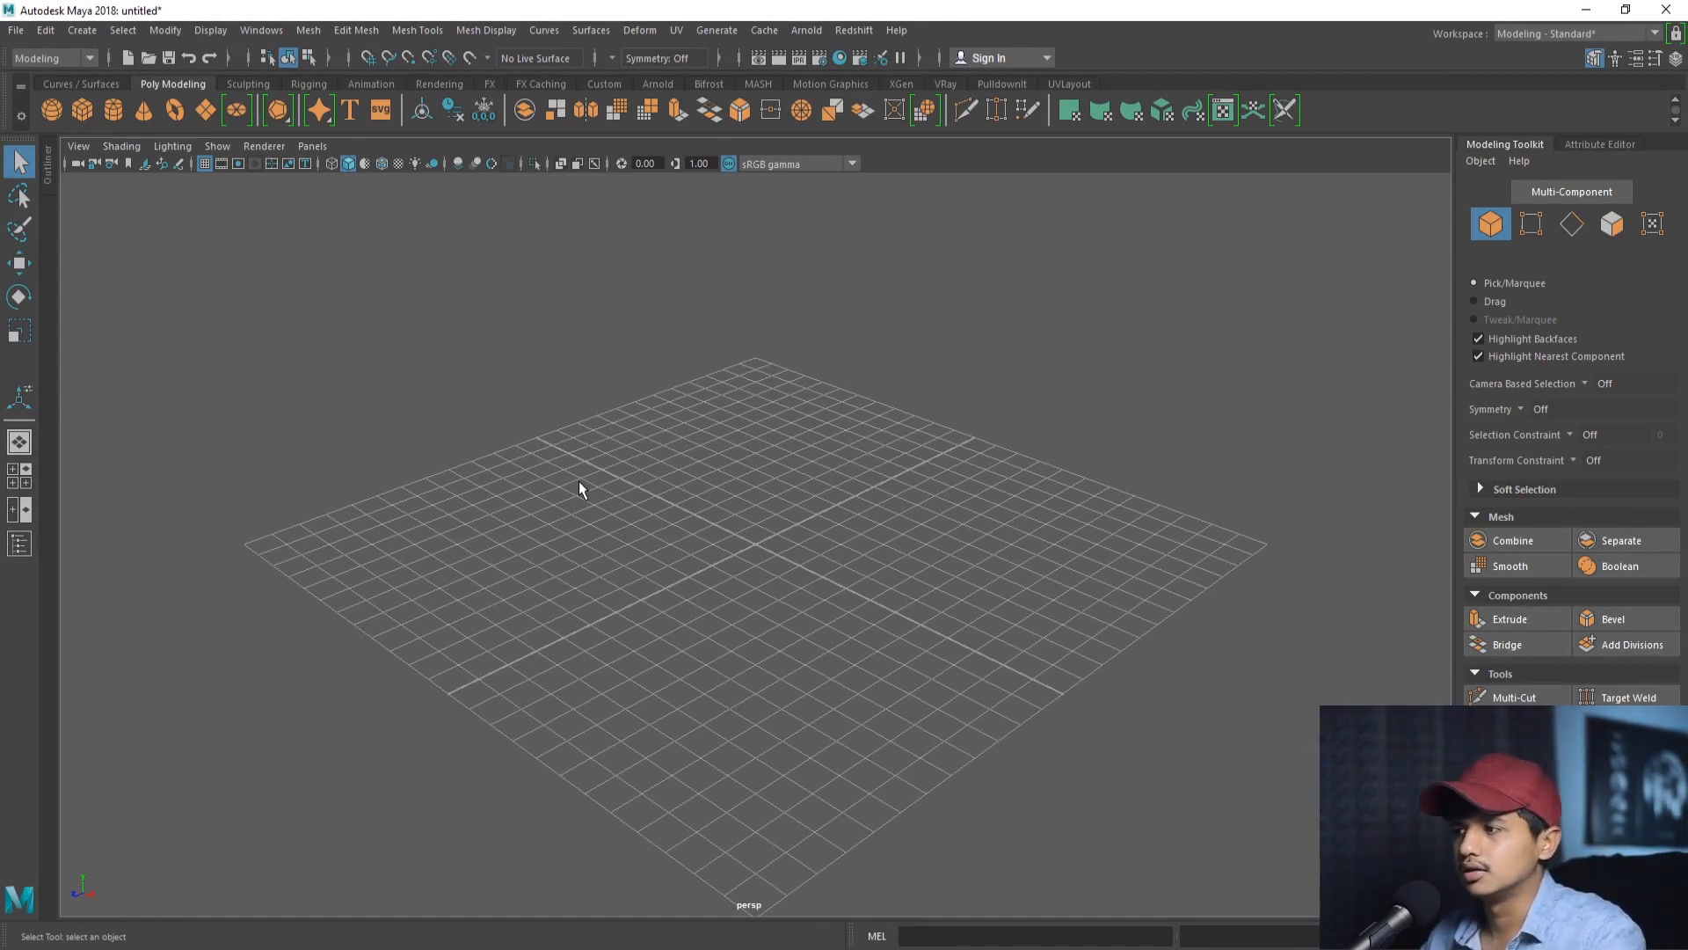
- Import razormic.jpg from the Desktop folder as an image plane in the front view
{"action": "key", "text": "space"}
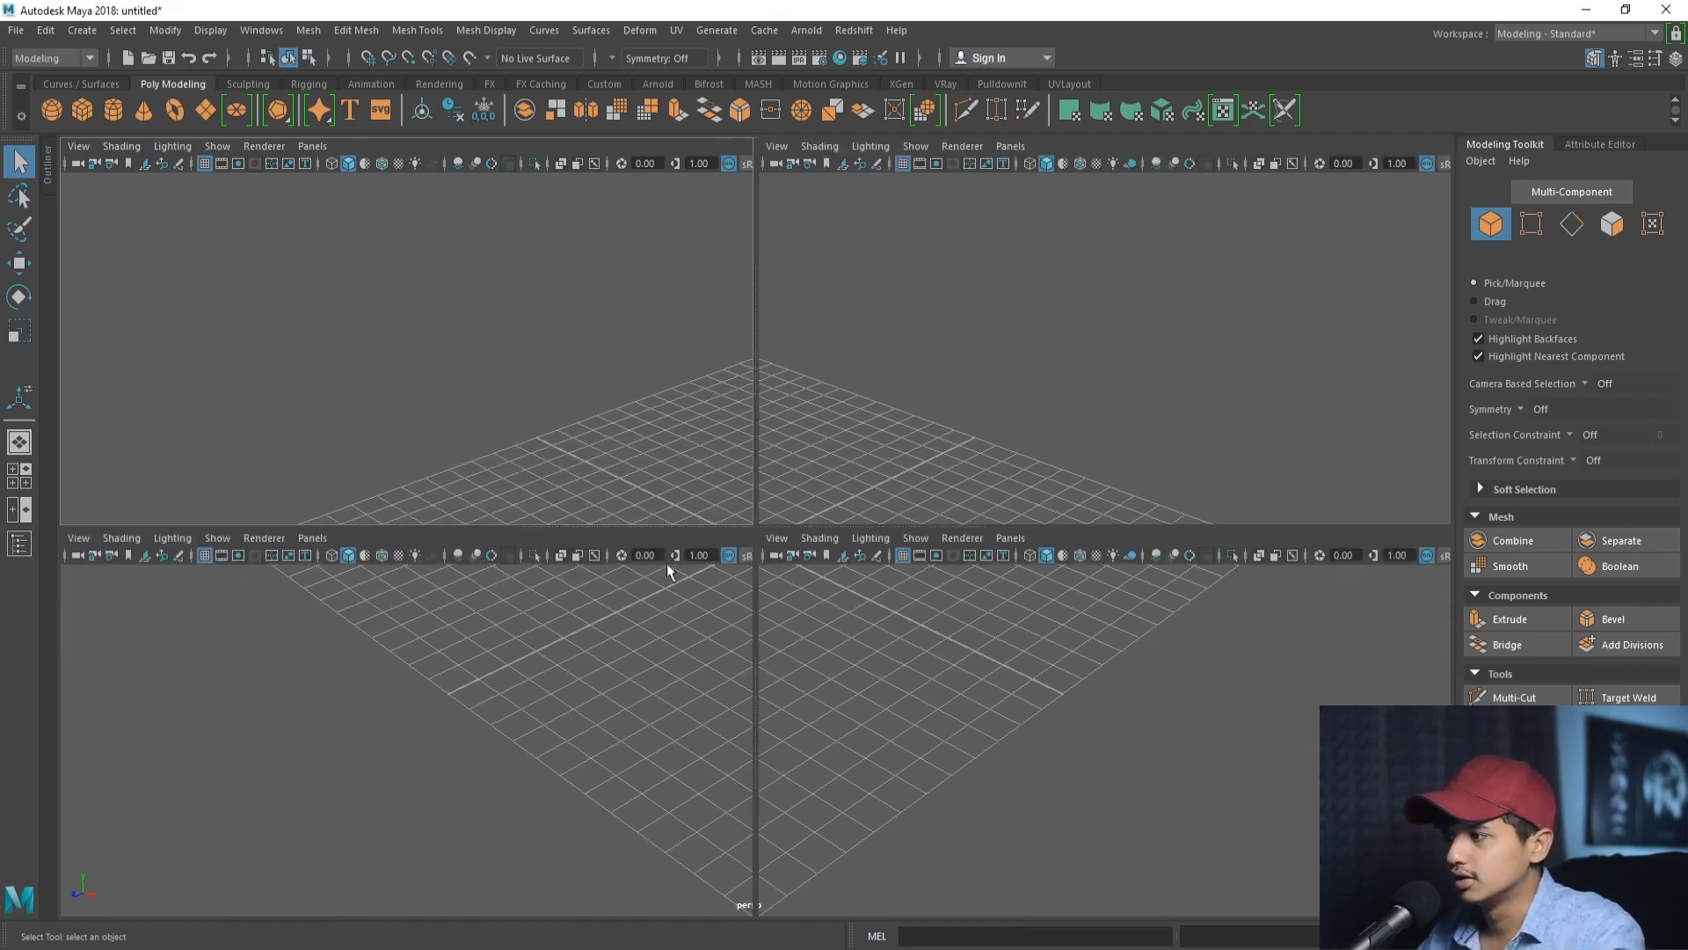
{"action": "key", "text": "space"}
{"action": "right_click_drag", "start_coordinate": [493, 598], "coordinate": [445, 501], "text": "alt"}
{"action": "middle_click_drag", "start_coordinate": [444, 501], "coordinate": [546, 458], "text": "alt"}
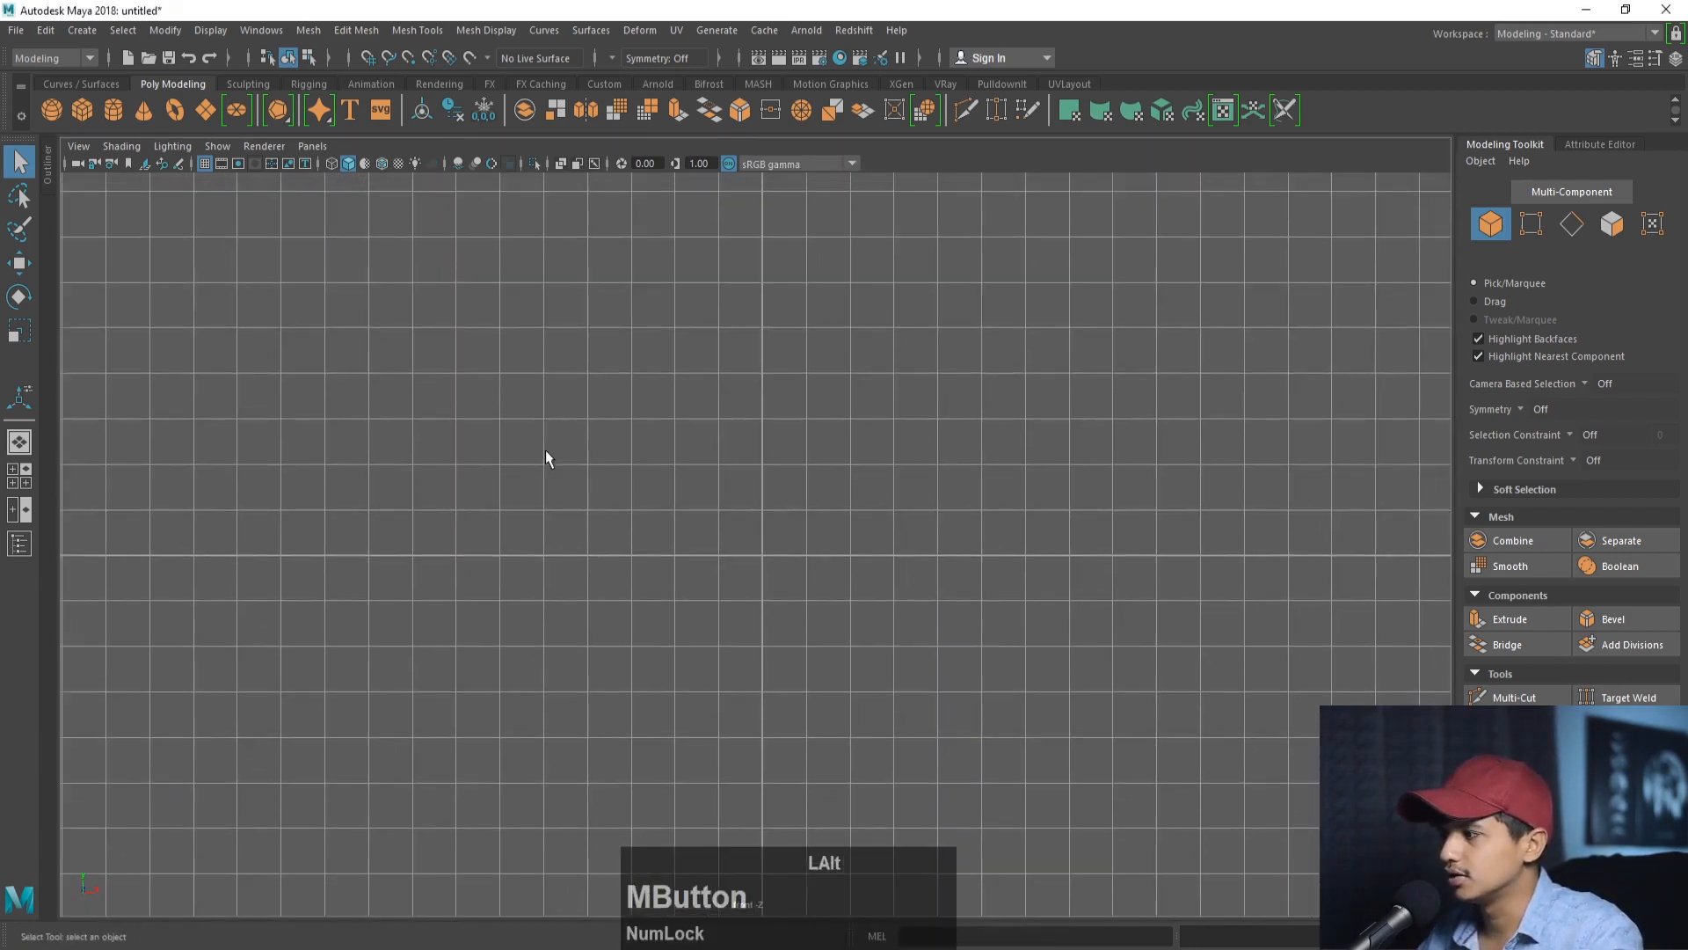
{"action": "left_click", "coordinate": [79, 146]}
{"action": "mouse_move", "coordinate": [210, 554]}
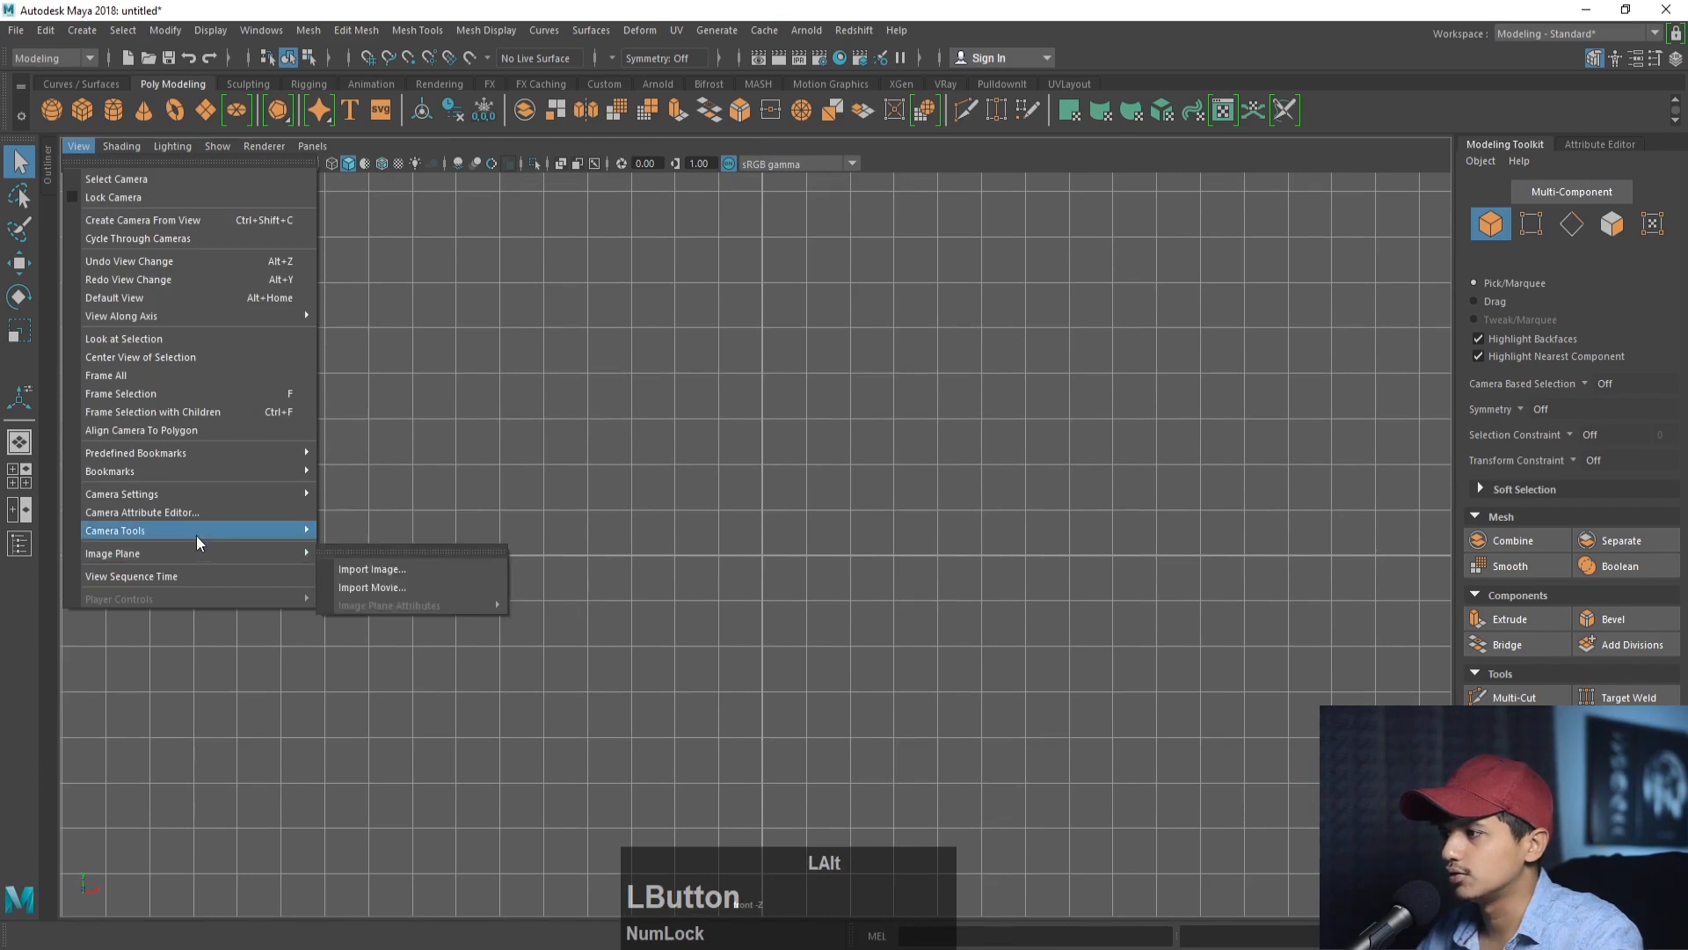
{"action": "left_click", "coordinate": [366, 571]}
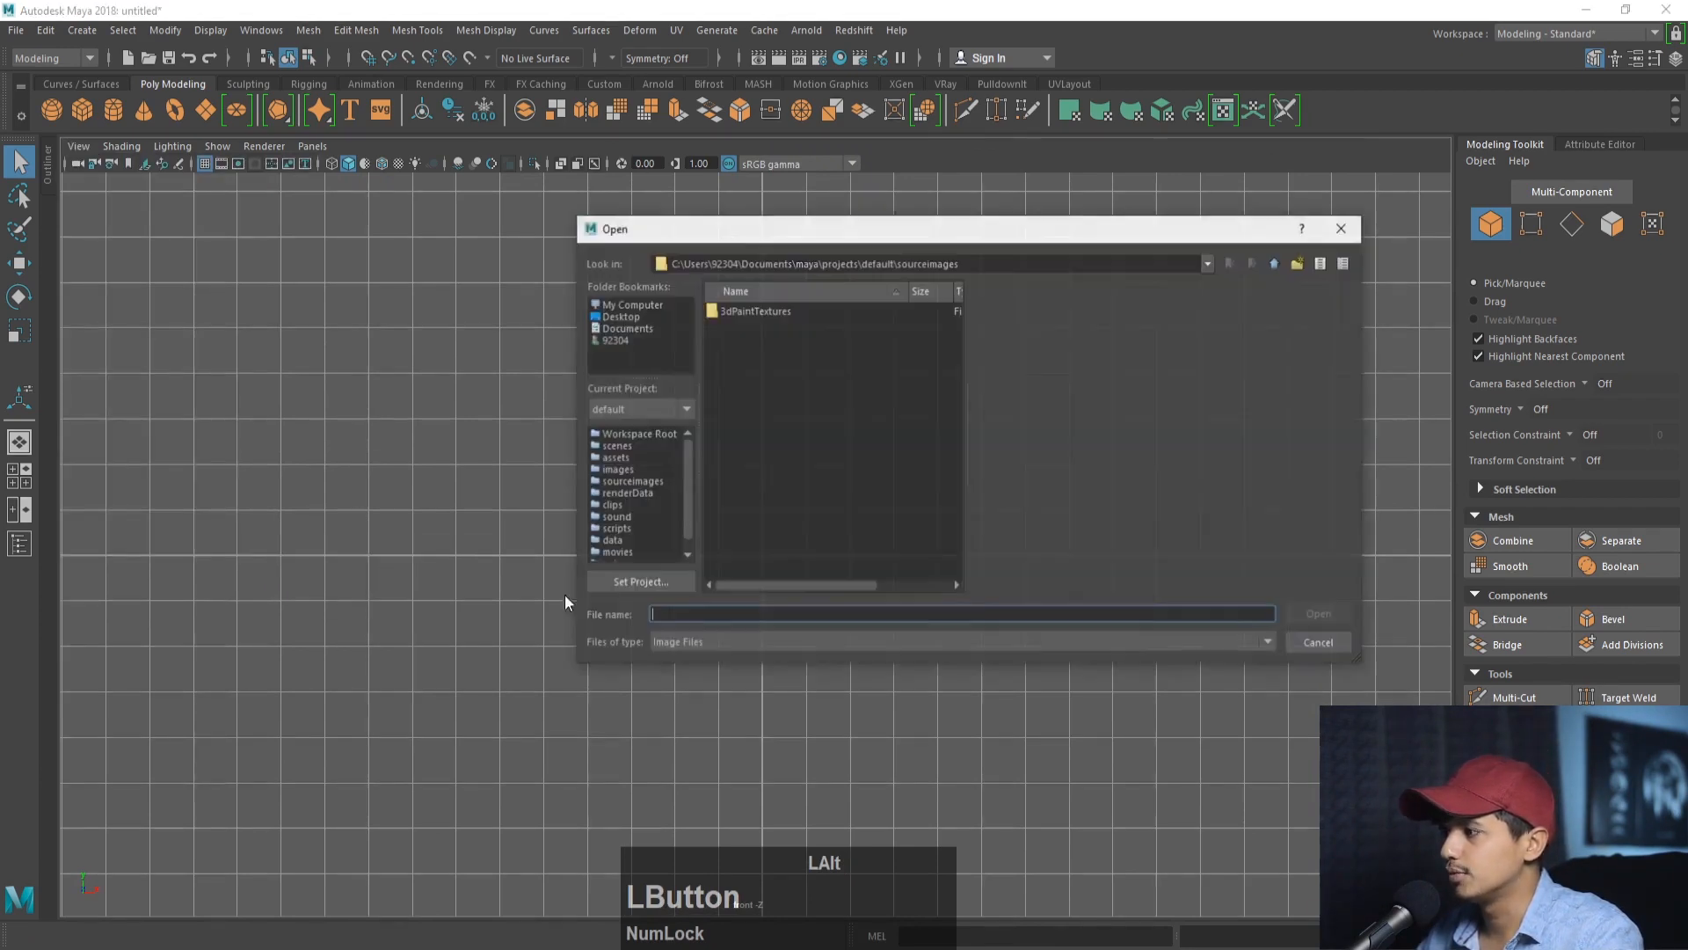
{"action": "left_click", "coordinate": [620, 317]}
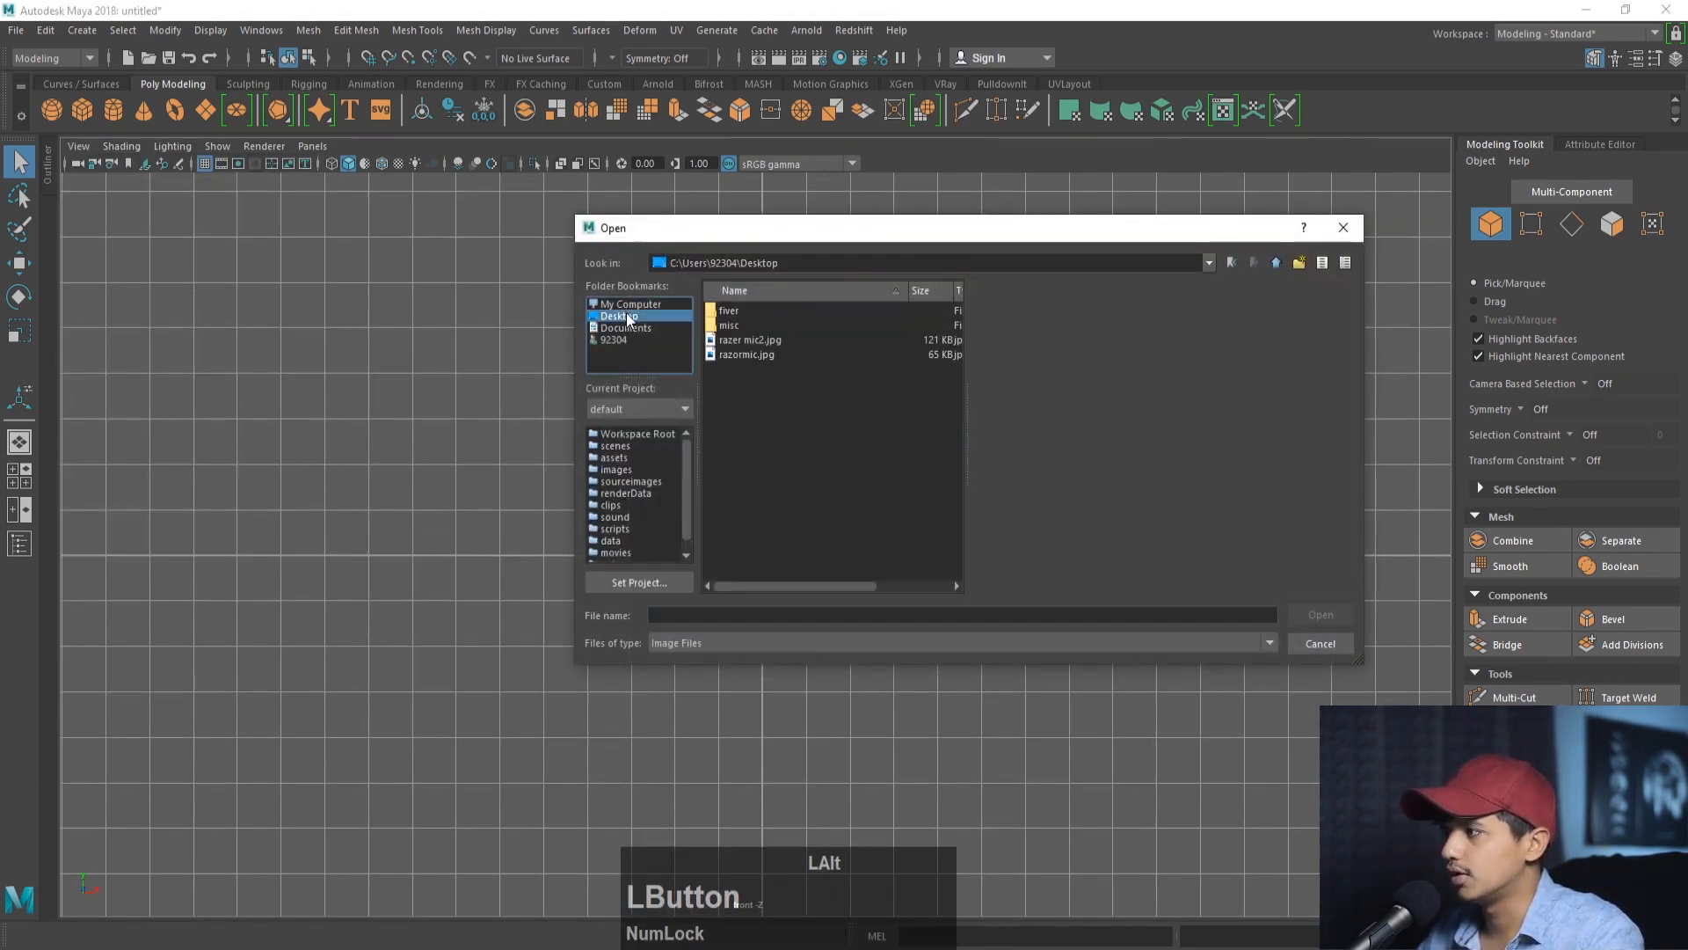
{"action": "left_click", "coordinate": [745, 355]}
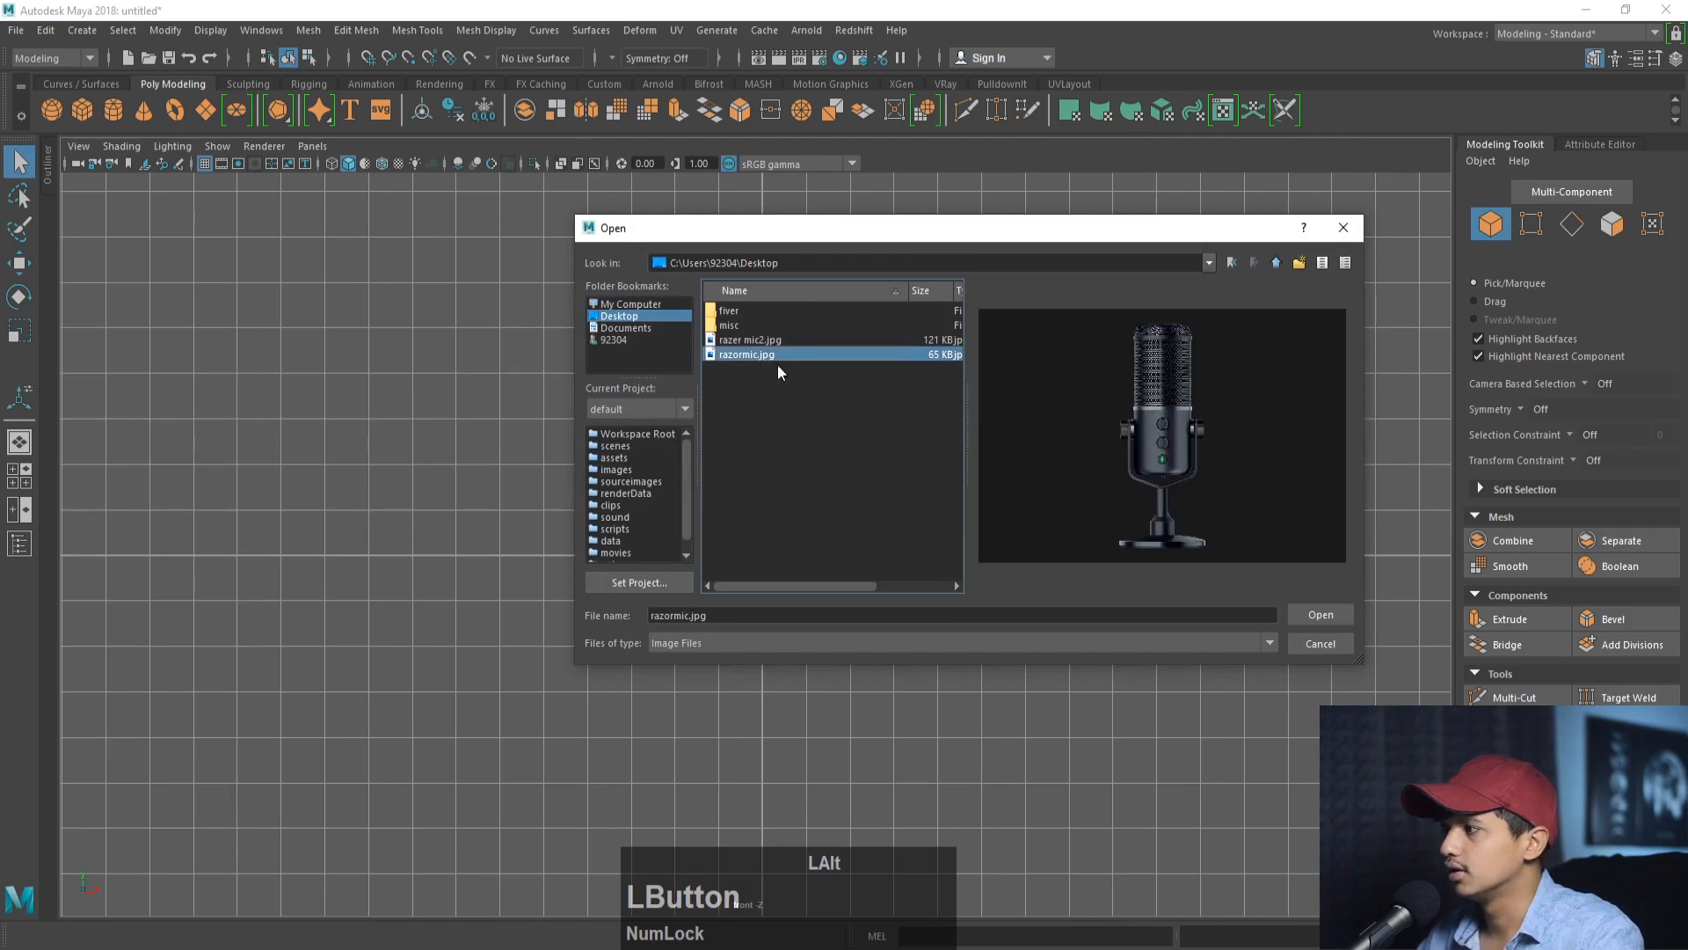
{"action": "left_click", "coordinate": [1320, 615]}
- Raise the image plane about 4.4 cm so the stand's base meets the grid line, and move it about 8 cm back
{"action": "key", "text": "w"}
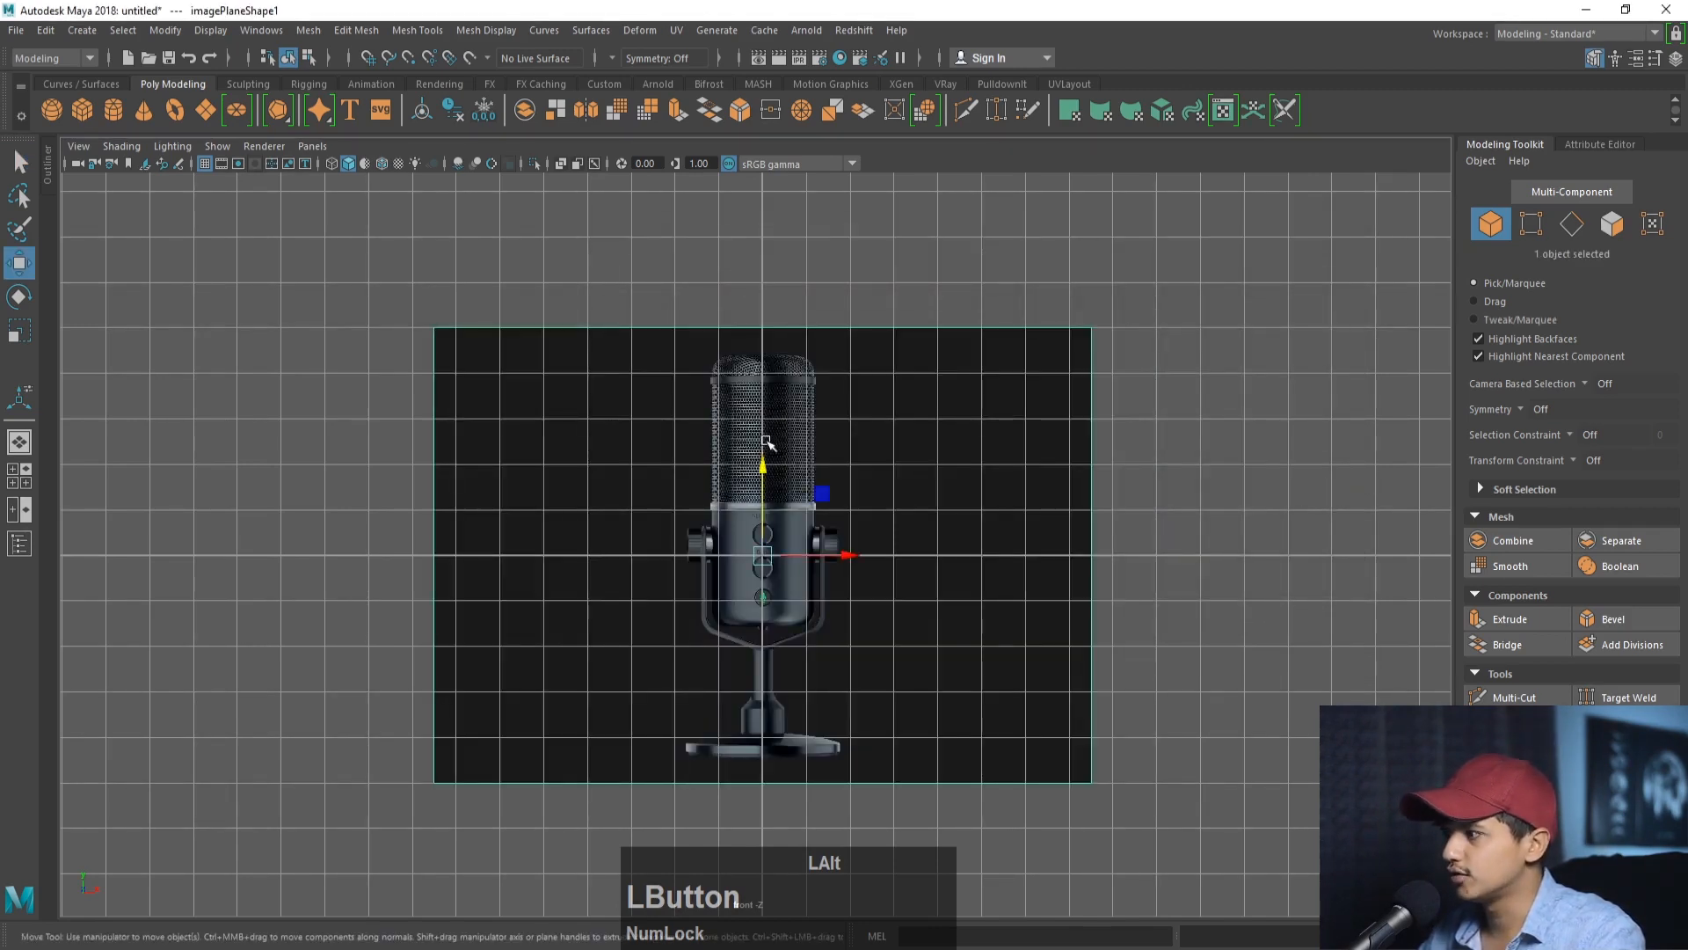
{"action": "left_click_drag", "start_coordinate": [765, 448], "coordinate": [780, 264]}
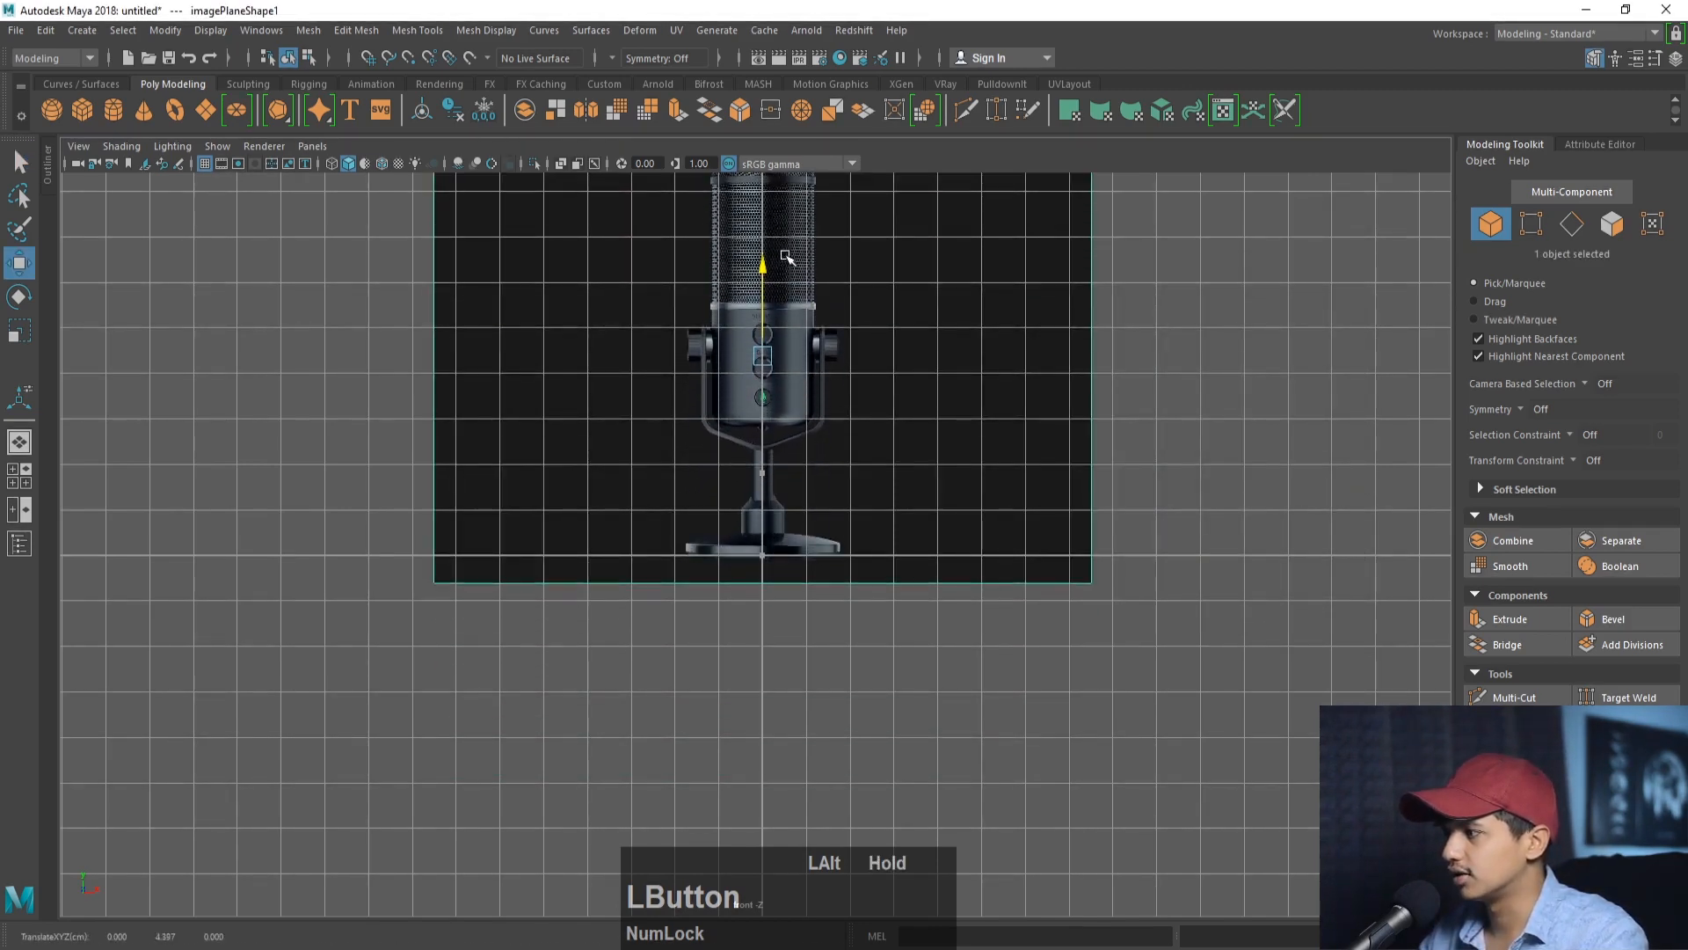
{"action": "key", "text": "space"}
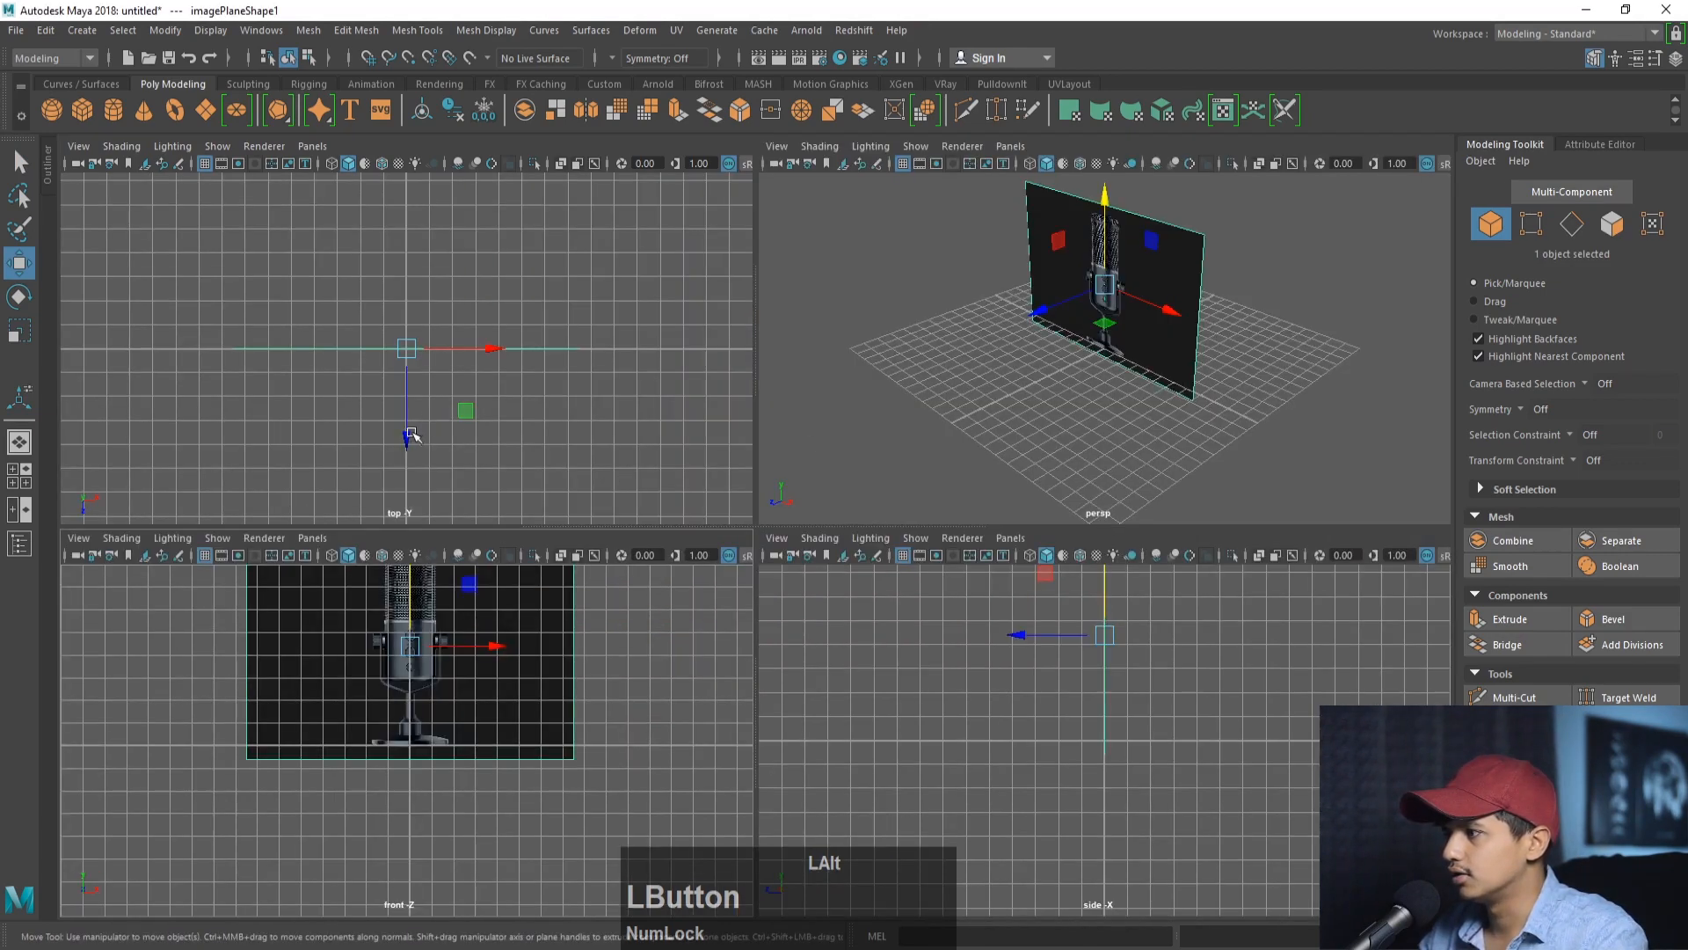
{"action": "left_click_drag", "start_coordinate": [412, 434], "coordinate": [410, 243]}
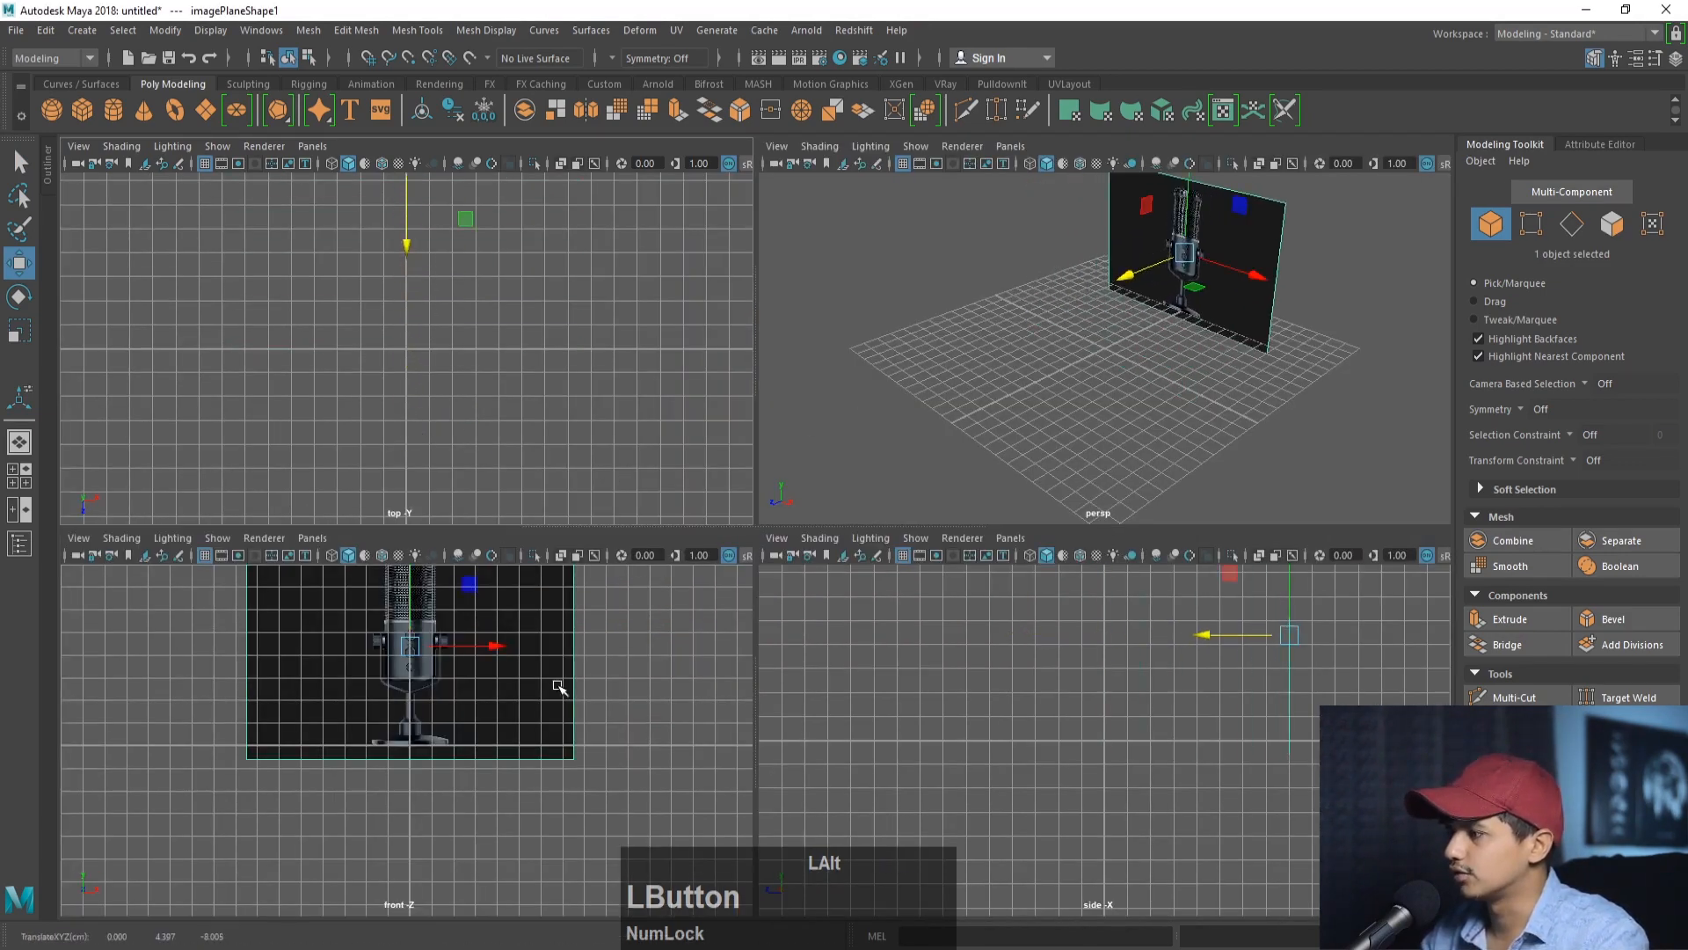
- Examine the microphone reference in the front view, from the mesh grille down to the body, knobs and stand
{"action": "key", "text": "space"}
{"action": "middle_click_drag", "start_coordinate": [565, 641], "coordinate": [509, 670], "text": "alt"}
{"action": "right_click_drag", "start_coordinate": [509, 671], "coordinate": [787, 498], "text": "alt"}
{"action": "middle_click_drag", "start_coordinate": [788, 498], "coordinate": [724, 590], "text": "alt"}
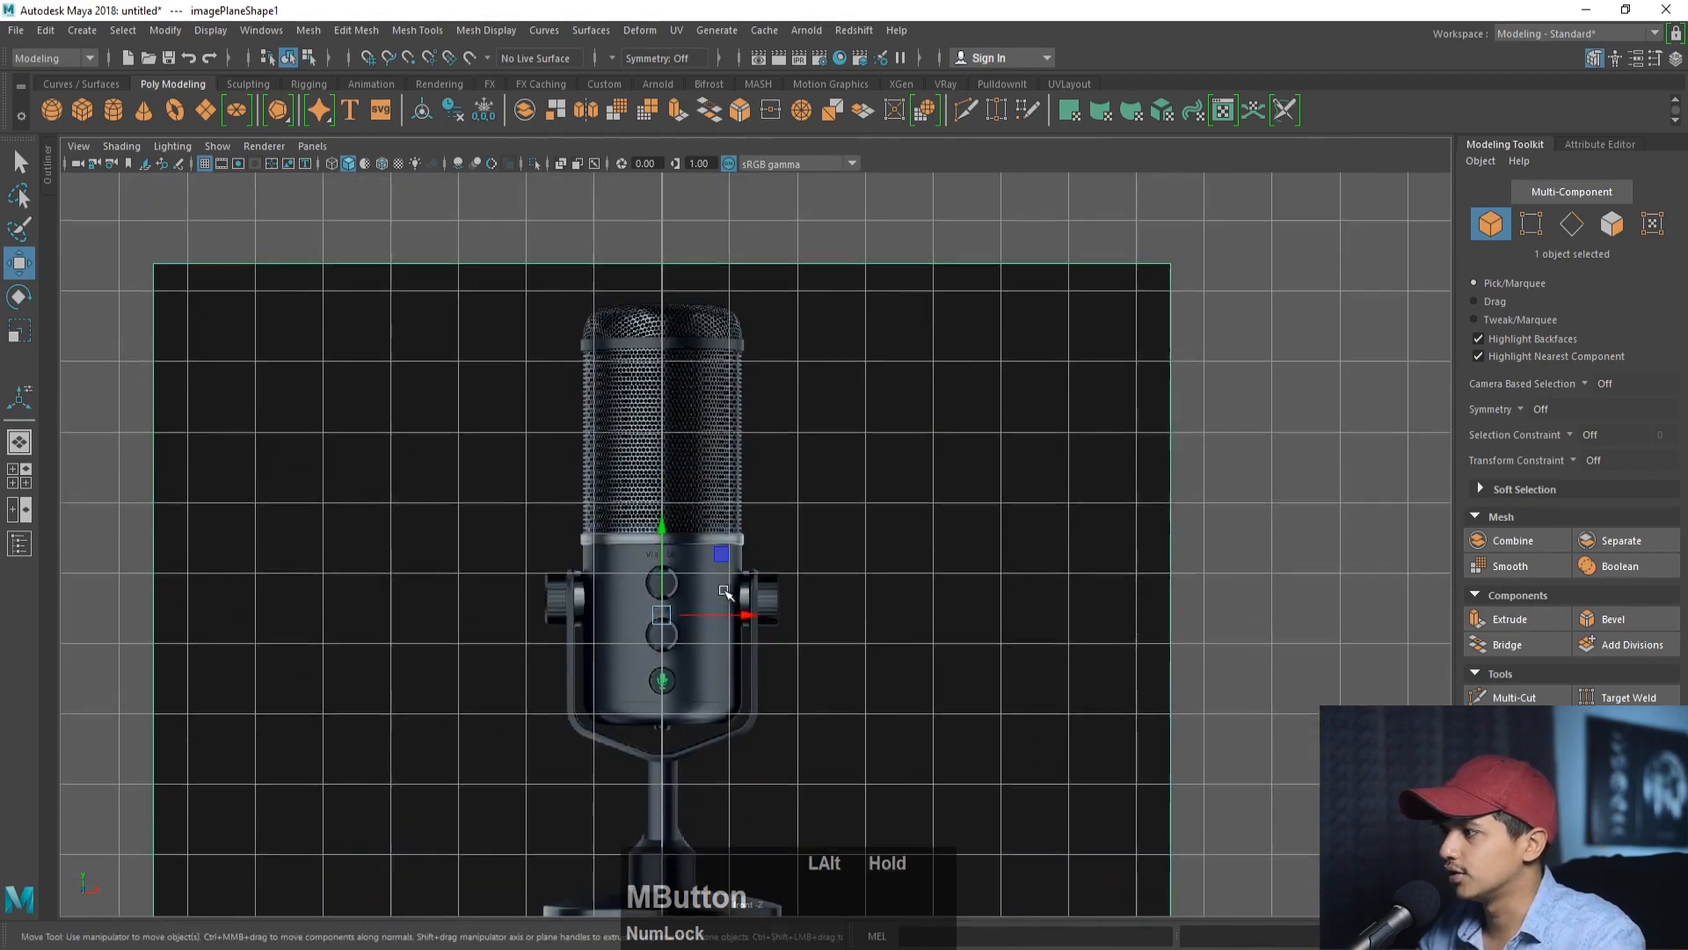
{"action": "right_click_drag", "start_coordinate": [725, 591], "coordinate": [835, 615], "text": "alt"}
{"action": "middle_click_drag", "start_coordinate": [551, 370], "coordinate": [598, 482], "text": "alt"}
{"action": "right_click_drag", "start_coordinate": [598, 482], "coordinate": [990, 655], "text": "alt"}
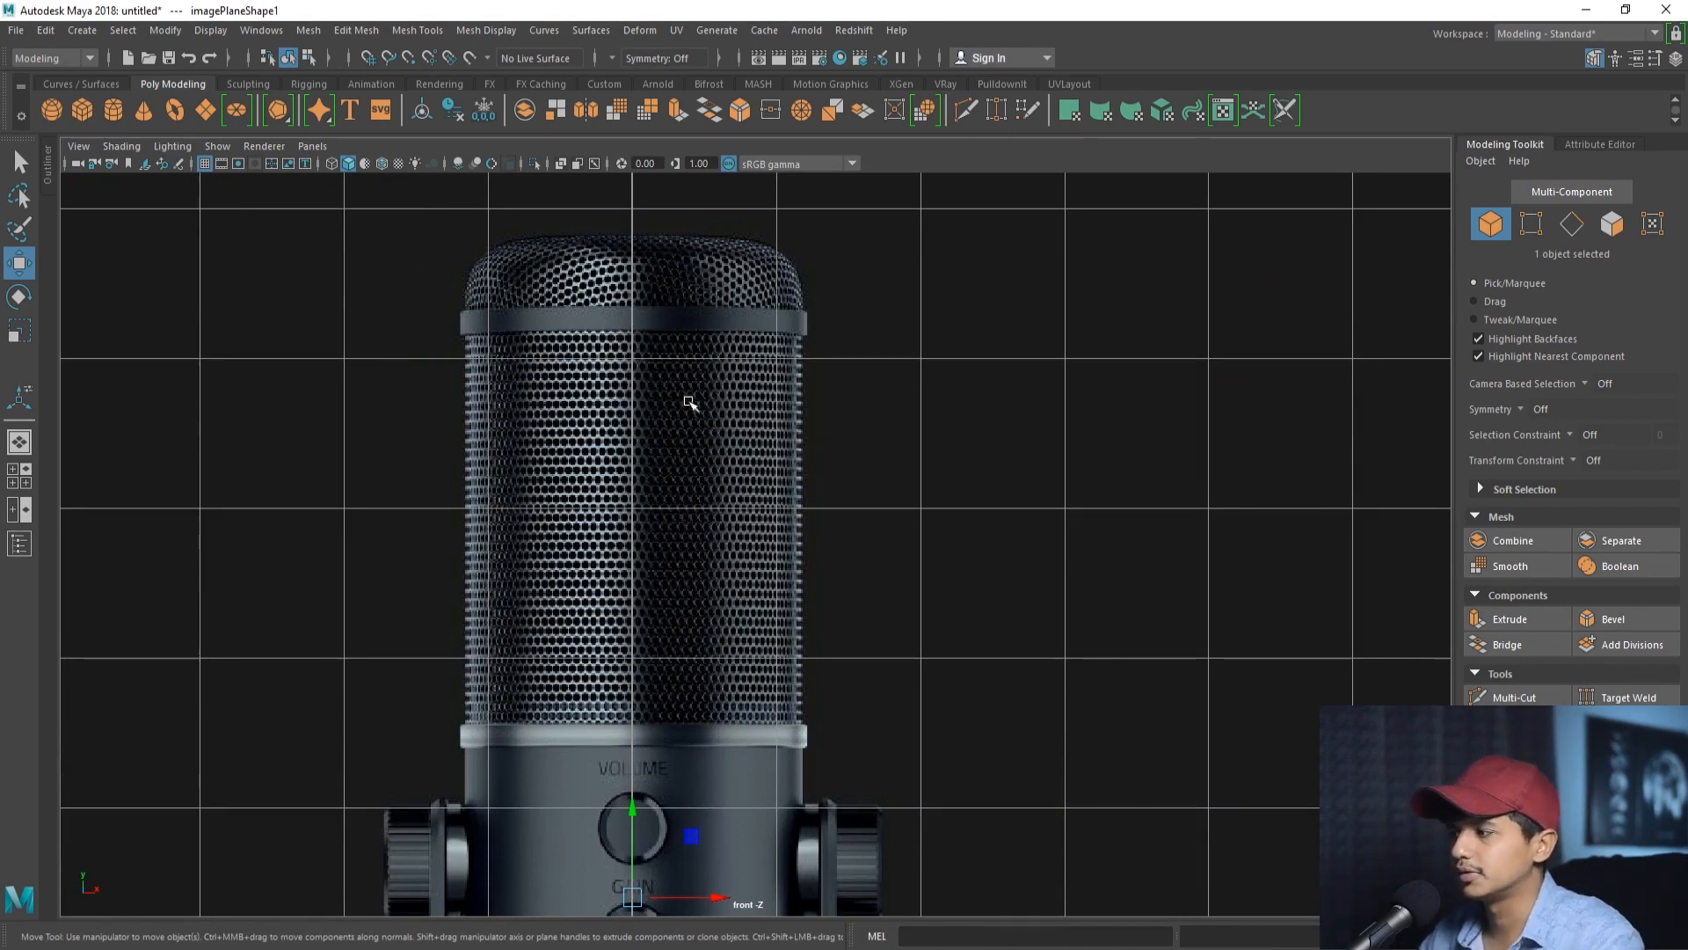
{"action": "right_click_drag", "start_coordinate": [689, 402], "coordinate": [645, 426], "text": "alt"}
{"action": "middle_click_drag", "start_coordinate": [675, 467], "coordinate": [631, 399], "text": "alt"}
{"action": "right_click_drag", "start_coordinate": [632, 399], "coordinate": [818, 576], "text": "alt"}
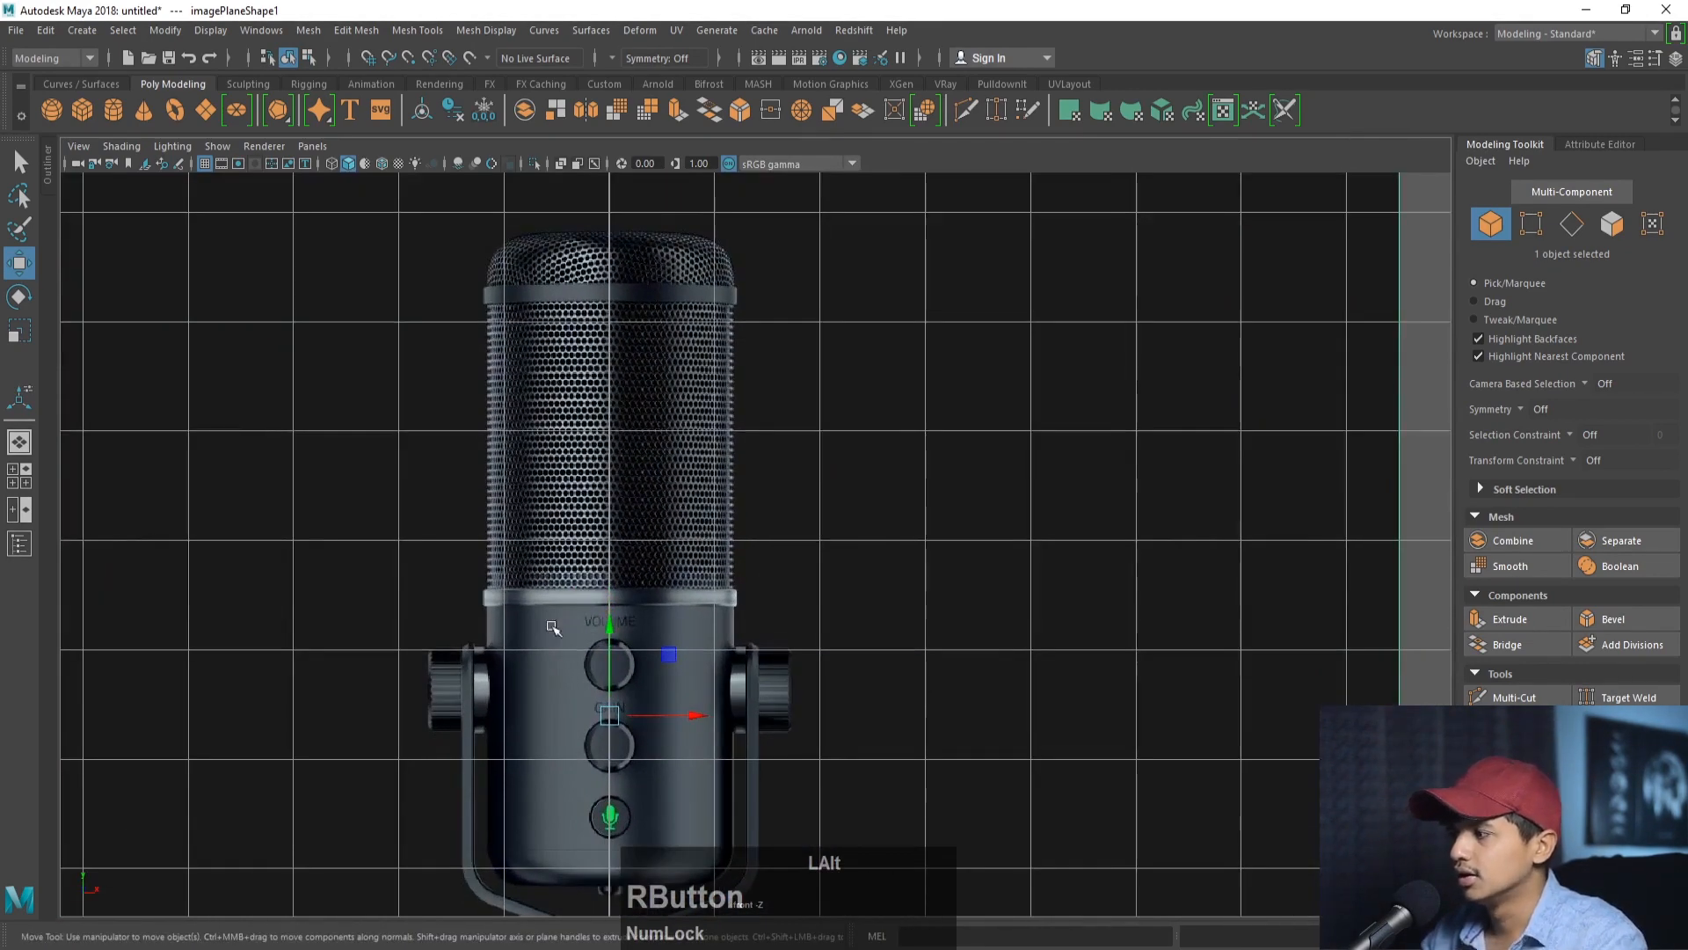
{"action": "right_click_drag", "start_coordinate": [667, 710], "coordinate": [591, 670], "text": "alt"}
{"action": "middle_click_drag", "start_coordinate": [663, 674], "coordinate": [678, 588], "text": "alt"}
{"action": "right_click_drag", "start_coordinate": [678, 588], "coordinate": [762, 641], "text": "alt"}
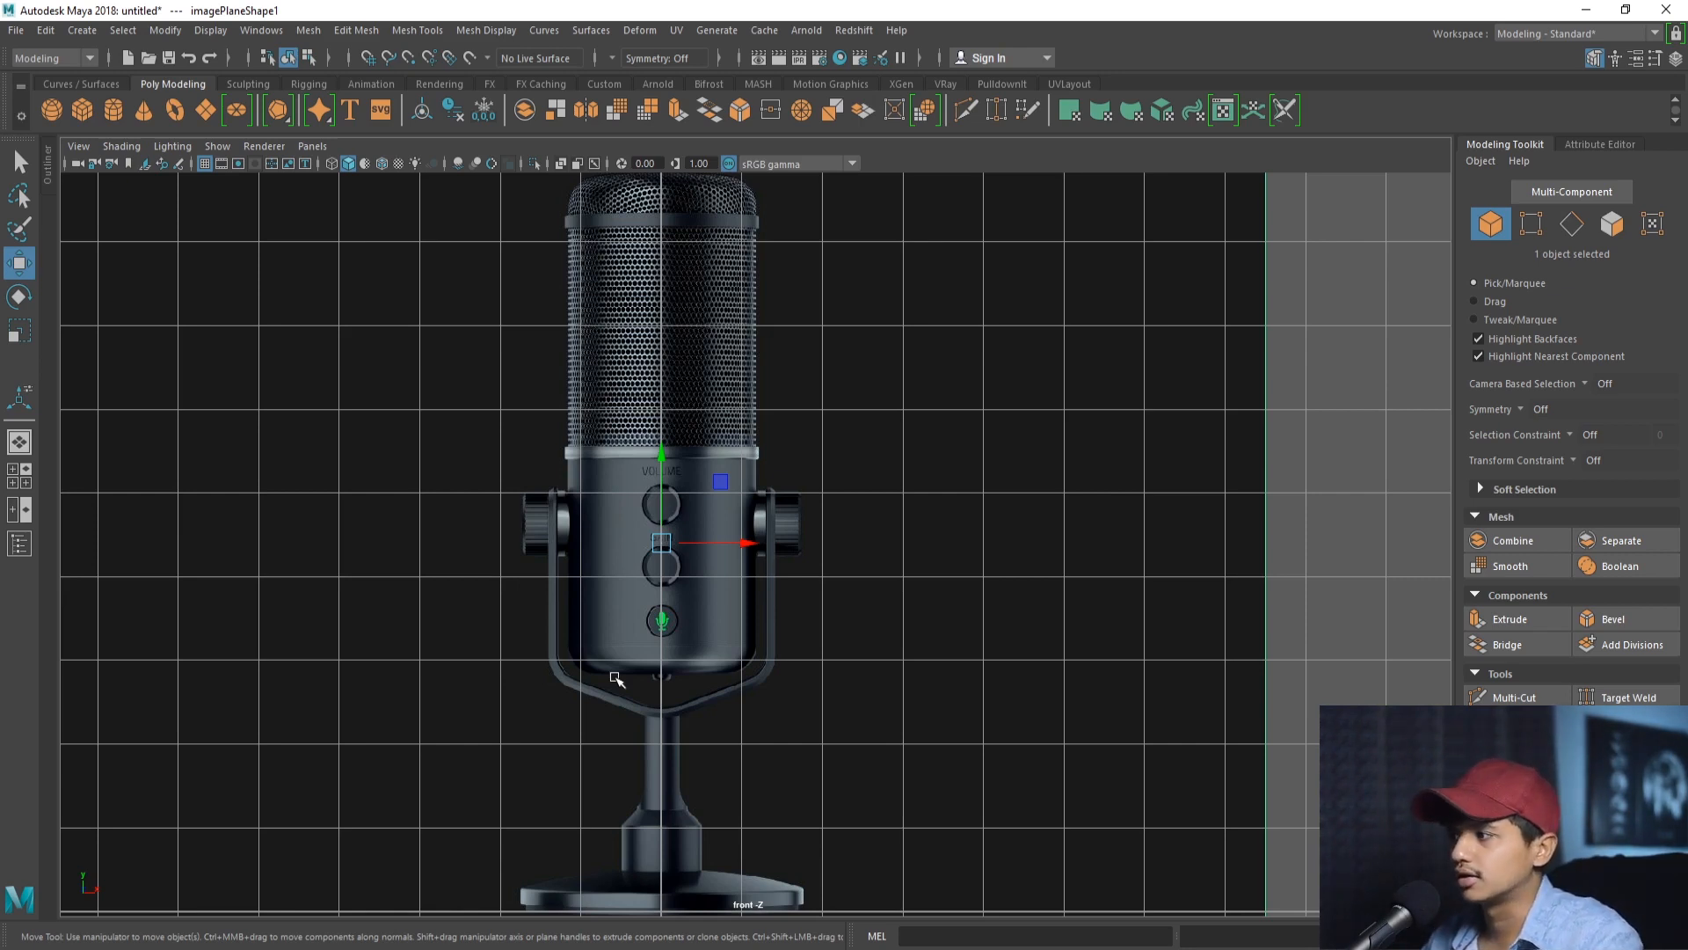
- Create a polygon cylinder centred on the grid origin, about 10.5 cm tall, in front of the reference image
{"action": "left_click", "coordinate": [113, 110]}
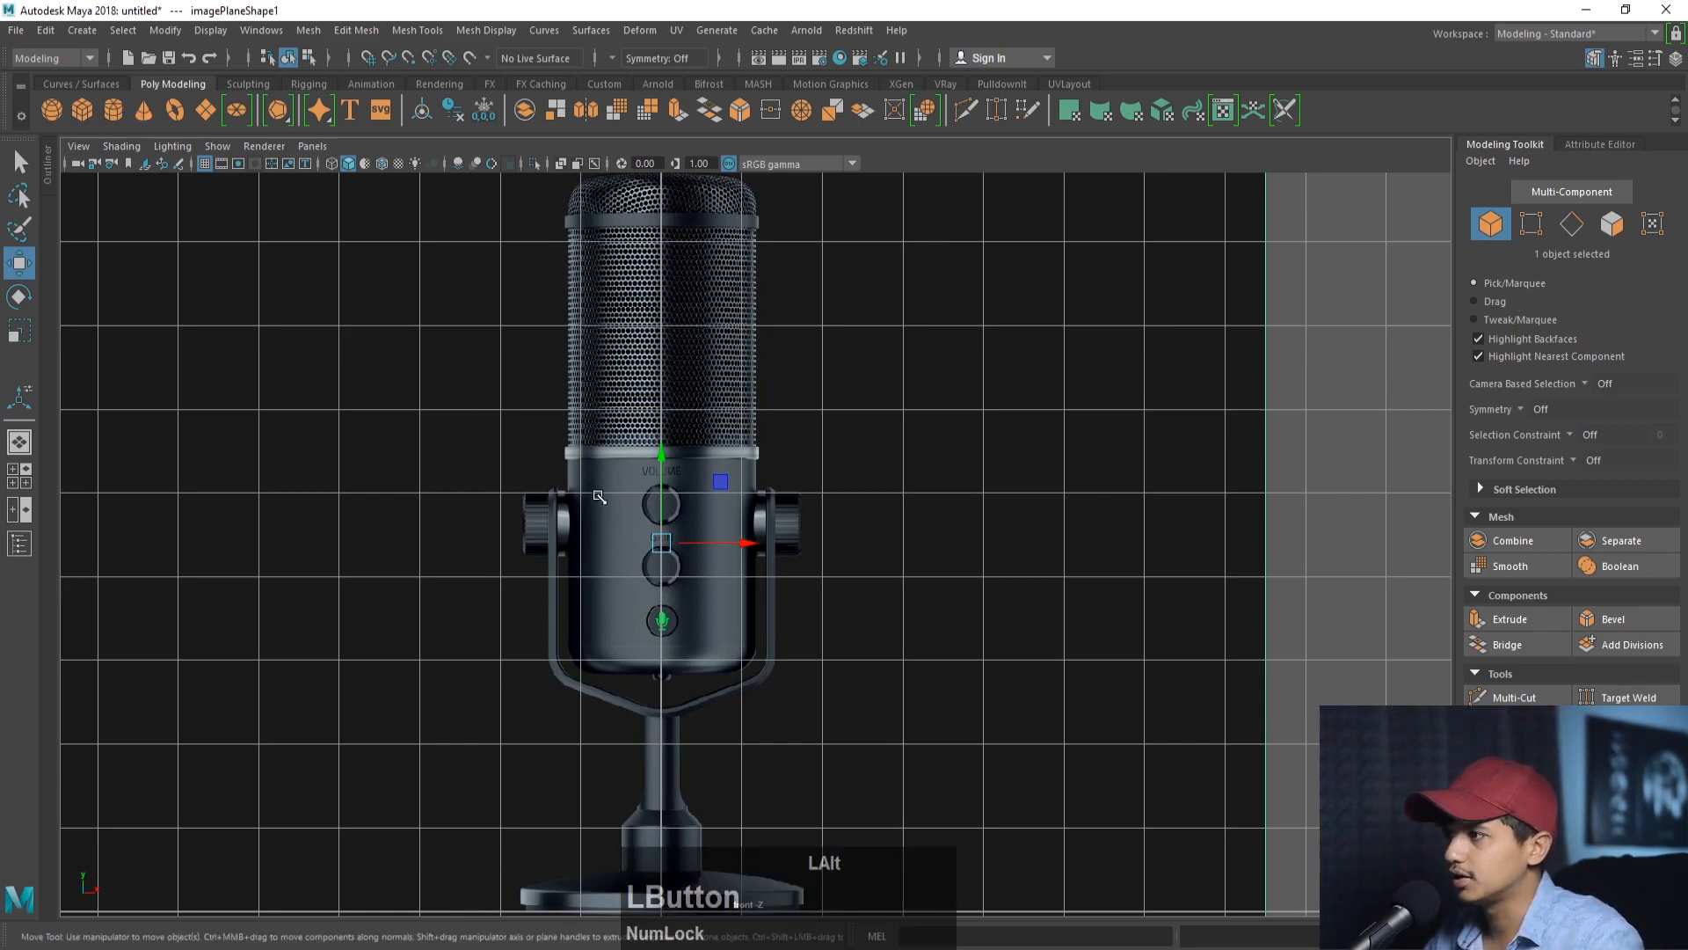
{"action": "key", "text": "space"}
{"action": "key", "text": "space"}
{"action": "middle_click_drag", "start_coordinate": [524, 438], "coordinate": [452, 357], "text": "alt"}
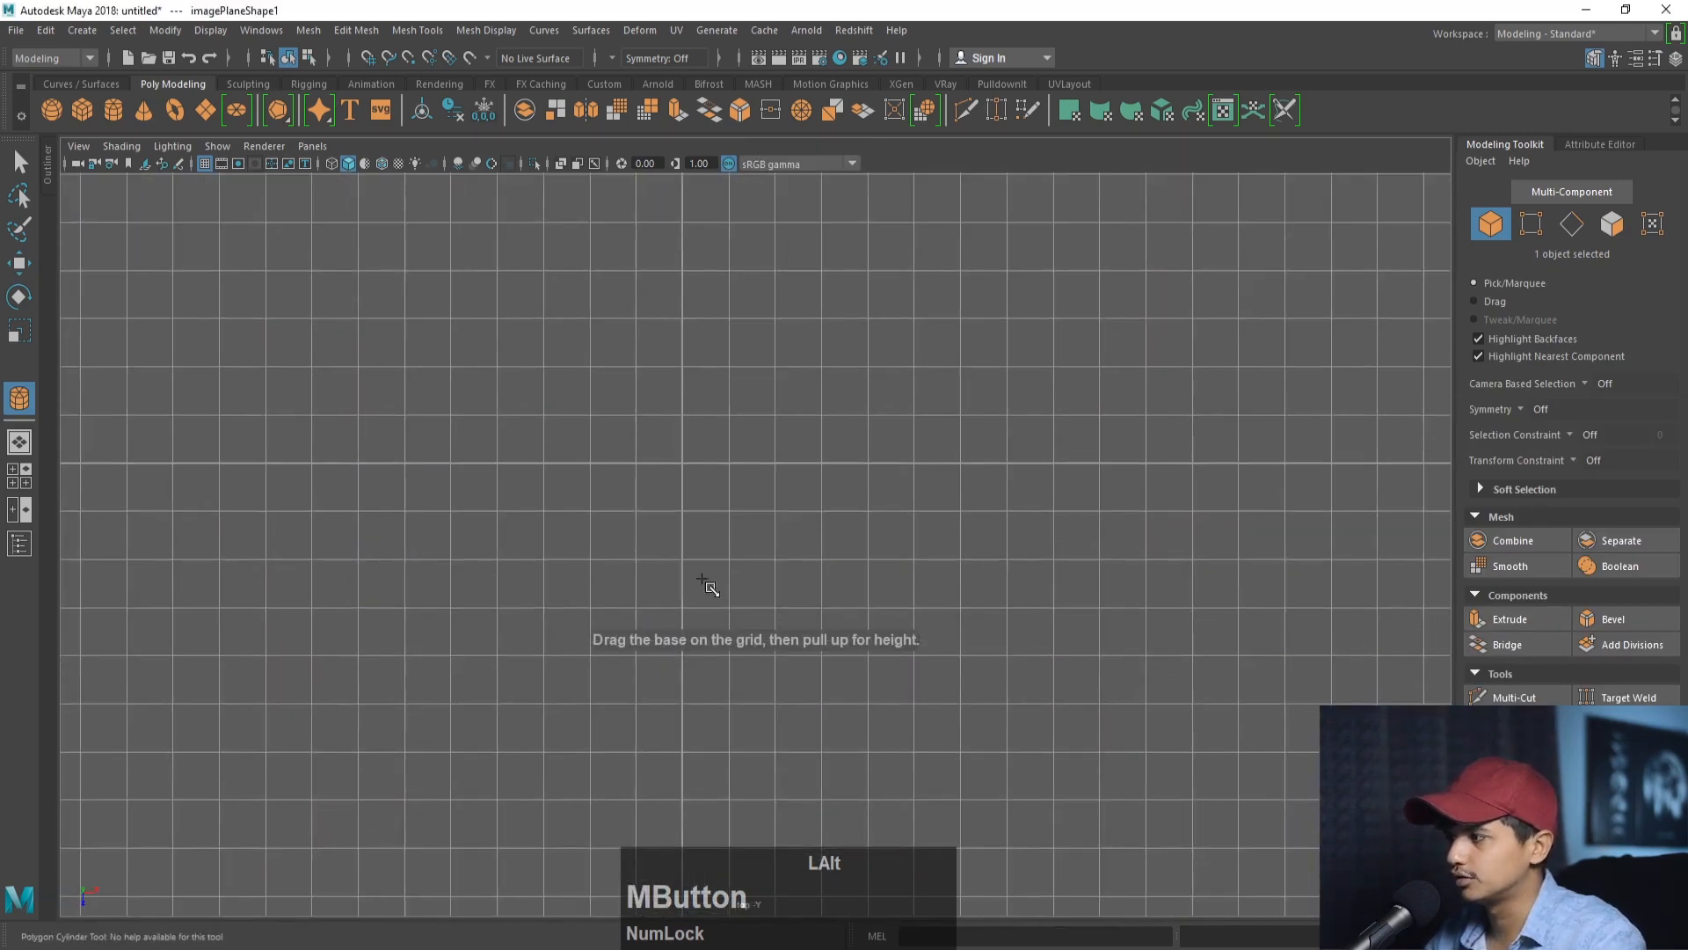
{"action": "left_click_drag", "start_coordinate": [684, 464], "coordinate": [858, 529]}
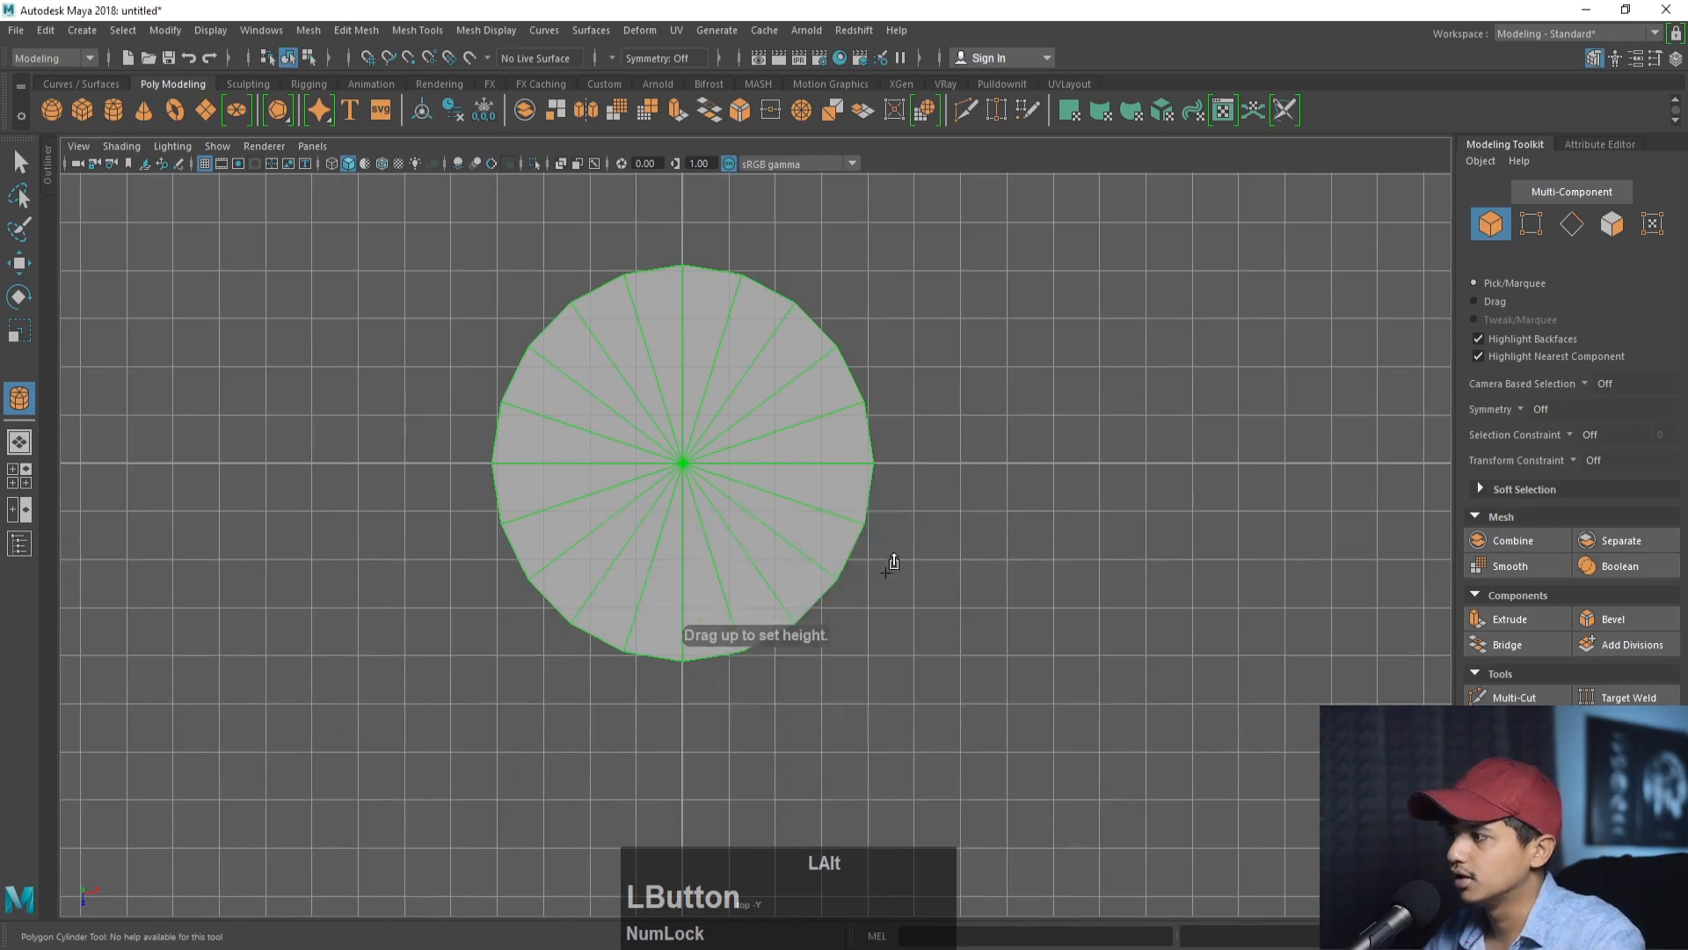
{"action": "key", "text": "space"}
{"action": "right_click", "coordinate": [1044, 704]}
{"action": "key", "text": "space"}
{"action": "middle_click_drag", "start_coordinate": [879, 613], "coordinate": [878, 716], "text": "alt"}
{"action": "left_click_drag", "start_coordinate": [833, 640], "coordinate": [804, 220]}
{"action": "key", "text": "space"}
{"action": "key", "text": "space"}
{"action": "right_click_drag", "start_coordinate": [584, 674], "coordinate": [592, 633], "text": "alt"}
{"action": "middle_click_drag", "start_coordinate": [592, 633], "coordinate": [535, 564], "text": "alt"}
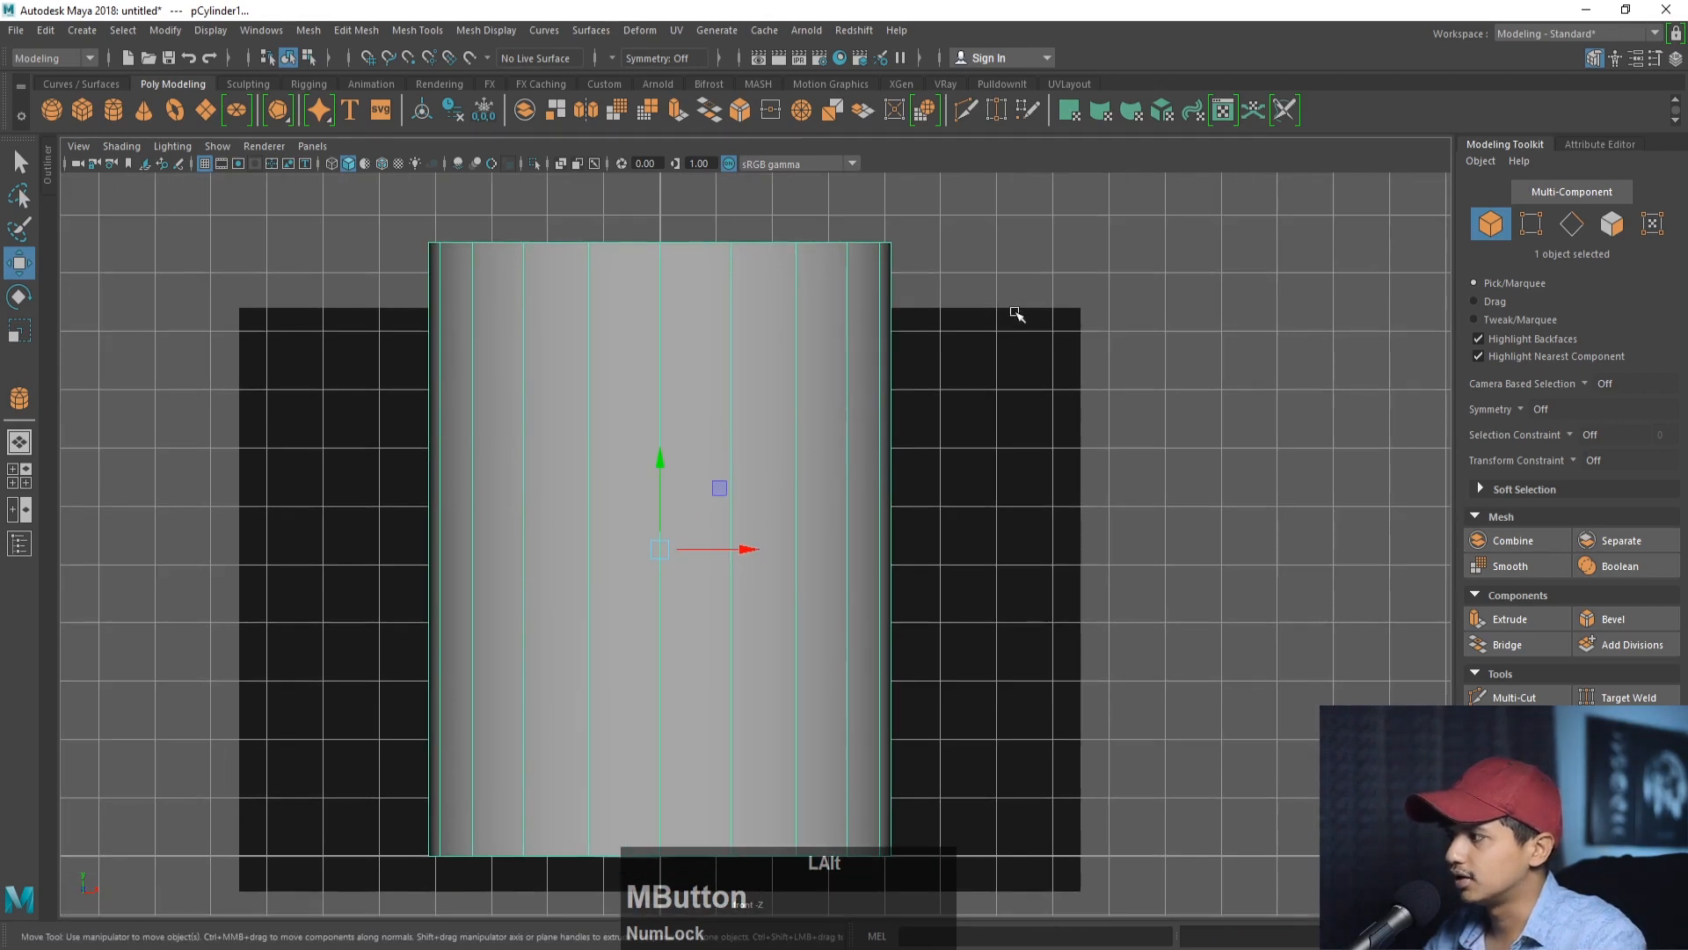
- Reduce the cylinder's radius to 2.893 and turn on X-ray shading in the front view
{"action": "key", "text": "ctrl+a"}
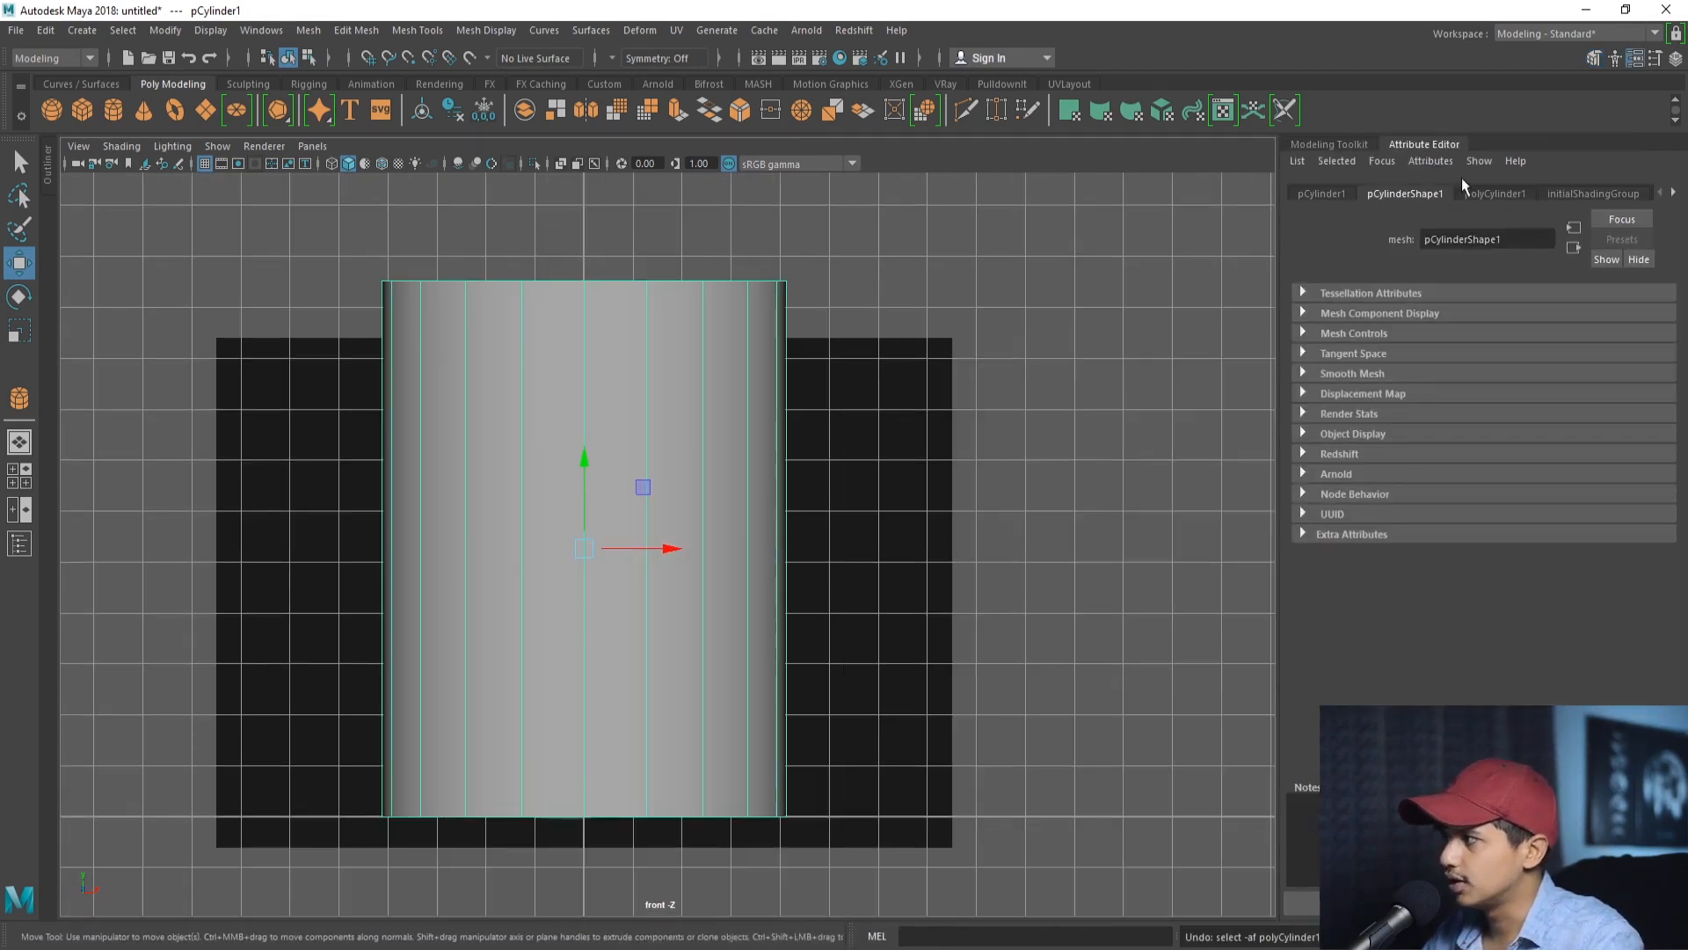
{"action": "left_click", "coordinate": [1495, 193]}
{"action": "left_click_drag", "start_coordinate": [1487, 318], "coordinate": [1352, 318]}
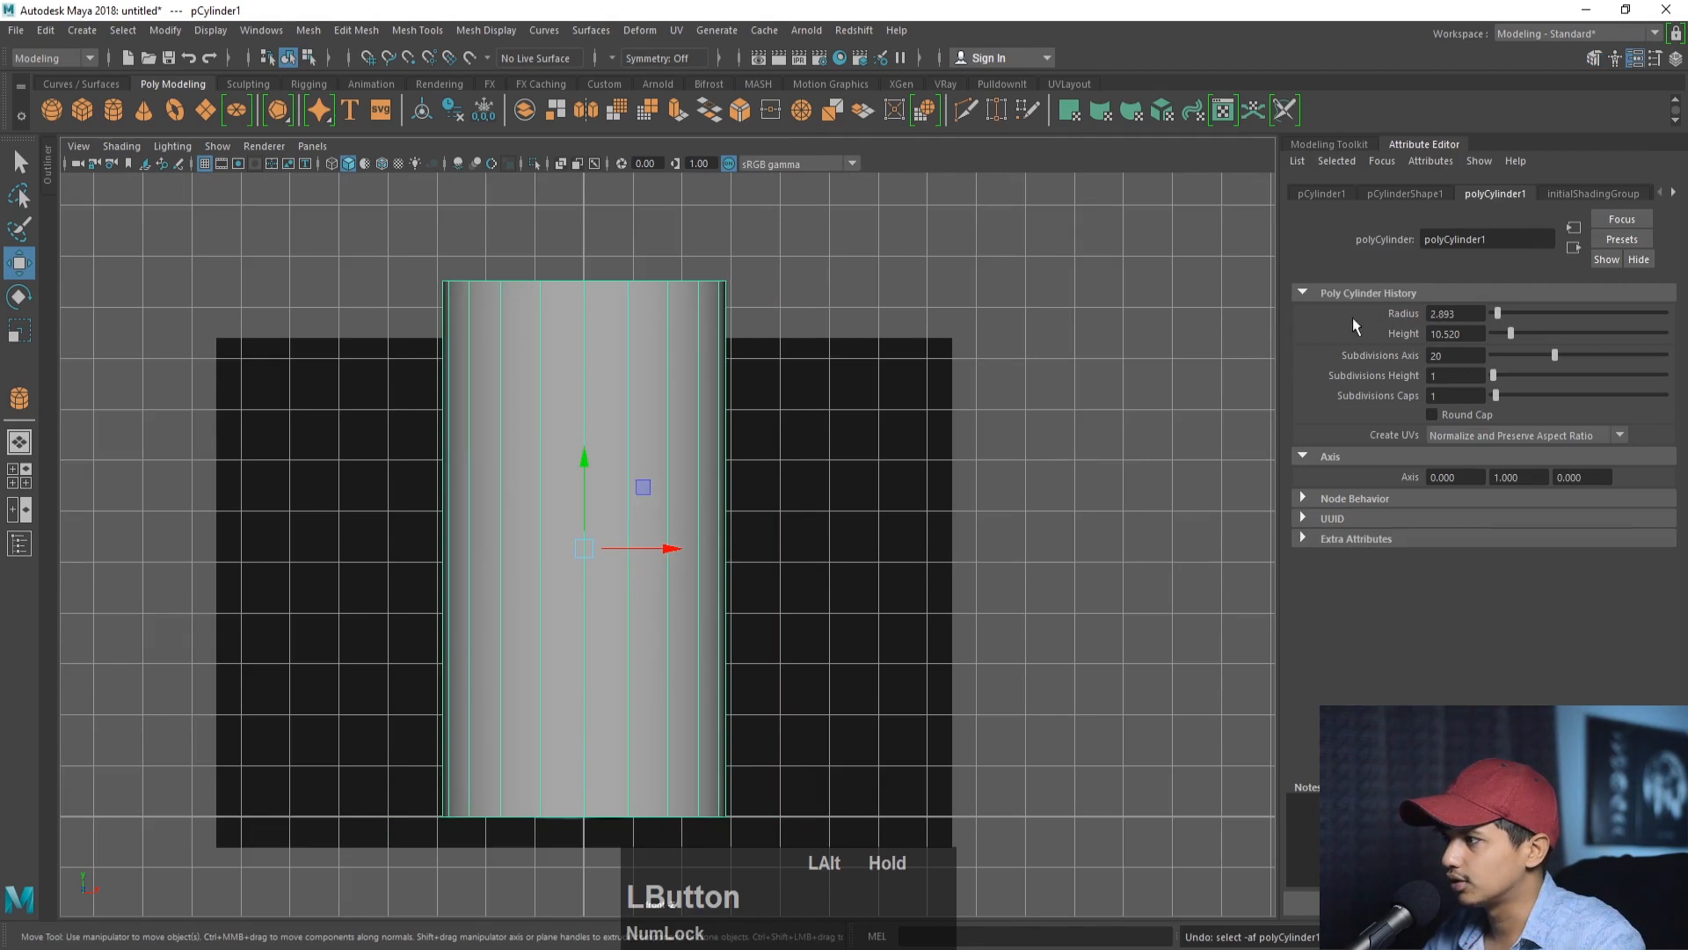
{"action": "left_click", "coordinate": [121, 146]}
{"action": "left_click", "coordinate": [132, 329]}
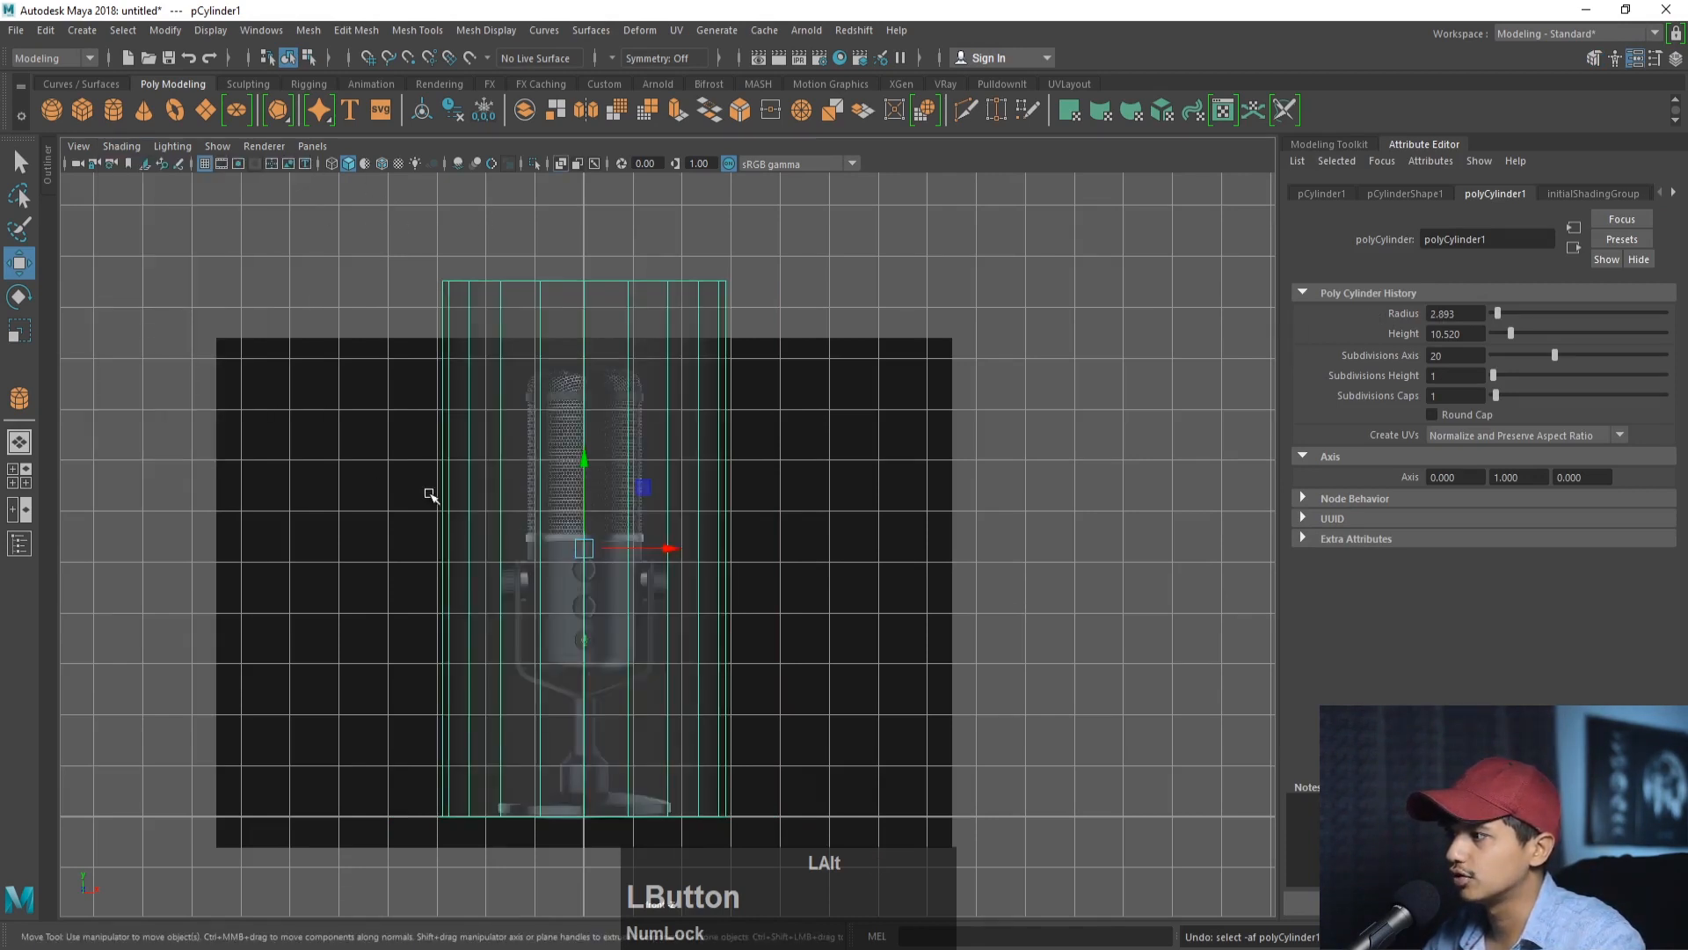
- Fit the cylinder over the microphone's lower body with a radius of 1.163 and a height of 2.640
{"action": "mouse_move", "coordinate": [430, 494]}
{"action": "right_mouse_down", "text": "alt"}
{"action": "mouse_move", "coordinate": [667, 519]}
{"action": "mouse_move", "coordinate": [811, 404]}
{"action": "right_mouse_up", "text": "alt"}
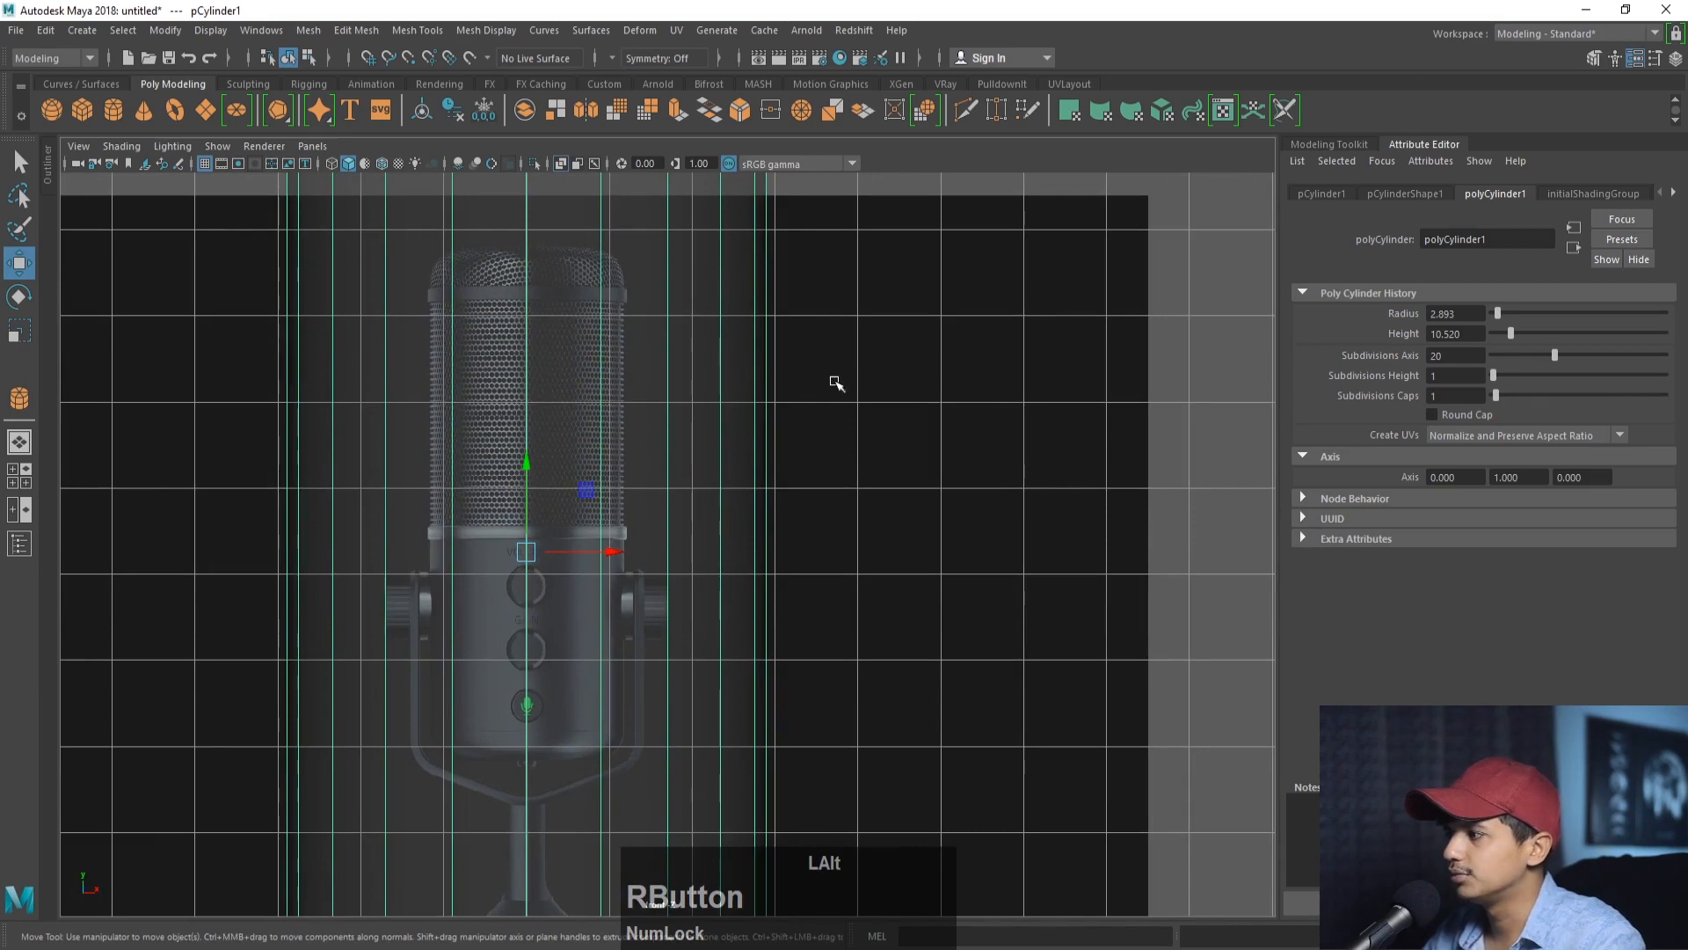
{"action": "middle_click_drag", "start_coordinate": [836, 384], "coordinate": [877, 522], "text": "alt"}
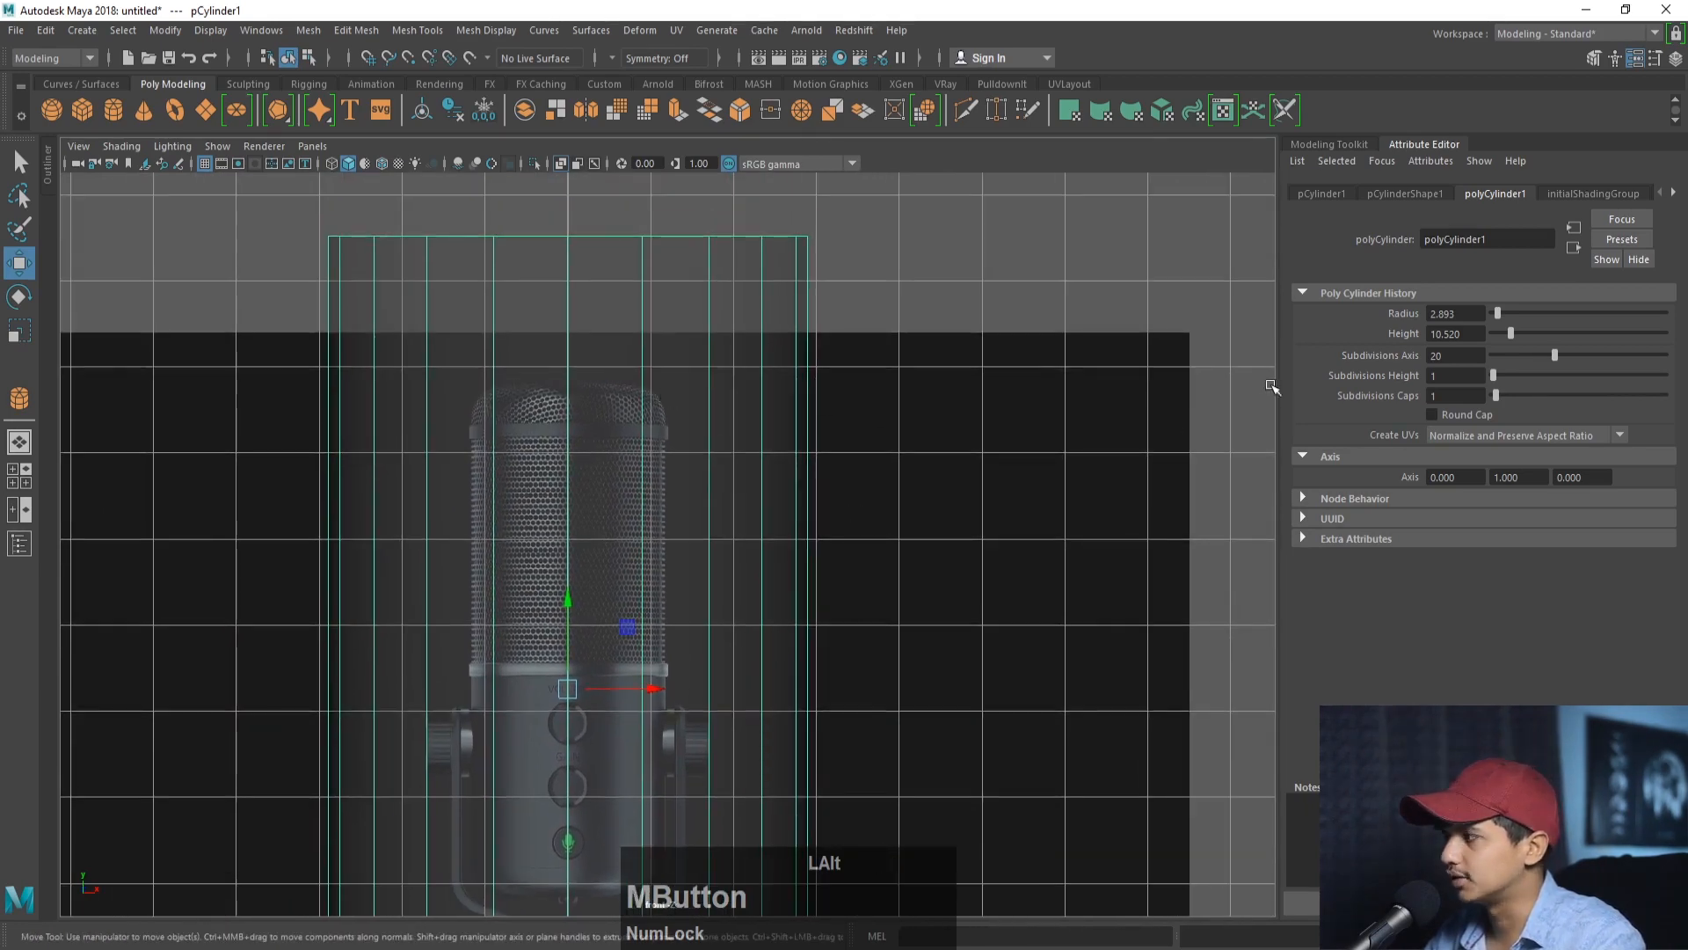
{"action": "left_click_drag", "start_coordinate": [1468, 314], "coordinate": [1315, 308], "text": "alt"}
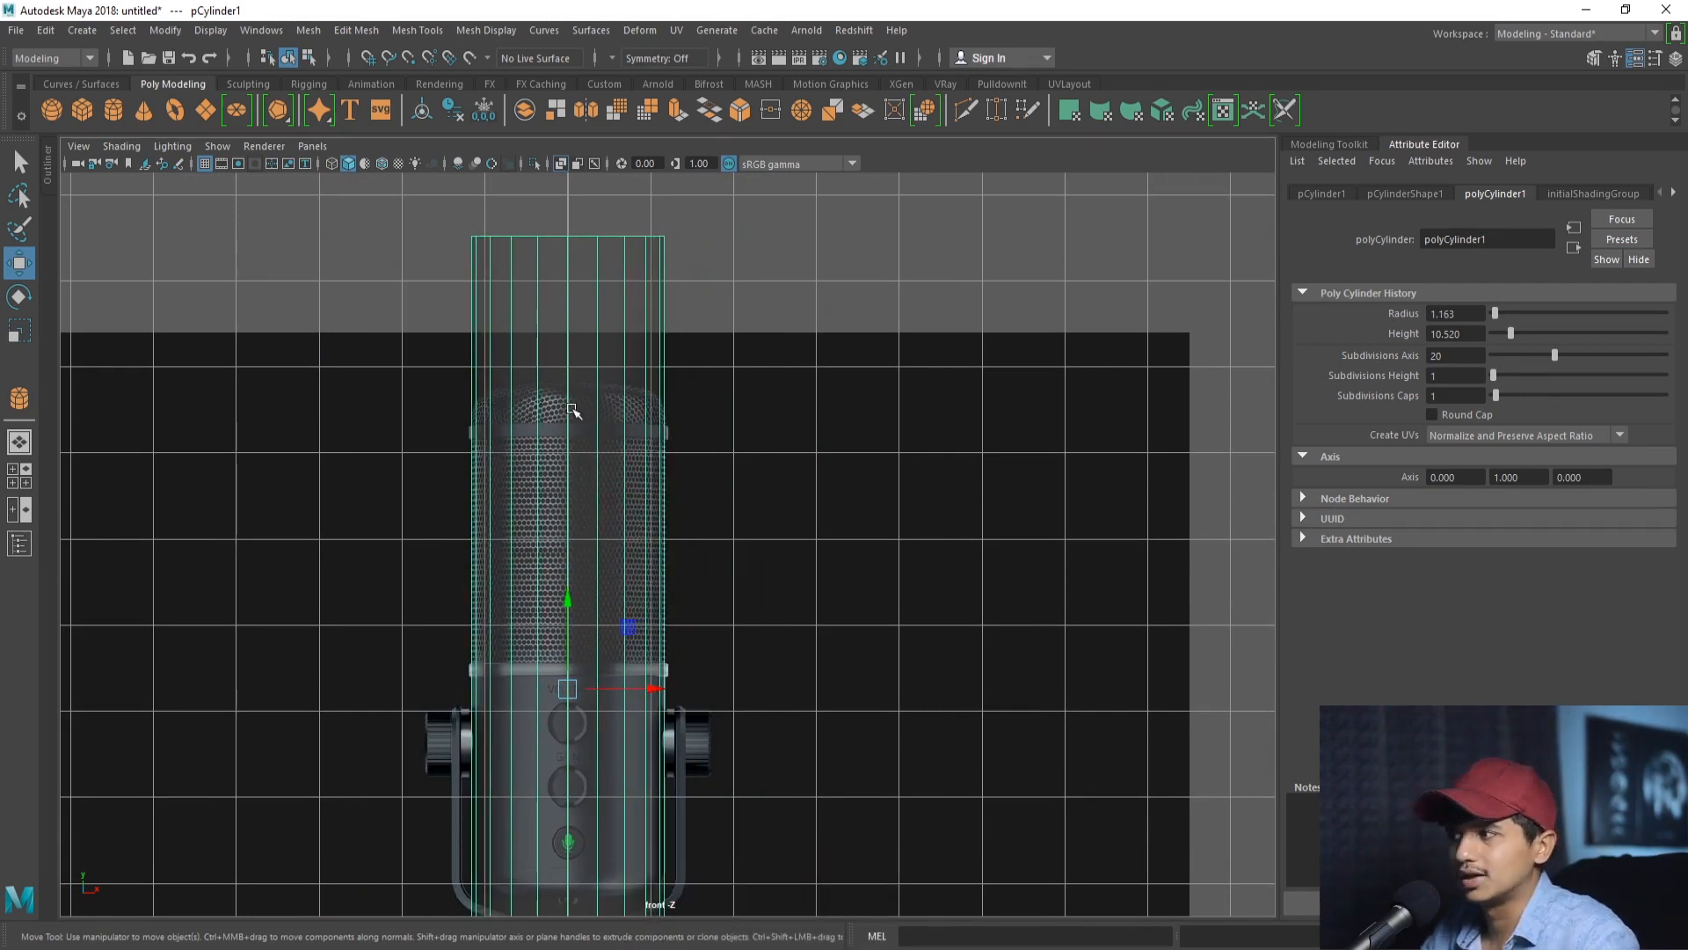
{"action": "left_click", "coordinate": [1477, 376]}
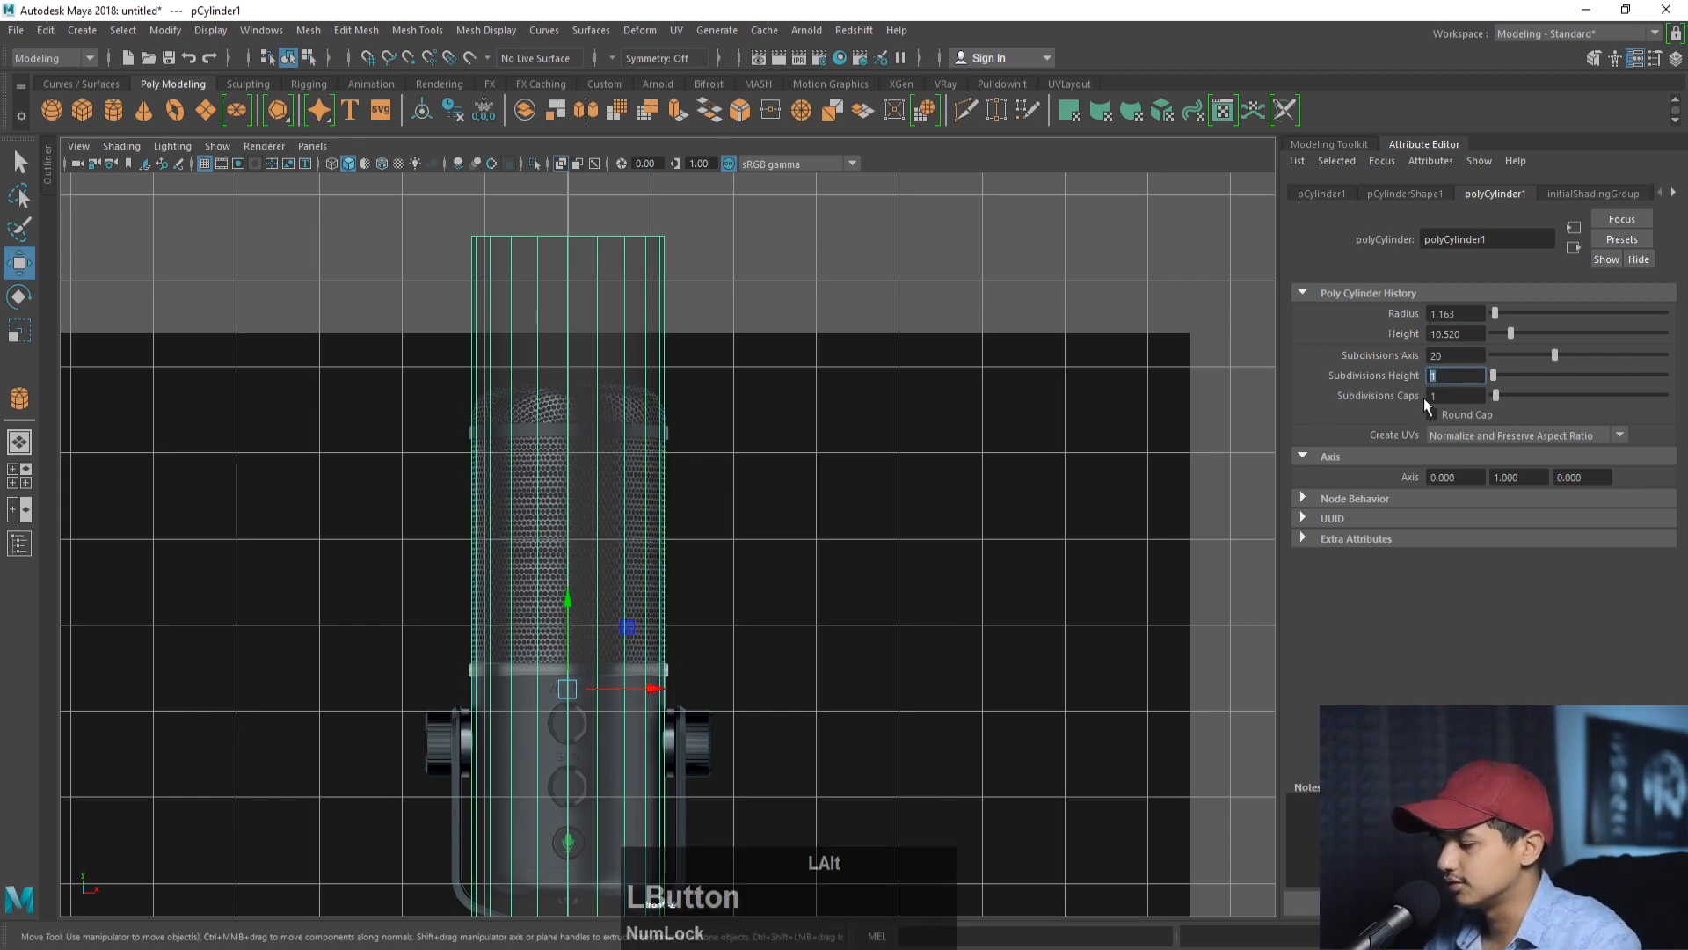
{"action": "left_click_drag", "start_coordinate": [1484, 334], "coordinate": [862, 320], "text": "alt"}
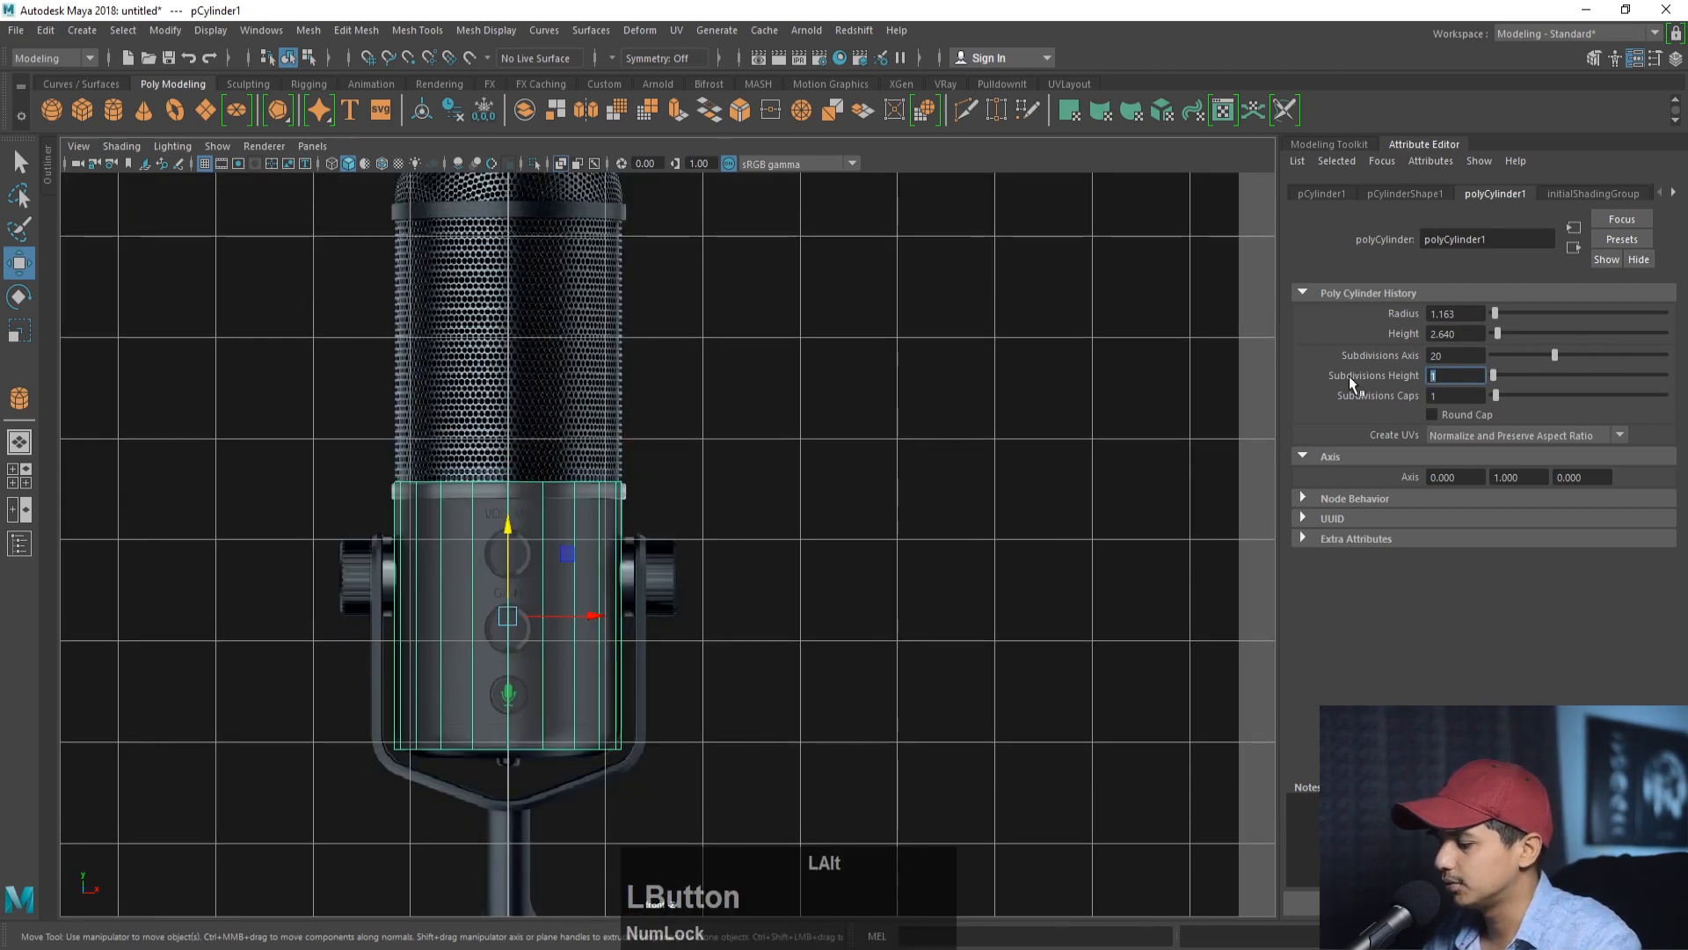
- Set the cylinder's height subdivisions to 3 and its cap subdivisions to 3
{"action": "type", "text": "2"}
{"action": "key", "text": "BackSpace"}
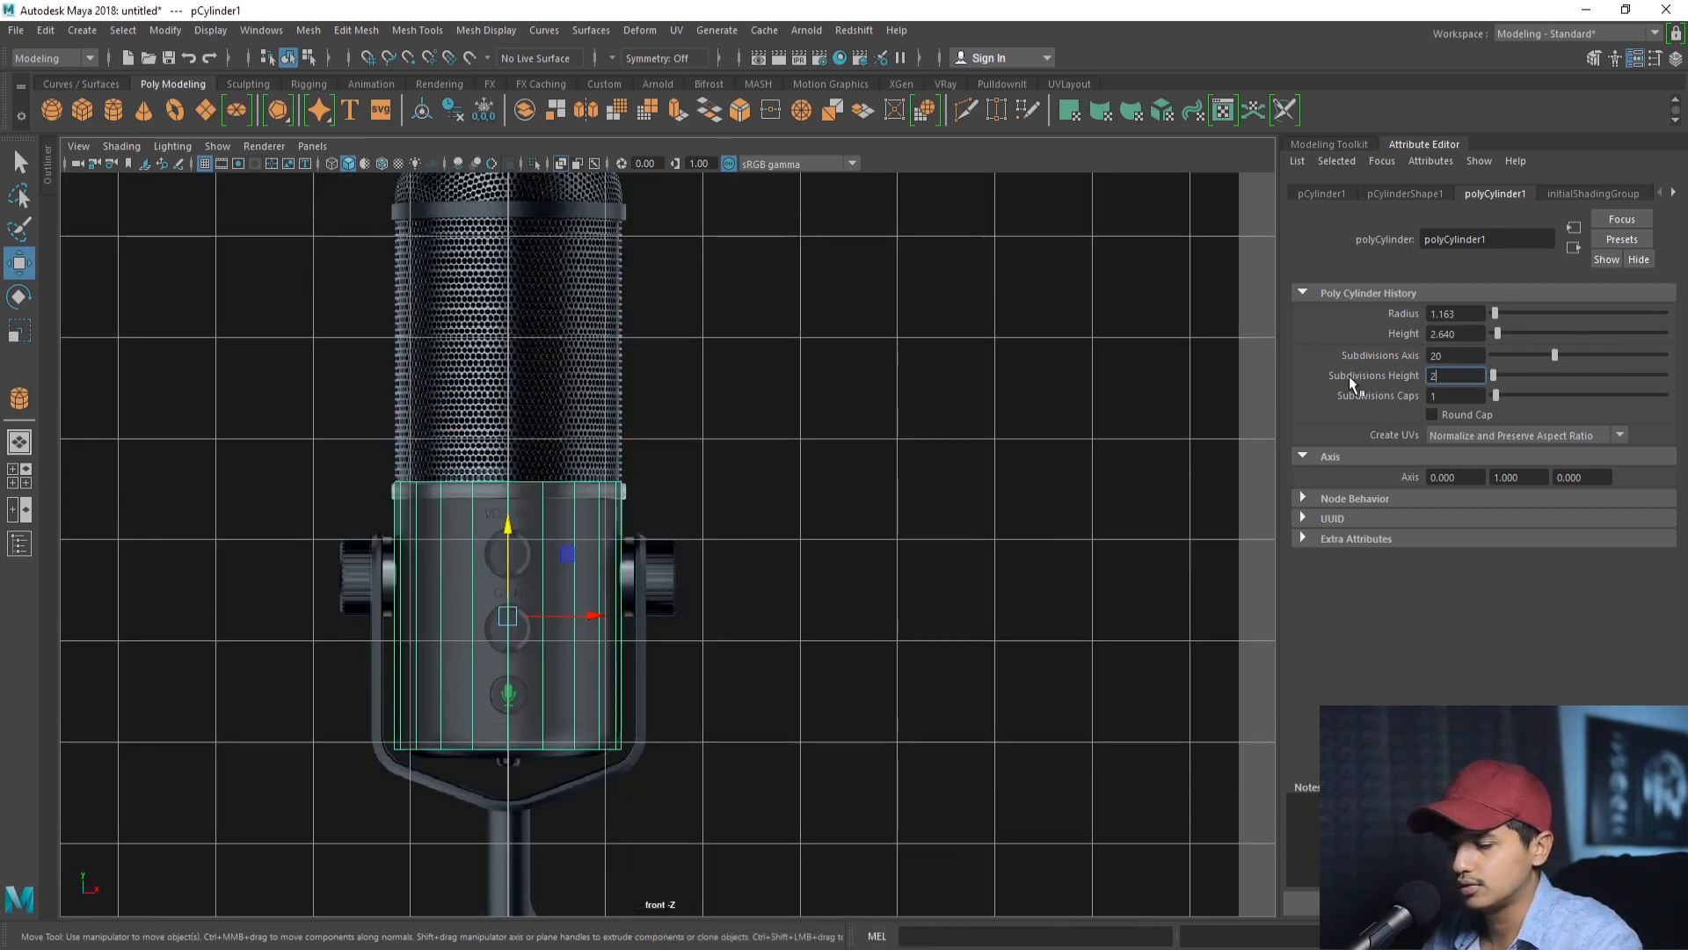
{"action": "type", "text": "3"}
{"action": "key", "text": "Tab"}
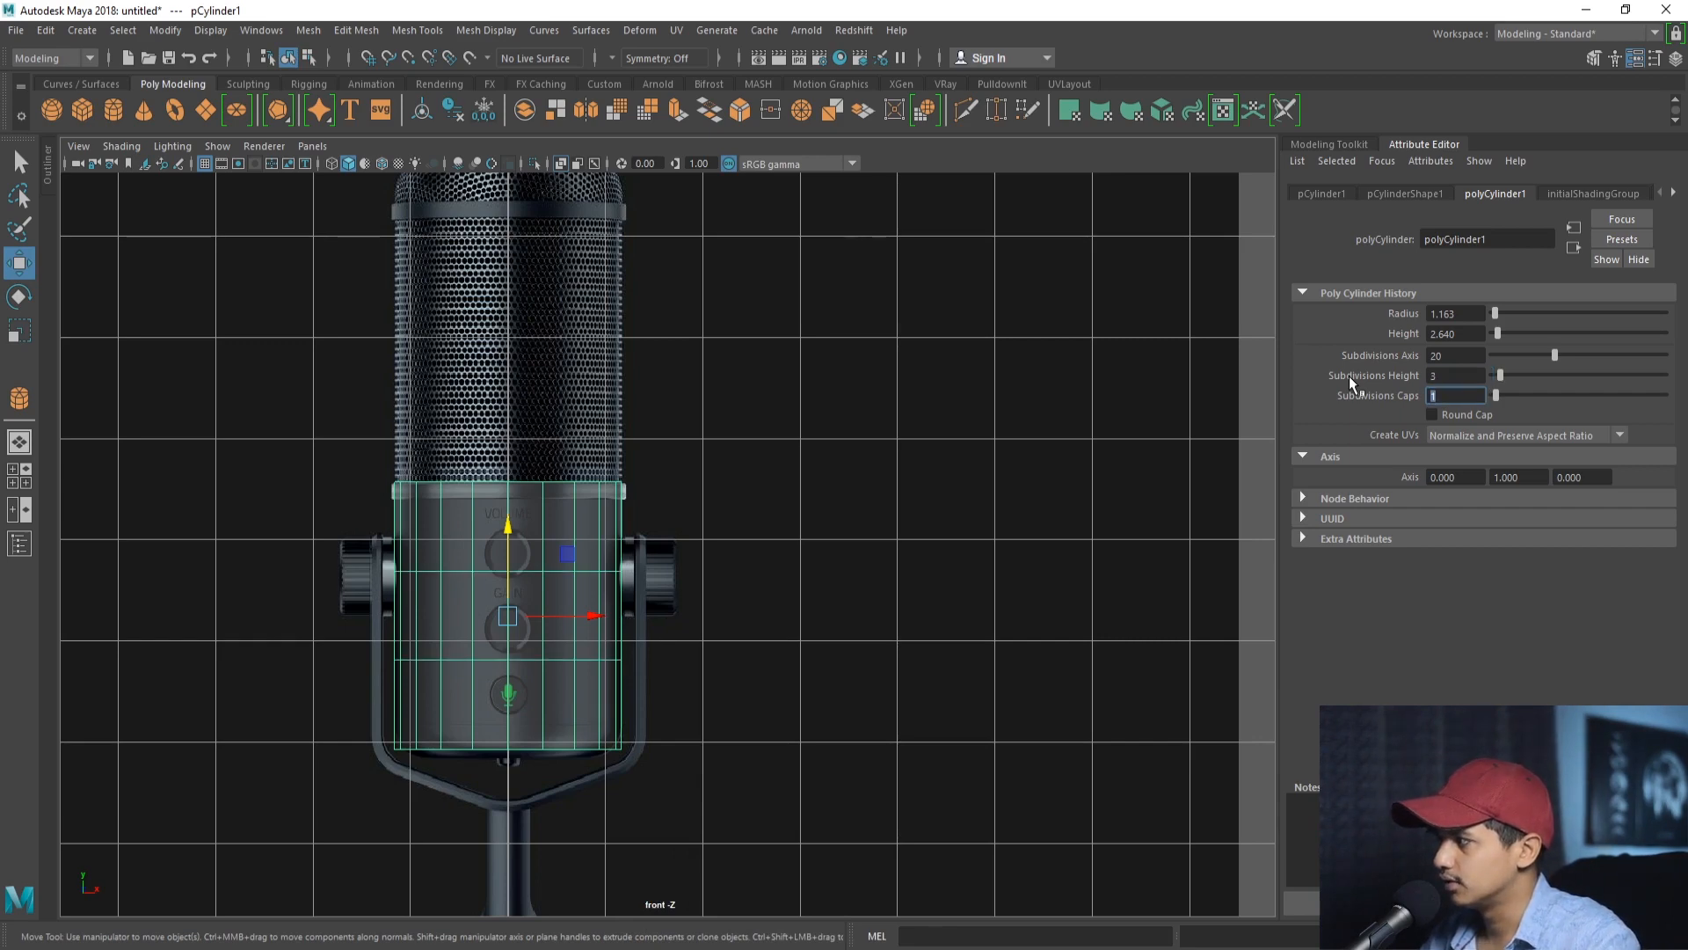
{"action": "type", "text": "3"}
{"action": "key", "text": "Return"}
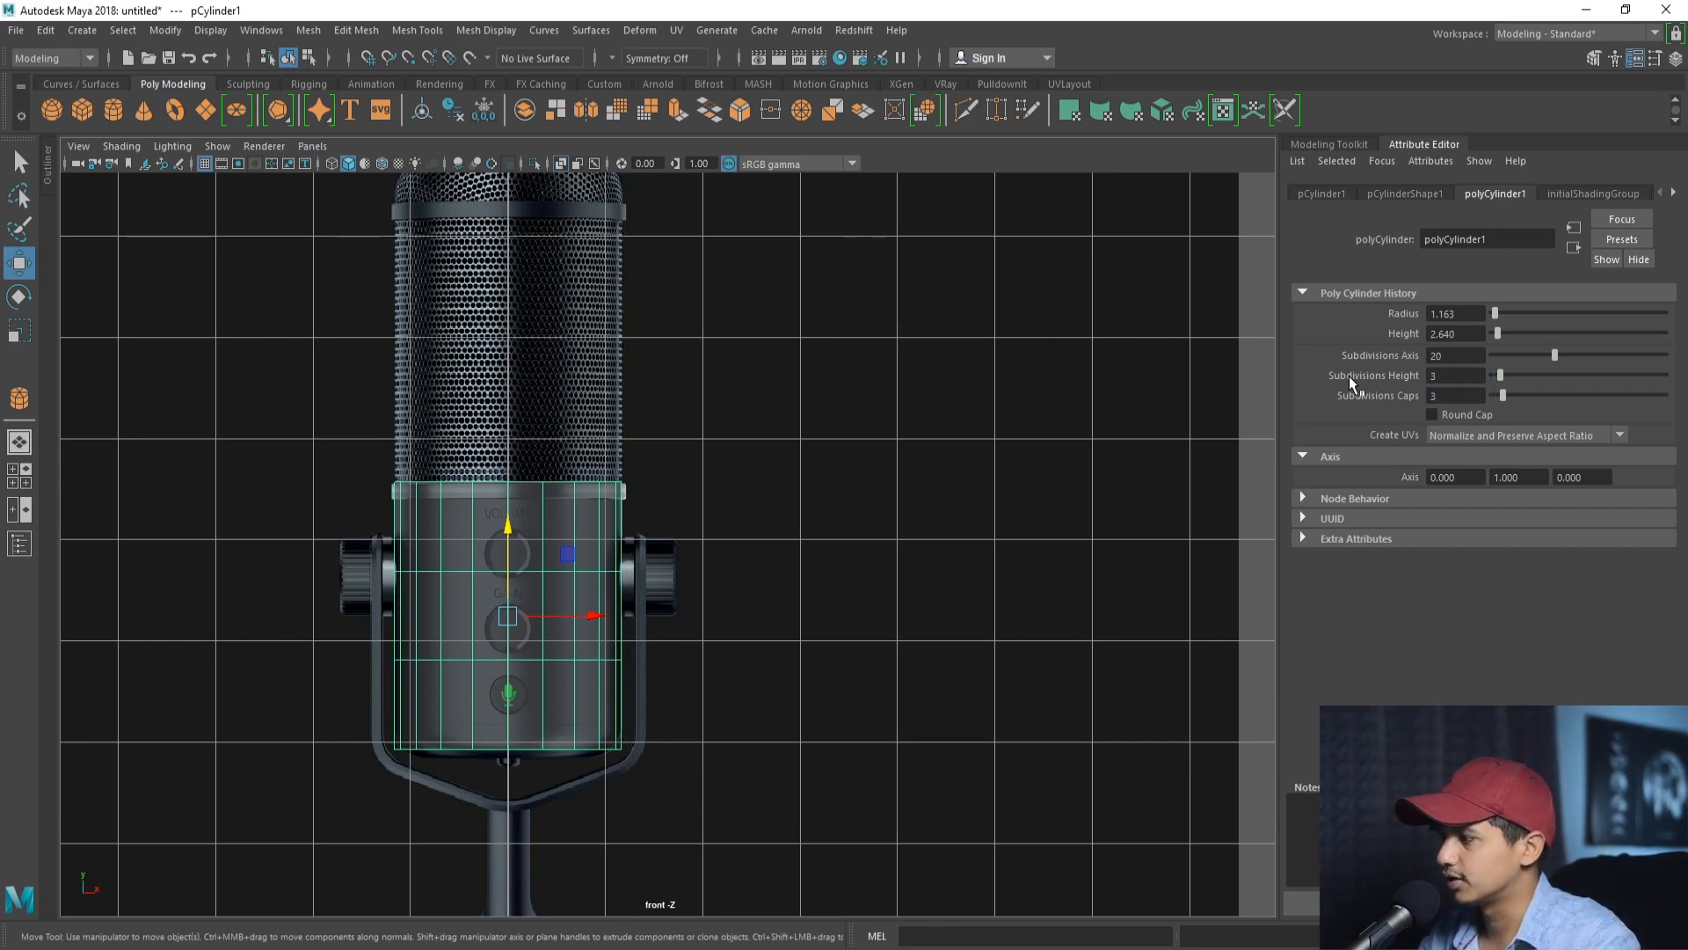
- Move the cylinder's upper horizontal edge loop up to the lower edge of the light ring below the grille
{"action": "right_click_drag", "start_coordinate": [636, 496], "coordinate": [818, 576], "text": "alt"}
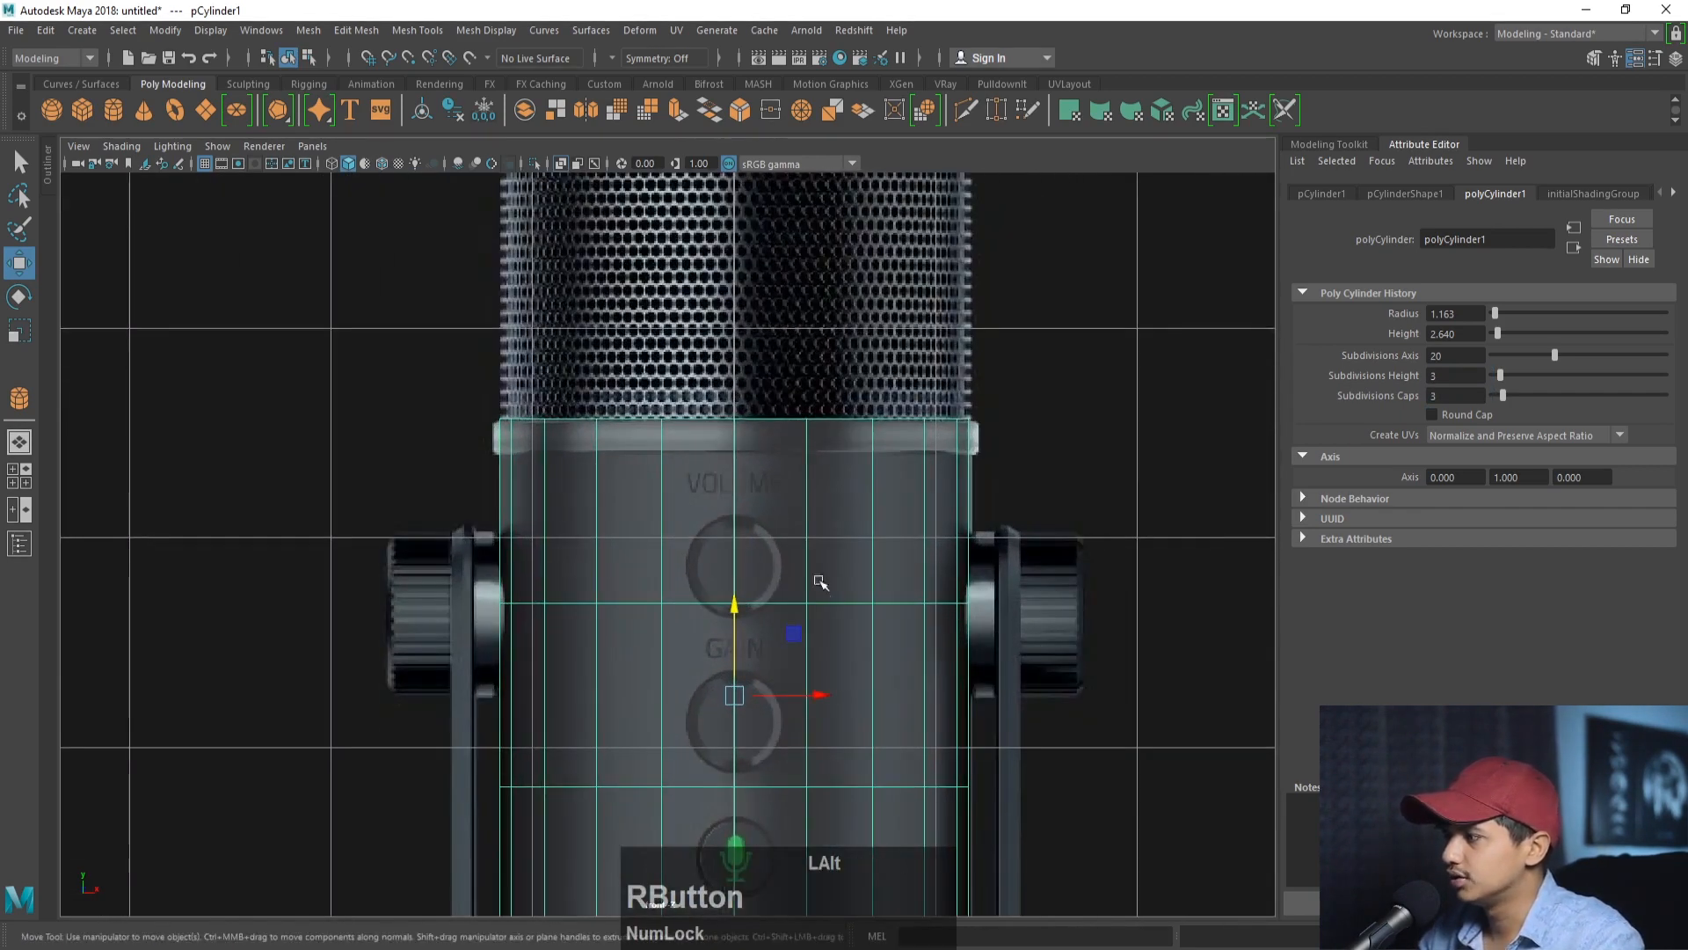
{"action": "right_click_drag", "start_coordinate": [803, 440], "coordinate": [803, 390]}
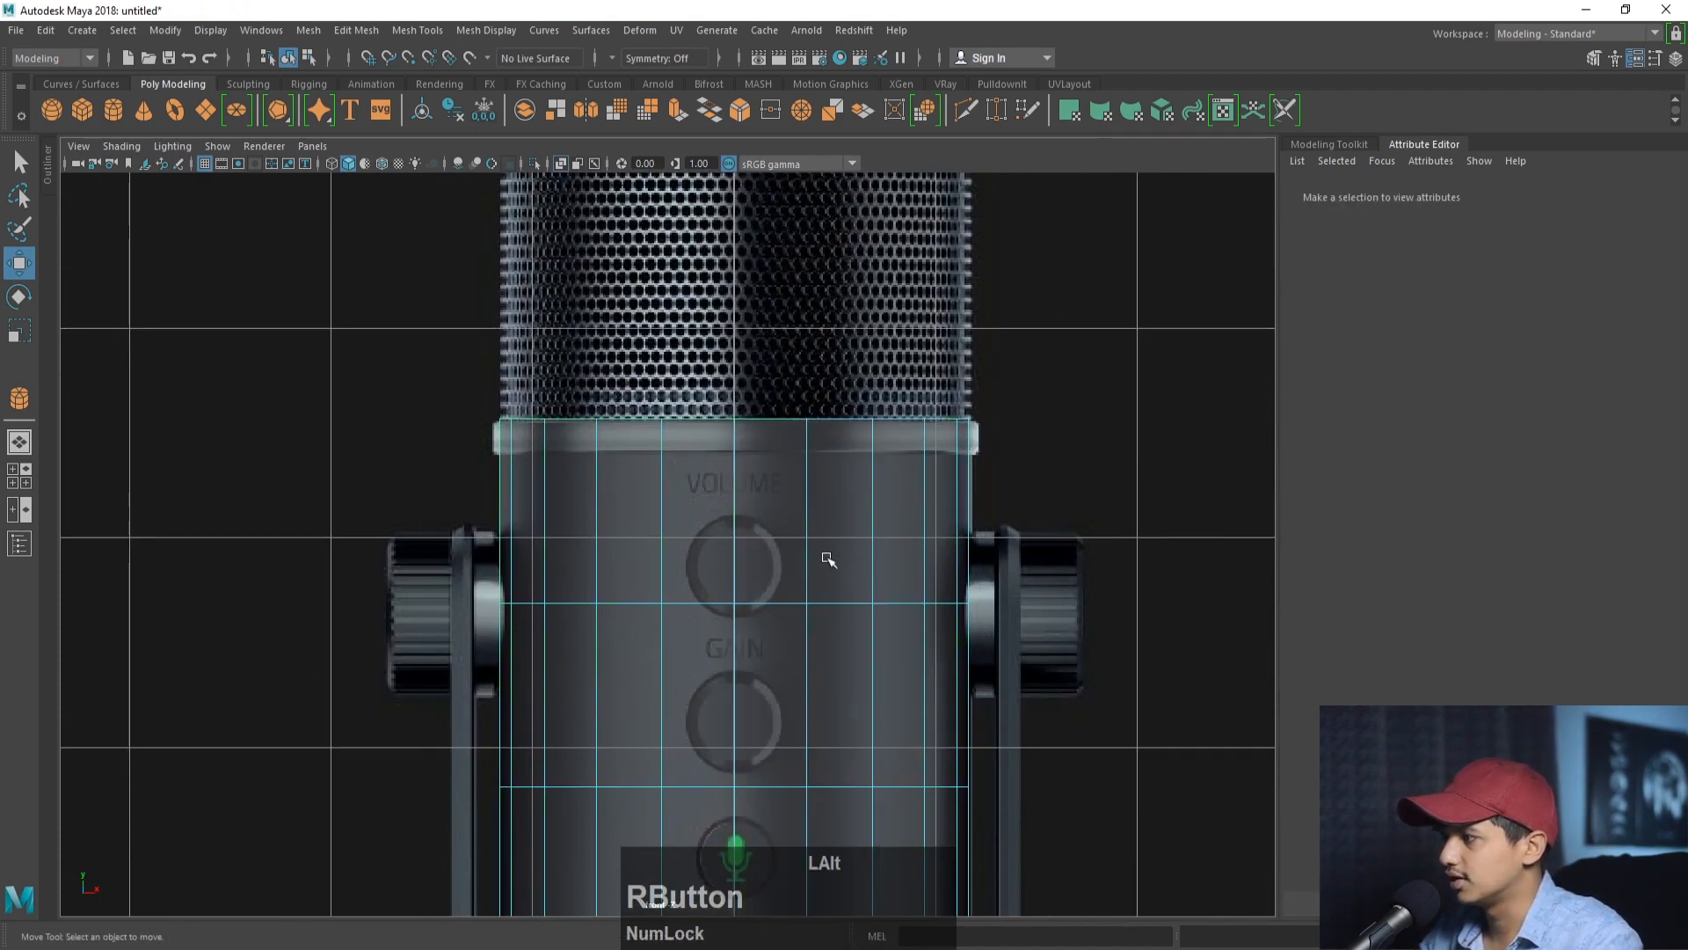
{"action": "left_click", "coordinate": [668, 475]}
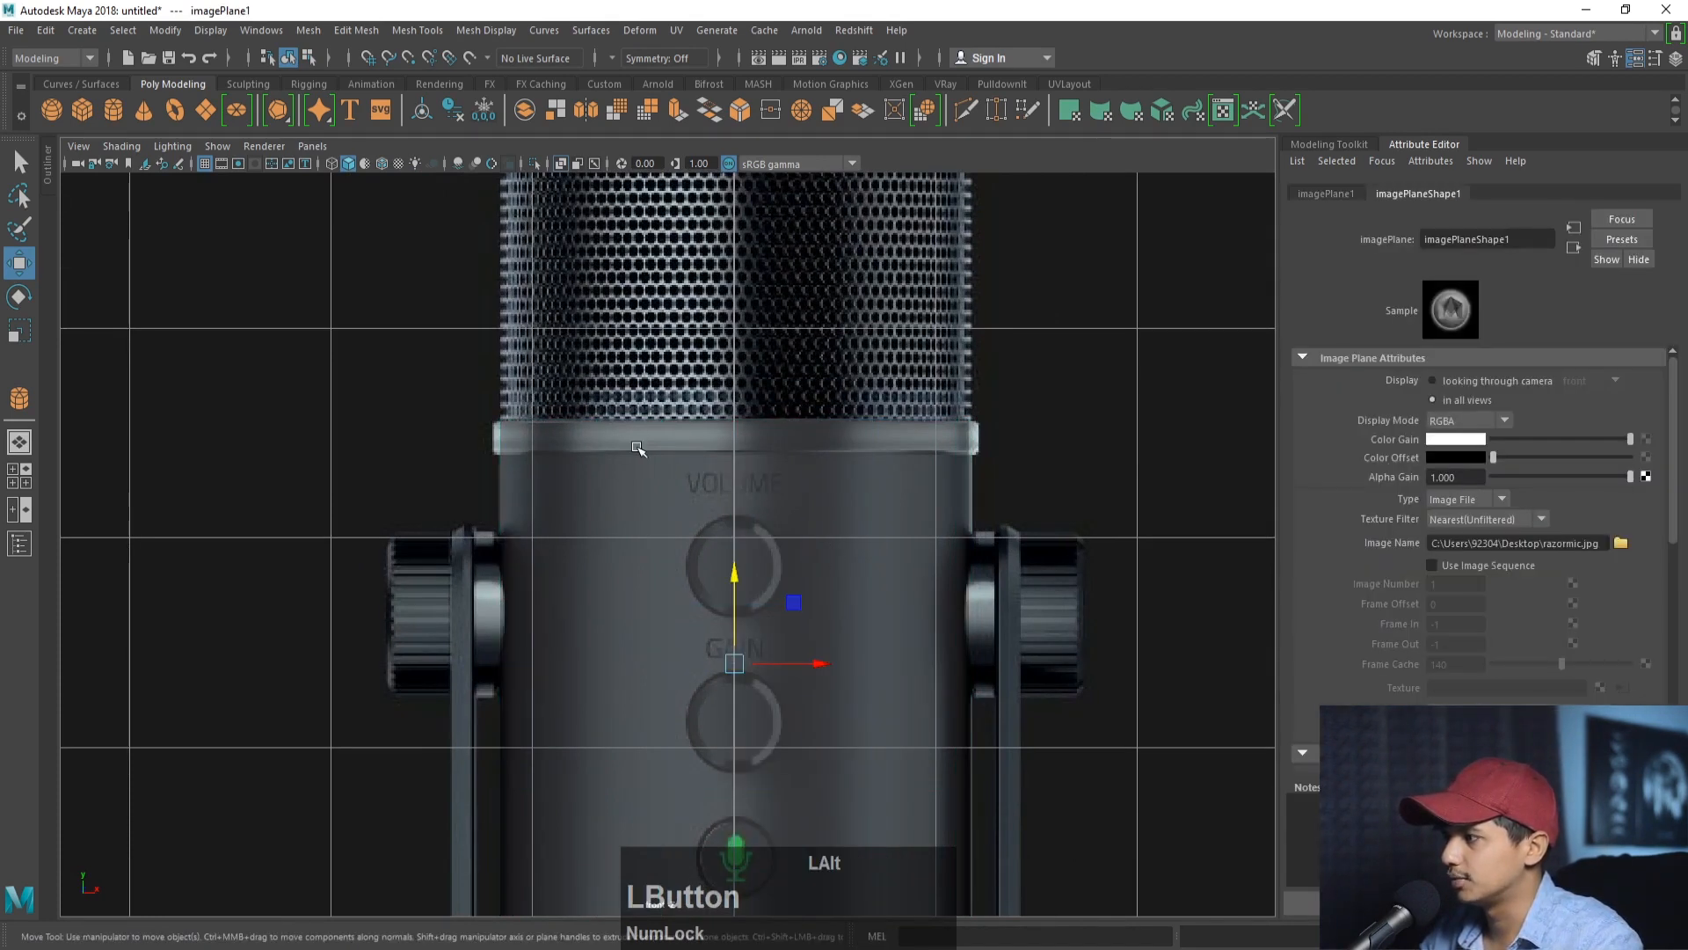
{"action": "left_click", "coordinate": [639, 450]}
{"action": "right_click_drag", "start_coordinate": [676, 605], "coordinate": [677, 394]}
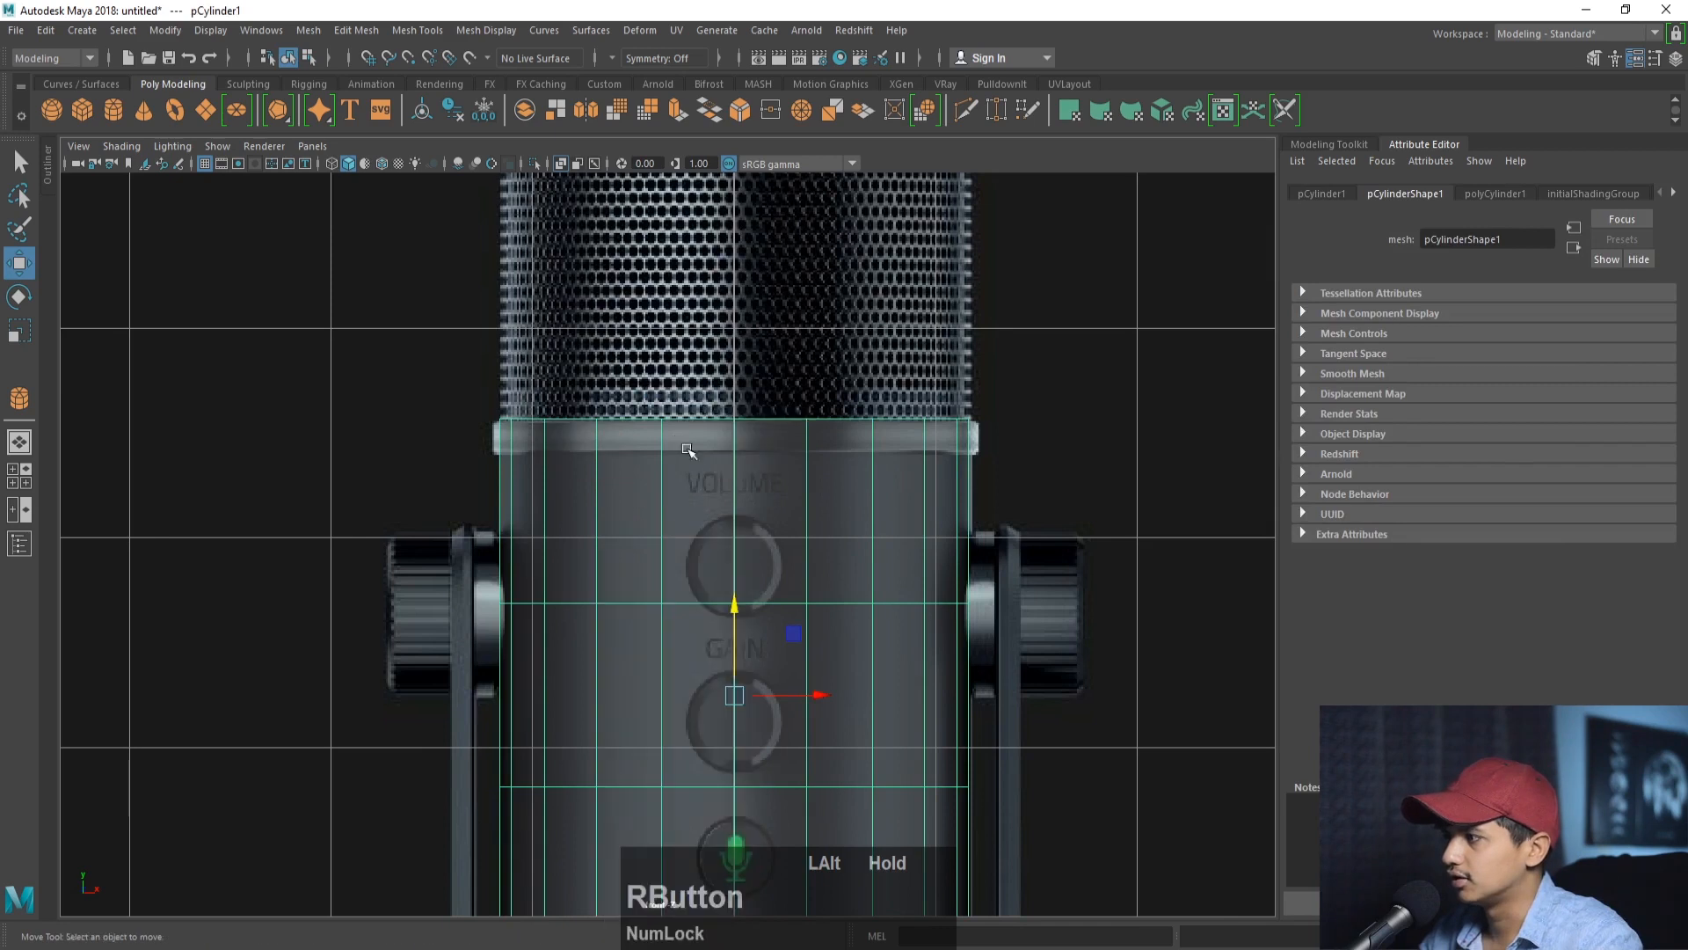
{"action": "double_click", "coordinate": [692, 603]}
{"action": "left_click_drag", "start_coordinate": [735, 525], "coordinate": [754, 375]}
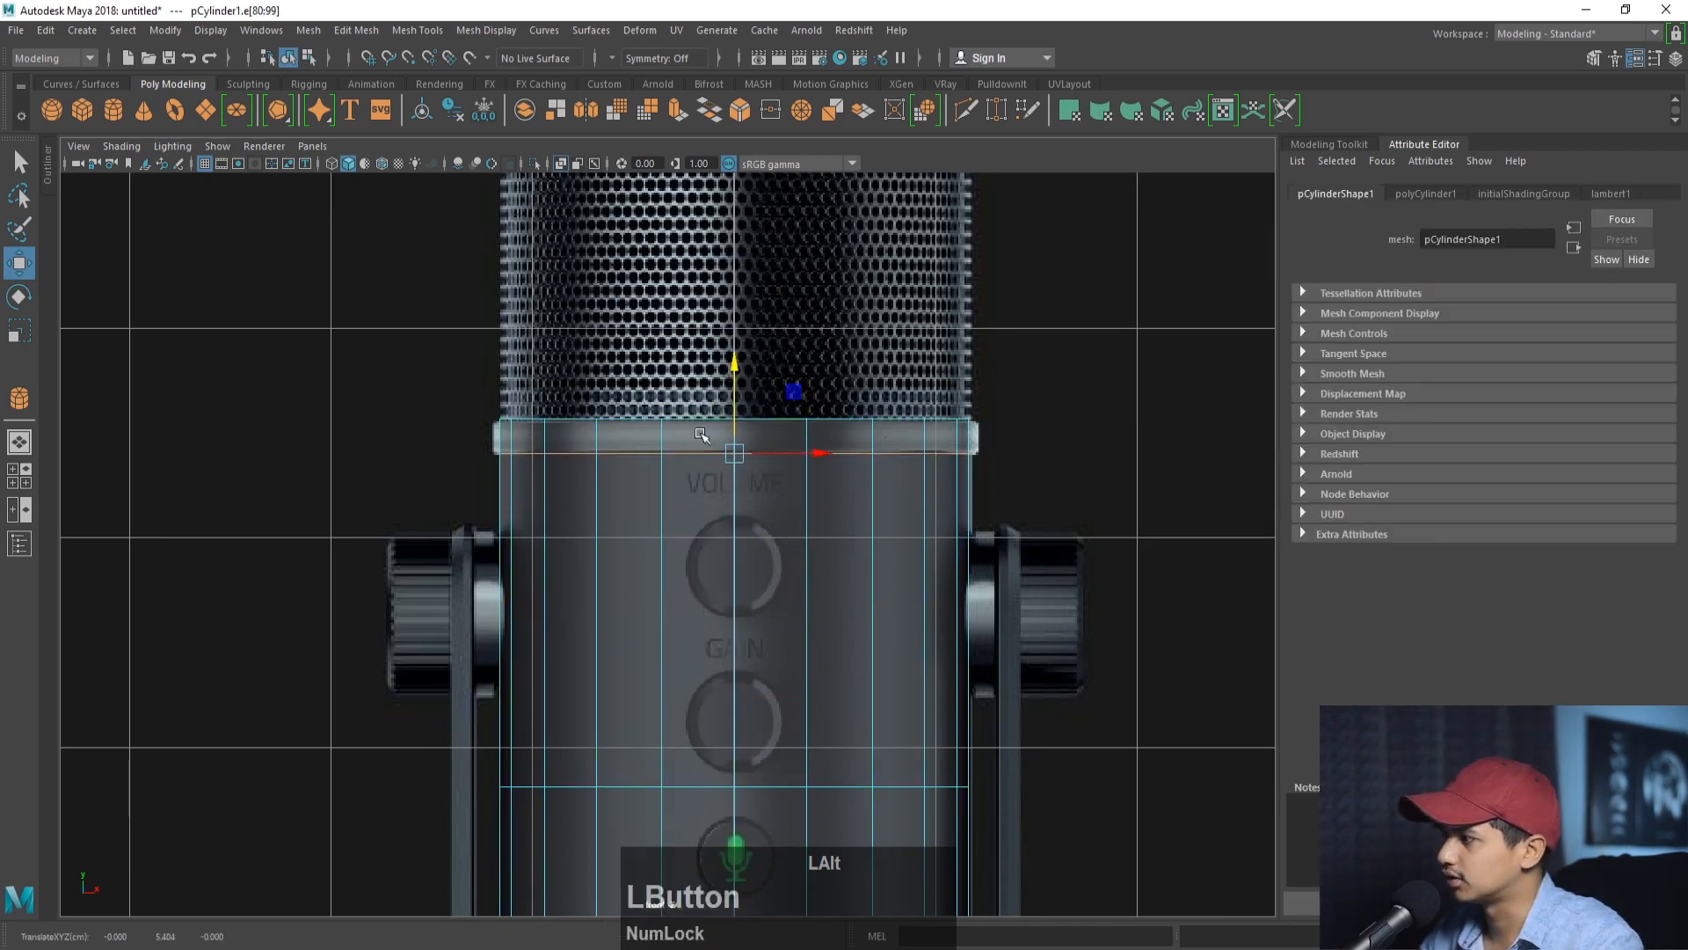
{"action": "middle_click_drag", "start_coordinate": [915, 531], "coordinate": [867, 387], "text": "alt"}
{"action": "right_click_drag", "start_coordinate": [867, 388], "coordinate": [863, 516], "text": "alt"}
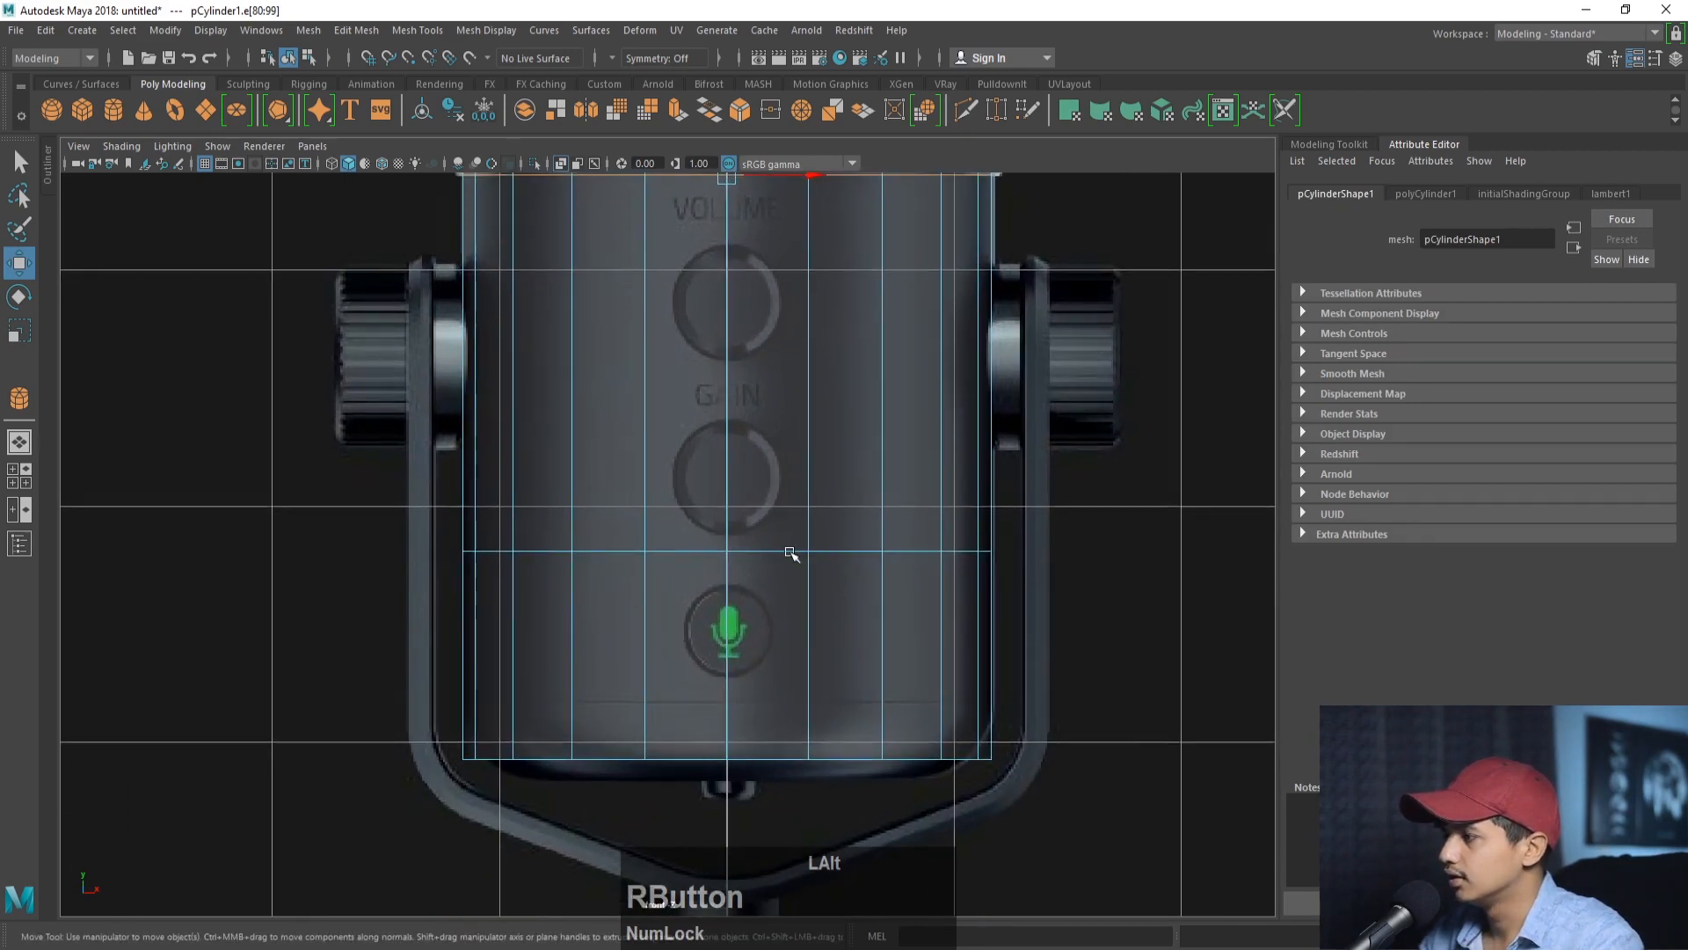
- Move the cylinder's lower horizontal edge loop down to the lower edge of the green microphone button
{"action": "double_click", "coordinate": [790, 552]}
{"action": "left_click_drag", "start_coordinate": [732, 475], "coordinate": [753, 631]}
{"action": "right_click_drag", "start_coordinate": [668, 613], "coordinate": [792, 629], "text": "alt"}
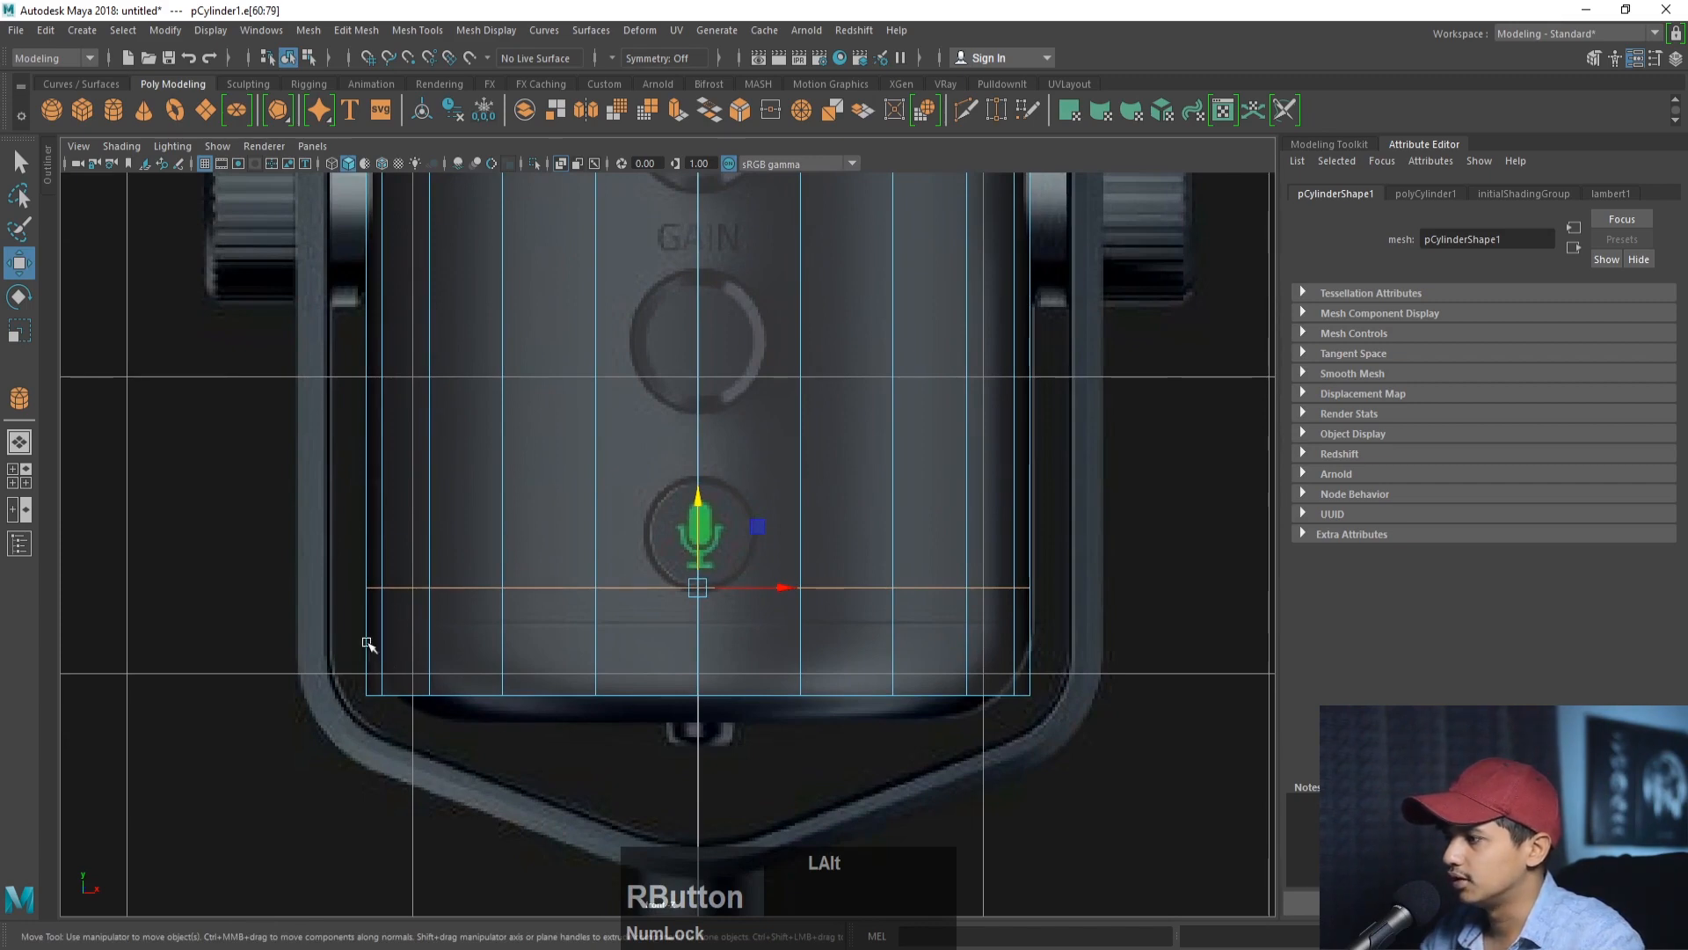
- Examine the rounded lower end of the microphone on the reference image in the perspective view
{"action": "key", "text": "space"}
{"action": "key", "text": "space"}
{"action": "middle_click_drag", "start_coordinate": [1043, 381], "coordinate": [747, 474], "text": "alt"}
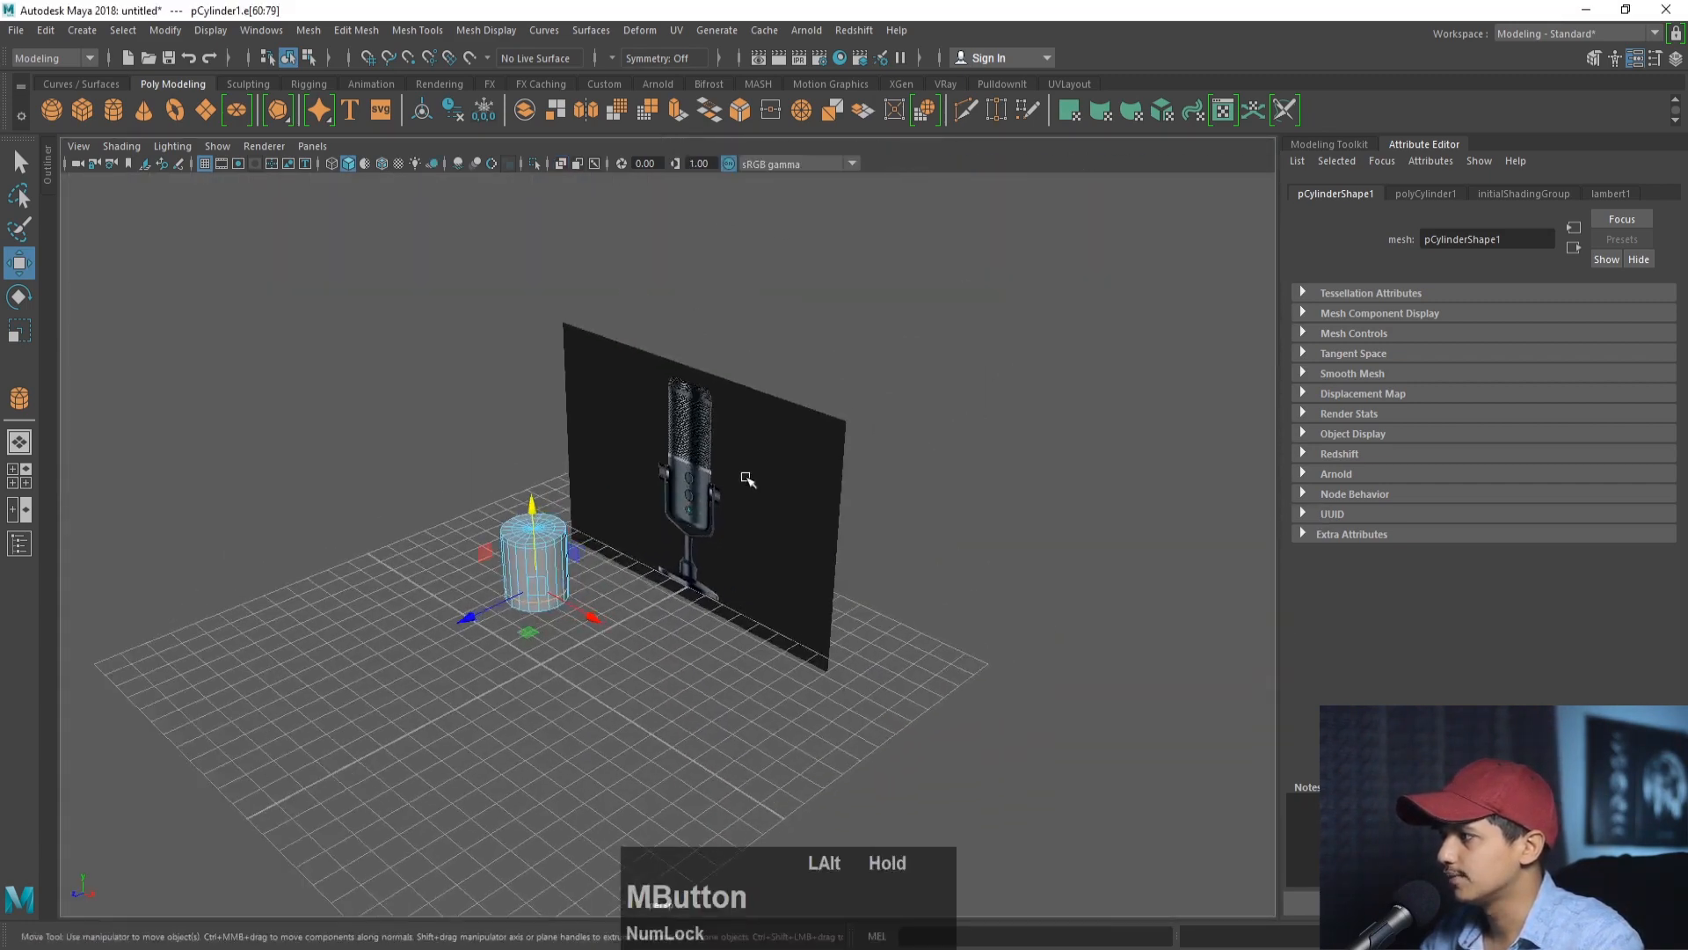
{"action": "right_click_drag", "start_coordinate": [747, 475], "coordinate": [915, 527], "text": "alt"}
{"action": "left_click_drag", "start_coordinate": [916, 528], "coordinate": [822, 529], "text": "alt"}
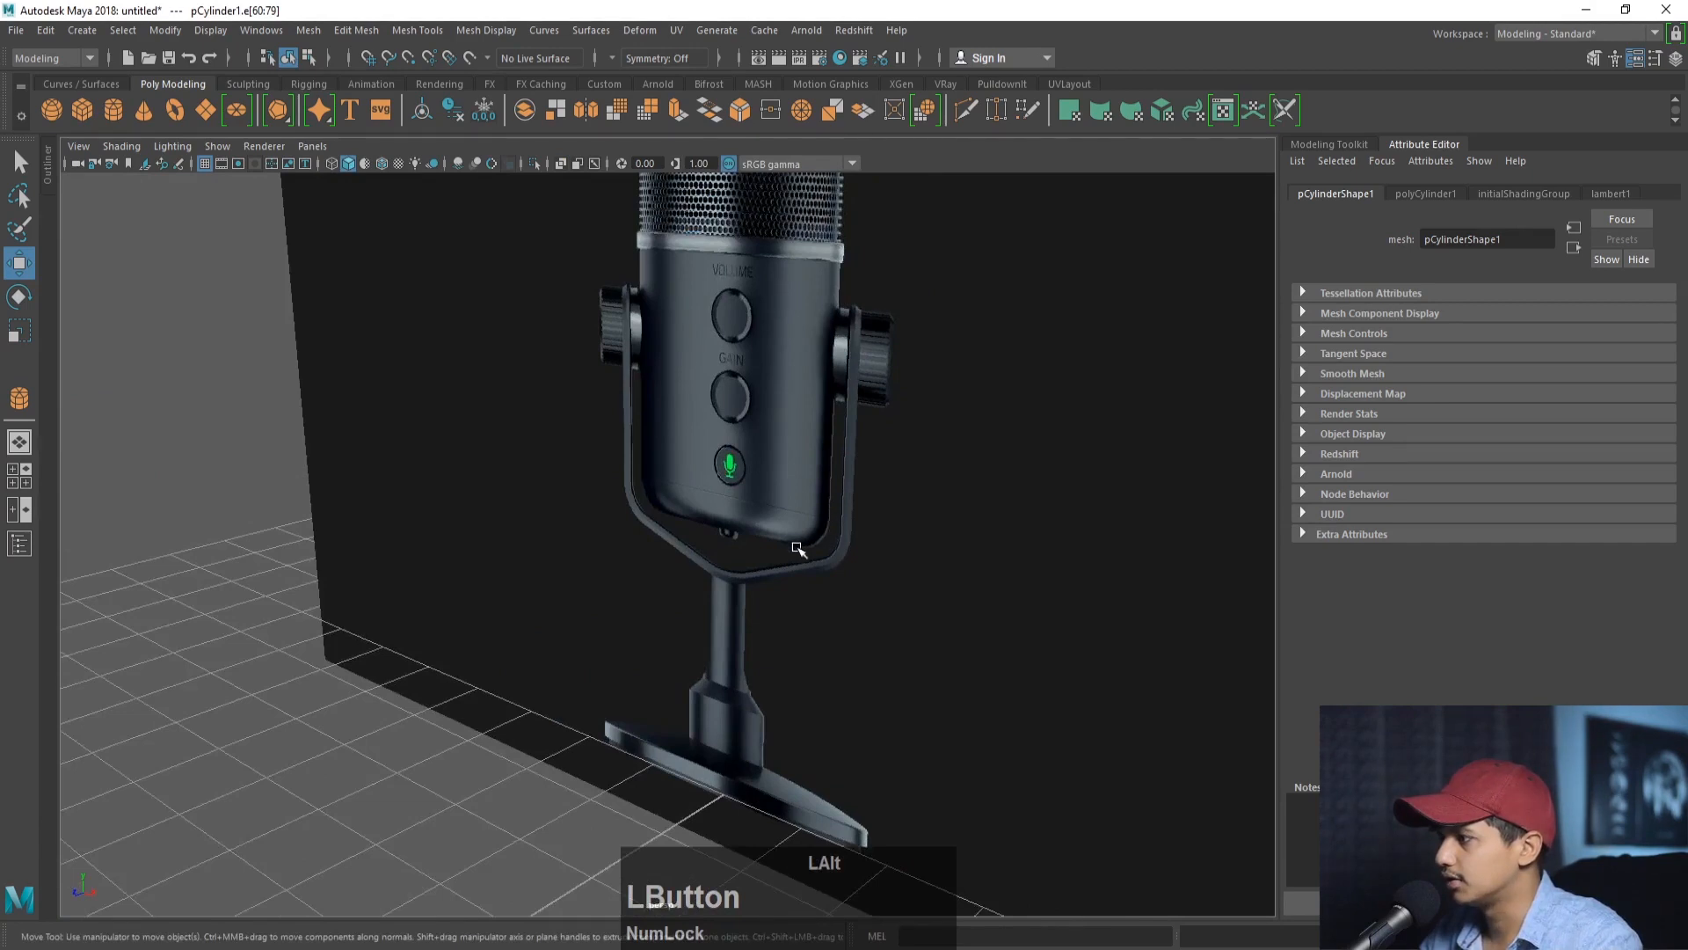
{"action": "key", "text": "space"}
{"action": "key", "text": "space"}
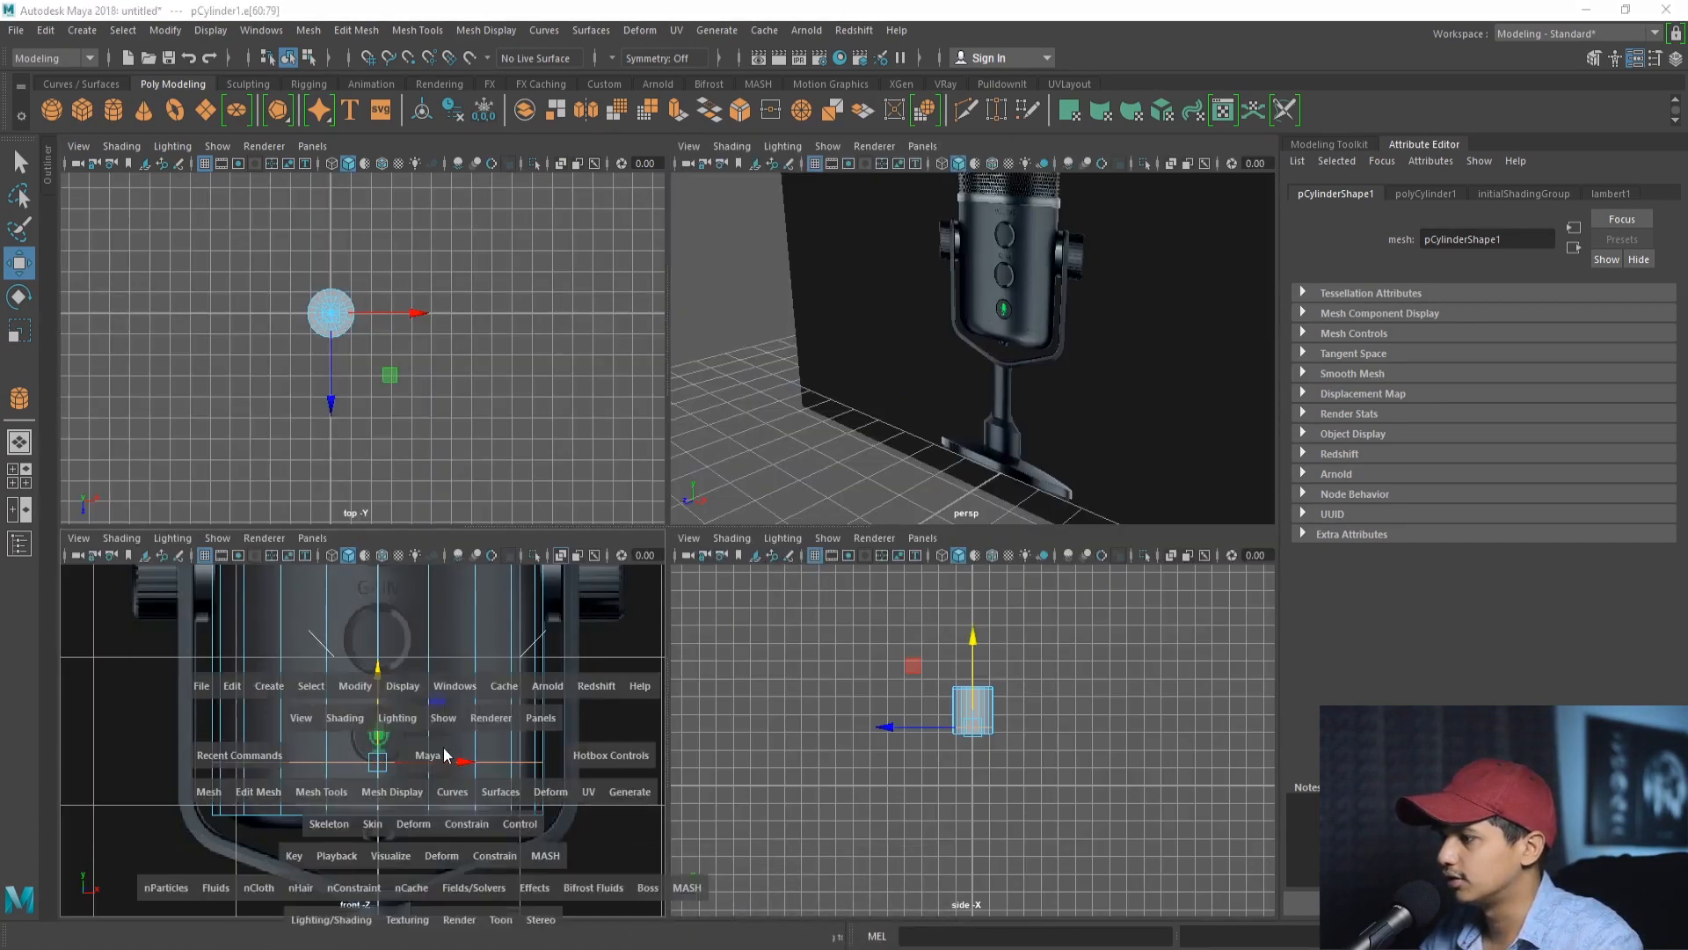
- Raise the cylinder's bottom edge loop slightly and scale it inward to start the rounded base
{"action": "middle_click_drag", "start_coordinate": [570, 693], "coordinate": [548, 599], "text": "alt"}
{"action": "right_click_drag", "start_coordinate": [372, 442], "coordinate": [373, 390]}
{"action": "double_click", "coordinate": [456, 595]}
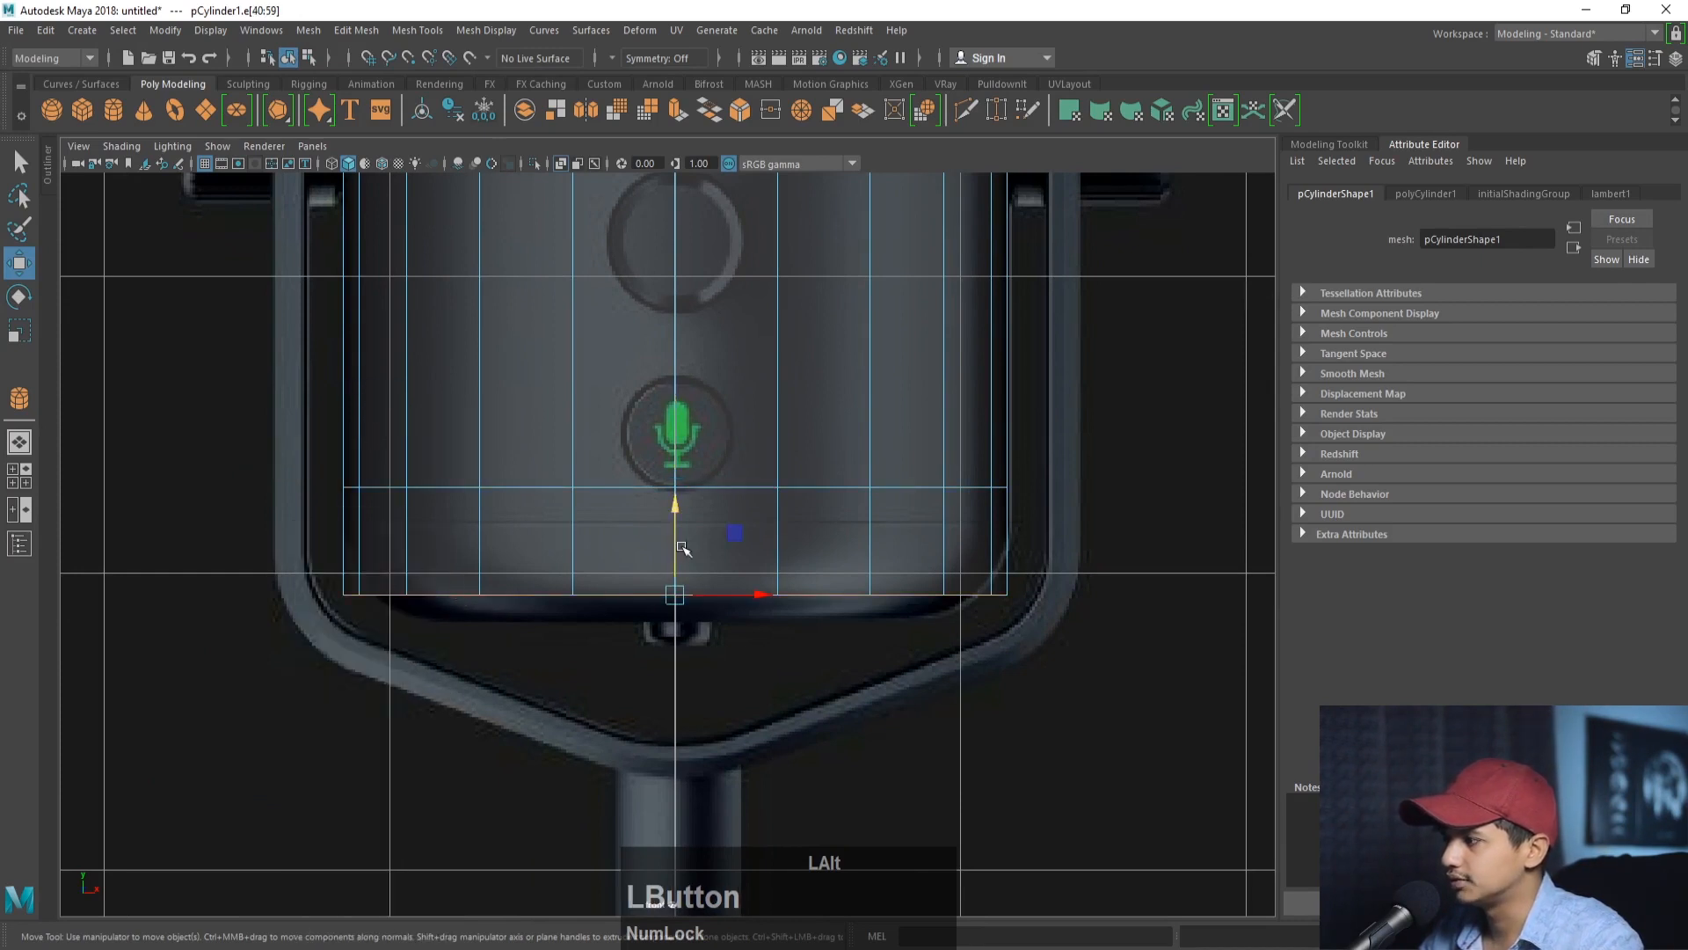
{"action": "mouse_move", "coordinate": [679, 547]}
{"action": "left_mouse_down"}
{"action": "mouse_move", "coordinate": [678, 501]}
{"action": "mouse_move", "coordinate": [670, 551]}
{"action": "left_mouse_up"}
{"action": "key", "text": "r"}
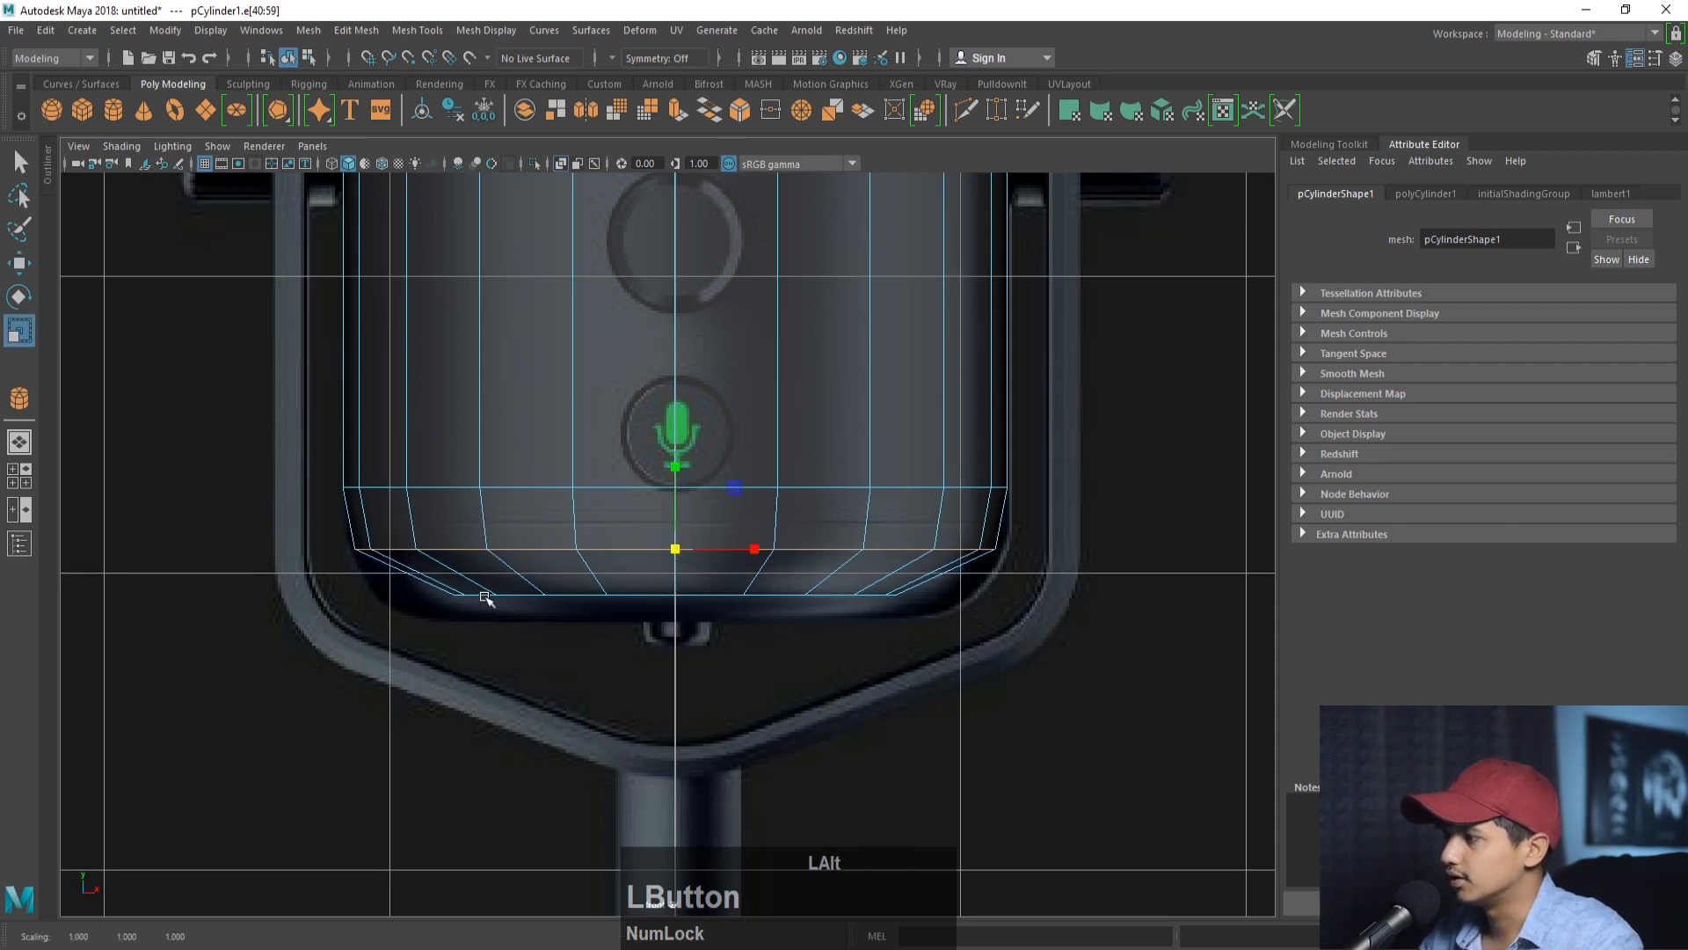
- Move the bottom cap faces down to the base of the reference body and scale them outward to follow its curve
{"action": "right_click", "coordinate": [476, 591]}
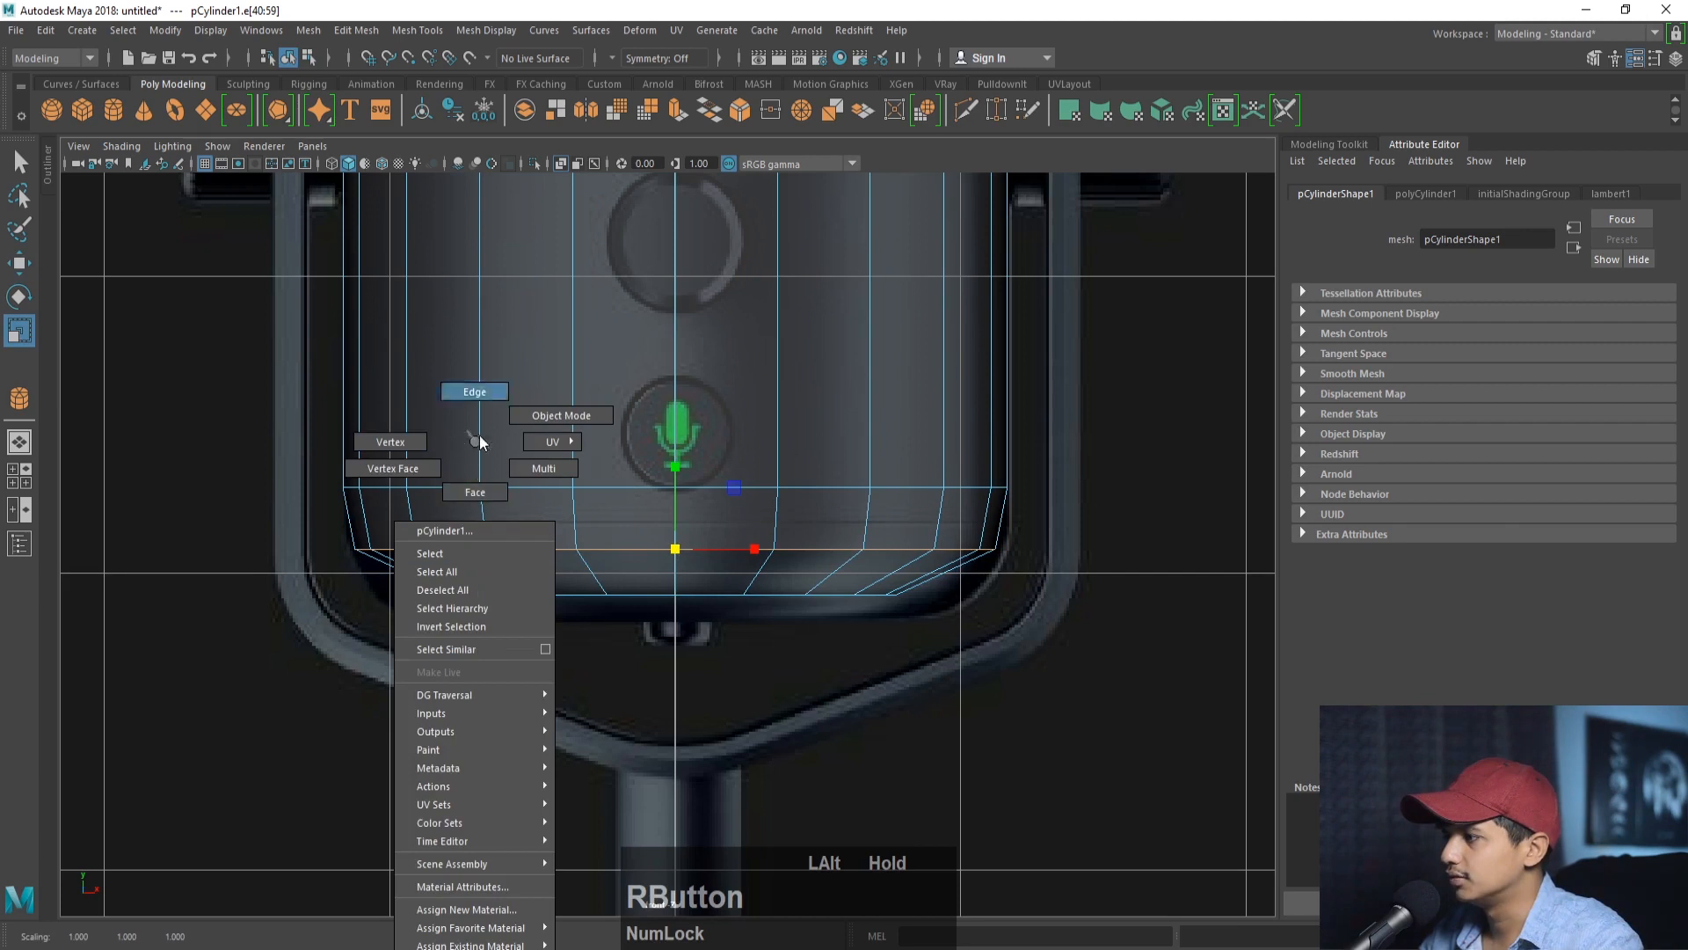
{"action": "right_click_drag", "start_coordinate": [487, 475], "coordinate": [488, 492]}
{"action": "left_click_drag", "start_coordinate": [390, 567], "coordinate": [1053, 631]}
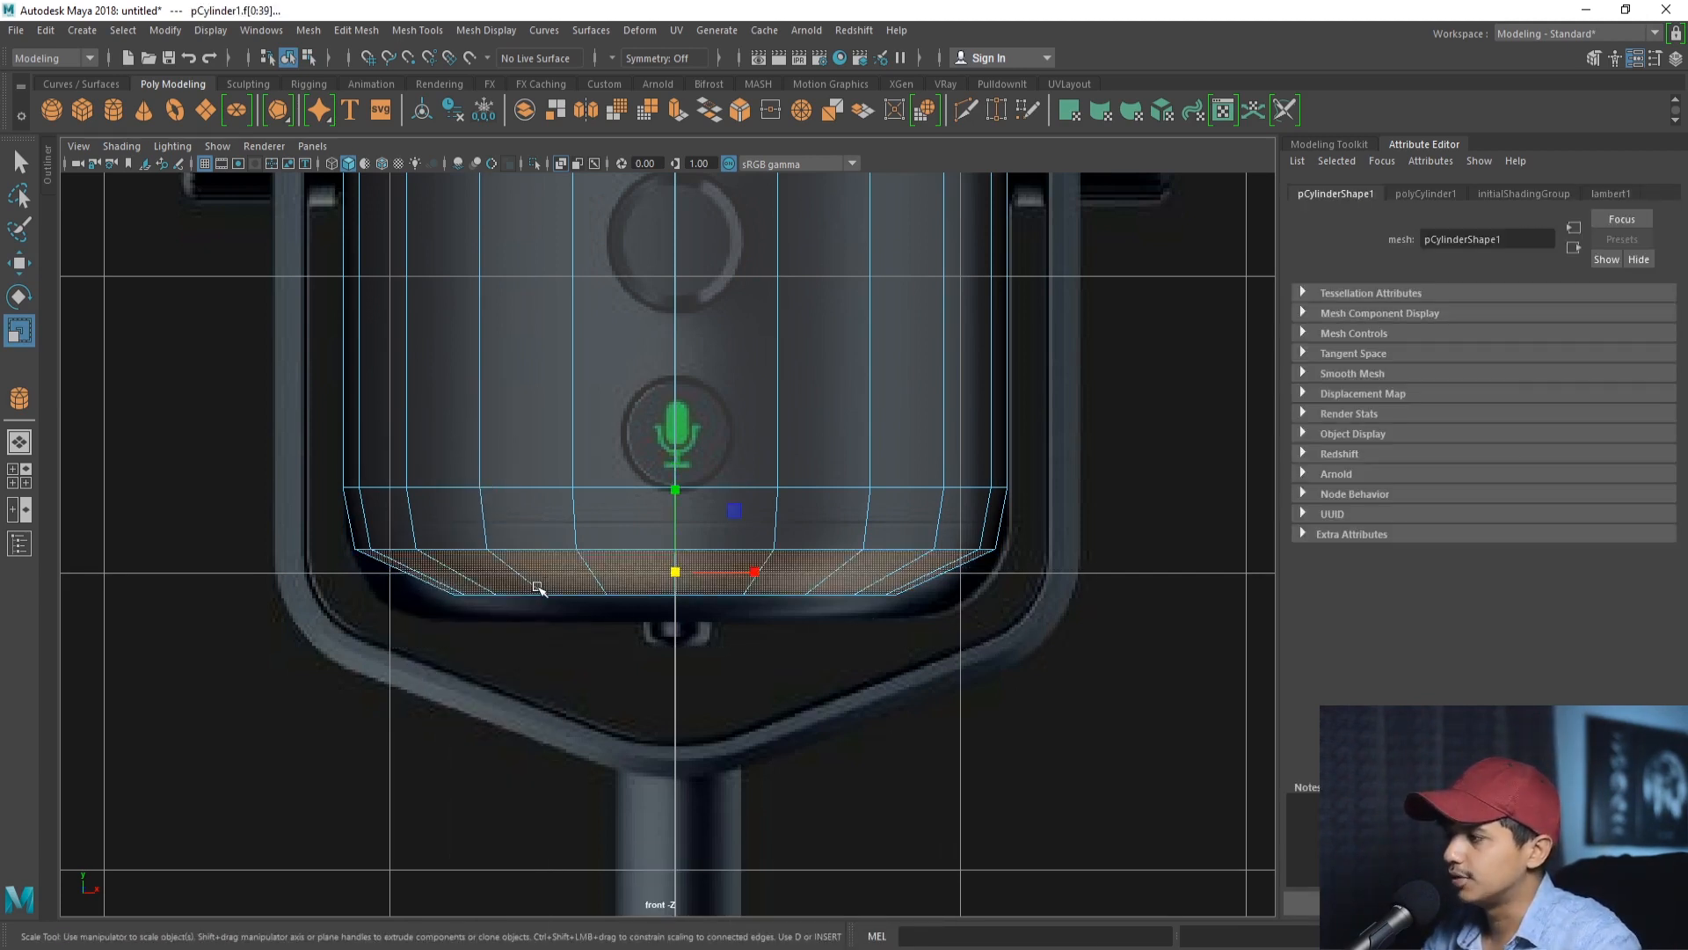
{"action": "key", "text": "shift+comma"}
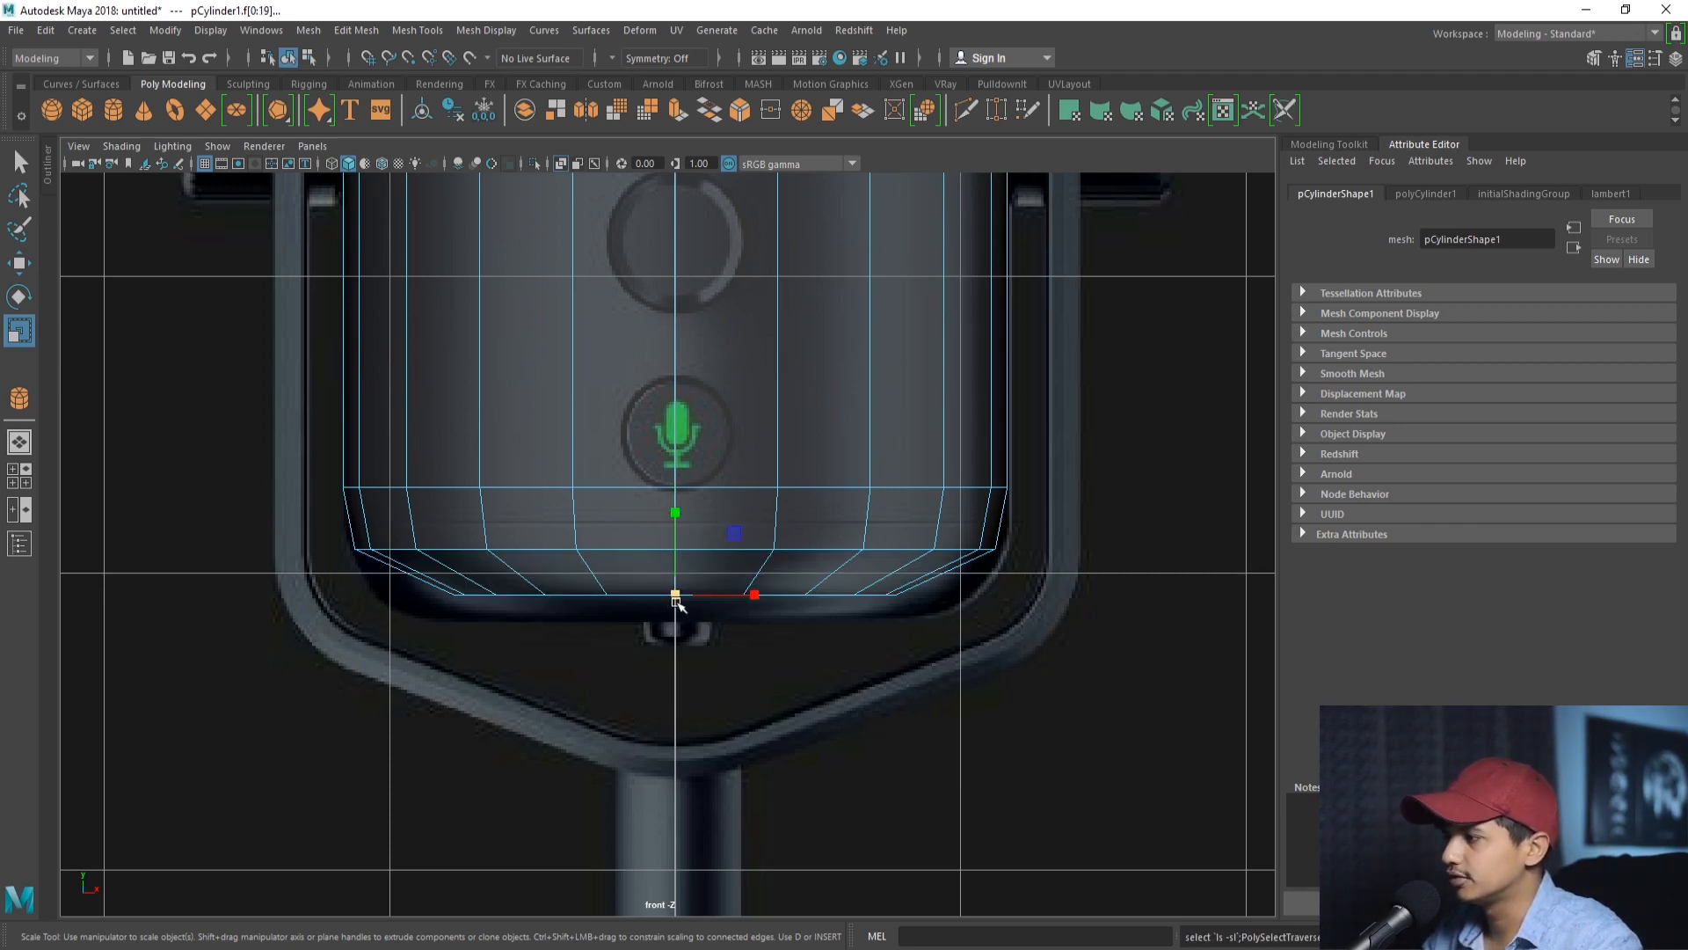
{"action": "key", "text": "w"}
{"action": "left_click_drag", "start_coordinate": [676, 553], "coordinate": [737, 620]}
{"action": "key", "text": "r"}
{"action": "key", "text": "3"}
{"action": "key", "text": "1"}
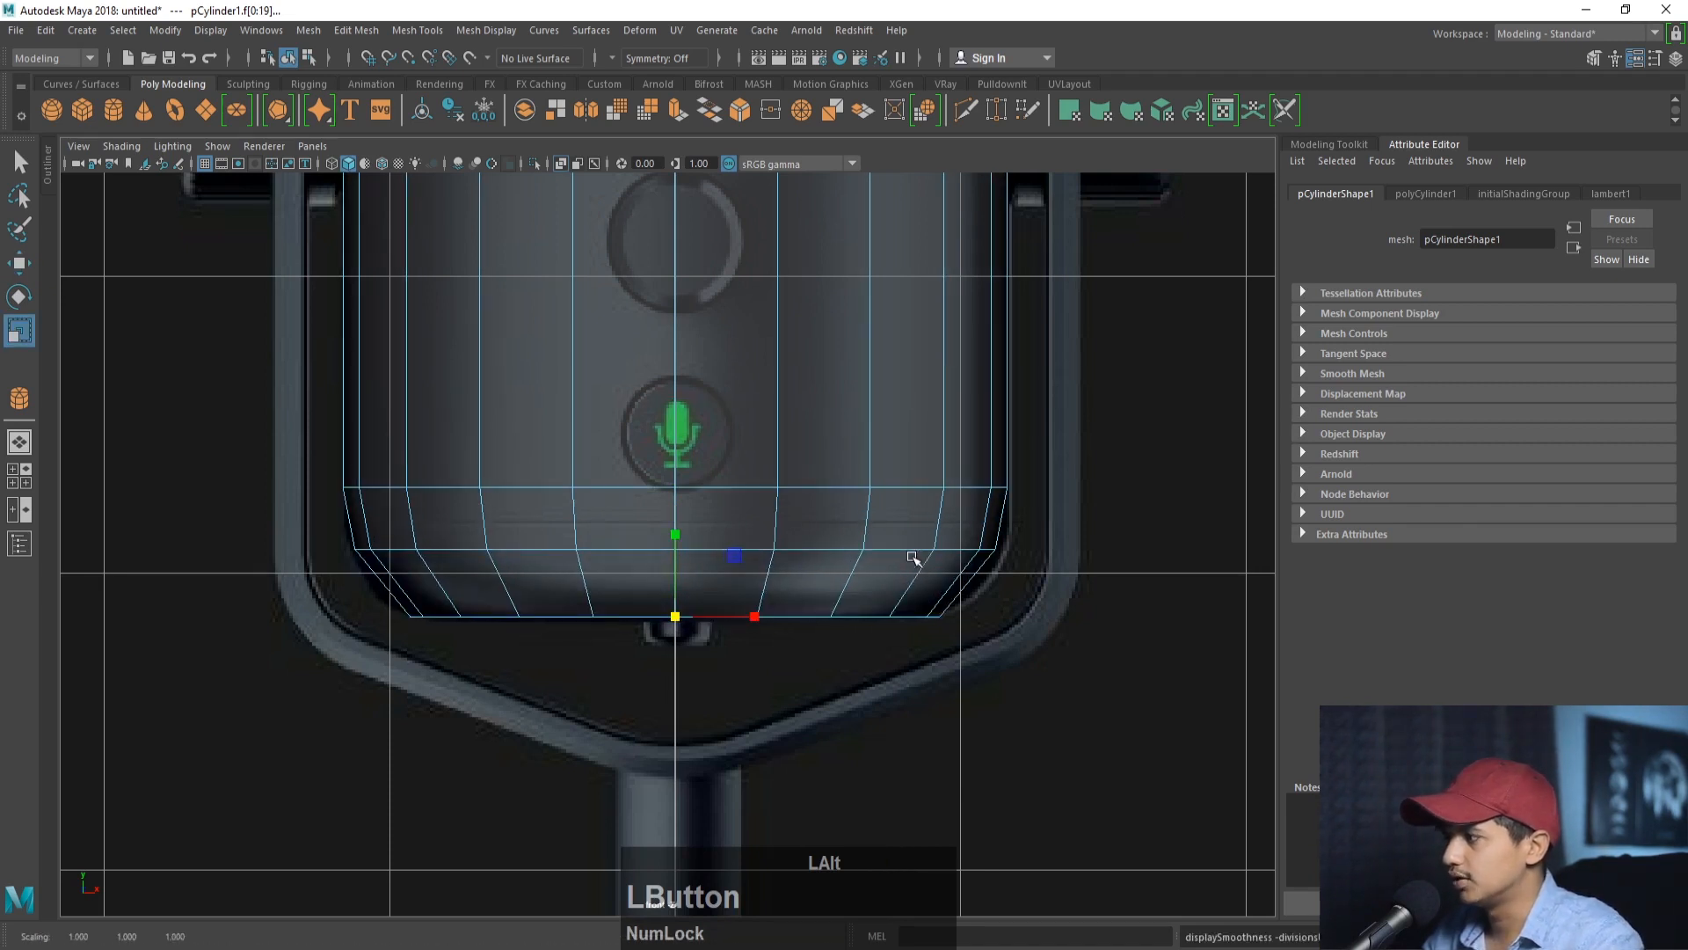
- Widen the edge loop just above the bottom cap slightly to match the reference outline
{"action": "right_click_drag", "start_coordinate": [864, 443], "coordinate": [845, 398]}
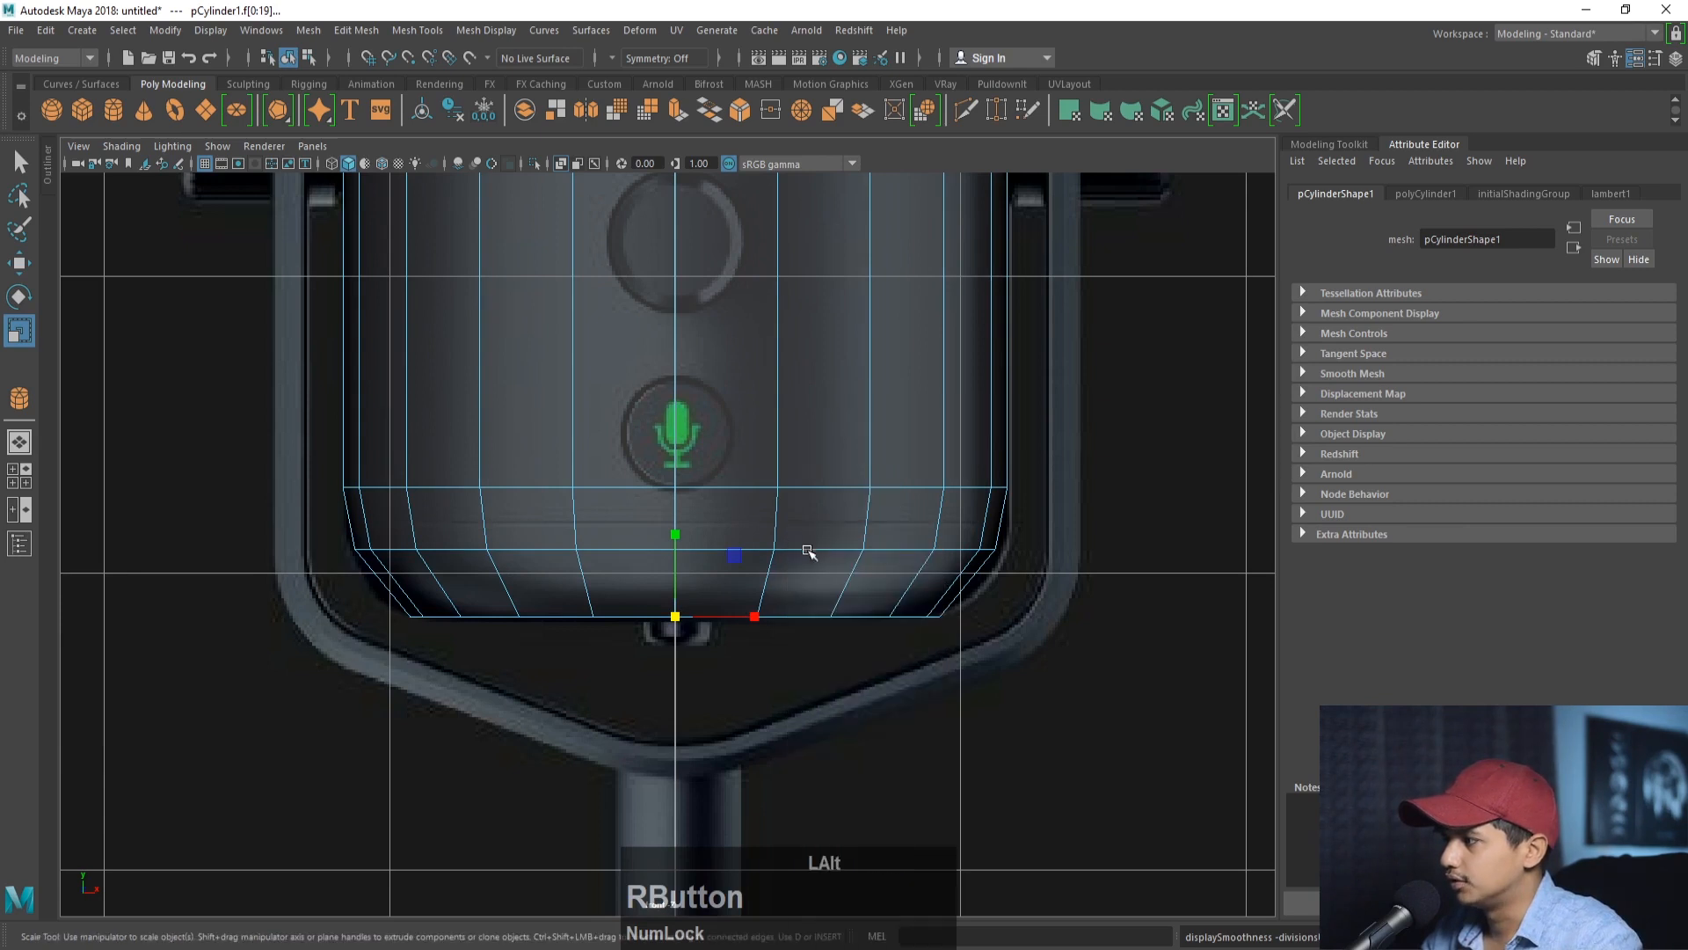
{"action": "left_click", "coordinate": [826, 548]}
{"action": "double_click", "coordinate": [826, 549]}
{"action": "left_click_drag", "start_coordinate": [677, 550], "coordinate": [691, 549]}
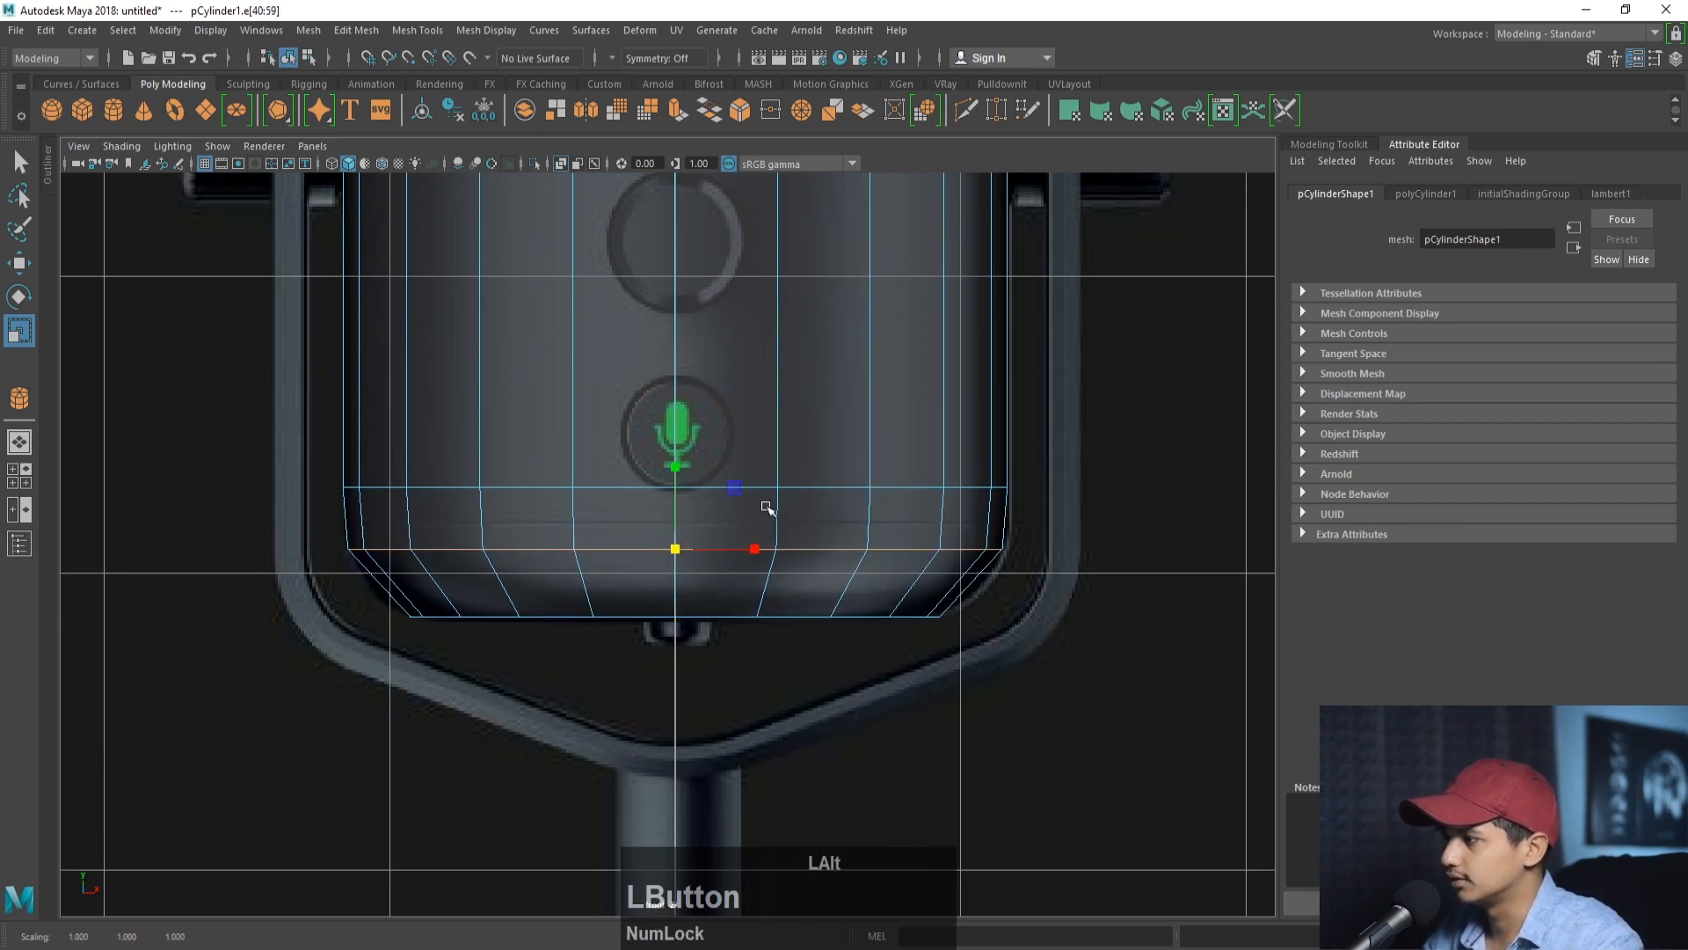
- Compare the whole body with the reference using the smooth mesh preview, and return to the unsmoothed display
{"action": "right_click_drag", "start_coordinate": [833, 482], "coordinate": [894, 487]}
{"action": "left_click", "coordinate": [913, 486]}
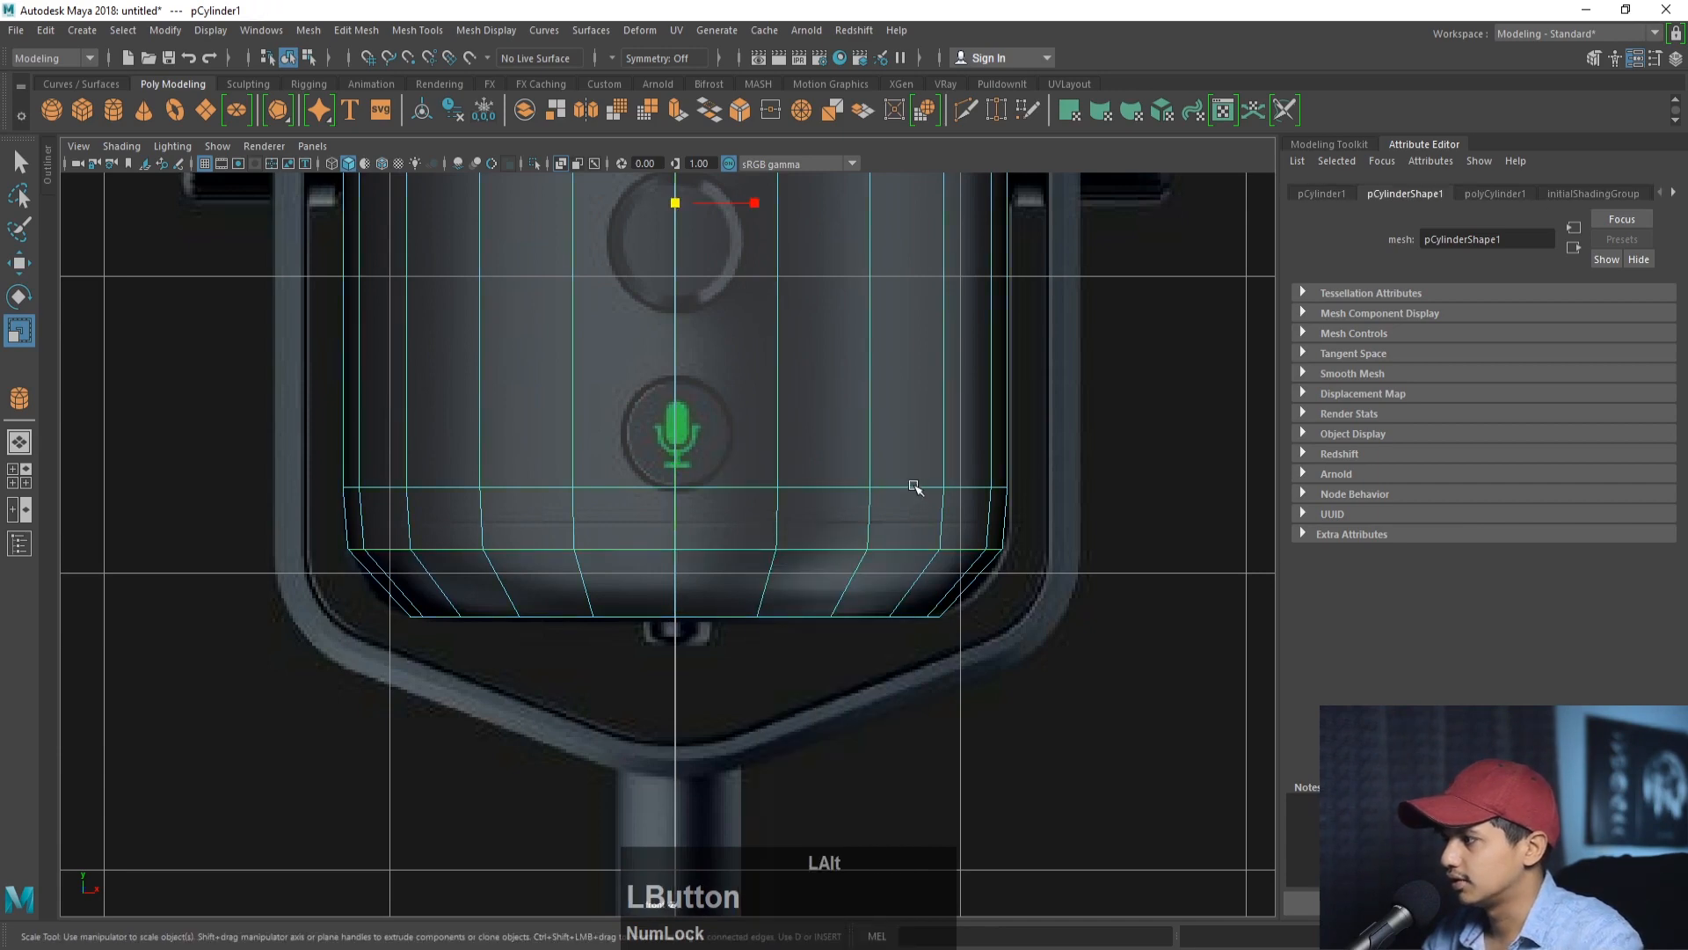
{"action": "key", "text": "3"}
{"action": "middle_click_drag", "start_coordinate": [836, 470], "coordinate": [859, 569], "text": "alt"}
{"action": "right_click_drag", "start_coordinate": [859, 569], "coordinate": [754, 540], "text": "alt"}
{"action": "middle_click_drag", "start_coordinate": [754, 540], "coordinate": [754, 576], "text": "alt"}
{"action": "key", "text": "1"}
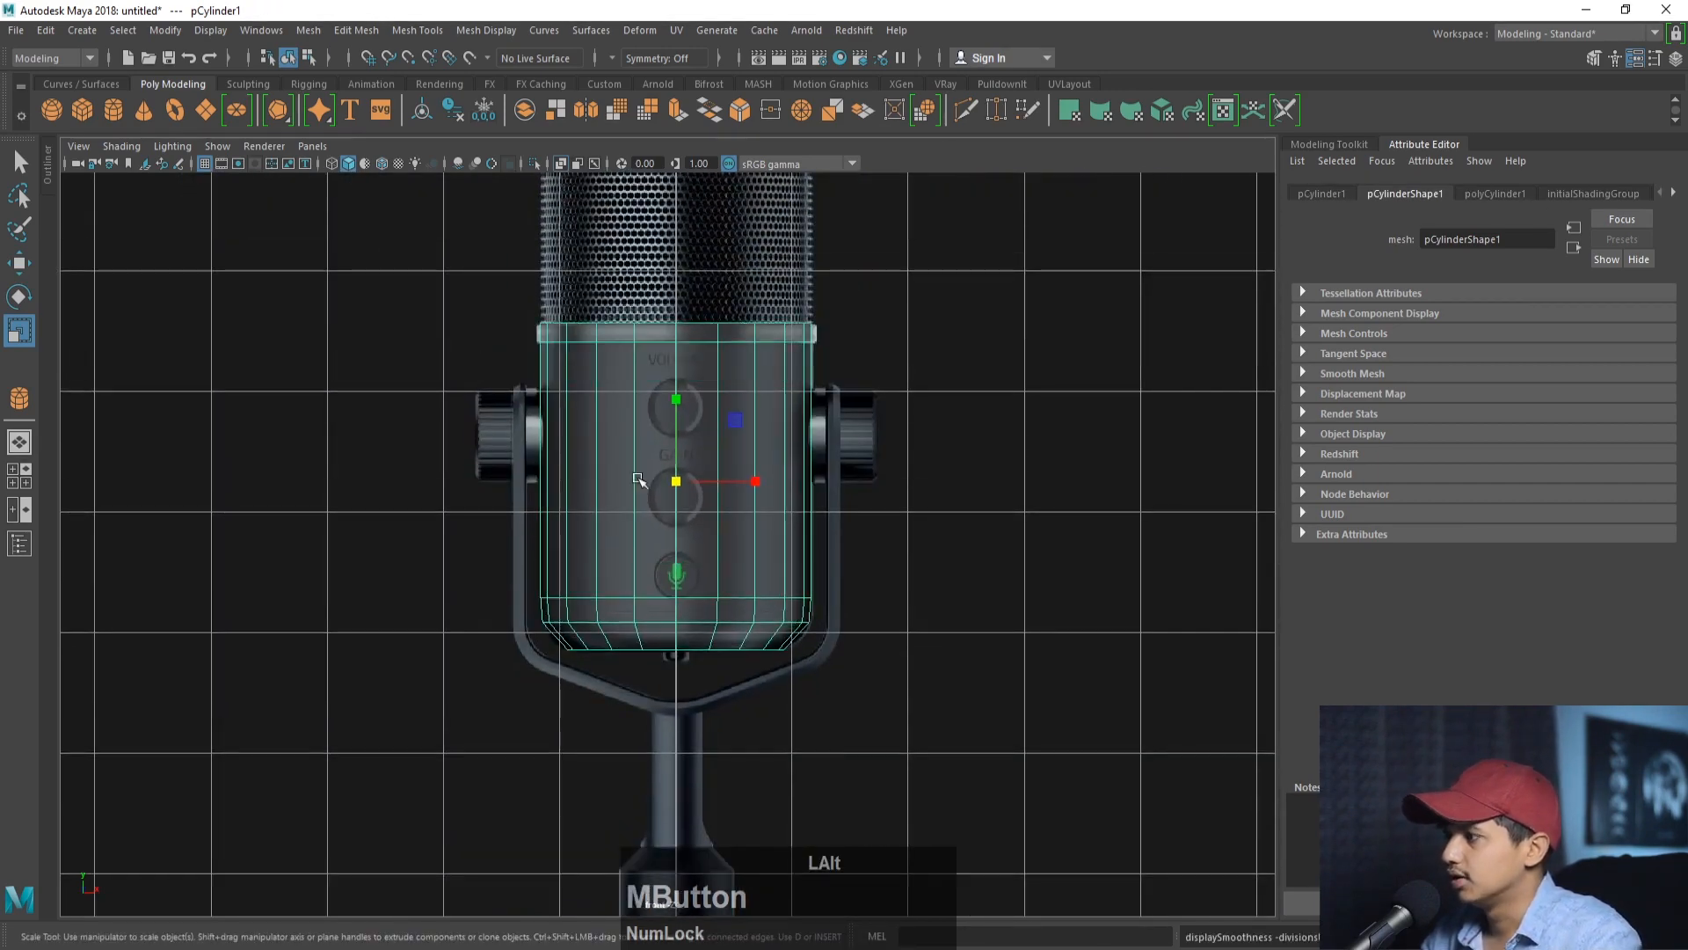
- Extrude the top band of faces outward to form the light ring and taper the ring's outer edge
{"action": "right_click_drag", "start_coordinate": [641, 481], "coordinate": [772, 494], "text": "alt"}
{"action": "middle_click_drag", "start_coordinate": [773, 495], "coordinate": [770, 588], "text": "alt"}
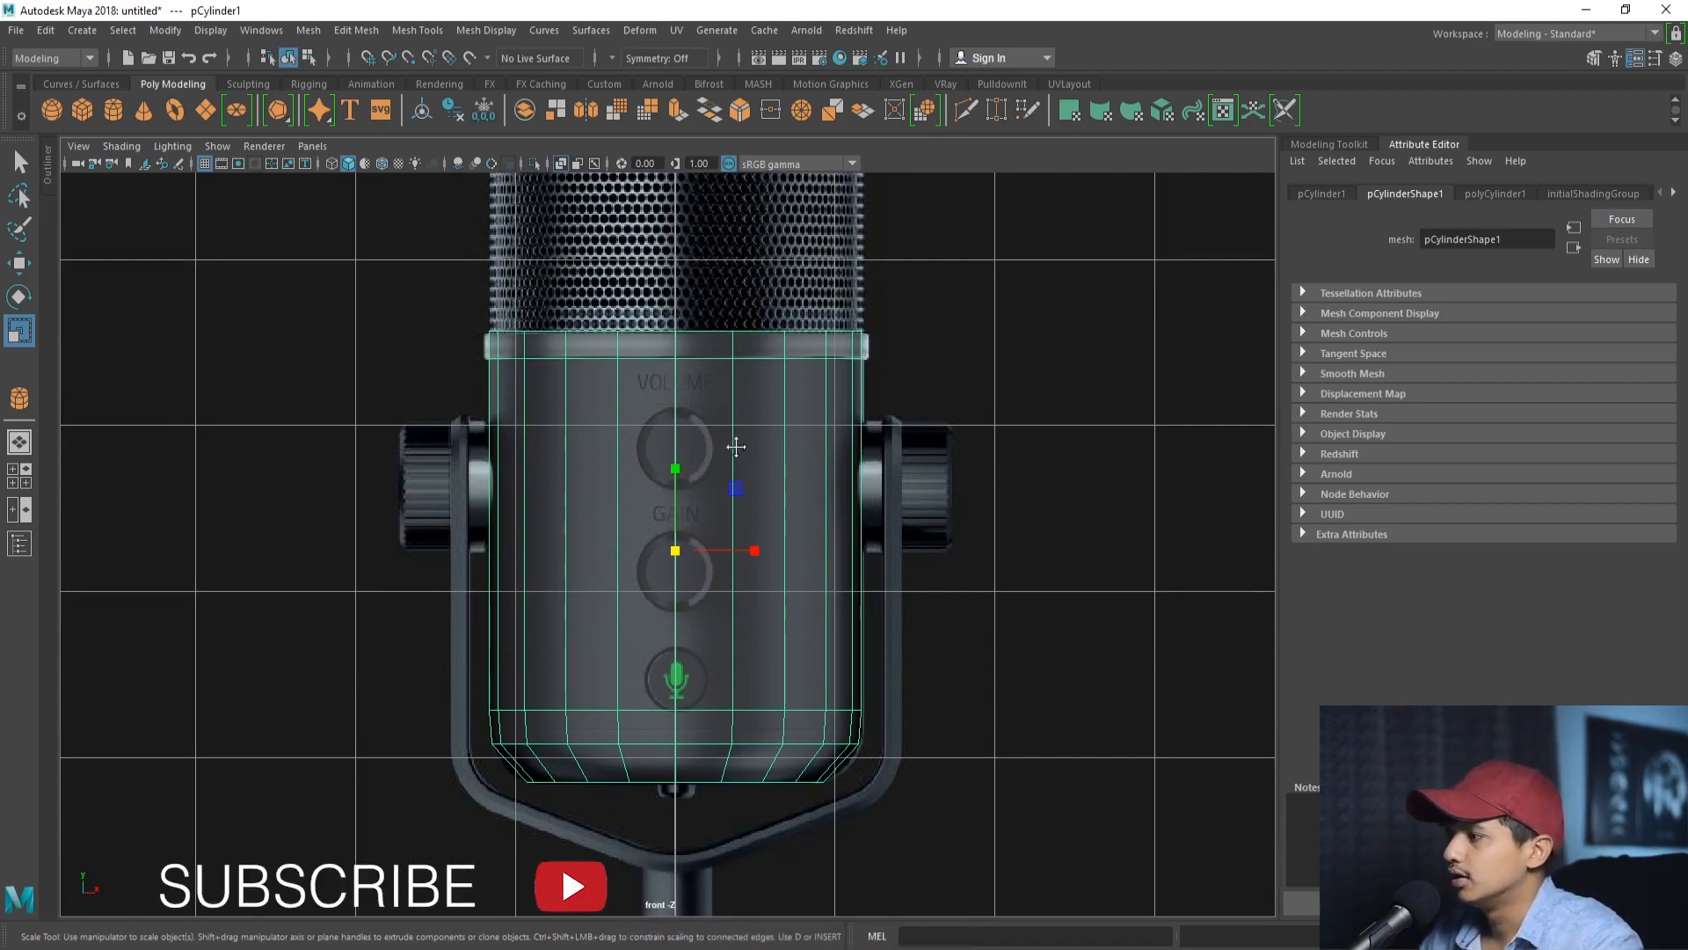
{"action": "right_click_drag", "start_coordinate": [738, 444], "coordinate": [815, 471], "text": "alt"}
{"action": "middle_click_drag", "start_coordinate": [711, 392], "coordinate": [709, 441], "text": "alt"}
{"action": "right_click_drag", "start_coordinate": [710, 407], "coordinate": [709, 359]}
{"action": "left_click_drag", "start_coordinate": [402, 396], "coordinate": [989, 406]}
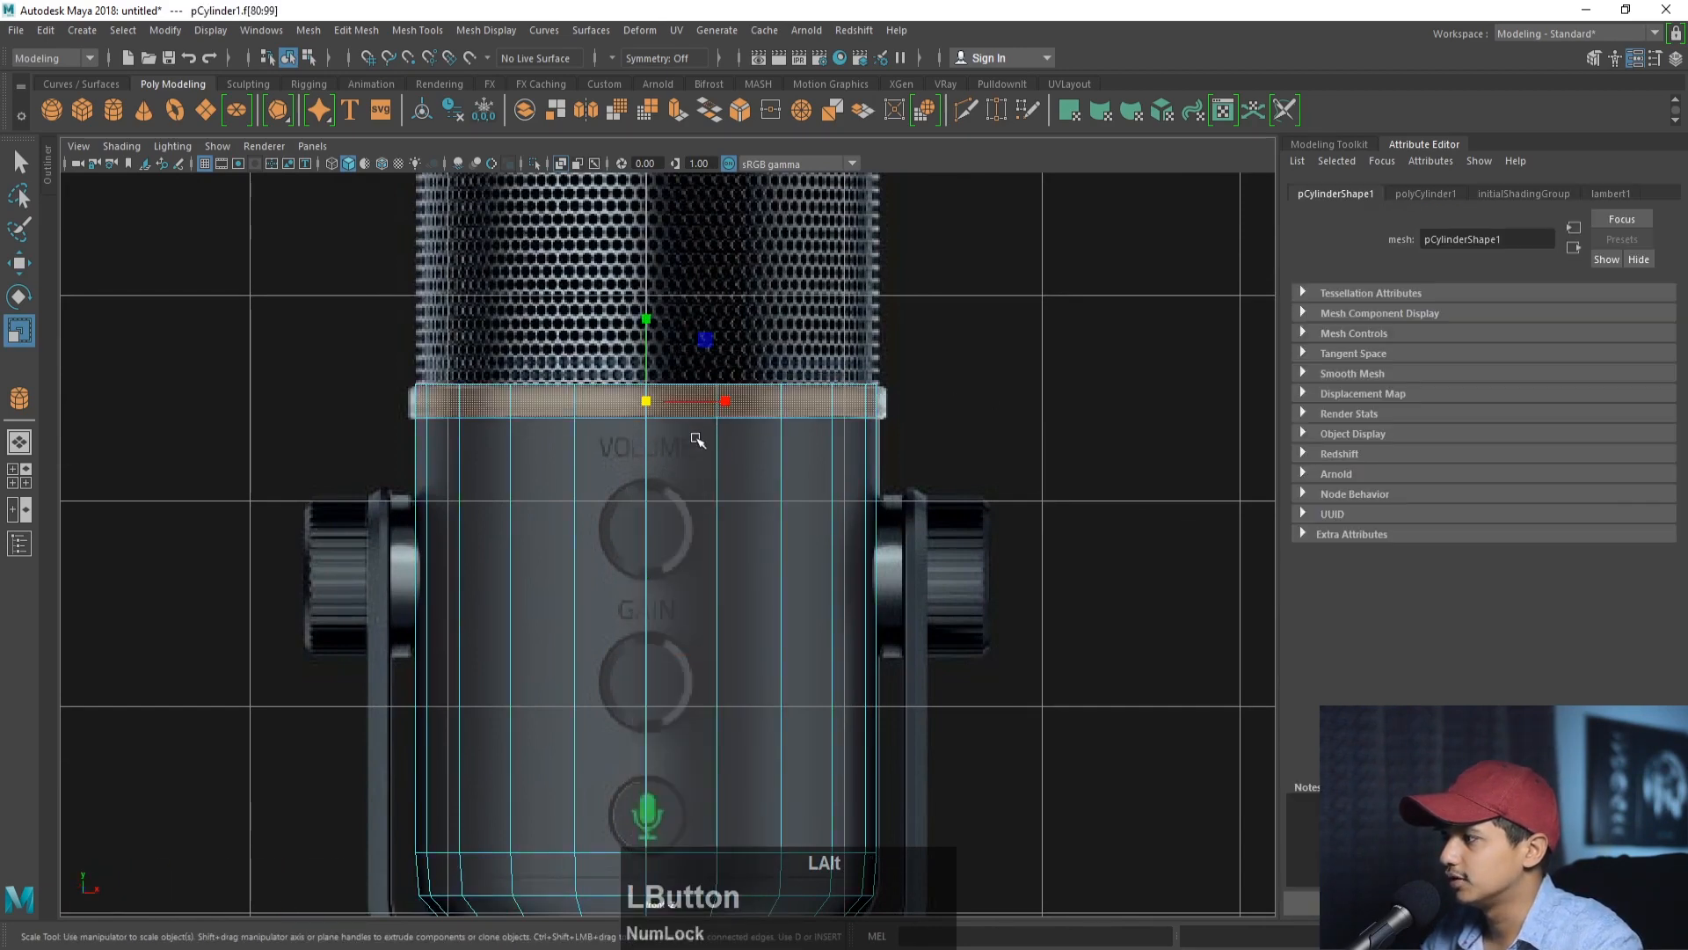
{"action": "key", "text": "space"}
{"action": "key", "text": "space"}
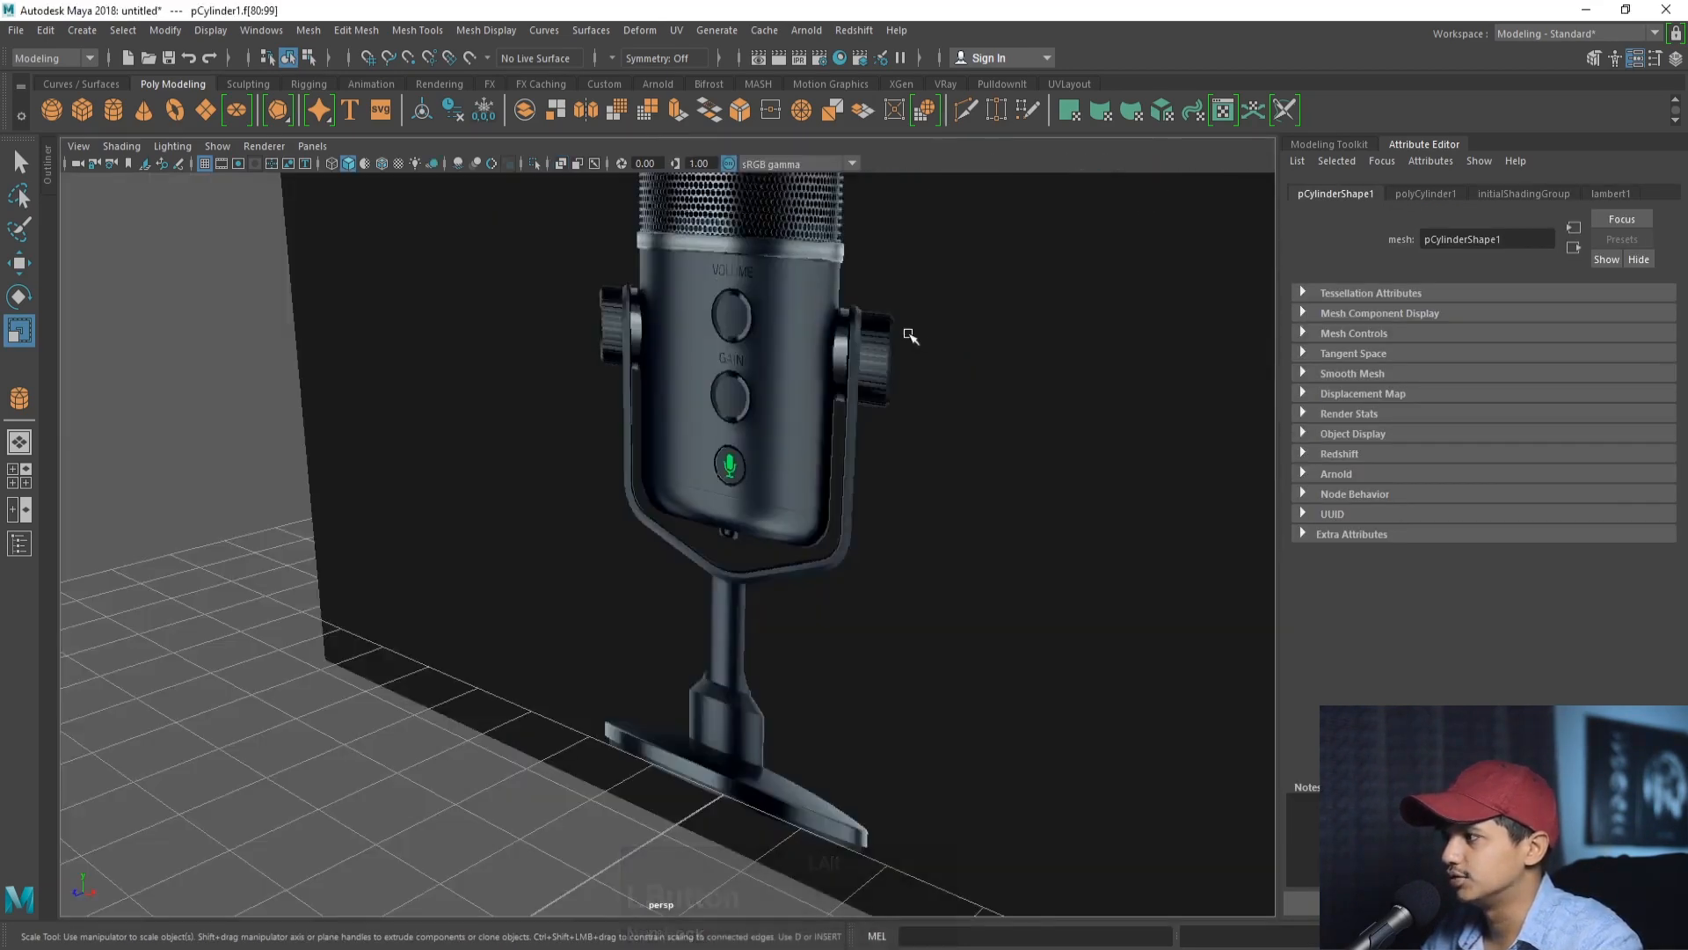
{"action": "right_click_drag", "start_coordinate": [853, 341], "coordinate": [641, 403], "text": "alt"}
{"action": "middle_click_drag", "start_coordinate": [352, 400], "coordinate": [644, 373], "text": "alt"}
{"action": "right_click_drag", "start_coordinate": [644, 373], "coordinate": [739, 422], "text": "alt"}
{"action": "middle_click_drag", "start_coordinate": [738, 422], "coordinate": [796, 447], "text": "alt"}
{"action": "left_click_drag", "start_coordinate": [545, 445], "coordinate": [567, 446]}
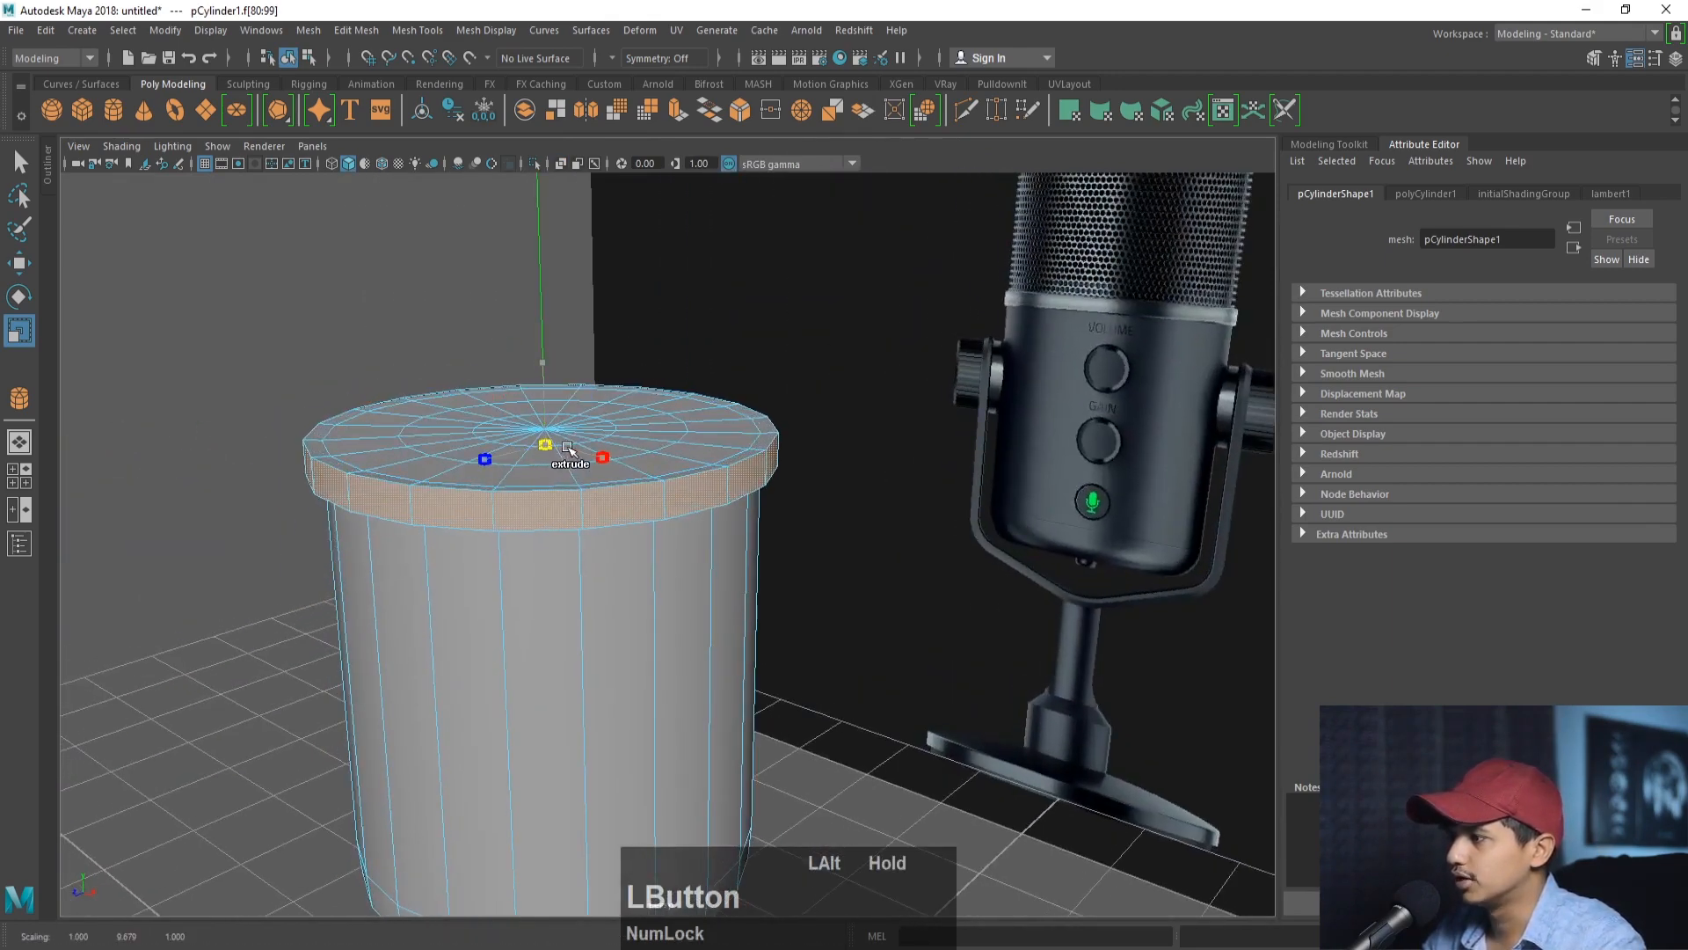
{"action": "left_click", "coordinate": [542, 362]}
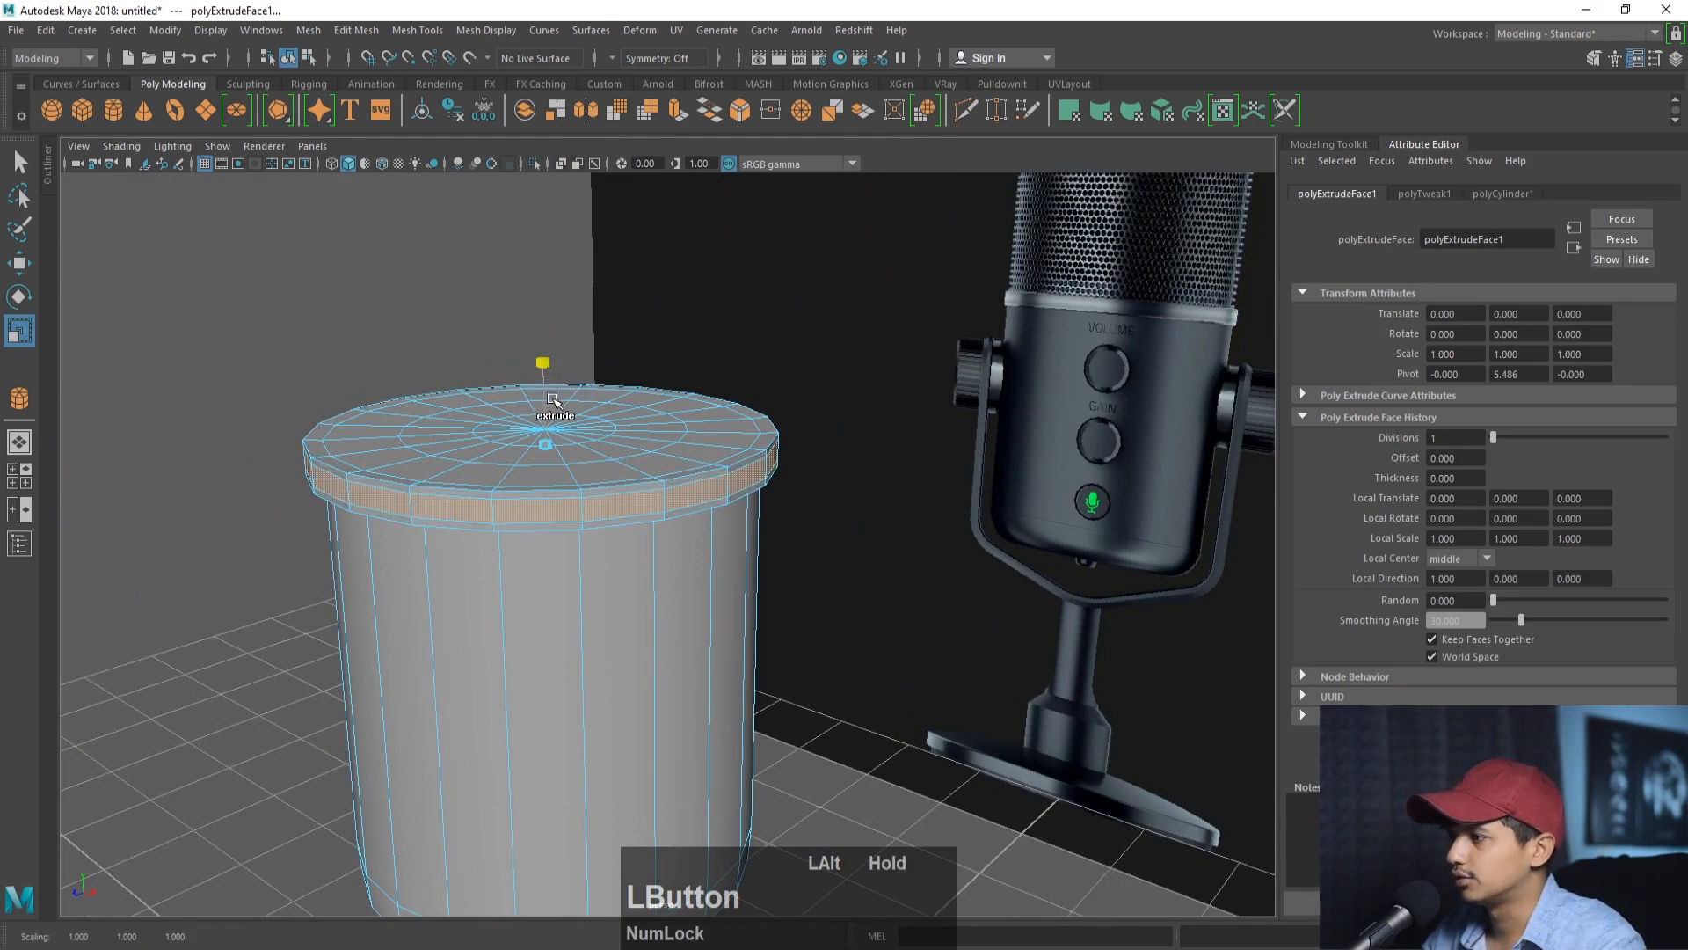
{"action": "right_click_drag", "start_coordinate": [848, 484], "coordinate": [817, 493], "text": "alt"}
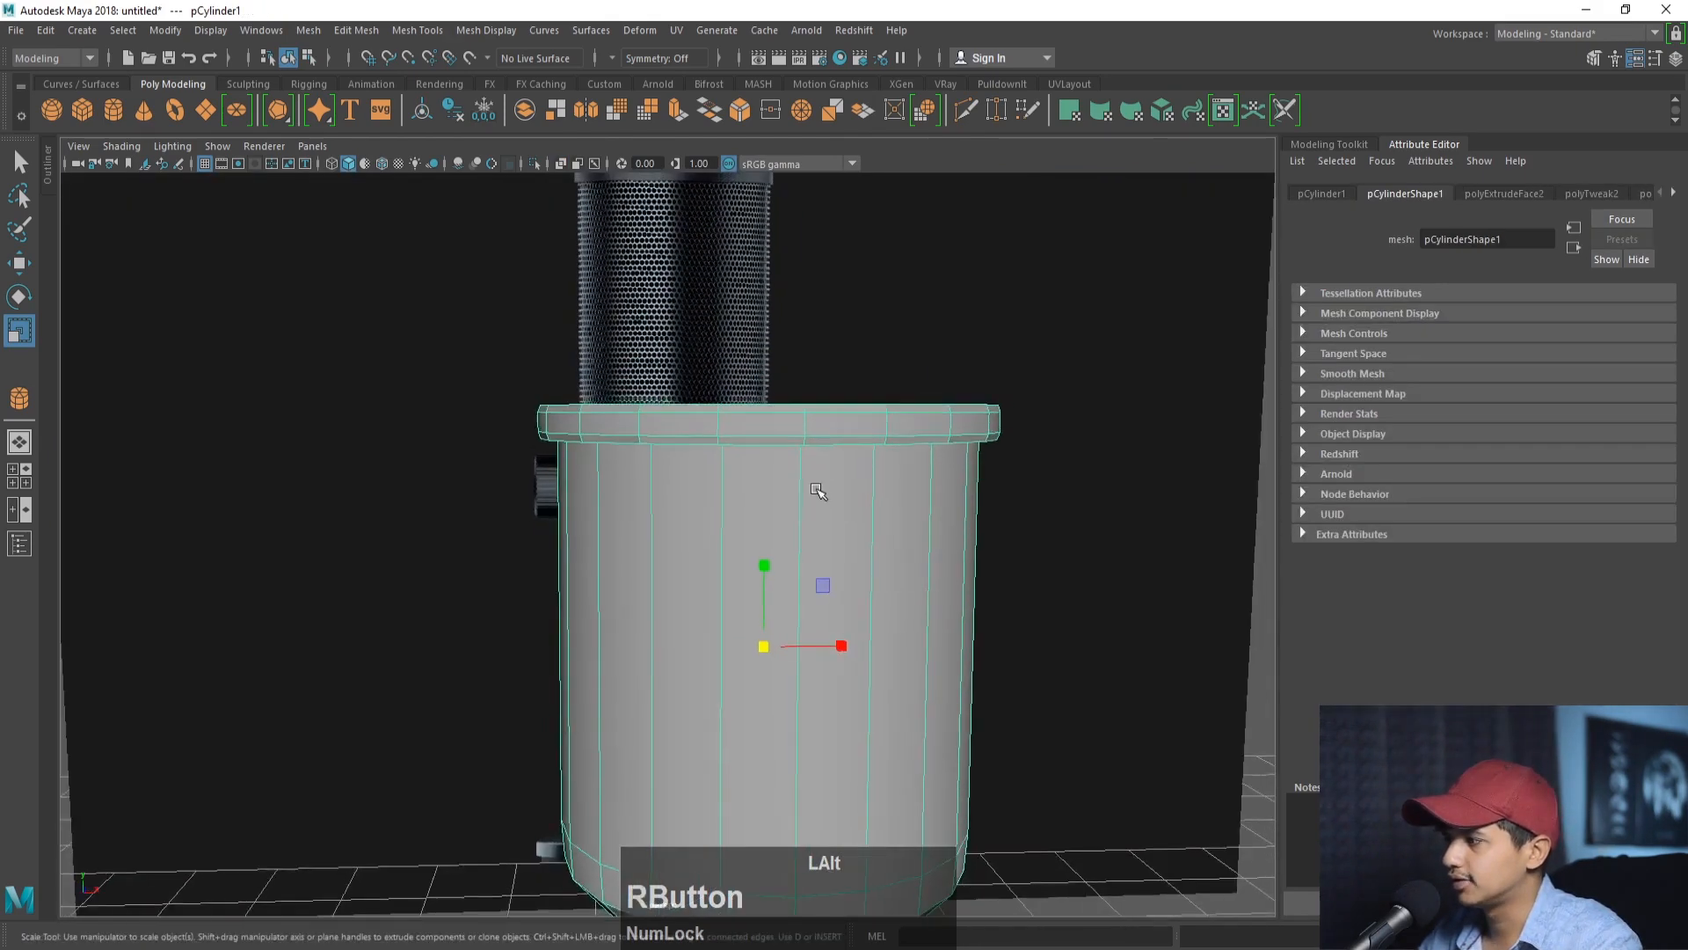
{"action": "middle_click_drag", "start_coordinate": [770, 580], "coordinate": [716, 504], "text": "alt"}
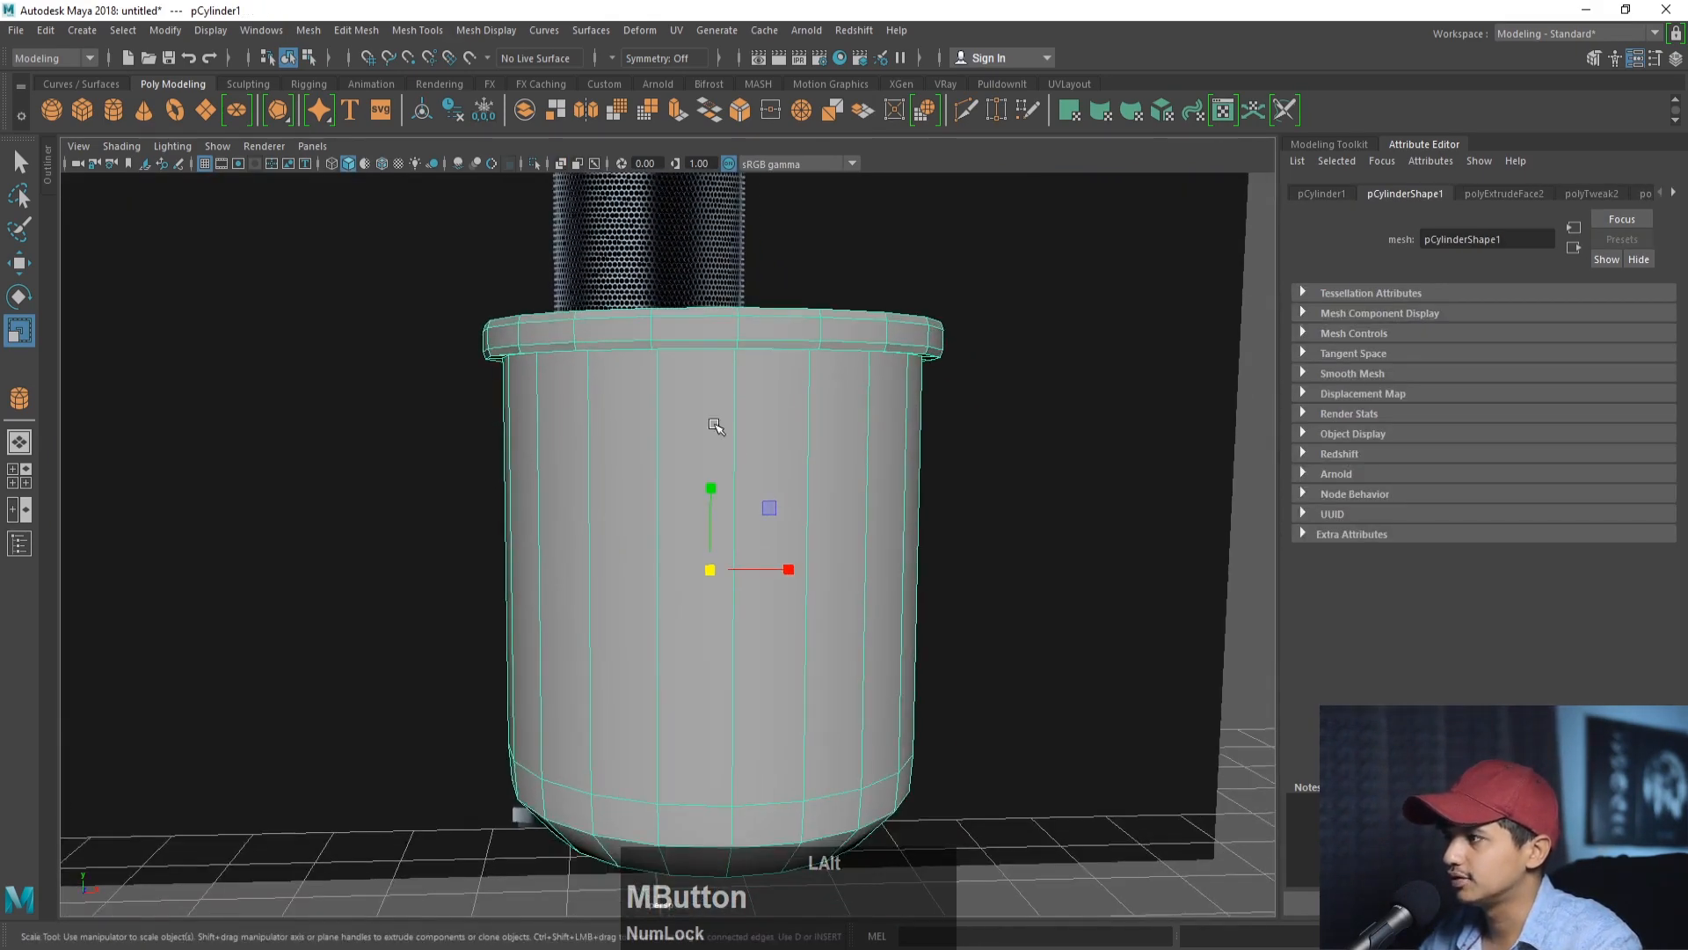
- Keep the mesh tools in a floating window and insert supporting edge loops below the light ring and above the rounded base
{"action": "left_click", "coordinate": [414, 33]}
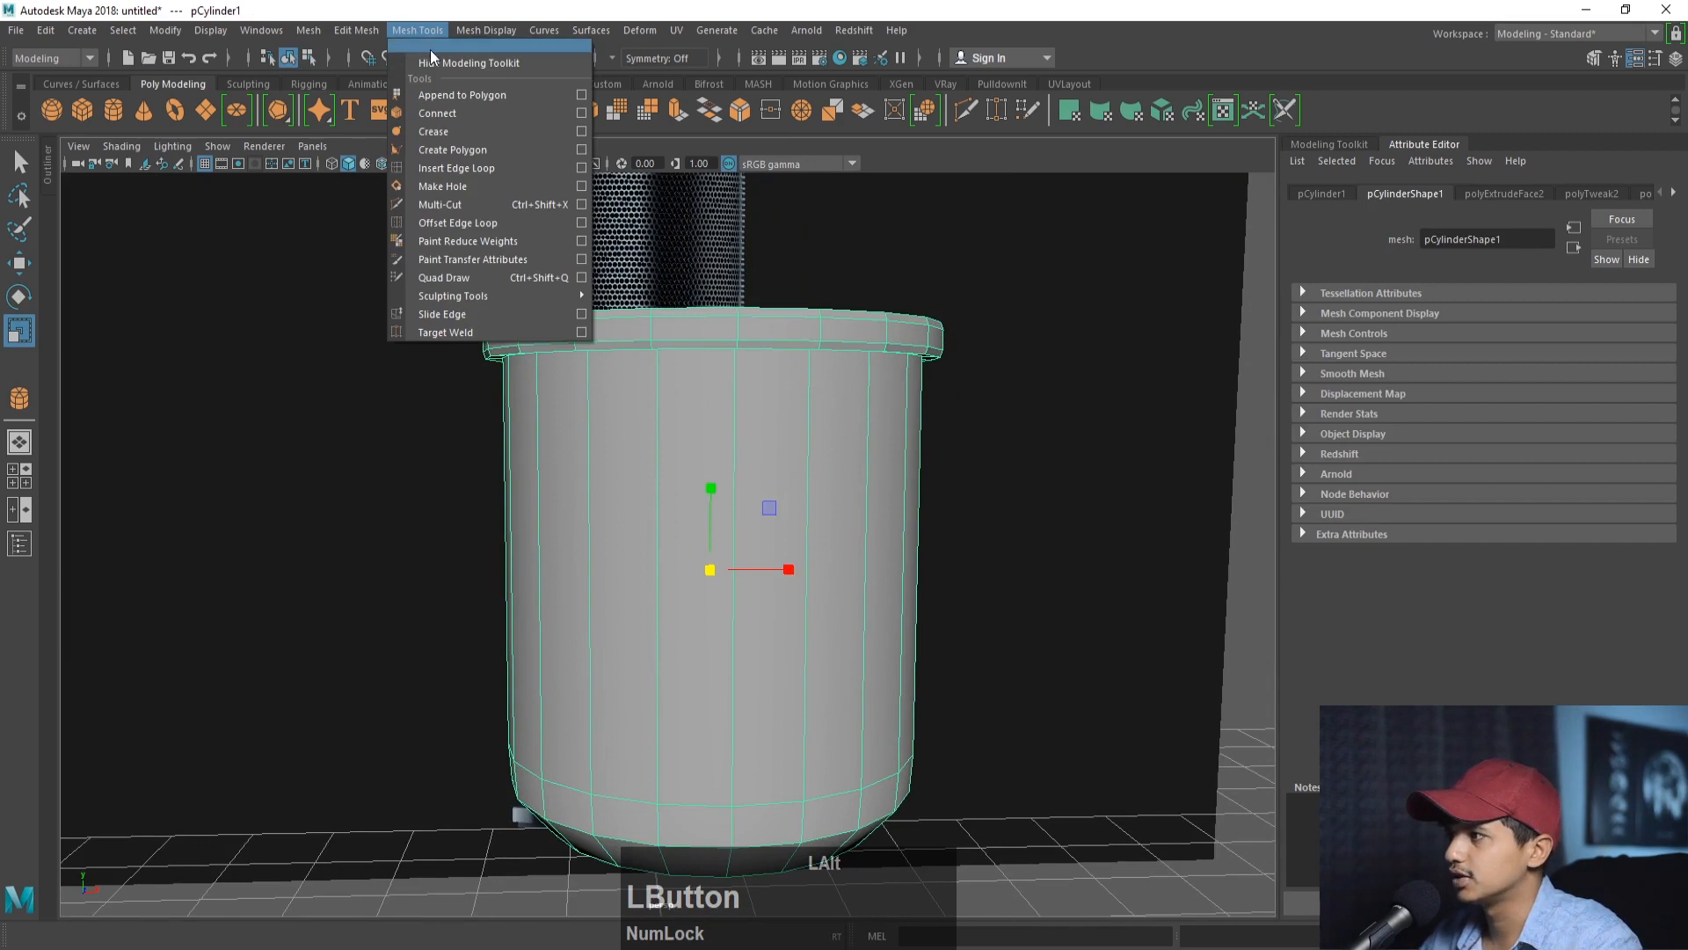
{"action": "left_click", "coordinate": [430, 48]}
{"action": "left_click_drag", "start_coordinate": [474, 19], "coordinate": [145, 249]}
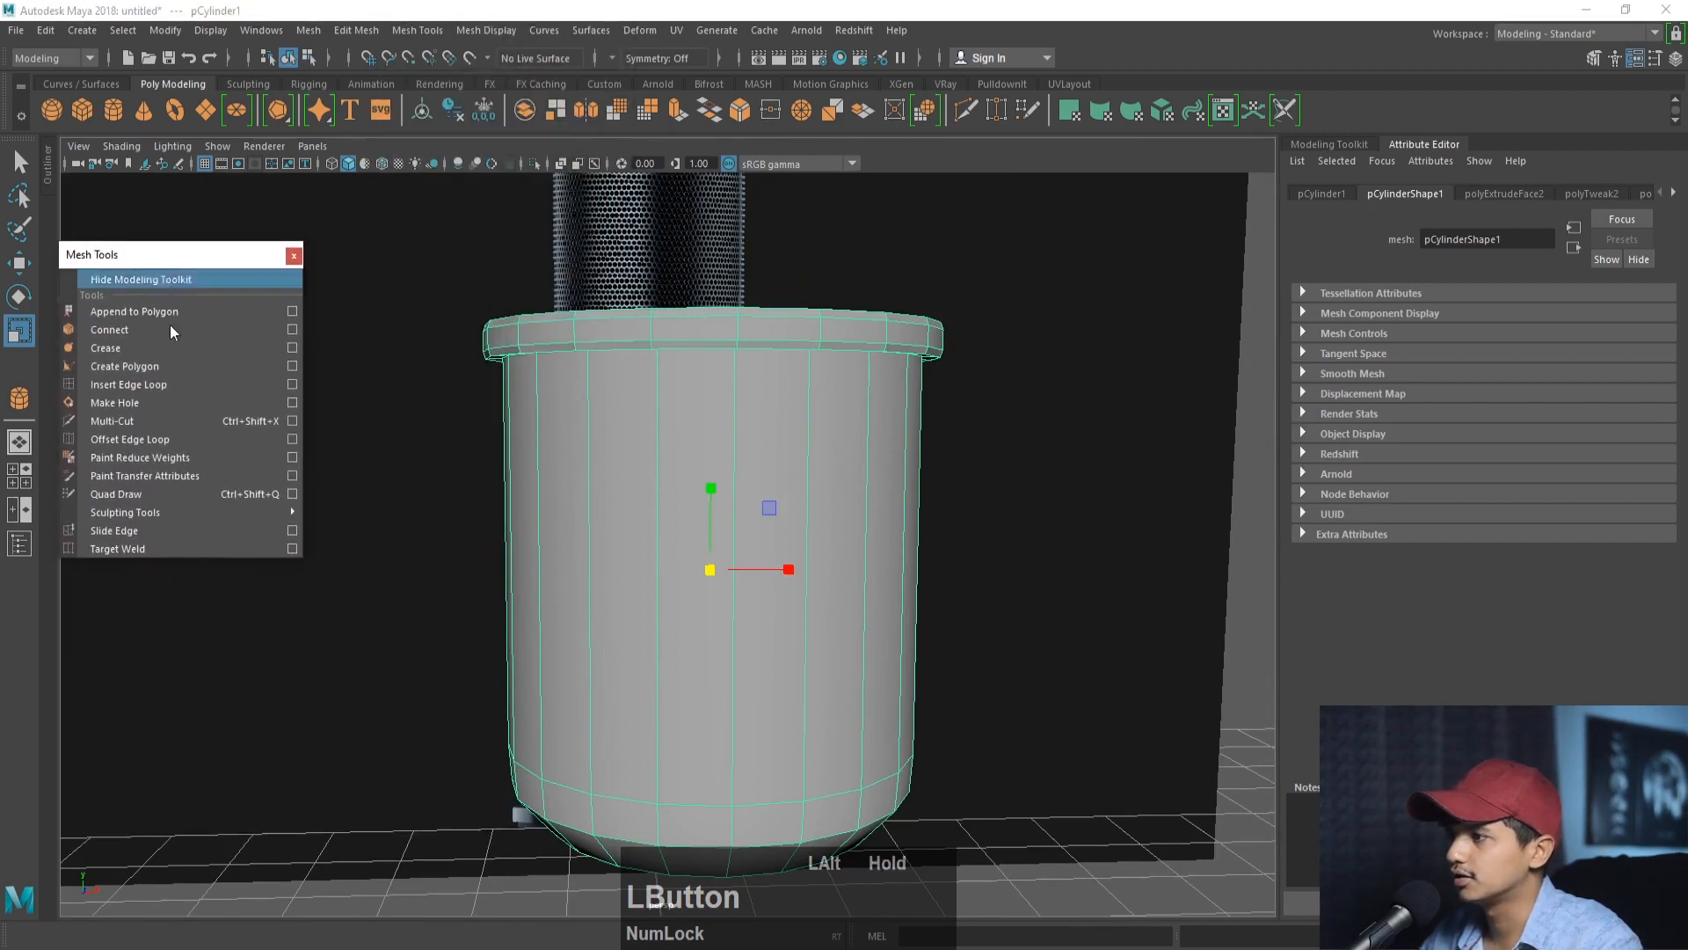
{"action": "left_click", "coordinate": [140, 385]}
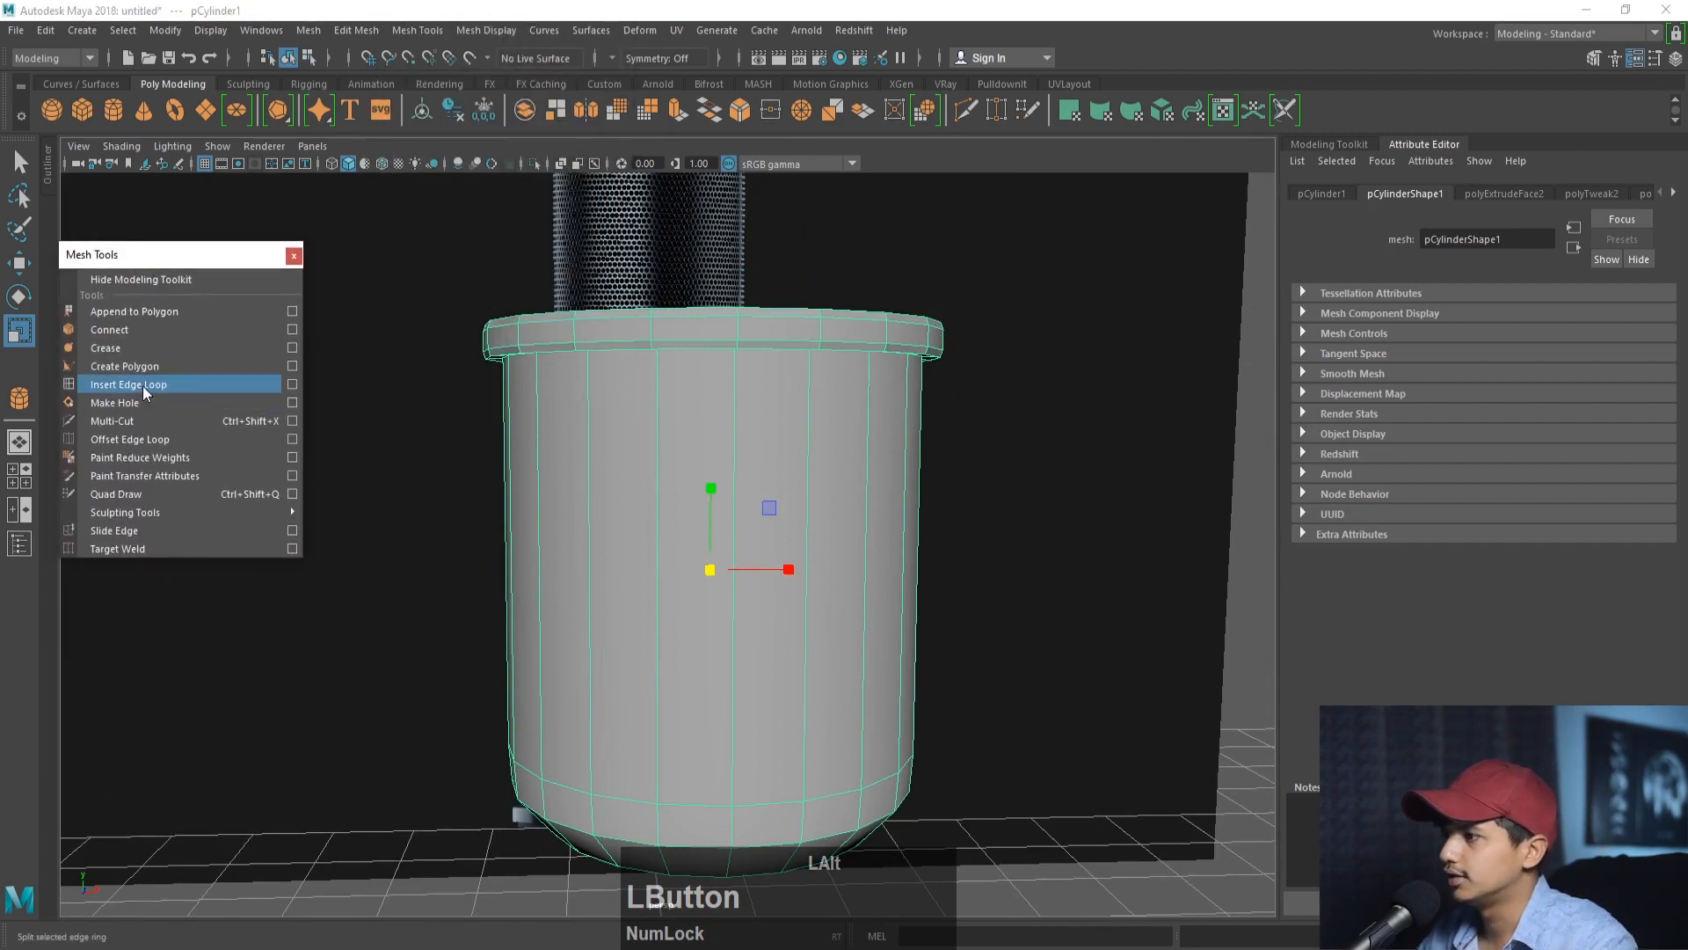
{"action": "left_click", "coordinate": [606, 366]}
{"action": "left_click_drag", "start_coordinate": [604, 652], "coordinate": [645, 769]}
{"action": "left_click_drag", "start_coordinate": [645, 769], "coordinate": [628, 615], "text": "alt"}
{"action": "middle_click_drag", "start_coordinate": [628, 616], "coordinate": [652, 663], "text": "alt"}
{"action": "right_click_drag", "start_coordinate": [714, 664], "coordinate": [565, 358], "text": "alt"}
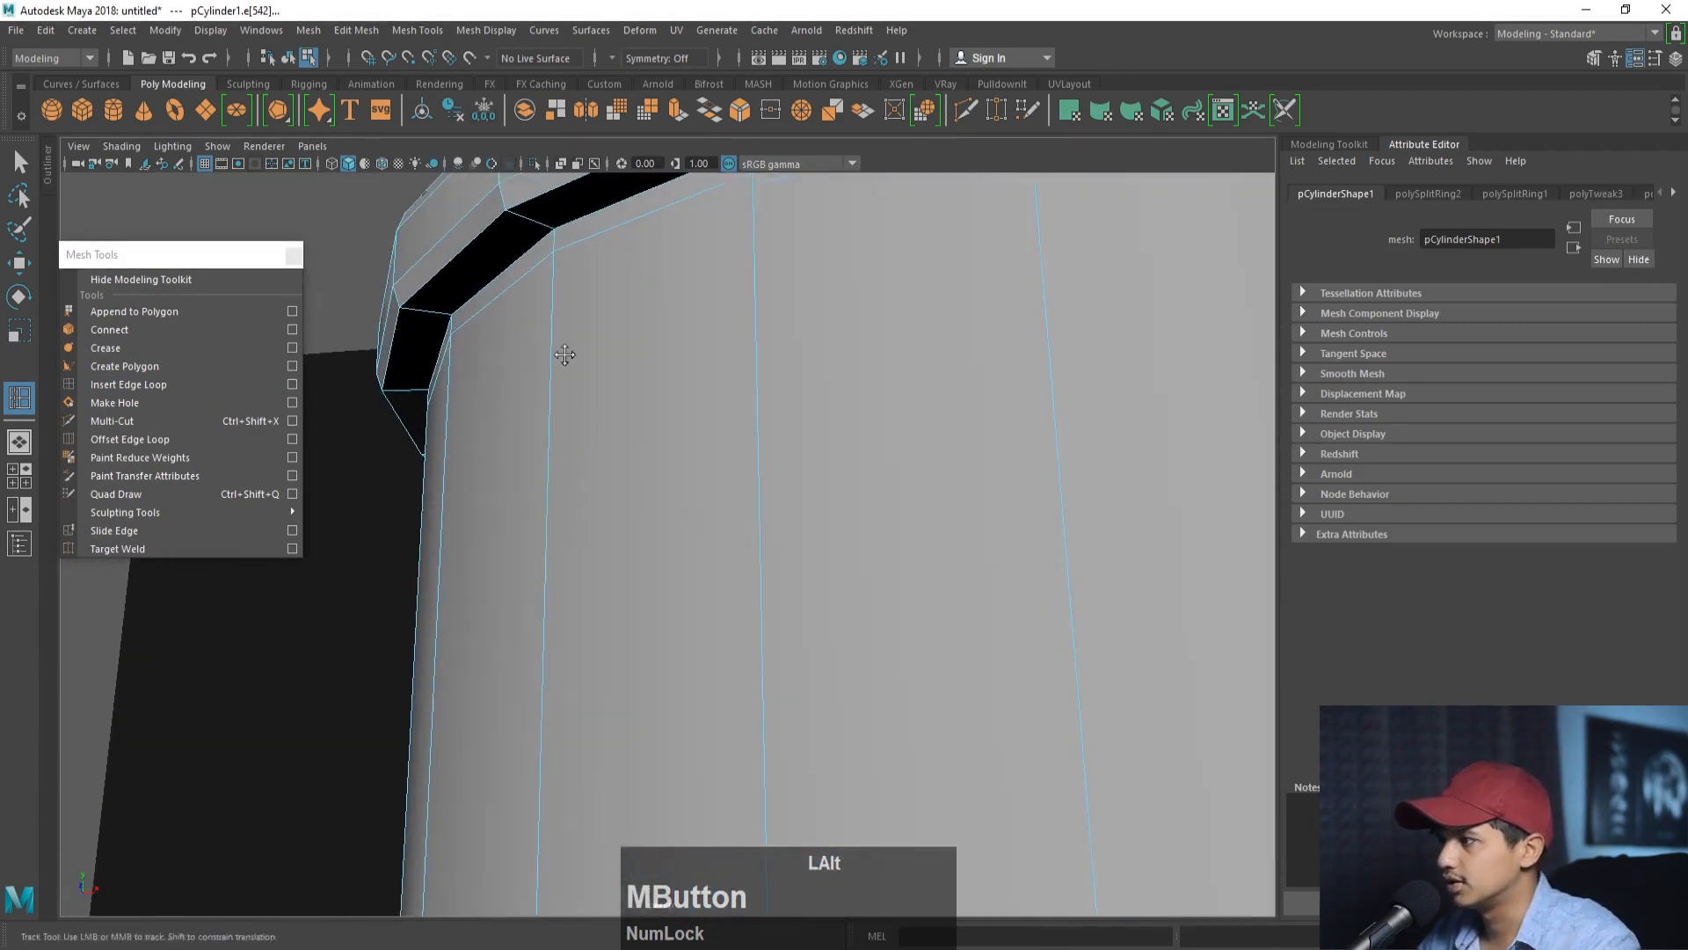
{"action": "middle_click_drag", "start_coordinate": [566, 358], "coordinate": [517, 440], "text": "alt"}
{"action": "left_click", "coordinate": [512, 445]}
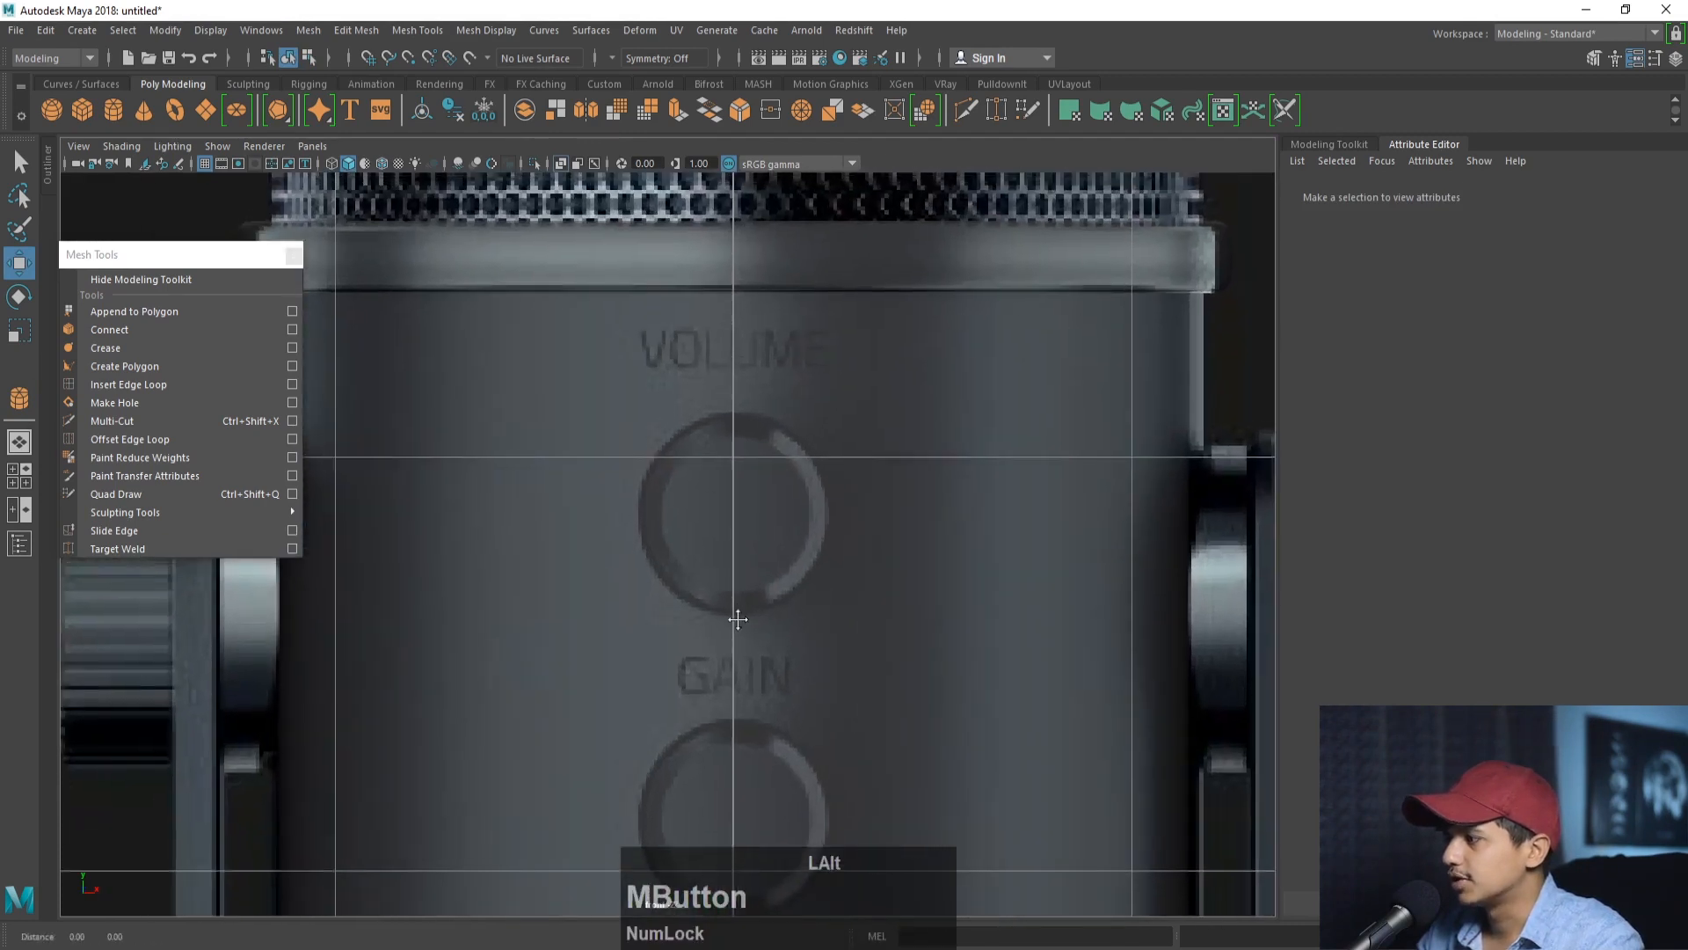
- Create a cylinder over the volume knob of the reference and extend it out through the front of the body
{"action": "middle_click_drag", "start_coordinate": [737, 619], "coordinate": [694, 648], "text": "alt"}
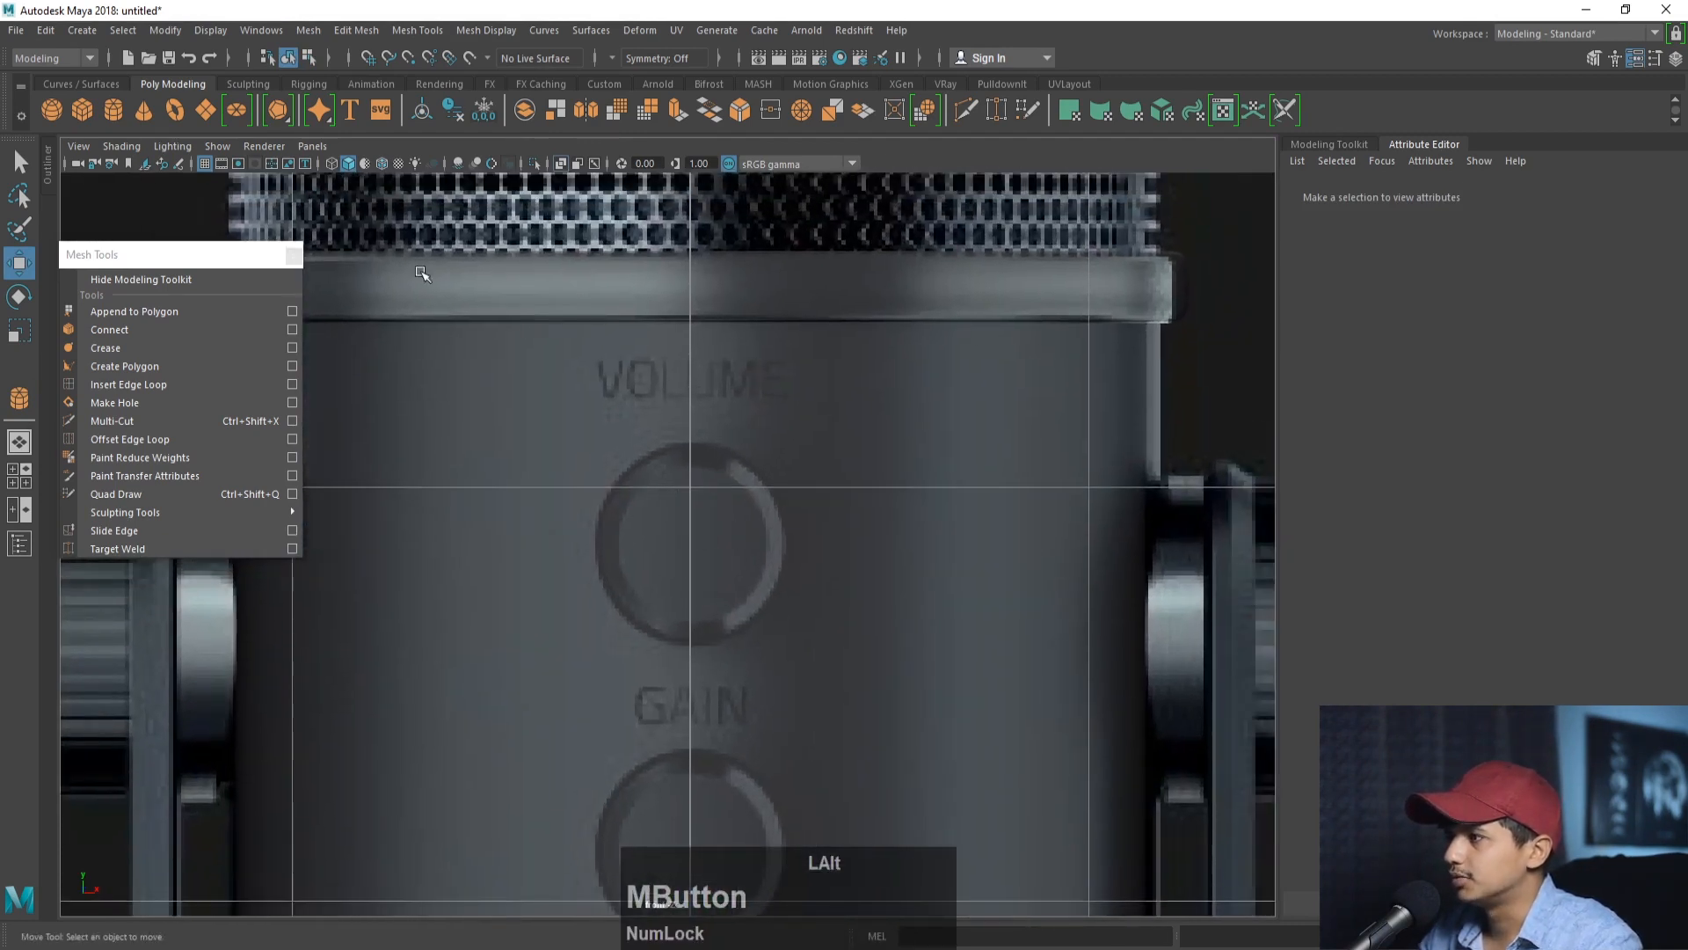
{"action": "left_click", "coordinate": [112, 109]}
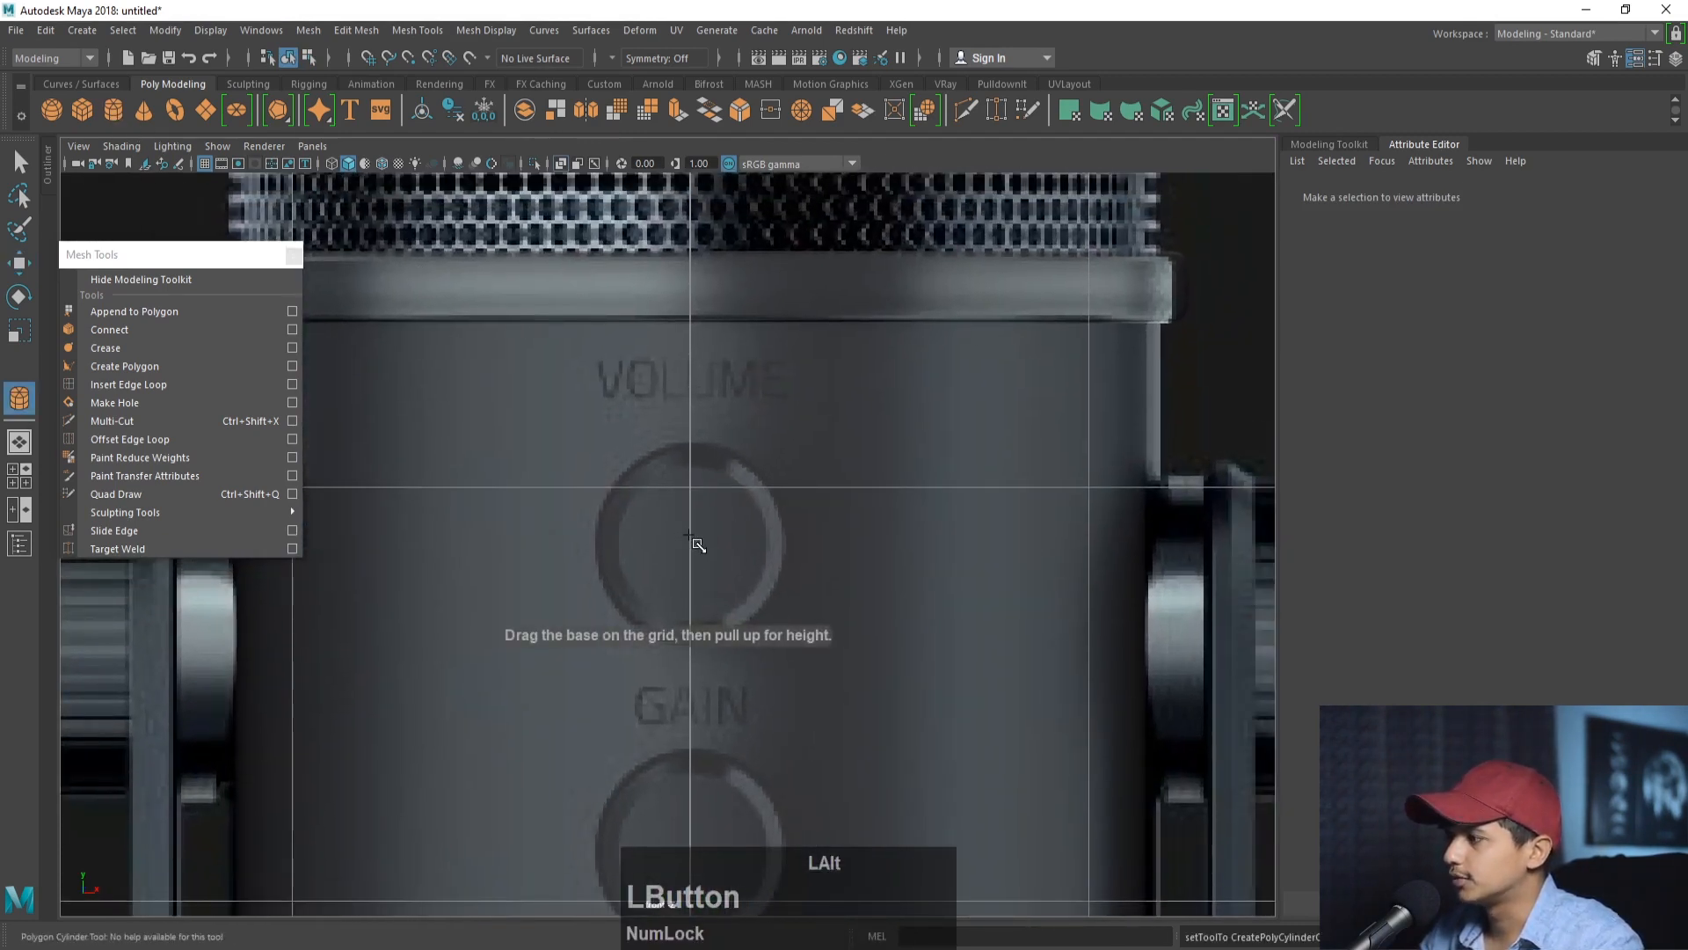
{"action": "left_click_drag", "start_coordinate": [692, 542], "coordinate": [792, 569]}
{"action": "key", "text": "space"}
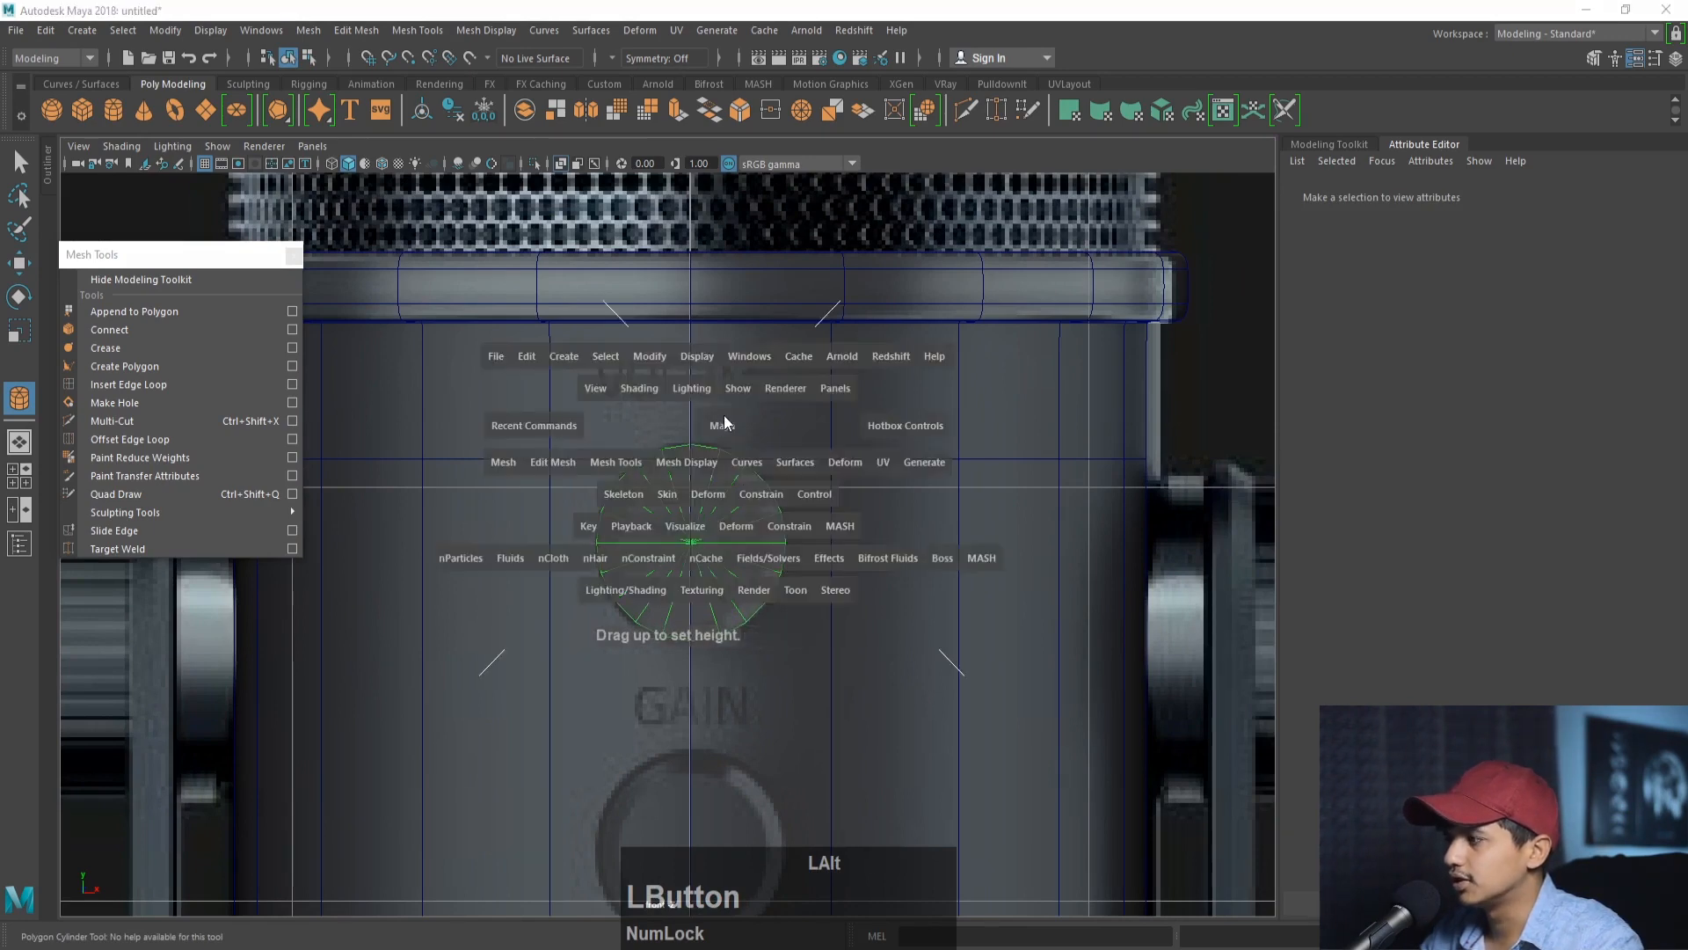
{"action": "key", "text": "space"}
{"action": "middle_click_drag", "start_coordinate": [520, 283], "coordinate": [513, 461], "text": "alt"}
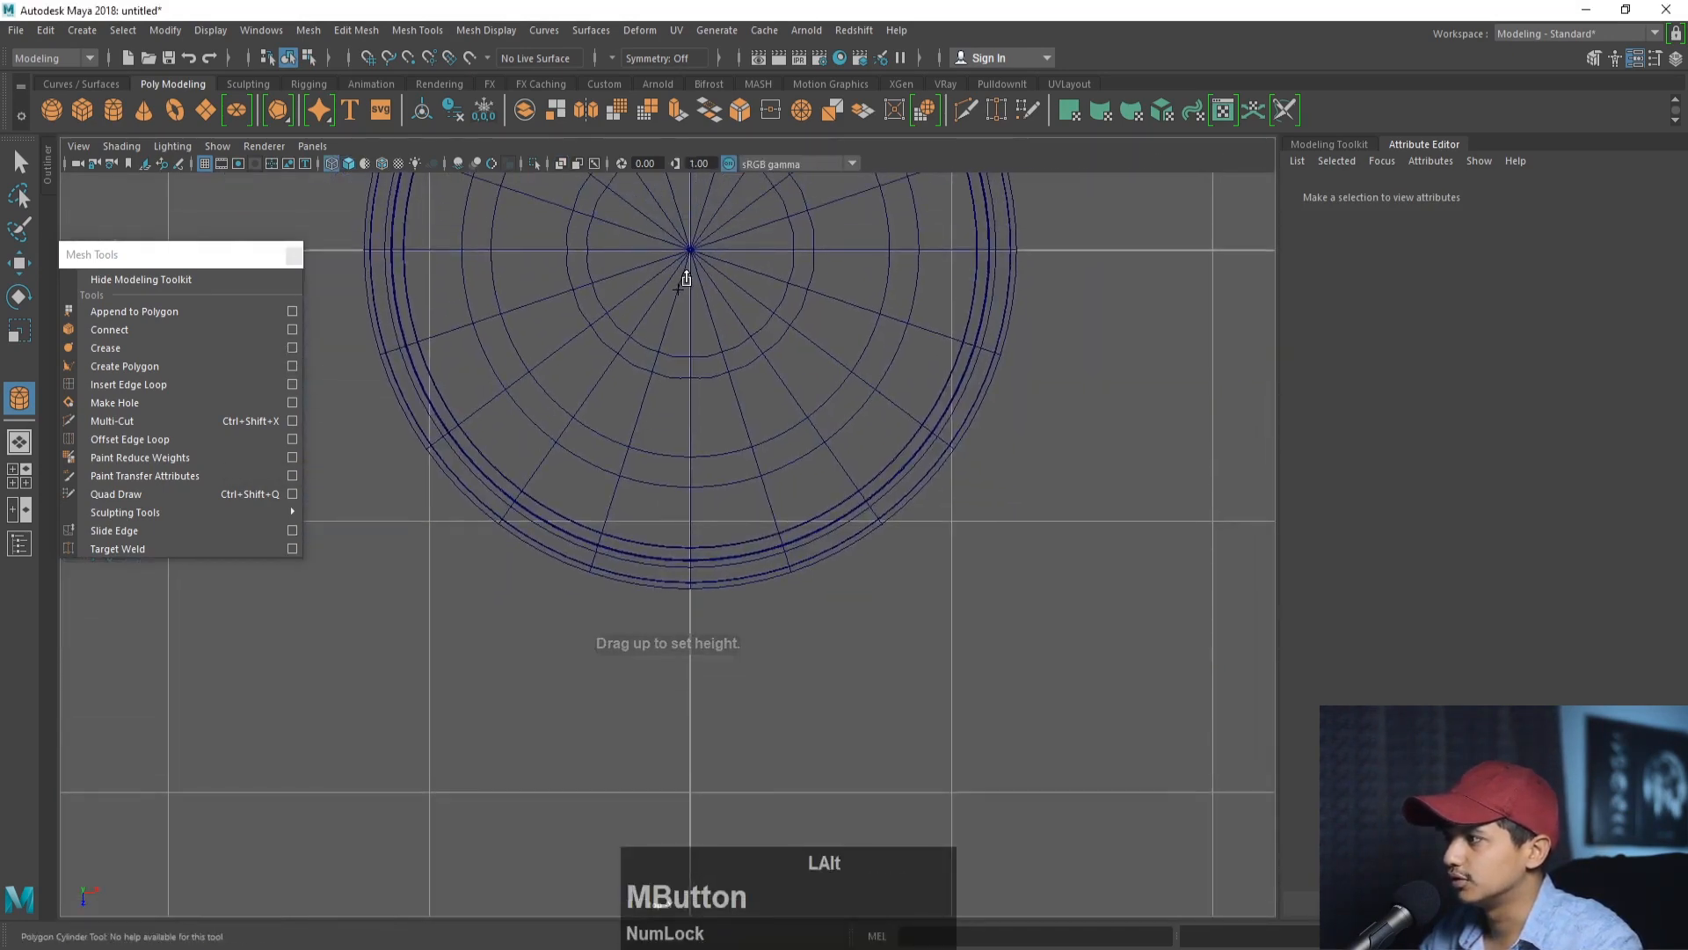
{"action": "left_click_drag", "start_coordinate": [680, 290], "coordinate": [690, 703]}
- Move the volume knob cylinder slightly back into the front of the body
{"action": "key", "text": "w"}
{"action": "key", "text": "space"}
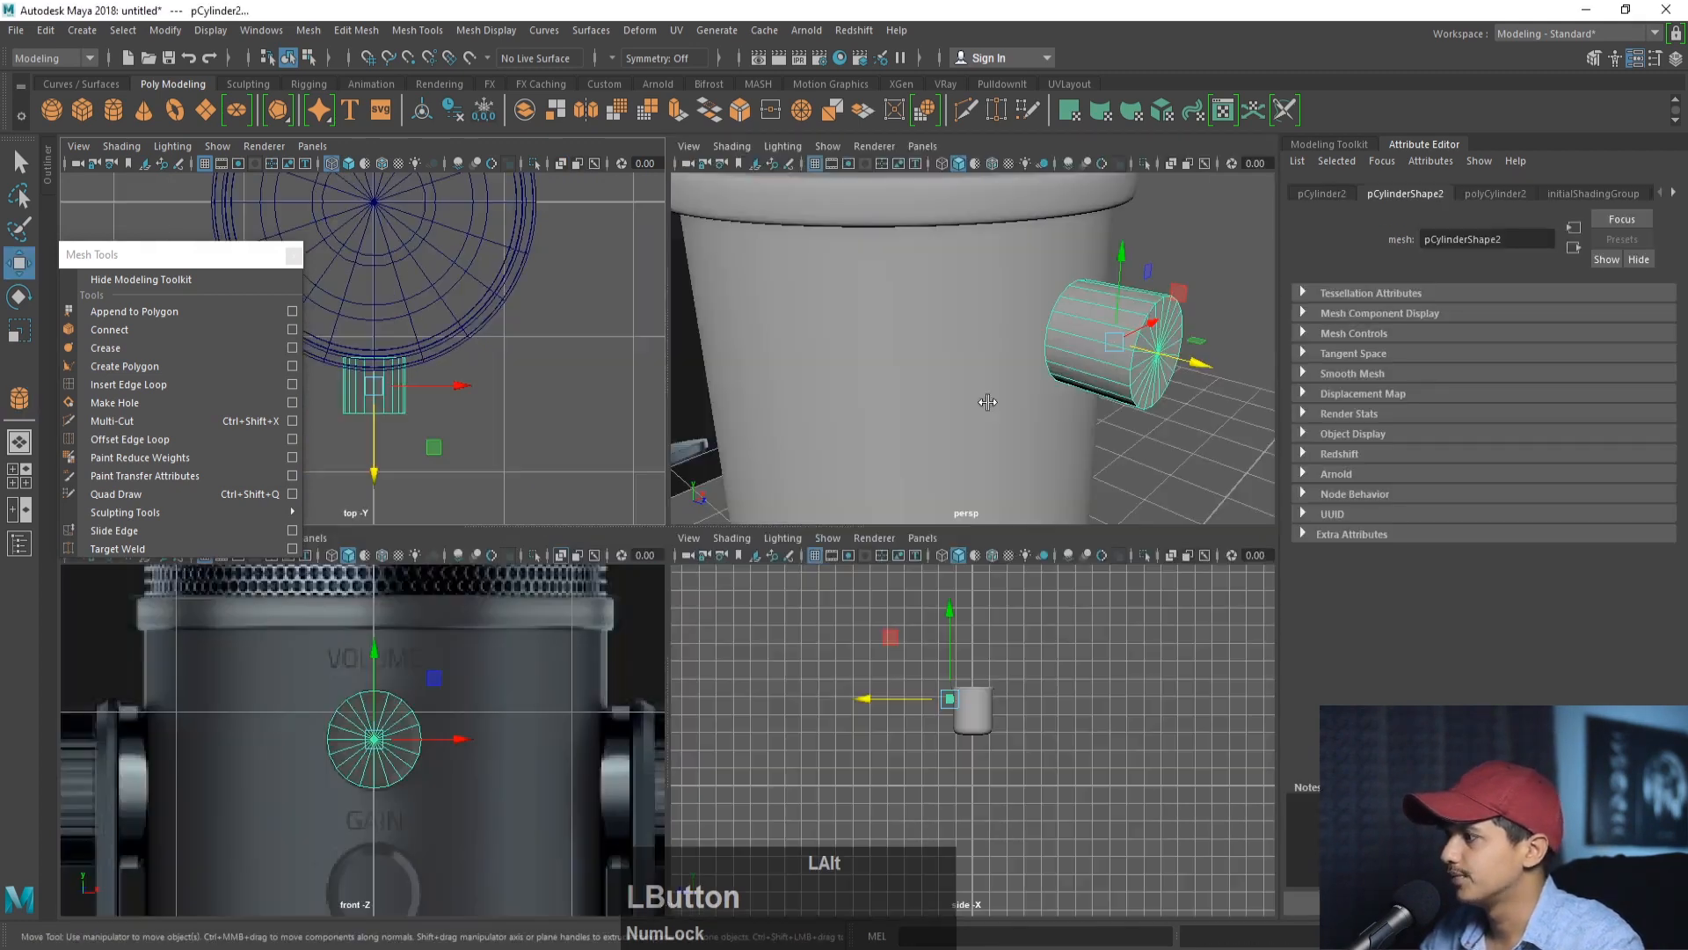
{"action": "key", "text": "space"}
{"action": "left_click_drag", "start_coordinate": [1053, 400], "coordinate": [1071, 402], "text": "alt"}
{"action": "middle_click_drag", "start_coordinate": [1071, 402], "coordinate": [980, 410], "text": "alt"}
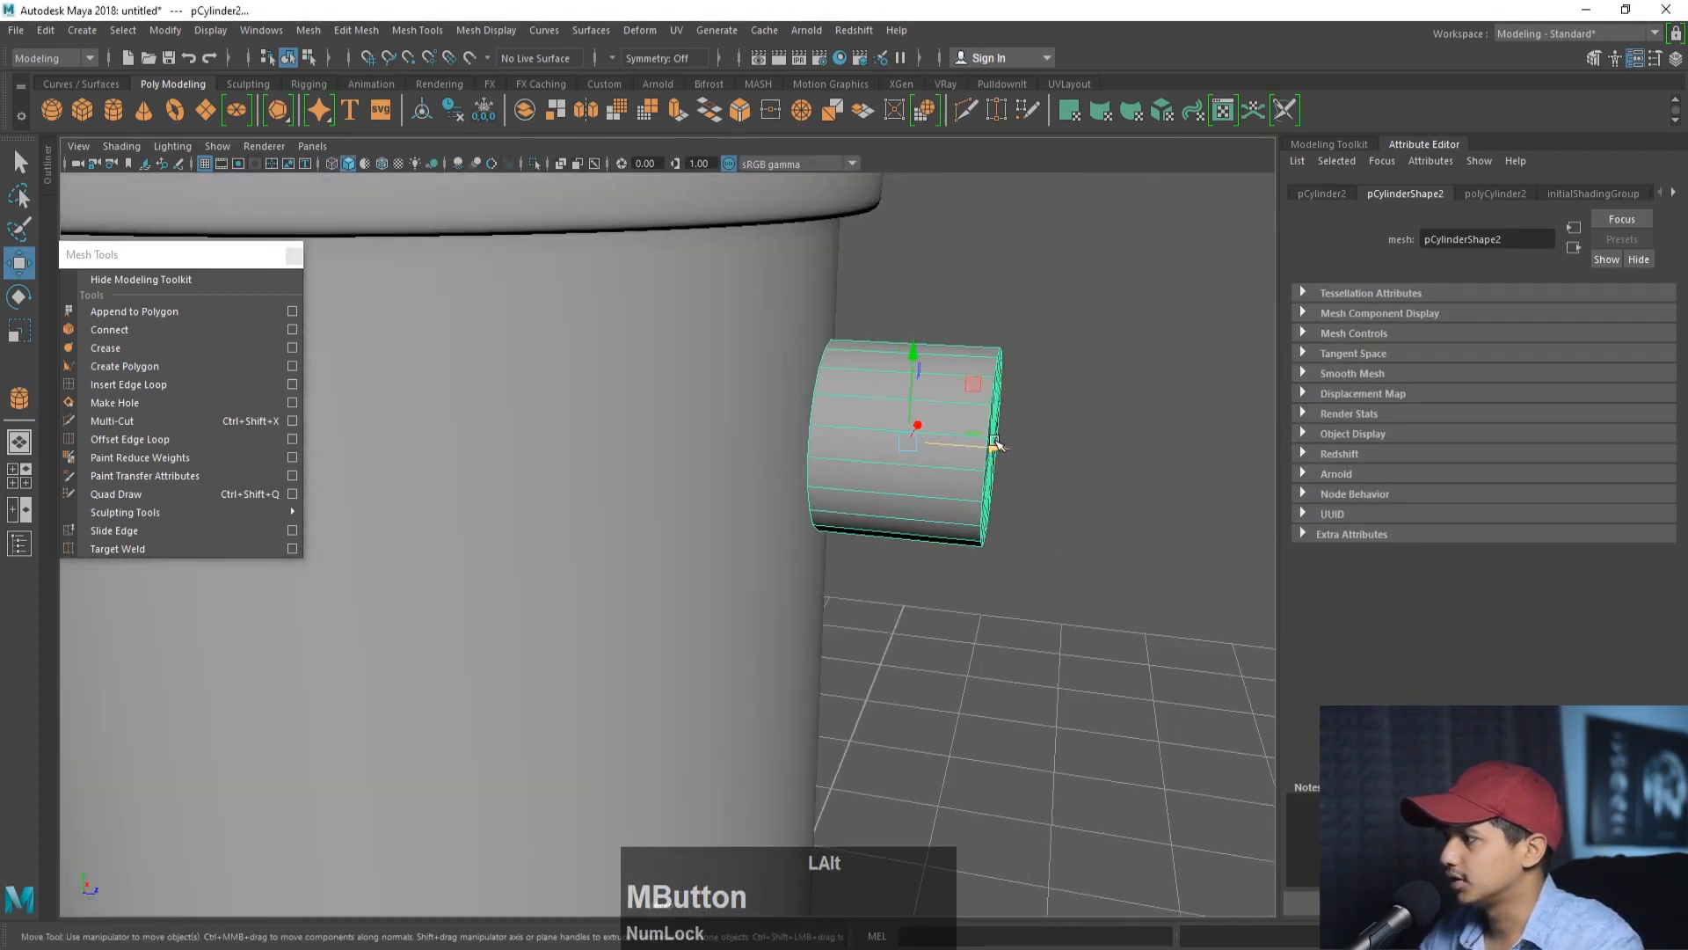
{"action": "left_click_drag", "start_coordinate": [996, 444], "coordinate": [983, 444]}
{"action": "left_click_drag", "start_coordinate": [853, 367], "coordinate": [754, 400], "text": "alt"}
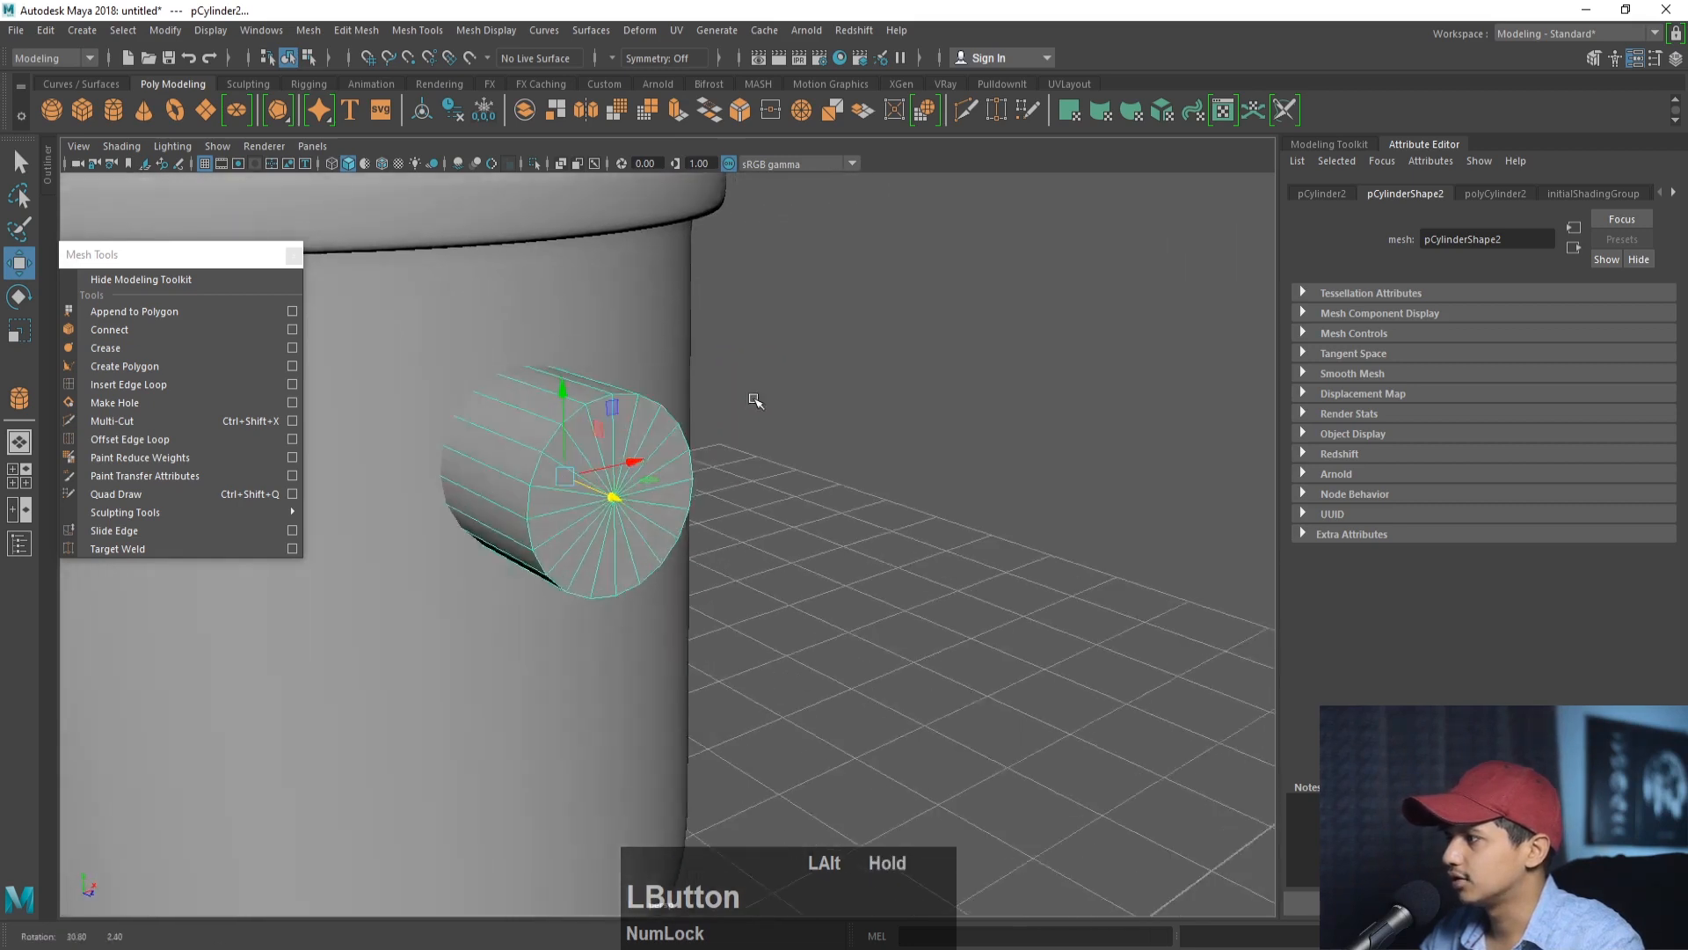
{"action": "middle_click_drag", "start_coordinate": [753, 399], "coordinate": [745, 433], "text": "alt"}
{"action": "left_click", "coordinate": [570, 367]}
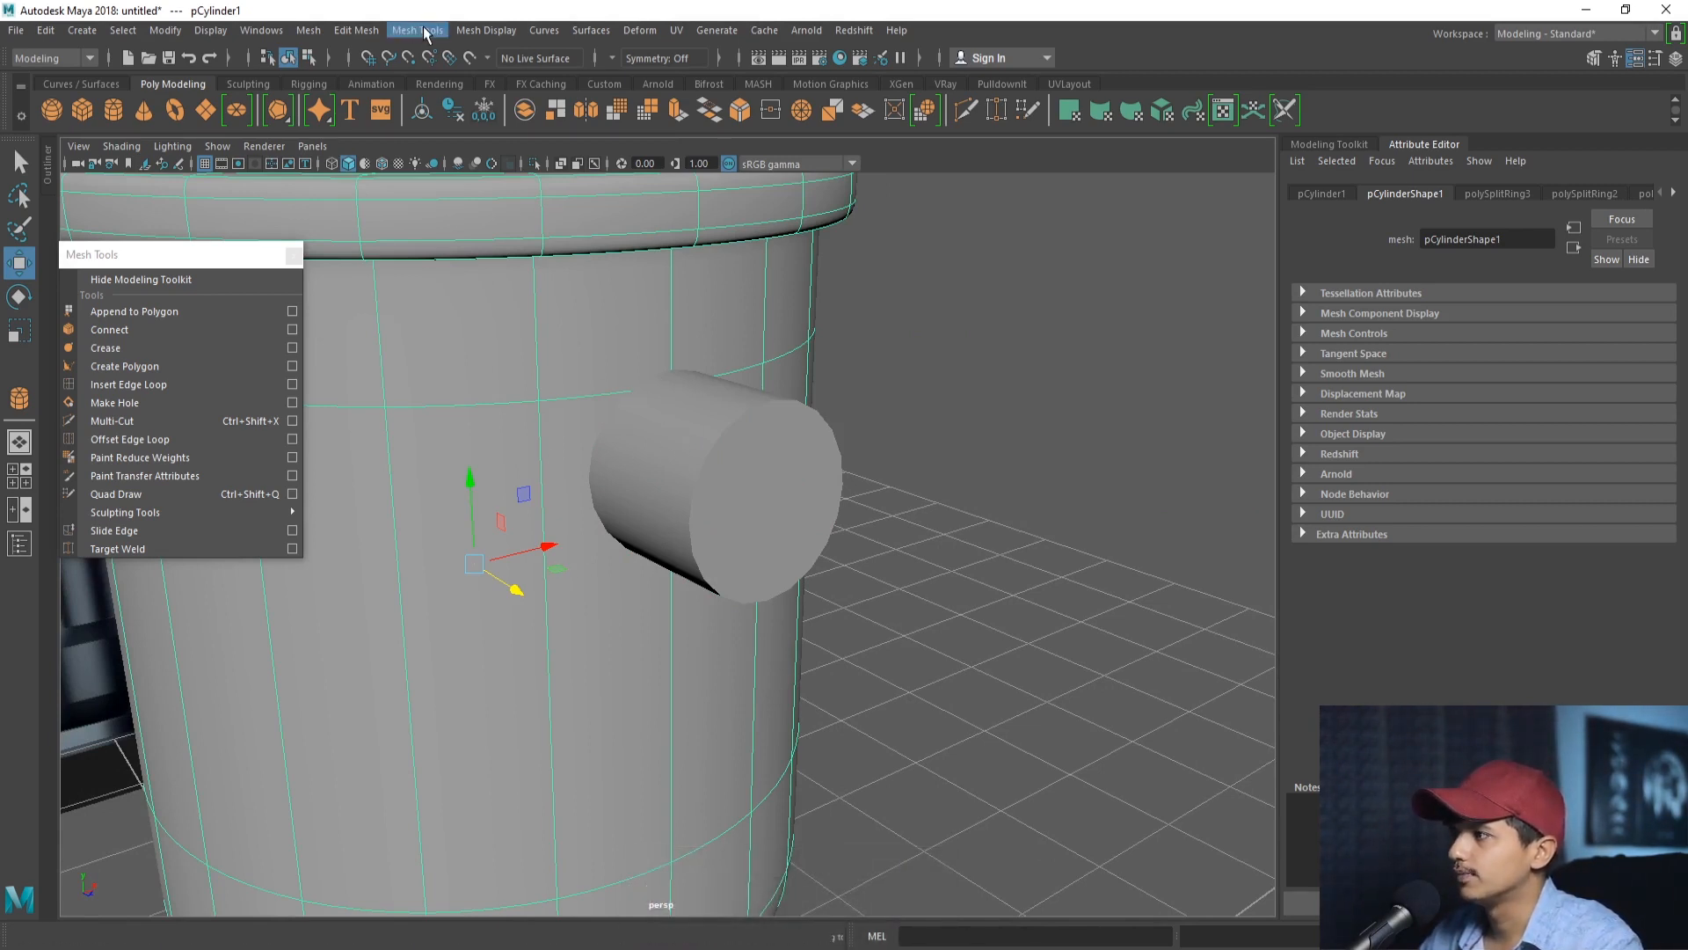
{"action": "left_click", "coordinate": [361, 30]}
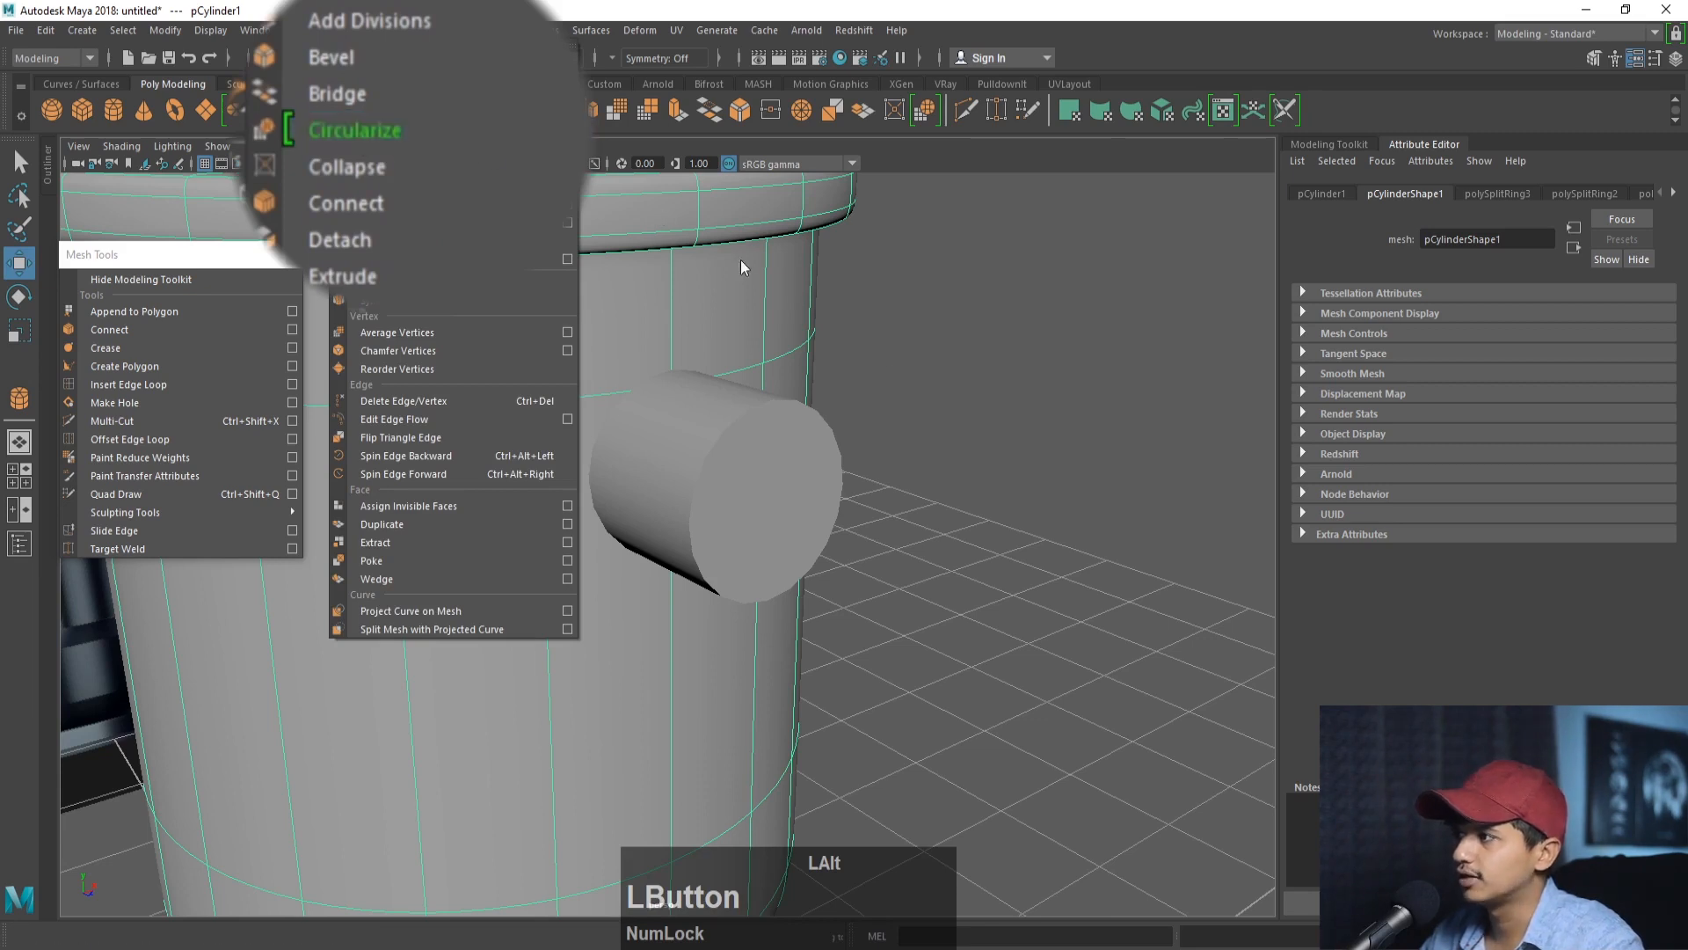
{"action": "left_click", "coordinate": [927, 358]}
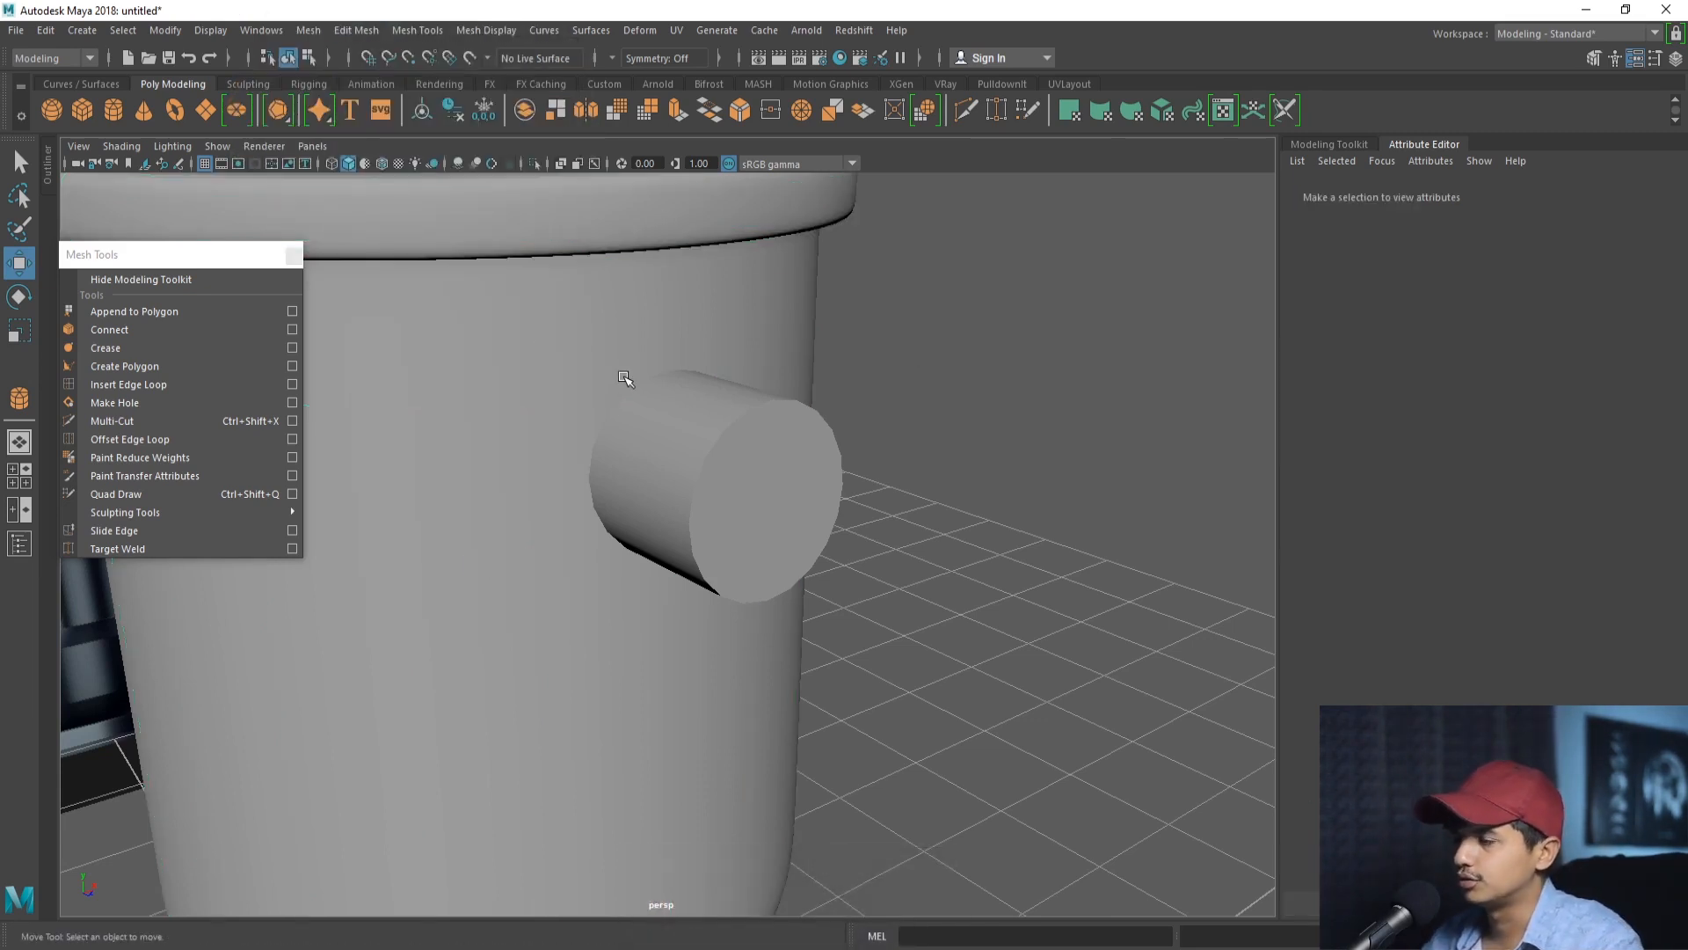
- Give the volume knob 4 height and 3 cap subdivisions and bevel its front rim with fraction 0.2 and 1 segment
{"action": "right_click_drag", "start_coordinate": [624, 378], "coordinate": [689, 406], "text": "alt"}
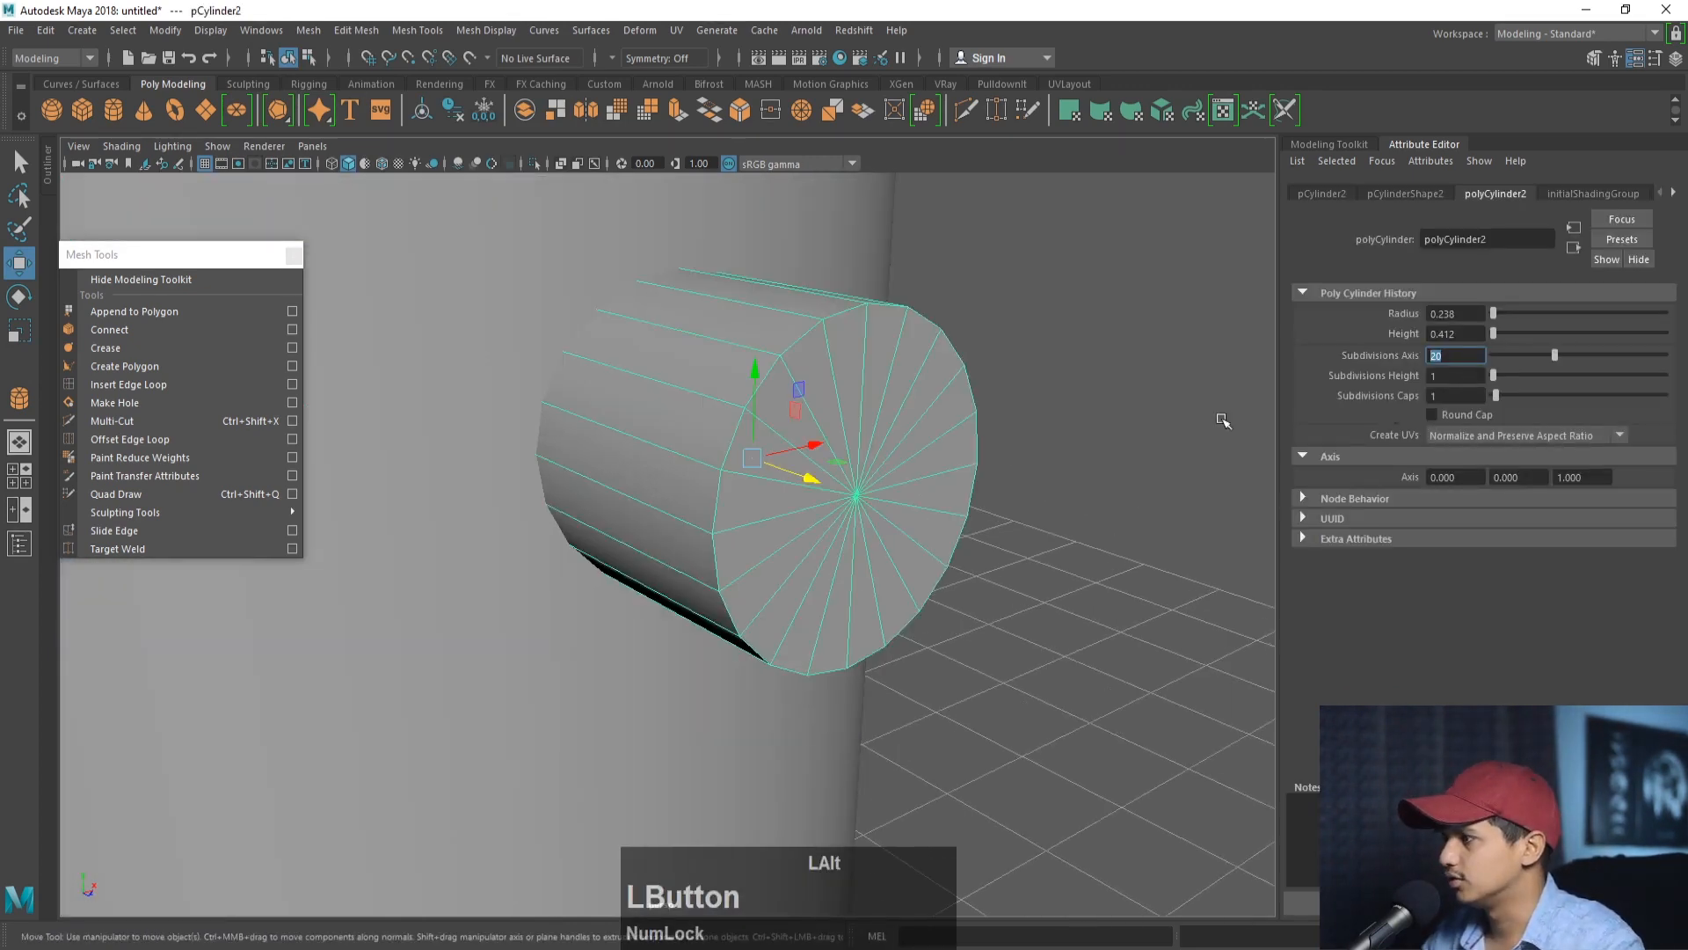
{"action": "left_click_drag", "start_coordinate": [1494, 374], "coordinate": [1502, 379]}
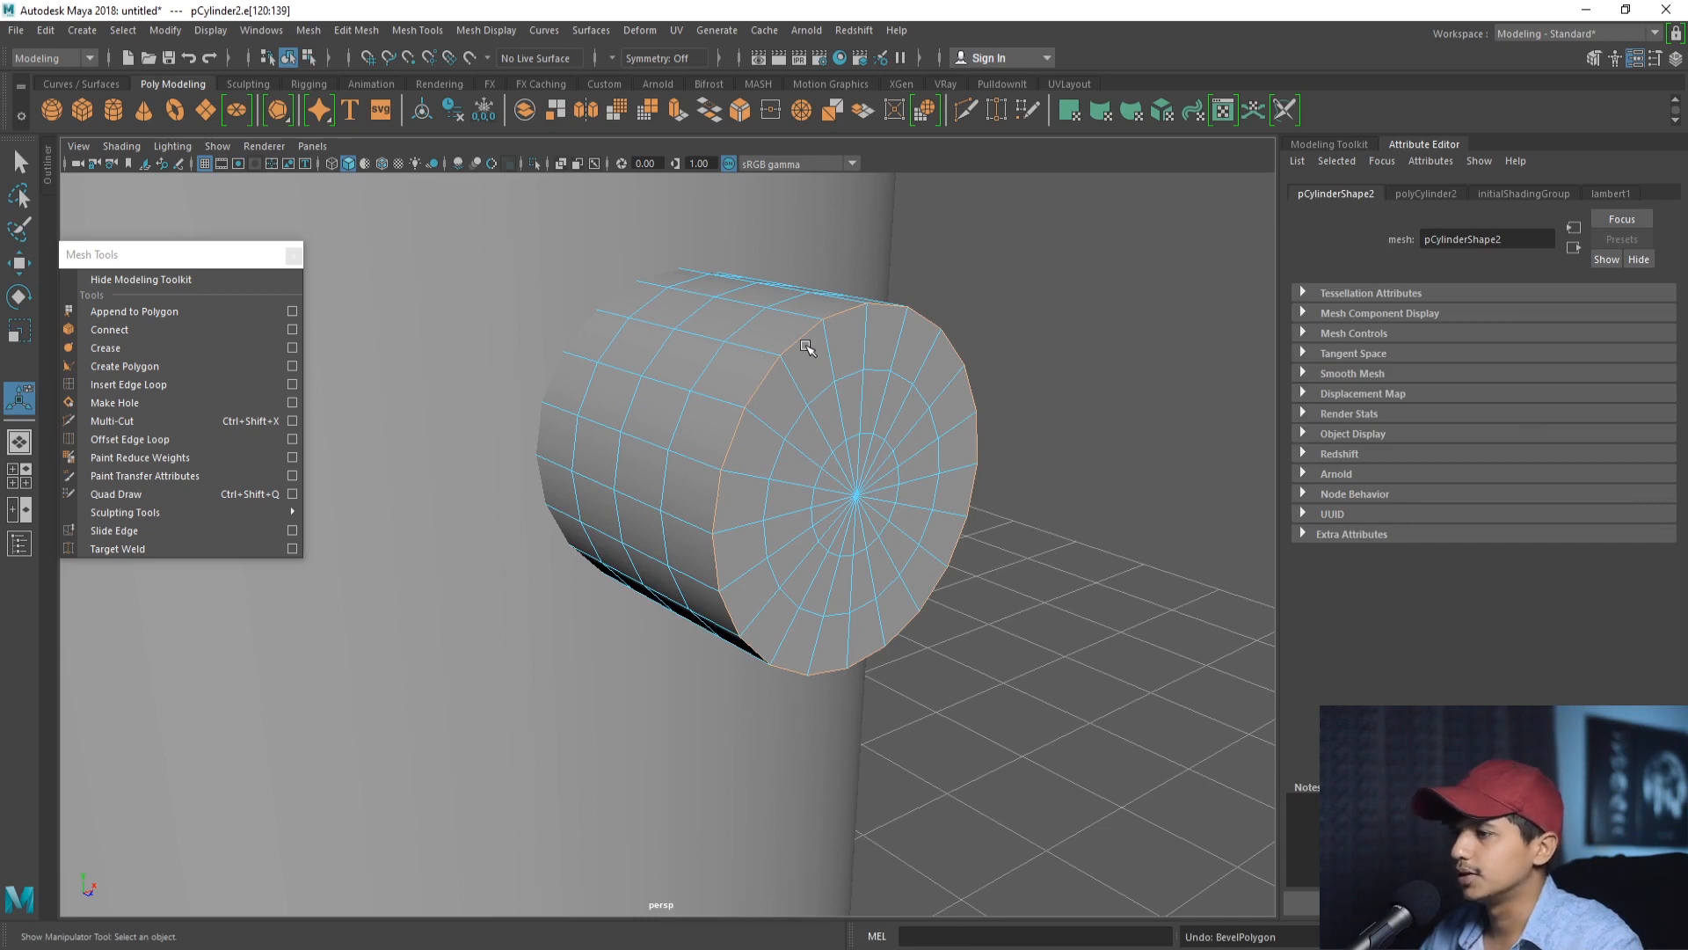
{"action": "key", "text": "ctrl+b"}
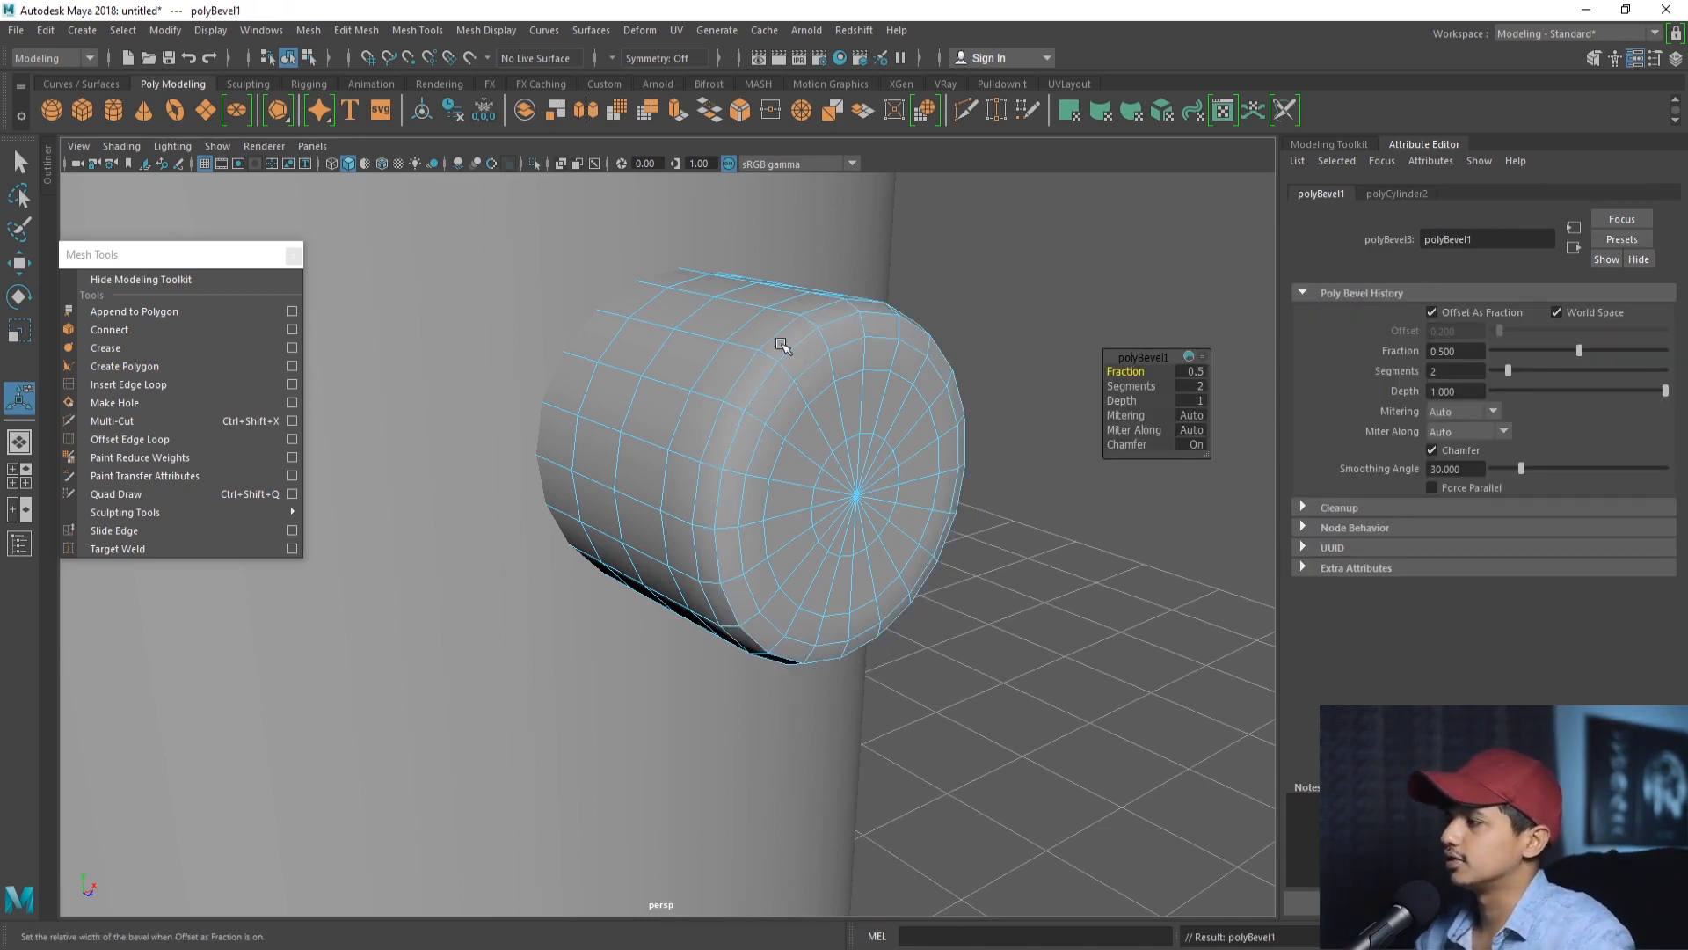
{"action": "middle_click_drag", "start_coordinate": [770, 387], "coordinate": [620, 472], "text": "alt"}
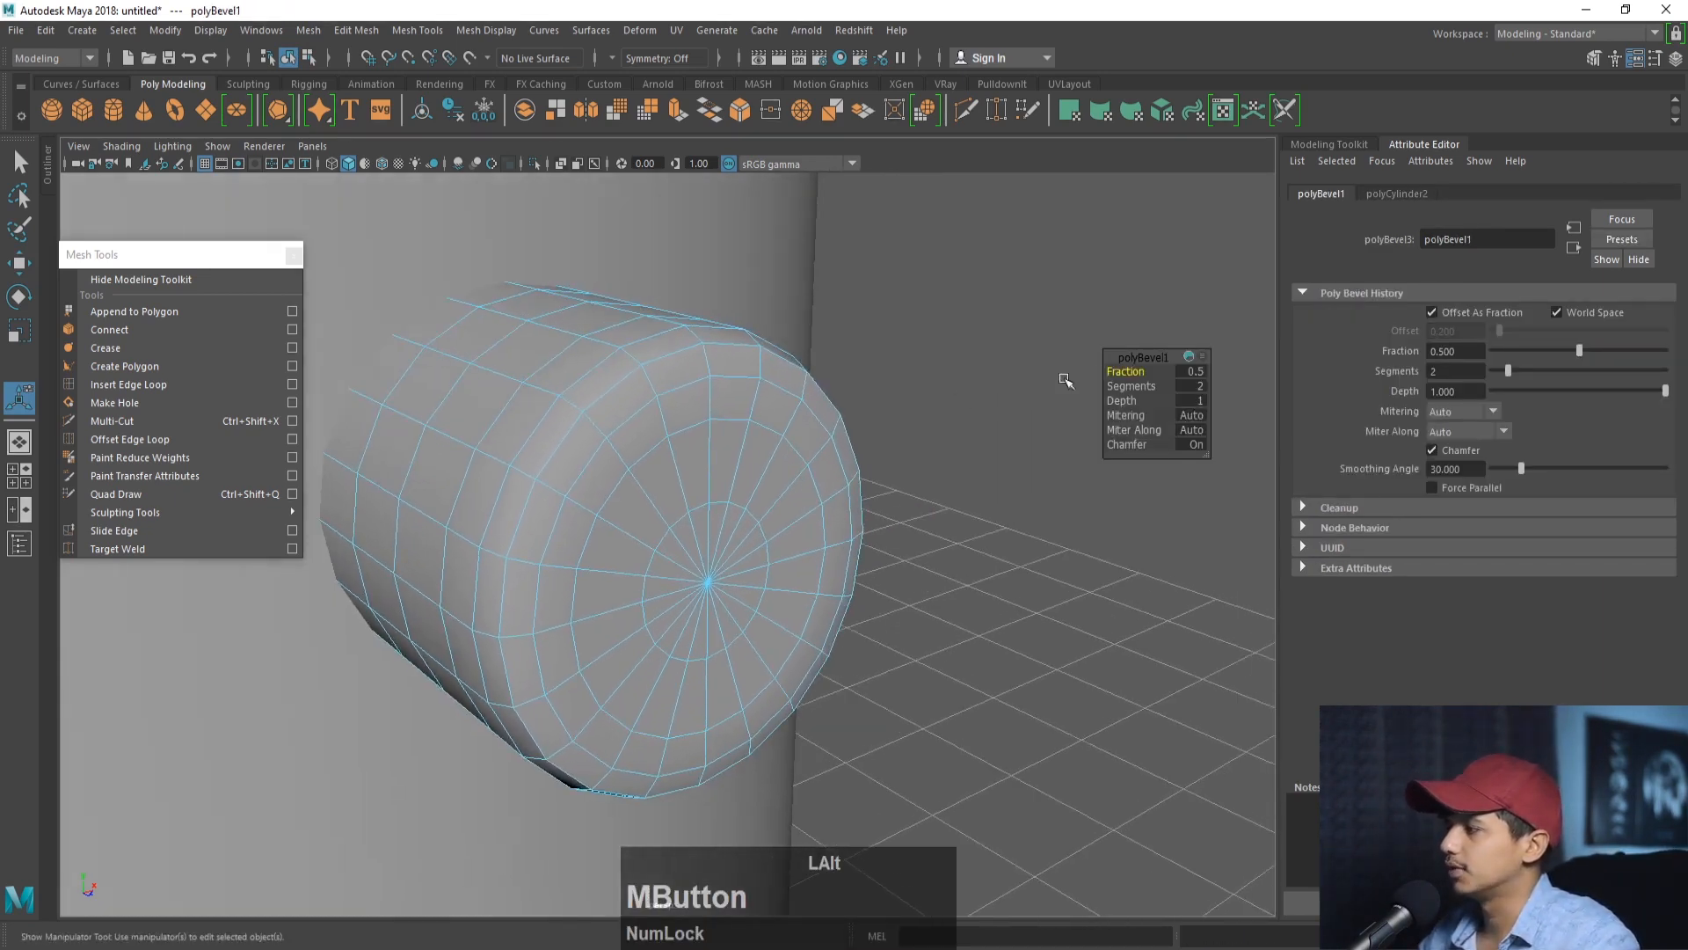
{"action": "left_click", "coordinate": [1126, 371]}
{"action": "left_click_drag", "start_coordinate": [1125, 371], "coordinate": [1137, 387]}
{"action": "left_click", "coordinate": [1132, 386]}
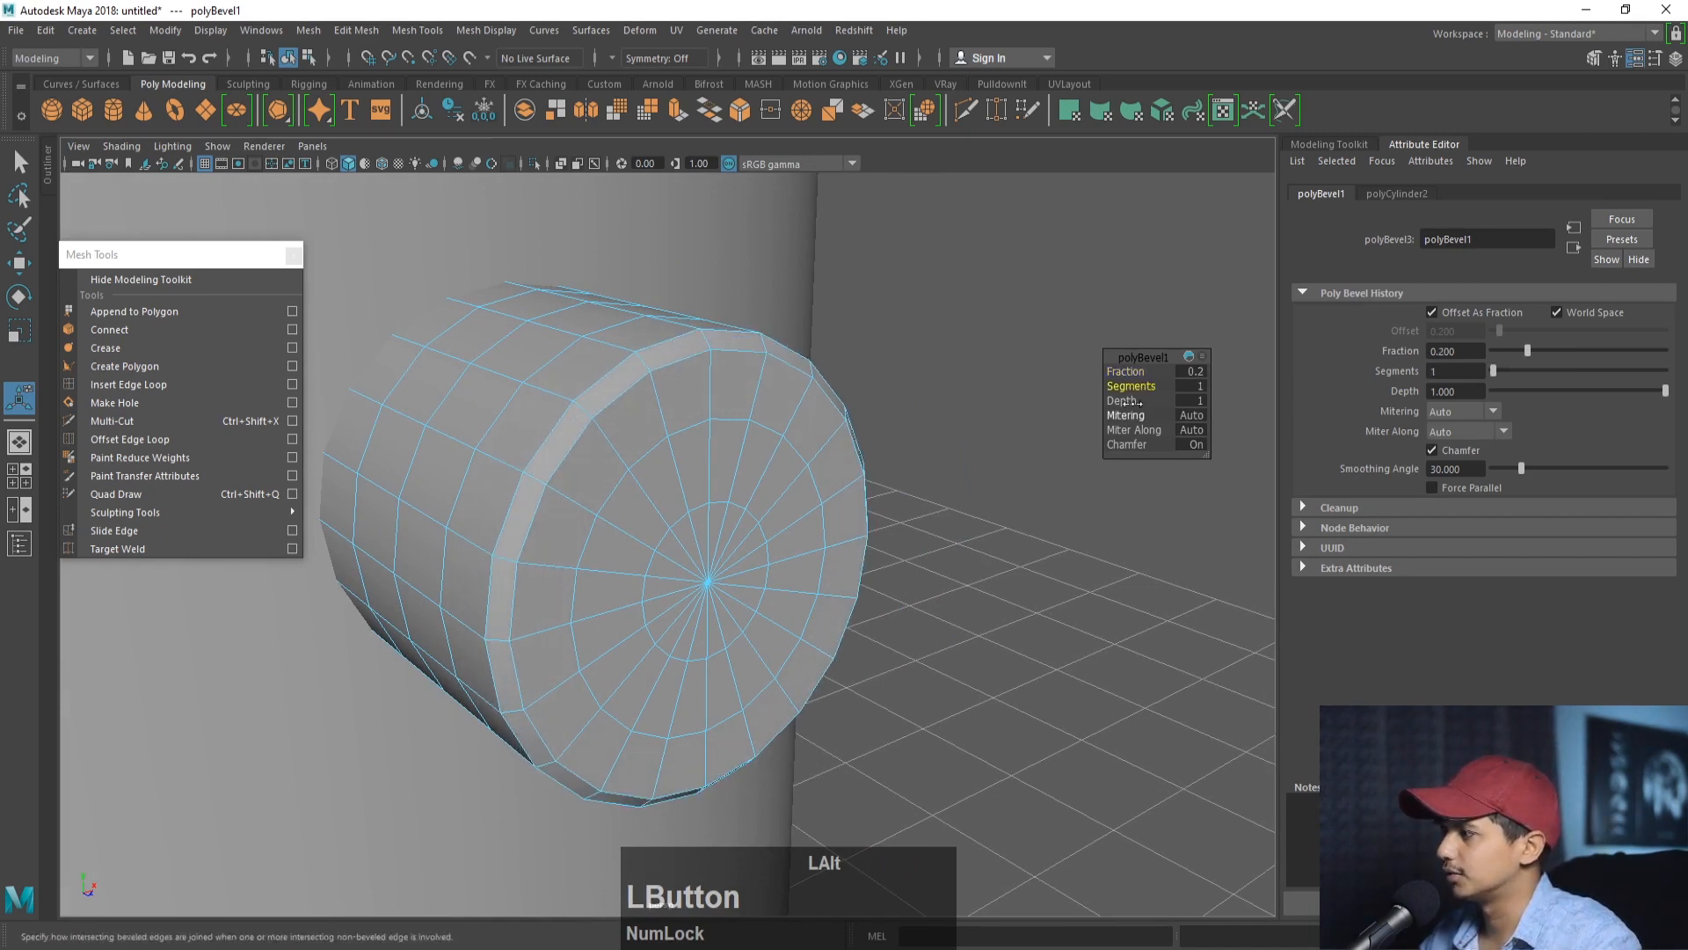
- Scale the volume knob's outer cap edge loop out towards the bevel and shift the nearest side edge loop towards the front rim
{"action": "key", "text": "q"}
{"action": "key", "text": "r"}
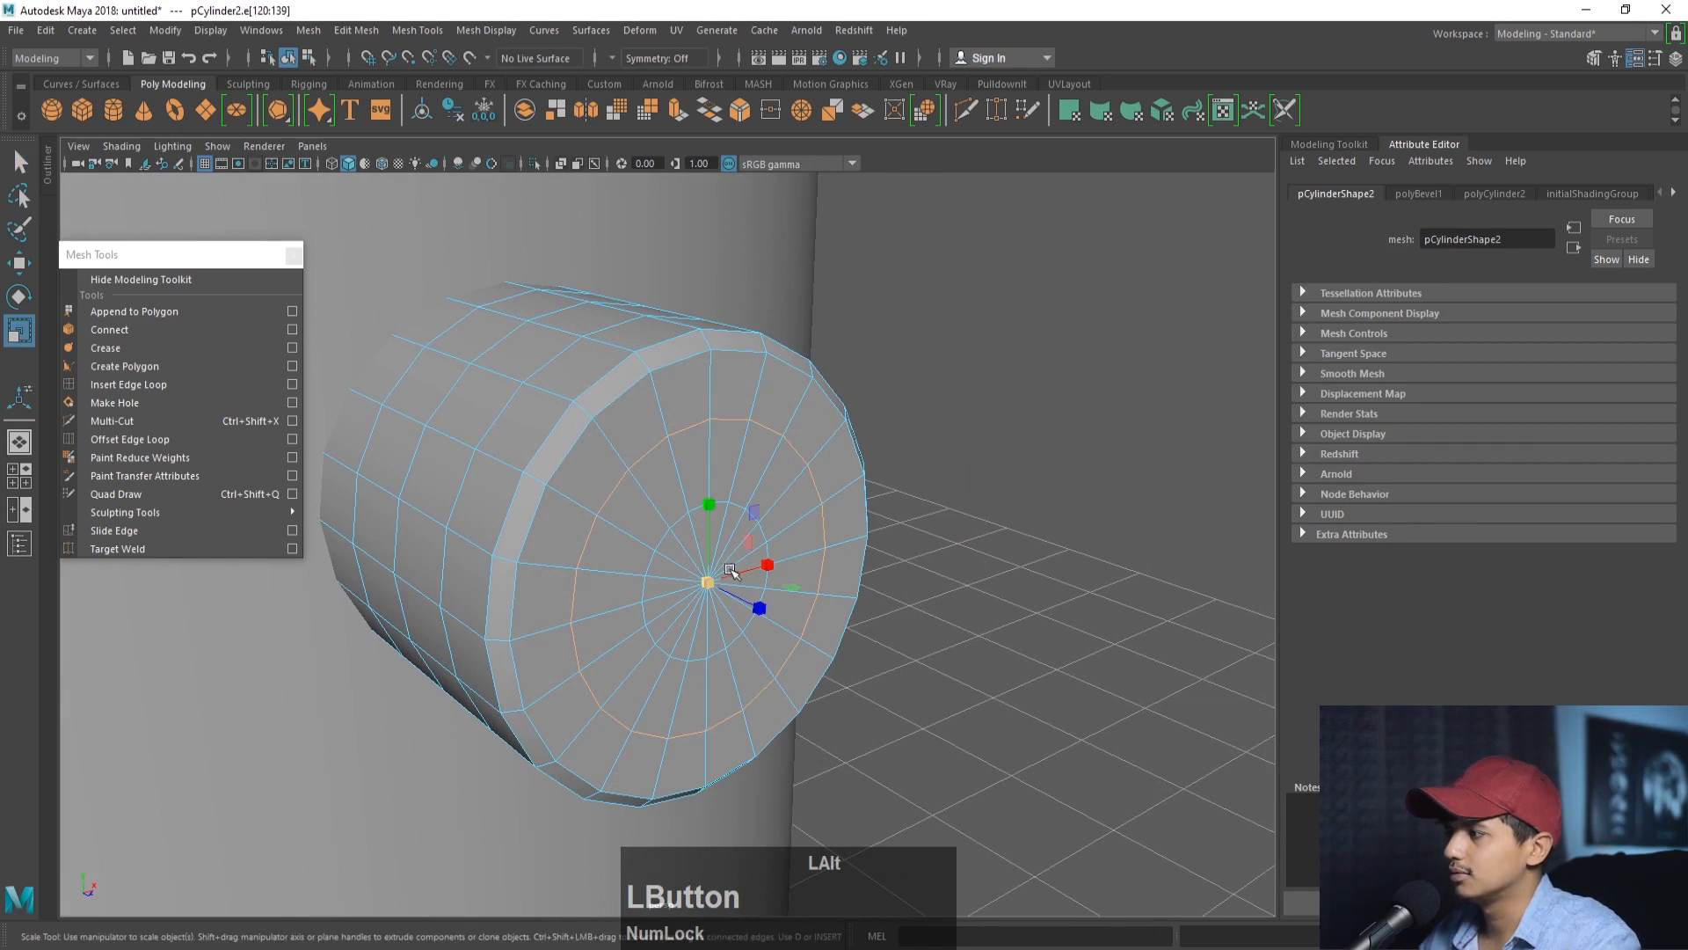
{"action": "left_click_drag", "start_coordinate": [707, 582], "coordinate": [784, 587]}
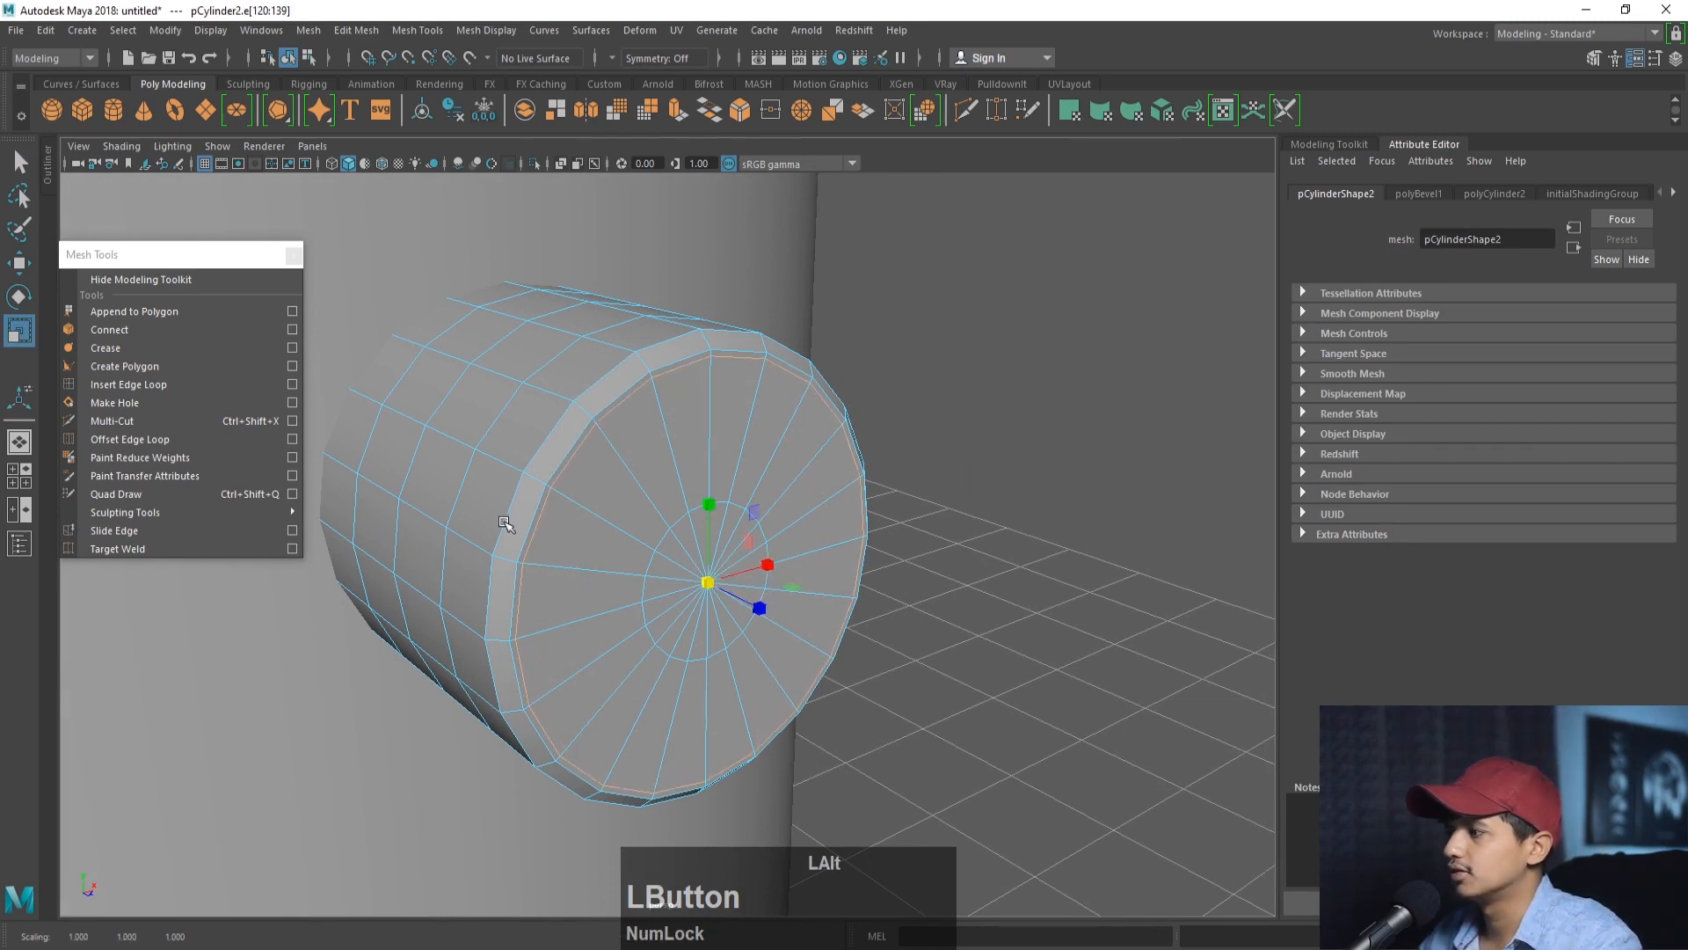
{"action": "double_click", "coordinate": [475, 456]}
{"action": "key", "text": "w"}
{"action": "left_click_drag", "start_coordinate": [683, 567], "coordinate": [735, 573]}
{"action": "right_click_drag", "start_coordinate": [413, 415], "coordinate": [492, 351]}
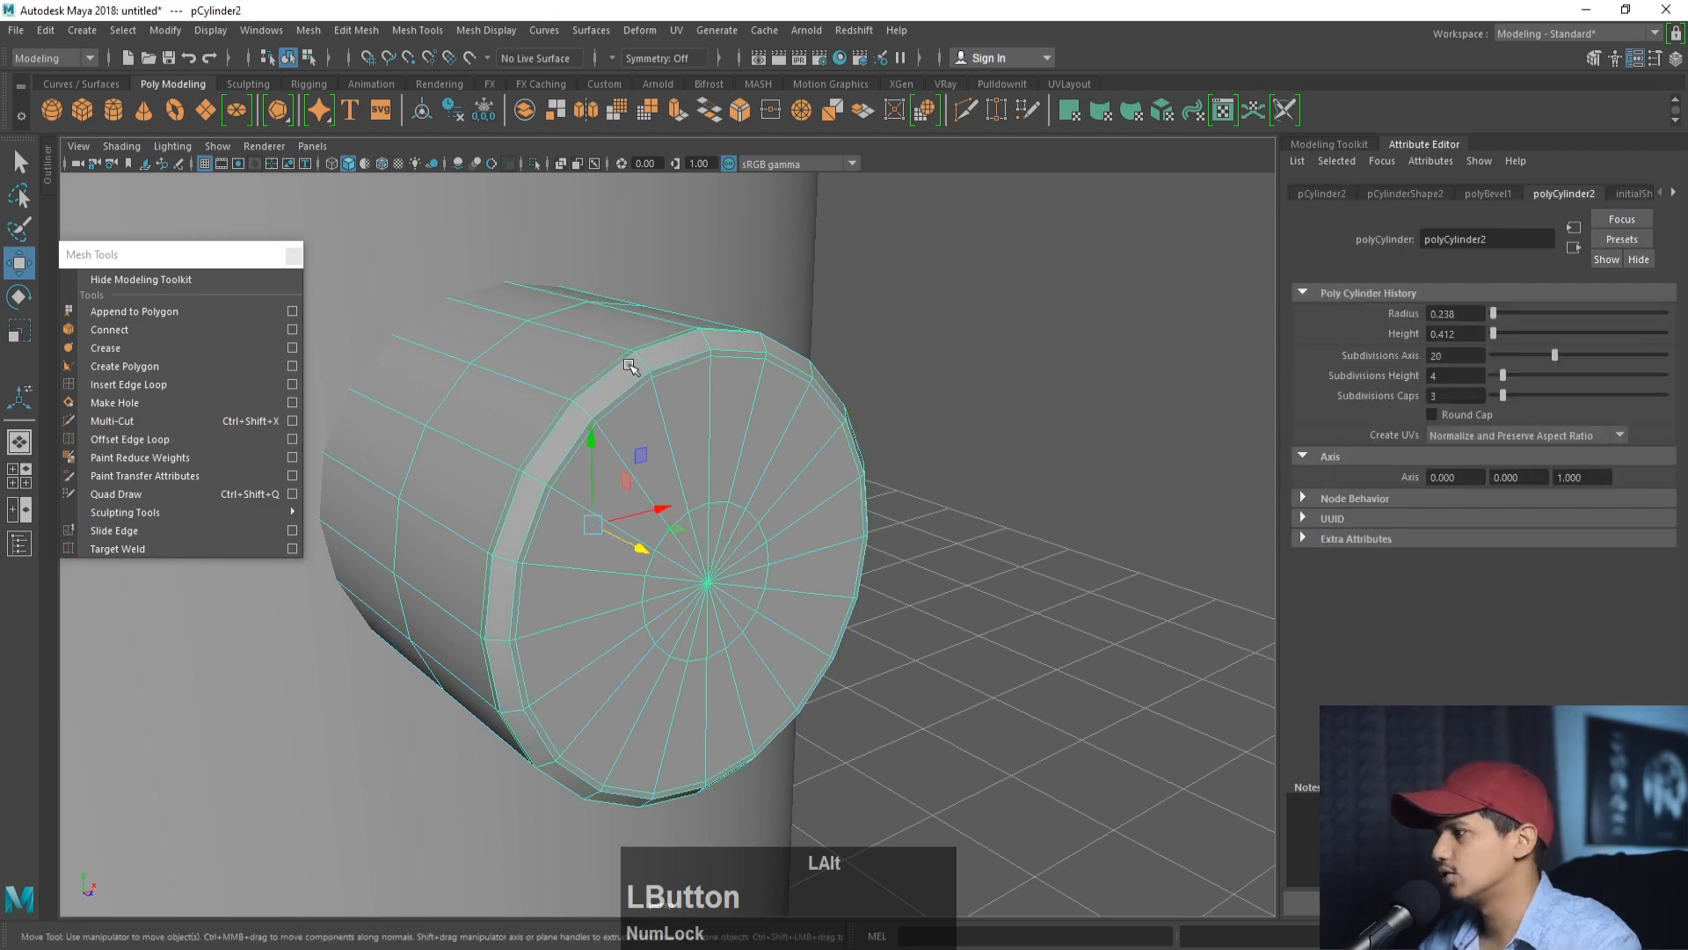
- Preview the volume knob in smooth display and inspect its rounded rim against the body
{"action": "key", "text": "3"}
{"action": "left_click", "coordinate": [891, 359]}
{"action": "right_click_drag", "start_coordinate": [942, 373], "coordinate": [818, 356], "text": "alt"}
{"action": "left_click_drag", "start_coordinate": [818, 356], "coordinate": [919, 477], "text": "alt"}
{"action": "left_click", "coordinate": [891, 473]}
{"action": "middle_click_drag", "start_coordinate": [904, 479], "coordinate": [867, 476], "text": "alt"}
{"action": "key", "text": "1"}
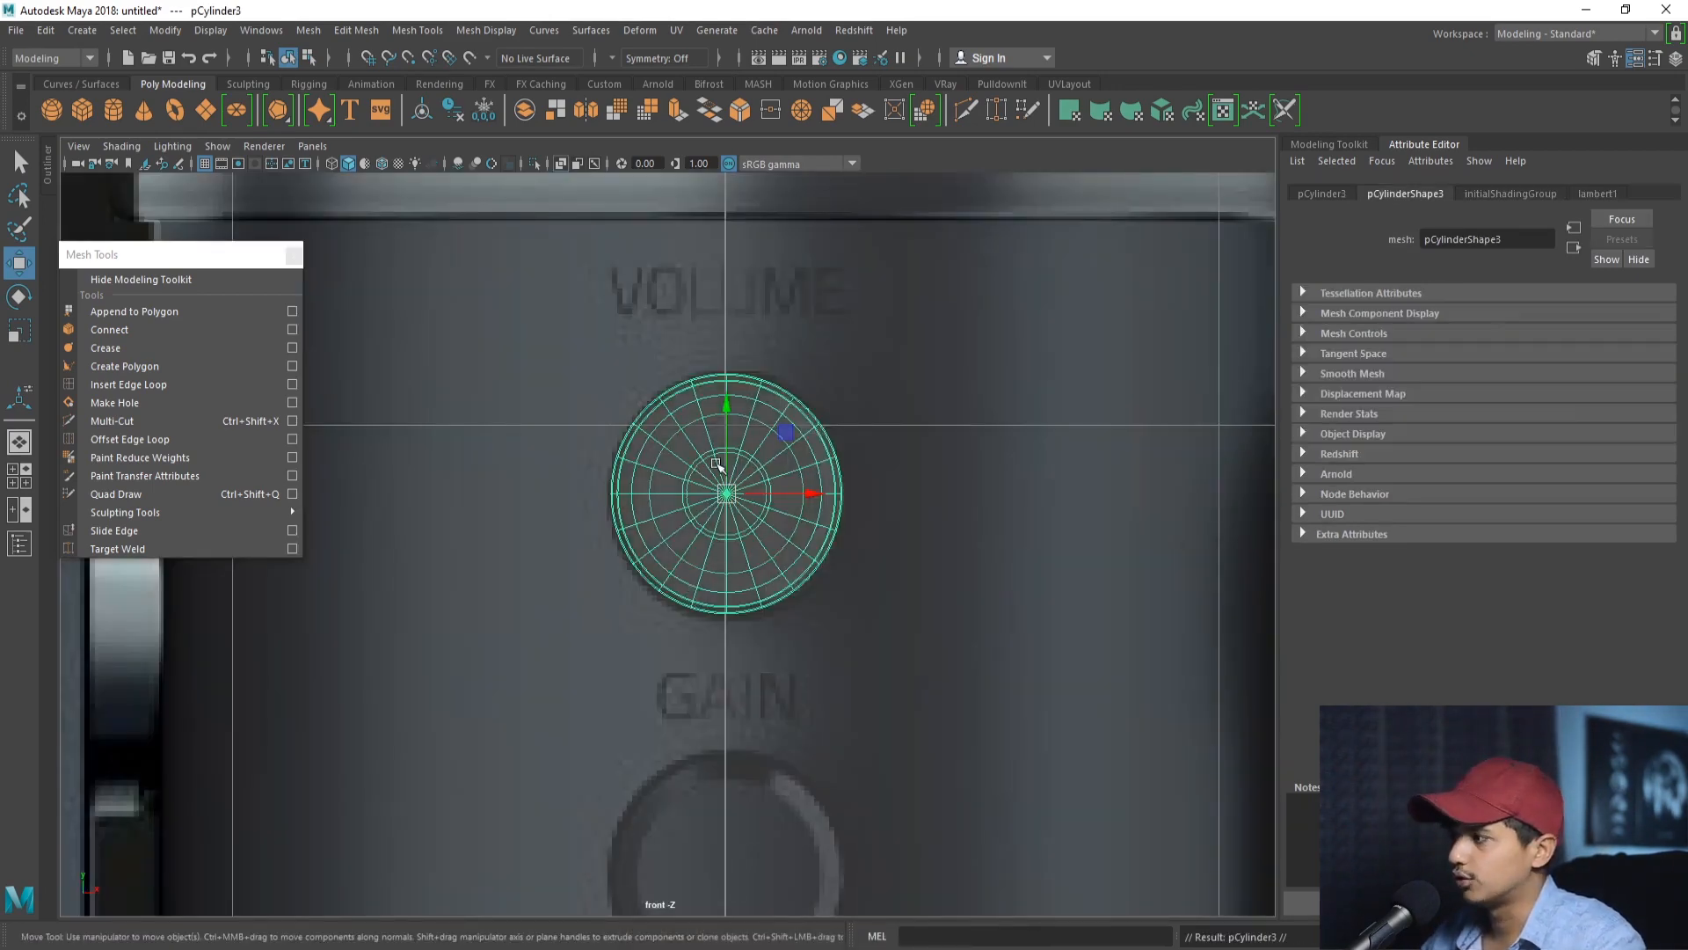
- Duplicate the volume knob and move the copy straight down over the gain knob of the reference
{"action": "left_click_drag", "start_coordinate": [758, 382], "coordinate": [788, 664]}
{"action": "mouse_move", "coordinate": [730, 641]}
{"action": "right_mouse_down", "text": "alt"}
{"action": "mouse_move", "coordinate": [697, 641]}
{"action": "mouse_move", "coordinate": [729, 621]}
{"action": "right_mouse_up", "text": "alt"}
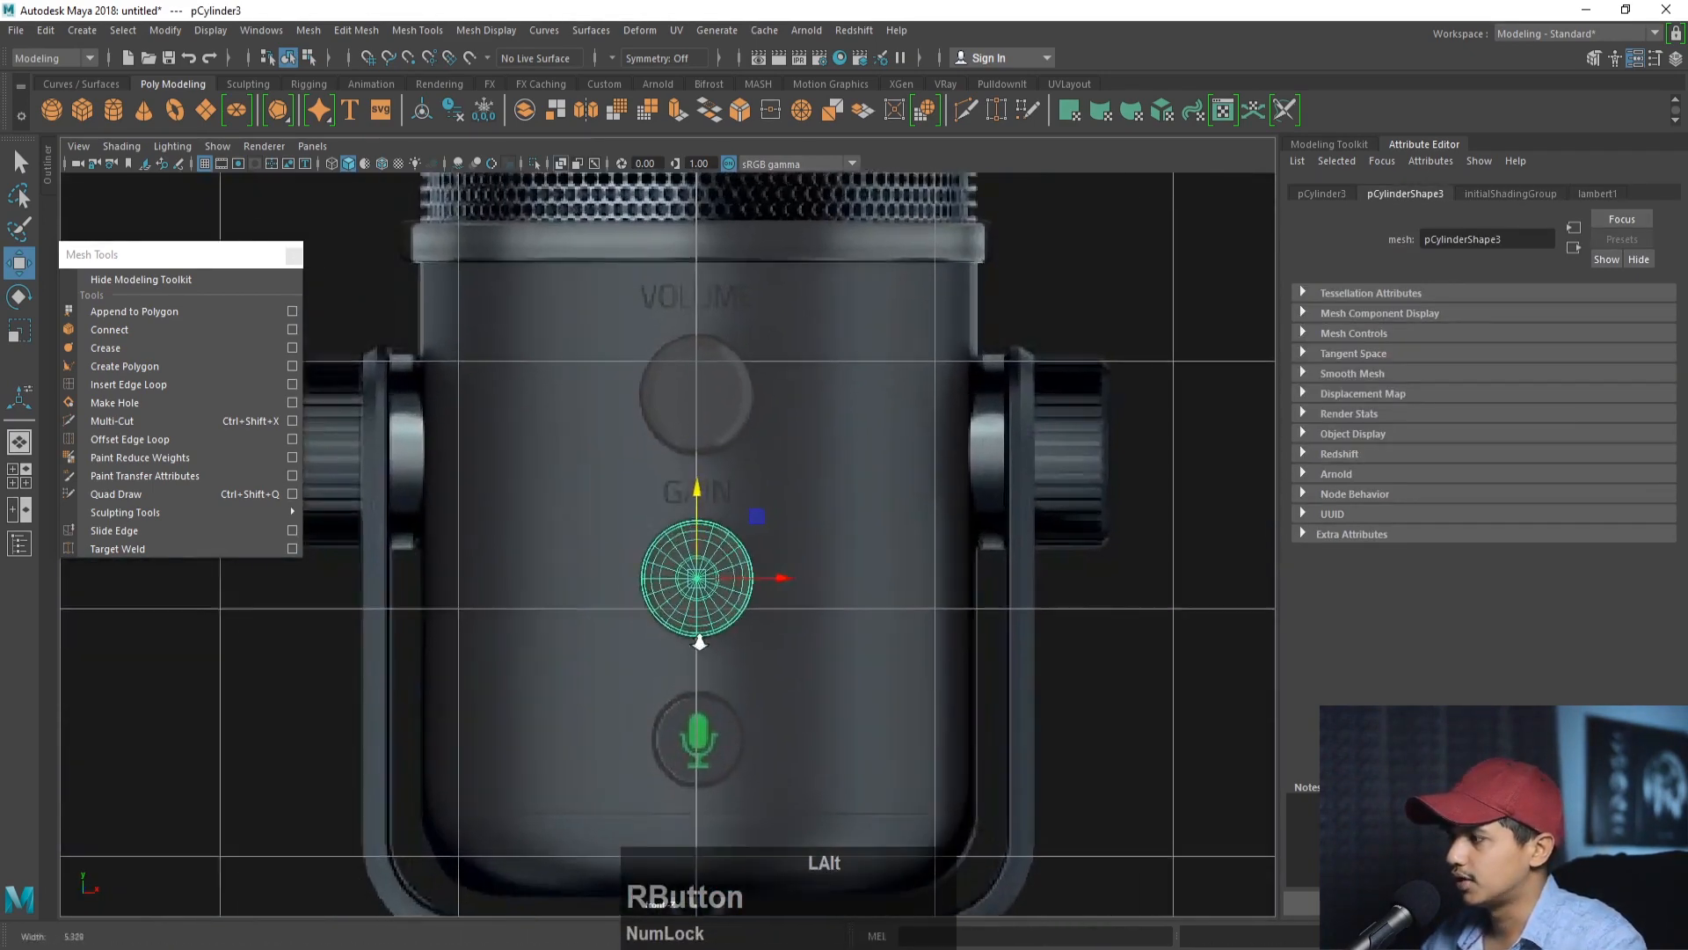
{"action": "left_click_drag", "start_coordinate": [702, 497], "coordinate": [703, 500]}
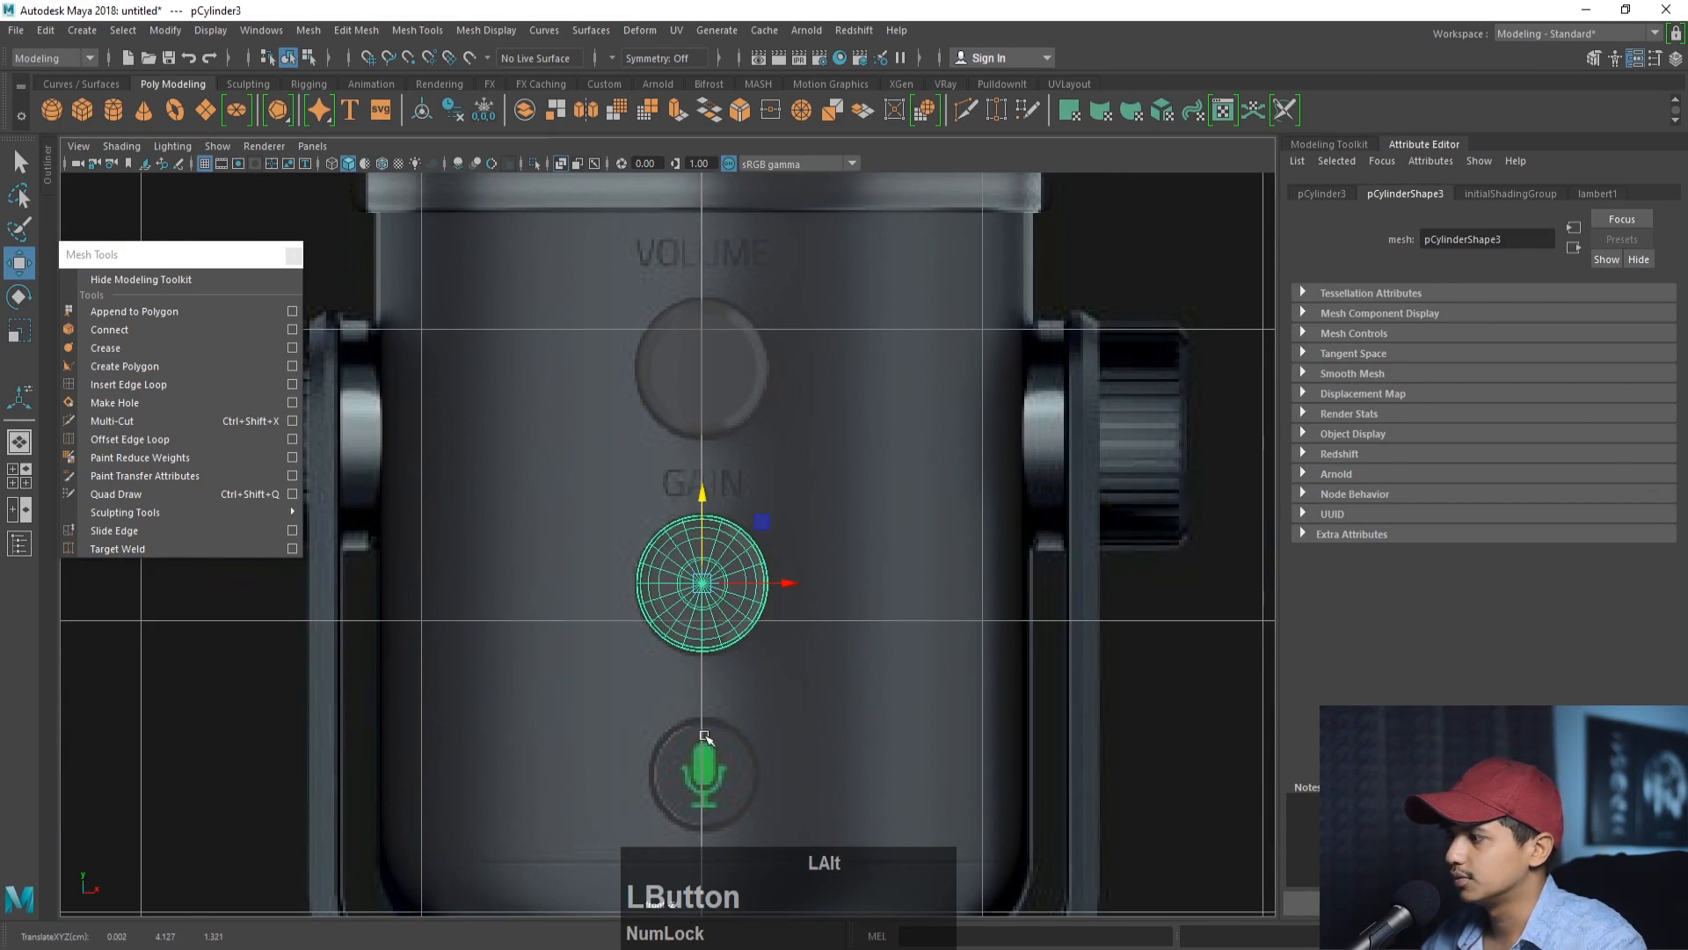
- Create a cylinder about 0.19 in radius and 0.12 high over the reference's microphone button and position it at the body's front surface
{"action": "left_click", "coordinate": [112, 112]}
{"action": "middle_click_drag", "start_coordinate": [598, 485], "coordinate": [583, 493], "text": "alt"}
{"action": "right_click_drag", "start_coordinate": [584, 494], "coordinate": [735, 529], "text": "alt"}
{"action": "left_click_drag", "start_coordinate": [675, 586], "coordinate": [762, 599]}
{"action": "key", "text": "space"}
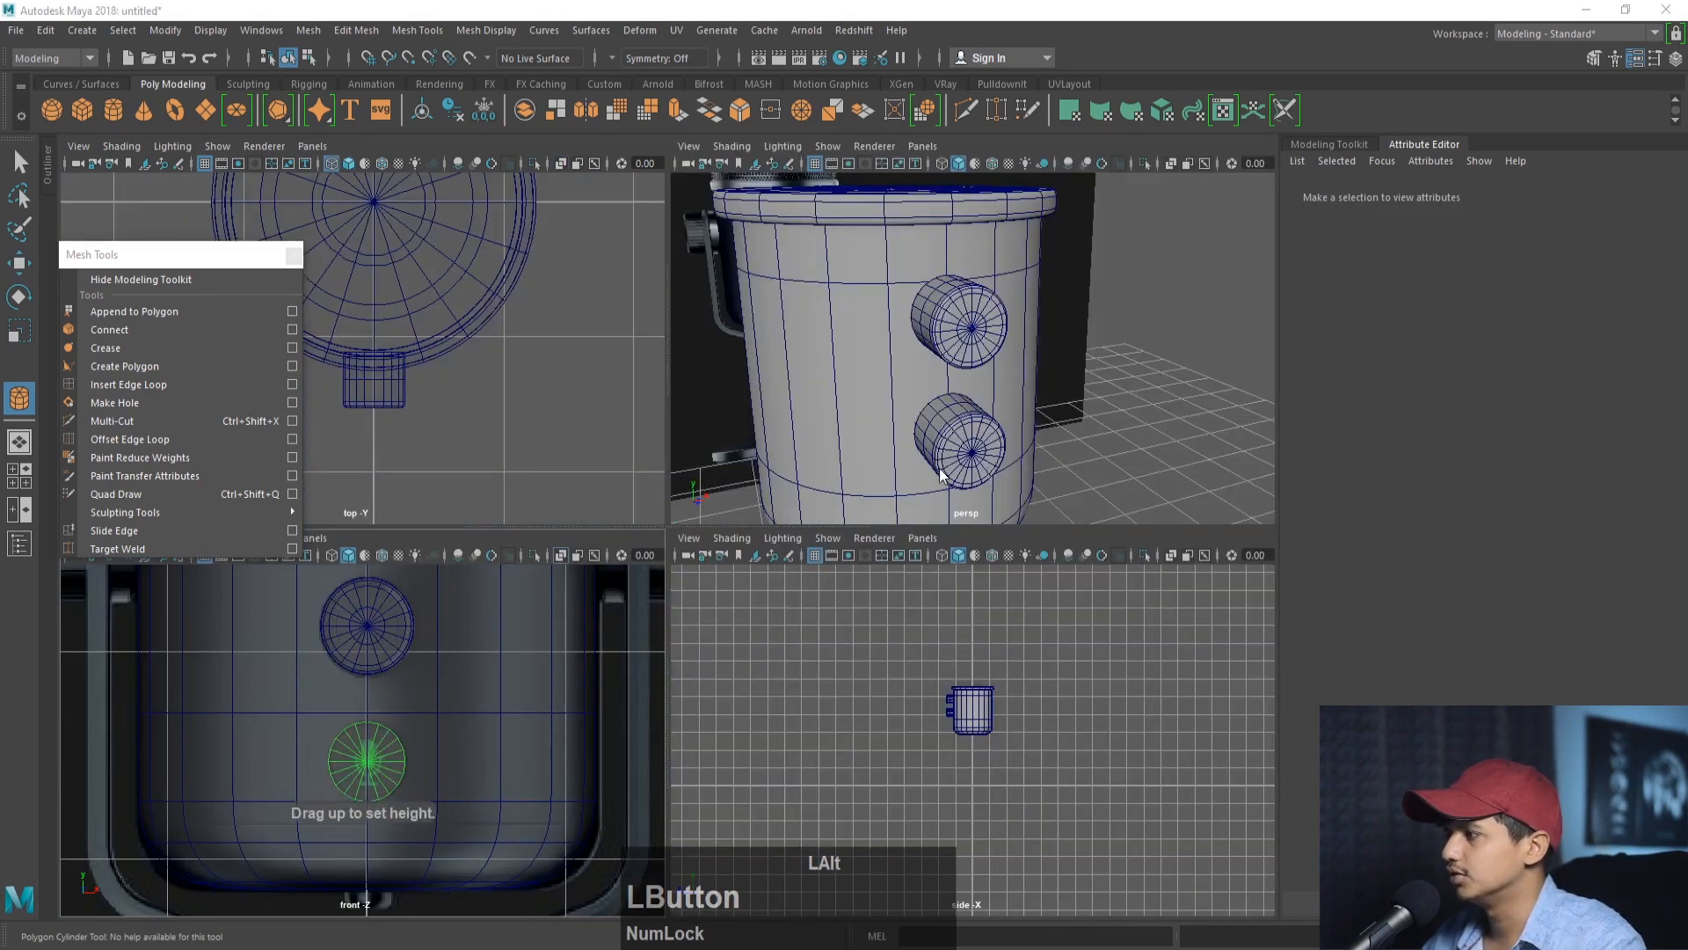
{"action": "key", "text": "space"}
{"action": "middle_click_drag", "start_coordinate": [462, 299], "coordinate": [468, 403], "text": "alt"}
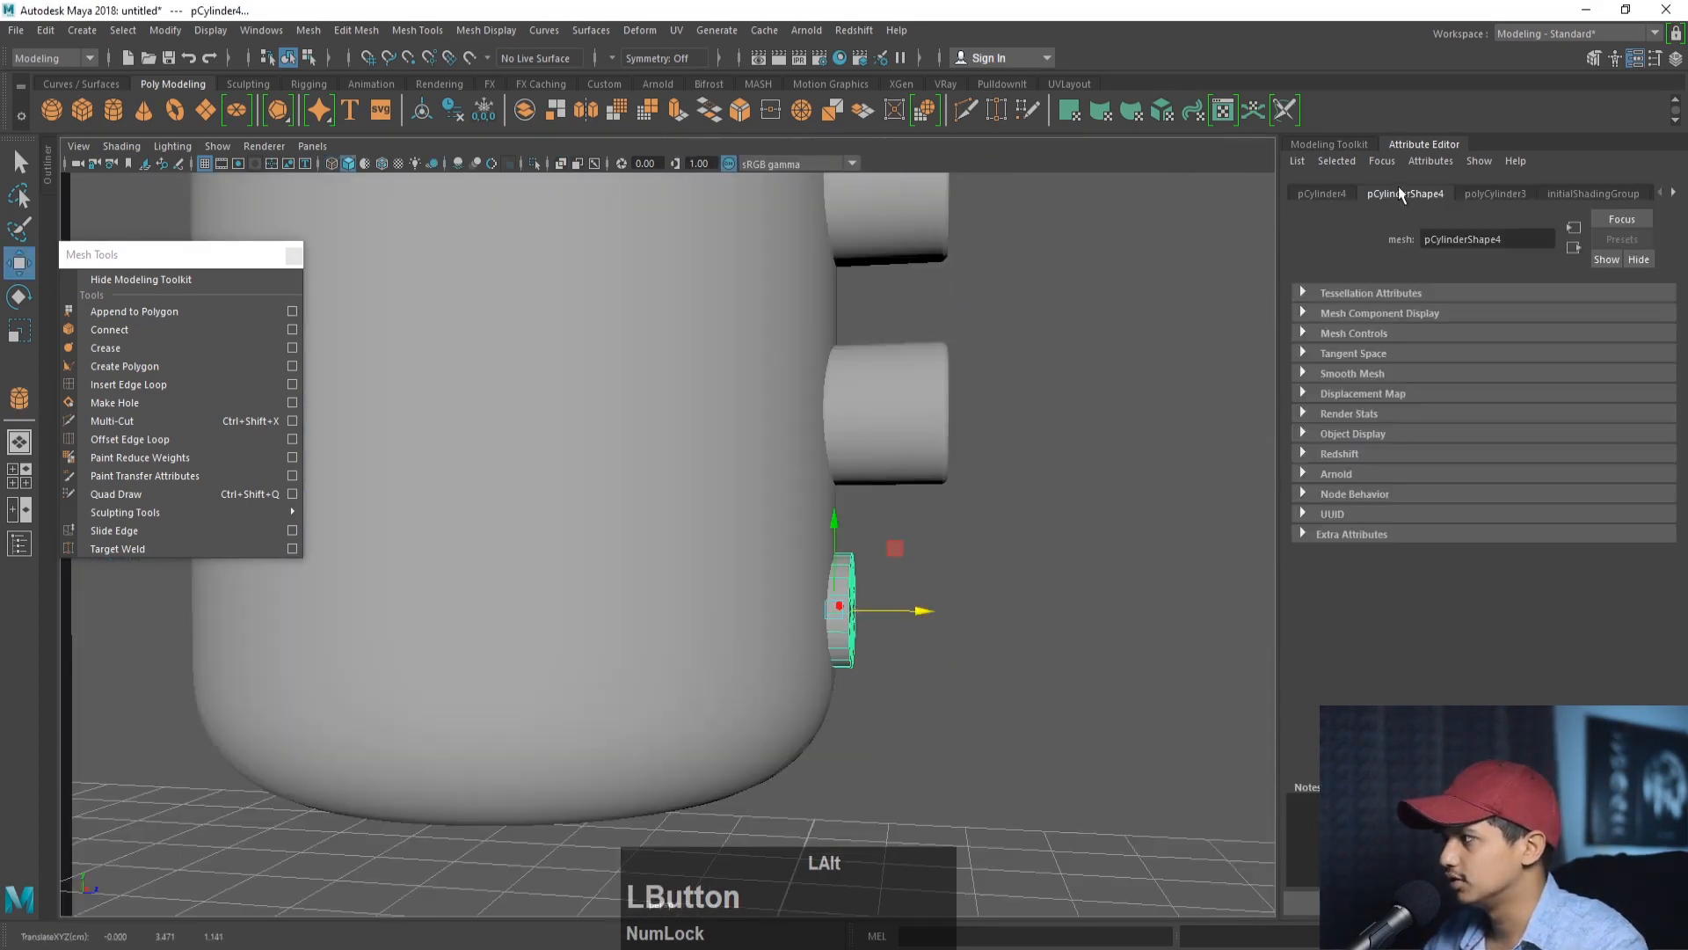
- Set the microphone button's height and cap subdivisions to 3 and select the outer edge loop of its front cap
{"action": "left_click", "coordinate": [1494, 193]}
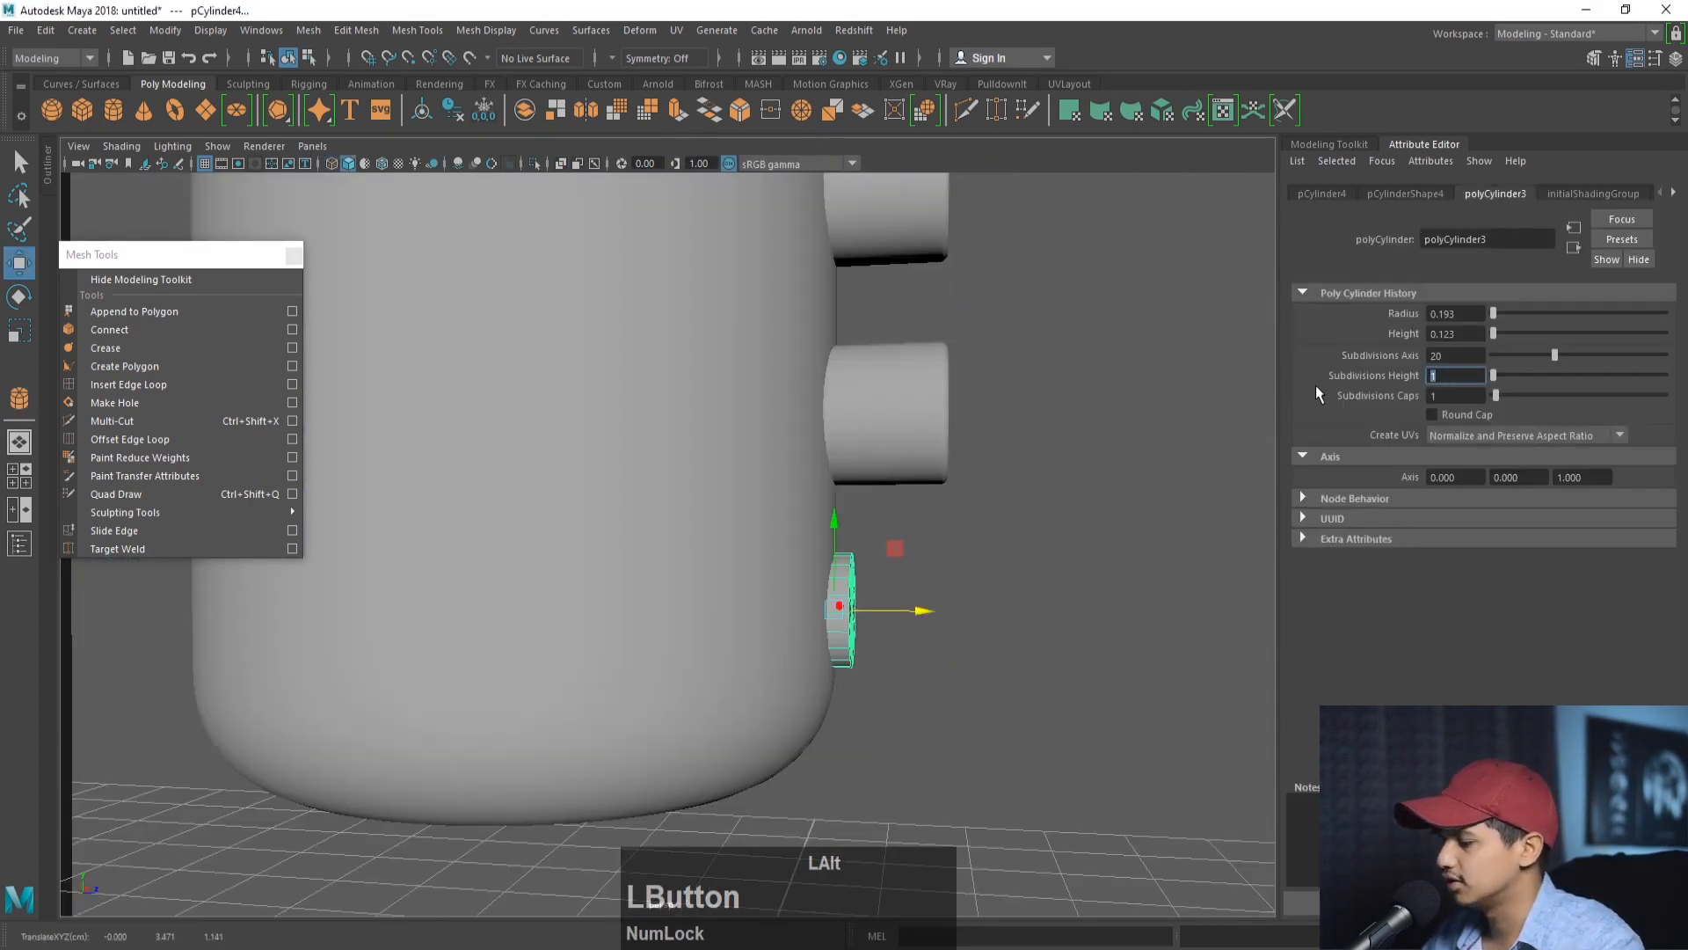
{"action": "type", "text": "3"}
{"action": "key", "text": "Tab"}
{"action": "type", "text": "3"}
{"action": "key", "text": "Return"}
{"action": "right_click_drag", "start_coordinate": [835, 586], "coordinate": [909, 586], "text": "alt"}
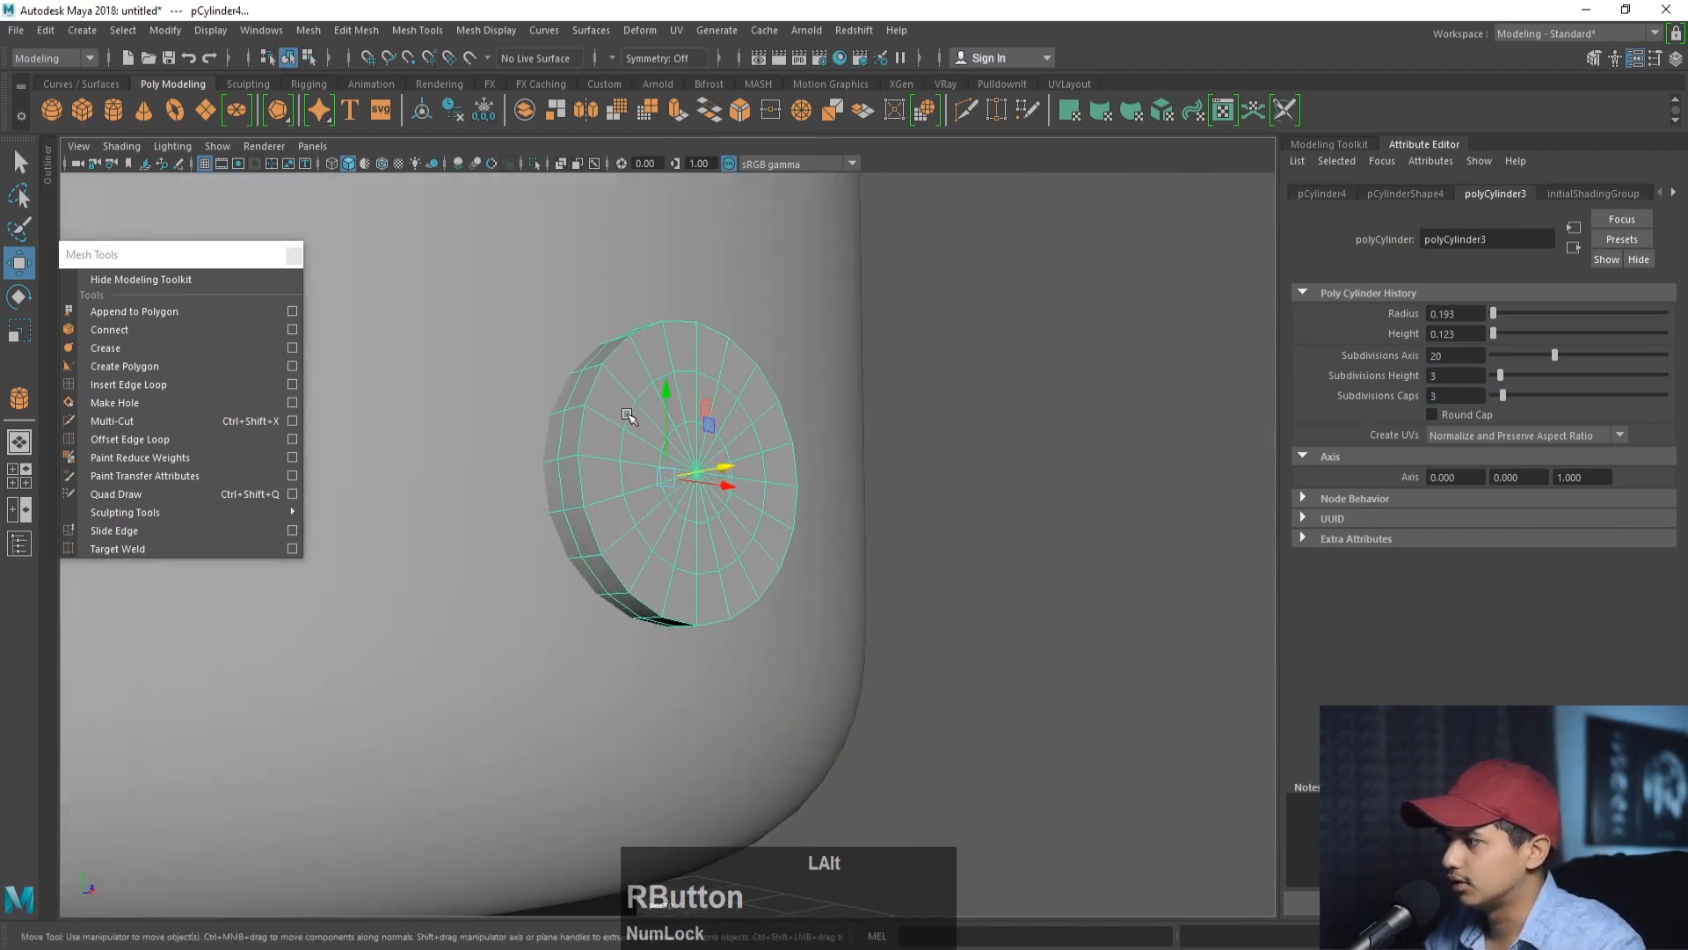
{"action": "right_click_drag", "start_coordinate": [627, 412], "coordinate": [648, 349]}
{"action": "double_click", "coordinate": [645, 391]}
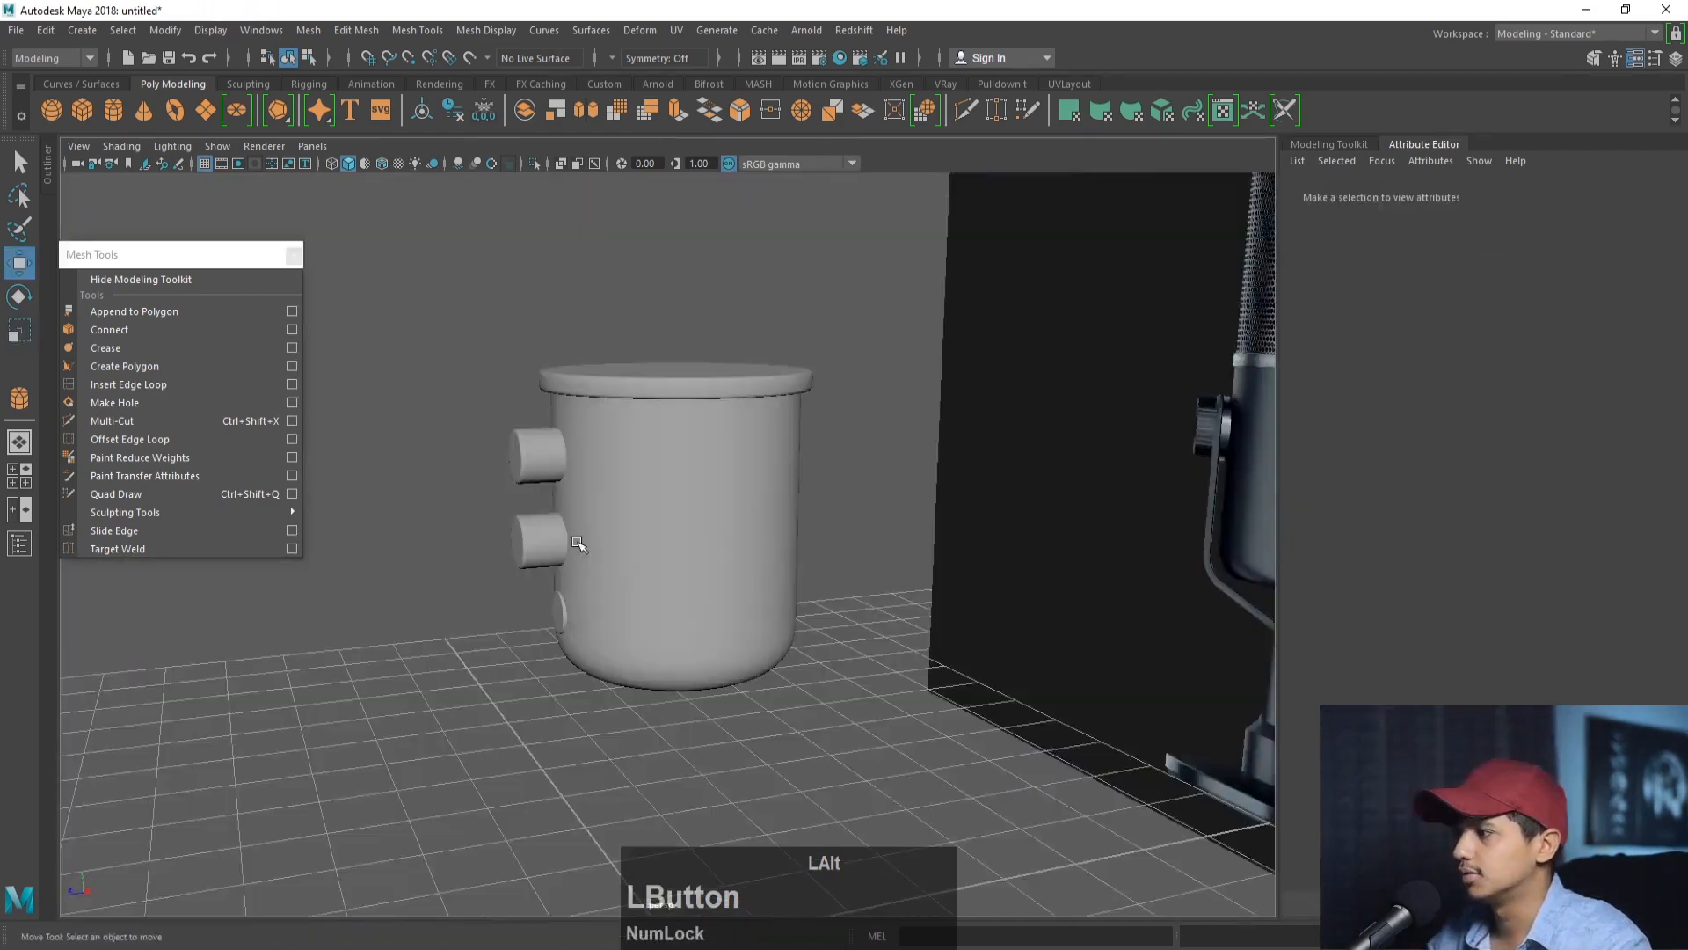
- Draw a cylinder about 0.36 in radius and 0.46 high on the body in side view and place it protruding from the body's side
{"action": "left_click", "coordinate": [631, 511]}
{"action": "left_click_drag", "start_coordinate": [633, 514], "coordinate": [800, 550], "text": "alt"}
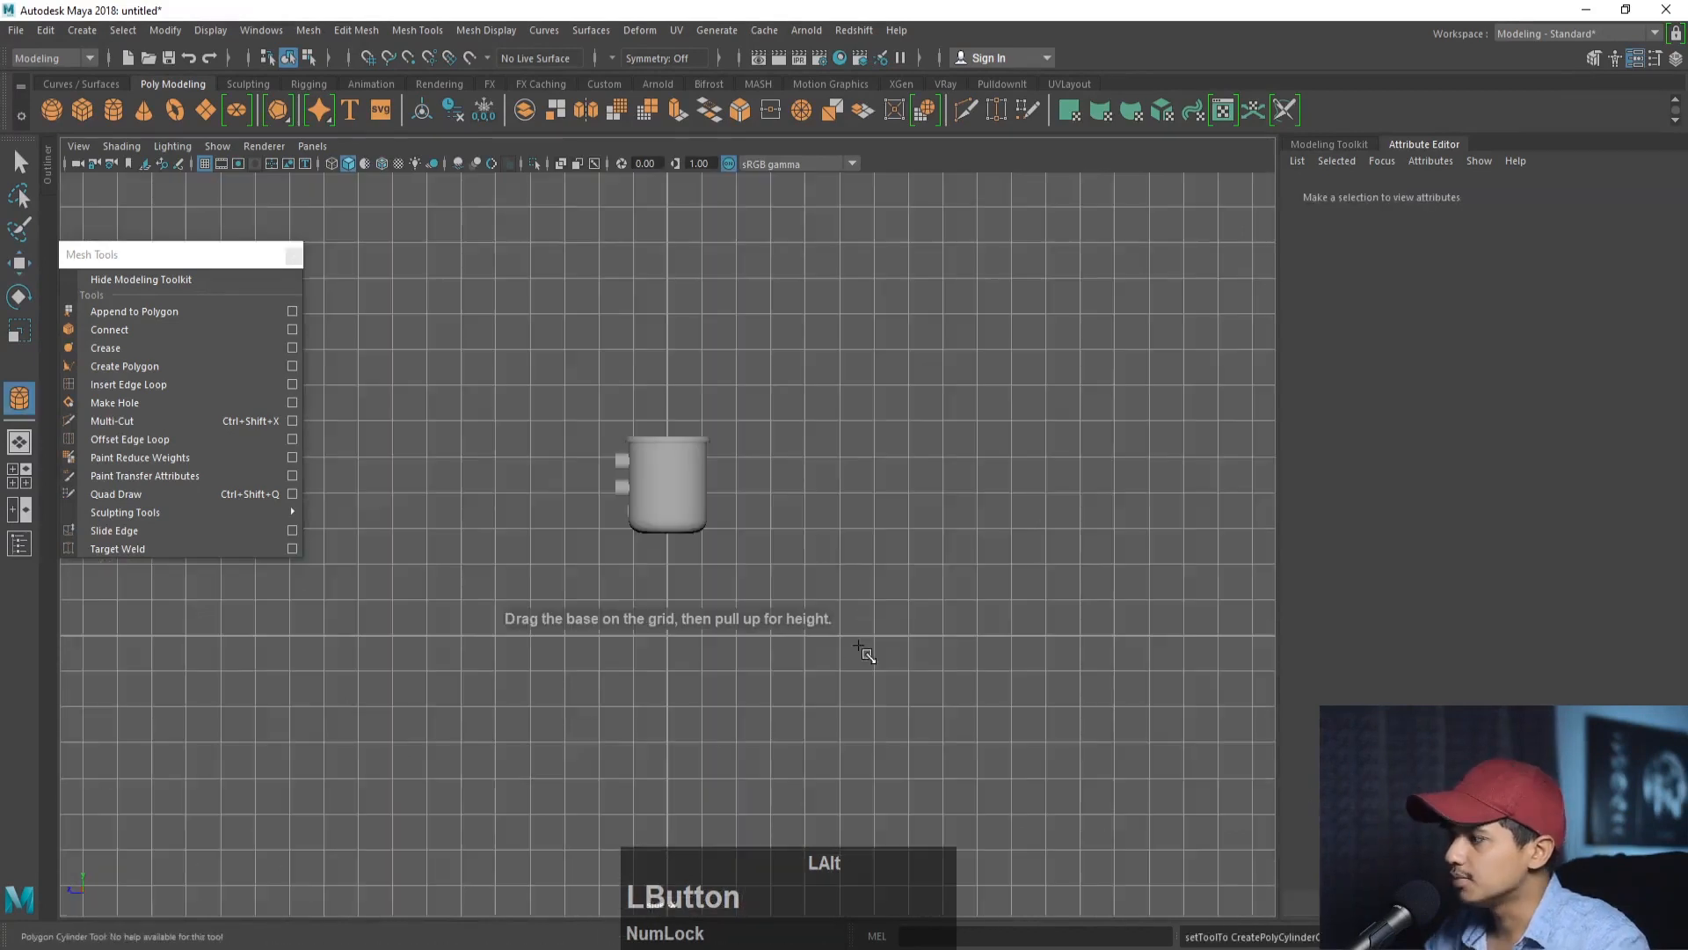
{"action": "right_click_drag", "start_coordinate": [862, 652], "coordinate": [973, 693], "text": "alt"}
{"action": "middle_click_drag", "start_coordinate": [972, 694], "coordinate": [765, 516], "text": "alt"}
{"action": "right_click_drag", "start_coordinate": [765, 516], "coordinate": [956, 629], "text": "alt"}
{"action": "middle_click_drag", "start_coordinate": [728, 342], "coordinate": [690, 393], "text": "alt"}
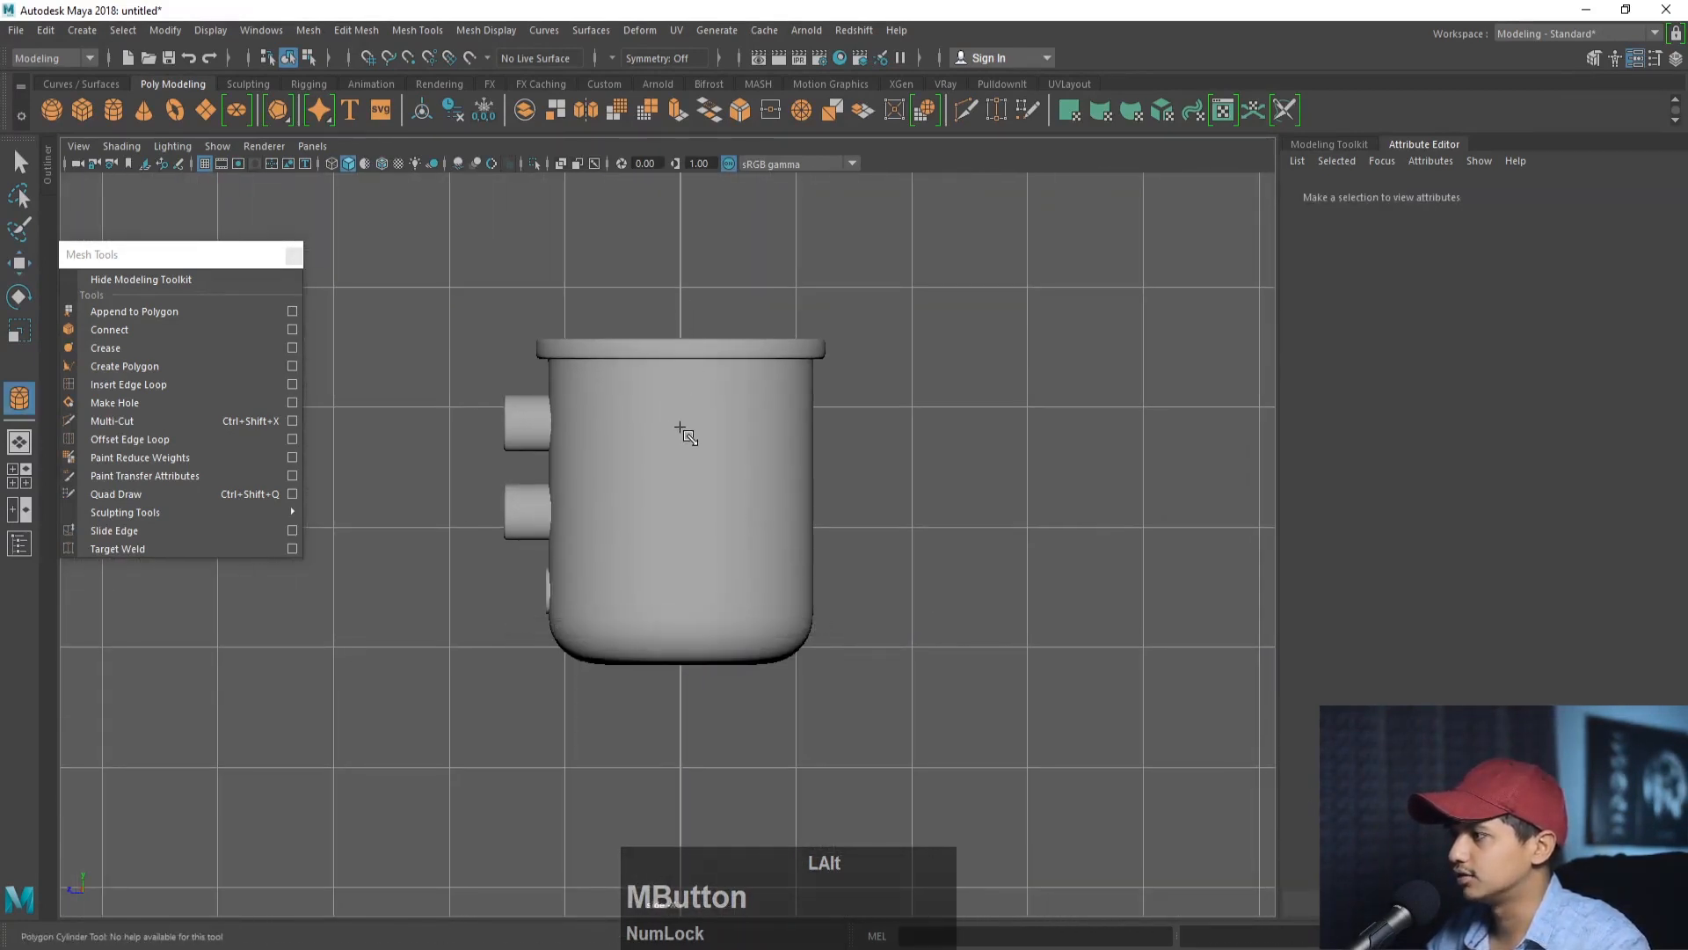
{"action": "left_click", "coordinate": [688, 432]}
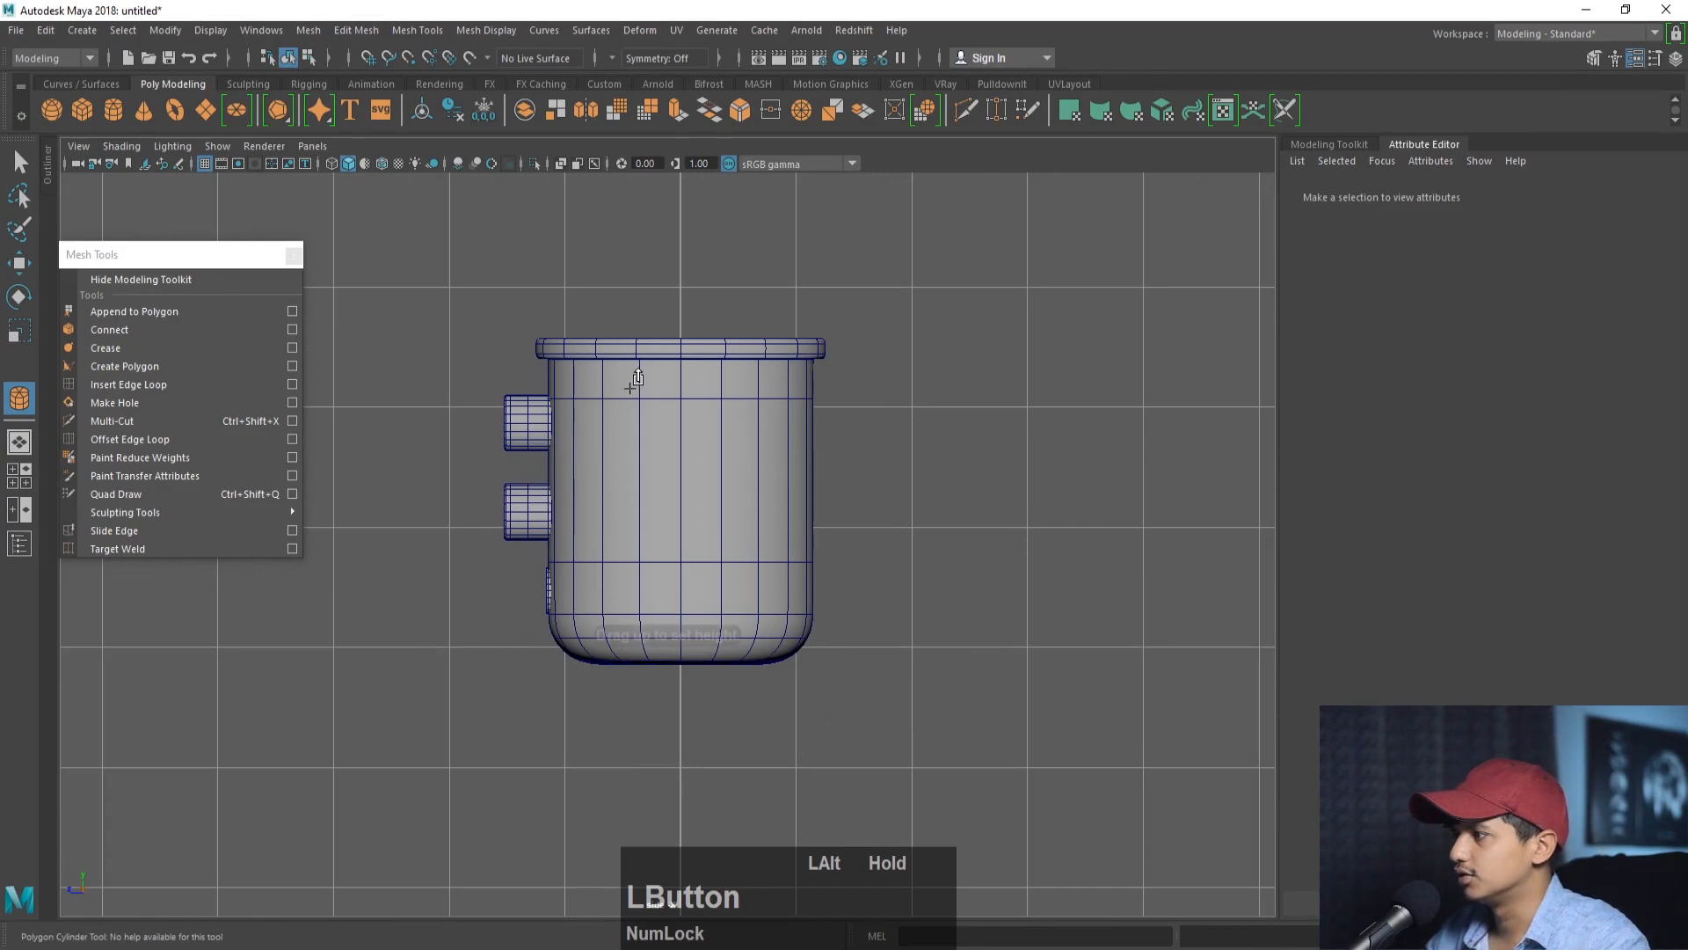
{"action": "key", "text": "space"}
{"action": "middle_click_drag", "start_coordinate": [457, 288], "coordinate": [460, 335], "text": "alt"}
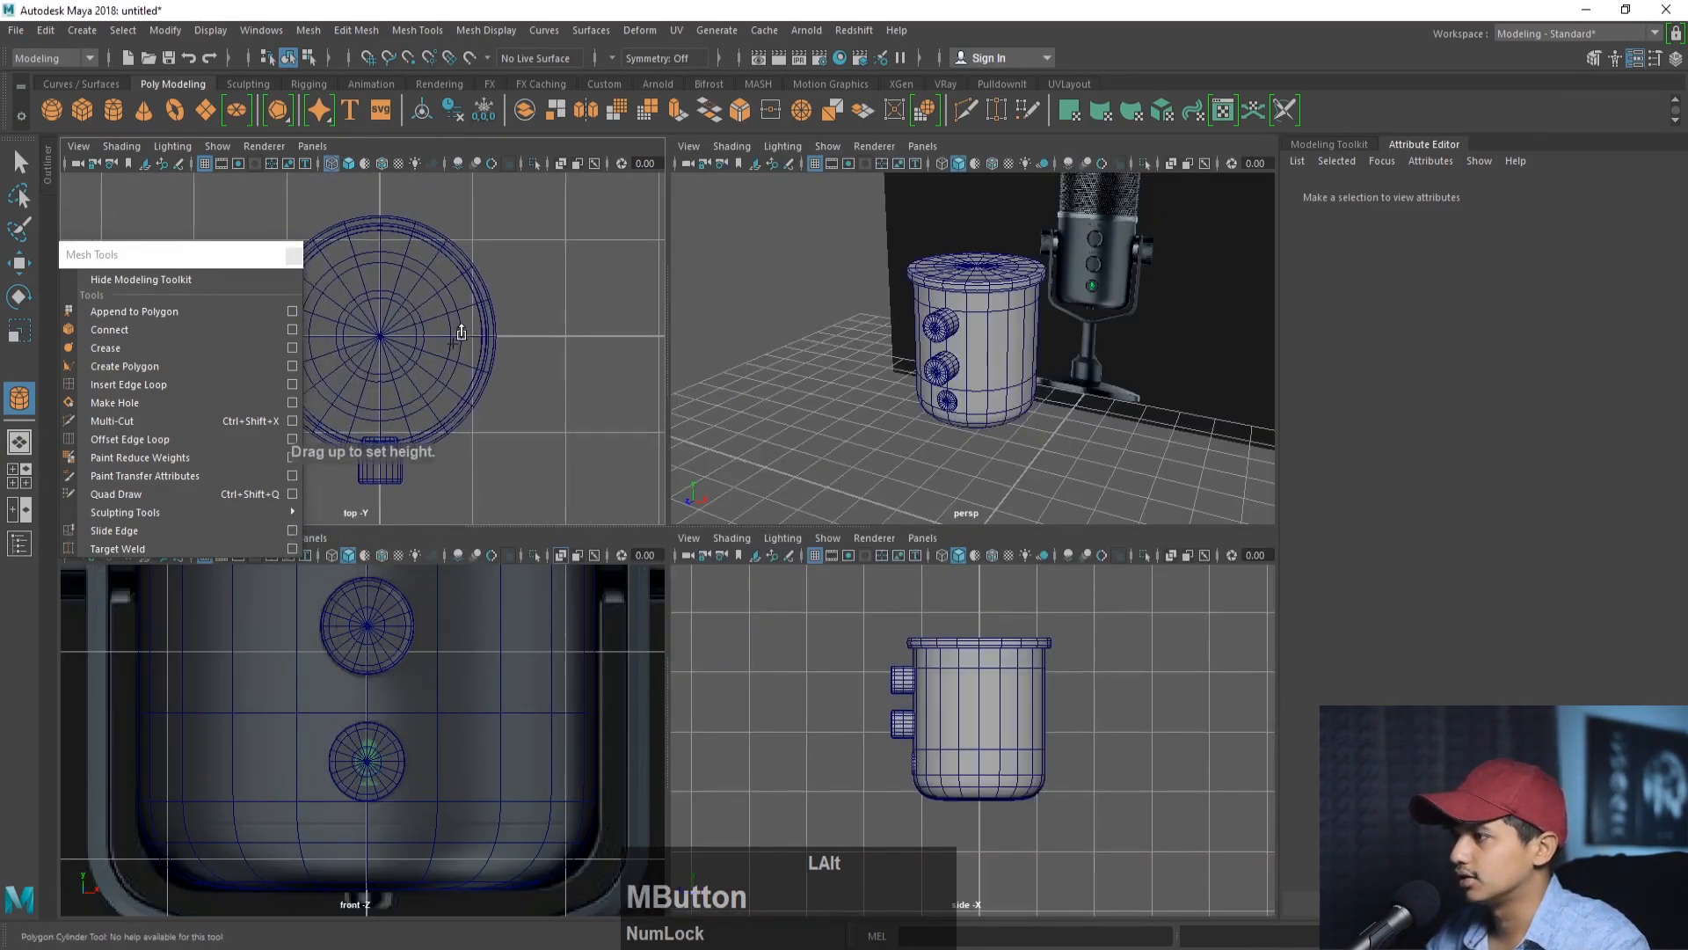
{"action": "left_click_drag", "start_coordinate": [460, 336], "coordinate": [545, 341]}
{"action": "key", "text": "w"}
{"action": "key", "text": "space"}
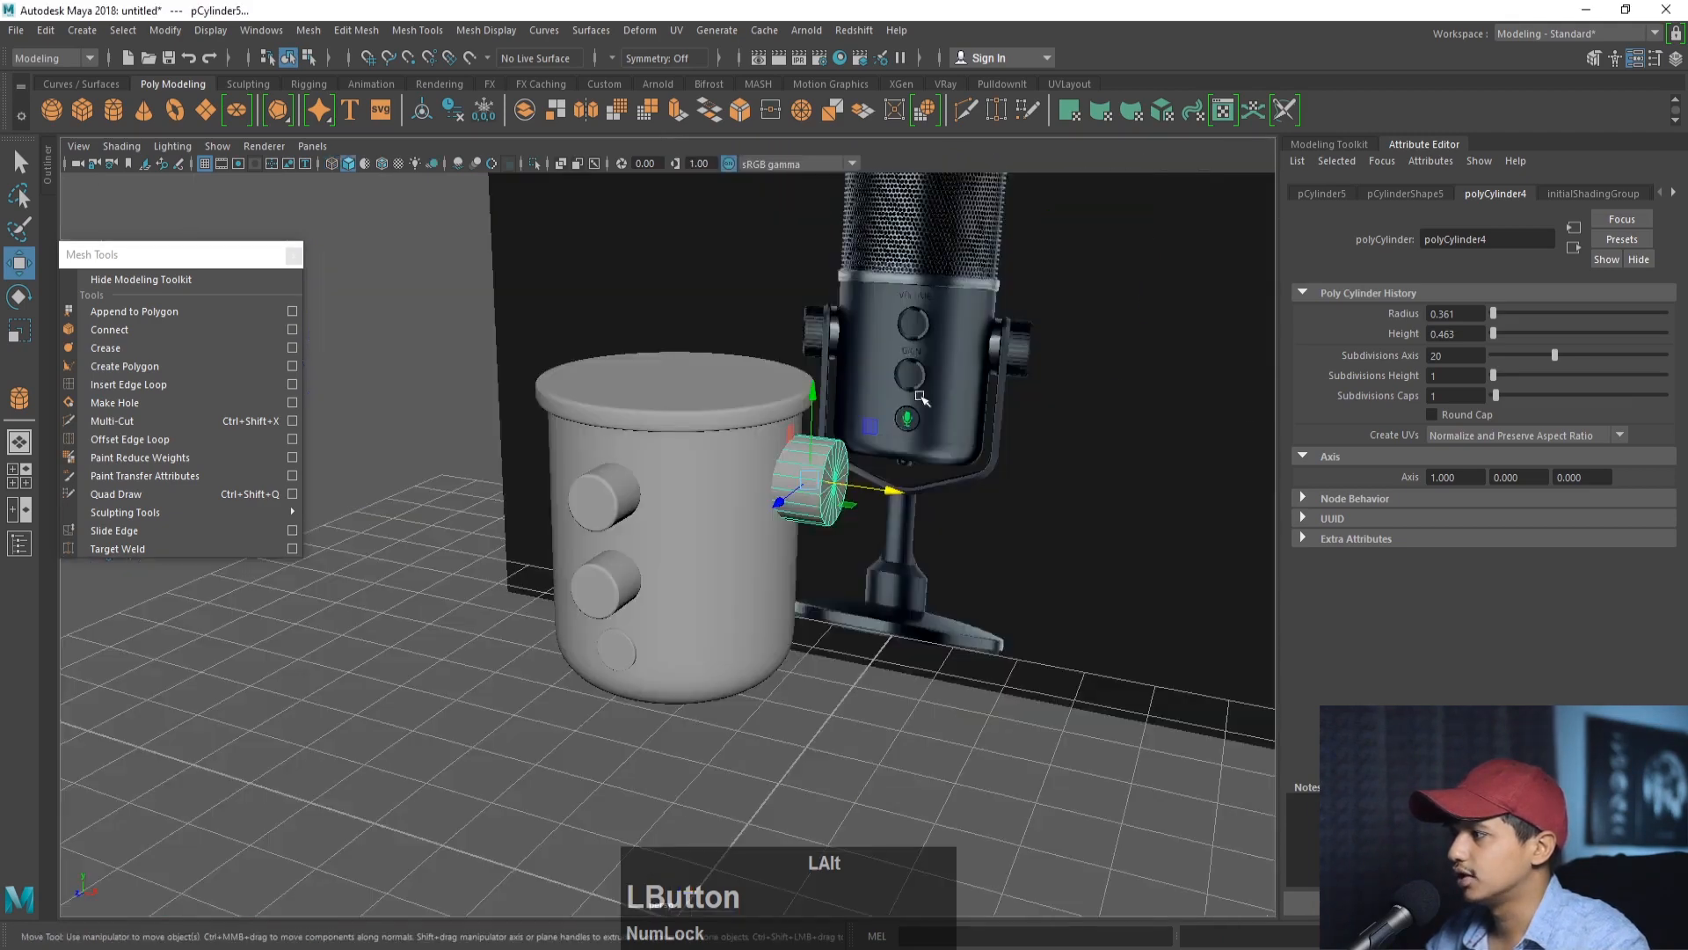
- Align the side cylinder vertically with the side mount of the reference in the front view
{"action": "right_click_drag", "start_coordinate": [756, 439], "coordinate": [835, 487], "text": "alt"}
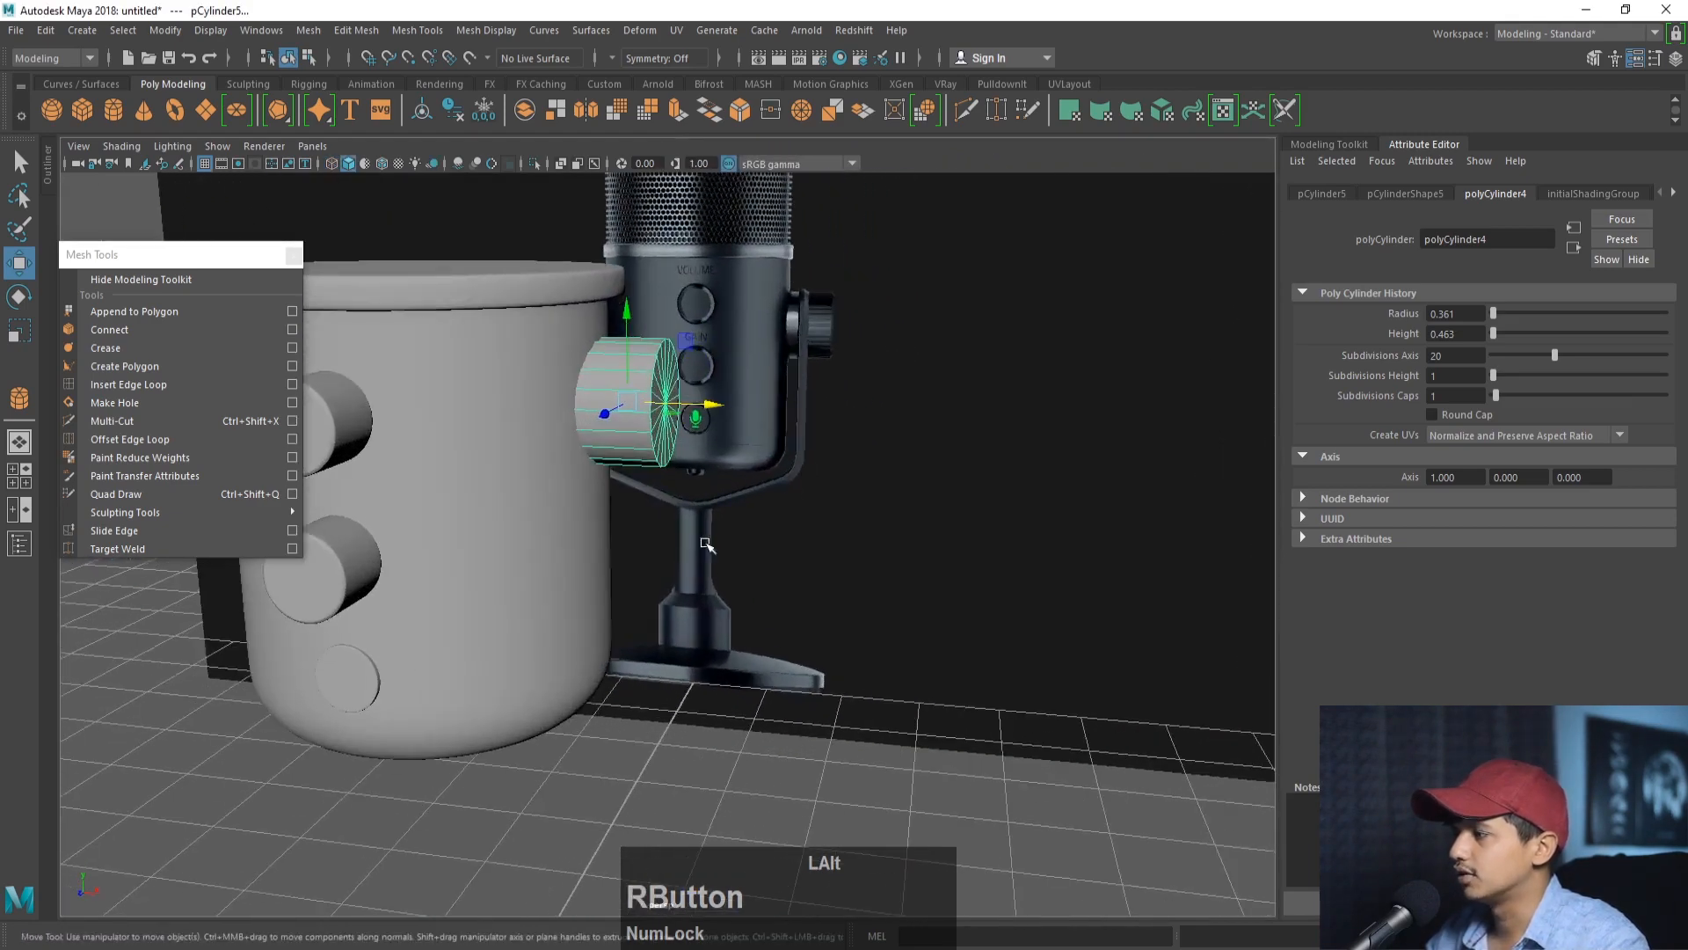
{"action": "left_click_drag", "start_coordinate": [676, 533], "coordinate": [714, 534], "text": "alt"}
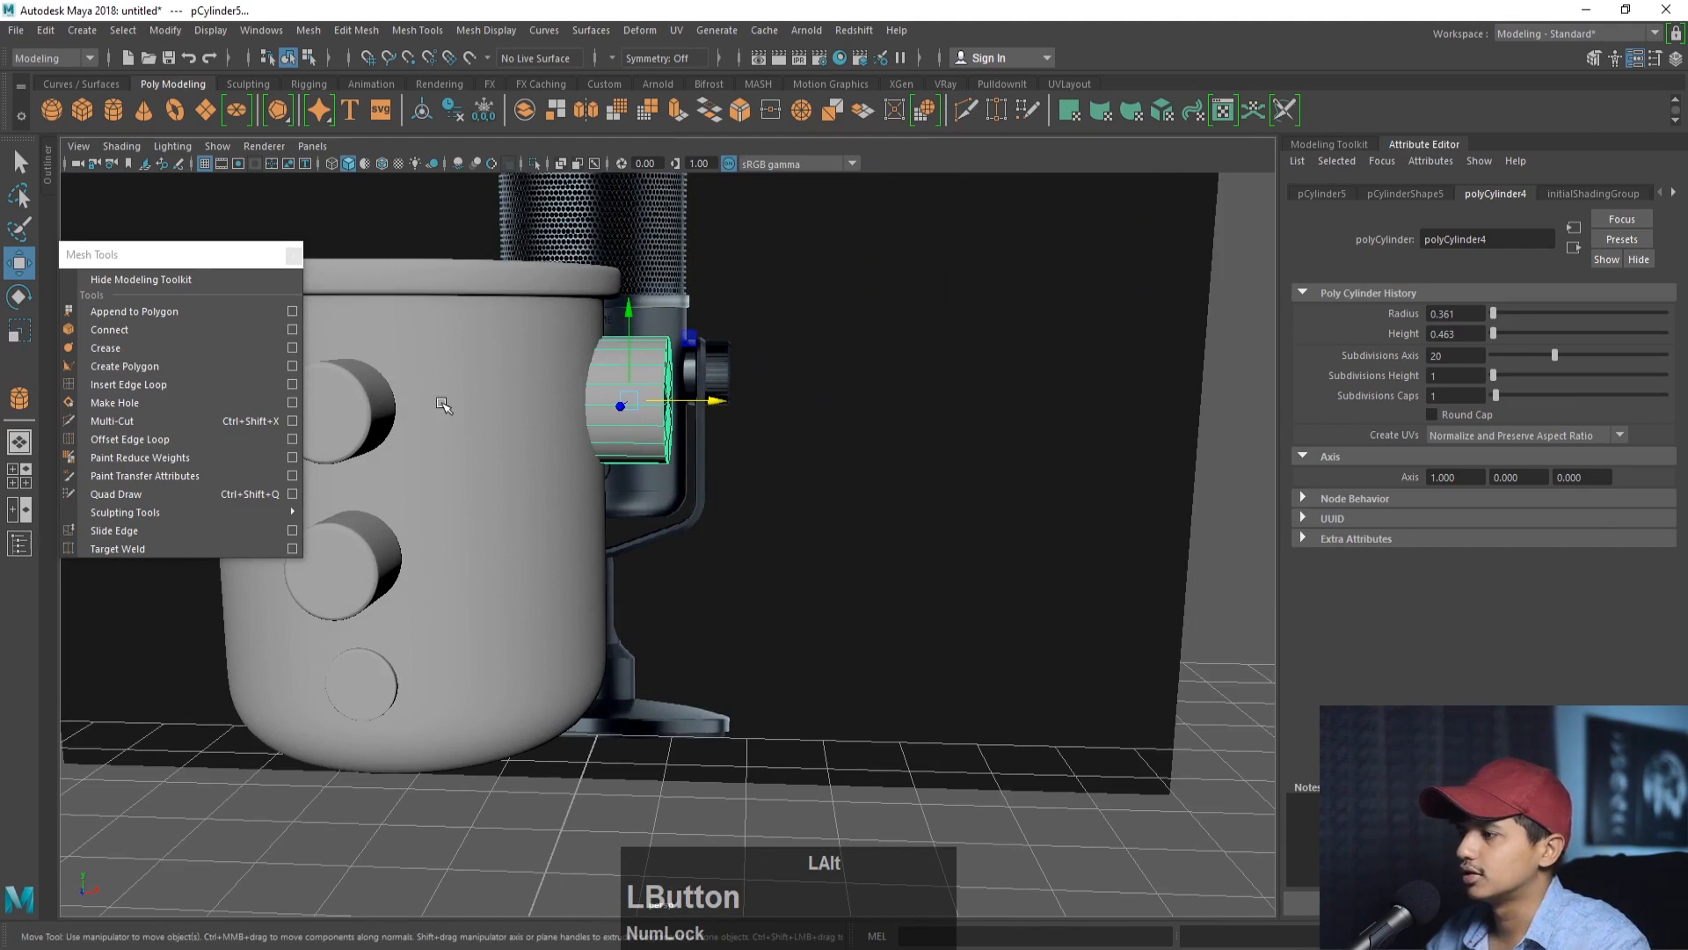
{"action": "middle_click_drag", "start_coordinate": [443, 405], "coordinate": [609, 442], "text": "alt"}
{"action": "key", "text": "space"}
{"action": "key", "text": "space"}
{"action": "middle_click_drag", "start_coordinate": [603, 587], "coordinate": [382, 754], "text": "alt"}
{"action": "middle_click_drag", "start_coordinate": [593, 513], "coordinate": [349, 702], "text": "alt"}
{"action": "right_click_drag", "start_coordinate": [606, 568], "coordinate": [668, 568], "text": "alt"}
{"action": "middle_click_drag", "start_coordinate": [668, 569], "coordinate": [642, 605], "text": "alt"}
{"action": "left_click_drag", "start_coordinate": [723, 332], "coordinate": [729, 424]}
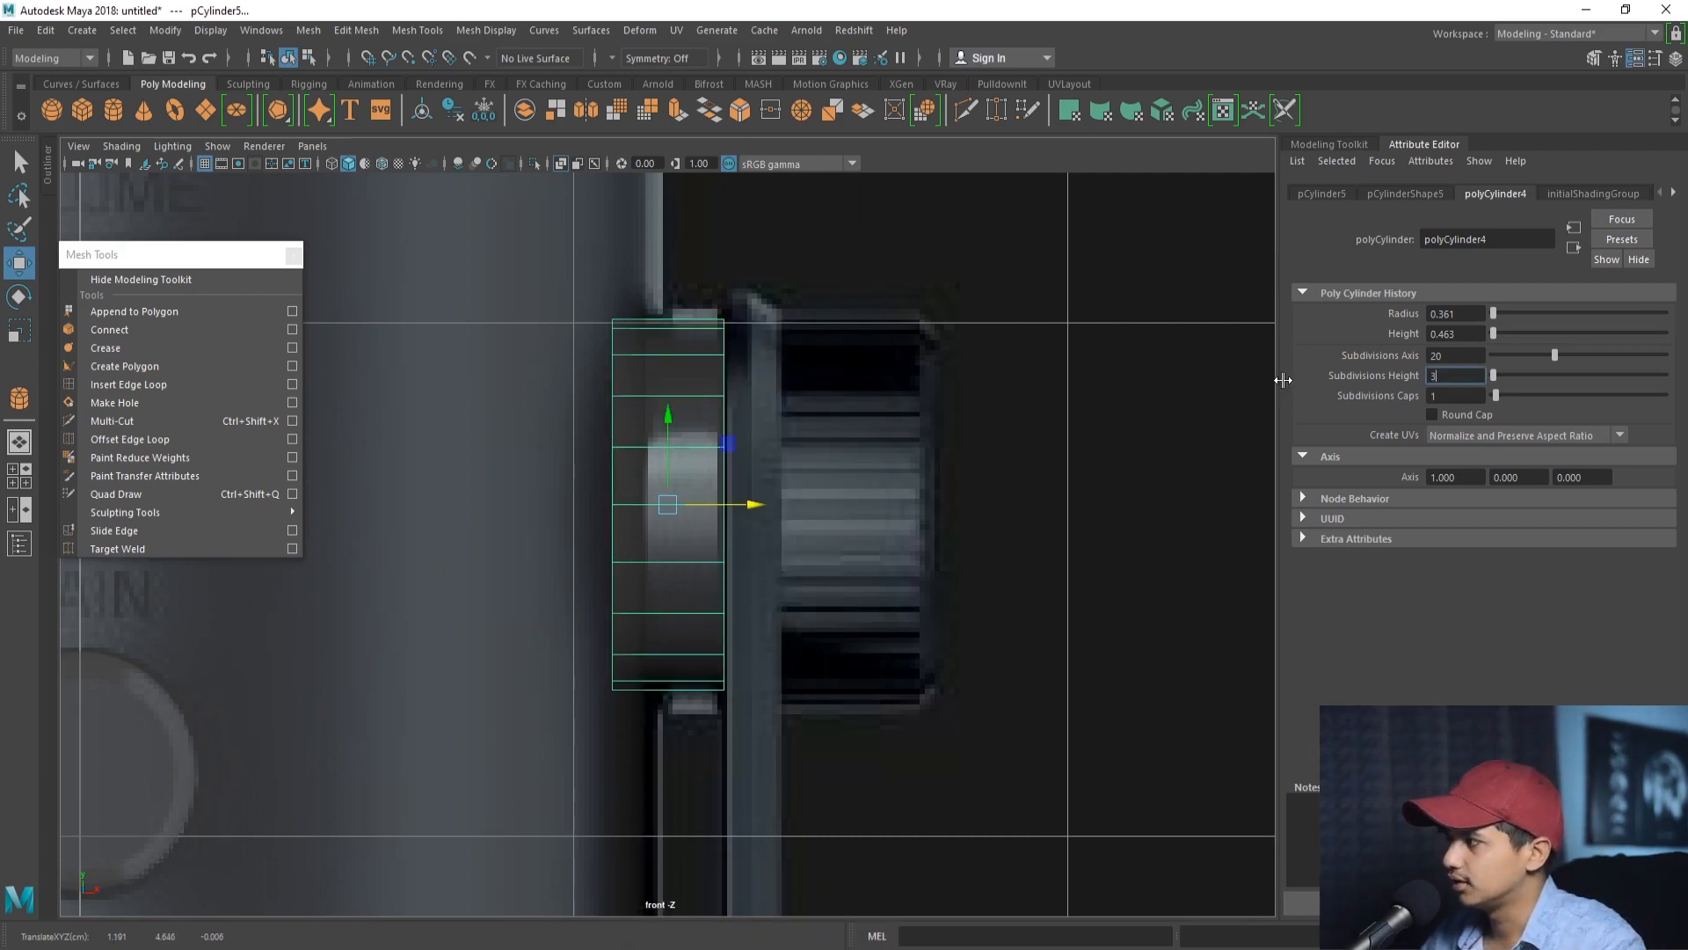
- Set the side cylinder's height and cap subdivisions to 3 and duplicate it, spacing the two cylinders apart sideways
{"action": "key", "text": "Tab"}
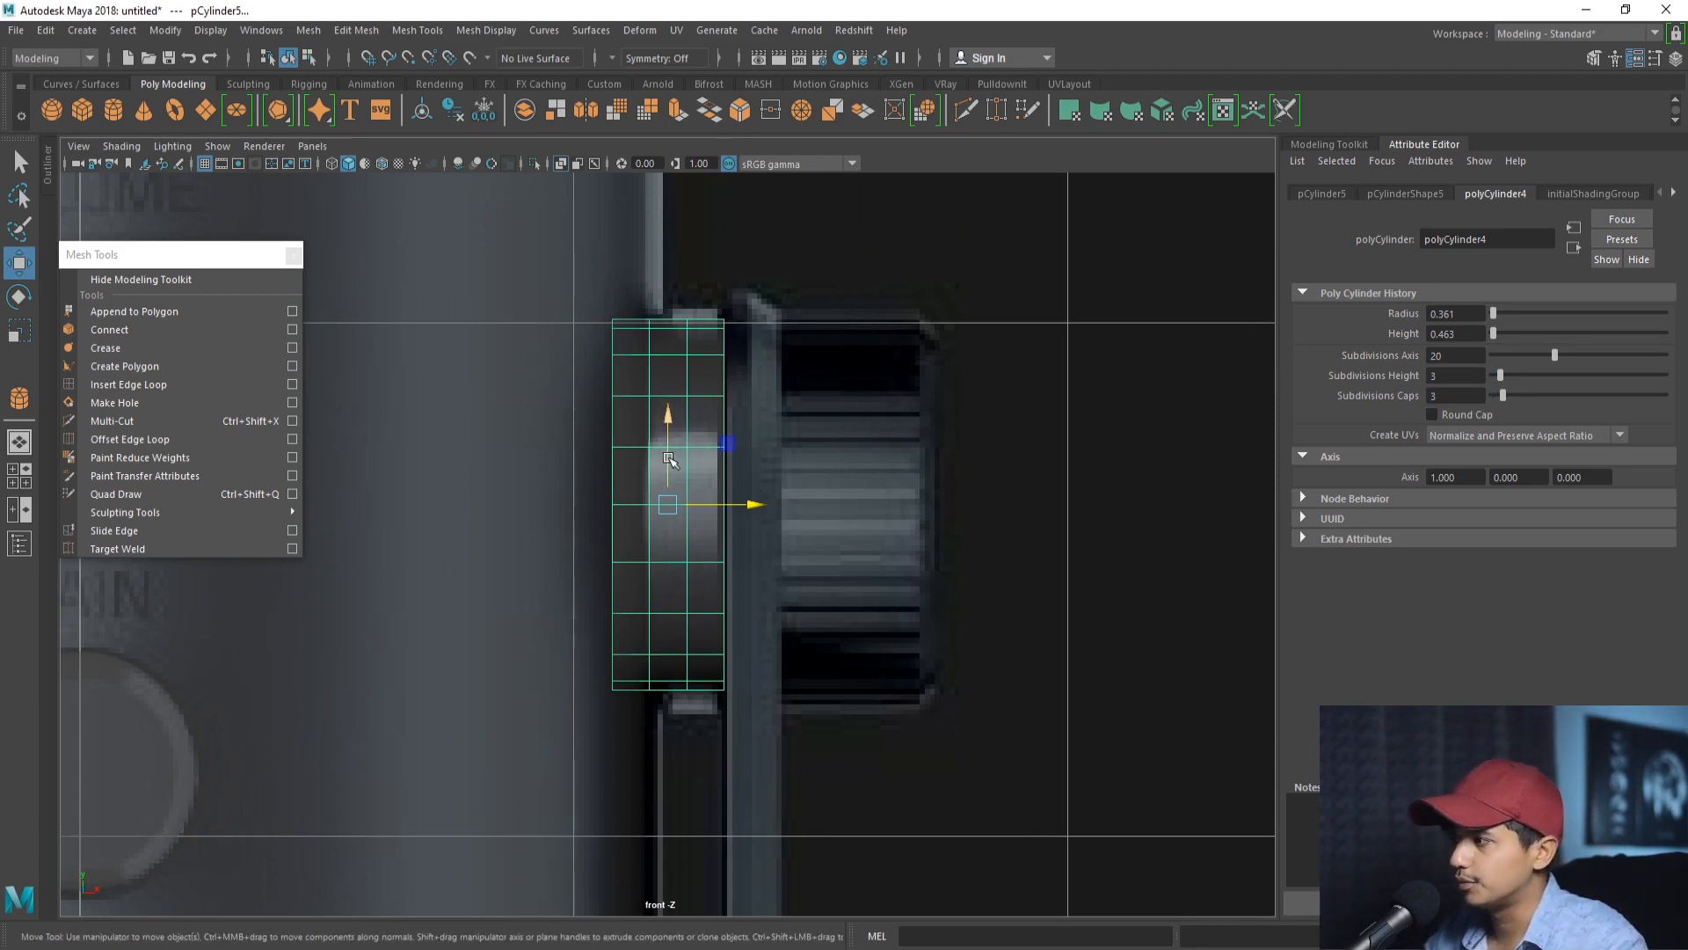
{"action": "key", "text": "ctrl+d"}
{"action": "left_click_drag", "start_coordinate": [730, 503], "coordinate": [1140, 505]}
- Spread the inner side cylinder's two middle edge loops apart towards its rims and turn on its smooth display
{"action": "right_click_drag", "start_coordinate": [684, 421], "coordinate": [688, 363]}
{"action": "double_click", "coordinate": [677, 370]}
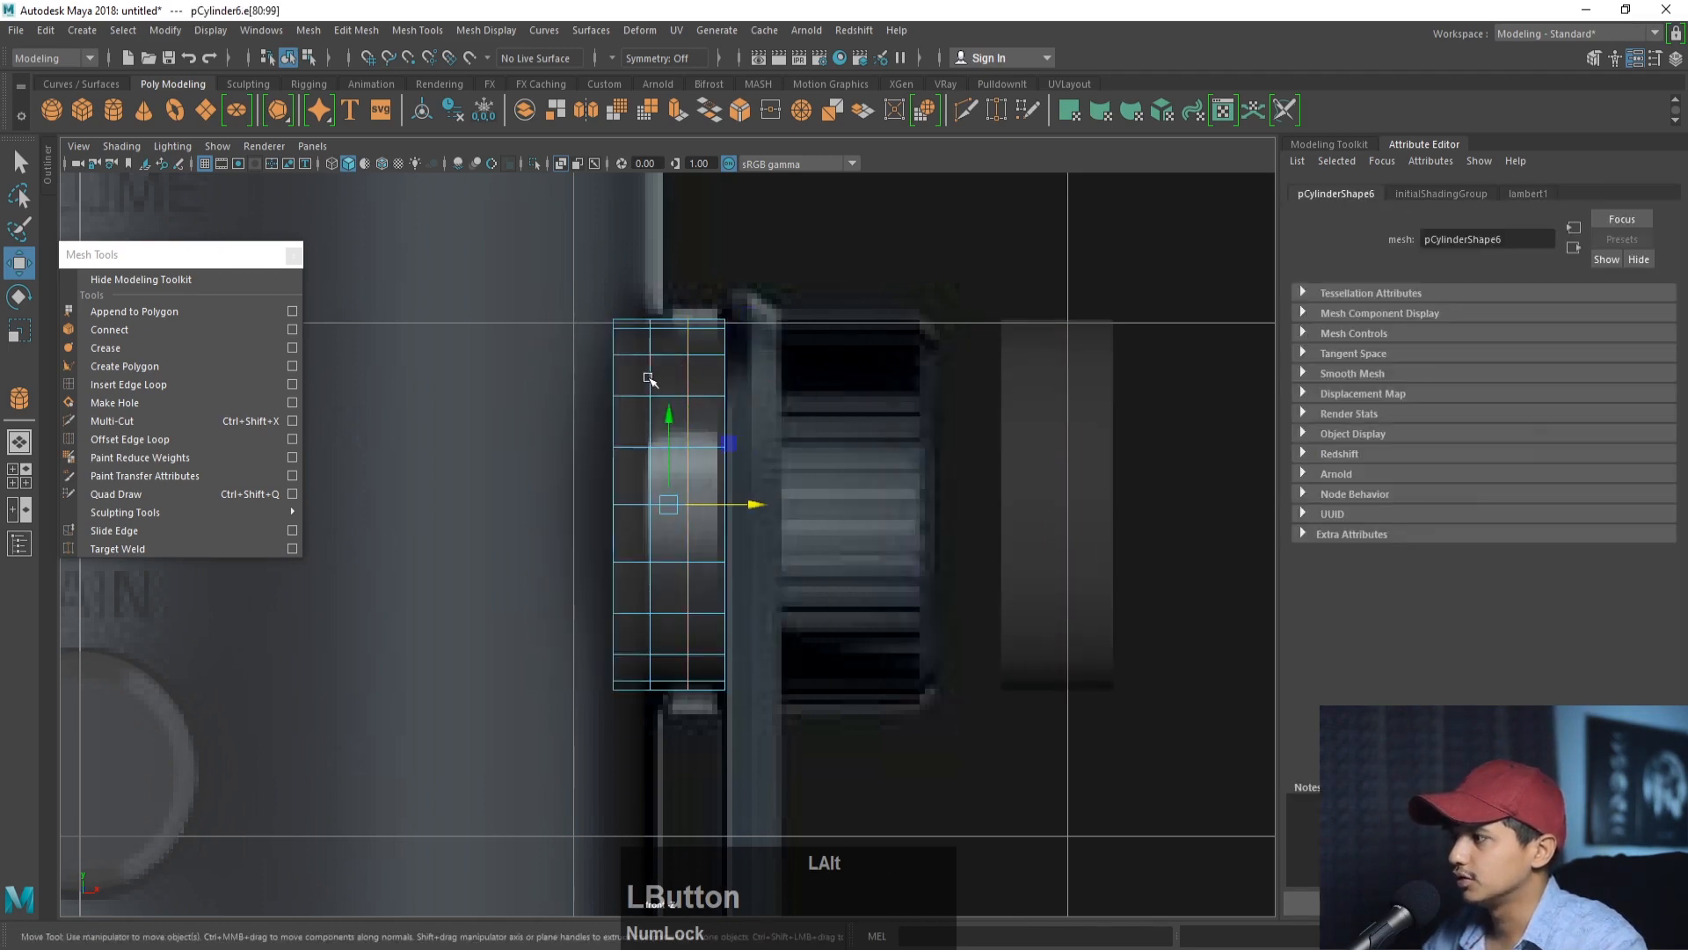
{"action": "key", "text": "r"}
{"action": "left_click_drag", "start_coordinate": [754, 504], "coordinate": [871, 501]}
{"action": "key", "text": "3"}
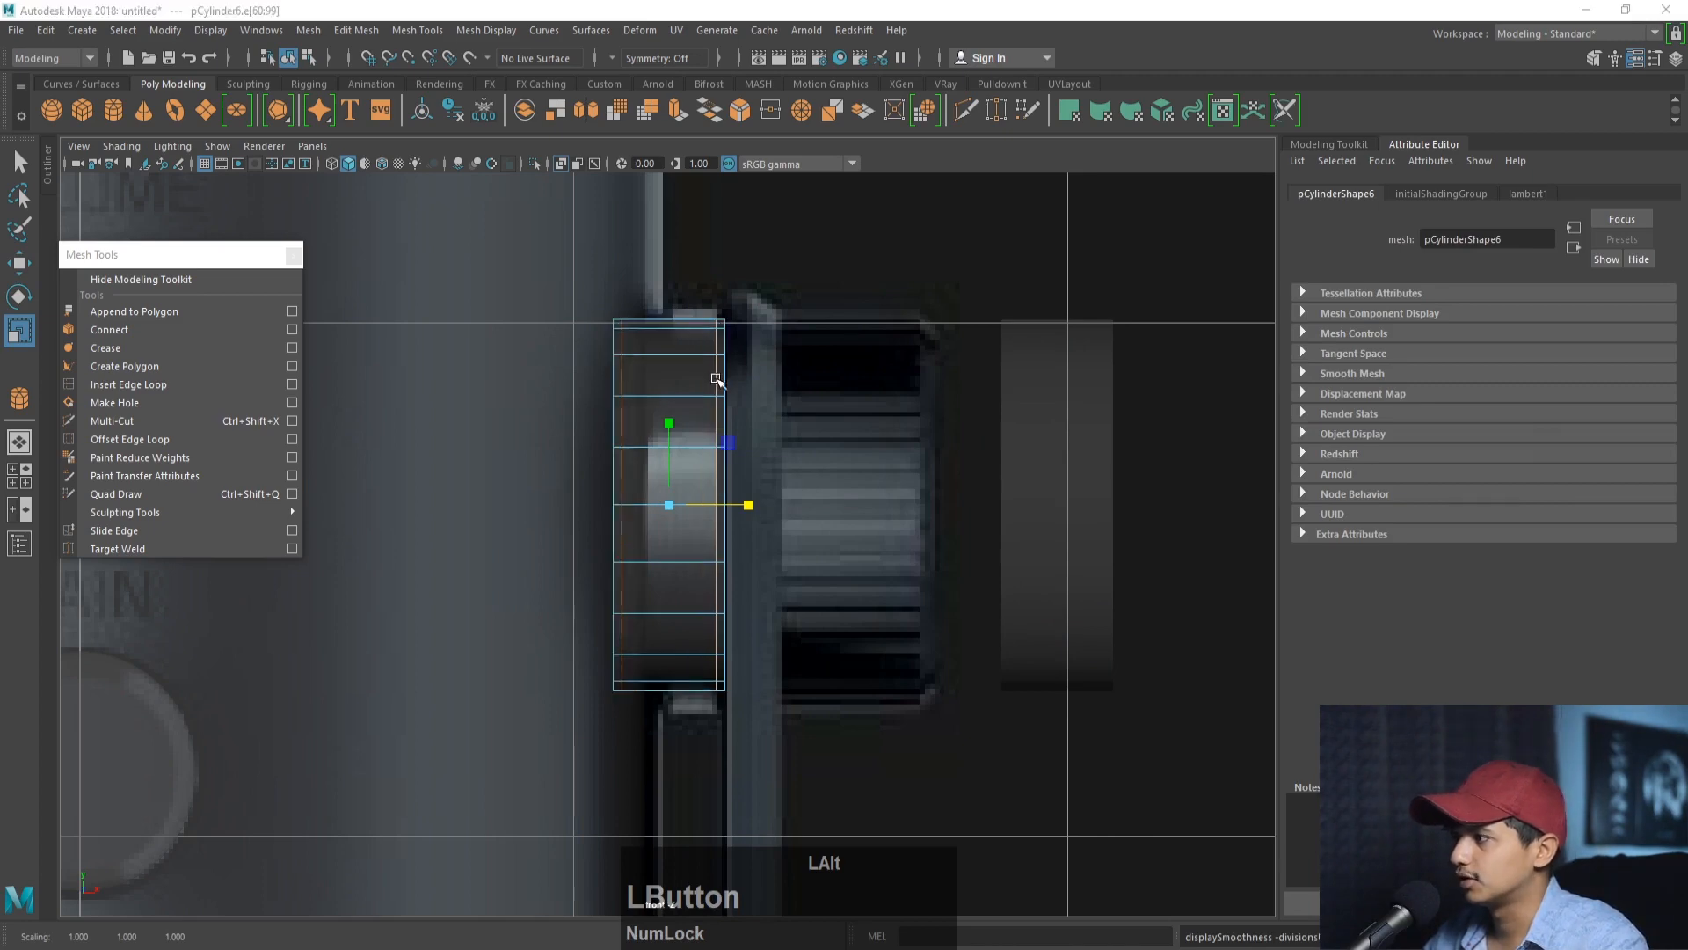
- Set the outer side cylinder's axis subdivisions to 30
{"action": "key", "text": "space"}
{"action": "left_click", "coordinate": [1127, 278]}
{"action": "key", "text": "space"}
{"action": "key", "text": "w"}
{"action": "left_click_drag", "start_coordinate": [1002, 519], "coordinate": [888, 562], "text": "alt"}
{"action": "right_click_drag", "start_coordinate": [888, 562], "coordinate": [924, 577], "text": "alt"}
{"action": "middle_click_drag", "start_coordinate": [924, 577], "coordinate": [708, 435], "text": "alt"}
{"action": "right_click_drag", "start_coordinate": [707, 435], "coordinate": [721, 437], "text": "alt"}
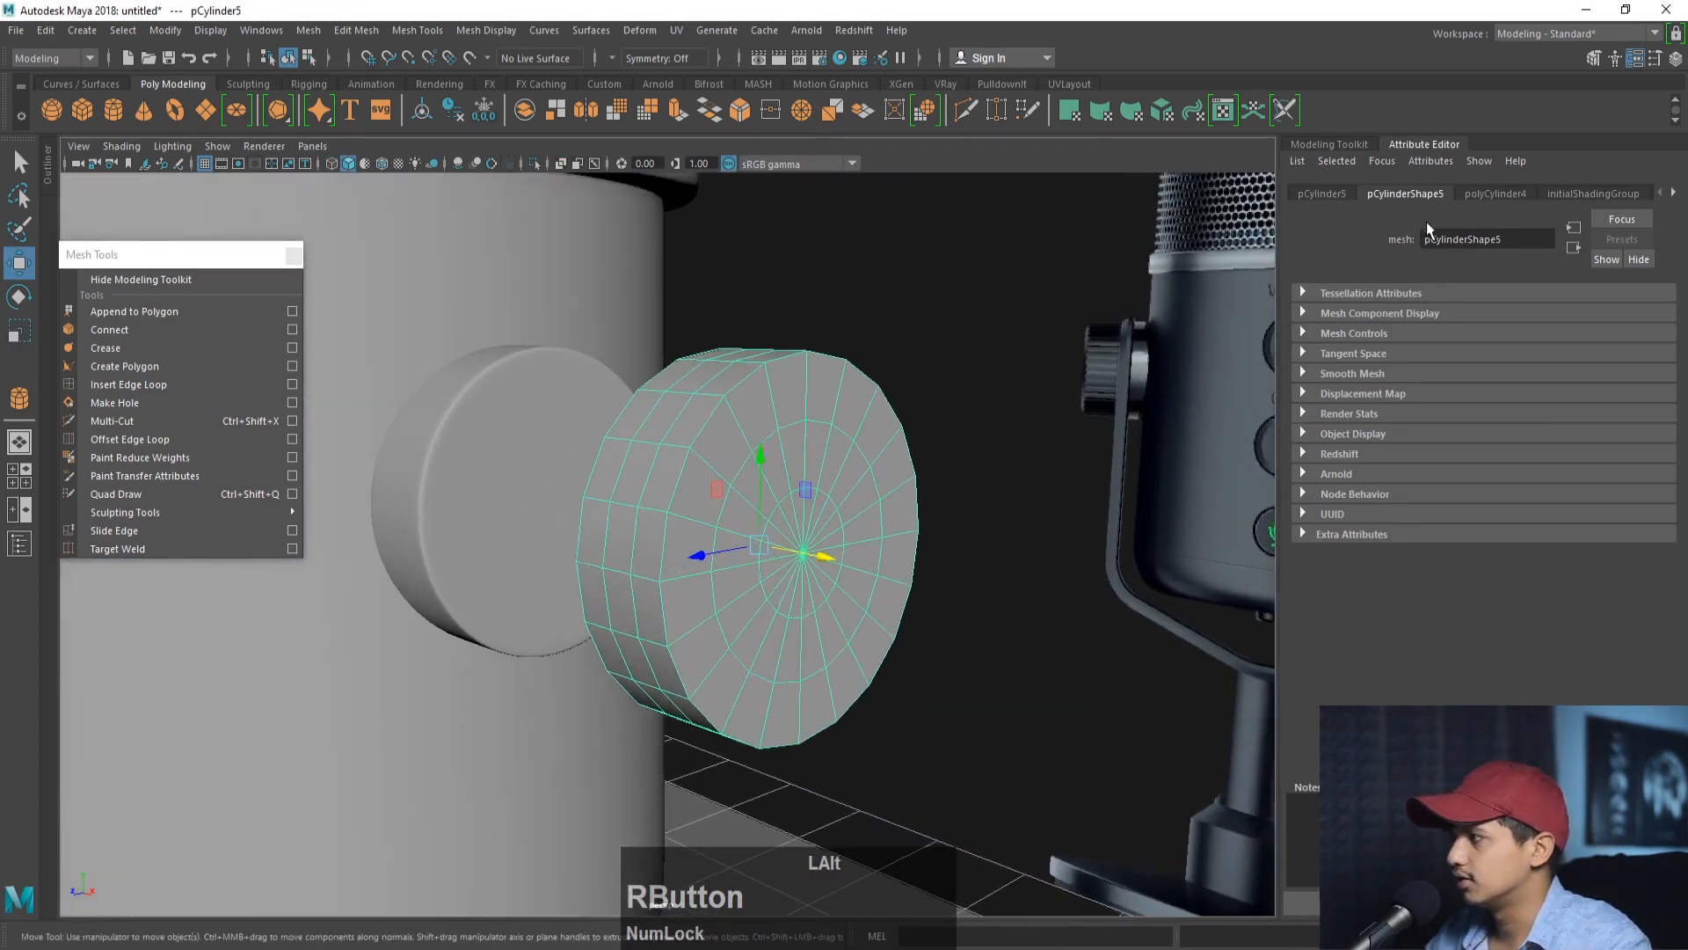
{"action": "left_click", "coordinate": [1483, 194]}
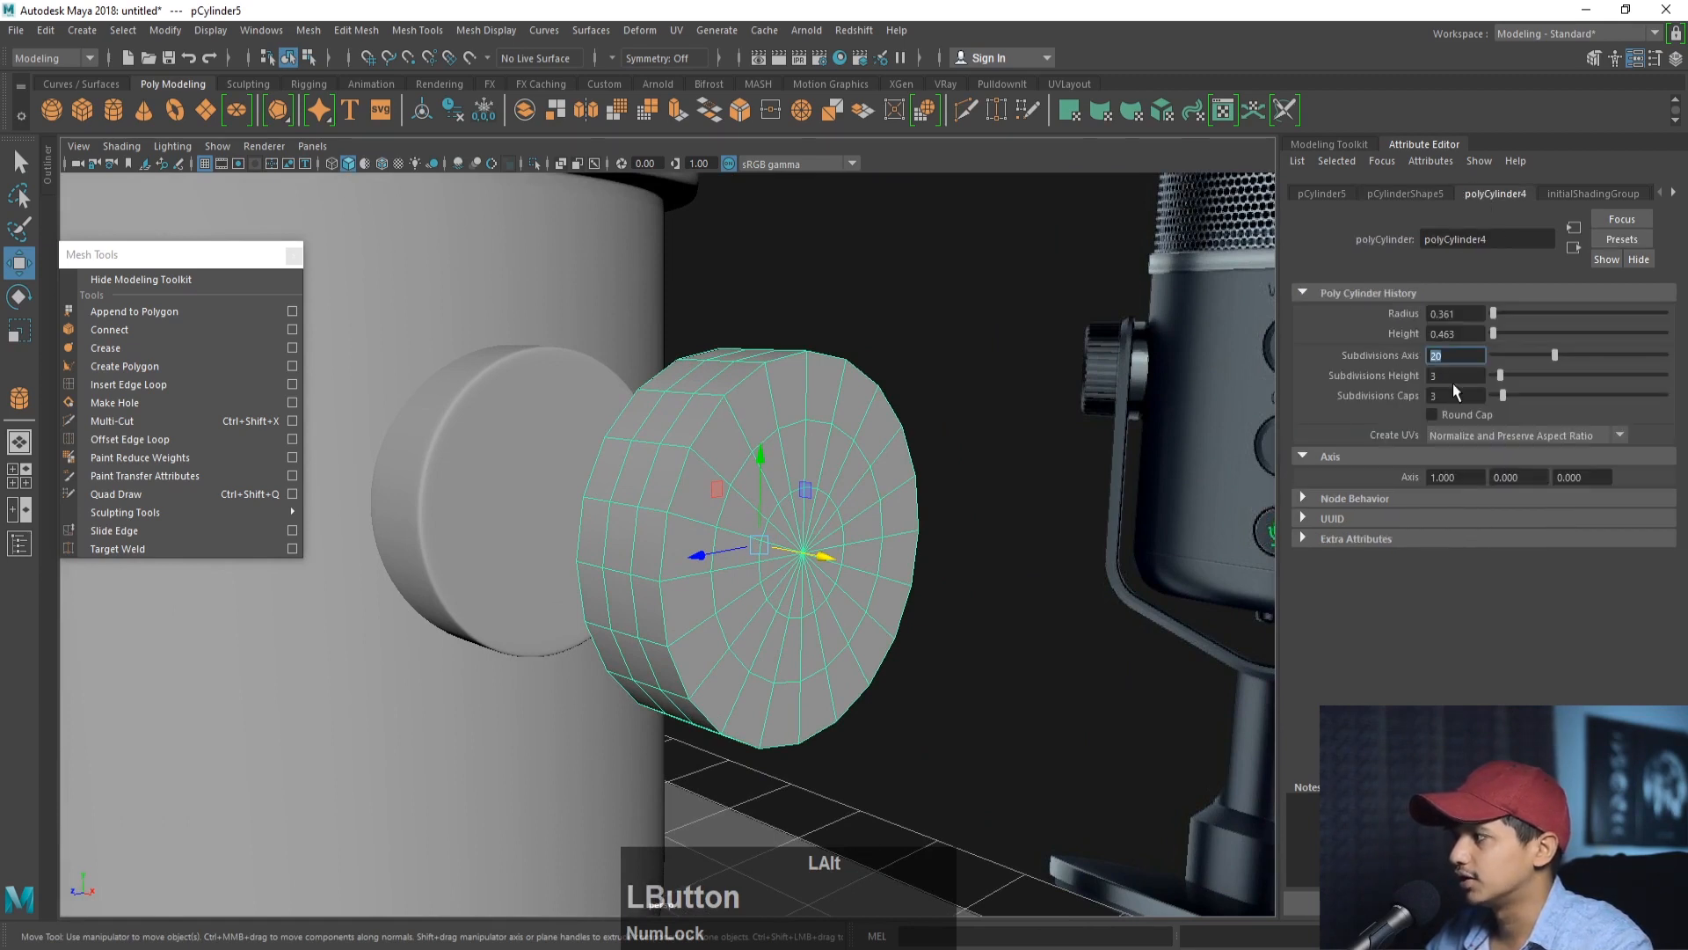
{"action": "left_click", "coordinate": [1464, 359]}
{"action": "type", "text": "30"}
{"action": "key", "text": "Return"}
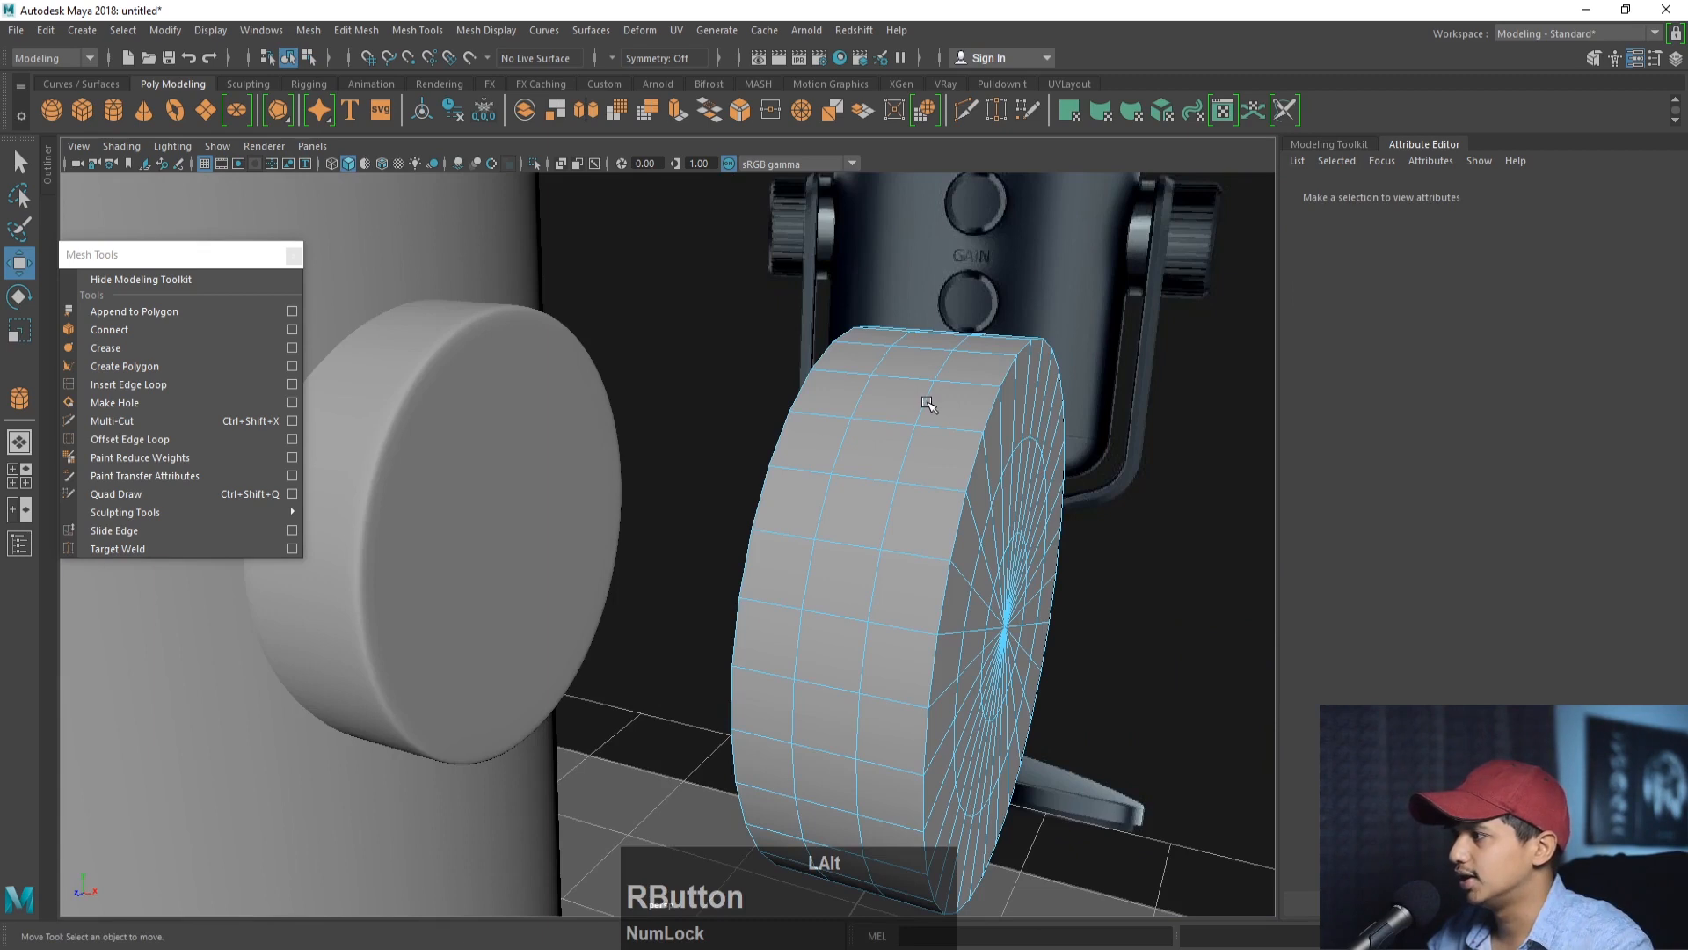
- Spread the outer side cylinder's two middle edge loops apart towards its rims
{"action": "double_click", "coordinate": [927, 404]}
{"action": "left_click", "coordinate": [854, 404], "text": "shift"}
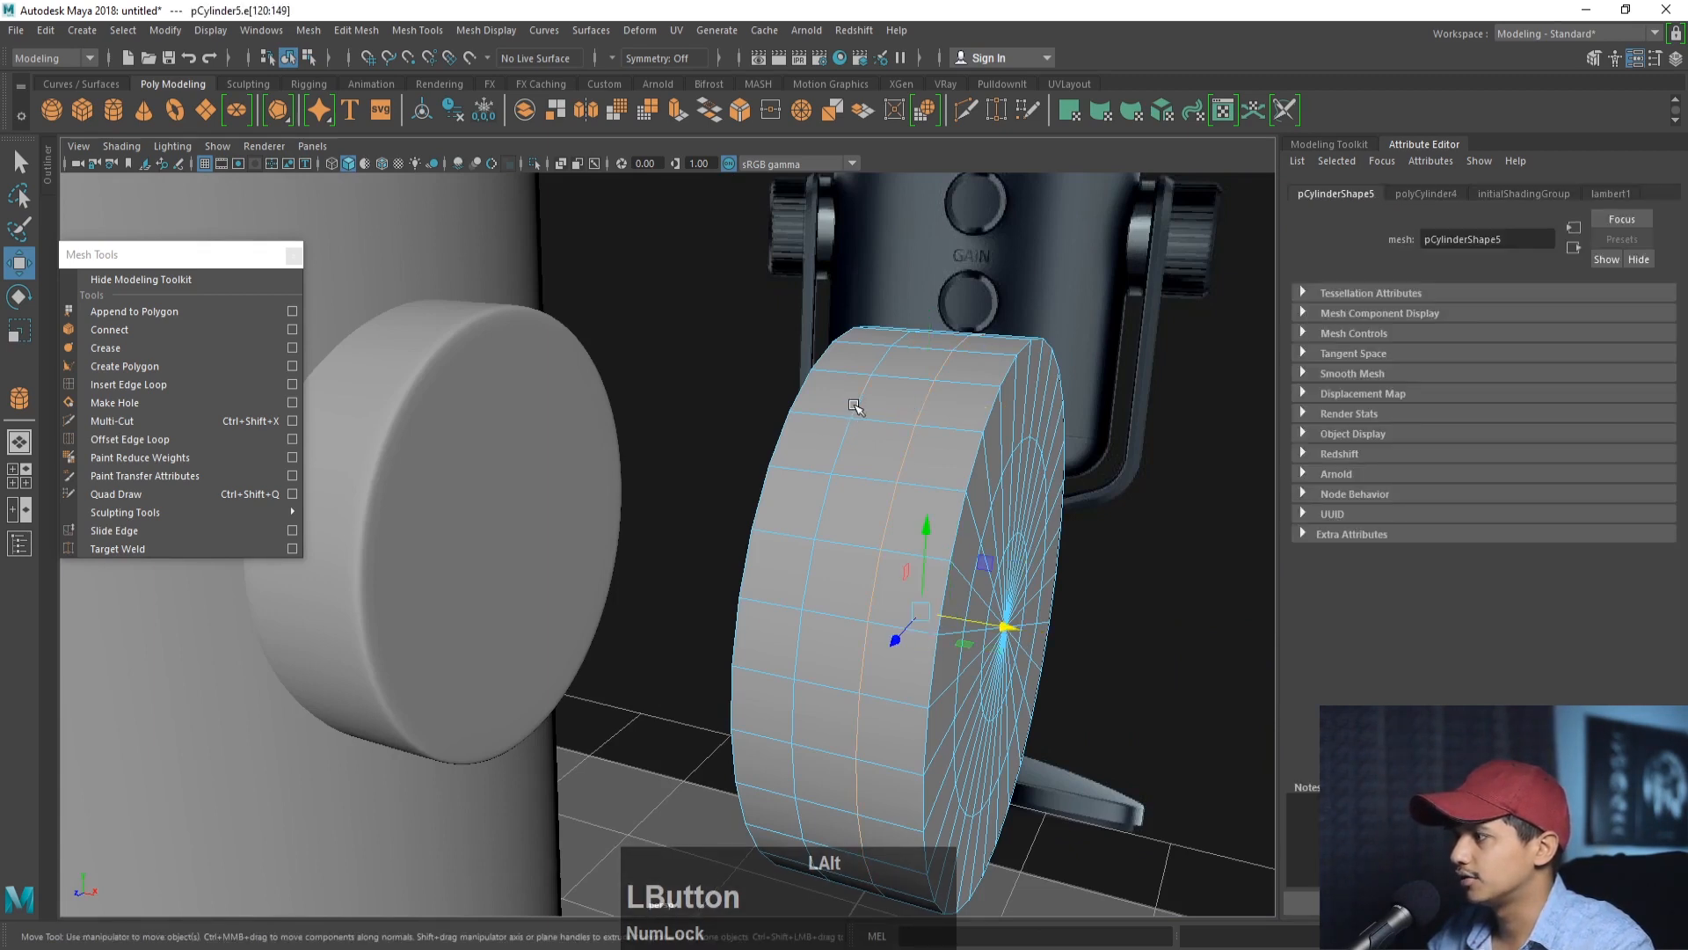
{"action": "key", "text": "r"}
{"action": "left_click_drag", "start_coordinate": [990, 618], "coordinate": [1129, 633]}
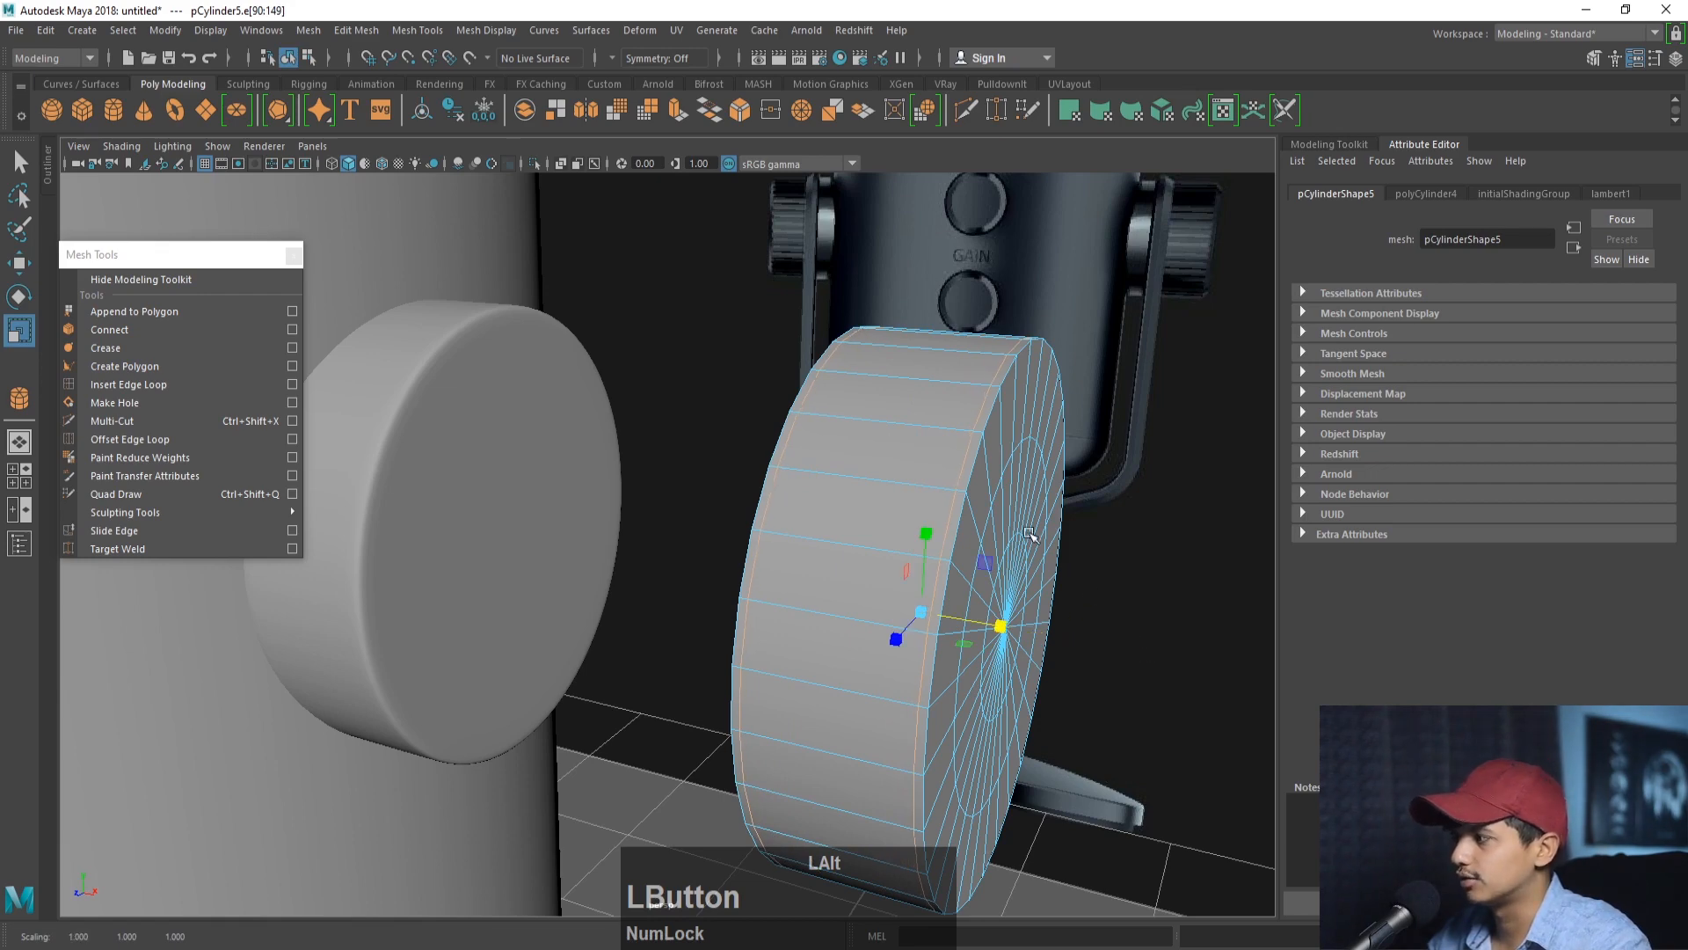
- Scale the outer side cylinder's outer cap edge loop up until it sits close to the rim
{"action": "left_click_drag", "start_coordinate": [1028, 533], "coordinate": [768, 431], "text": "alt"}
{"action": "double_click", "coordinate": [777, 433]}
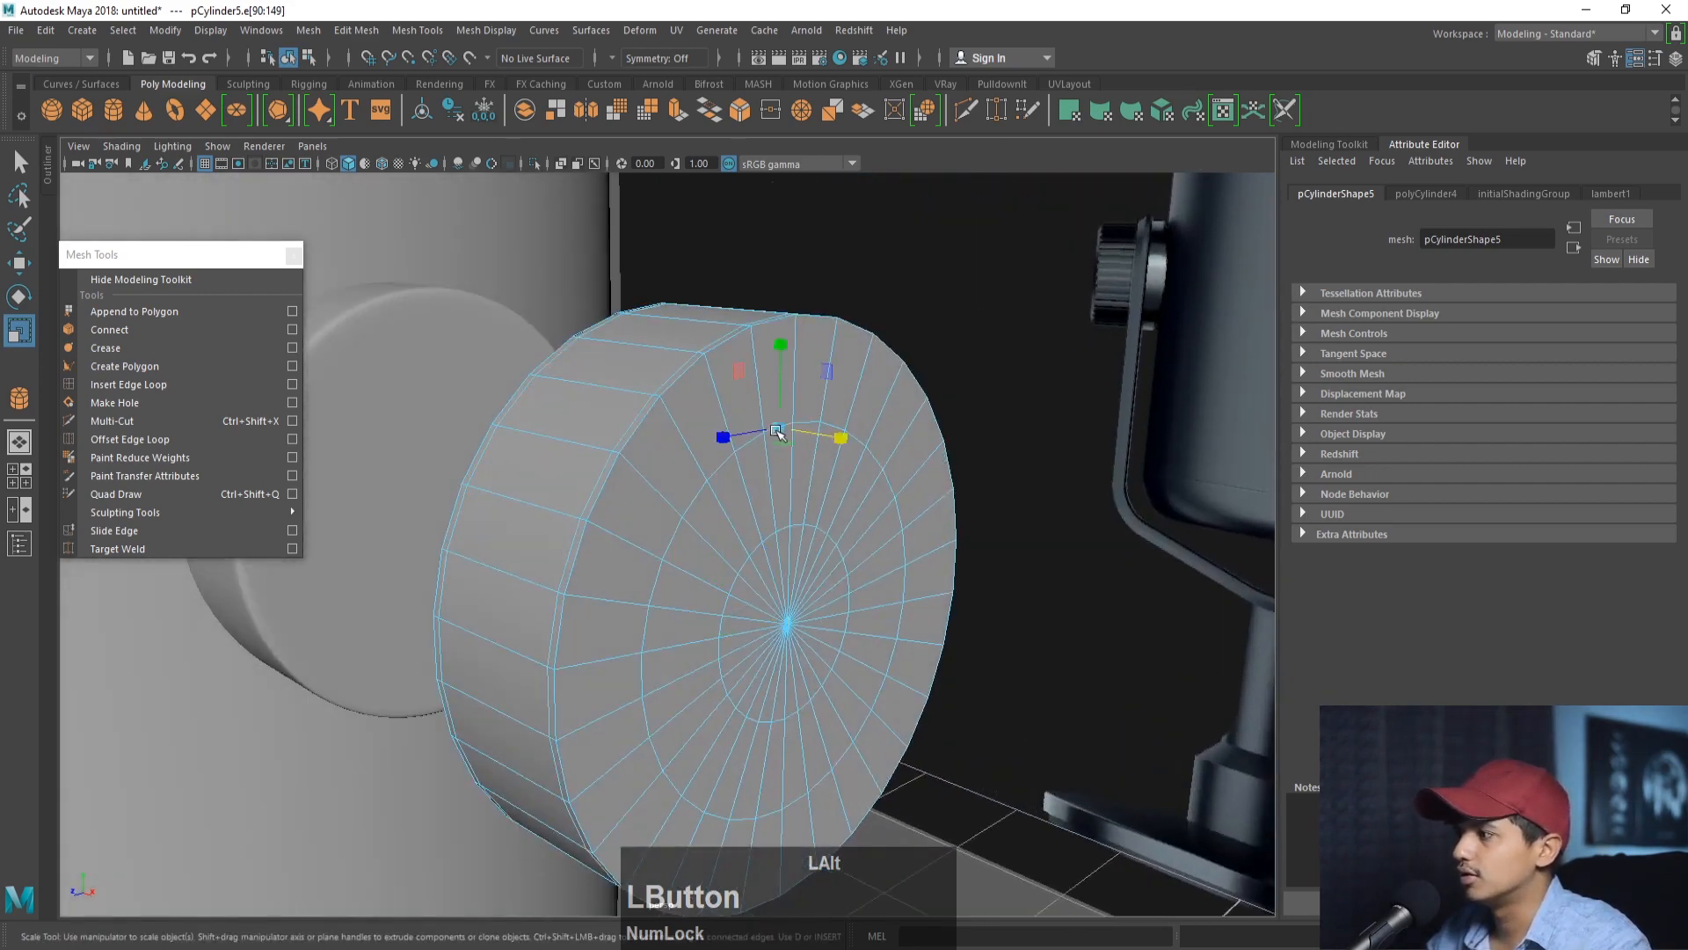
{"action": "left_click_drag", "start_coordinate": [787, 622], "coordinate": [912, 615]}
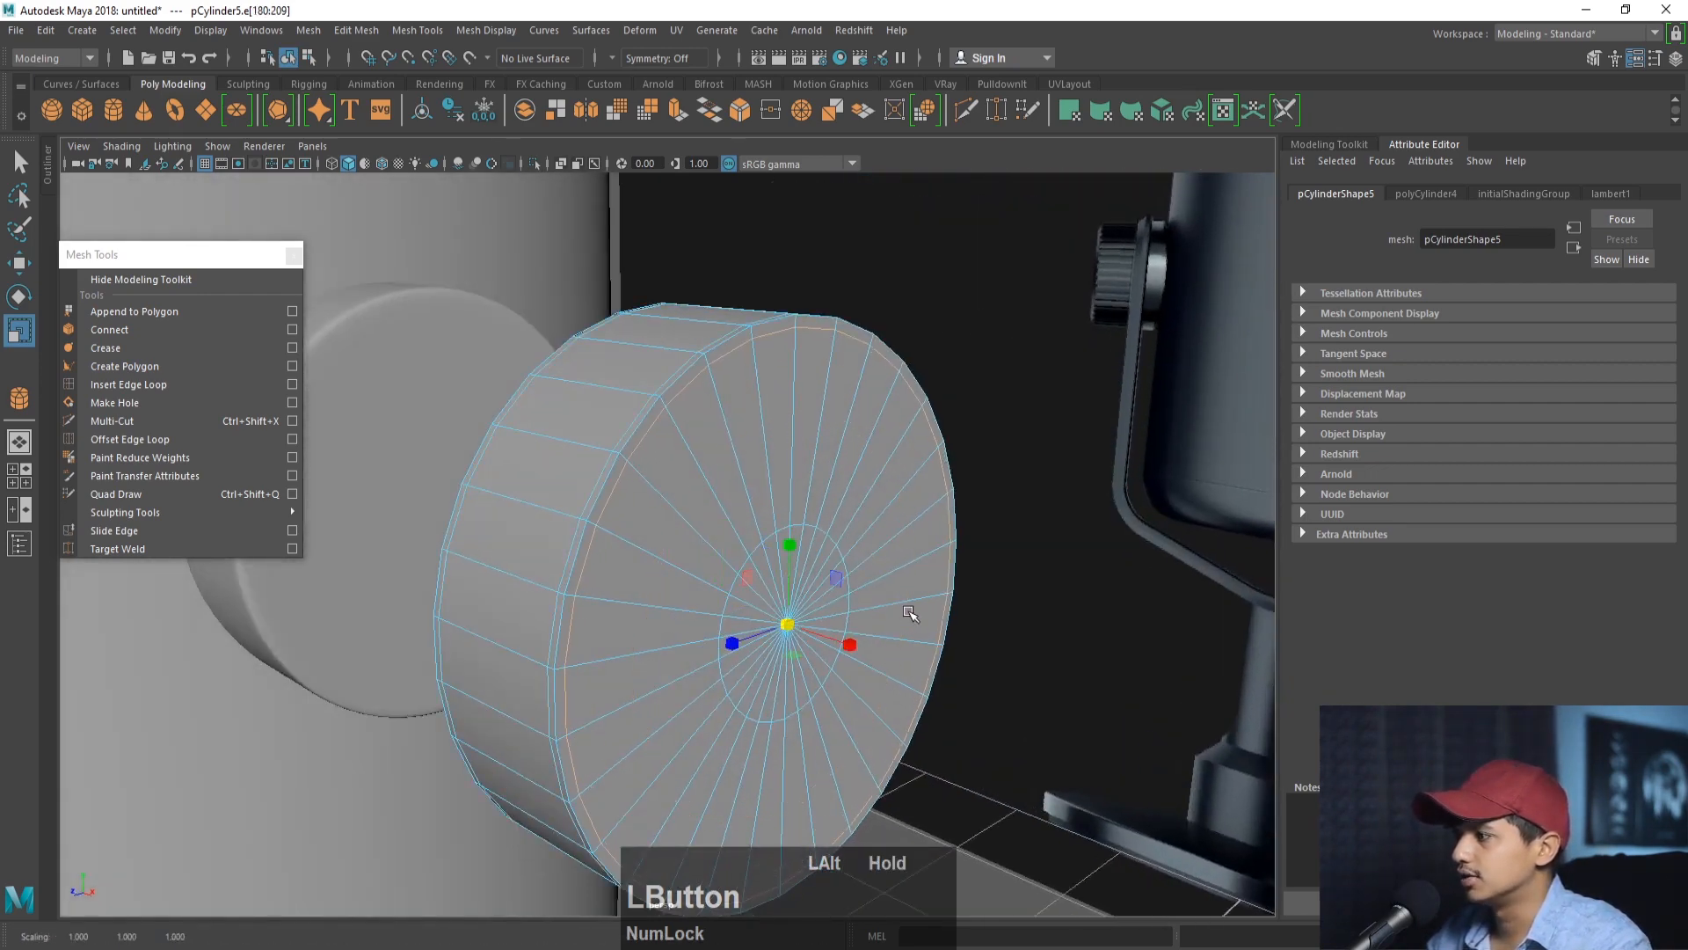
- Extrude the wide band of side faces between the rim loops of the outer side cylinder
{"action": "left_click_drag", "start_coordinate": [686, 514], "coordinate": [797, 480], "text": "alt"}
{"action": "right_click_drag", "start_coordinate": [798, 481], "coordinate": [765, 482], "text": "alt"}
{"action": "left_click", "coordinate": [764, 481]}
{"action": "left_click_drag", "start_coordinate": [765, 482], "coordinate": [862, 492], "text": "alt"}
{"action": "middle_click_drag", "start_coordinate": [861, 492], "coordinate": [731, 445], "text": "alt"}
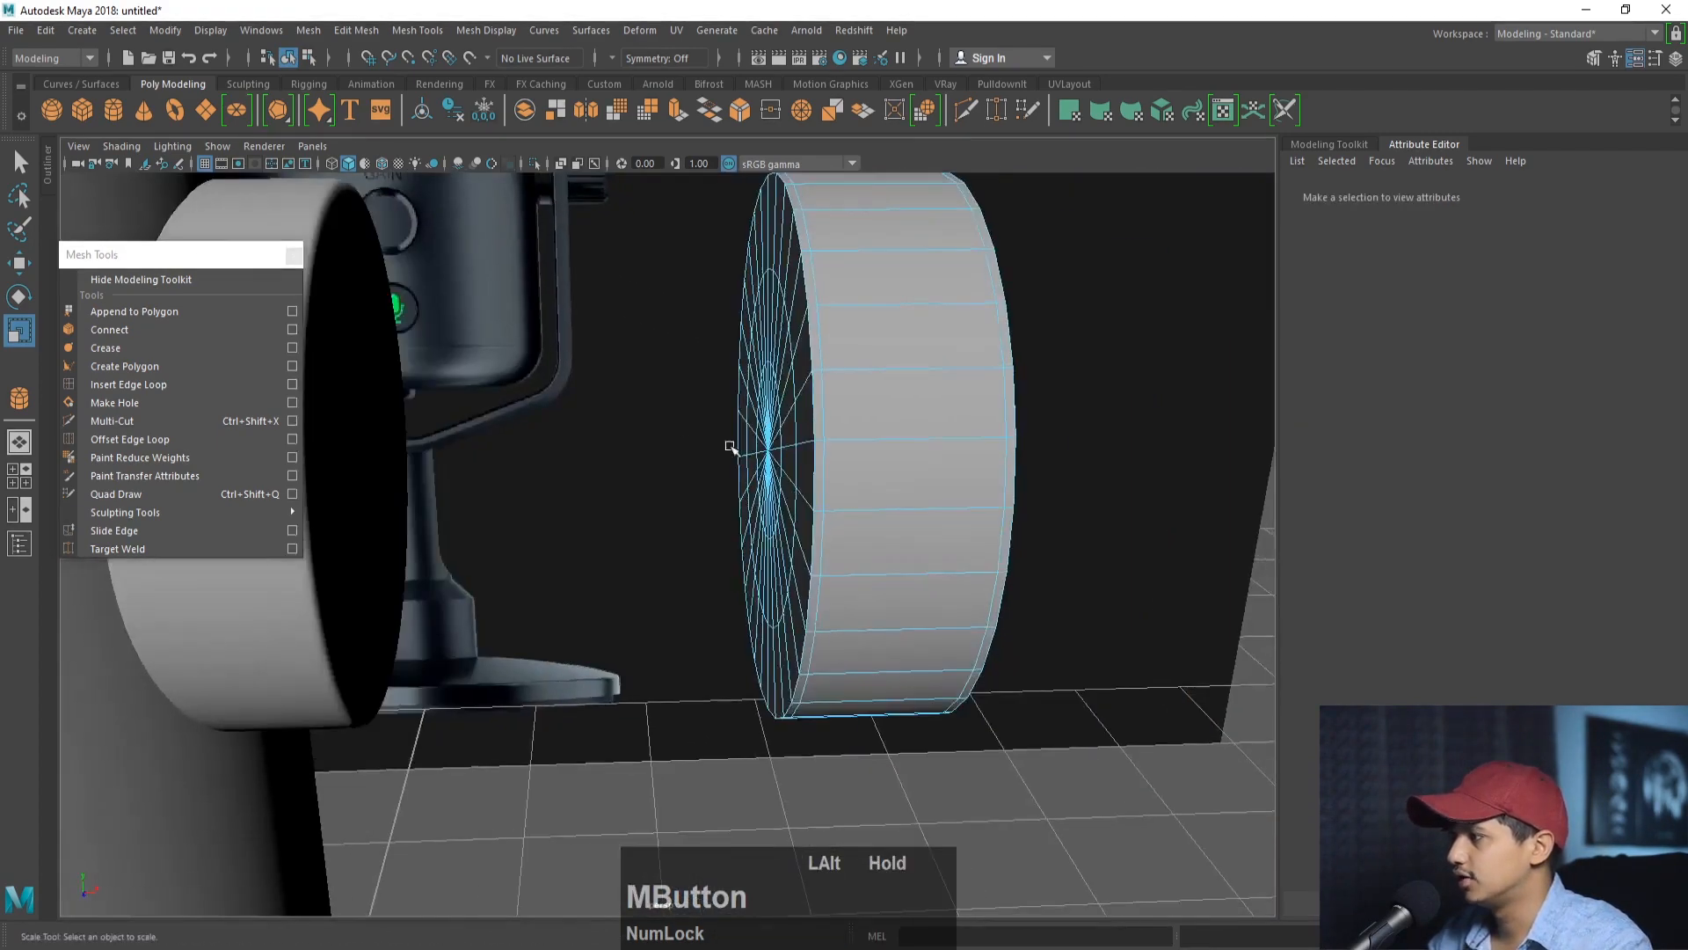
{"action": "left_click_drag", "start_coordinate": [731, 445], "coordinate": [708, 453], "text": "alt"}
{"action": "middle_click_drag", "start_coordinate": [707, 453], "coordinate": [697, 472], "text": "alt"}
{"action": "right_click_drag", "start_coordinate": [730, 466], "coordinate": [704, 448], "text": "alt"}
{"action": "left_click_drag", "start_coordinate": [745, 216], "coordinate": [780, 767]}
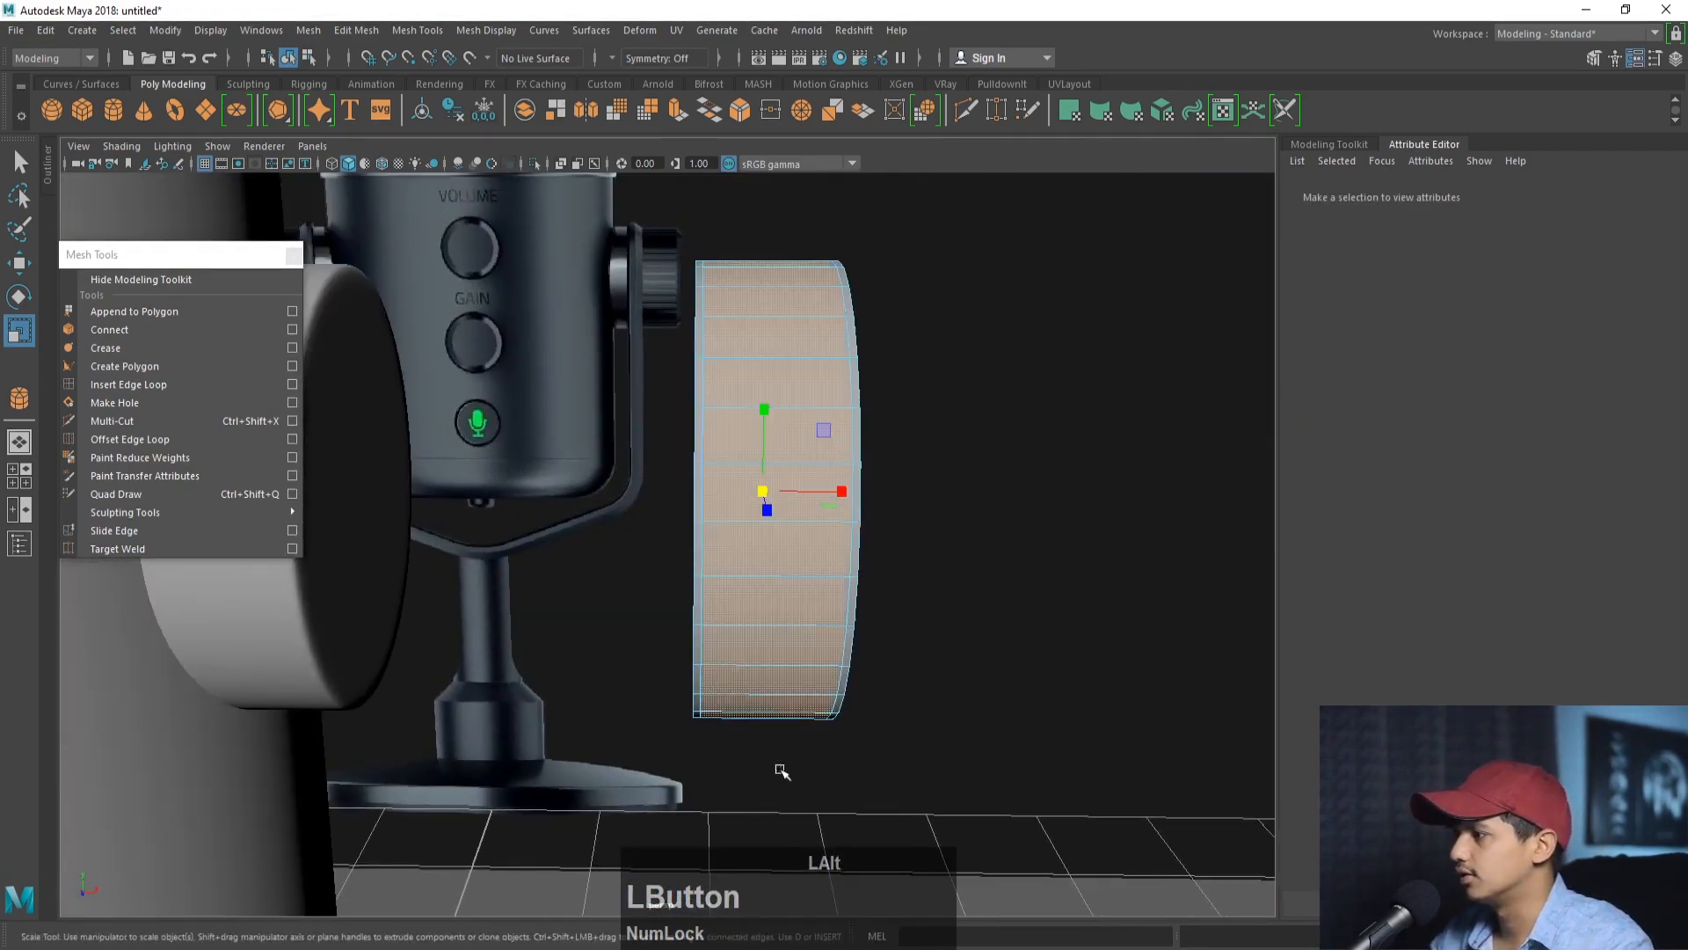
{"action": "right_click_drag", "start_coordinate": [783, 620], "coordinate": [848, 618], "text": "alt"}
{"action": "left_click_drag", "start_coordinate": [888, 458], "coordinate": [814, 484], "text": "alt"}
{"action": "left_click", "coordinate": [353, 30]}
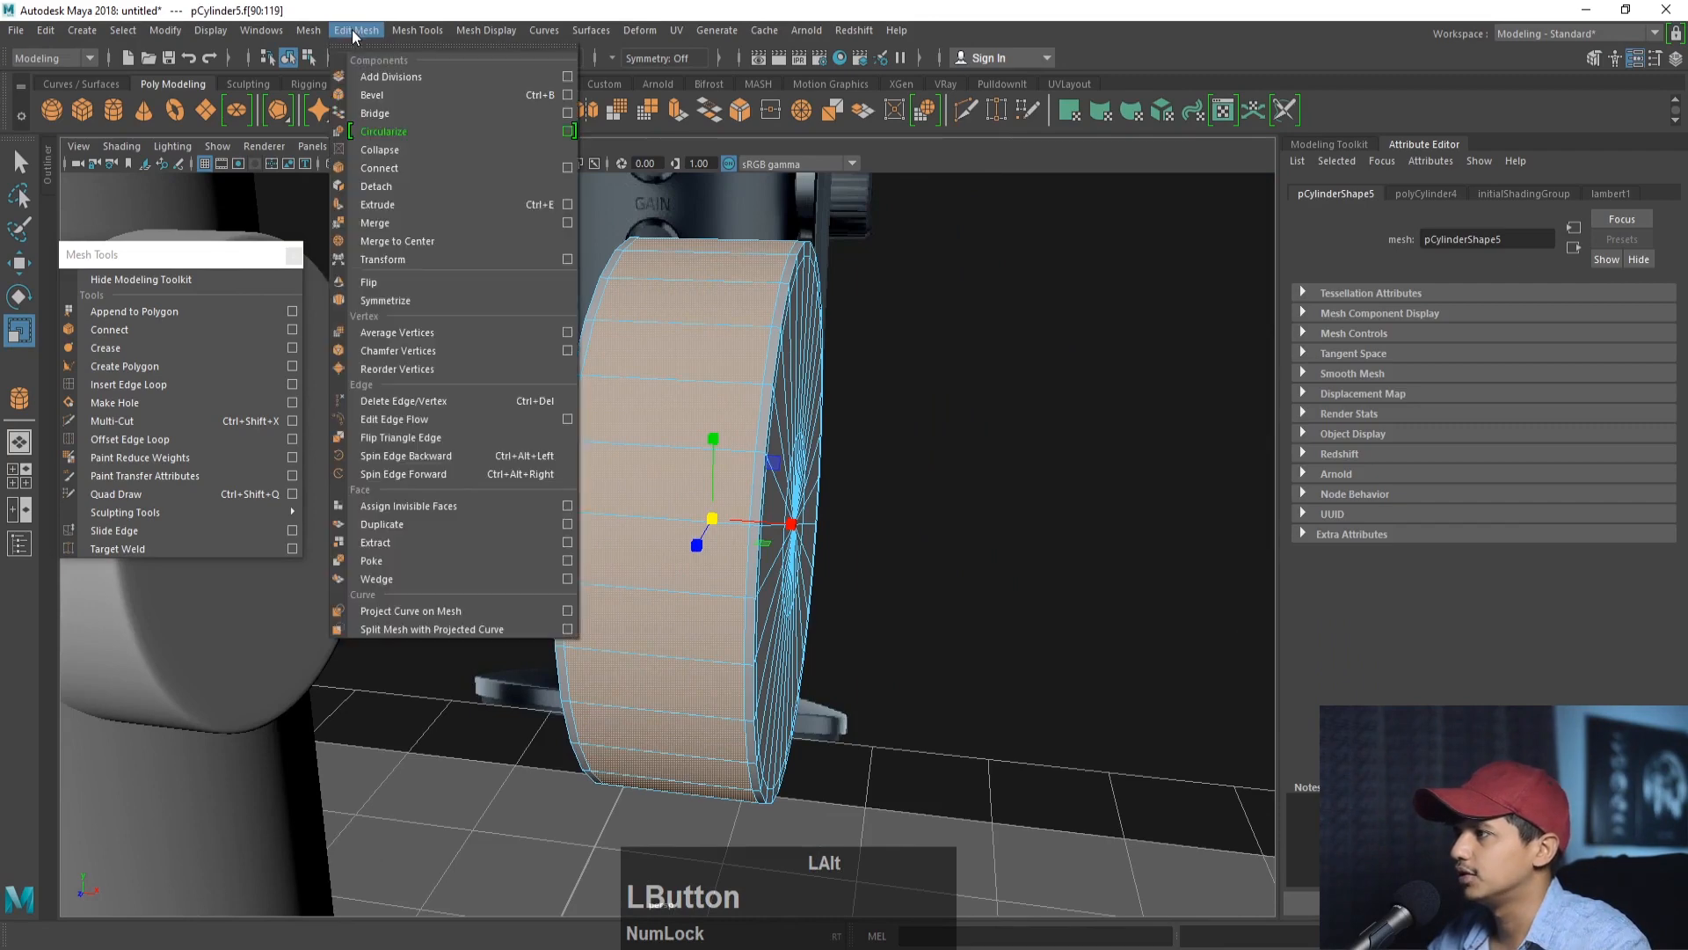
{"action": "left_click", "coordinate": [414, 206]}
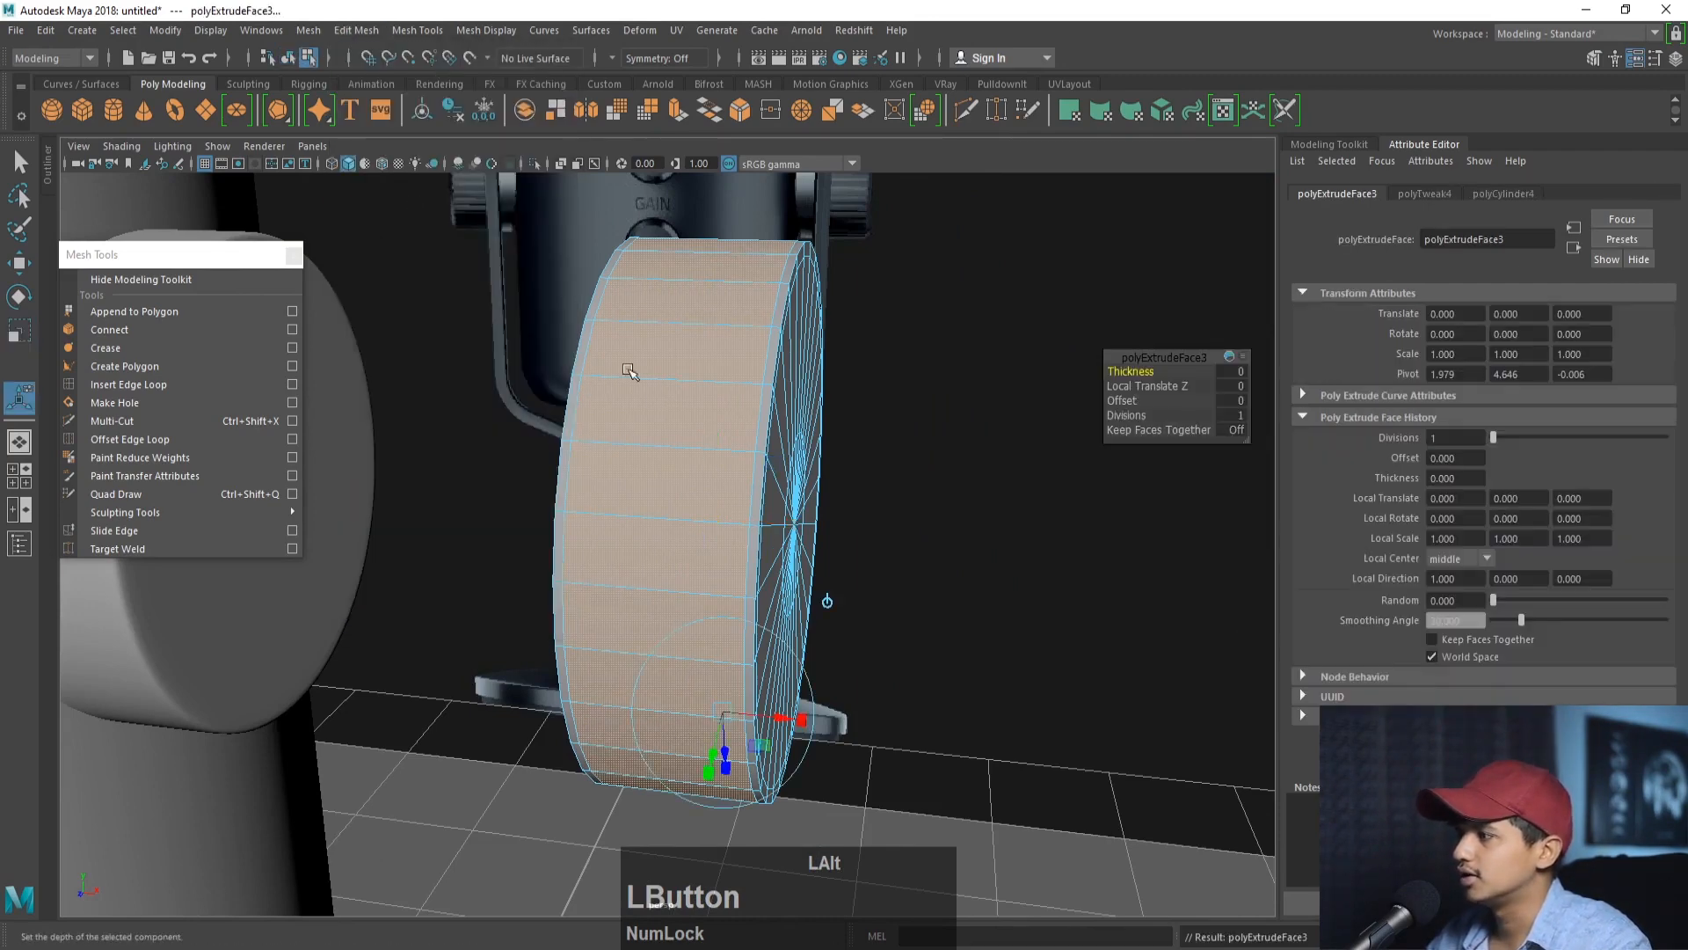
- Set the extrusion to thickness 0.015, offset 0.02 and 3 divisions, with each face extruded separately to form grip ribs
{"action": "right_click_drag", "start_coordinate": [686, 414], "coordinate": [720, 426], "text": "alt"}
{"action": "left_click_drag", "start_coordinate": [720, 425], "coordinate": [823, 463], "text": "alt"}
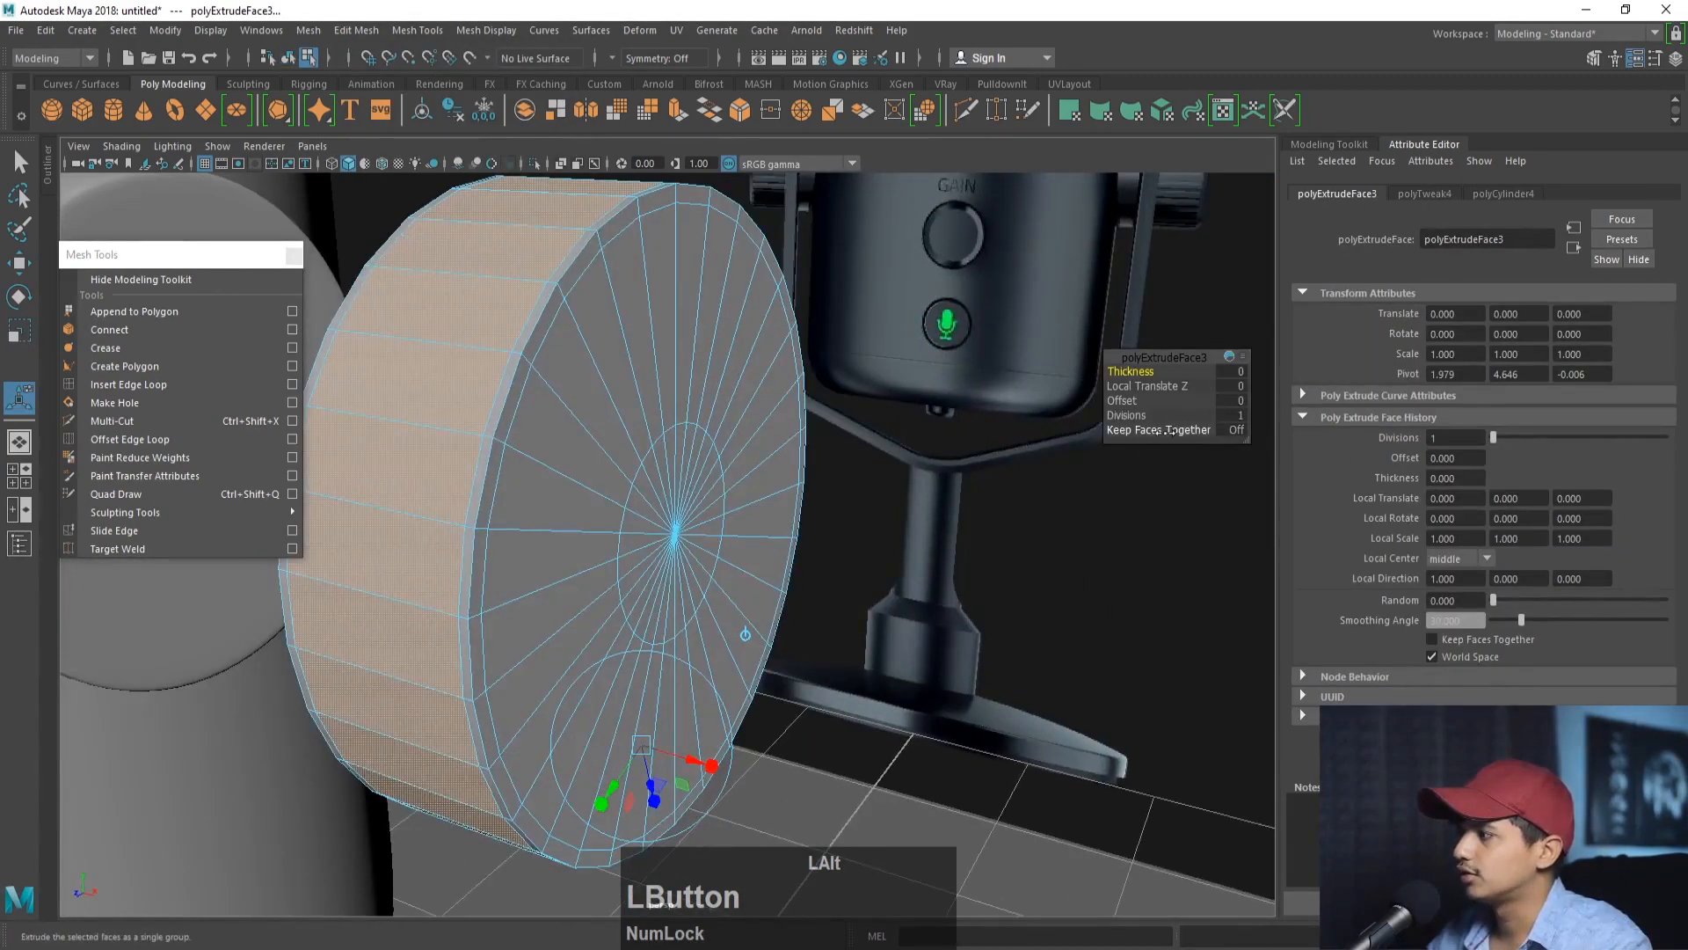
{"action": "left_click", "coordinate": [1261, 428]}
{"action": "left_click_drag", "start_coordinate": [1451, 475], "coordinate": [1474, 458], "text": "alt"}
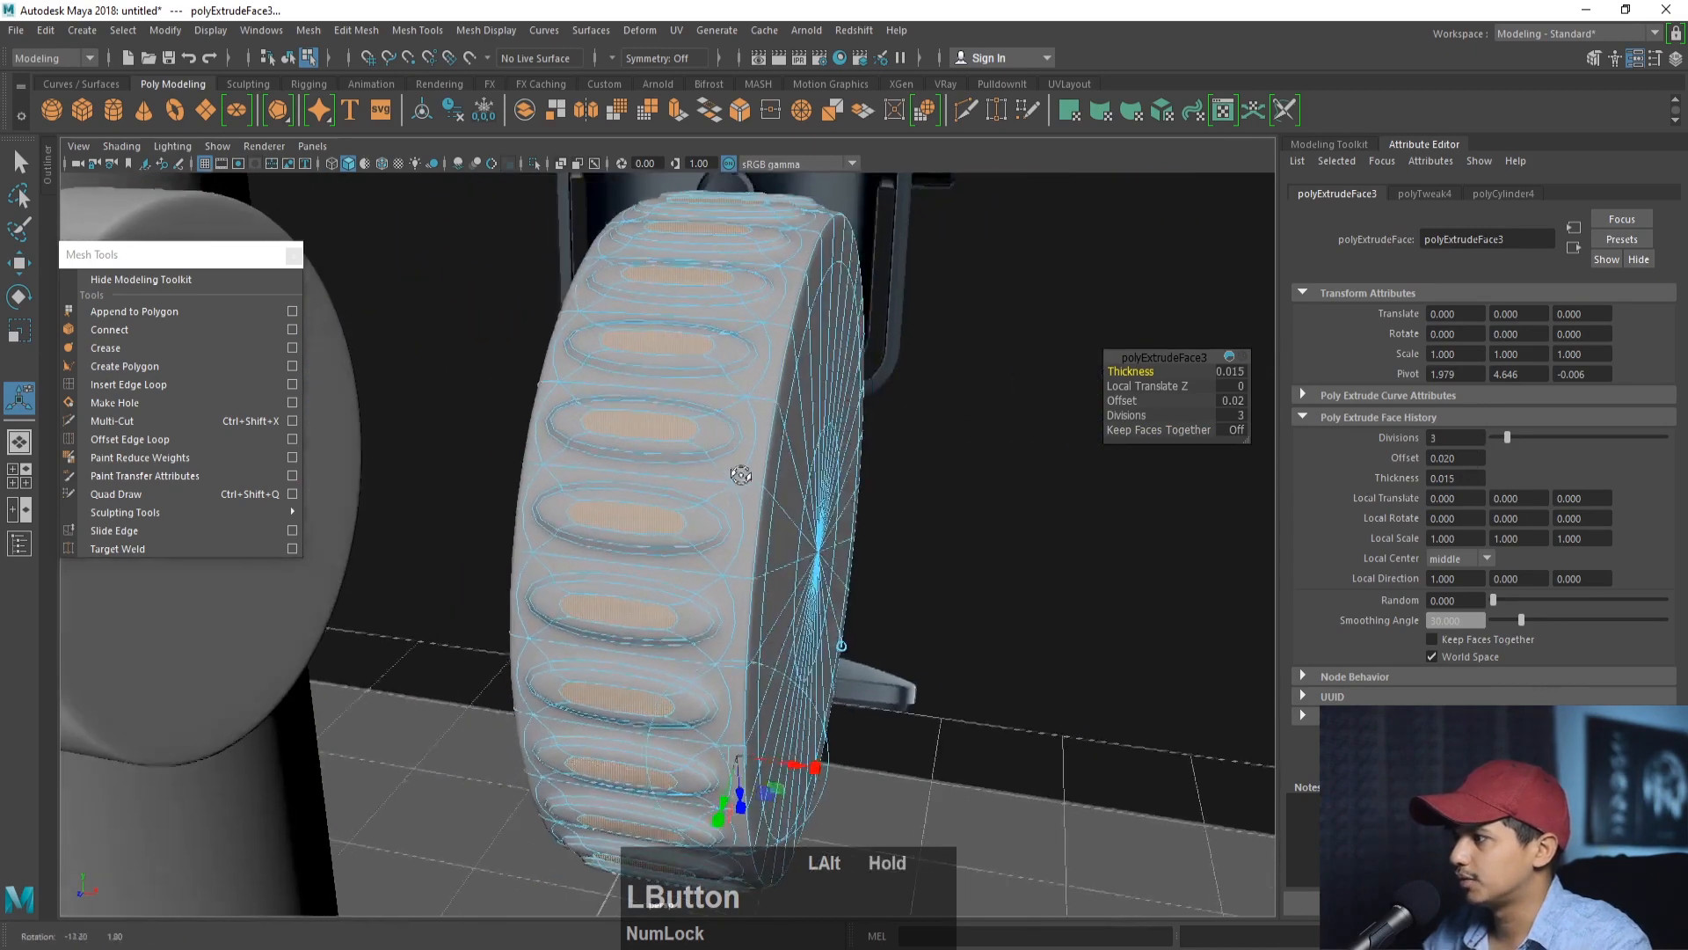
{"action": "left_click_drag", "start_coordinate": [686, 440], "coordinate": [709, 440], "text": "alt"}
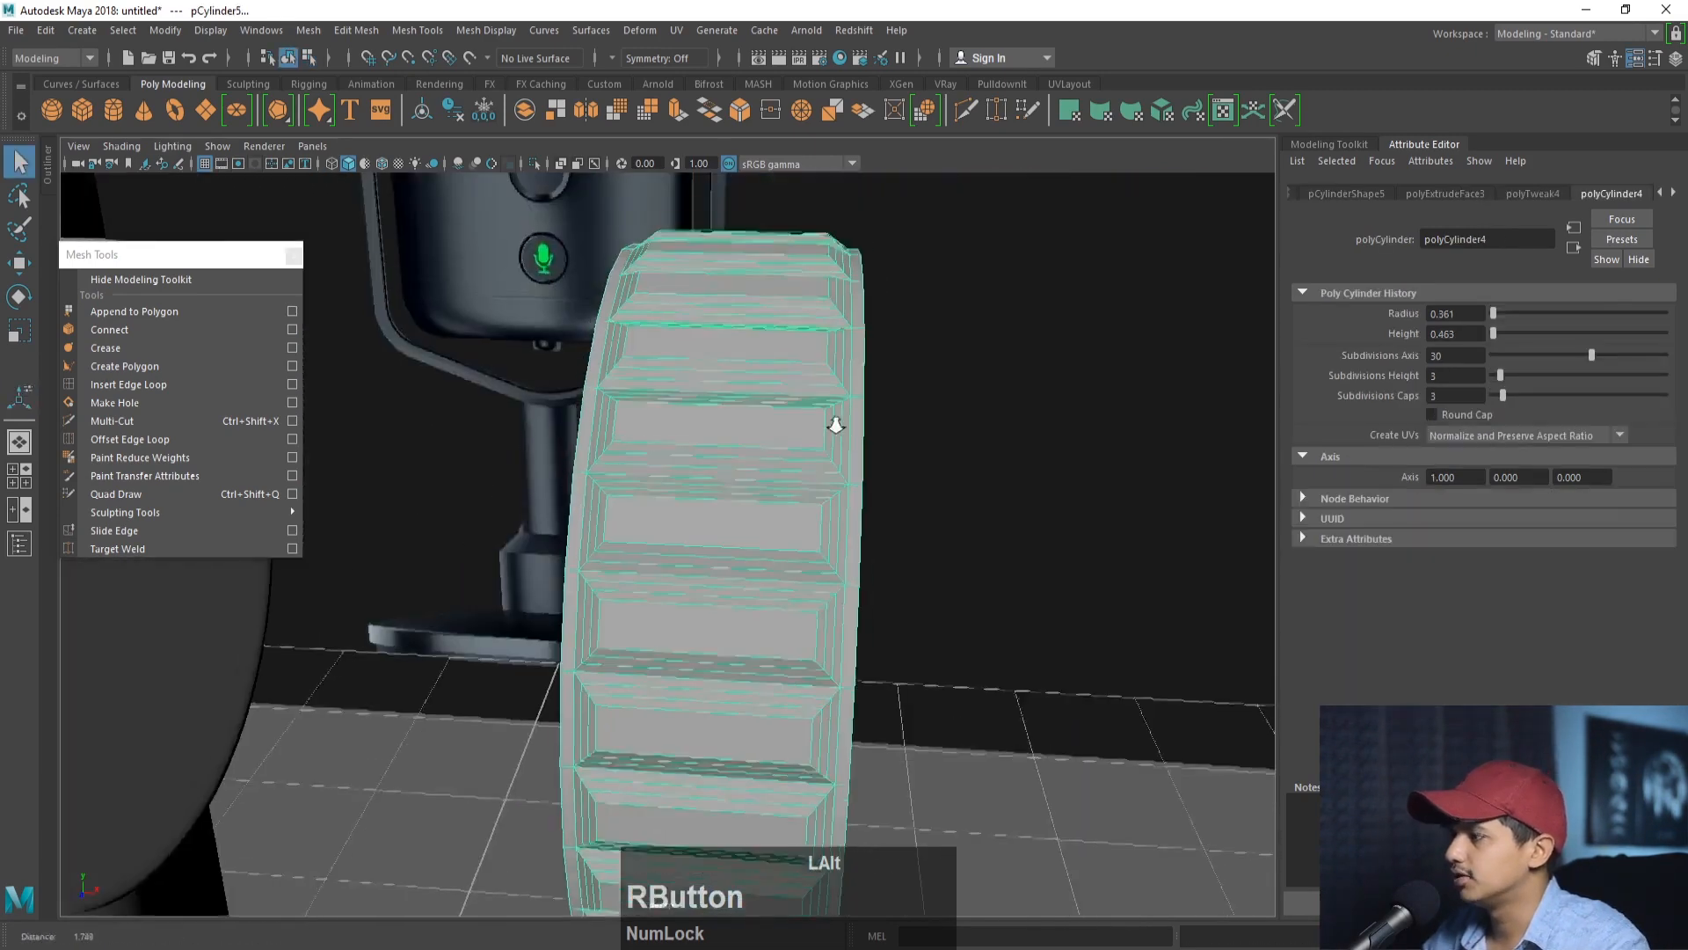
- Insert two edge loops around the ribbed side cylinder and turn on its smooth display
{"action": "left_click_drag", "start_coordinate": [792, 527], "coordinate": [756, 528], "text": "alt"}
{"action": "left_click", "coordinate": [171, 383]}
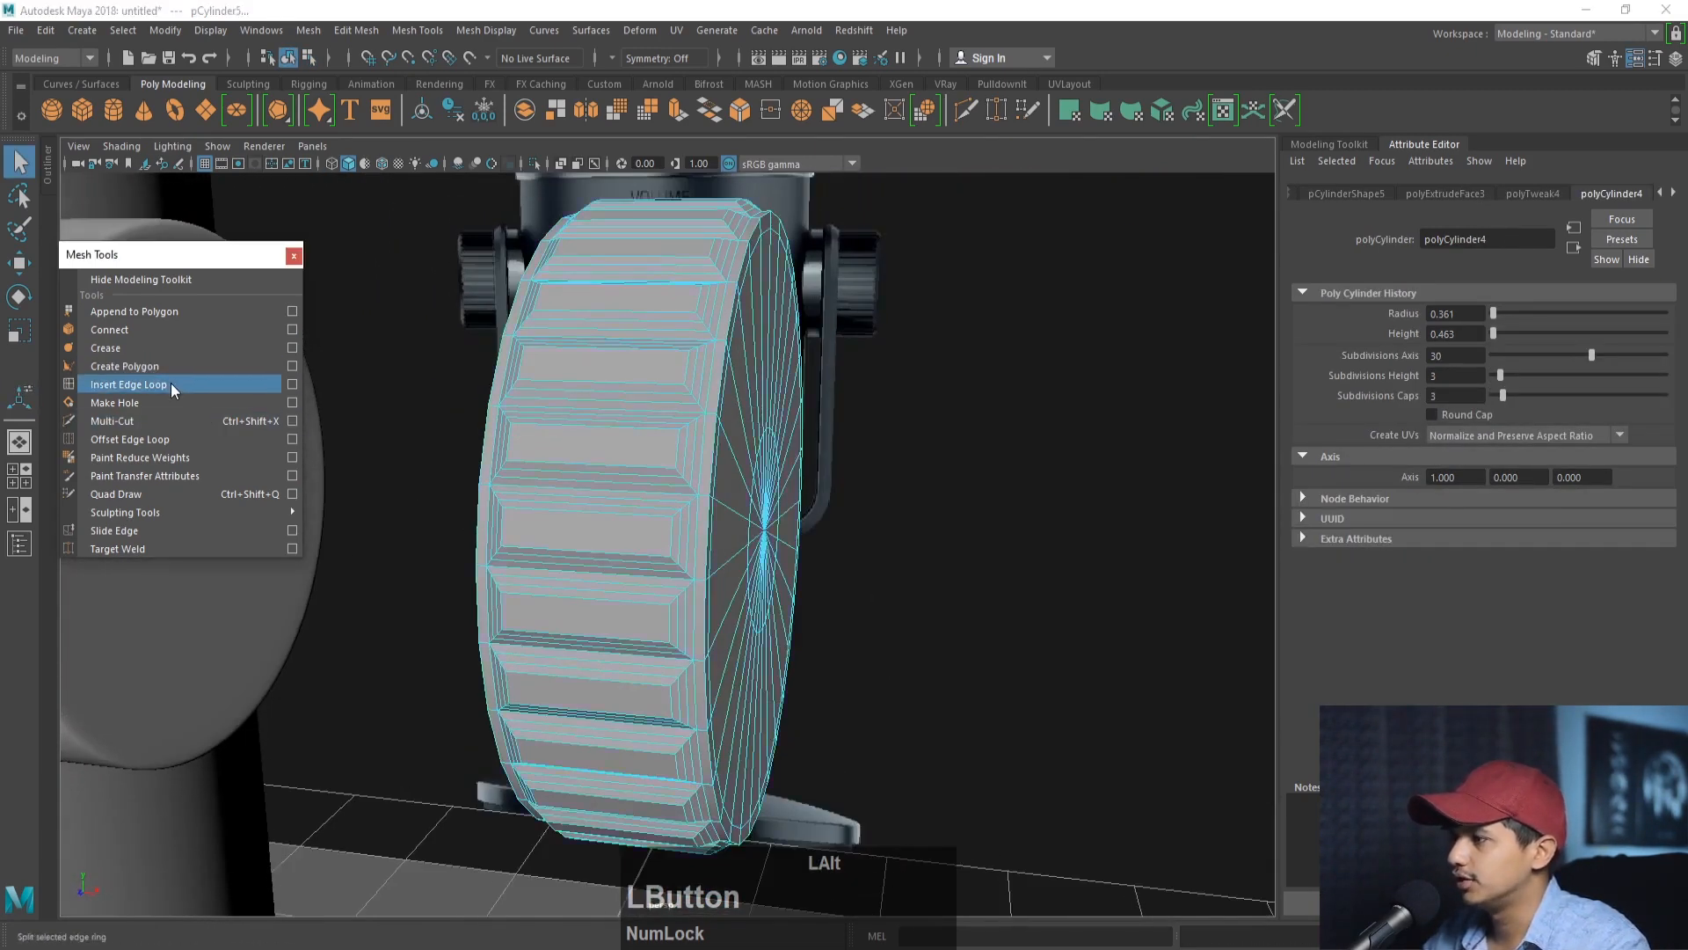
{"action": "left_click_drag", "start_coordinate": [313, 432], "coordinate": [404, 444], "text": "alt"}
{"action": "middle_click_drag", "start_coordinate": [426, 447], "coordinate": [318, 466], "text": "alt"}
{"action": "left_click_drag", "start_coordinate": [616, 435], "coordinate": [744, 425]}
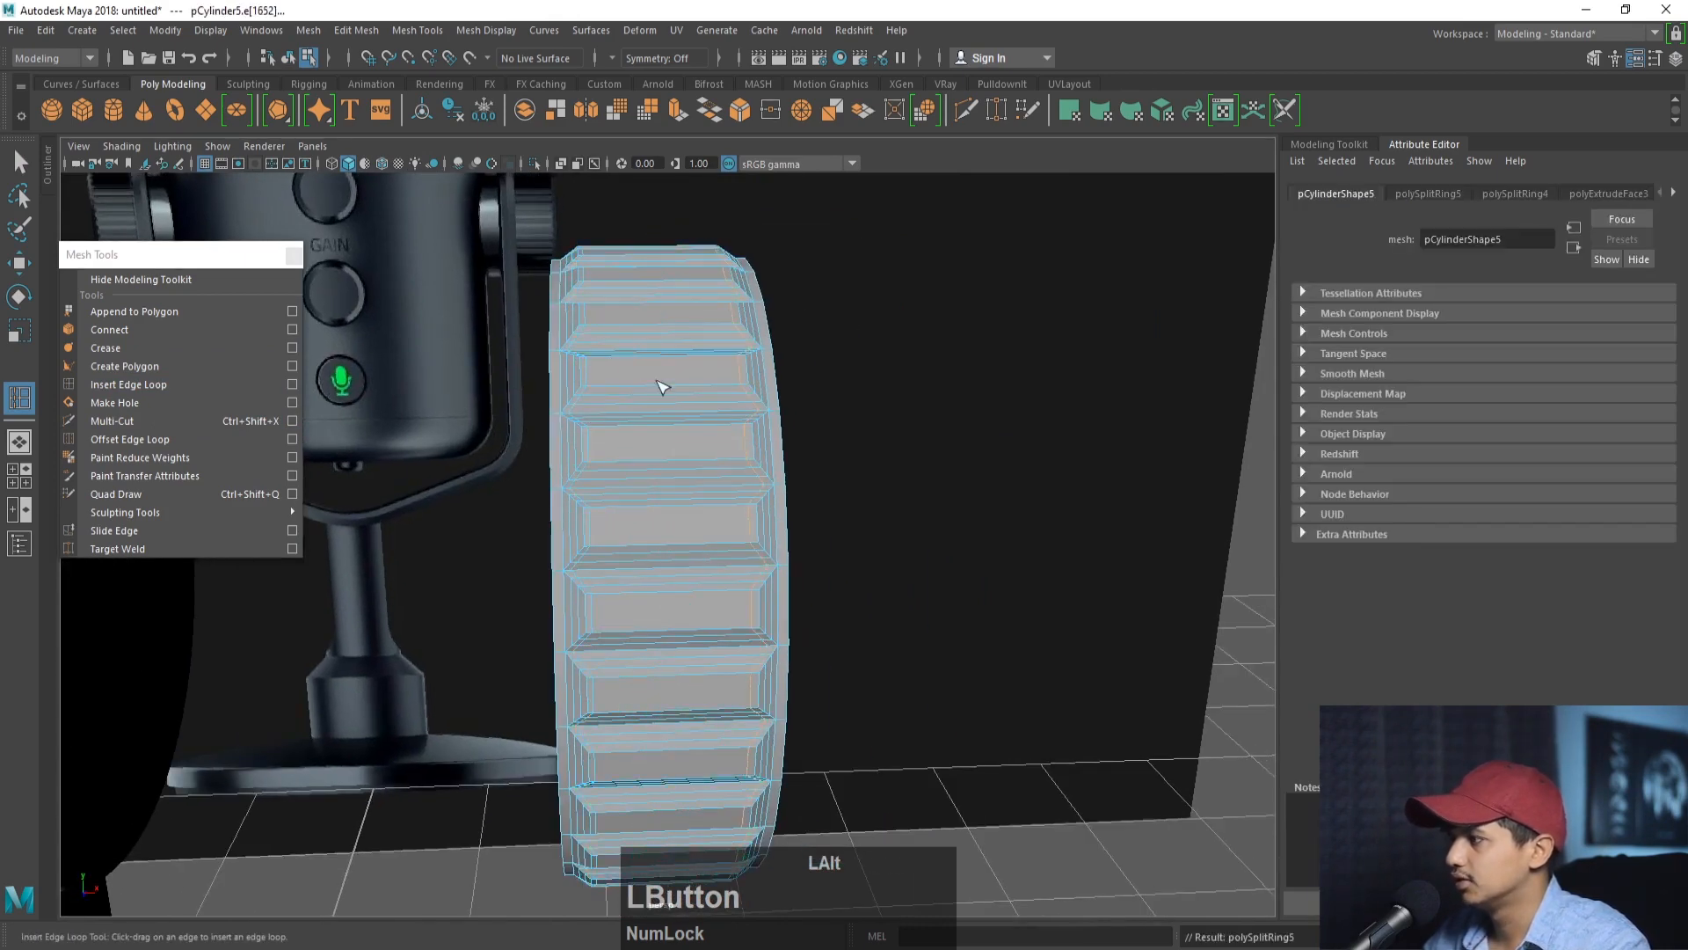
{"action": "left_click", "coordinate": [20, 162]}
{"action": "key", "text": "3"}
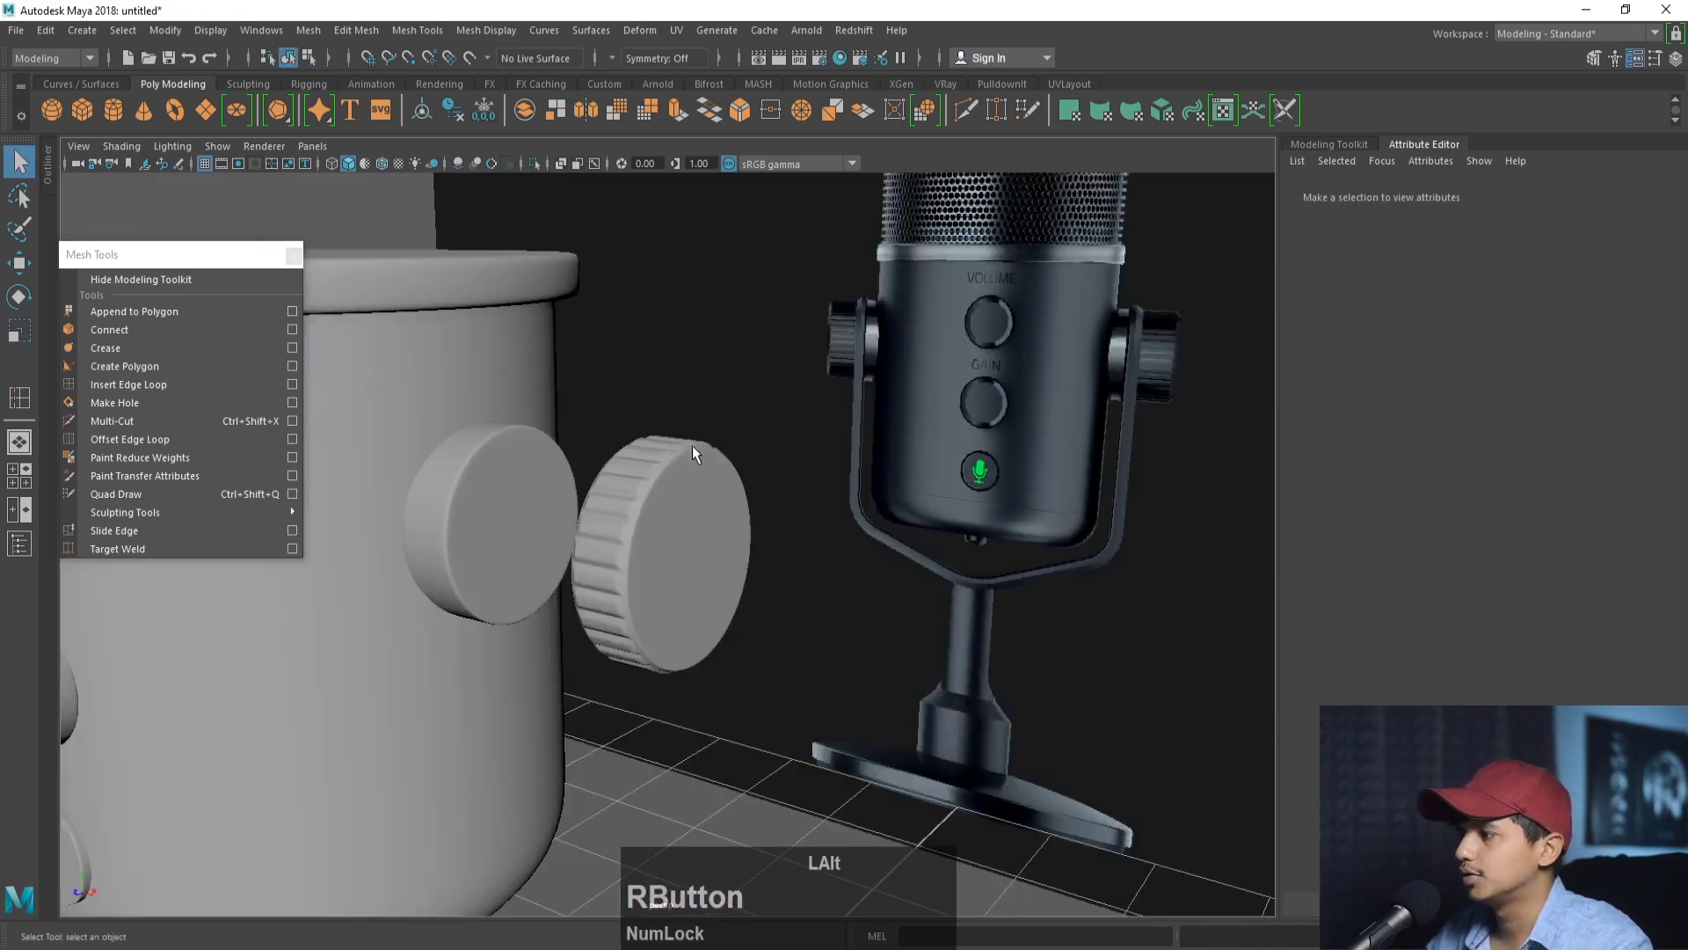
- Narrow the ribbed side cylinder along its axis and move it inward over the outer knob in the front reference
{"action": "left_click", "coordinate": [698, 516]}
{"action": "key", "text": "space"}
{"action": "key", "text": "r"}
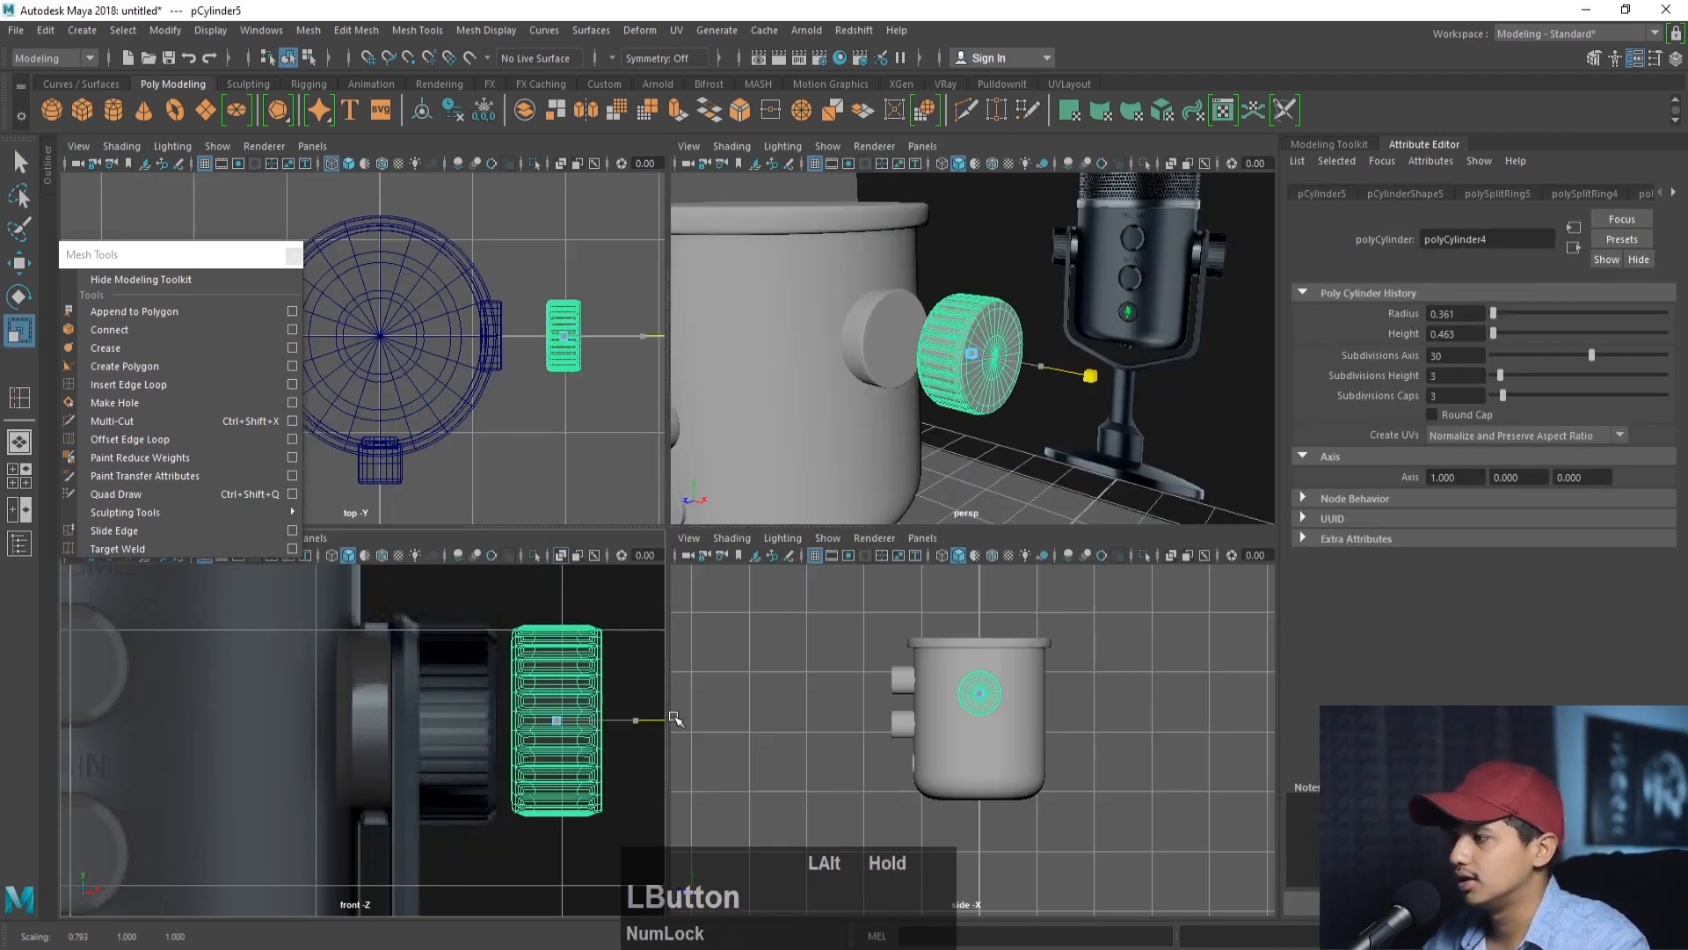
{"action": "key", "text": "w"}
{"action": "left_click_drag", "start_coordinate": [646, 719], "coordinate": [539, 719]}
{"action": "key", "text": "r"}
{"action": "middle_click_drag", "start_coordinate": [651, 492], "coordinate": [727, 483], "text": "alt"}
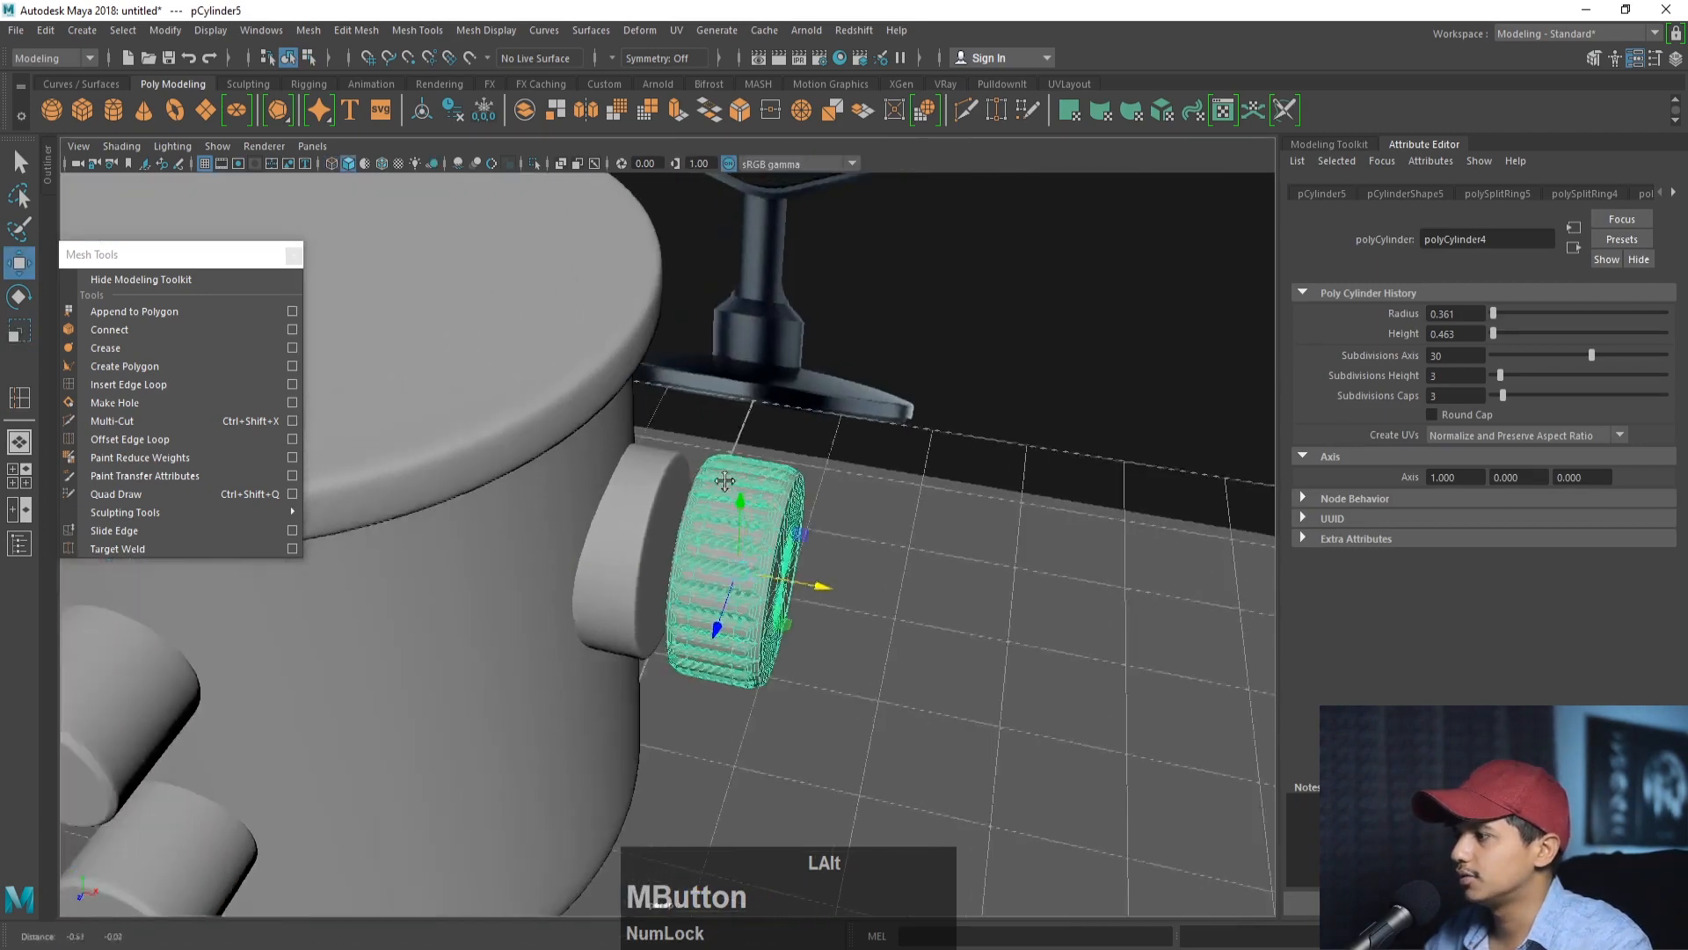
- Draw a polygon cube's base about 0.115 by 0.708 in the top view, in the gap between the two side cylinders
{"action": "left_click_drag", "start_coordinate": [727, 483], "coordinate": [617, 543], "text": "alt"}
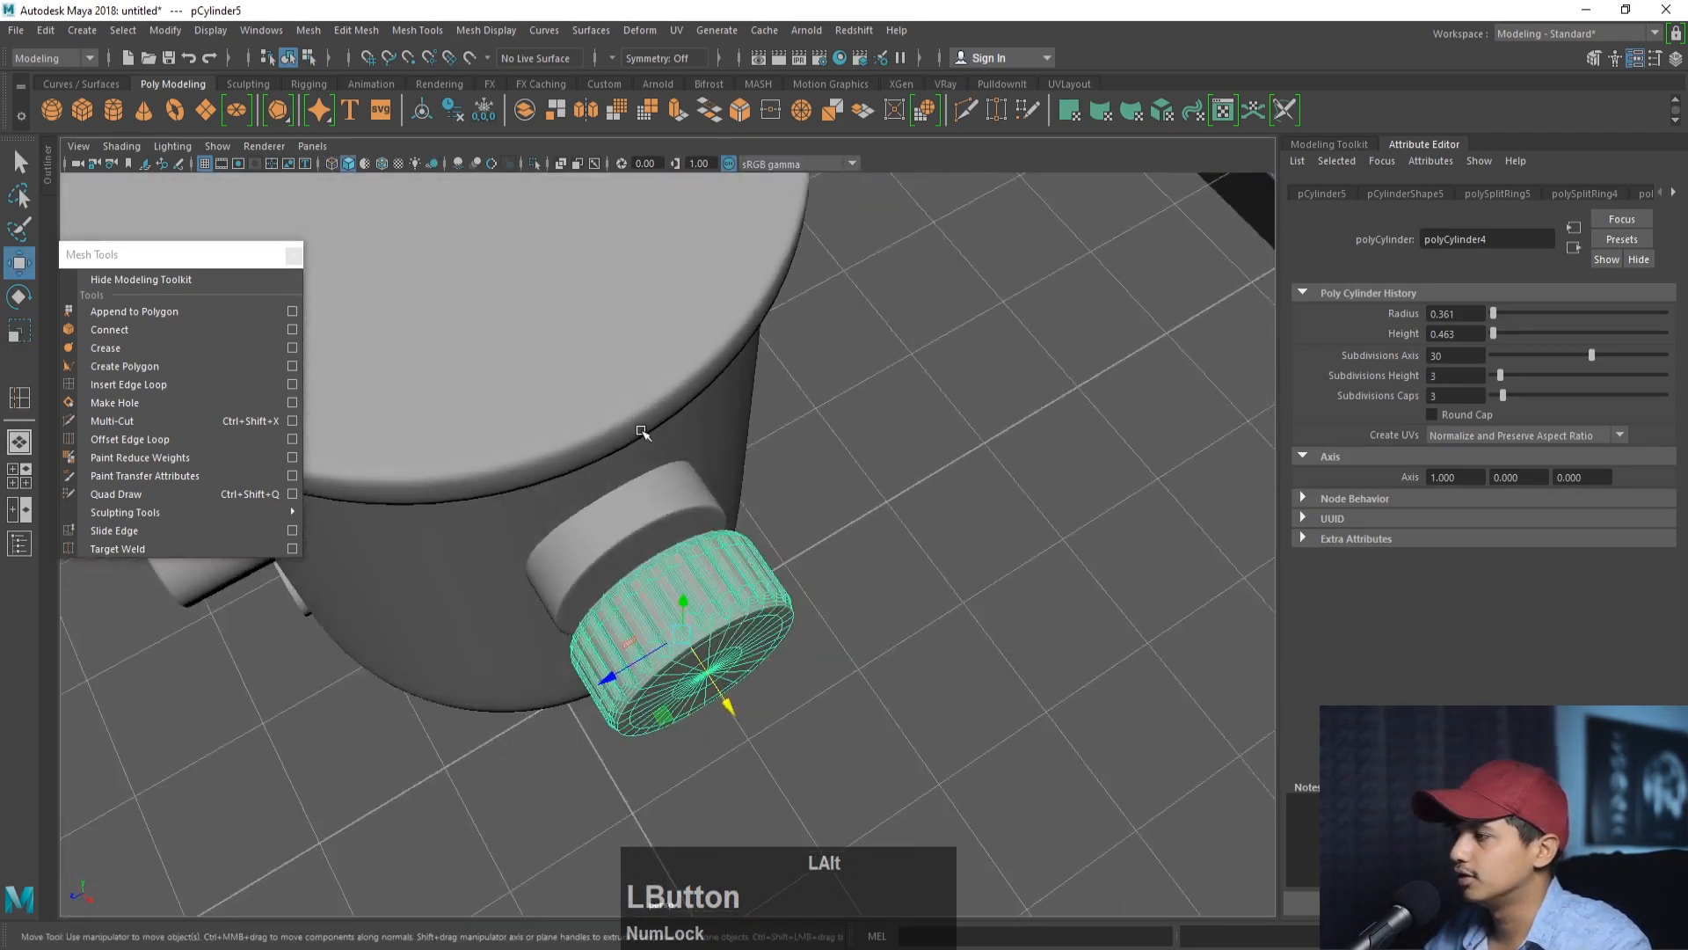
{"action": "left_click", "coordinate": [82, 109]}
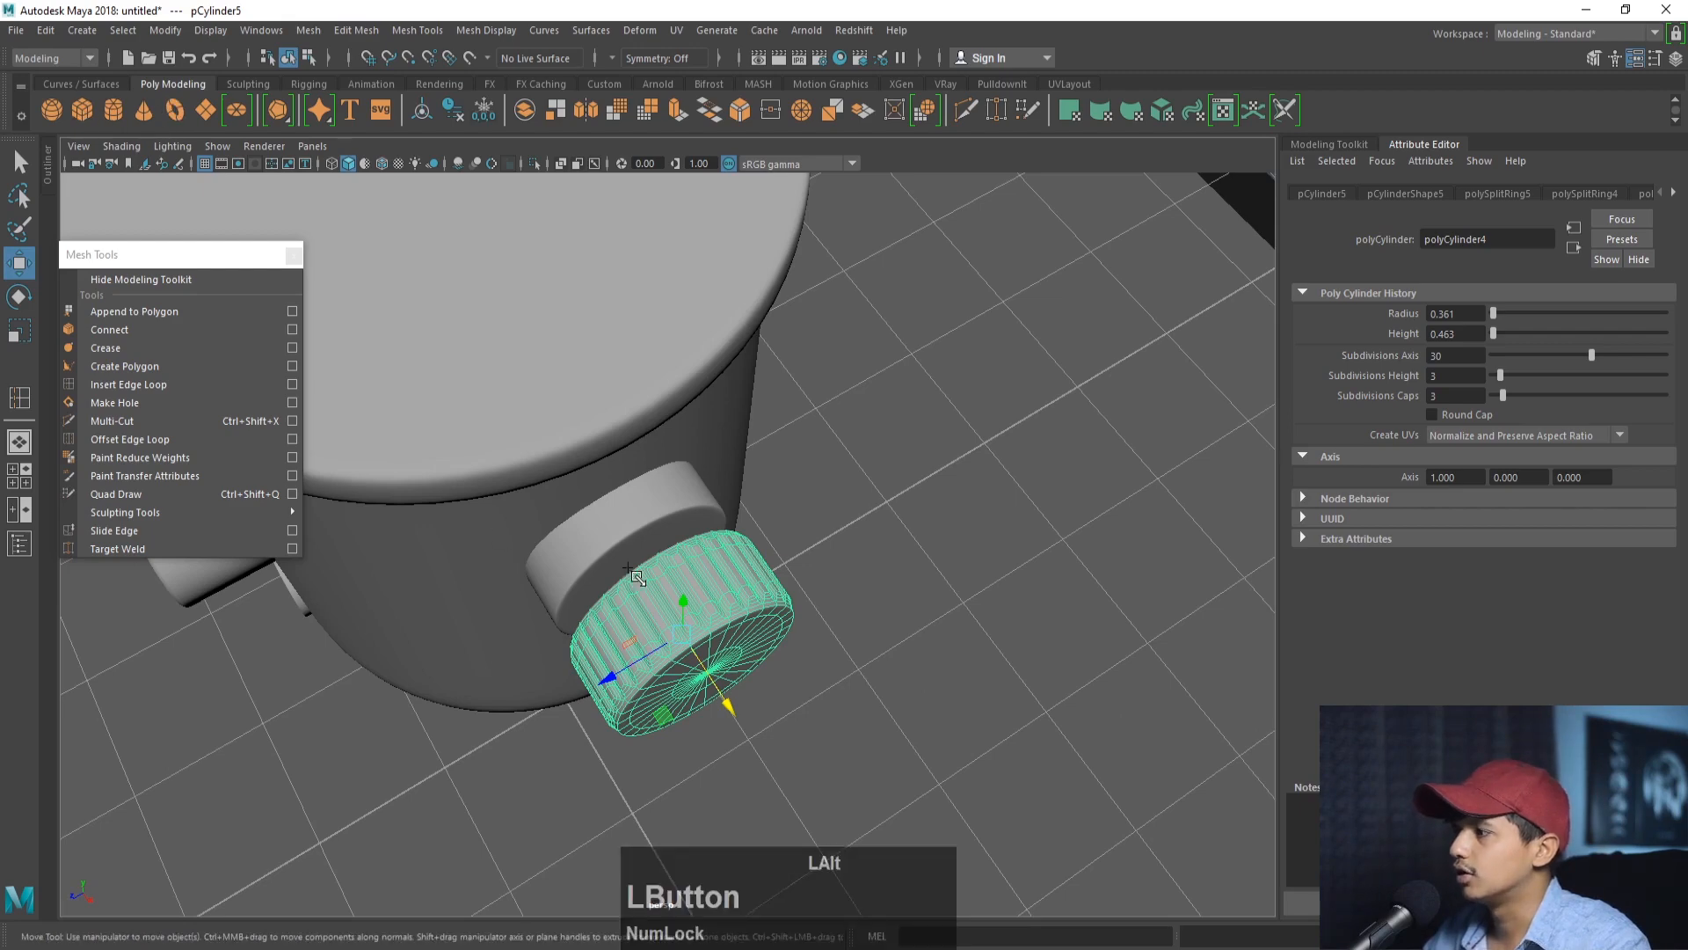
{"action": "key", "text": "space"}
{"action": "key", "text": "space"}
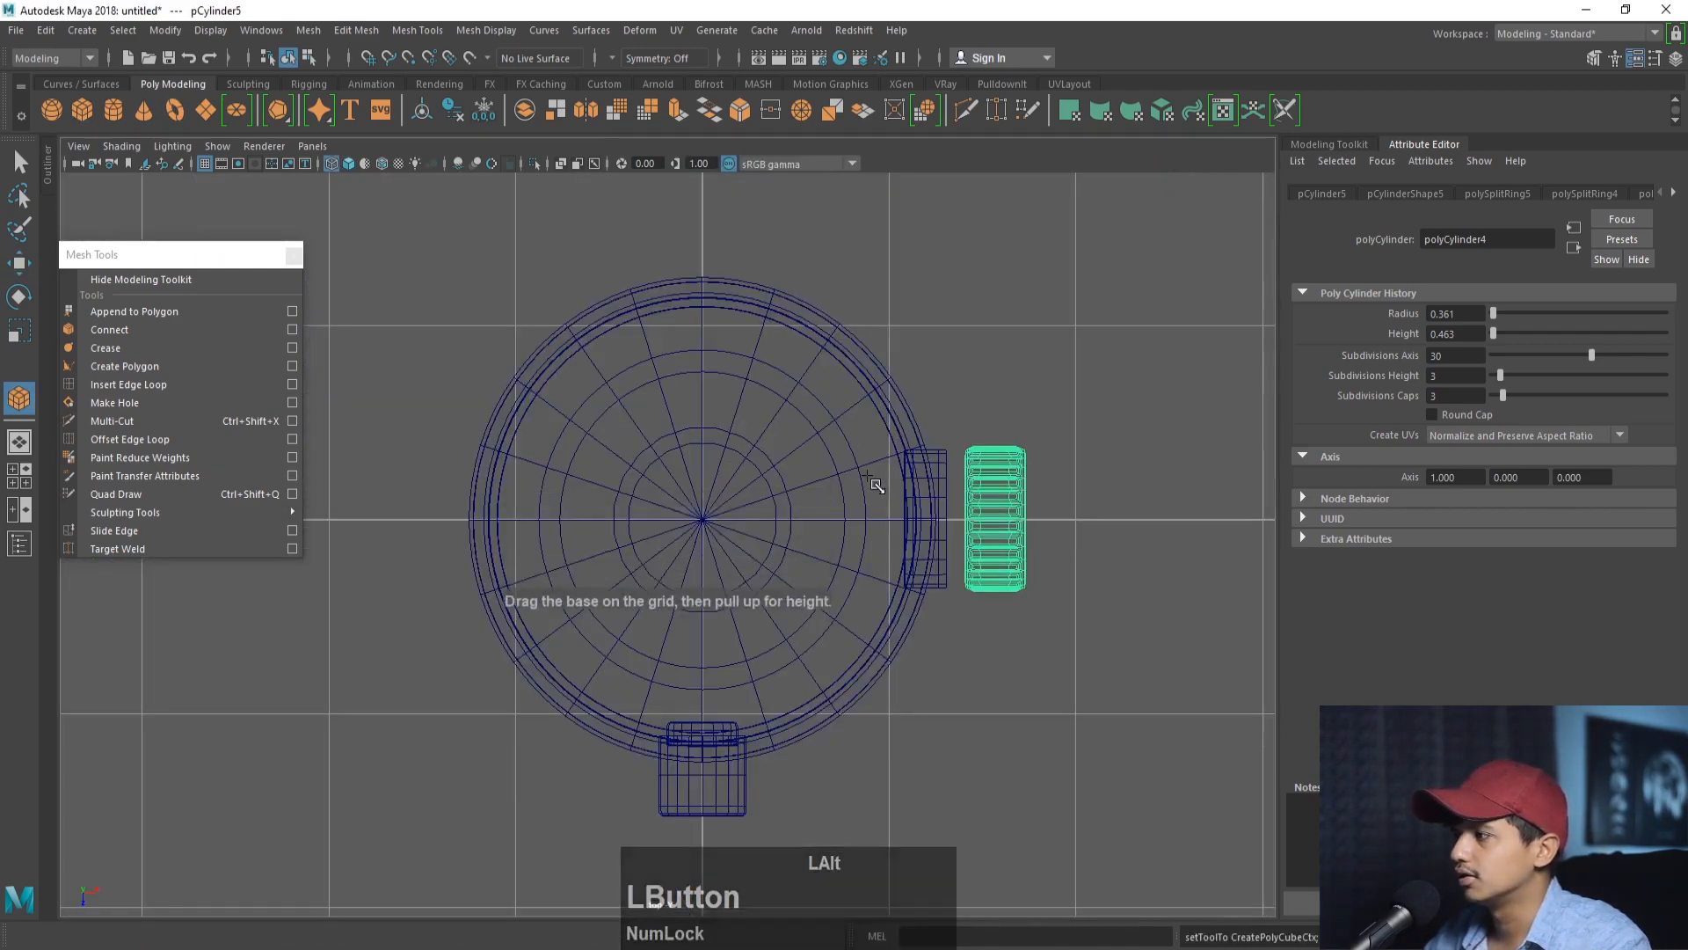
{"action": "middle_click_drag", "start_coordinate": [874, 487], "coordinate": [667, 459], "text": "alt"}
{"action": "right_click_drag", "start_coordinate": [667, 459], "coordinate": [824, 526], "text": "alt"}
{"action": "middle_click_drag", "start_coordinate": [823, 448], "coordinate": [769, 480], "text": "alt"}
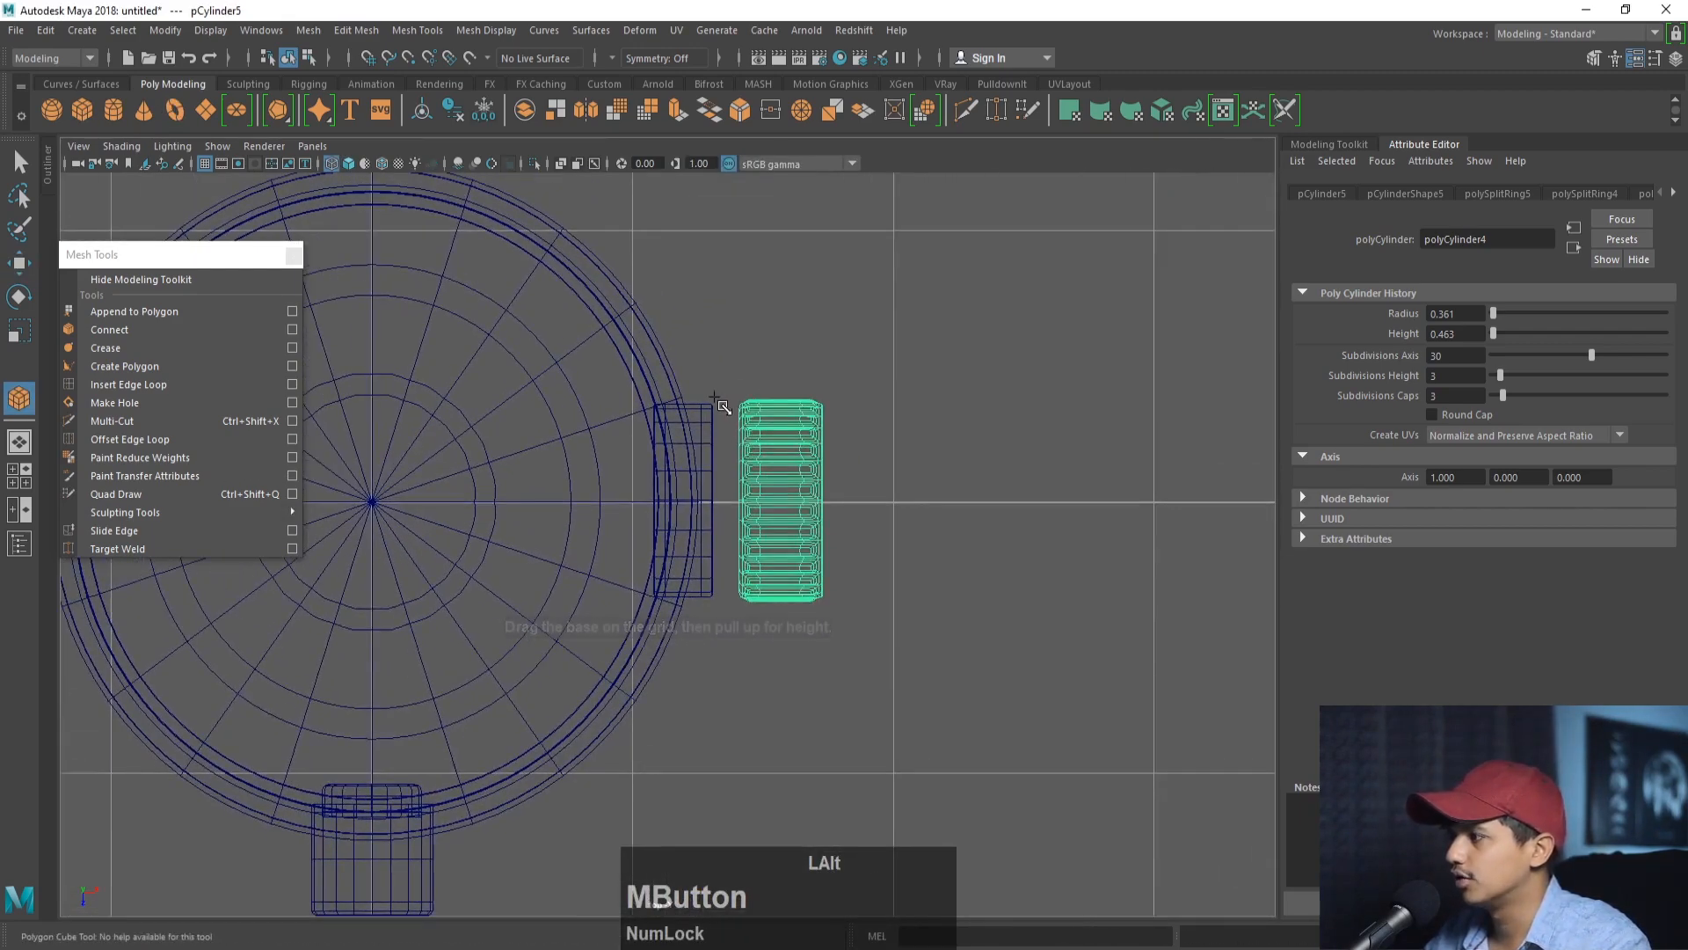
{"action": "left_click_drag", "start_coordinate": [712, 403], "coordinate": [741, 595]}
- Pull the cube up in the front view to a height of about 1.494 to form the mount bracket's arm
{"action": "key", "text": "space"}
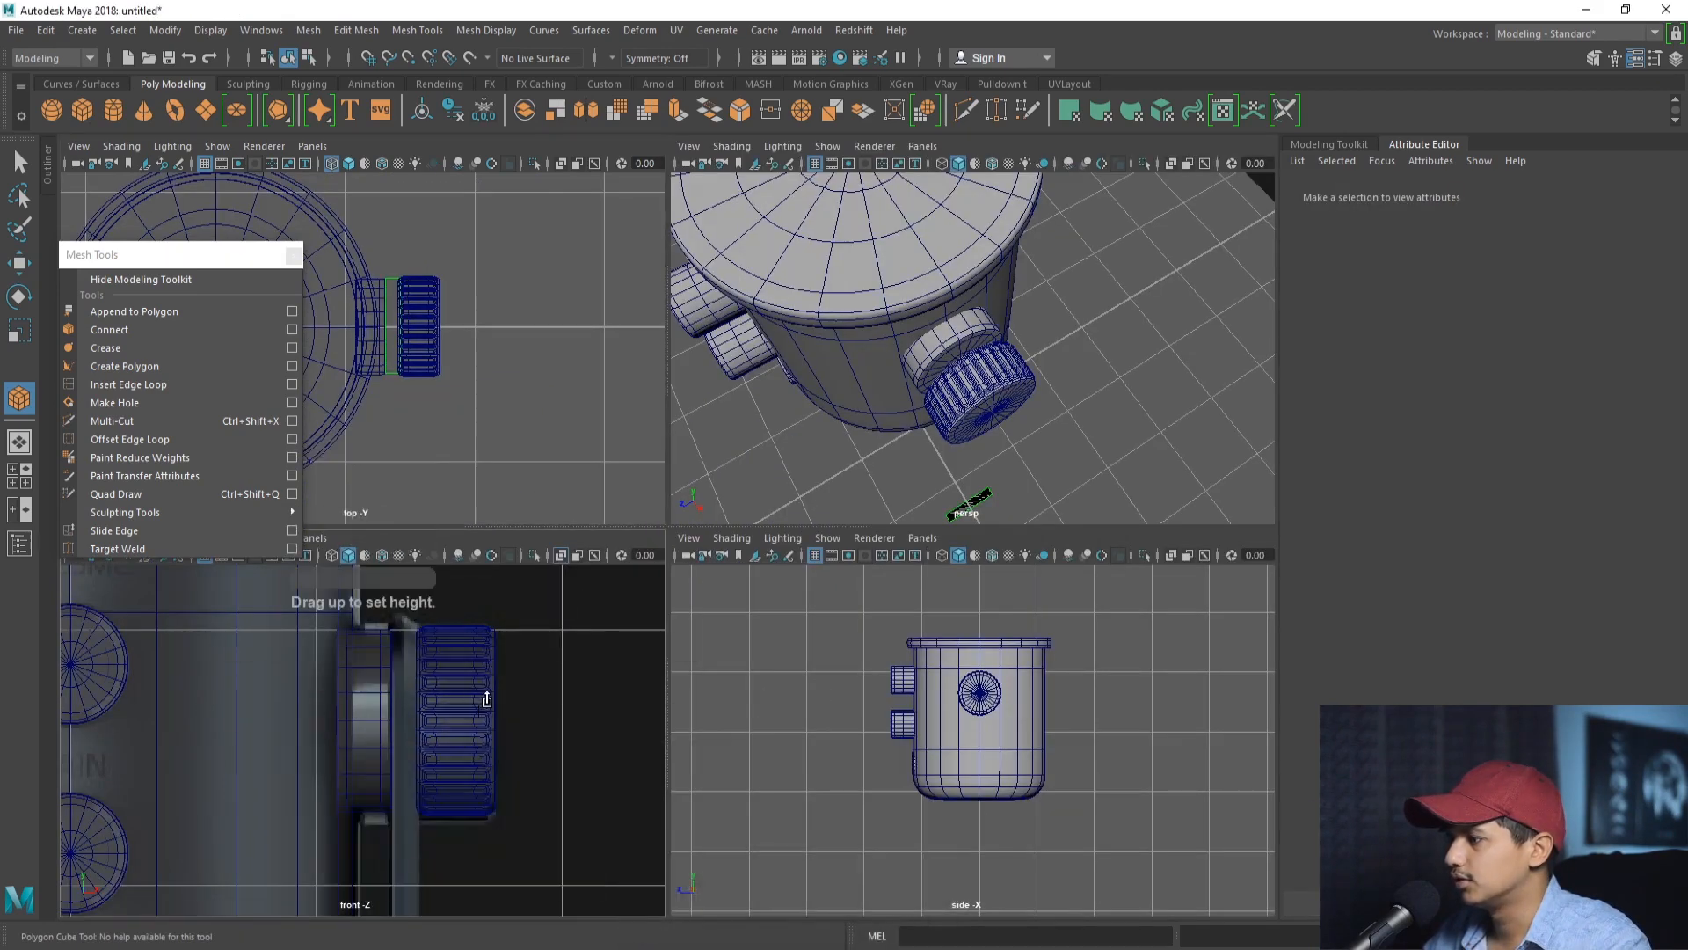
{"action": "key", "text": "space"}
{"action": "right_click_drag", "start_coordinate": [704, 689], "coordinate": [688, 552], "text": "alt"}
{"action": "left_click_drag", "start_coordinate": [698, 547], "coordinate": [711, 537]}
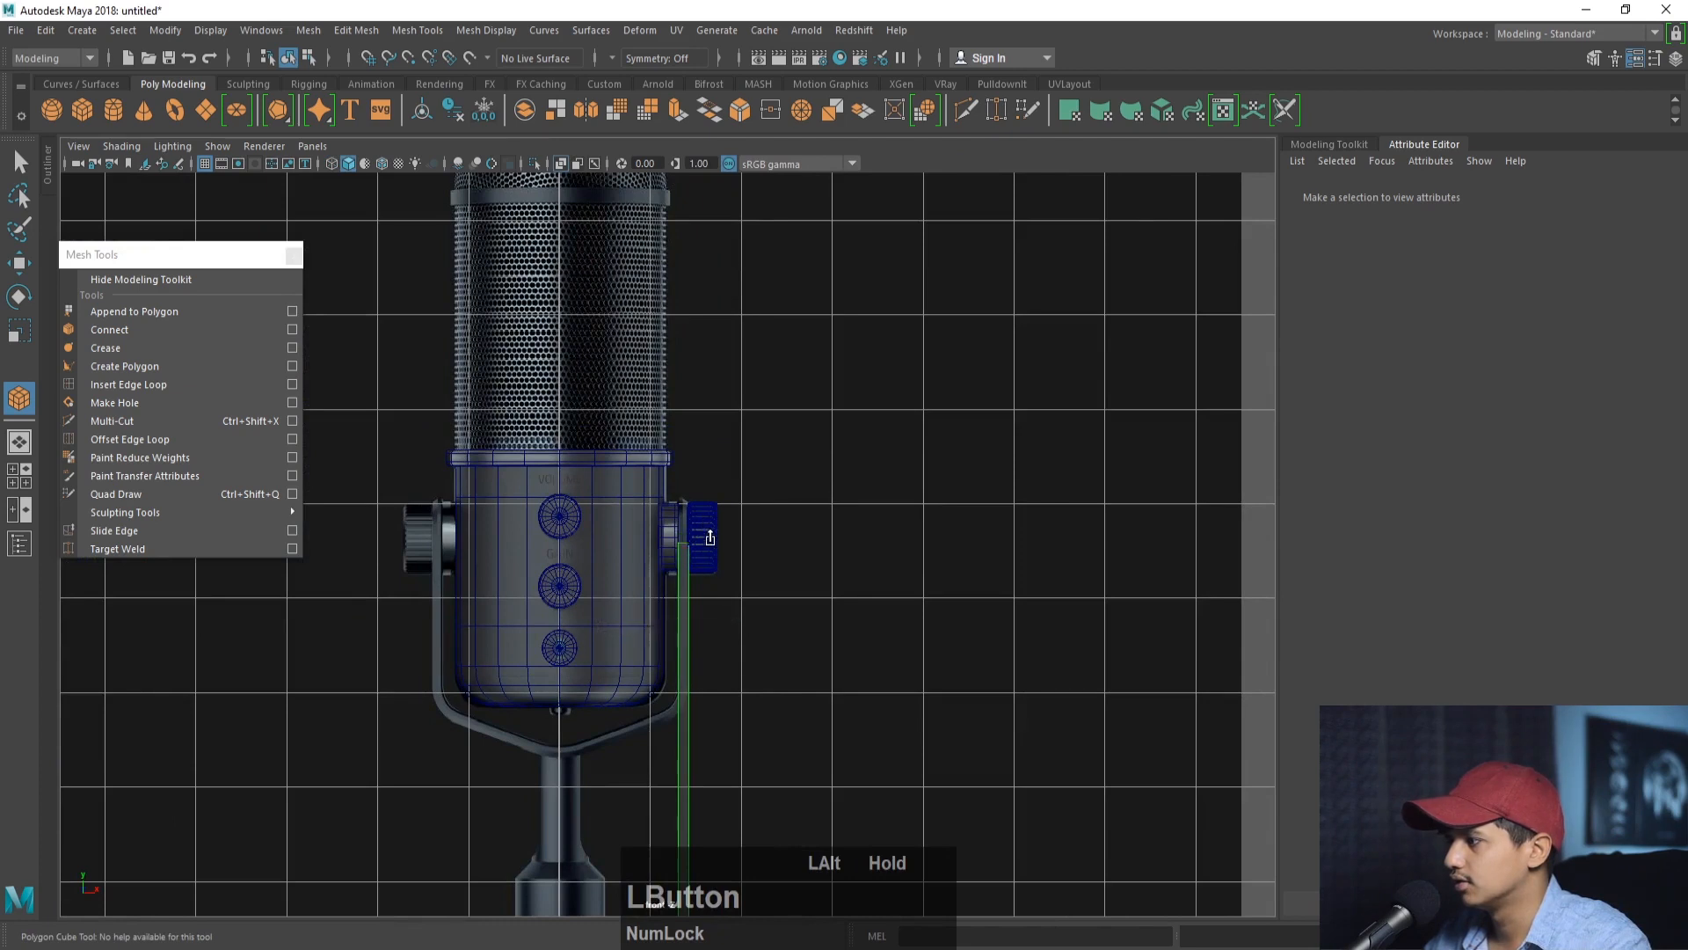
{"action": "left_click_drag", "start_coordinate": [756, 830], "coordinate": [767, 798]}
- Move the bracket strip up so its top lines up with the bracket's upper end in the front reference
{"action": "middle_click_drag", "start_coordinate": [780, 762], "coordinate": [773, 603], "text": "alt"}
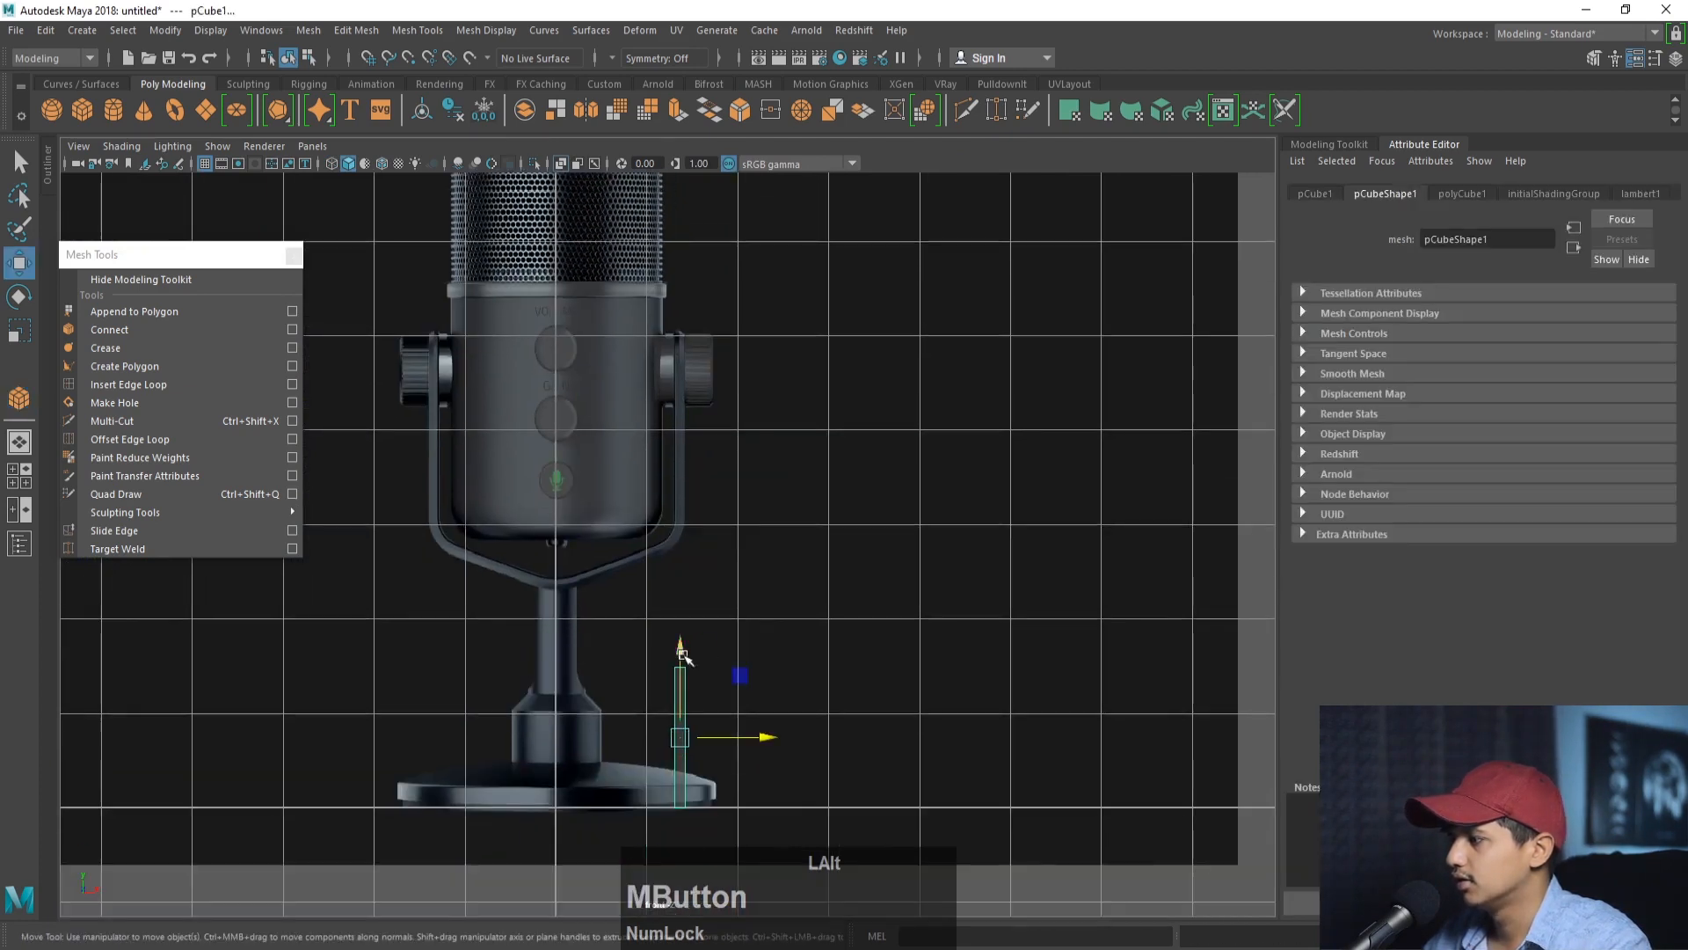
{"action": "left_click_drag", "start_coordinate": [681, 649], "coordinate": [710, 361]}
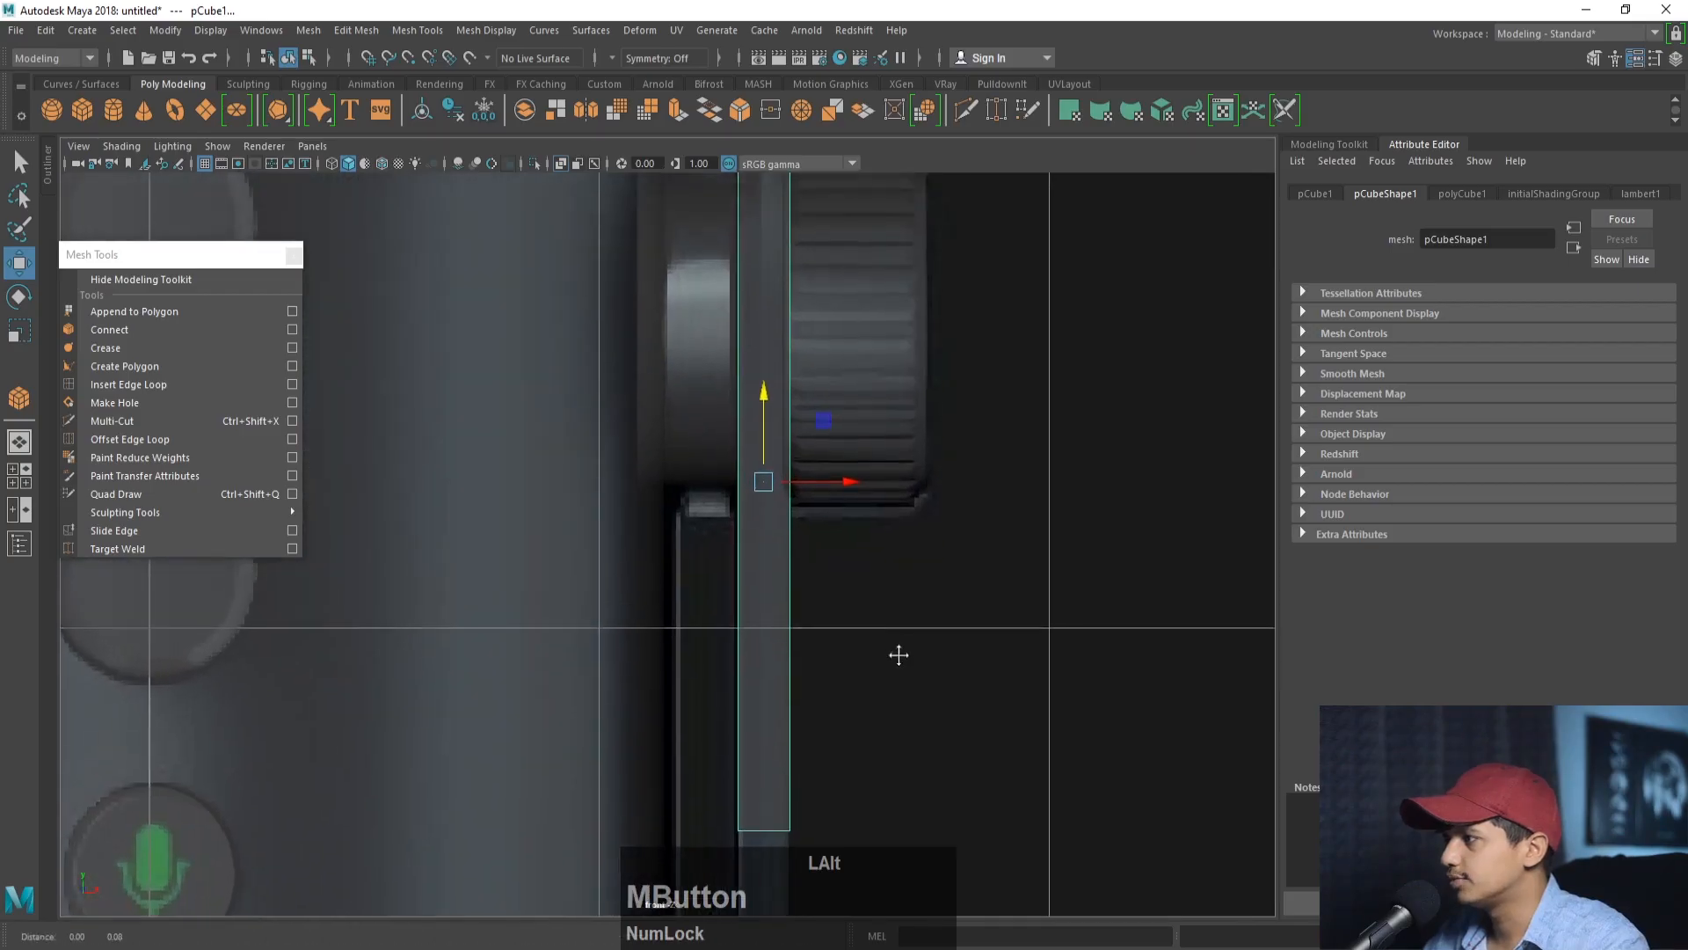
{"action": "right_click_drag", "start_coordinate": [897, 652], "coordinate": [863, 622], "text": "alt"}
{"action": "middle_click_drag", "start_coordinate": [863, 622], "coordinate": [872, 637], "text": "alt"}
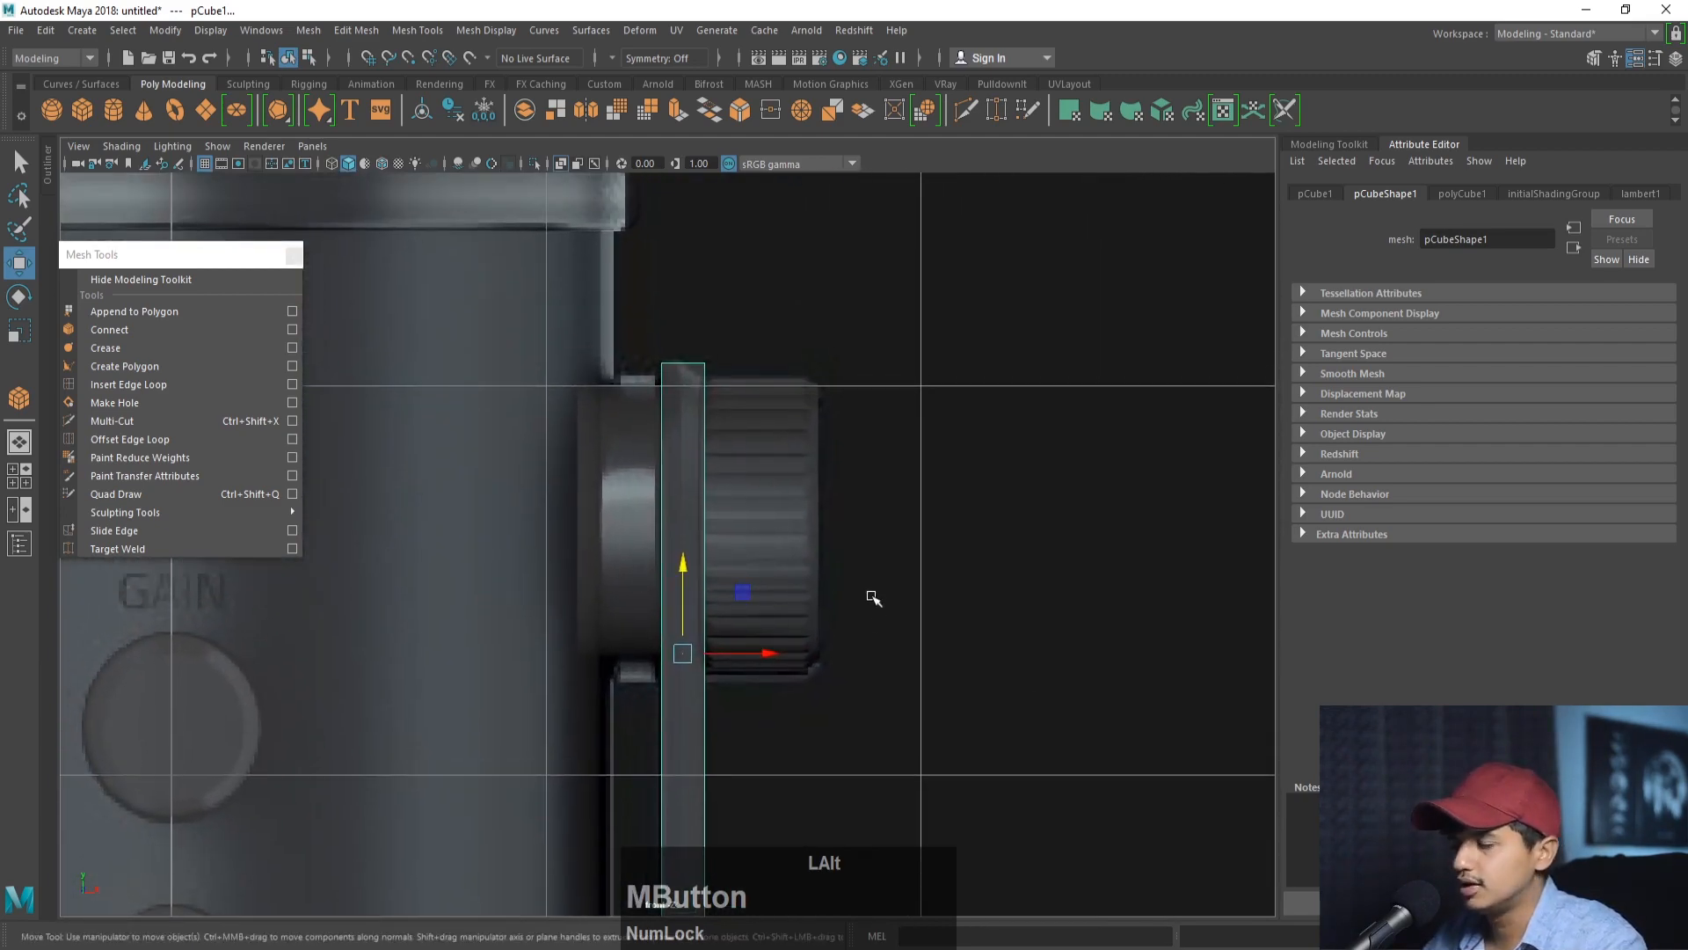
- Set the strip's width subdivisions to 2 and lower its outer top corner vertices to slope the upper end
{"action": "left_click", "coordinate": [1466, 192]}
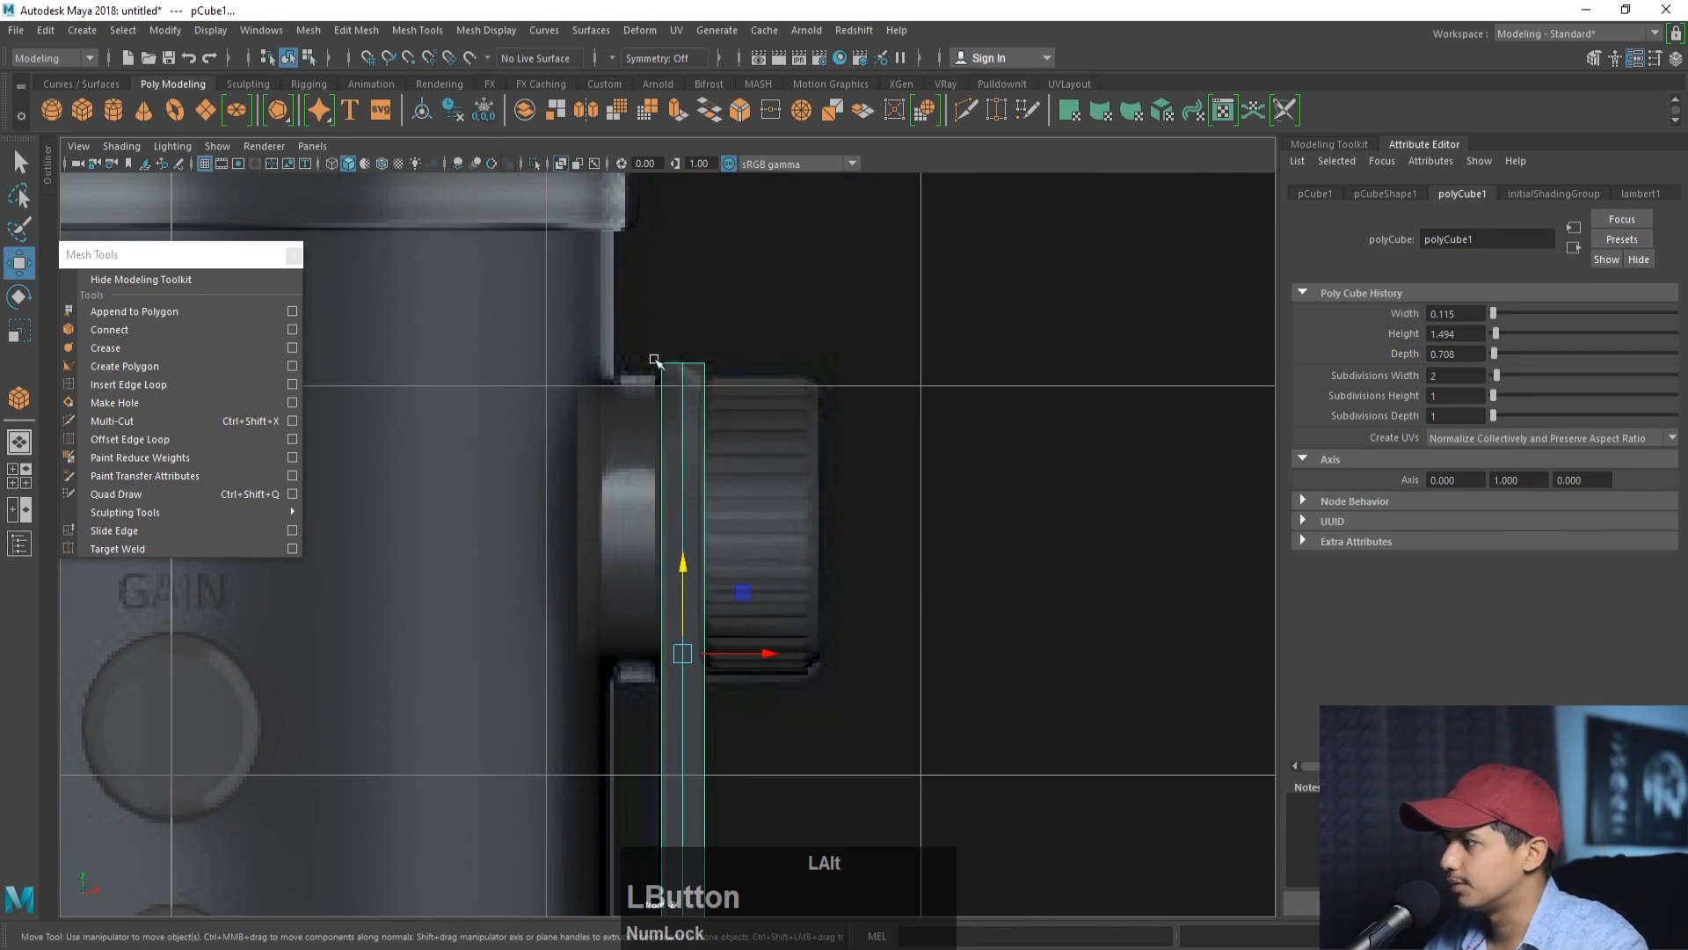
{"action": "right_click_drag", "start_coordinate": [712, 400], "coordinate": [698, 339]}
{"action": "left_click", "coordinate": [705, 366]}
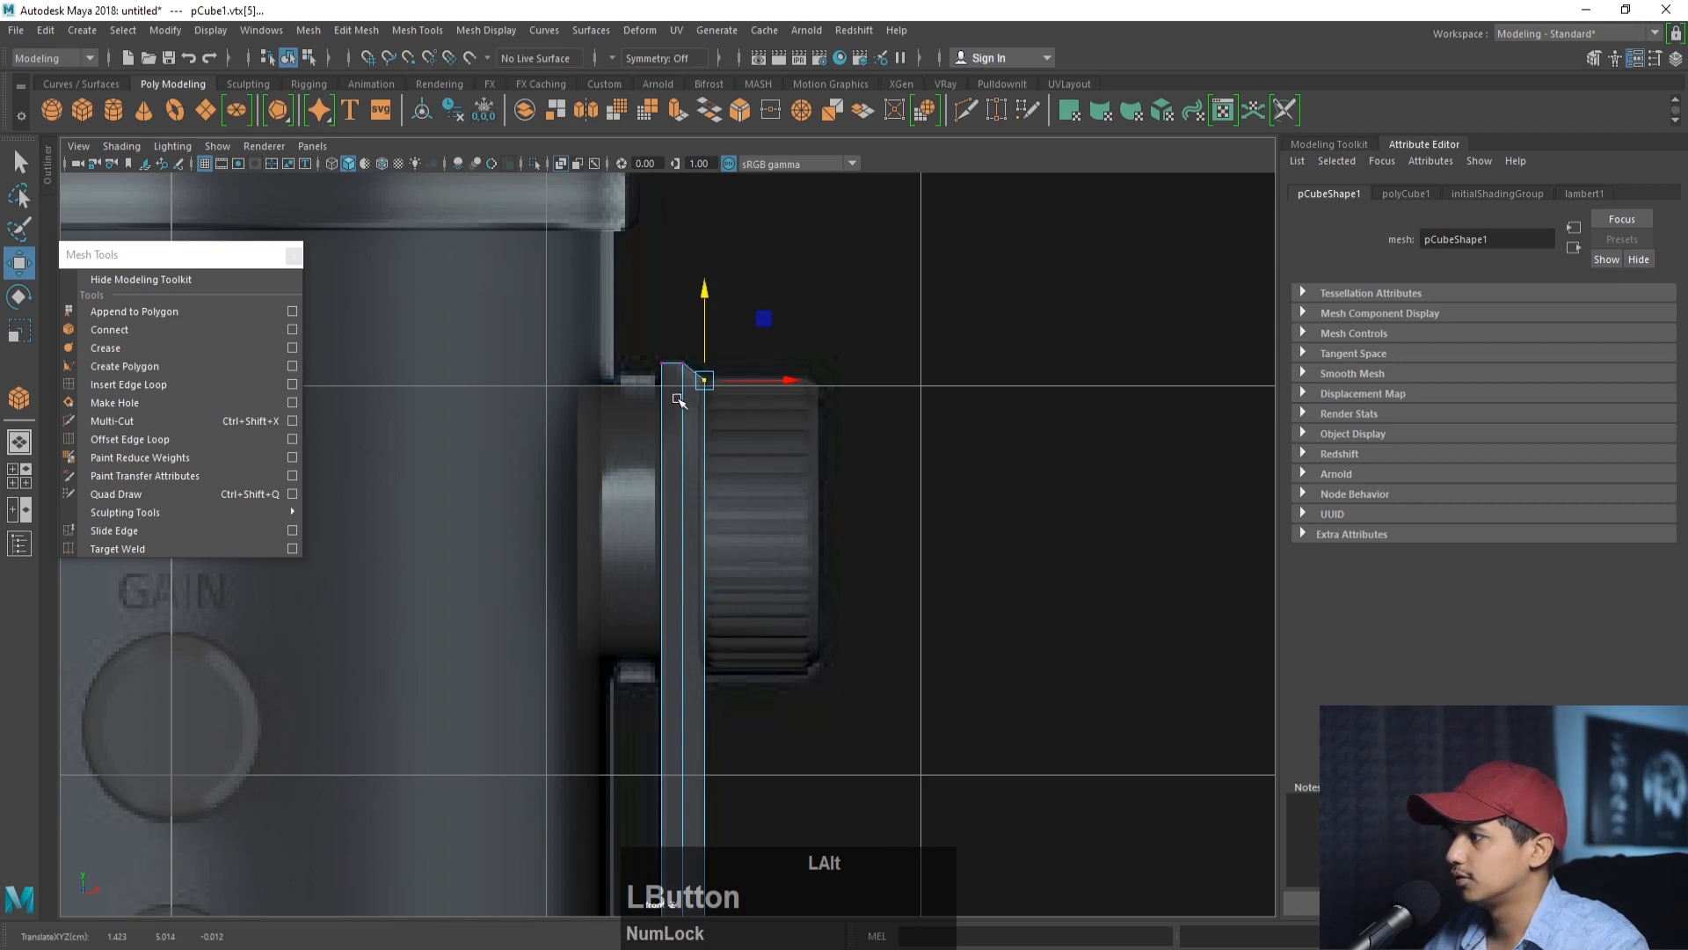
- Select the strip's bottom faces and extrude them straight down to where the reference bracket begins to bend
{"action": "middle_click_drag", "start_coordinate": [677, 401], "coordinate": [675, 514], "text": "alt"}
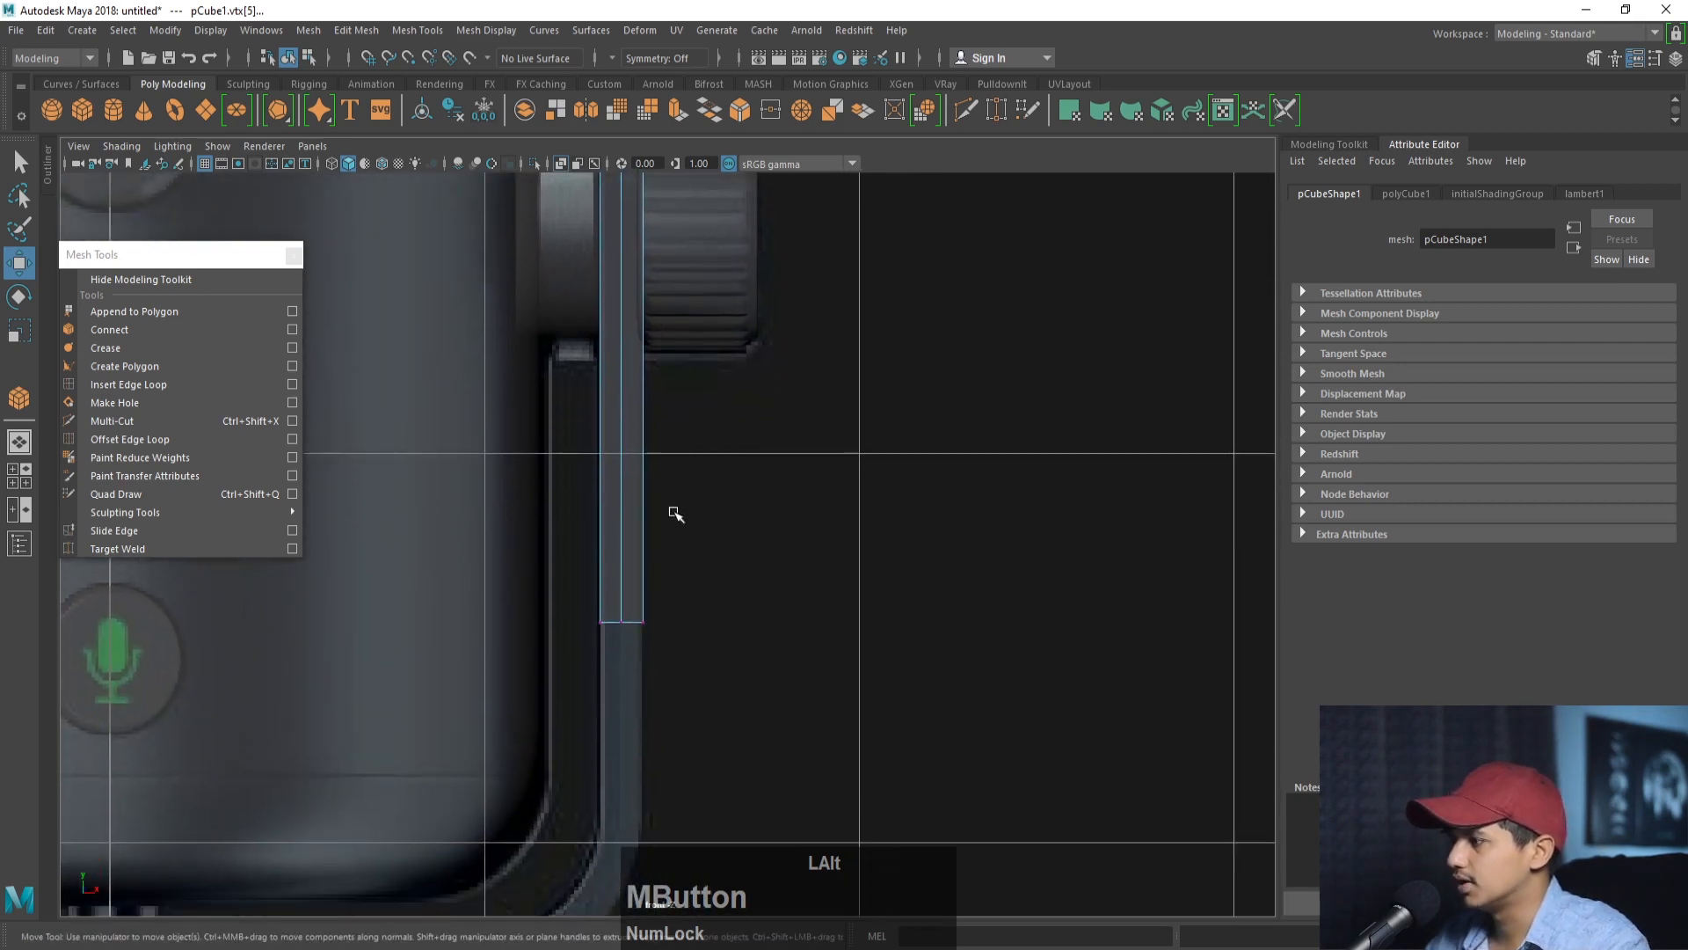
{"action": "right_click_drag", "start_coordinate": [634, 441], "coordinate": [615, 392]}
{"action": "right_click_drag", "start_coordinate": [624, 607], "coordinate": [620, 495]}
{"action": "left_click_drag", "start_coordinate": [590, 589], "coordinate": [734, 657]}
{"action": "left_click_drag", "start_coordinate": [817, 572], "coordinate": [785, 561]}
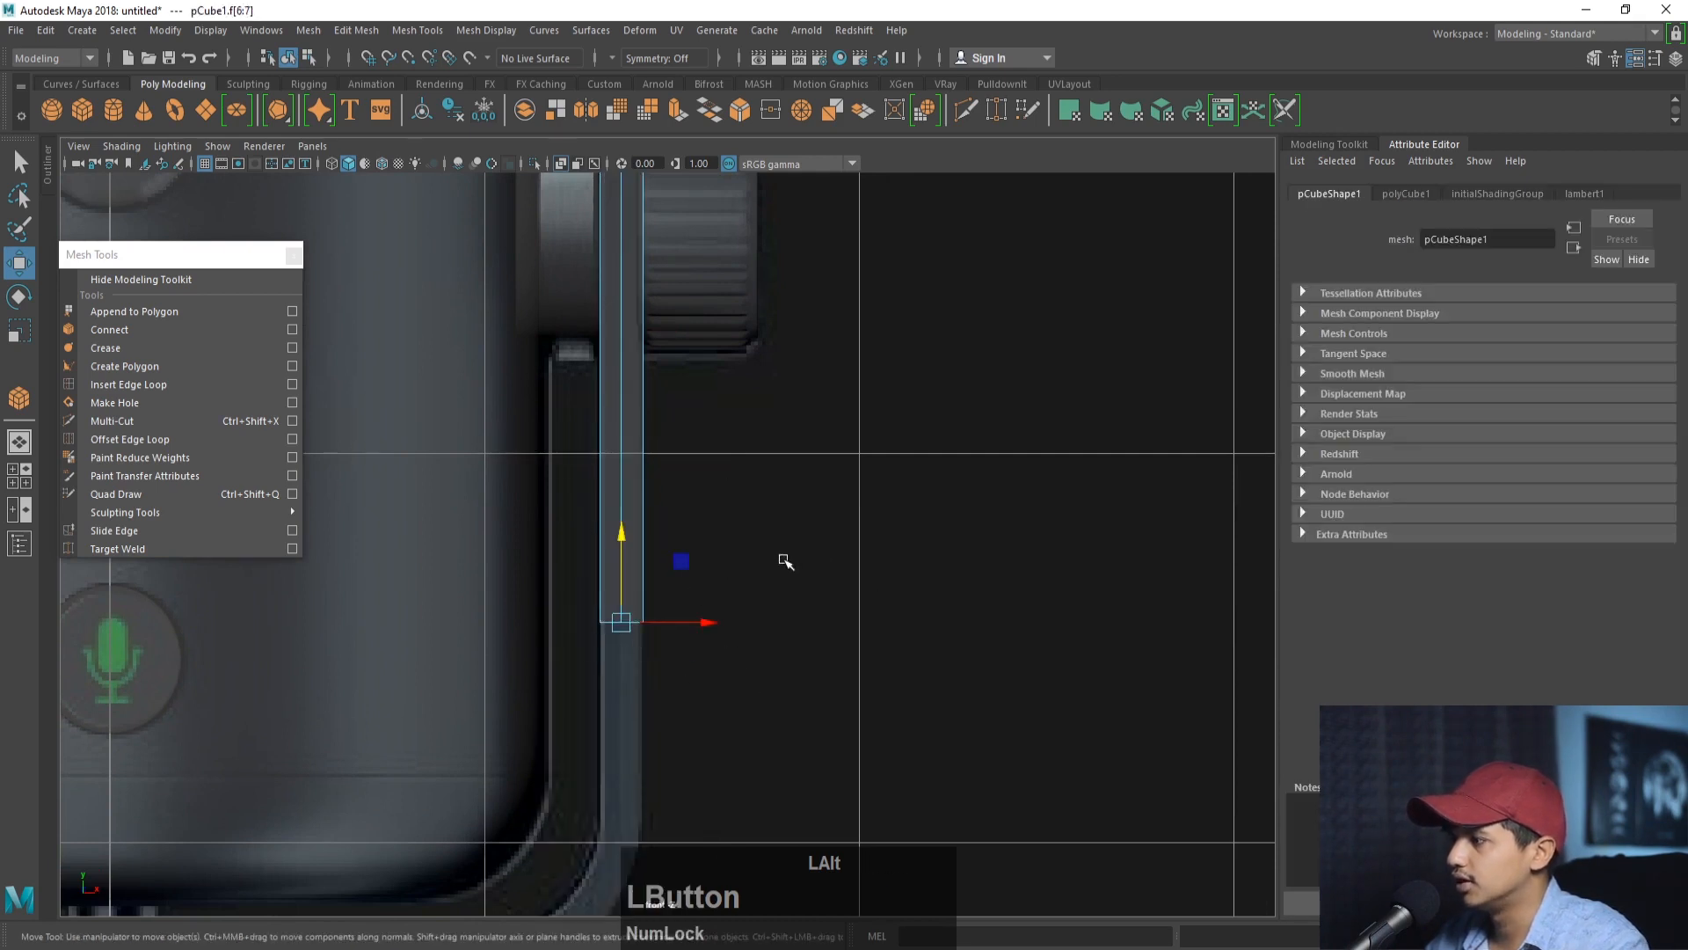
{"action": "key", "text": "space"}
{"action": "key", "text": "space"}
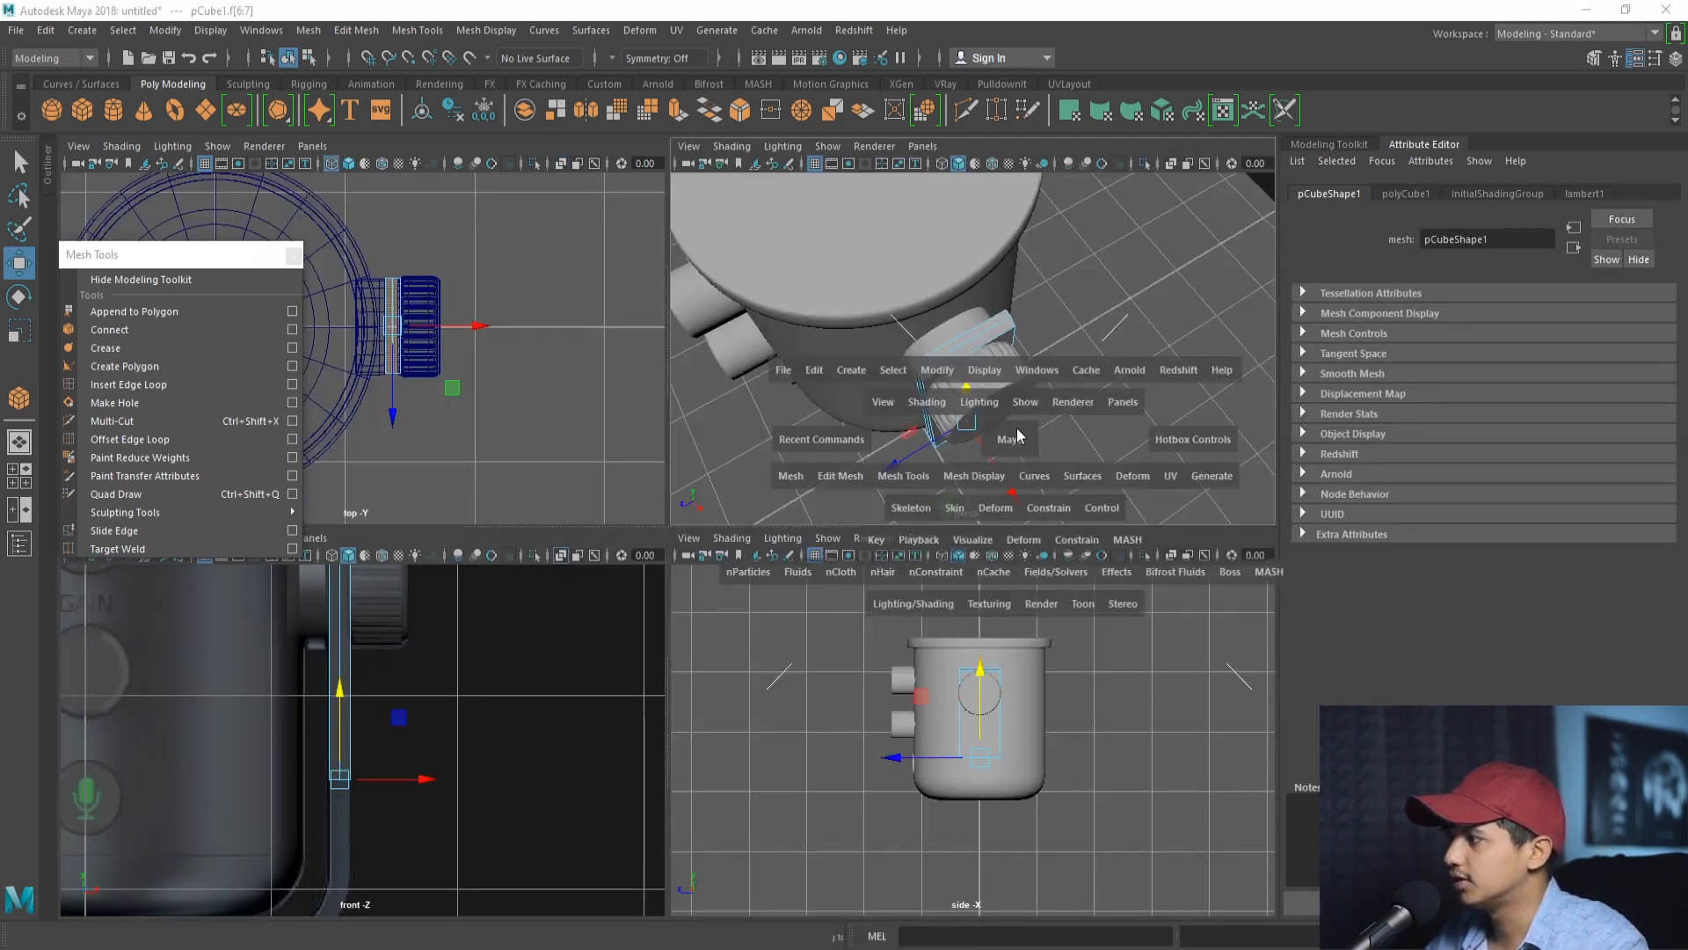
{"action": "left_click_drag", "start_coordinate": [999, 440], "coordinate": [964, 441], "text": "alt"}
{"action": "middle_click_drag", "start_coordinate": [965, 442], "coordinate": [690, 667], "text": "alt"}
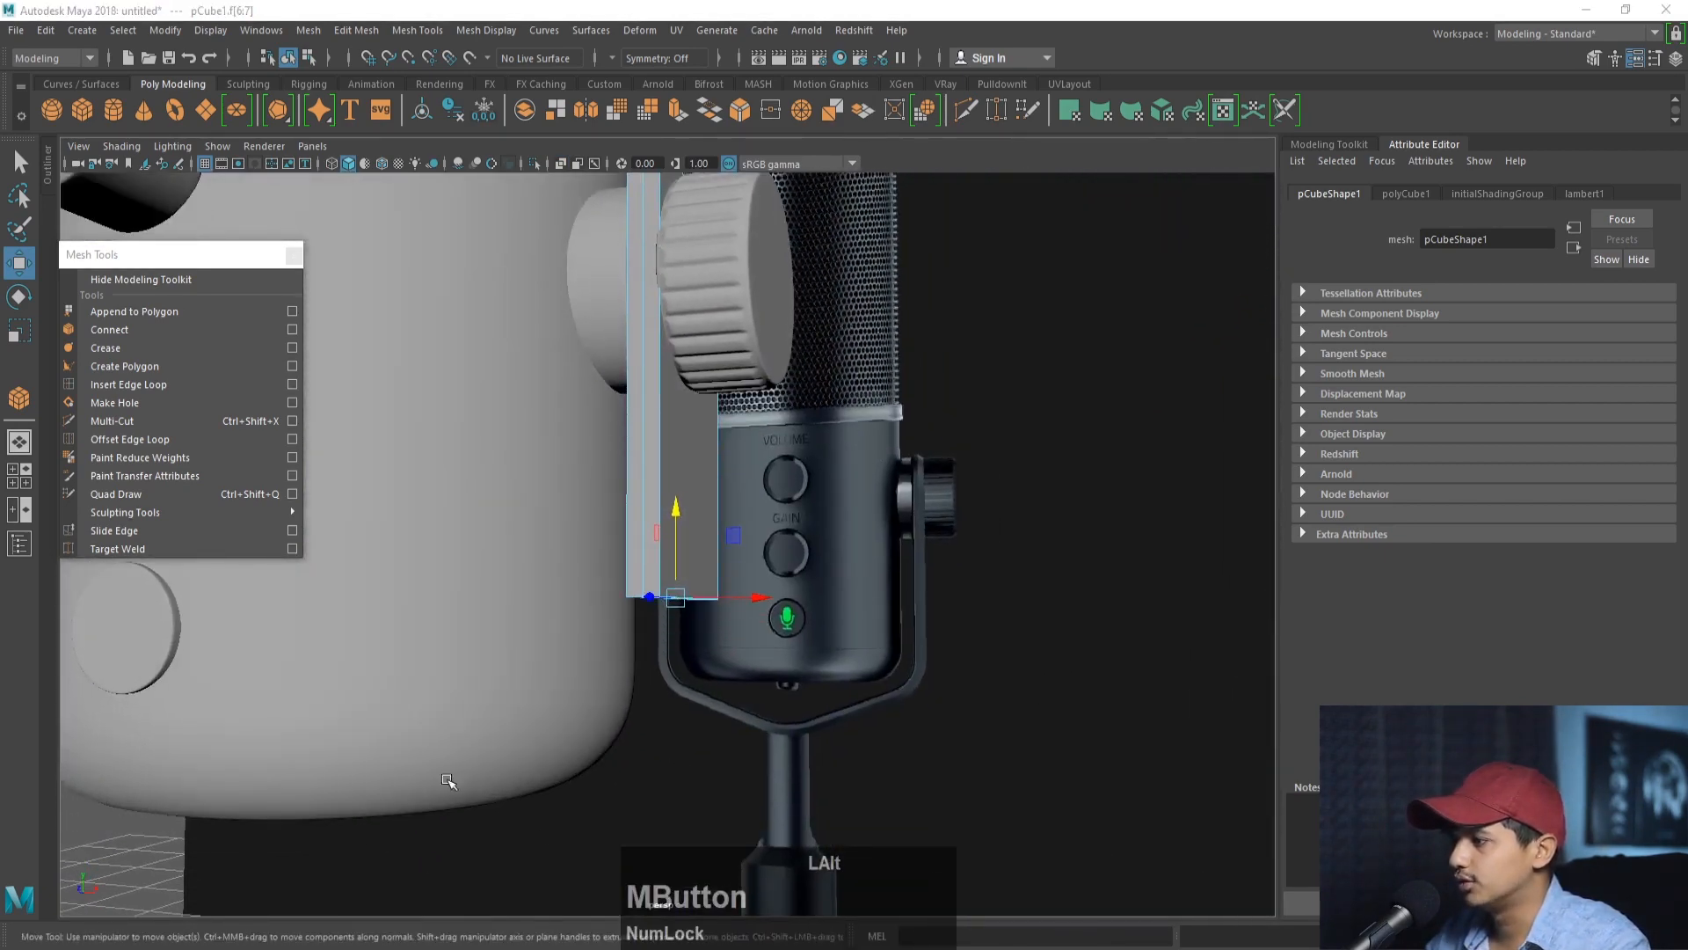
{"action": "key", "text": "space"}
{"action": "key", "text": "space"}
{"action": "middle_click_drag", "start_coordinate": [588, 686], "coordinate": [510, 658], "text": "alt"}
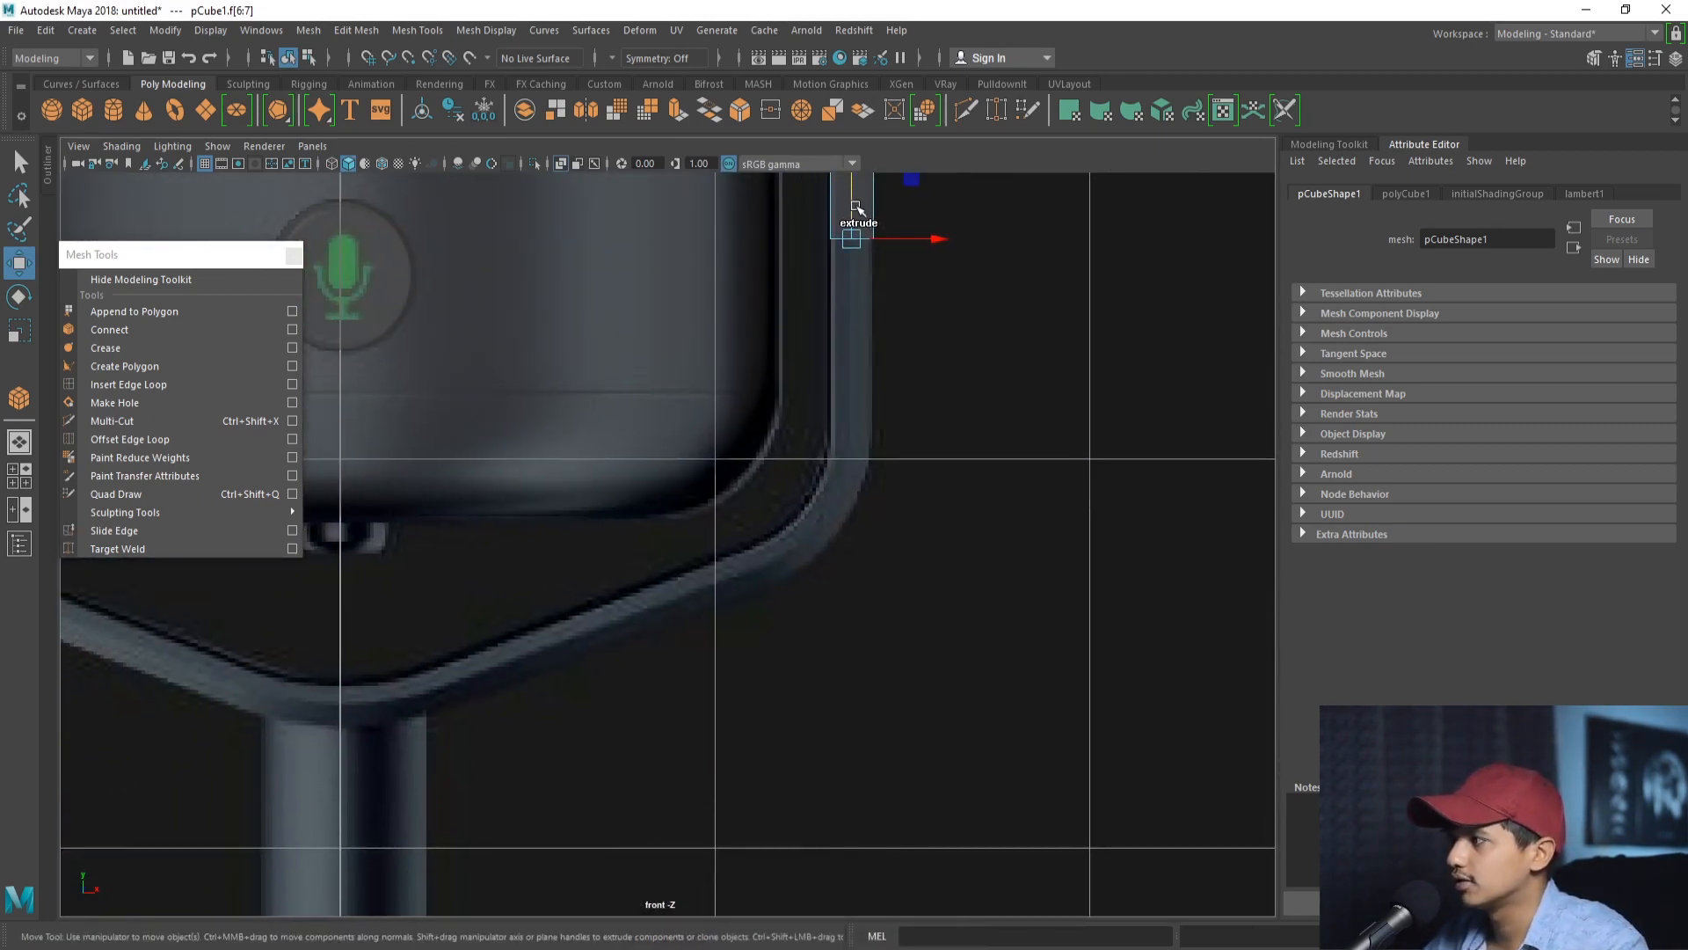
{"action": "left_click_drag", "start_coordinate": [857, 209], "coordinate": [813, 563]}
- Extrude and rotate the end faces in short segments around the bend, and extend a long segment down the slope towards the stem
{"action": "key", "text": "e"}
{"action": "key", "text": "w"}
{"action": "left_click_drag", "start_coordinate": [783, 517], "coordinate": [843, 552]}
{"action": "left_click_drag", "start_coordinate": [813, 518], "coordinate": [783, 577]}
{"action": "key", "text": "e"}
{"action": "key", "text": "w"}
{"action": "key", "text": "e"}
{"action": "left_click_drag", "start_coordinate": [768, 496], "coordinate": [799, 511]}
{"action": "key", "text": "w"}
{"action": "left_click_drag", "start_coordinate": [750, 529], "coordinate": [580, 572]}
{"action": "left_click_drag", "start_coordinate": [539, 519], "coordinate": [441, 625]}
- Rotate and flatten the bracket's end face to vertical, and extrude it sideways to the microphone's centre line
{"action": "key", "text": "e"}
{"action": "key", "text": "w"}
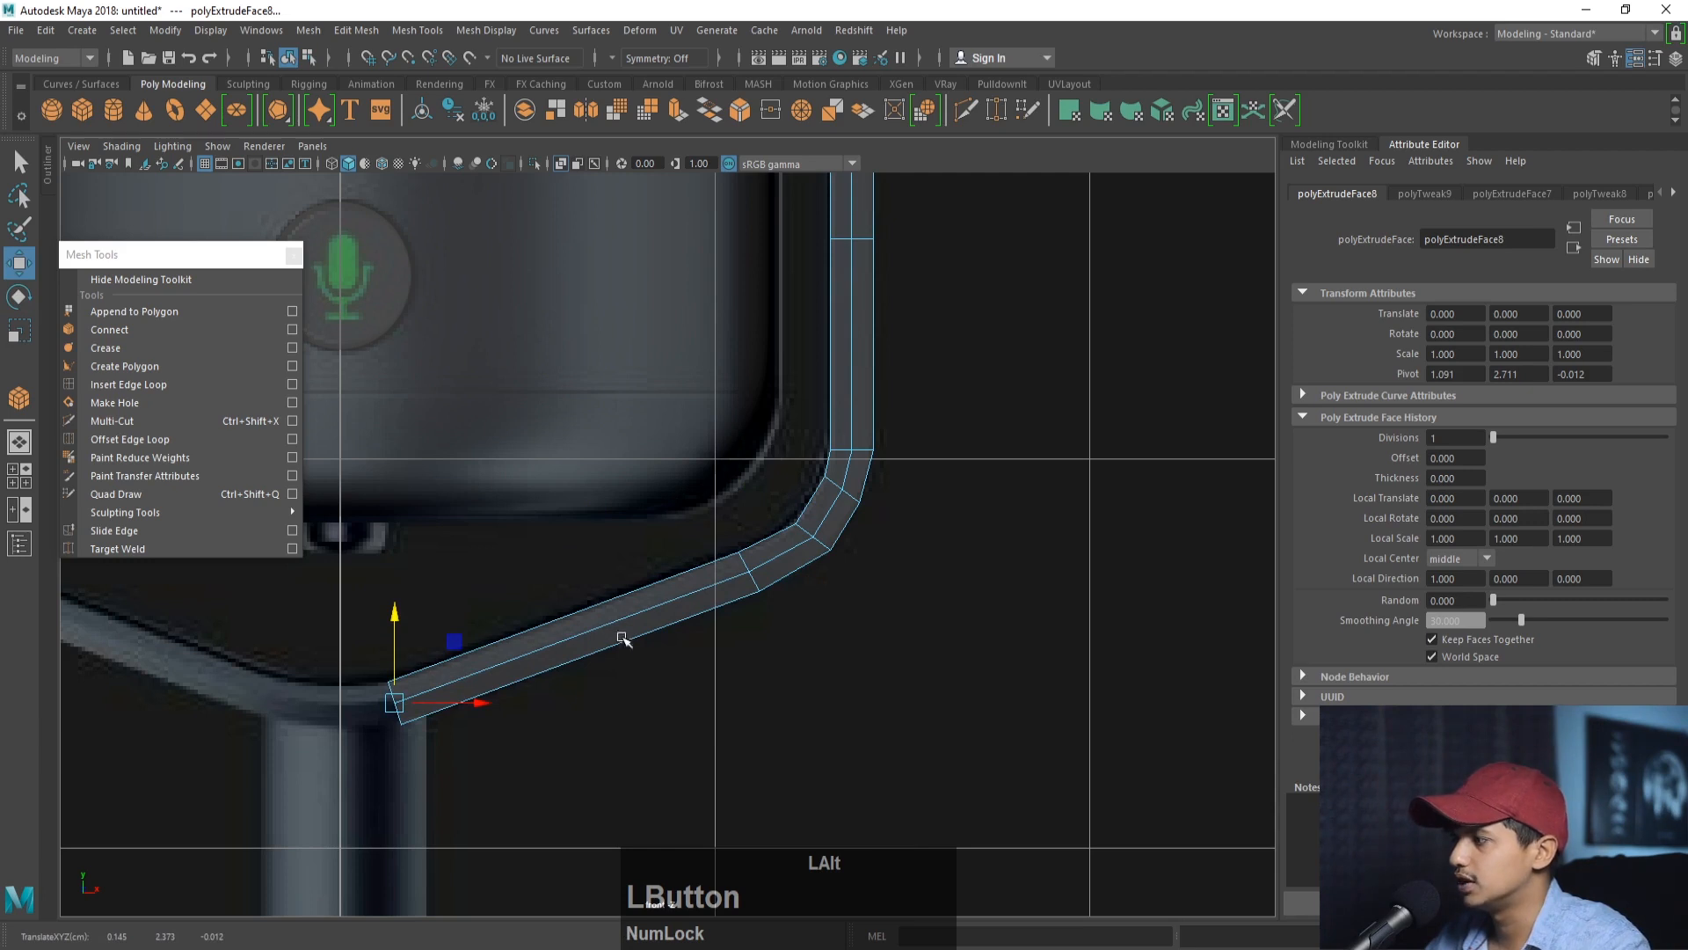
{"action": "key", "text": "e"}
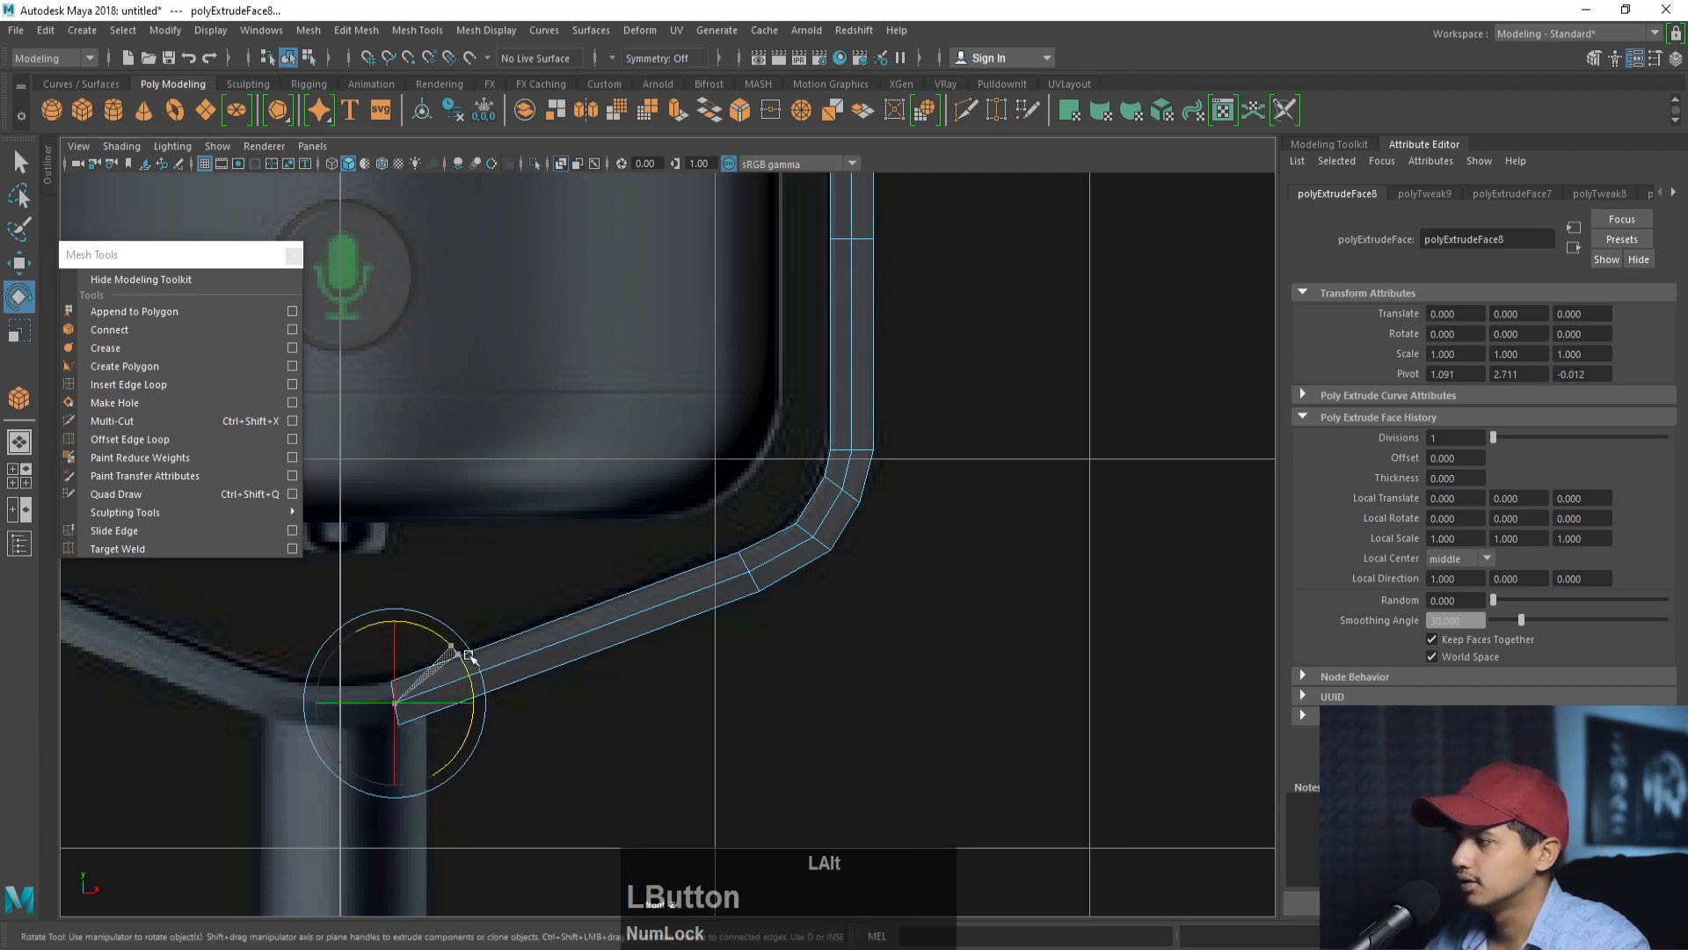
{"action": "left_click_drag", "start_coordinate": [460, 660], "coordinate": [472, 673]}
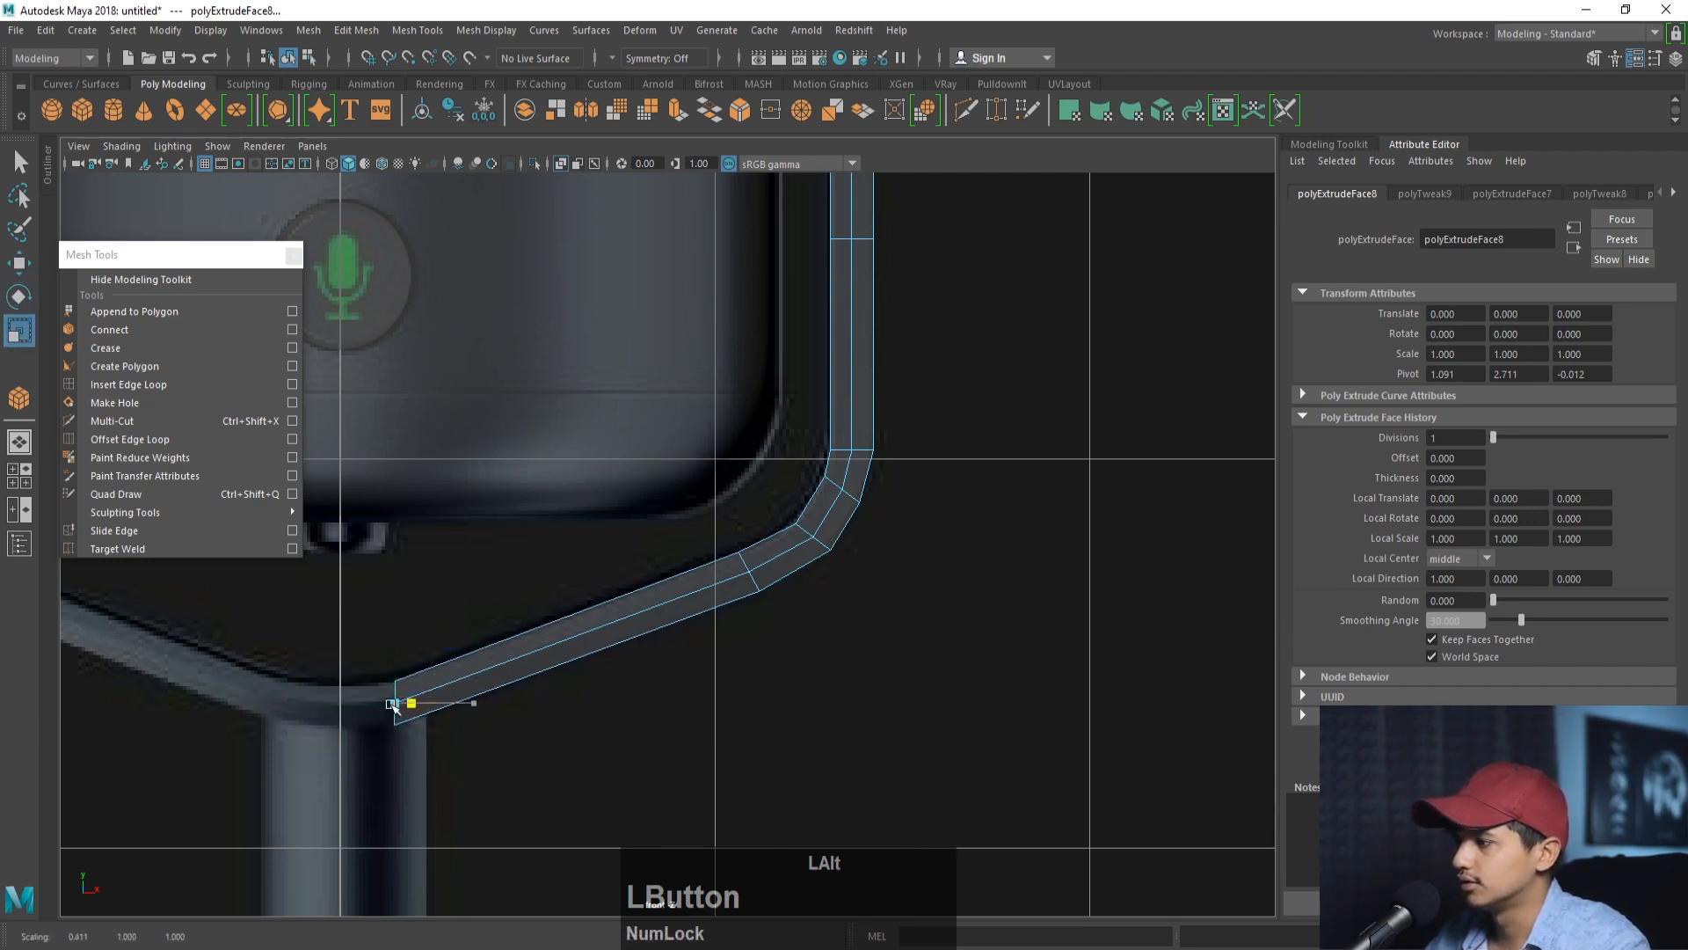
{"action": "key", "text": "w"}
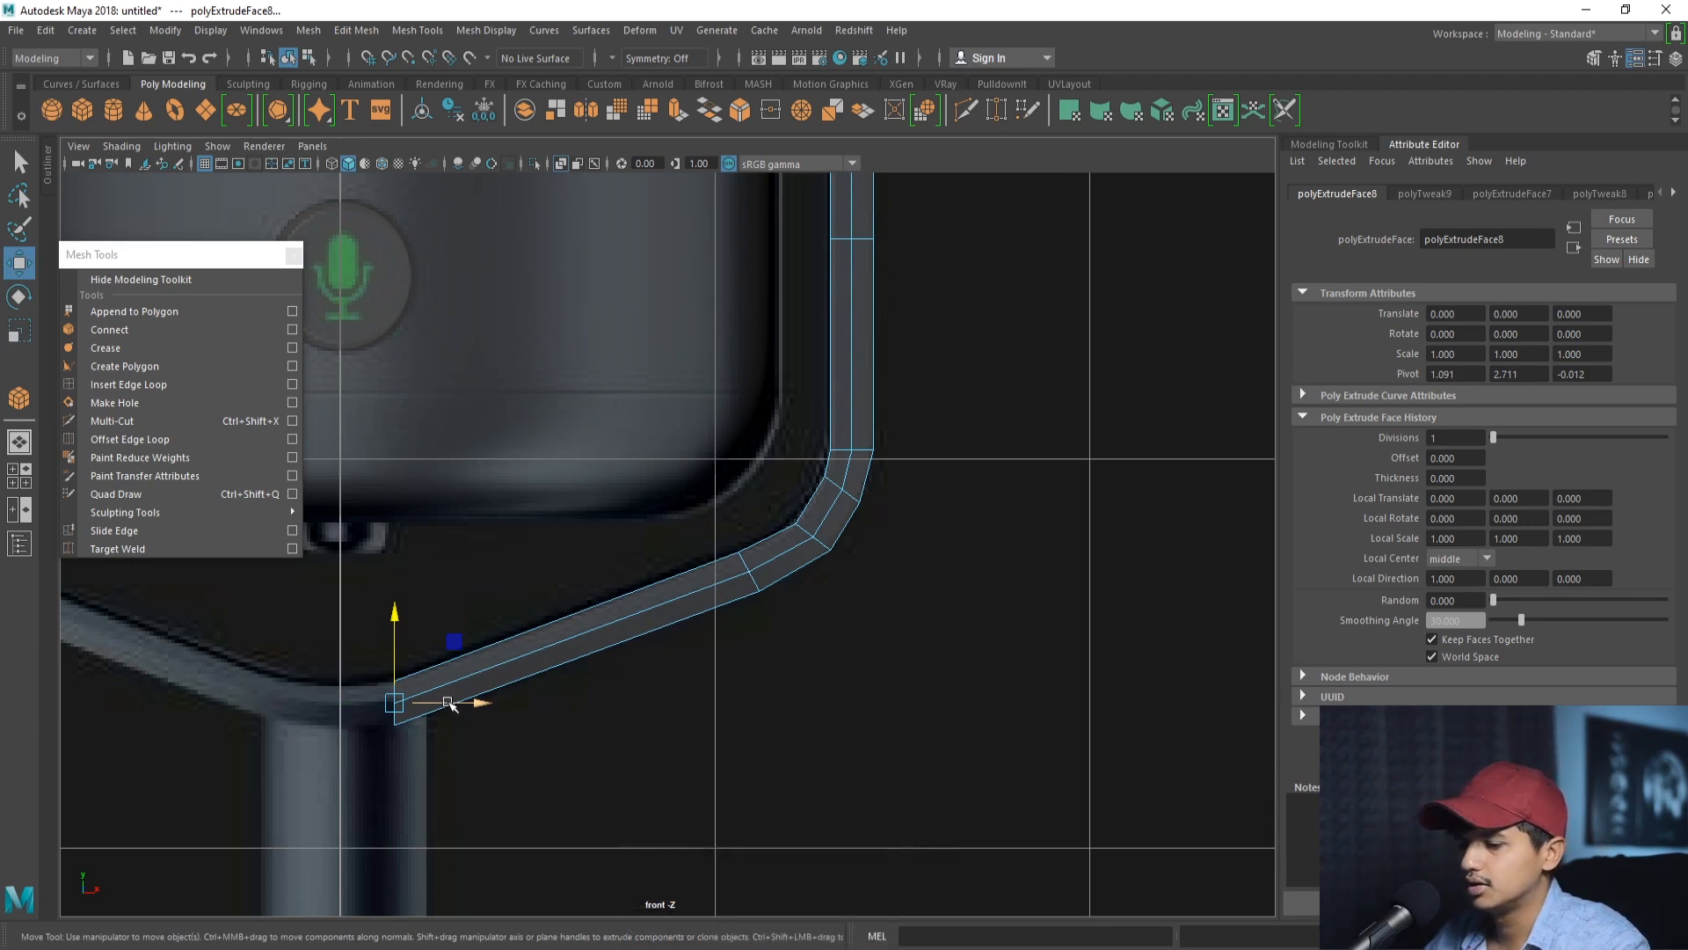
{"action": "left_click_drag", "start_coordinate": [452, 705], "coordinate": [403, 703], "text": "shift"}
{"action": "middle_click_drag", "start_coordinate": [358, 362], "coordinate": [369, 492], "text": "alt"}
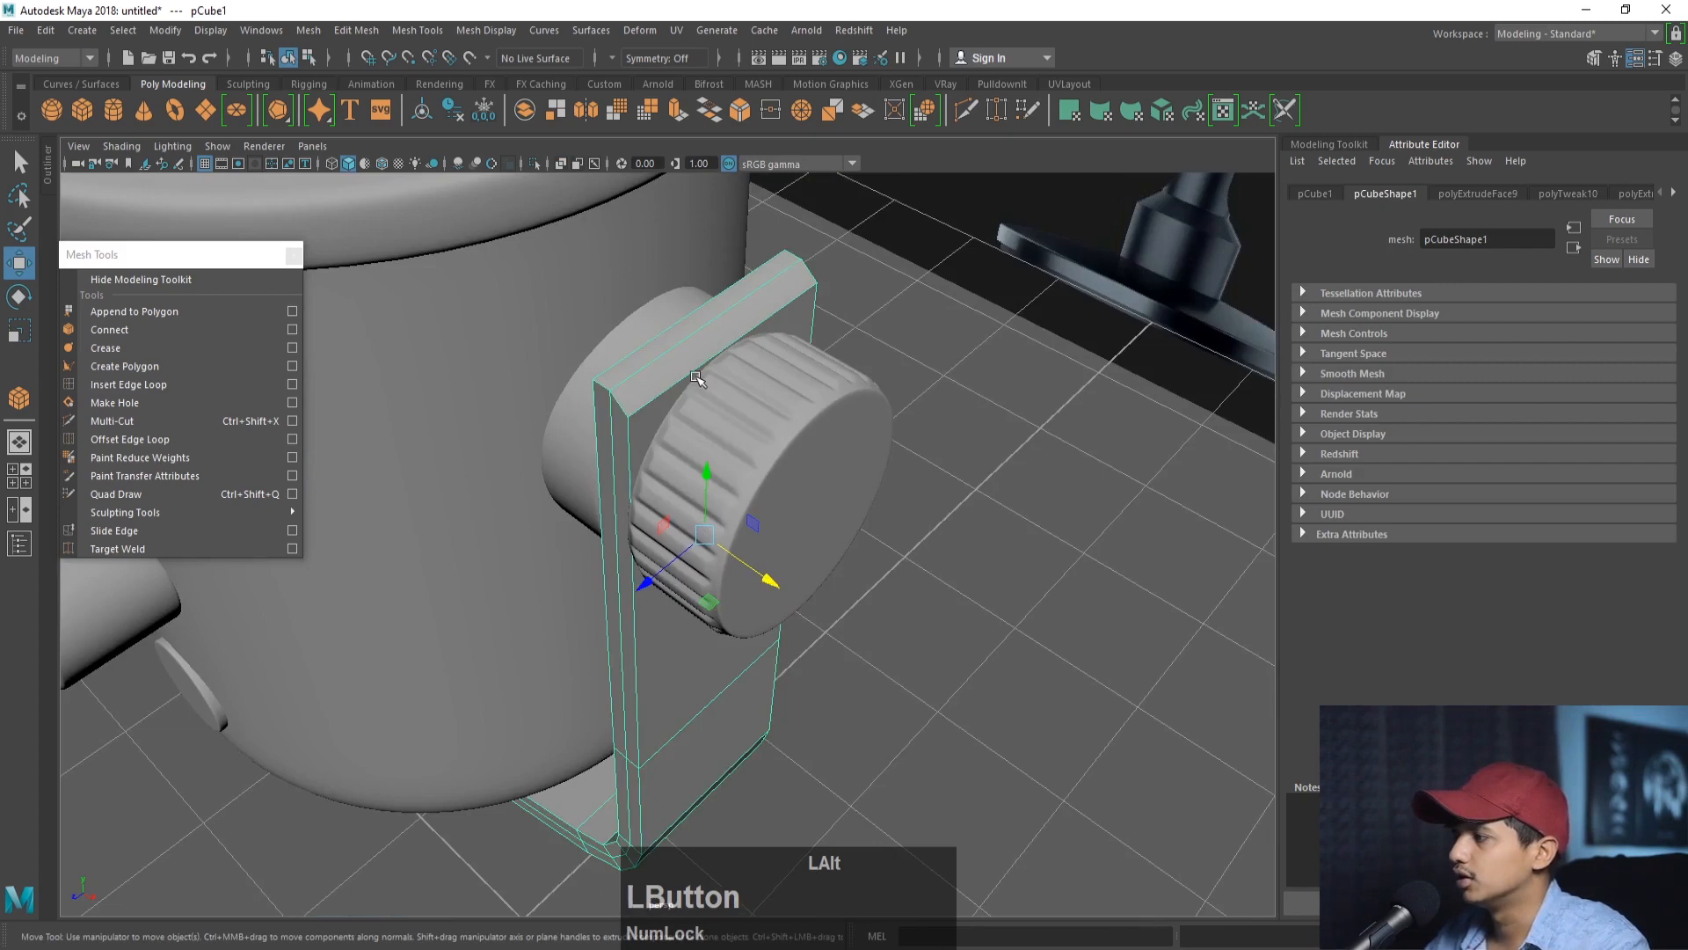
- Insert supporting edge loops along the mount bracket's long edges and around its sloped upper end
{"action": "left_click", "coordinate": [719, 450]}
{"action": "left_click", "coordinate": [659, 430]}
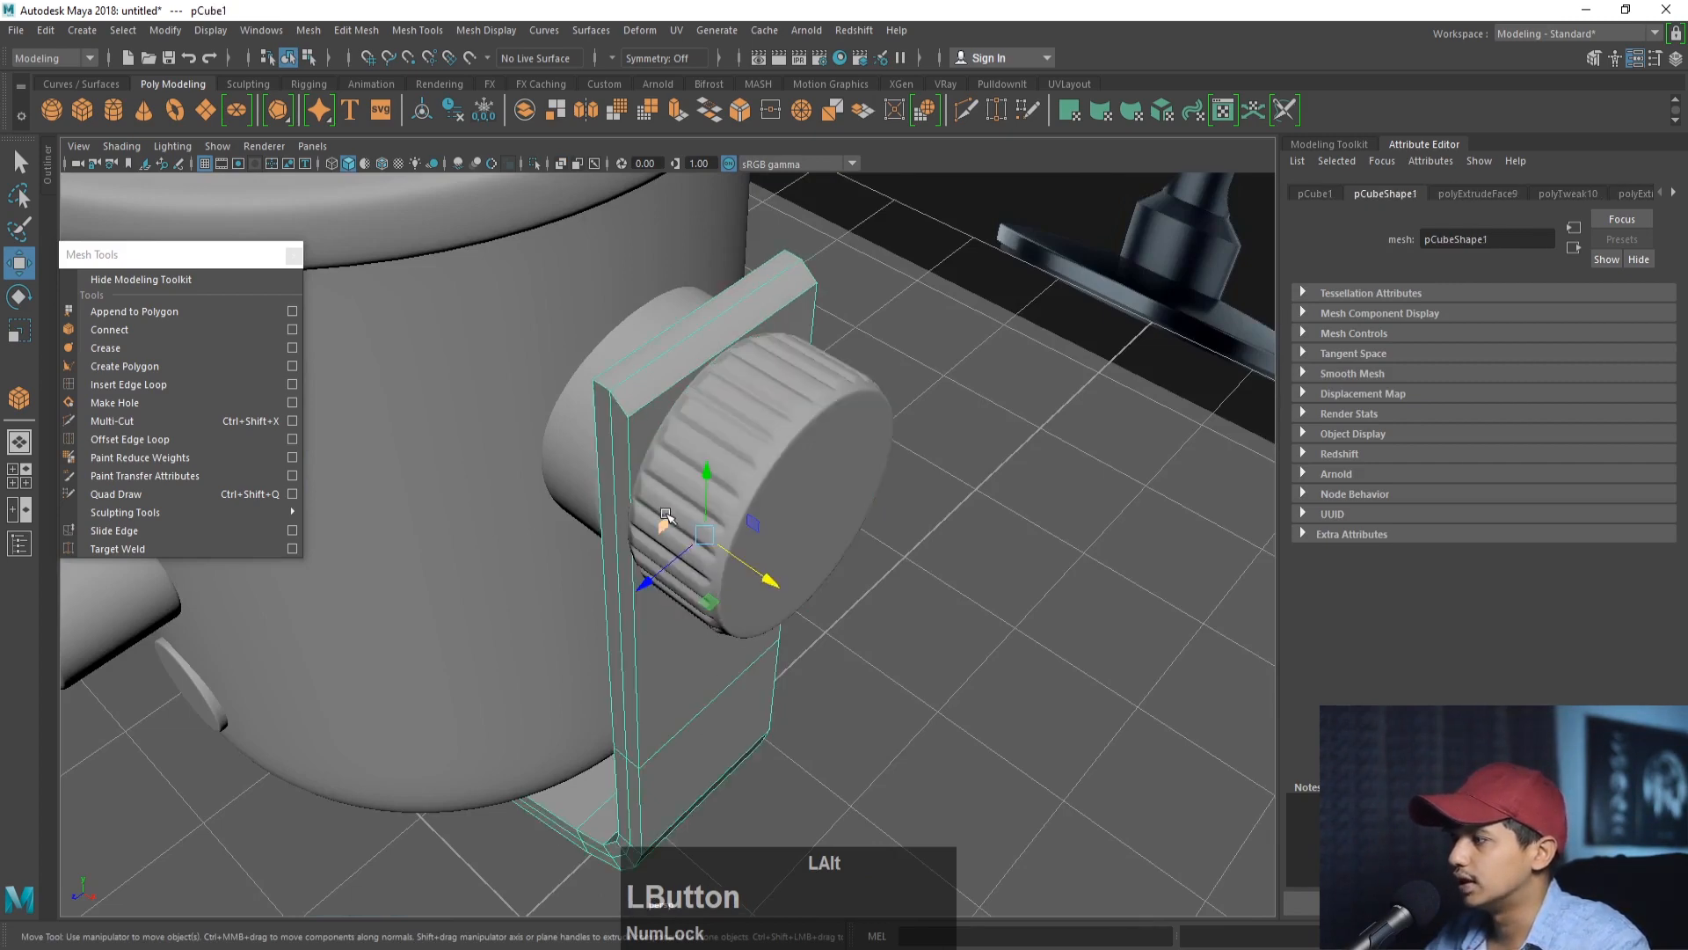
{"action": "key", "text": "r"}
{"action": "left_click_drag", "start_coordinate": [660, 570], "coordinate": [674, 372], "text": "alt"}
{"action": "left_click", "coordinate": [197, 387]}
{"action": "left_click", "coordinate": [812, 277]}
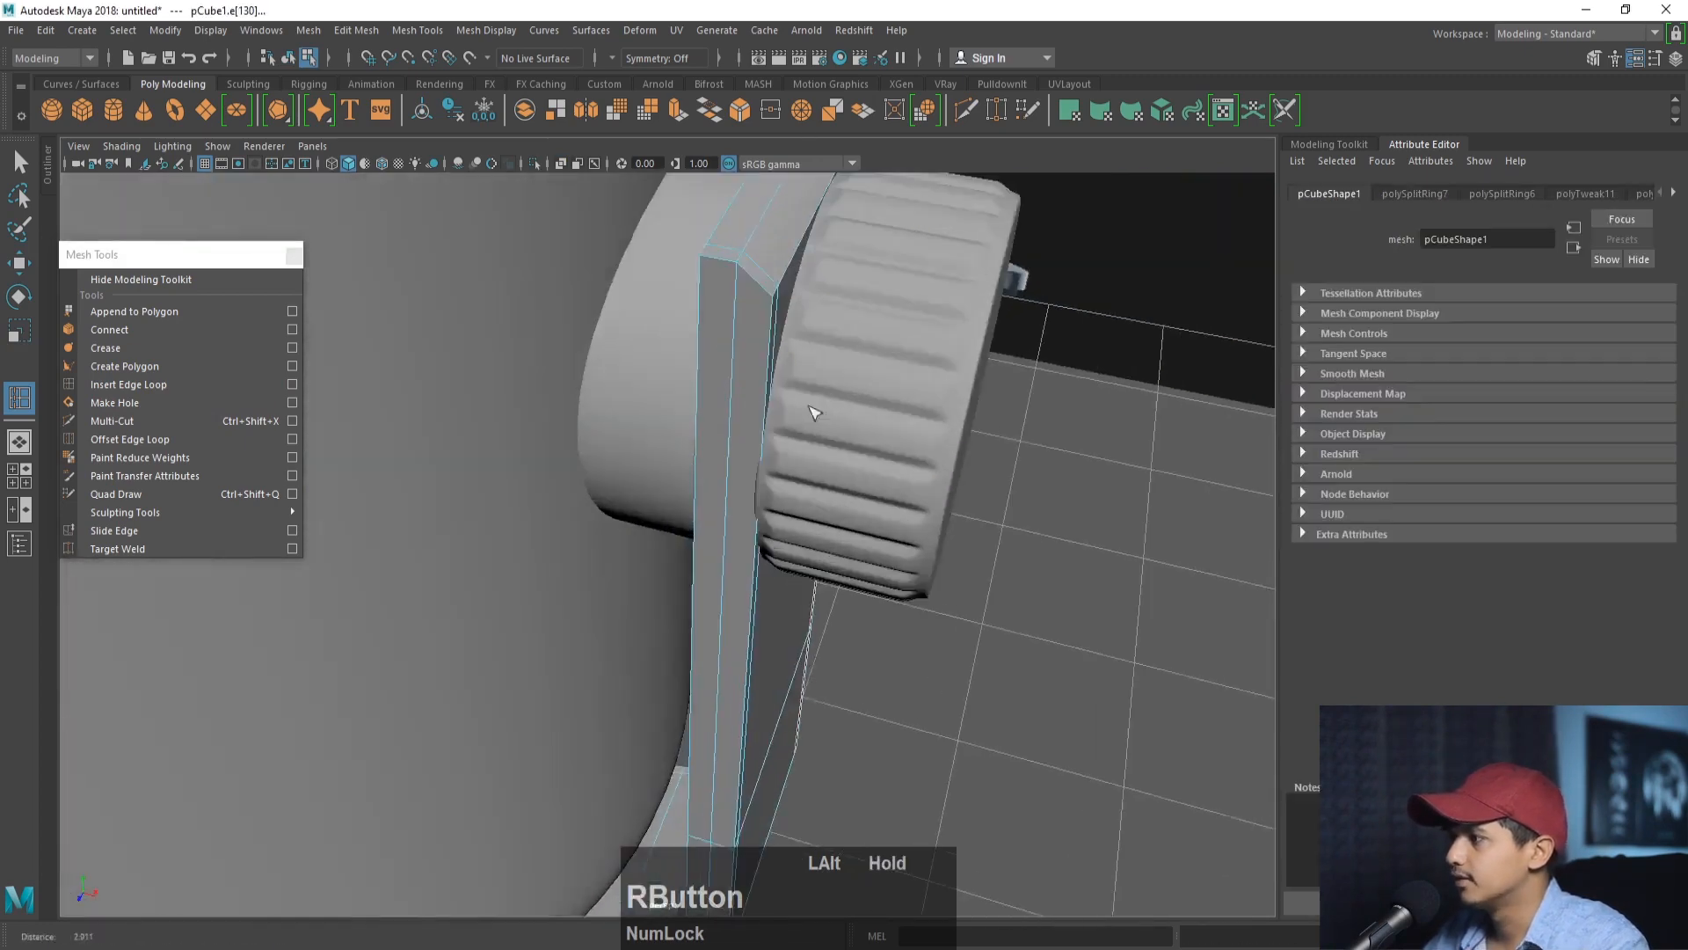
{"action": "left_click_drag", "start_coordinate": [814, 409], "coordinate": [454, 323], "text": "alt"}
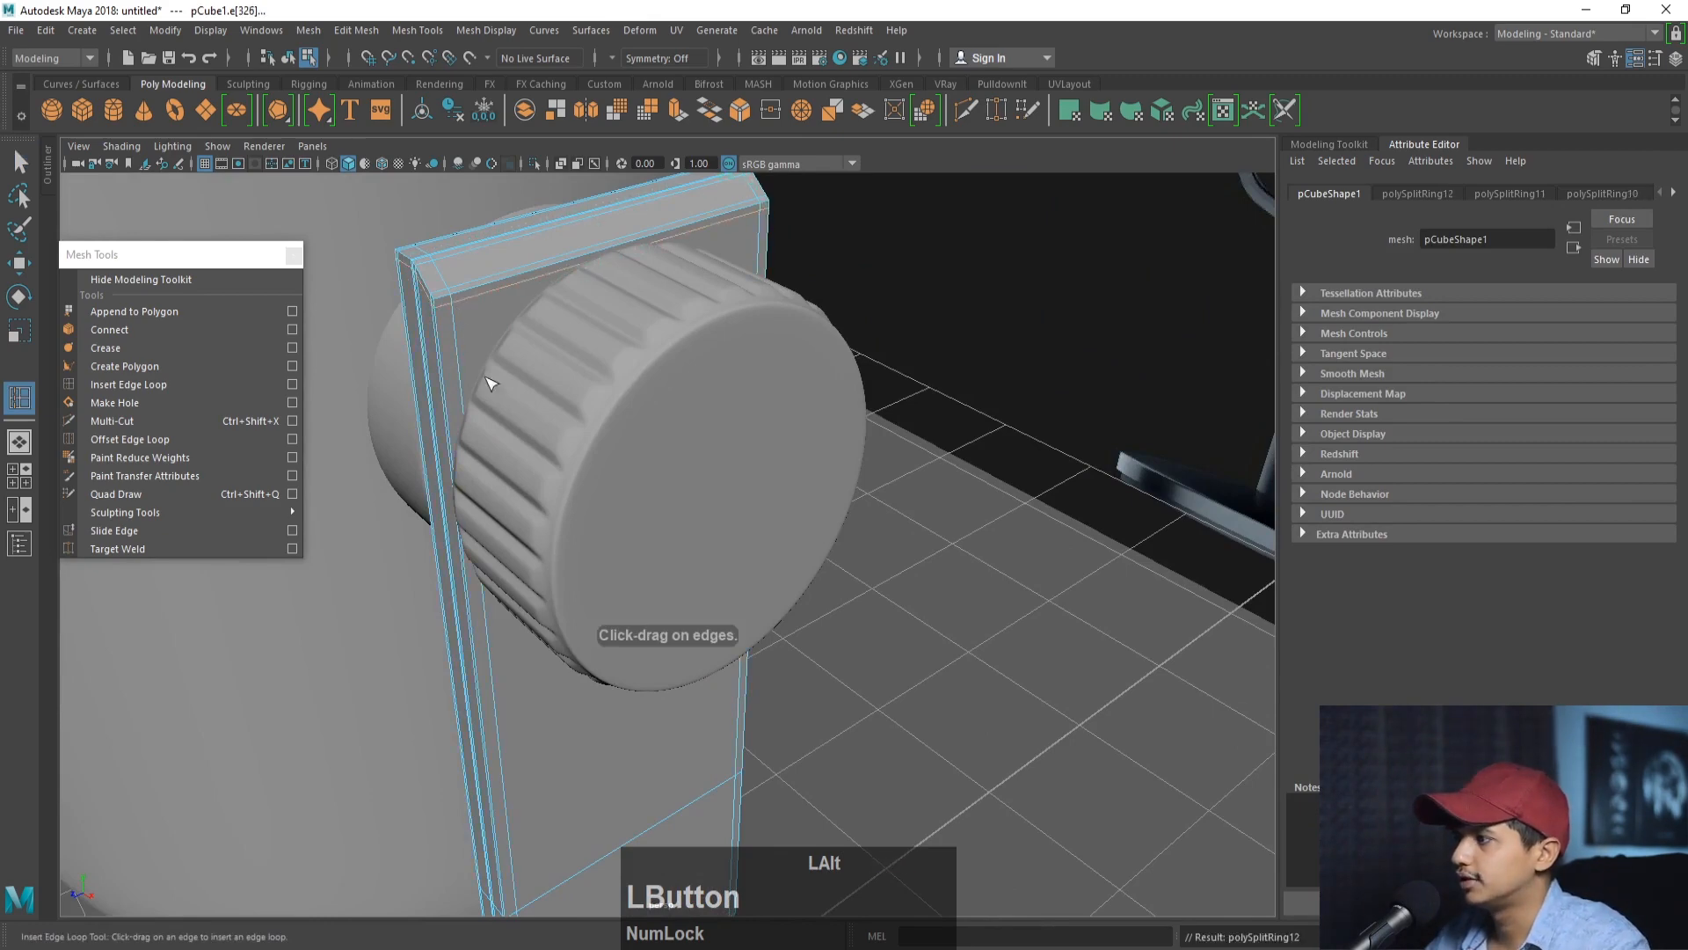
{"action": "right_click_drag", "start_coordinate": [486, 378], "coordinate": [440, 384], "text": "alt"}
{"action": "middle_click_drag", "start_coordinate": [440, 383], "coordinate": [475, 352], "text": "alt"}
{"action": "left_click_drag", "start_coordinate": [474, 352], "coordinate": [669, 440], "text": "alt"}
{"action": "right_click_drag", "start_coordinate": [668, 439], "coordinate": [684, 464], "text": "alt"}
{"action": "middle_click_drag", "start_coordinate": [684, 463], "coordinate": [642, 431], "text": "alt"}
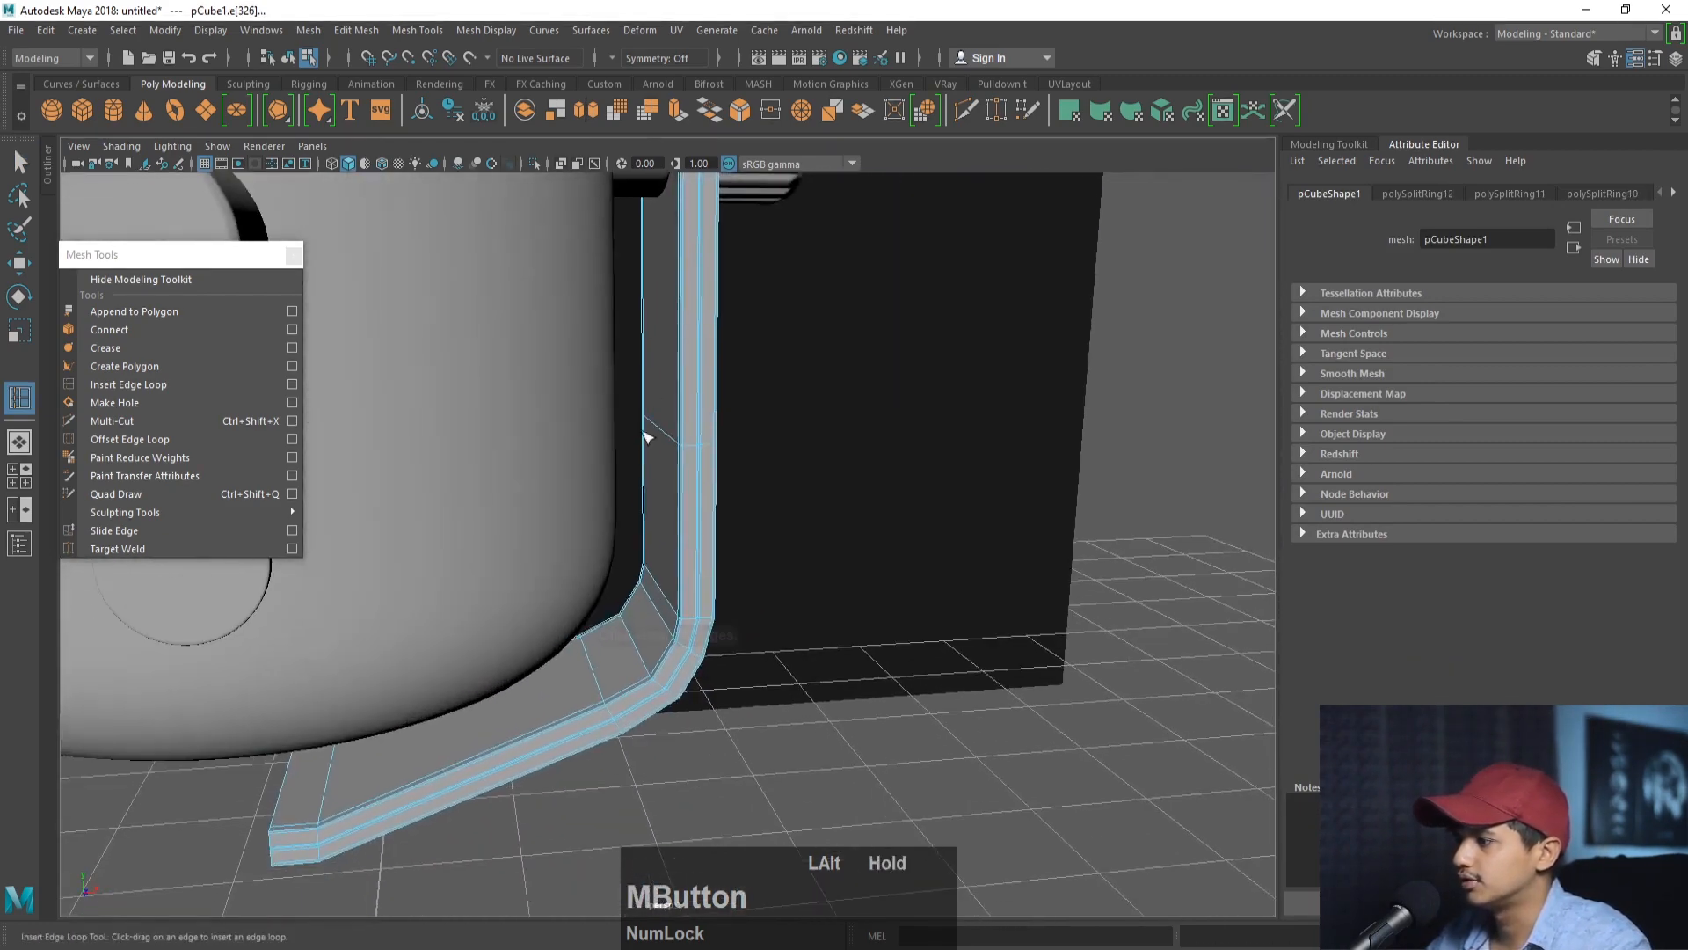
{"action": "left_click", "coordinate": [667, 436]}
- Return to object mode and show the mount bracket in smooth preview
{"action": "key", "text": "q"}
{"action": "key", "text": "F8"}
{"action": "left_click", "coordinate": [773, 492]}
{"action": "left_click_drag", "start_coordinate": [774, 492], "coordinate": [730, 501], "text": "alt"}
{"action": "middle_click_drag", "start_coordinate": [729, 501], "coordinate": [672, 563], "text": "alt"}
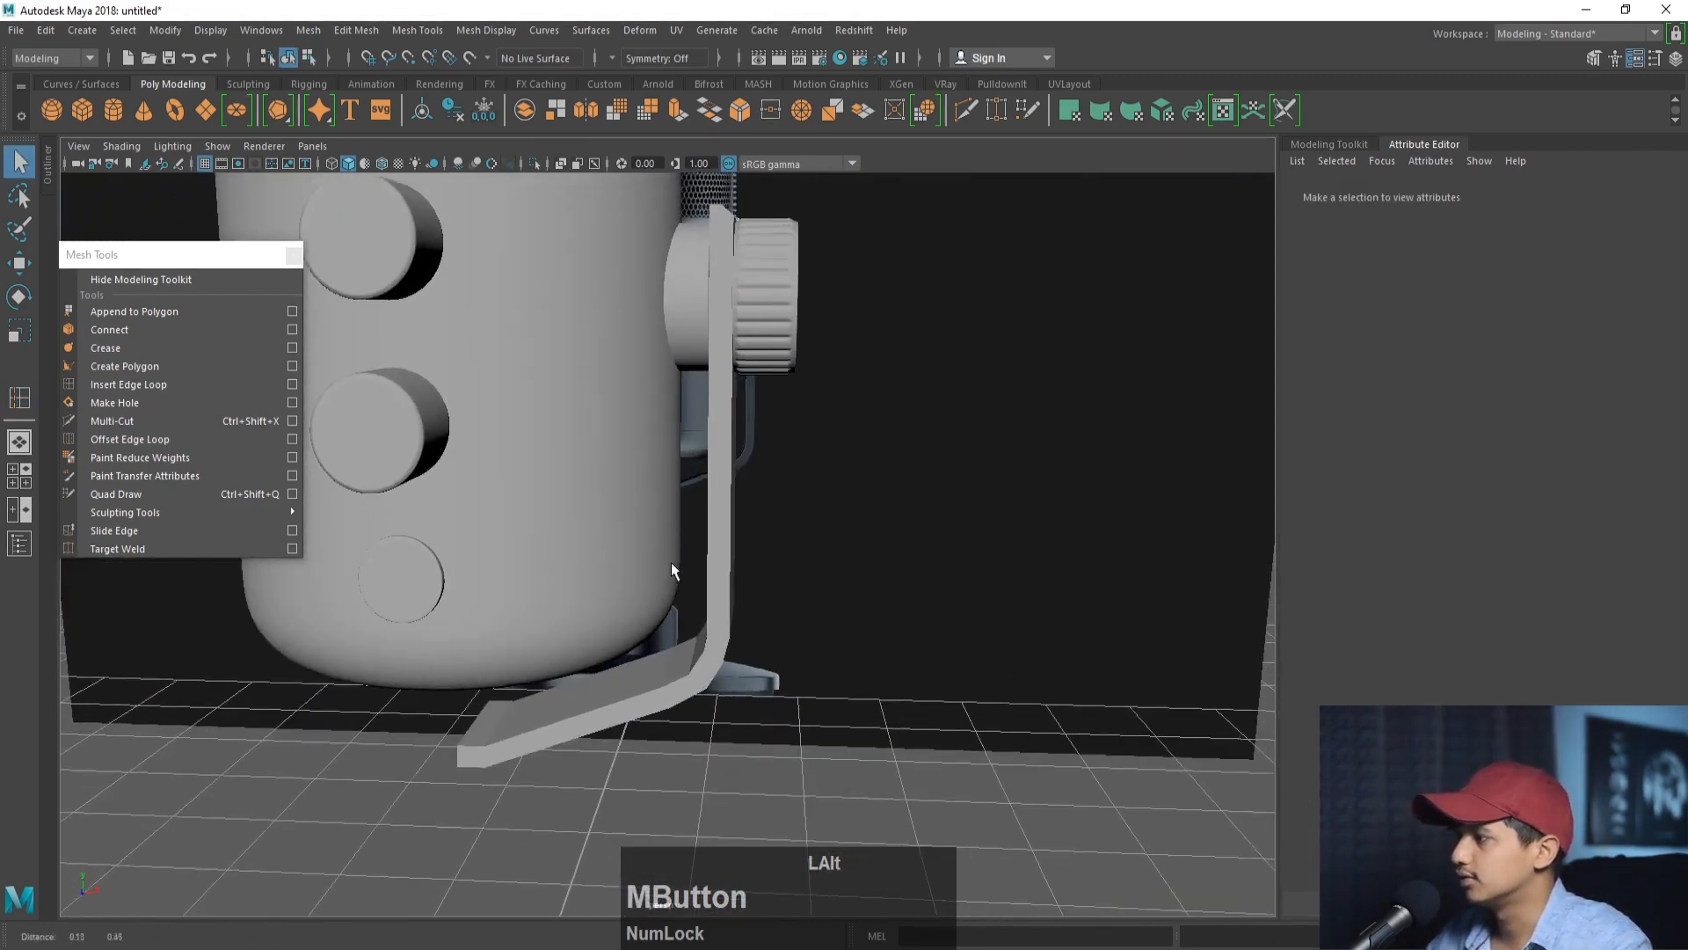
{"action": "left_click", "coordinate": [735, 465]}
{"action": "left_click", "coordinate": [834, 598]}
{"action": "left_click_drag", "start_coordinate": [890, 700], "coordinate": [738, 616], "text": "alt"}
- Mirror the side mount cylinder, the bracket and the ribbed knob together across the world X axis with border vertices merged
{"action": "left_click", "coordinate": [702, 350]}
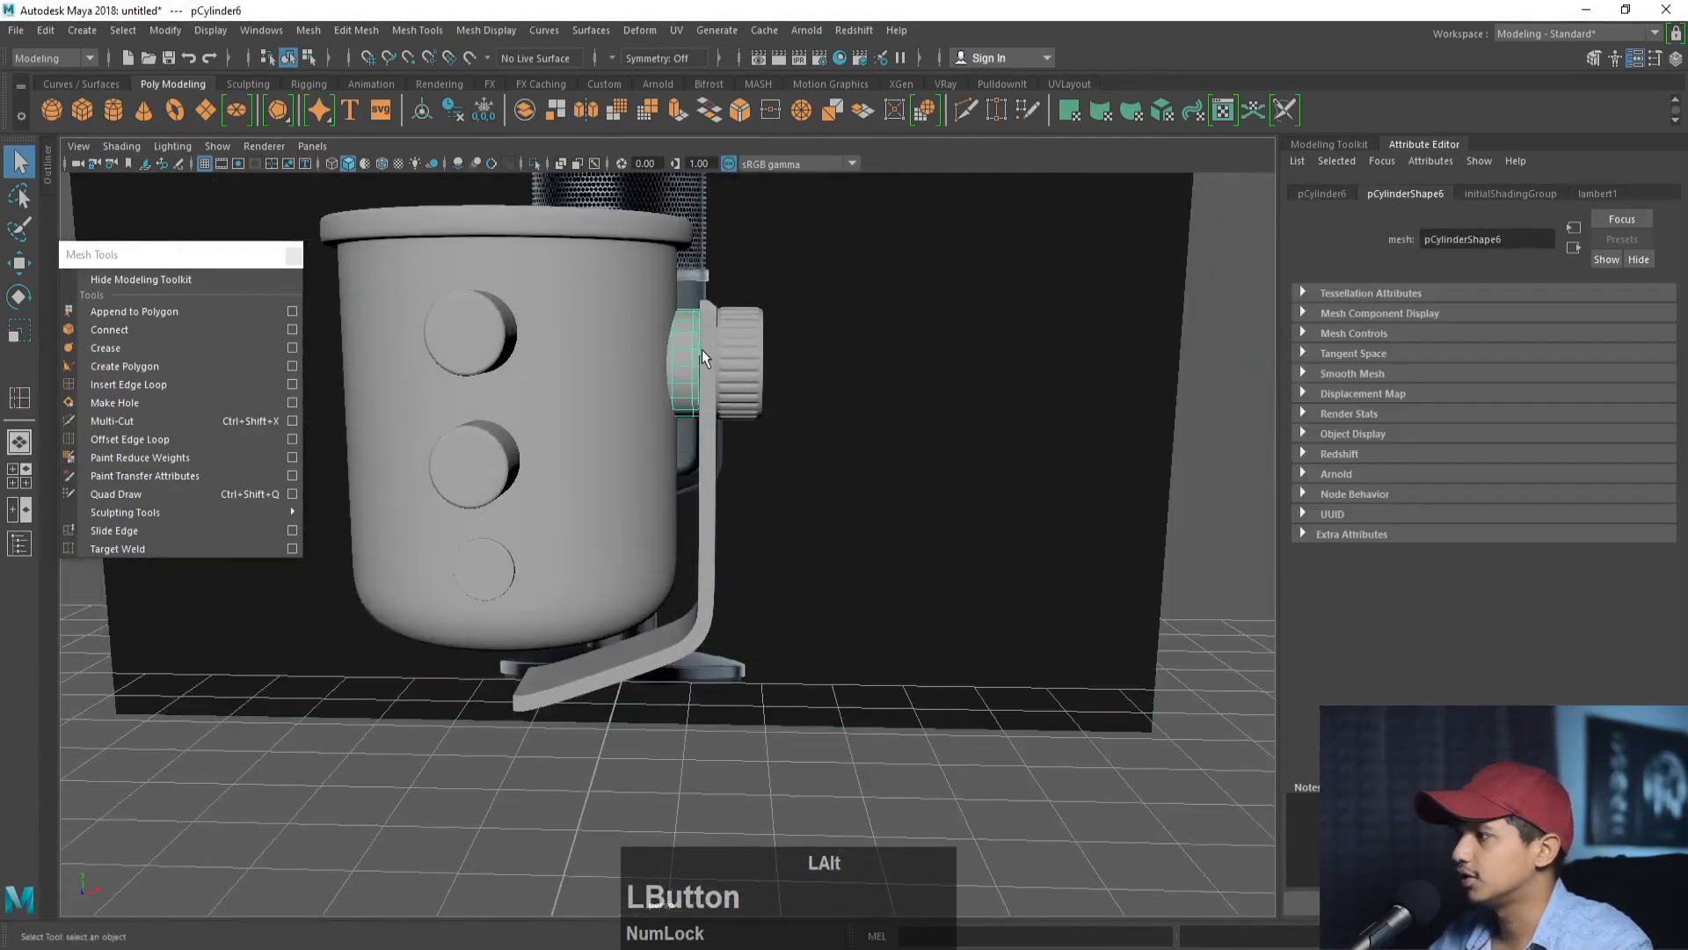
{"action": "left_click", "coordinate": [708, 359], "text": "shift"}
{"action": "left_click", "coordinate": [726, 371], "text": "shift"}
{"action": "right_click_drag", "start_coordinate": [624, 418], "coordinate": [576, 413], "text": "alt"}
{"action": "middle_click_drag", "start_coordinate": [576, 413], "coordinate": [662, 466], "text": "alt"}
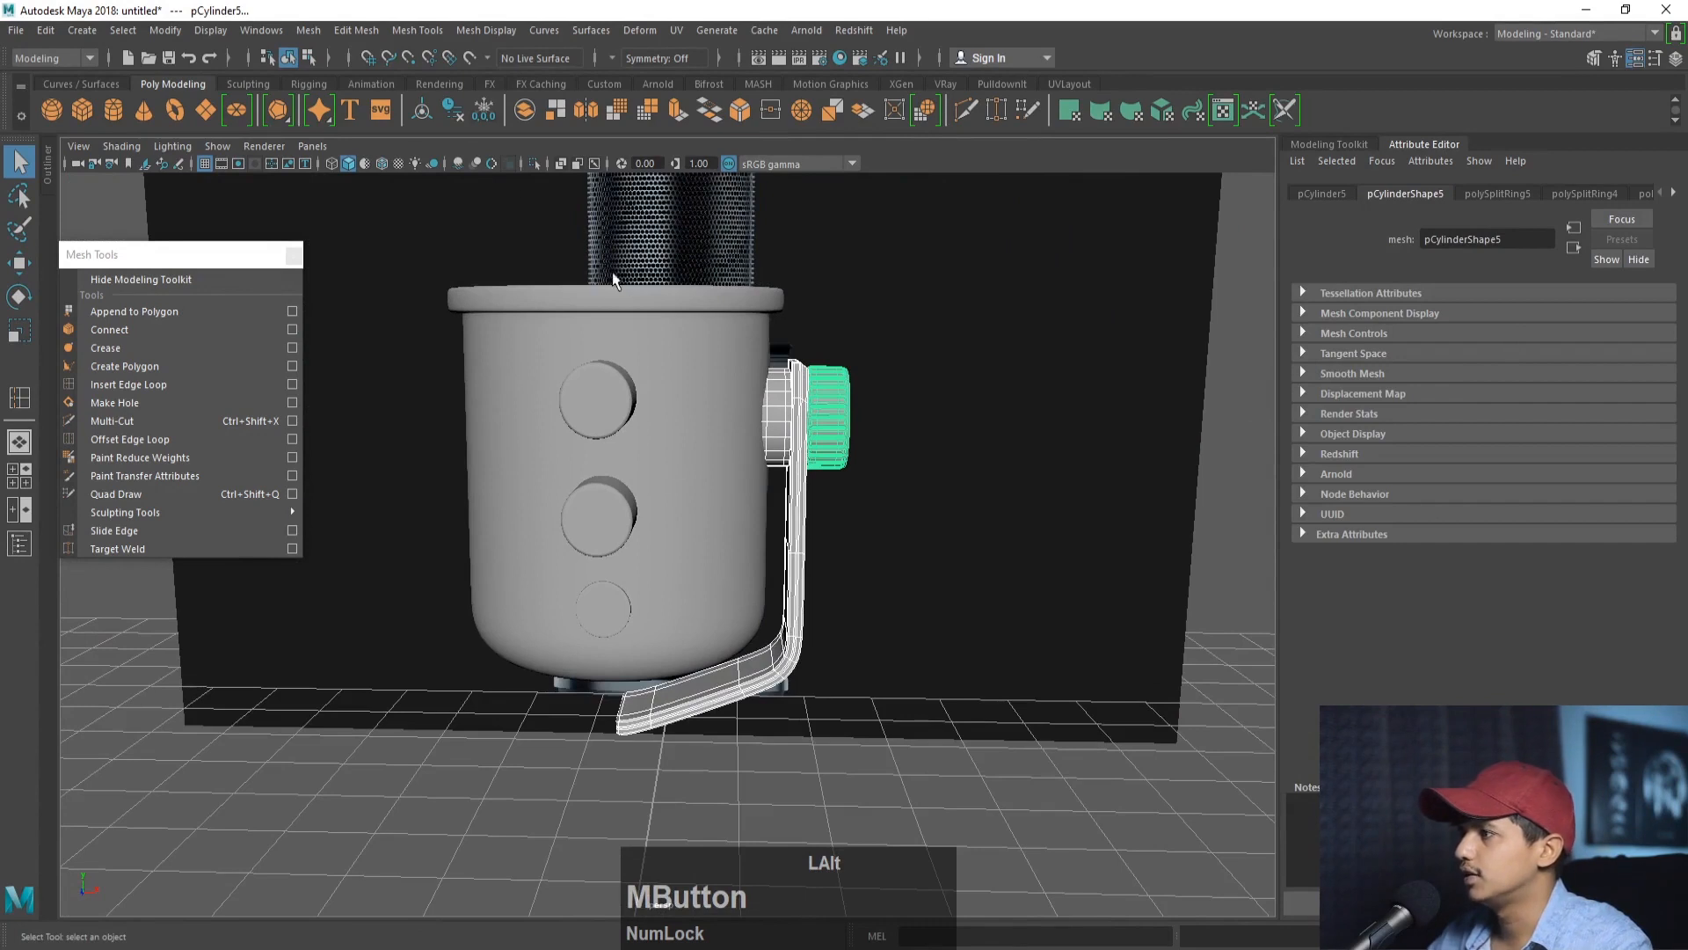
{"action": "left_click", "coordinate": [586, 110]}
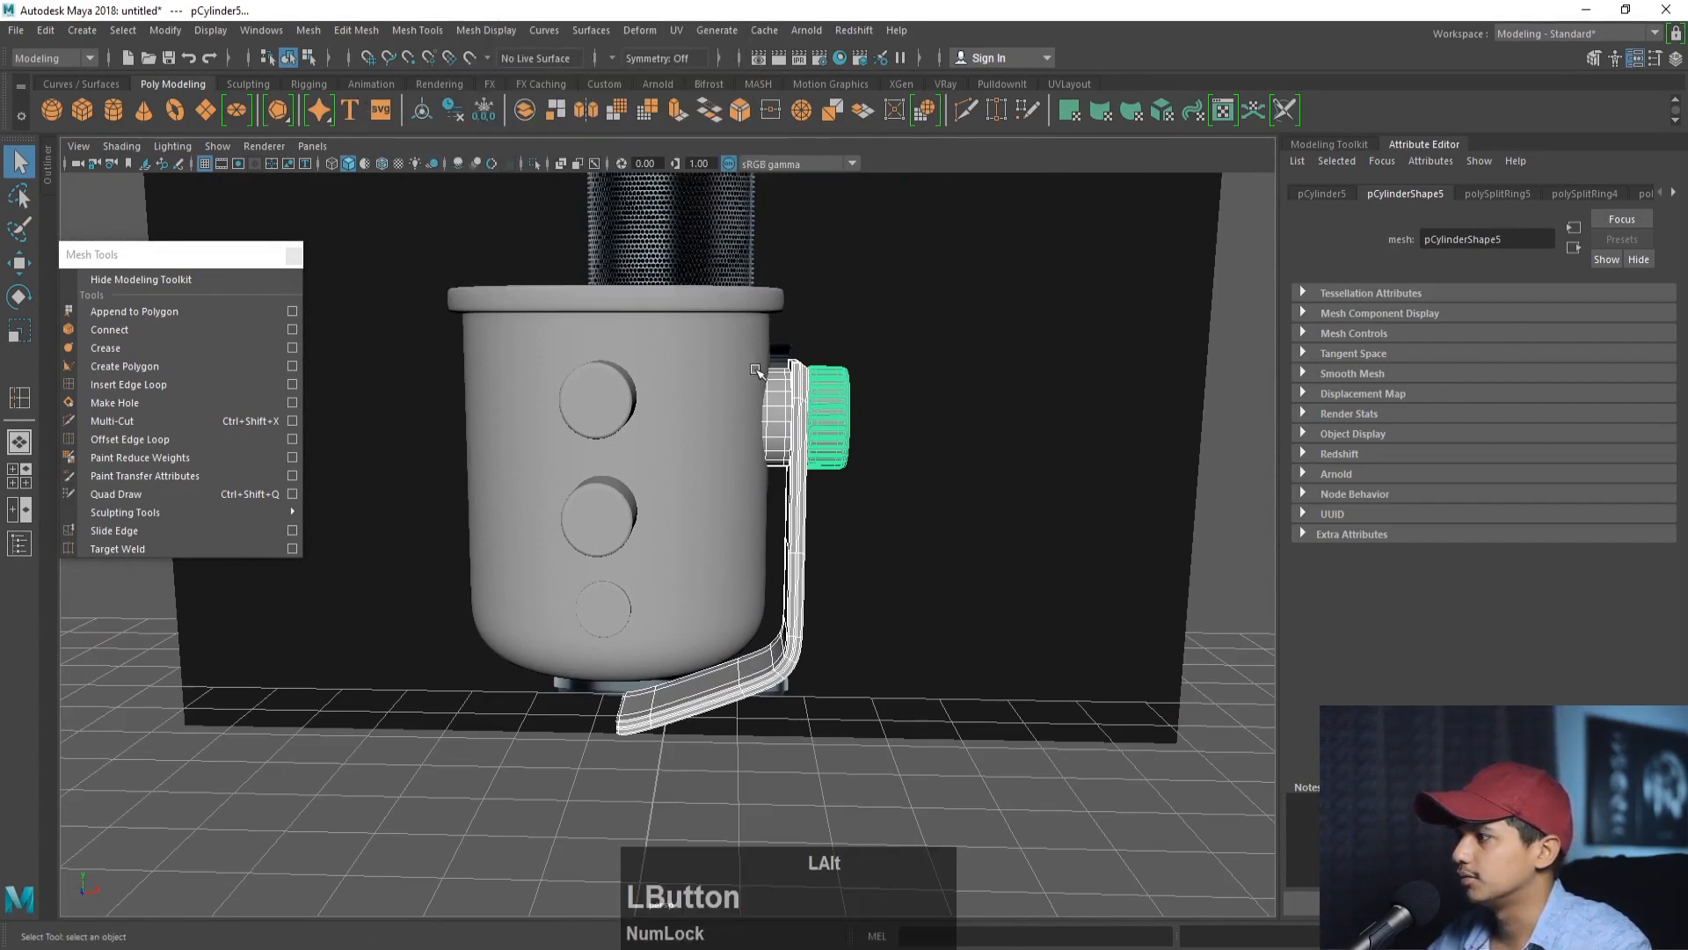
{"action": "left_click_drag", "start_coordinate": [810, 637], "coordinate": [874, 641], "text": "alt"}
{"action": "middle_click_drag", "start_coordinate": [873, 641], "coordinate": [961, 596], "text": "alt"}
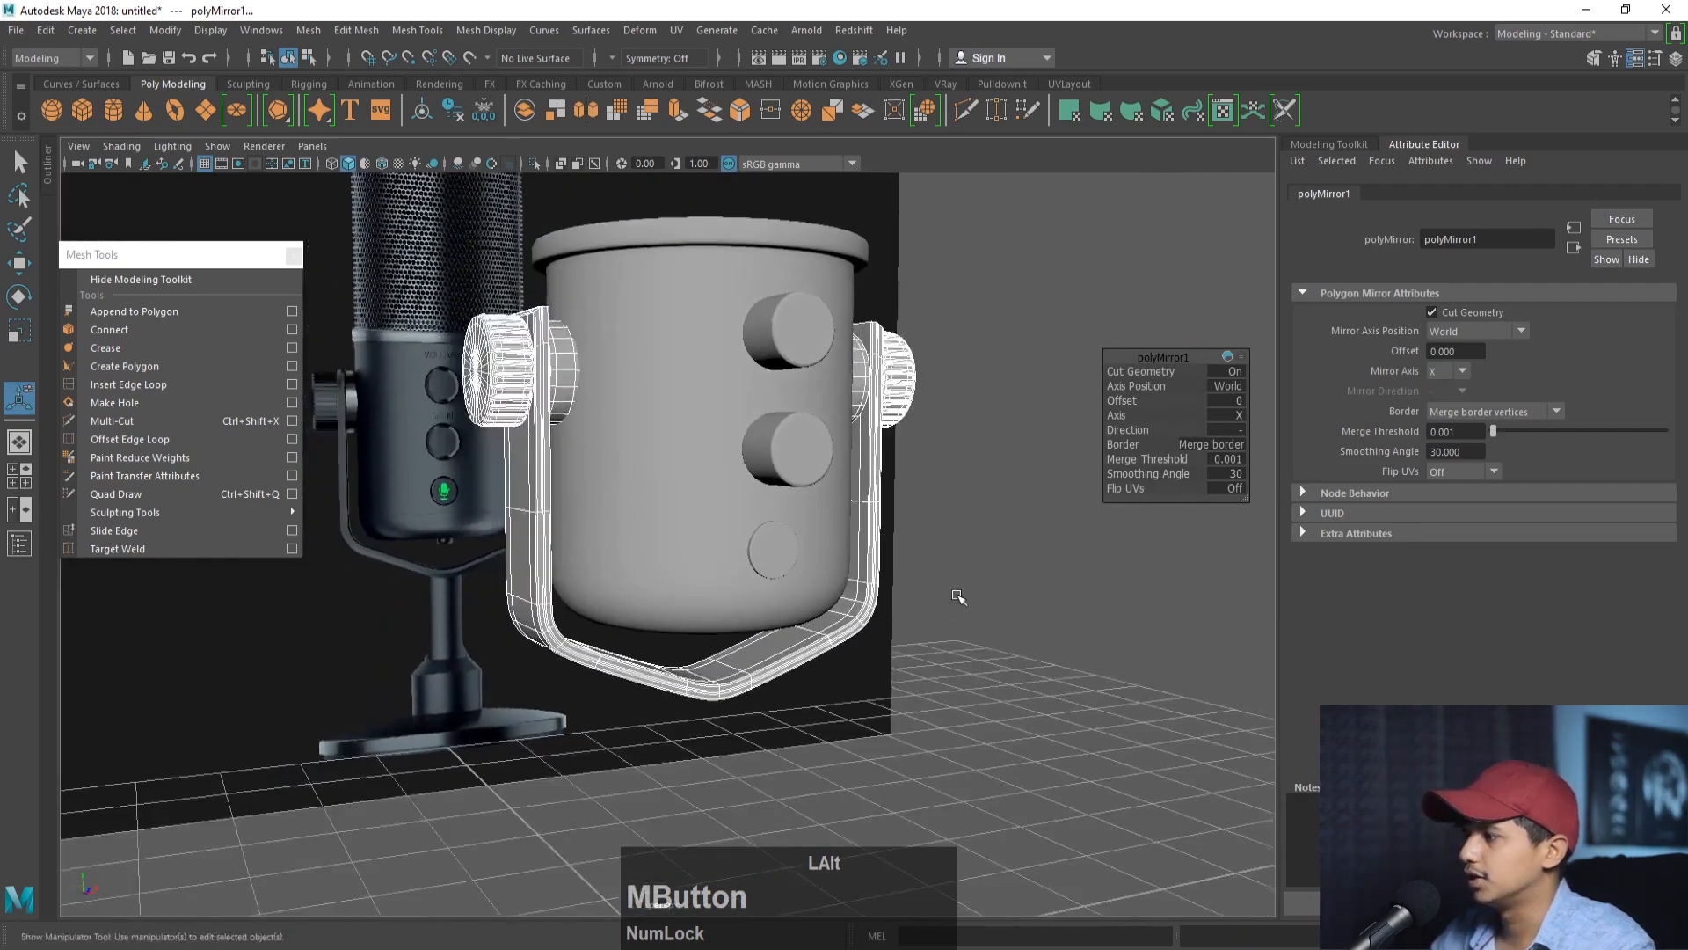
- Examine the mirrored bracket's centre joint below the microphone body and compare the whole mount with the reference image
{"action": "left_click_drag", "start_coordinate": [961, 595], "coordinate": [773, 664], "text": "alt"}
{"action": "middle_click_drag", "start_coordinate": [773, 663], "coordinate": [783, 564], "text": "alt"}
{"action": "left_click", "coordinate": [671, 567]}
{"action": "right_click_drag", "start_coordinate": [671, 567], "coordinate": [772, 627], "text": "alt"}
{"action": "middle_click_drag", "start_coordinate": [772, 626], "coordinate": [774, 511], "text": "alt"}
{"action": "right_click_drag", "start_coordinate": [774, 512], "coordinate": [973, 693], "text": "alt"}
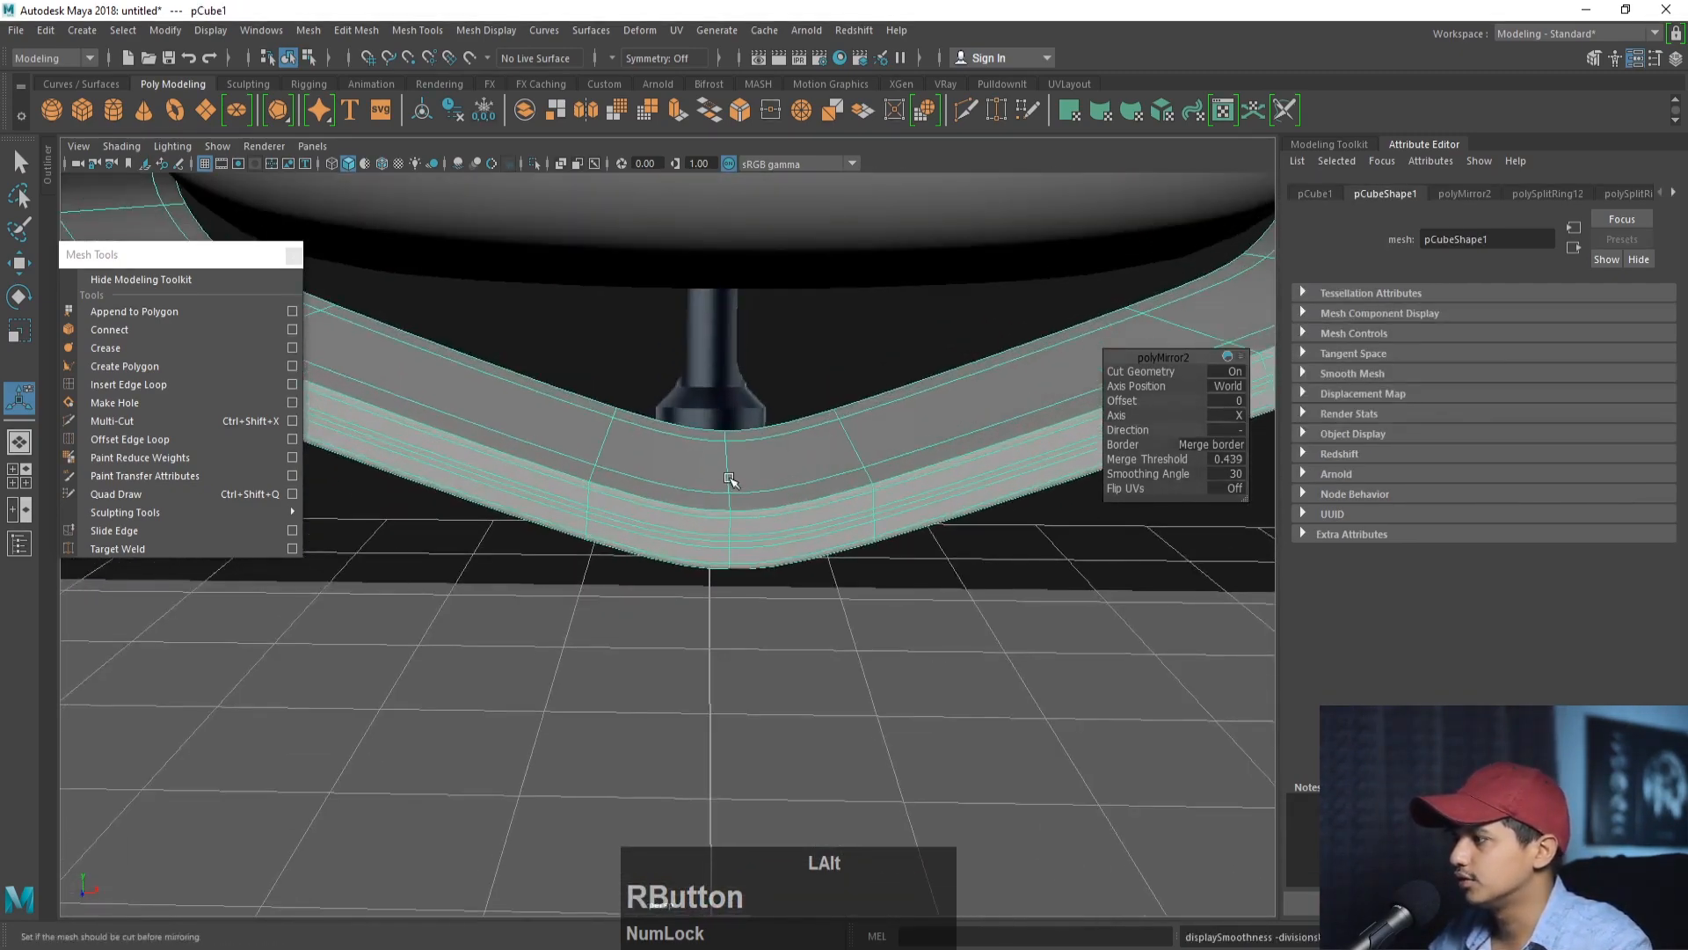
{"action": "right_click_drag", "start_coordinate": [729, 479], "coordinate": [773, 433], "text": "alt"}
{"action": "middle_click_drag", "start_coordinate": [773, 433], "coordinate": [735, 466], "text": "alt"}
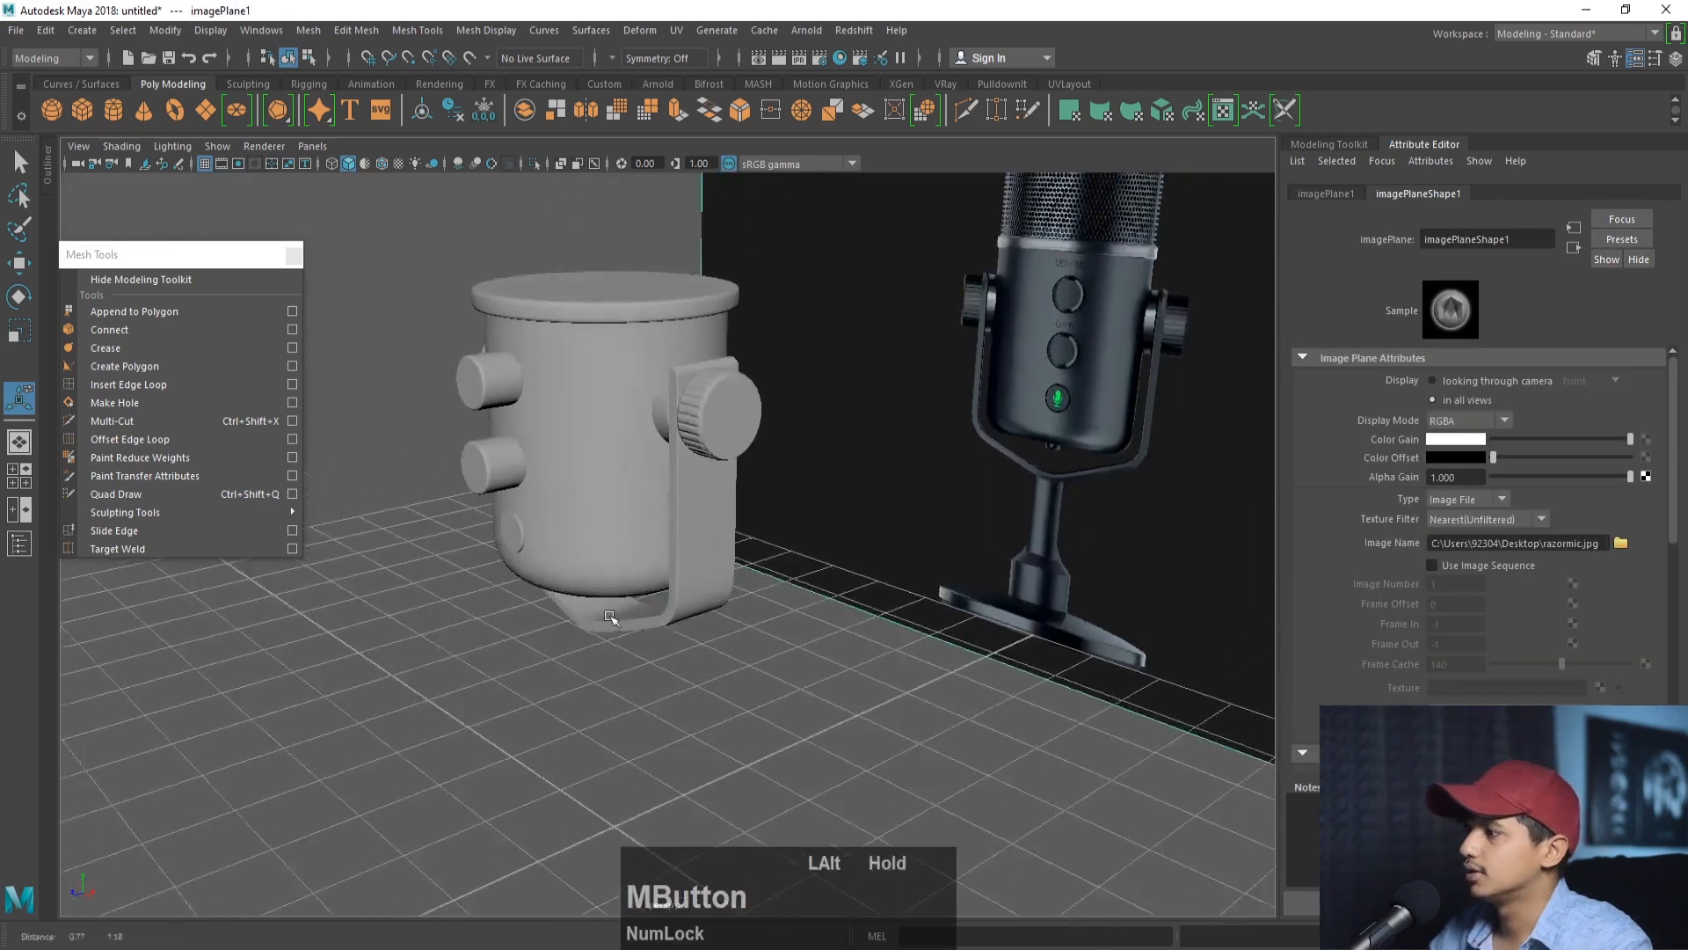
{"action": "left_click_drag", "start_coordinate": [686, 563], "coordinate": [707, 597], "text": "alt"}
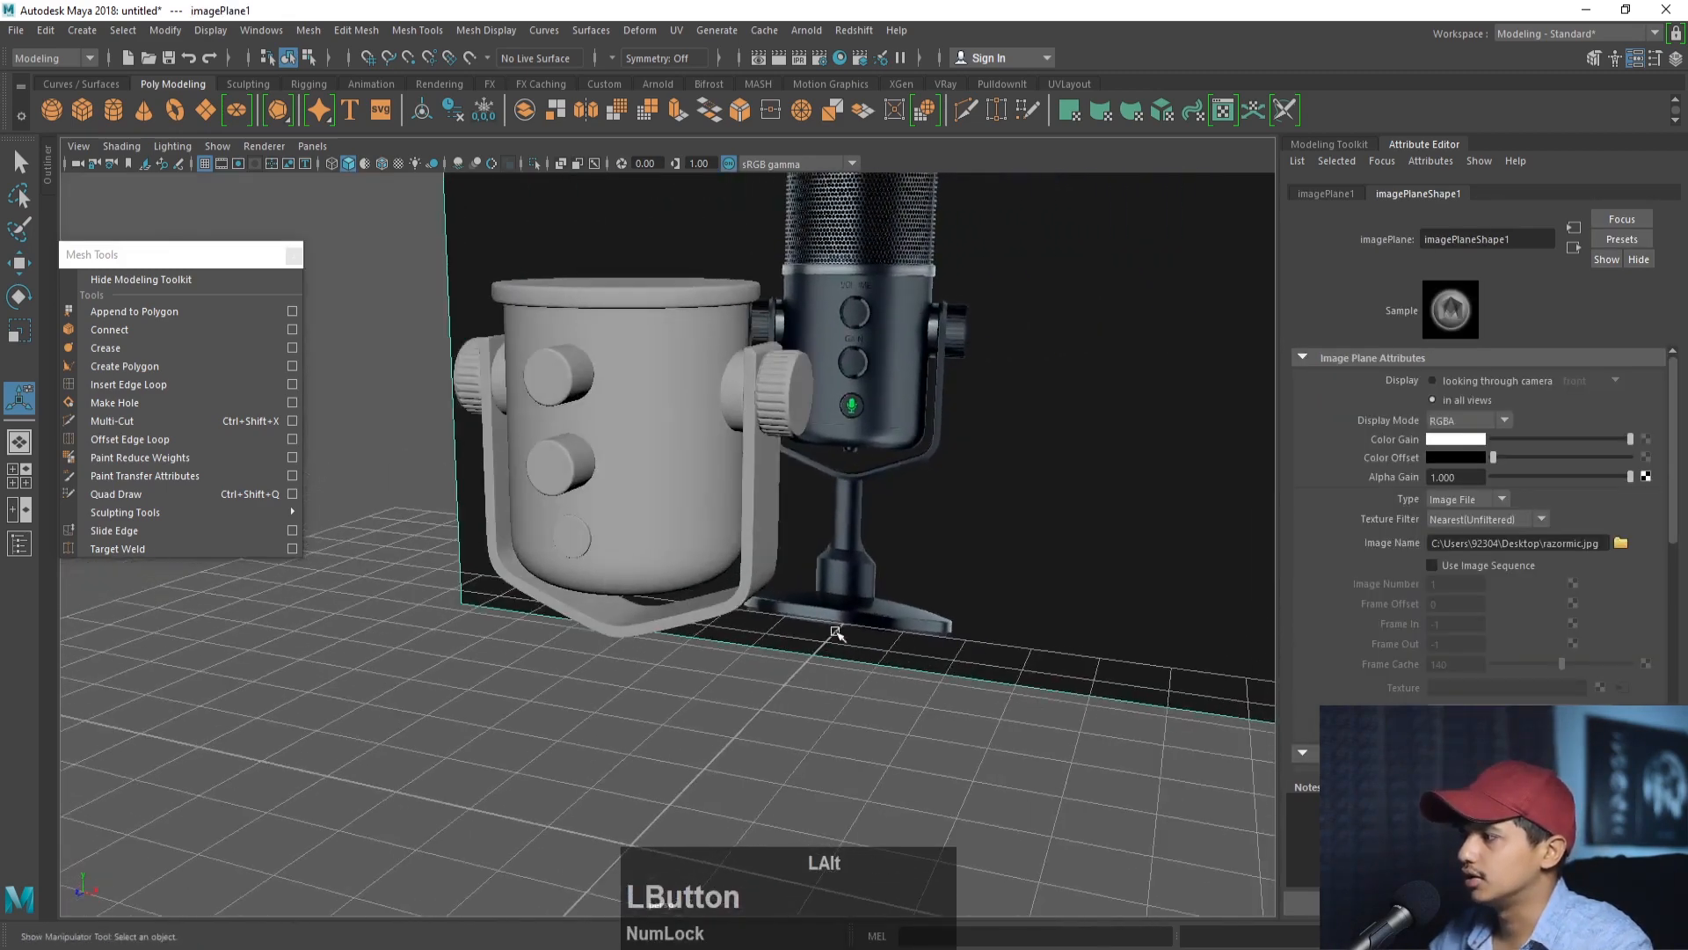
- Create a polygon cylinder centred beneath the microphone body for the stand's base
{"action": "key", "text": "space"}
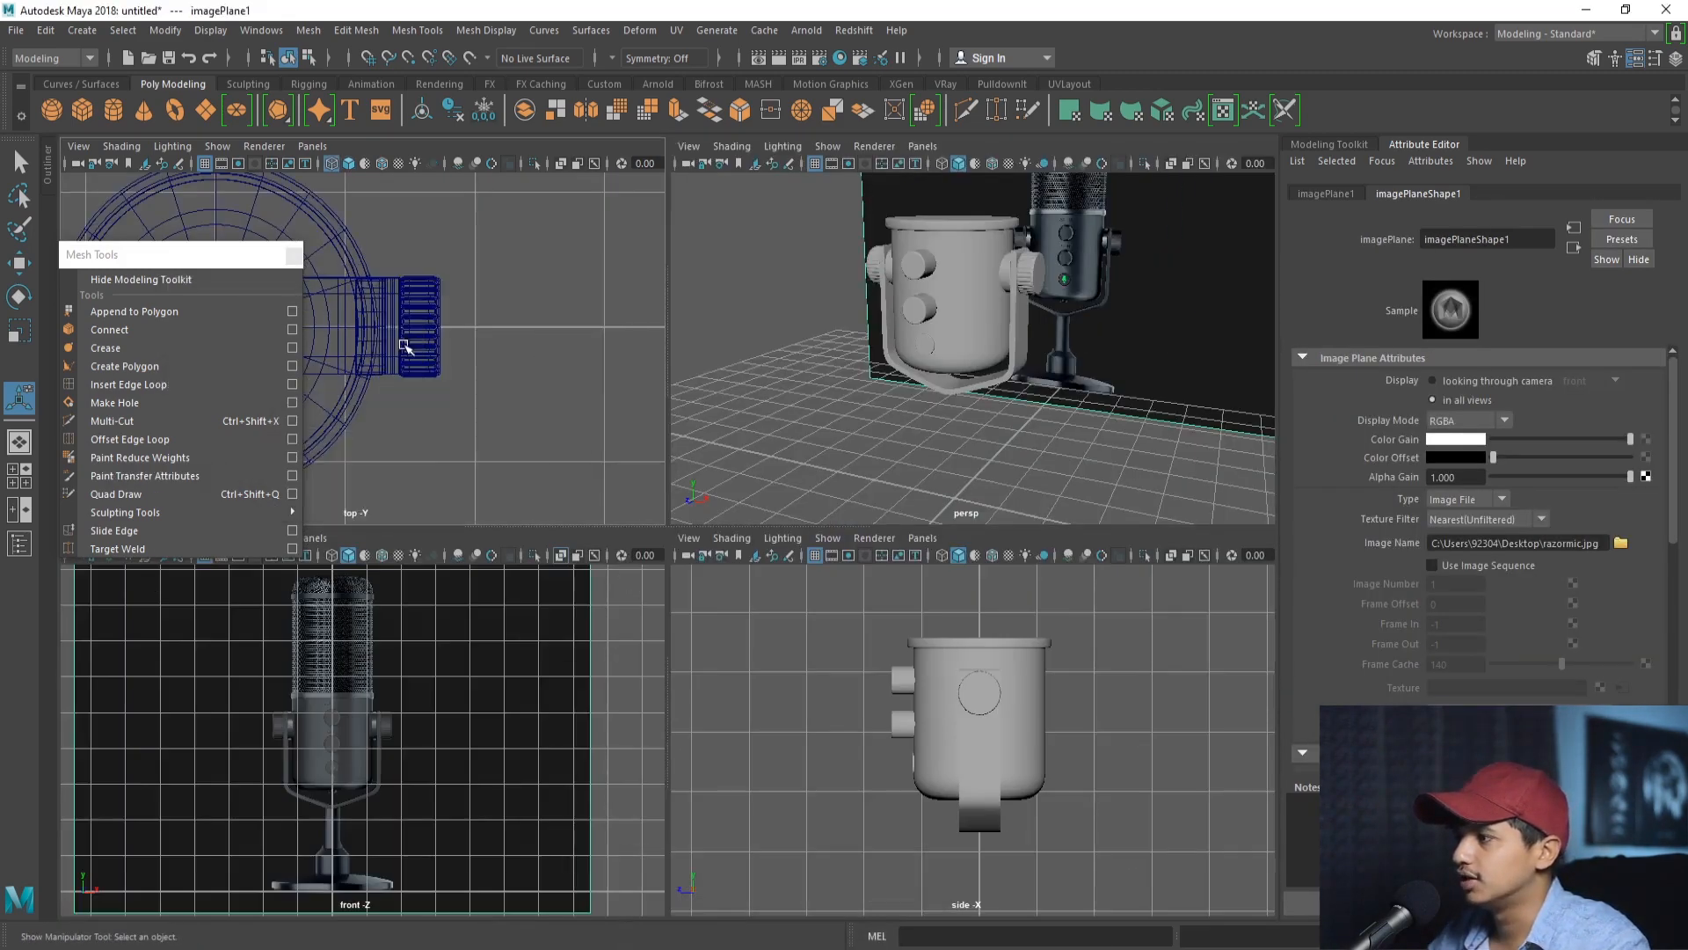
{"action": "key", "text": "space"}
{"action": "middle_click_drag", "start_coordinate": [466, 349], "coordinate": [663, 307], "text": "alt"}
{"action": "left_click", "coordinate": [113, 109]}
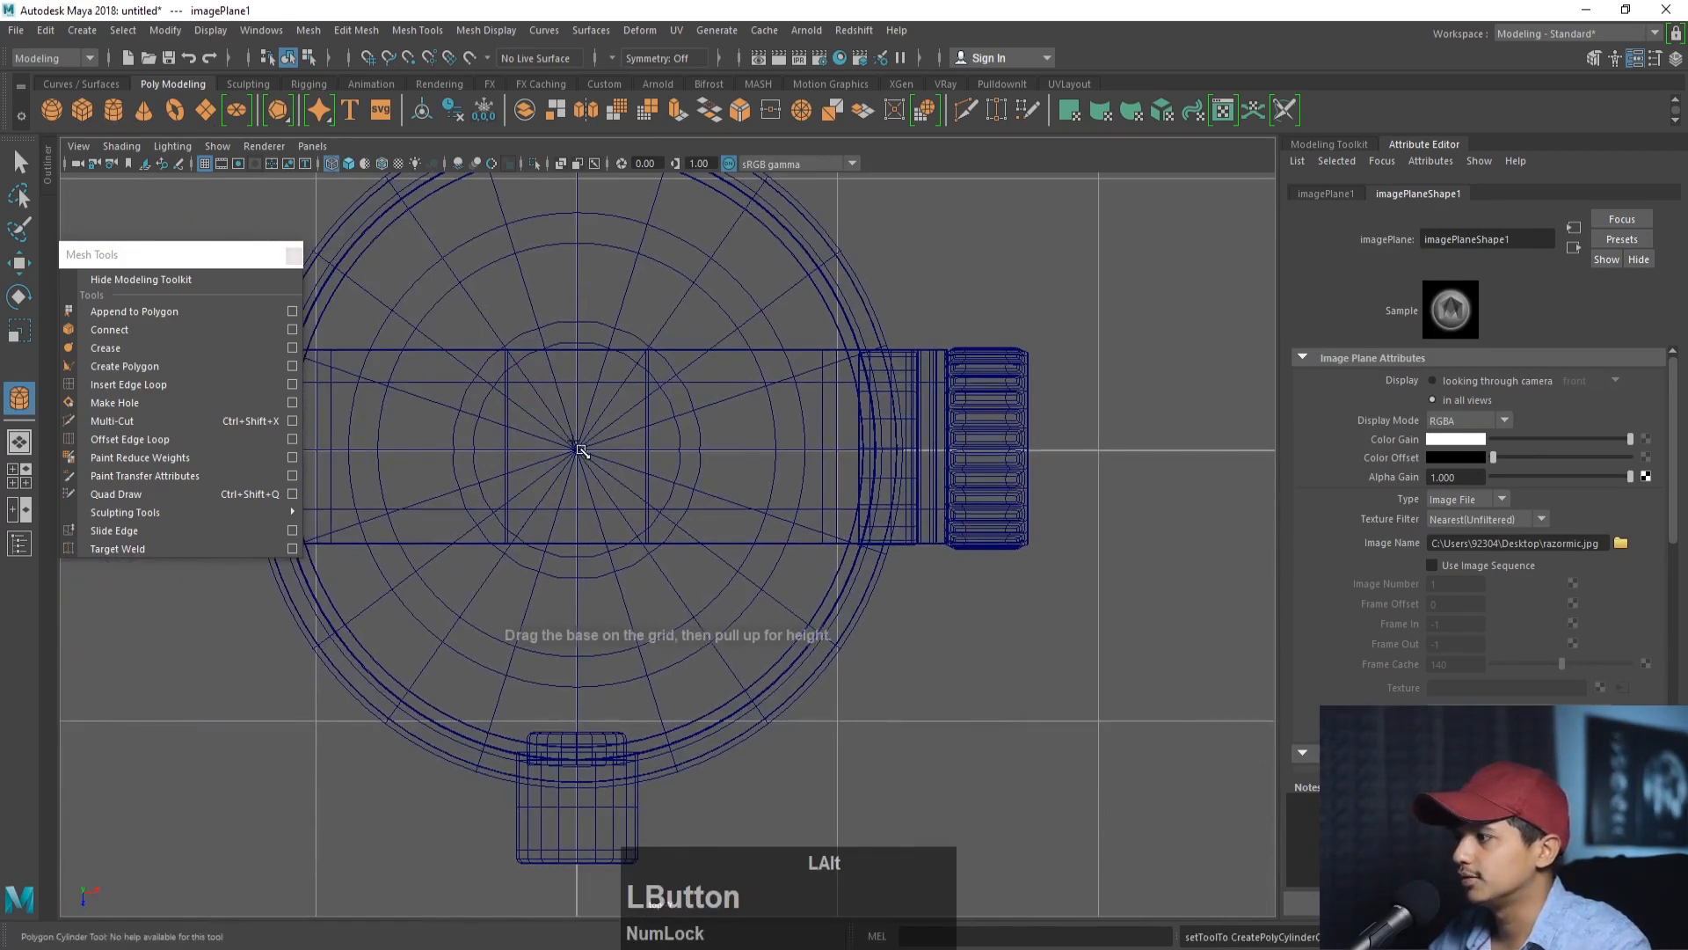
{"action": "left_click", "coordinate": [577, 449]}
{"action": "key", "text": "space"}
{"action": "key", "text": "space"}
{"action": "middle_click_drag", "start_coordinate": [1010, 758], "coordinate": [911, 511], "text": "alt"}
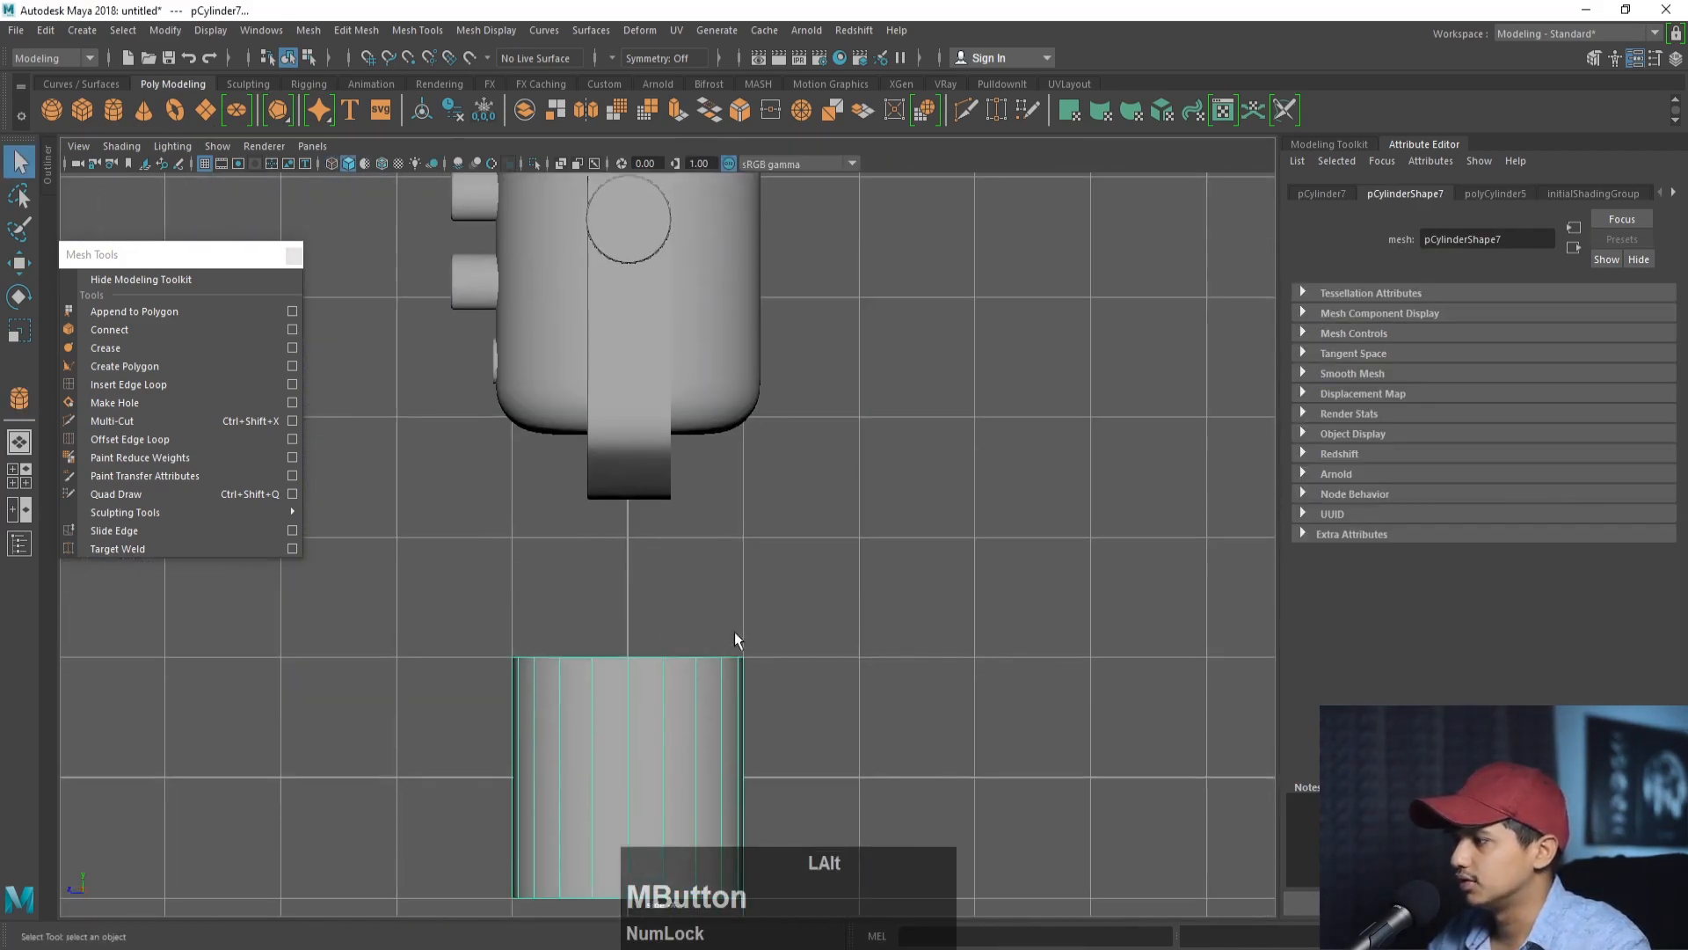
- Set the base cylinder's radius to 1.75 and height to 0.18, and raise it onto the reference stand's rim
{"action": "key", "text": "w"}
{"action": "scroll", "coordinate": [694, 670], "scroll_direction": "down", "scroll_amount": 4}
{"action": "middle_click_drag", "start_coordinate": [825, 669], "coordinate": [826, 567], "text": "alt"}
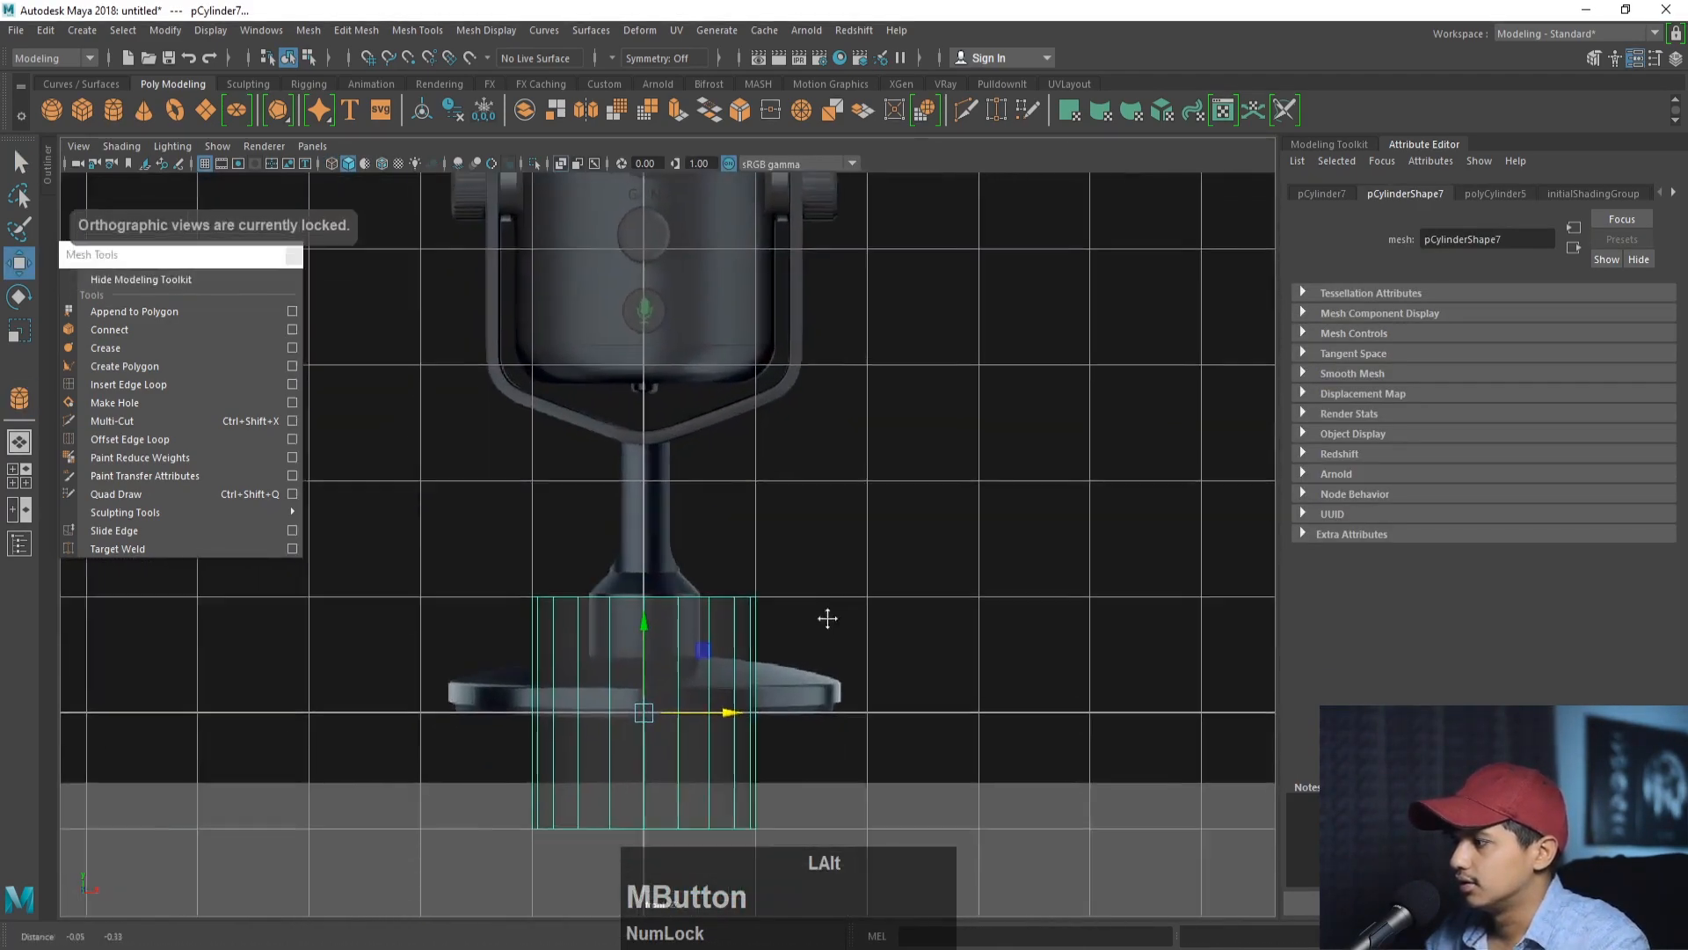
{"action": "left_click", "coordinate": [1477, 194]}
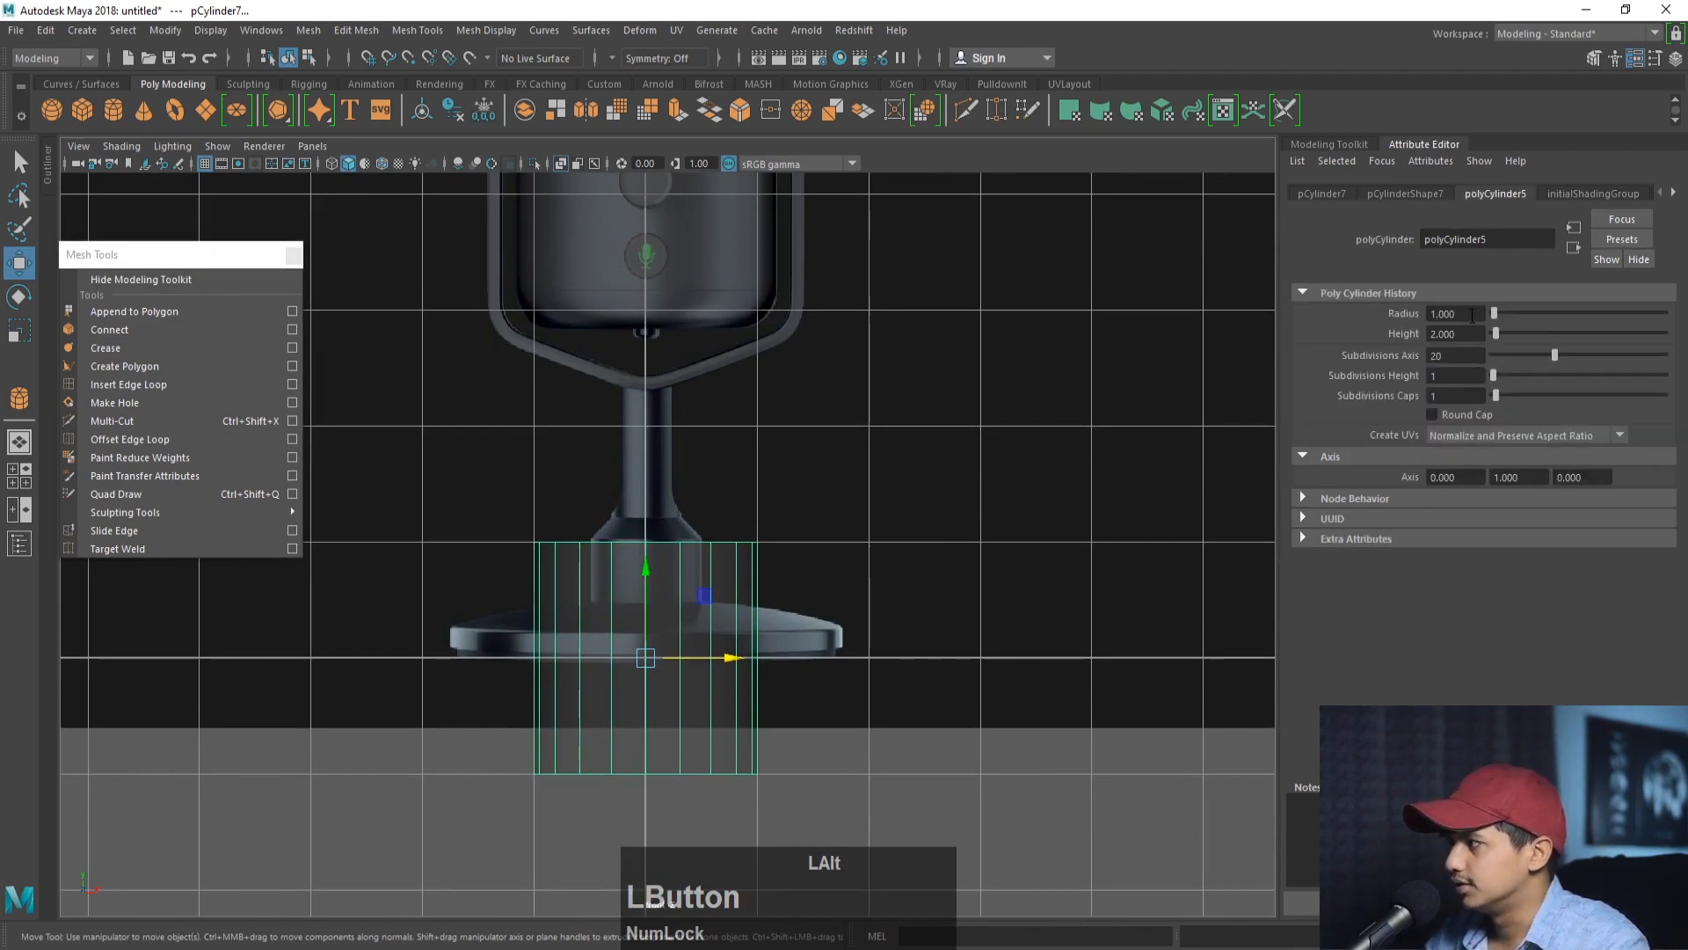
{"action": "left_click_drag", "start_coordinate": [1473, 313], "coordinate": [1327, 362], "text": "ctrl"}
{"action": "left_click_drag", "start_coordinate": [654, 571], "coordinate": [657, 550]}
{"action": "right_click_drag", "start_coordinate": [656, 548], "coordinate": [884, 648], "text": "alt"}
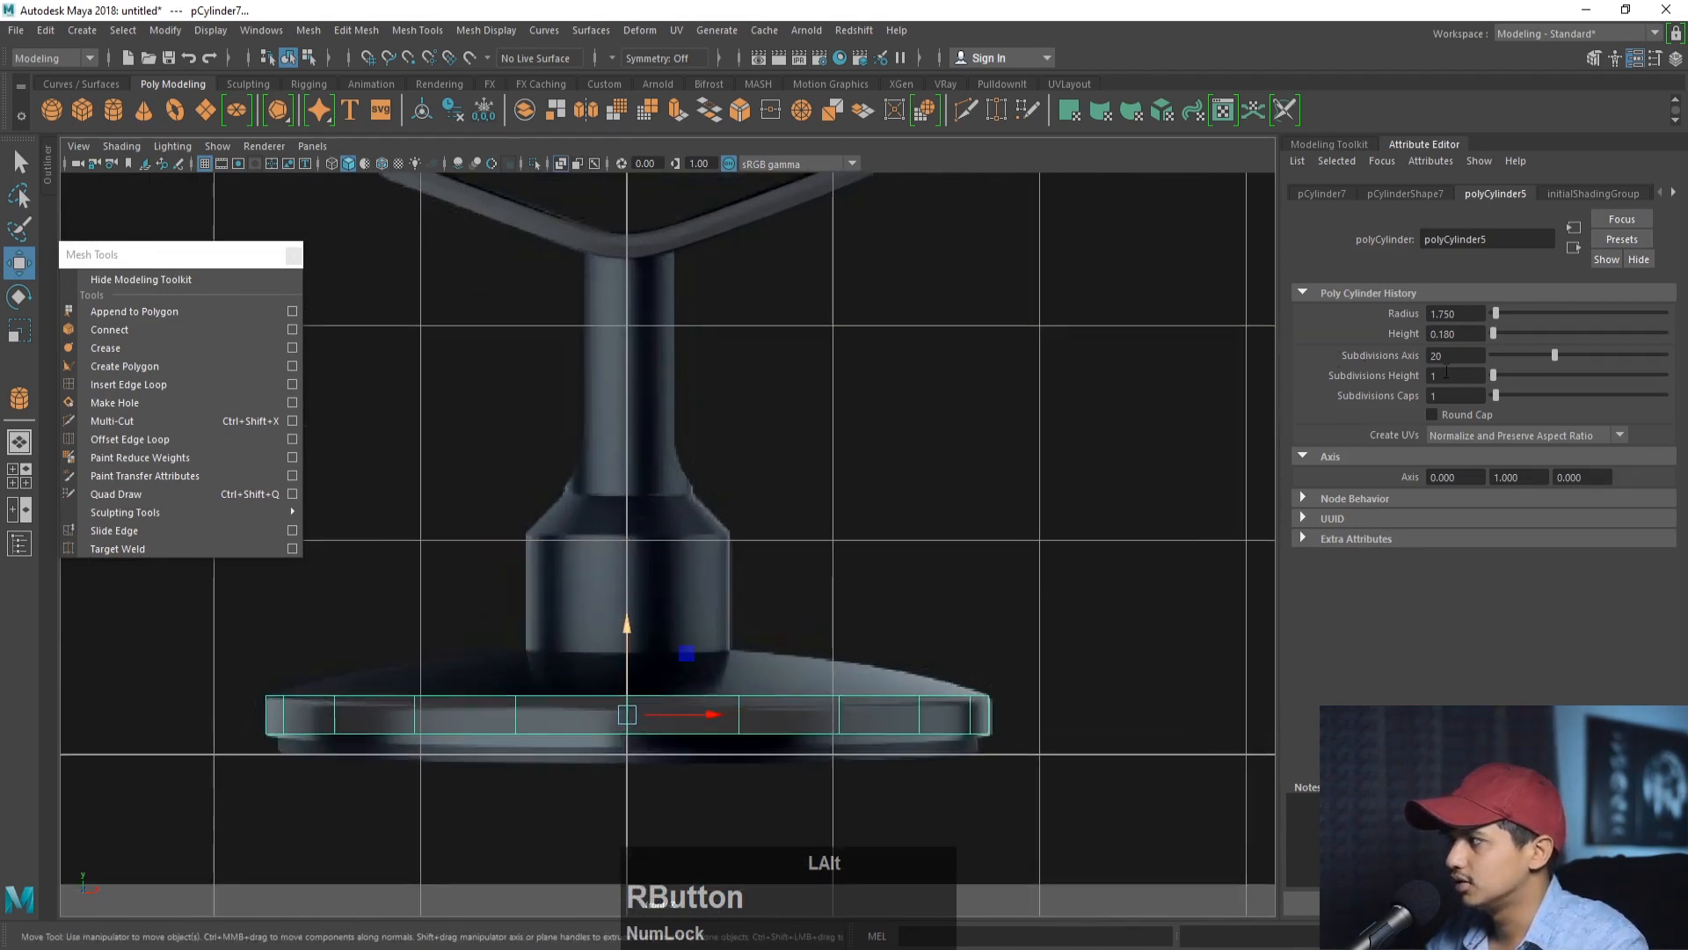
- Set the base cylinder's height subdivisions to 1 and its cap subdivisions to 3
{"action": "left_click_drag", "start_coordinate": [1446, 376], "coordinate": [1362, 378]}
{"action": "type", "text": "2"}
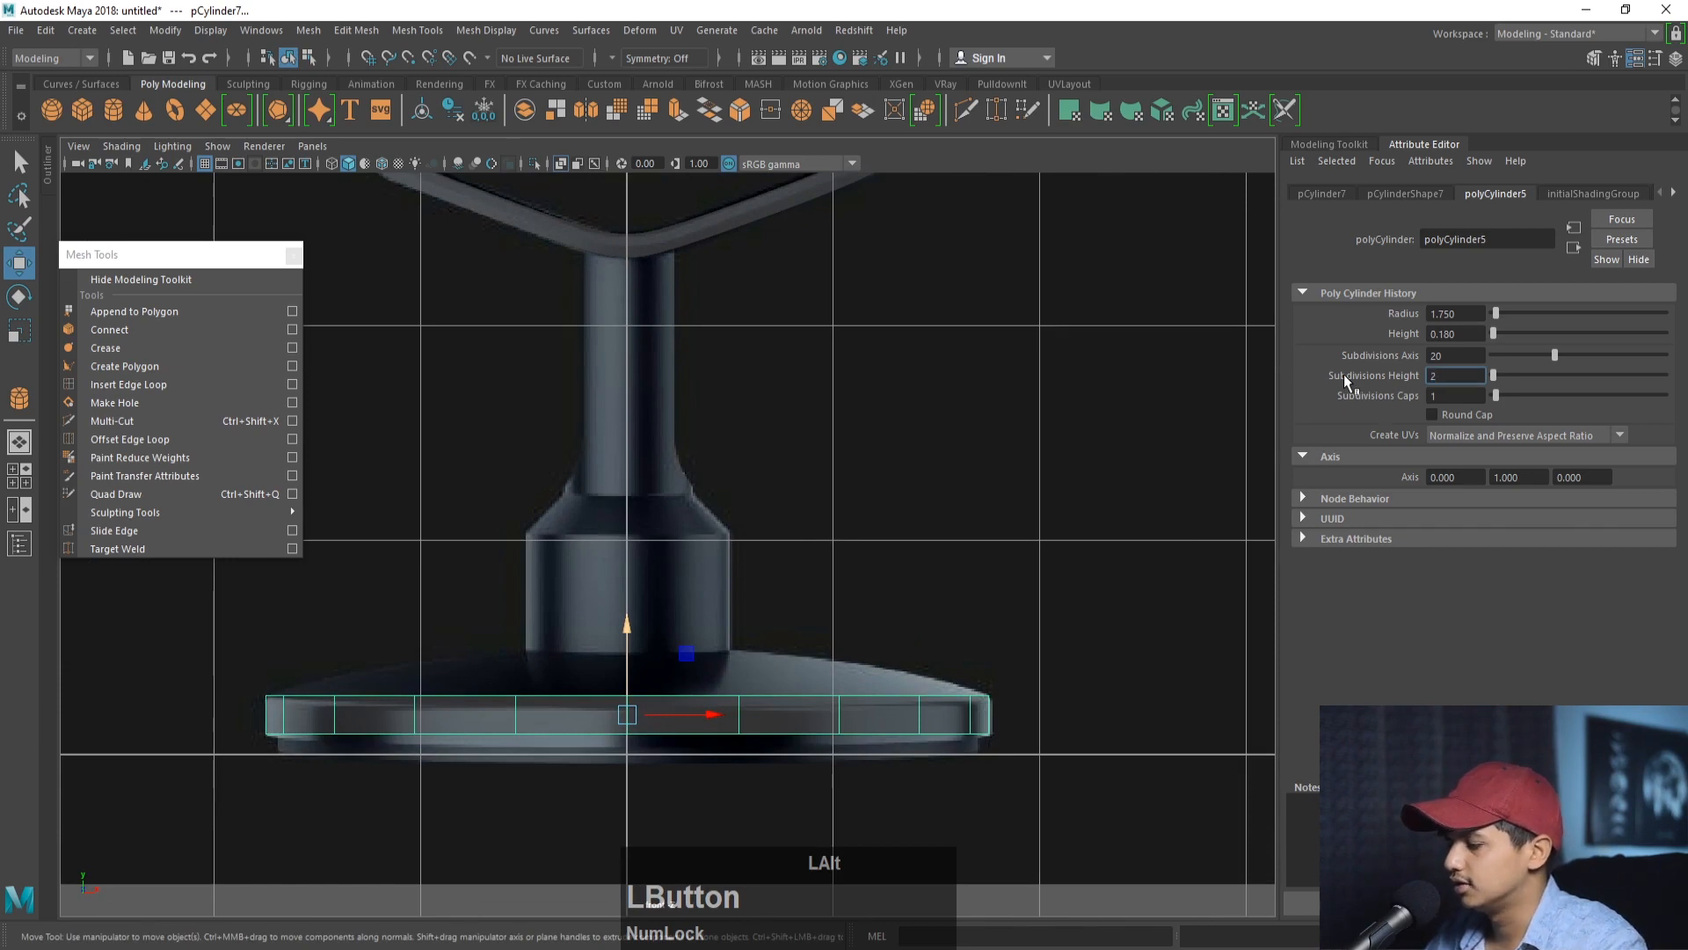
{"action": "key", "text": "BackSpace"}
{"action": "type", "text": "1"}
{"action": "key", "text": "Tab"}
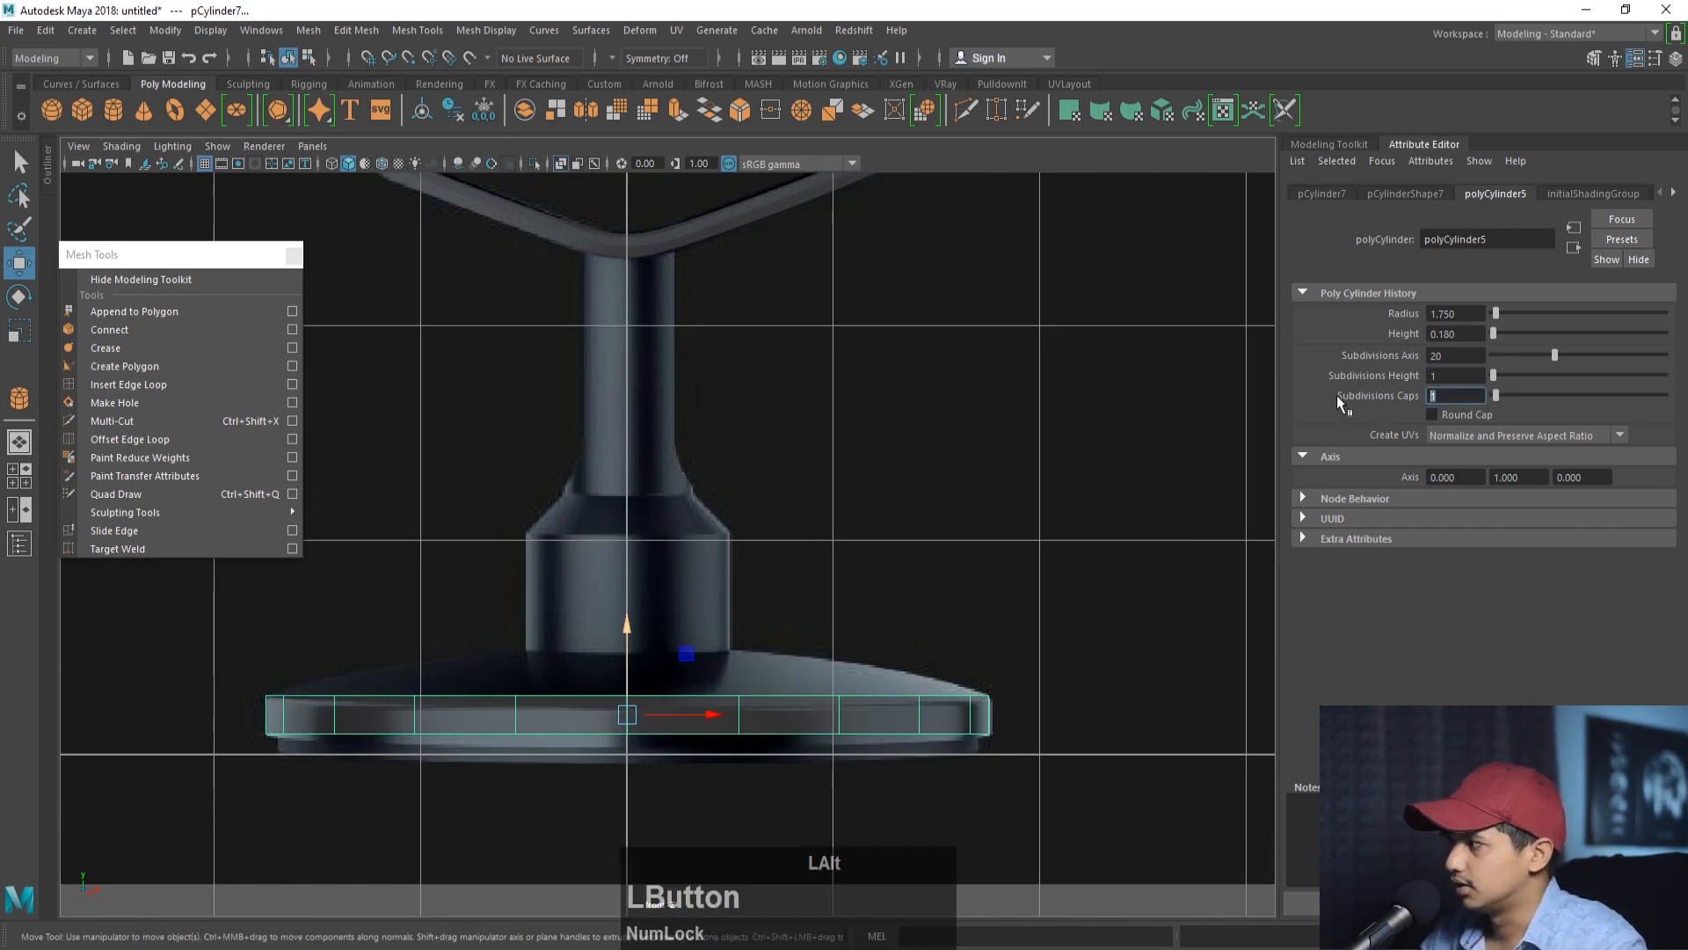
{"action": "type", "text": "3"}
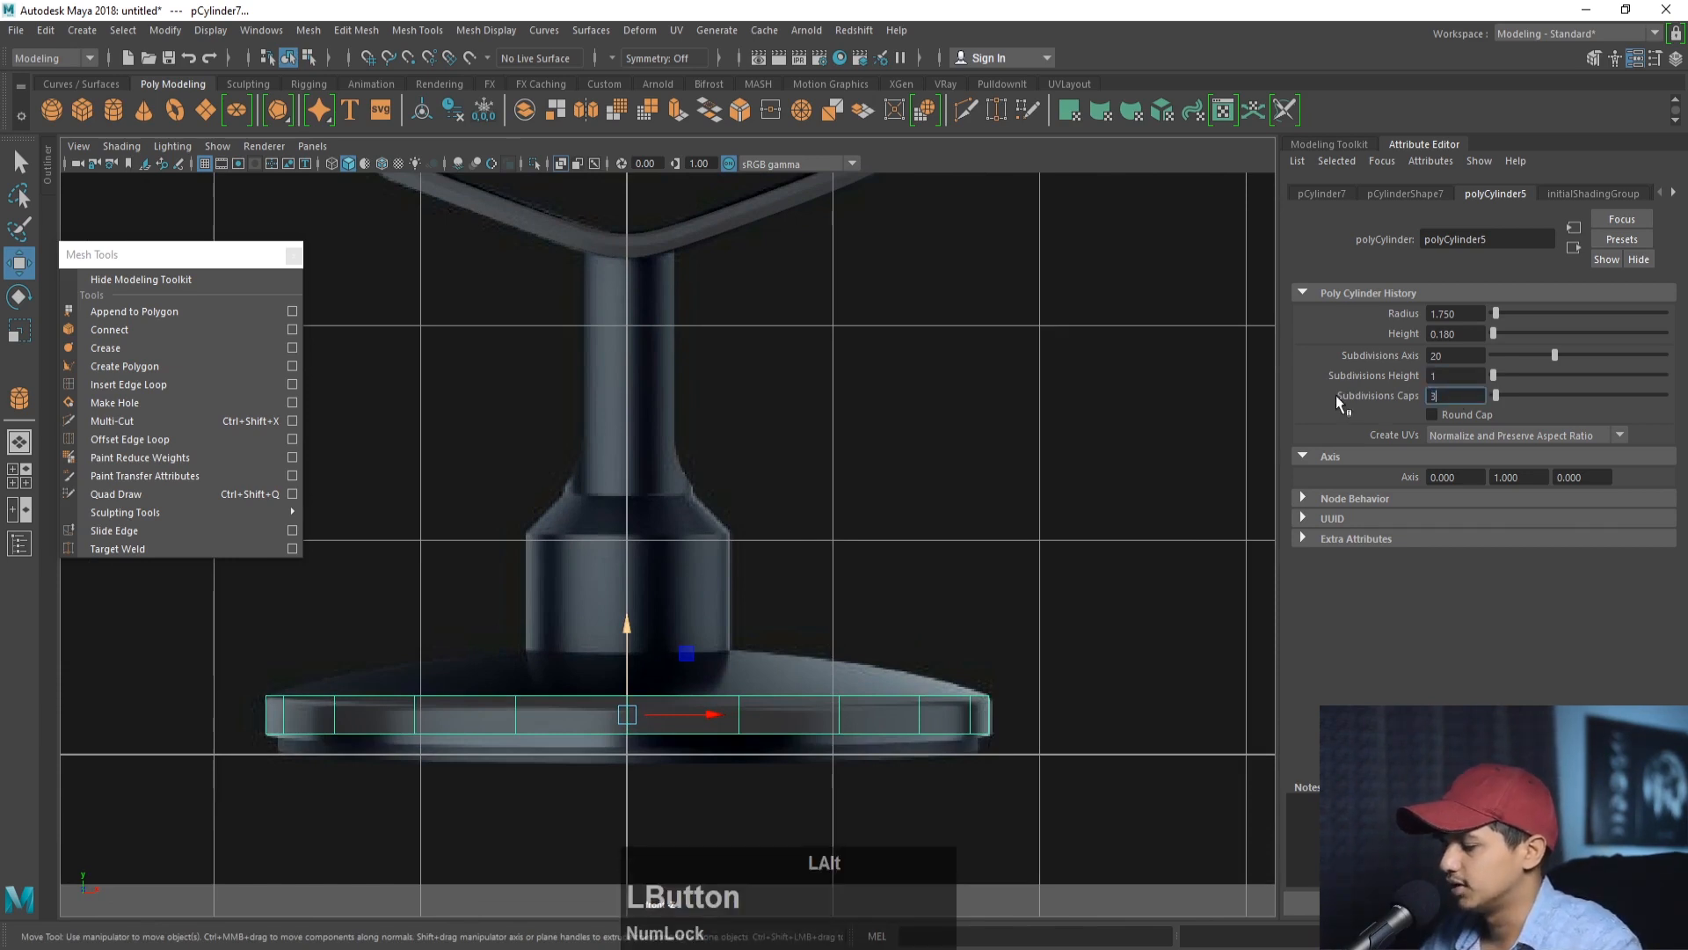
{"action": "key", "text": "Return"}
{"action": "left_click", "coordinate": [901, 695]}
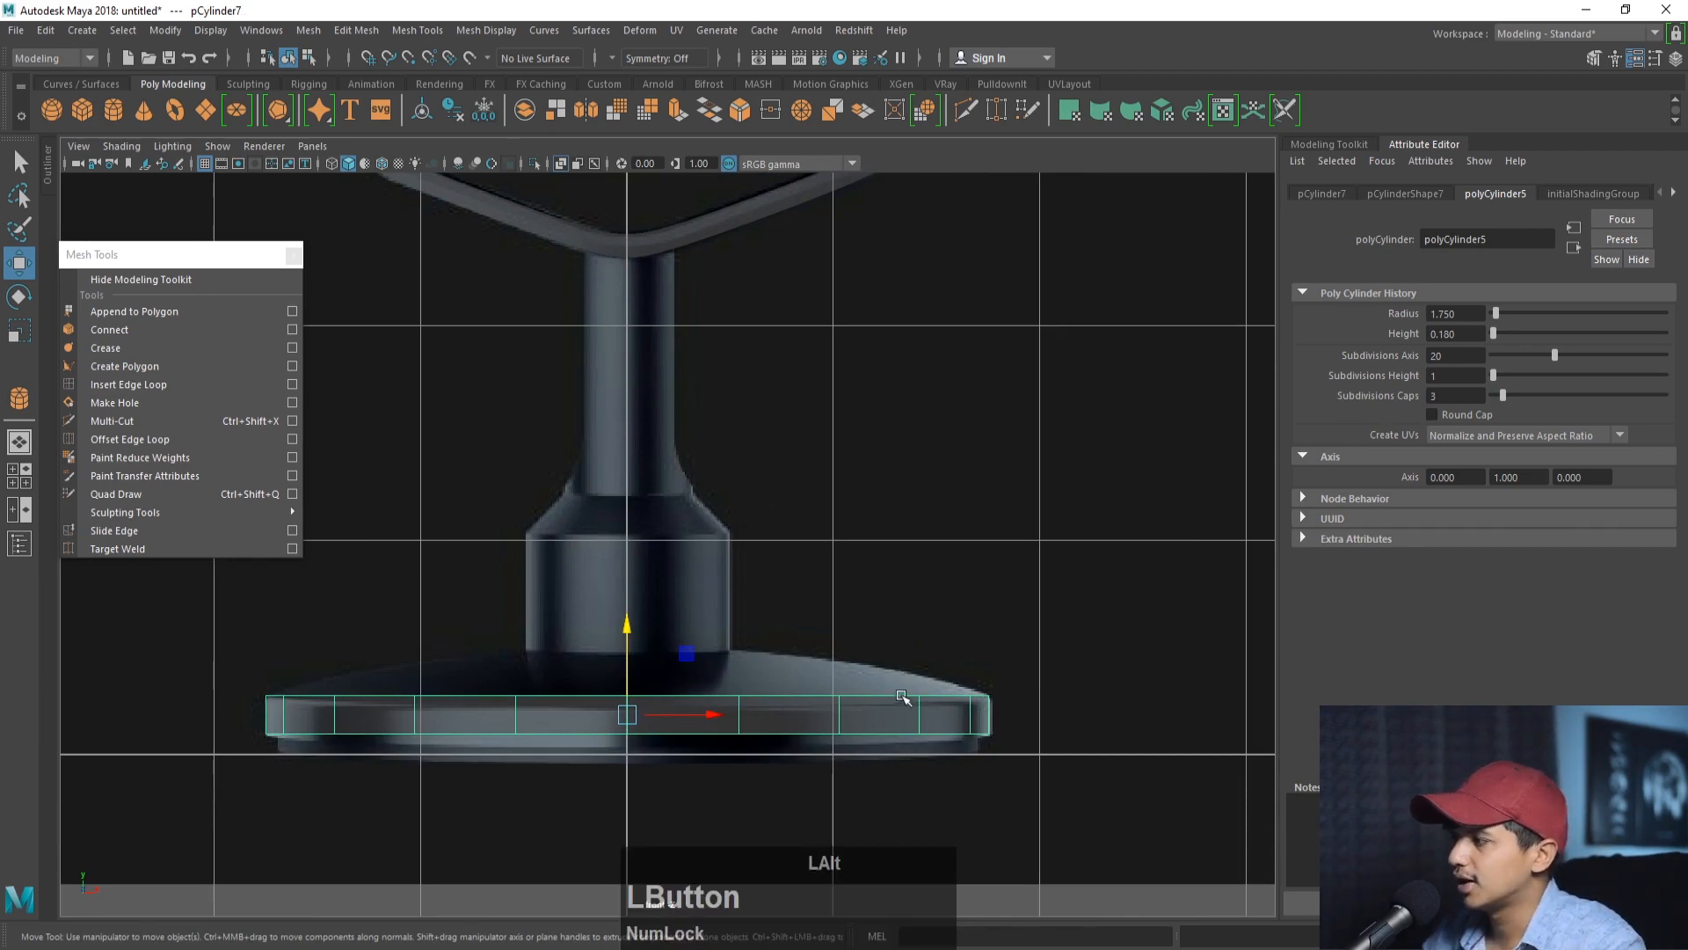
- Set the base cylinder's height subdivisions to 3
{"action": "key", "text": "space"}
{"action": "key", "text": "space"}
{"action": "middle_click_drag", "start_coordinate": [879, 505], "coordinate": [897, 408], "text": "alt"}
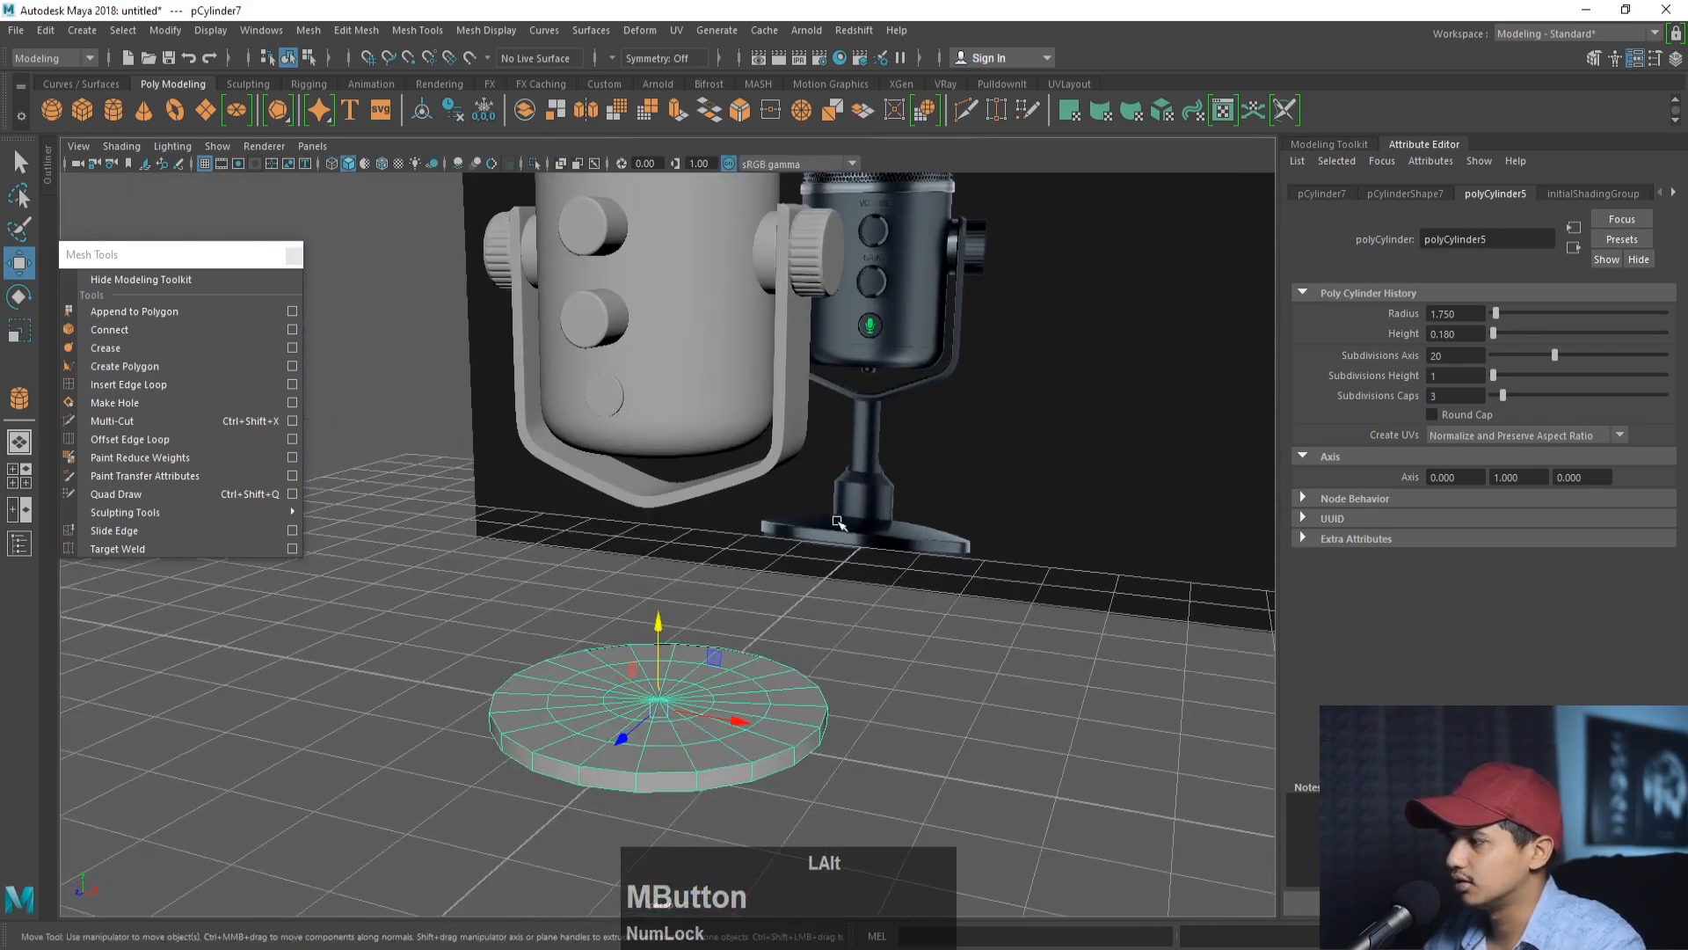
{"action": "scroll", "coordinate": [914, 527], "scroll_direction": "up", "scroll_amount": 3}
{"action": "middle_click_drag", "start_coordinate": [927, 628], "coordinate": [933, 475], "text": "alt"}
{"action": "left_click_drag", "start_coordinate": [933, 474], "coordinate": [886, 505], "text": "alt"}
{"action": "right_click_drag", "start_coordinate": [855, 576], "coordinate": [852, 584], "text": "alt"}
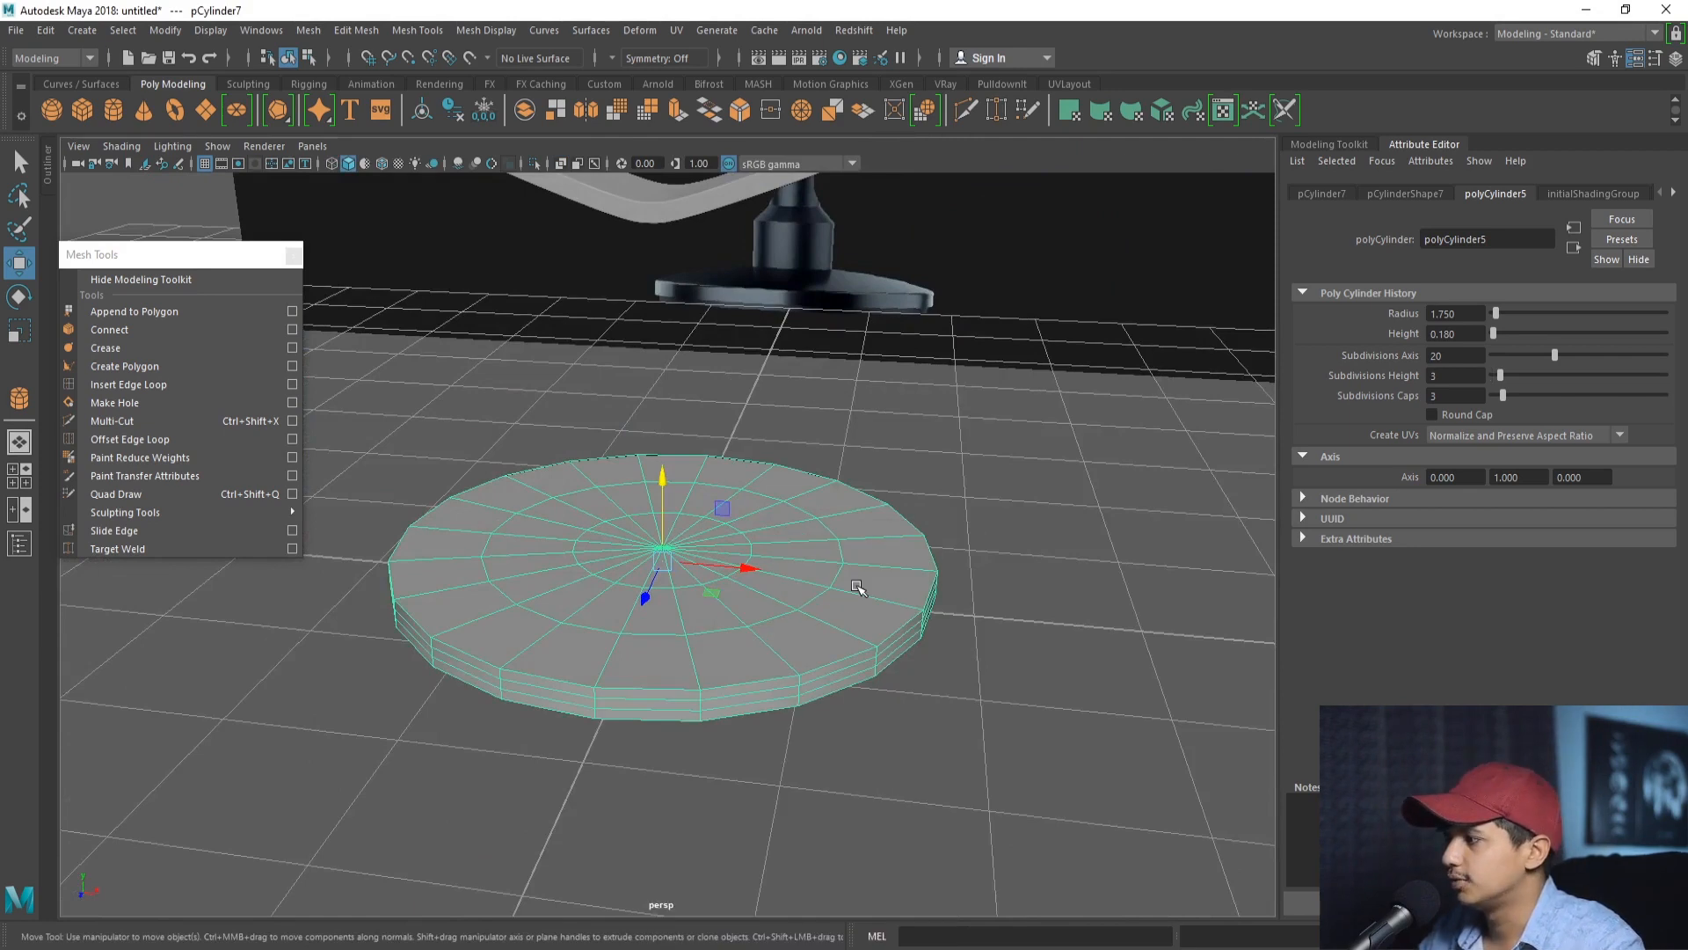
{"action": "right_click_drag", "start_coordinate": [859, 588], "coordinate": [867, 528], "text": "alt"}
- Select all top faces of the base, raise them to the underside of the reference stem's collar and scale them in to its width
{"action": "left_click", "coordinate": [860, 618]}
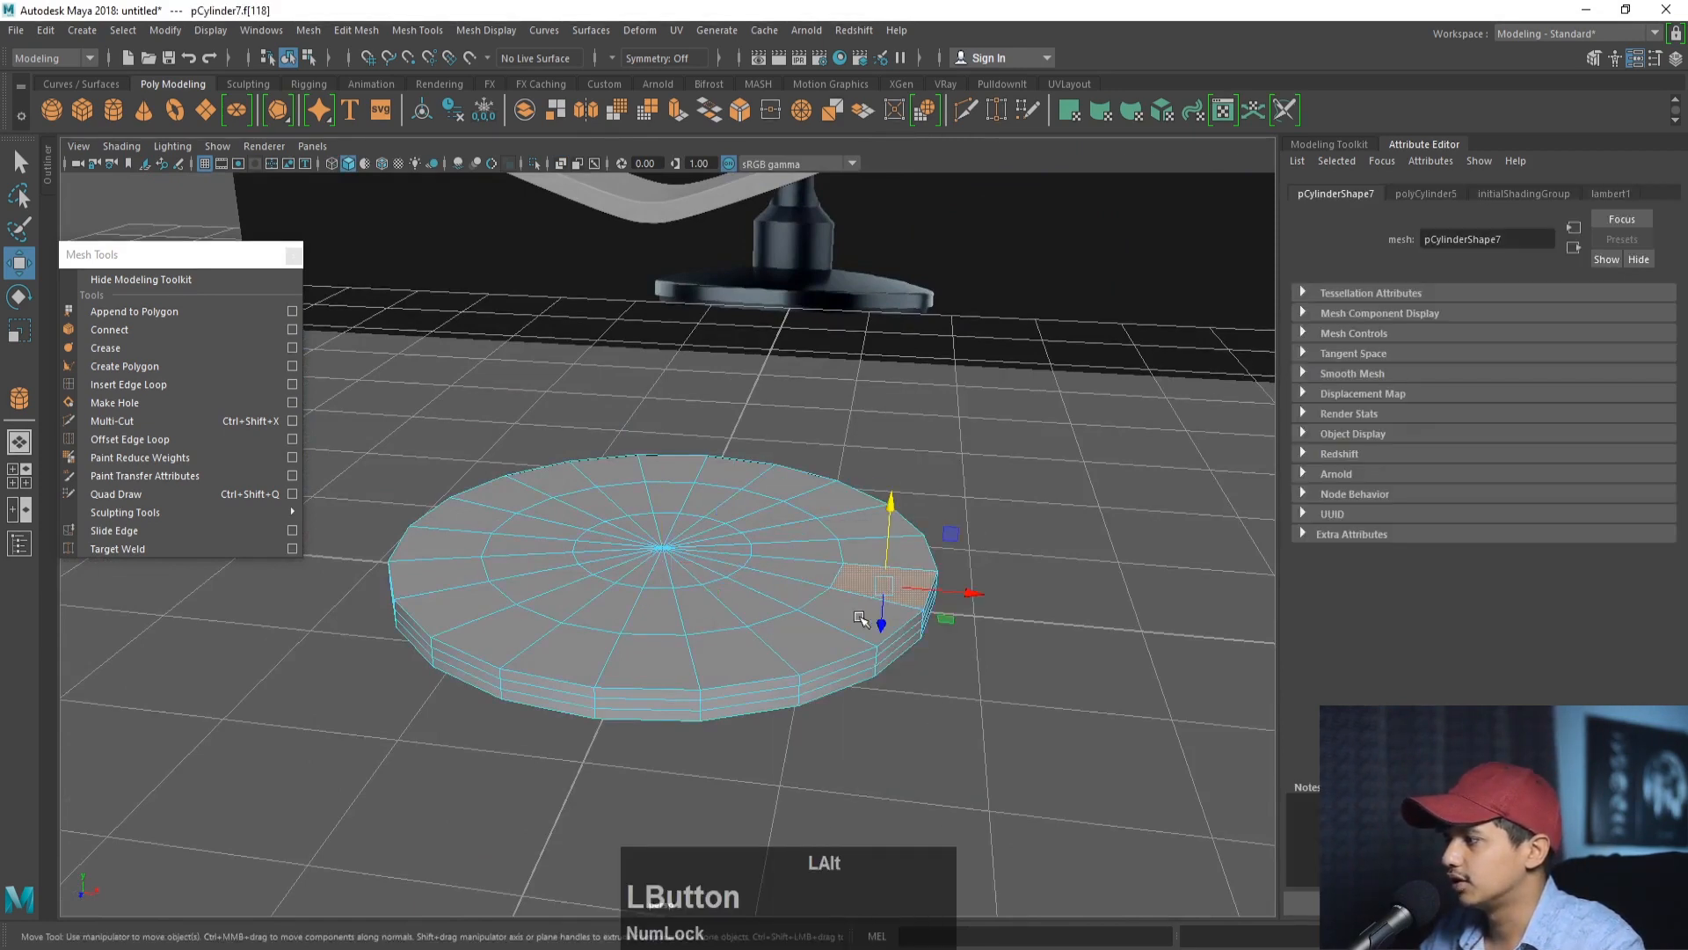
{"action": "double_click", "coordinate": [753, 589]}
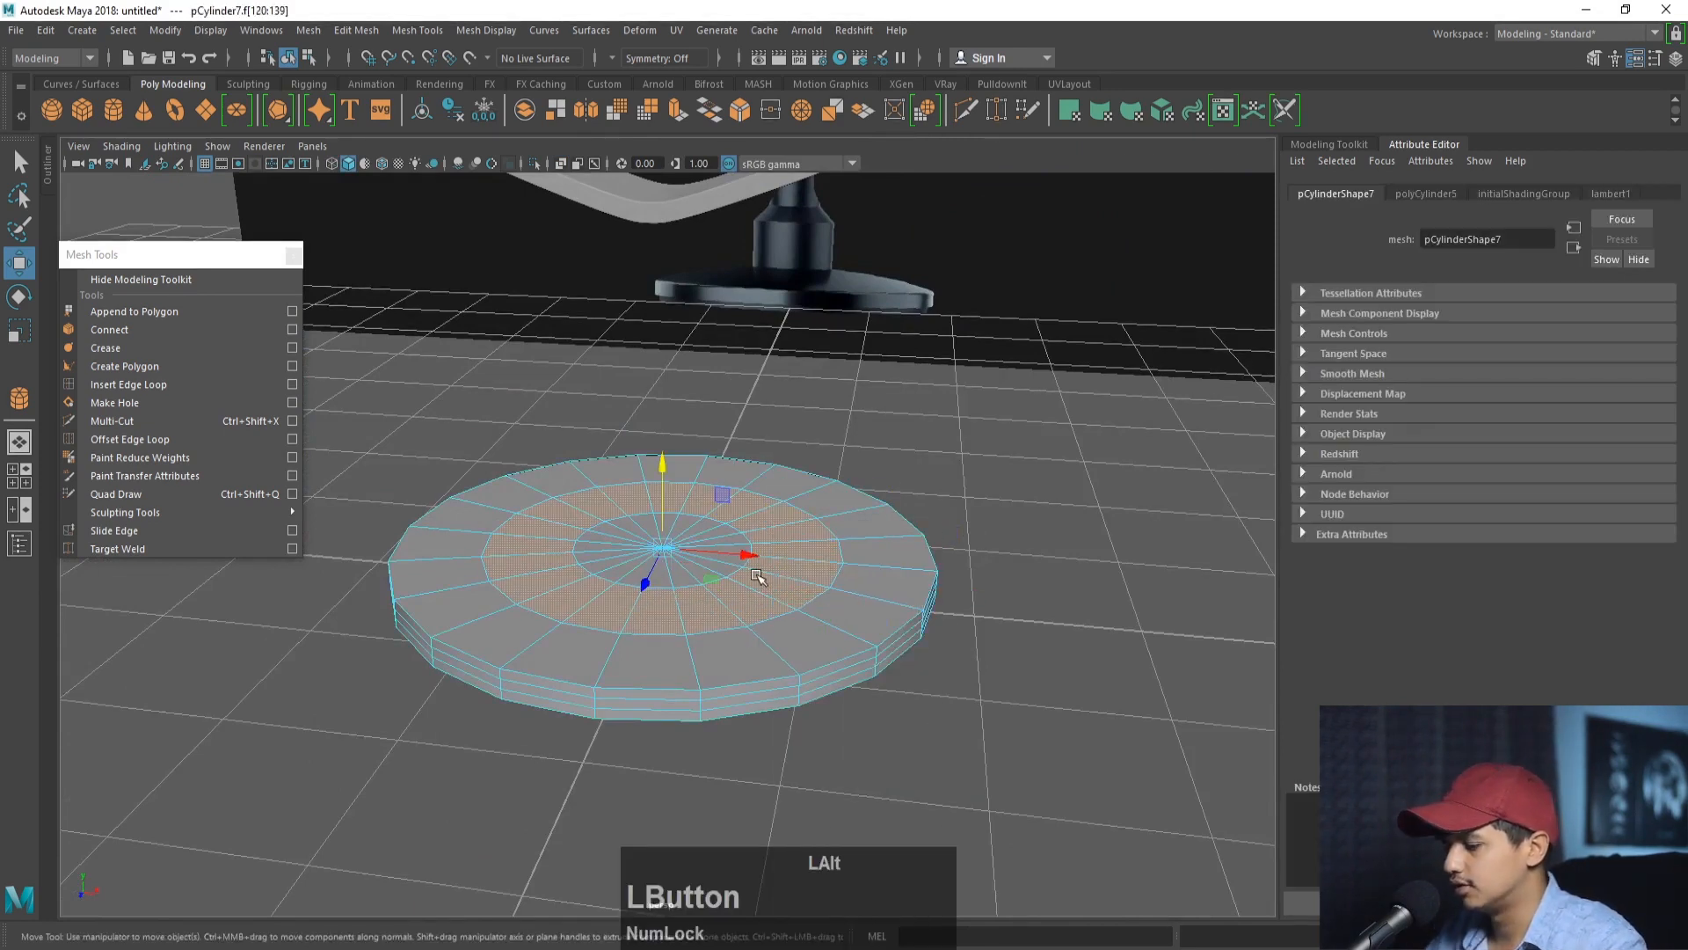
{"action": "key", "text": "shift+period"}
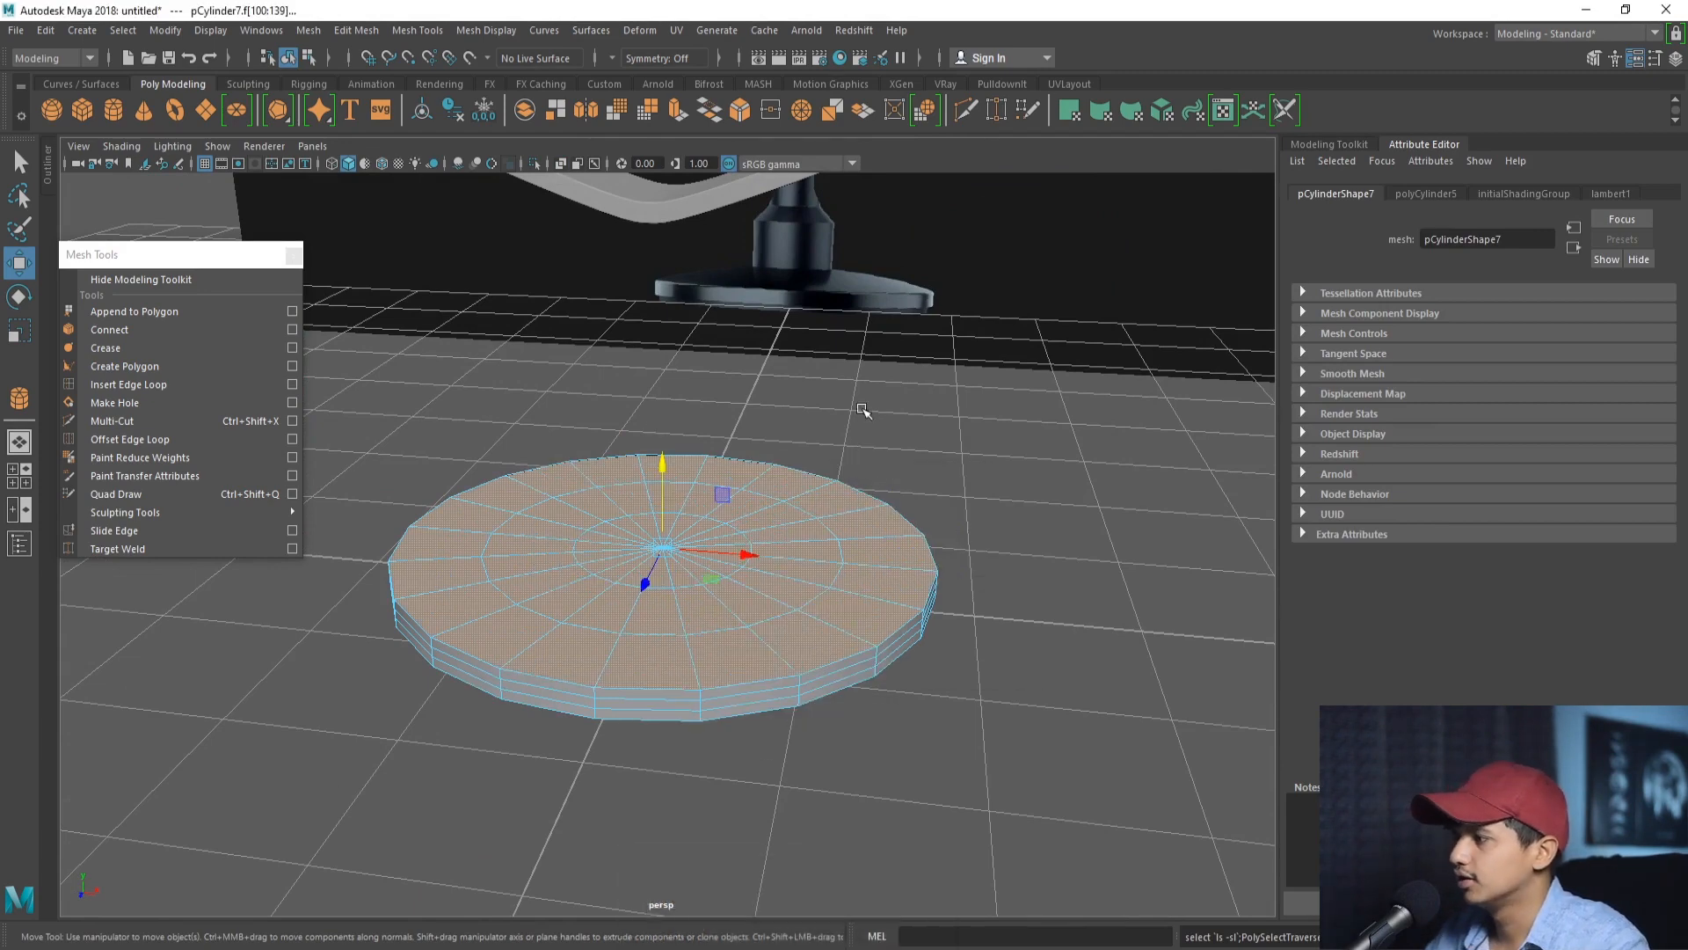
{"action": "key", "text": "space"}
{"action": "key", "text": "space"}
{"action": "right_click_drag", "start_coordinate": [519, 682], "coordinate": [769, 717], "text": "alt"}
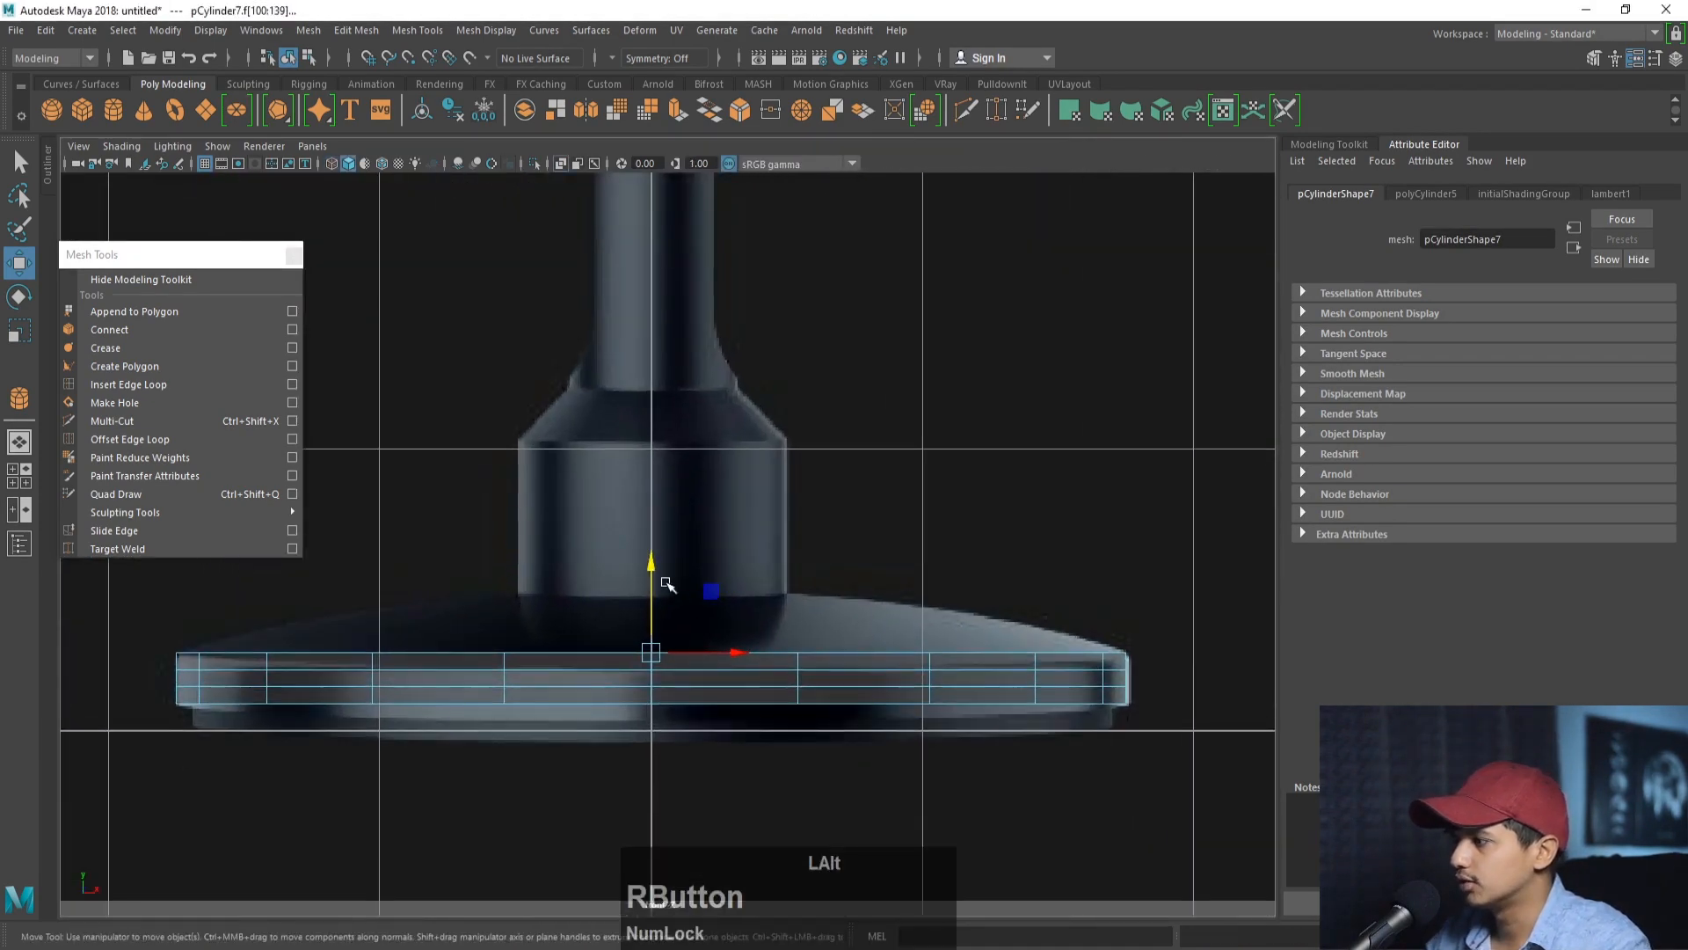
{"action": "left_click_drag", "start_coordinate": [656, 570], "coordinate": [653, 516]}
{"action": "key", "text": "r"}
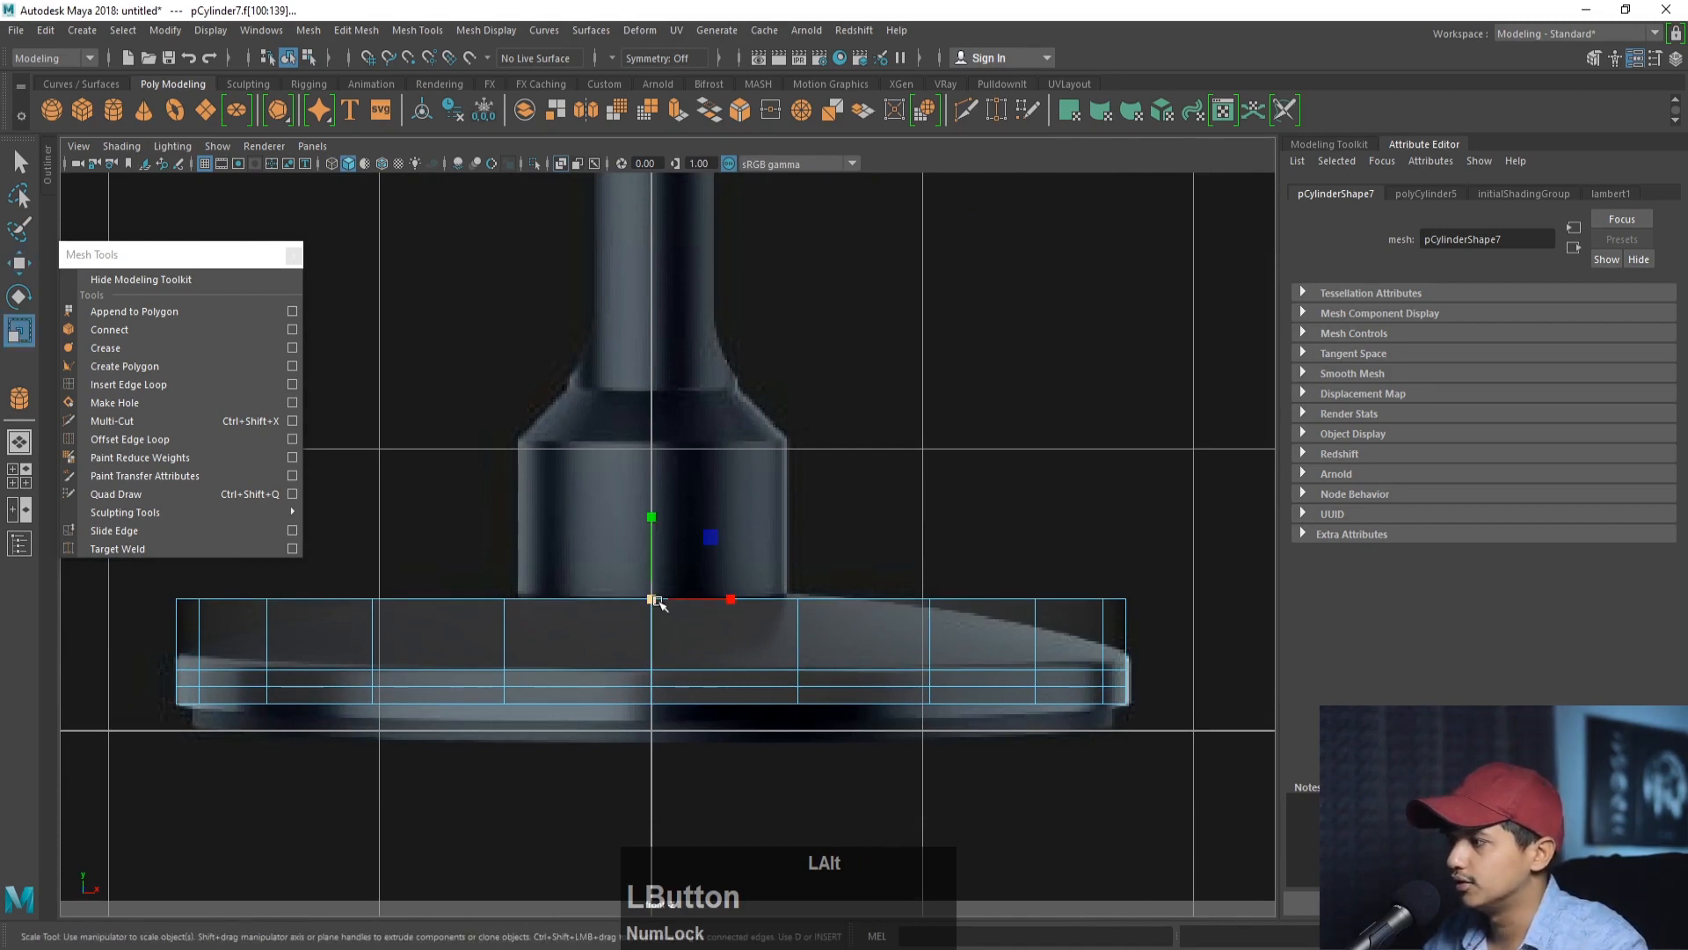
{"action": "left_click_drag", "start_coordinate": [655, 601], "coordinate": [475, 671]}
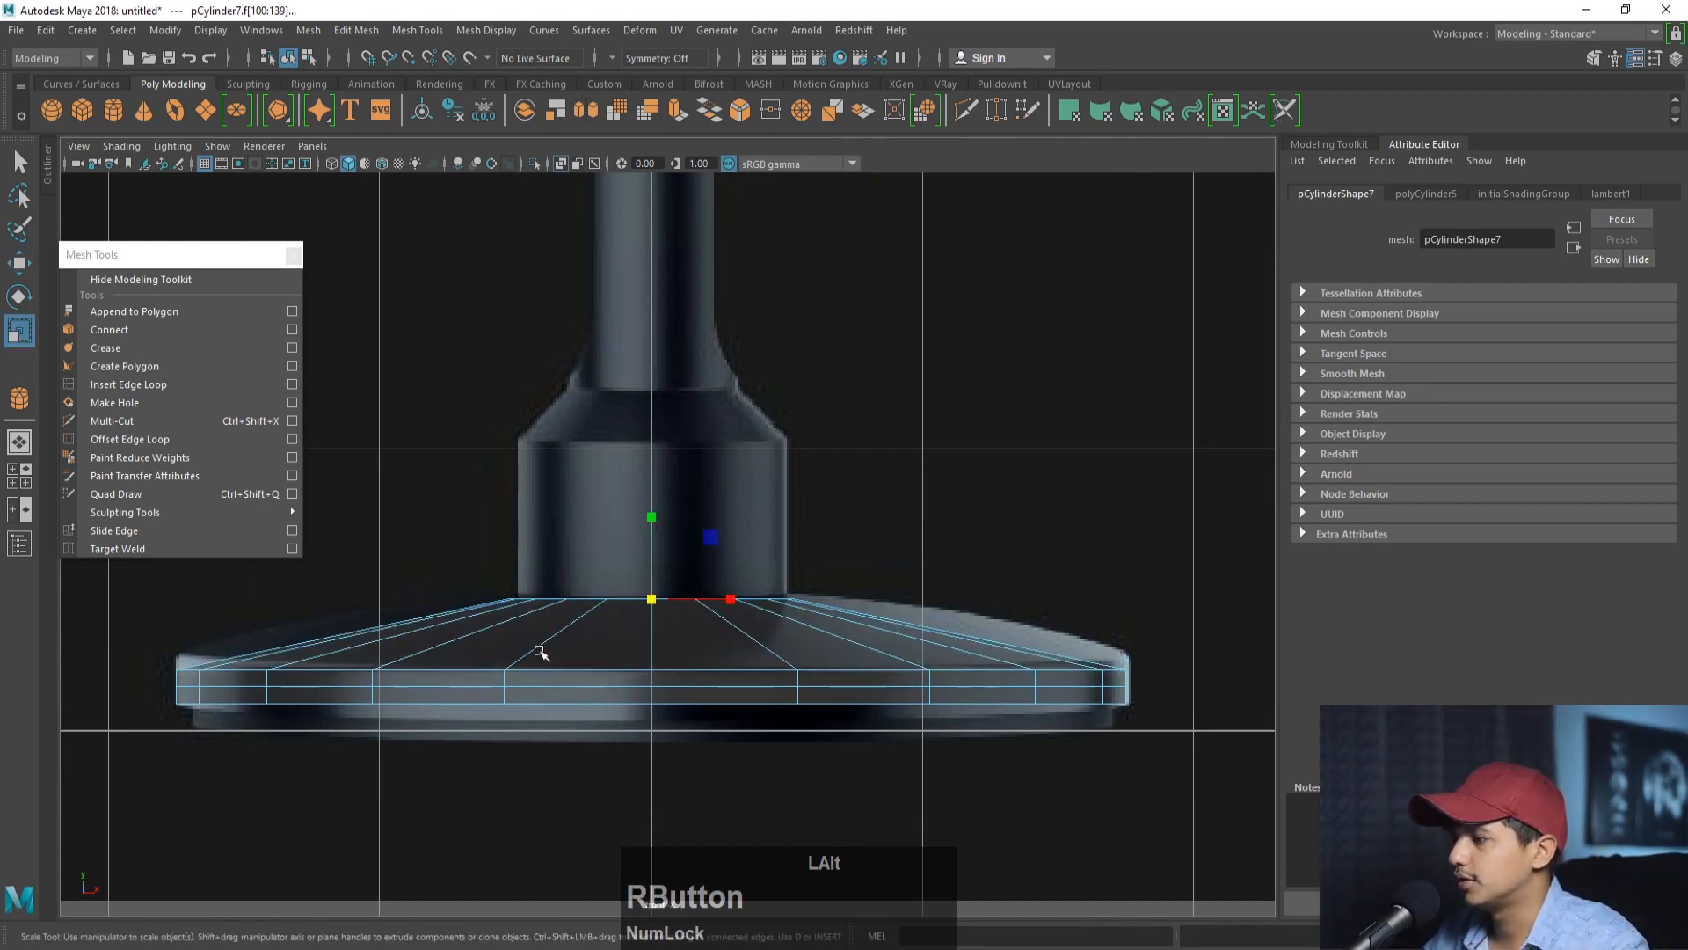
- Select the edge loop where the base's slope meets its rim and raise it to the reference rim's upper edge
{"action": "right_click_drag", "start_coordinate": [478, 667], "coordinate": [490, 418]}
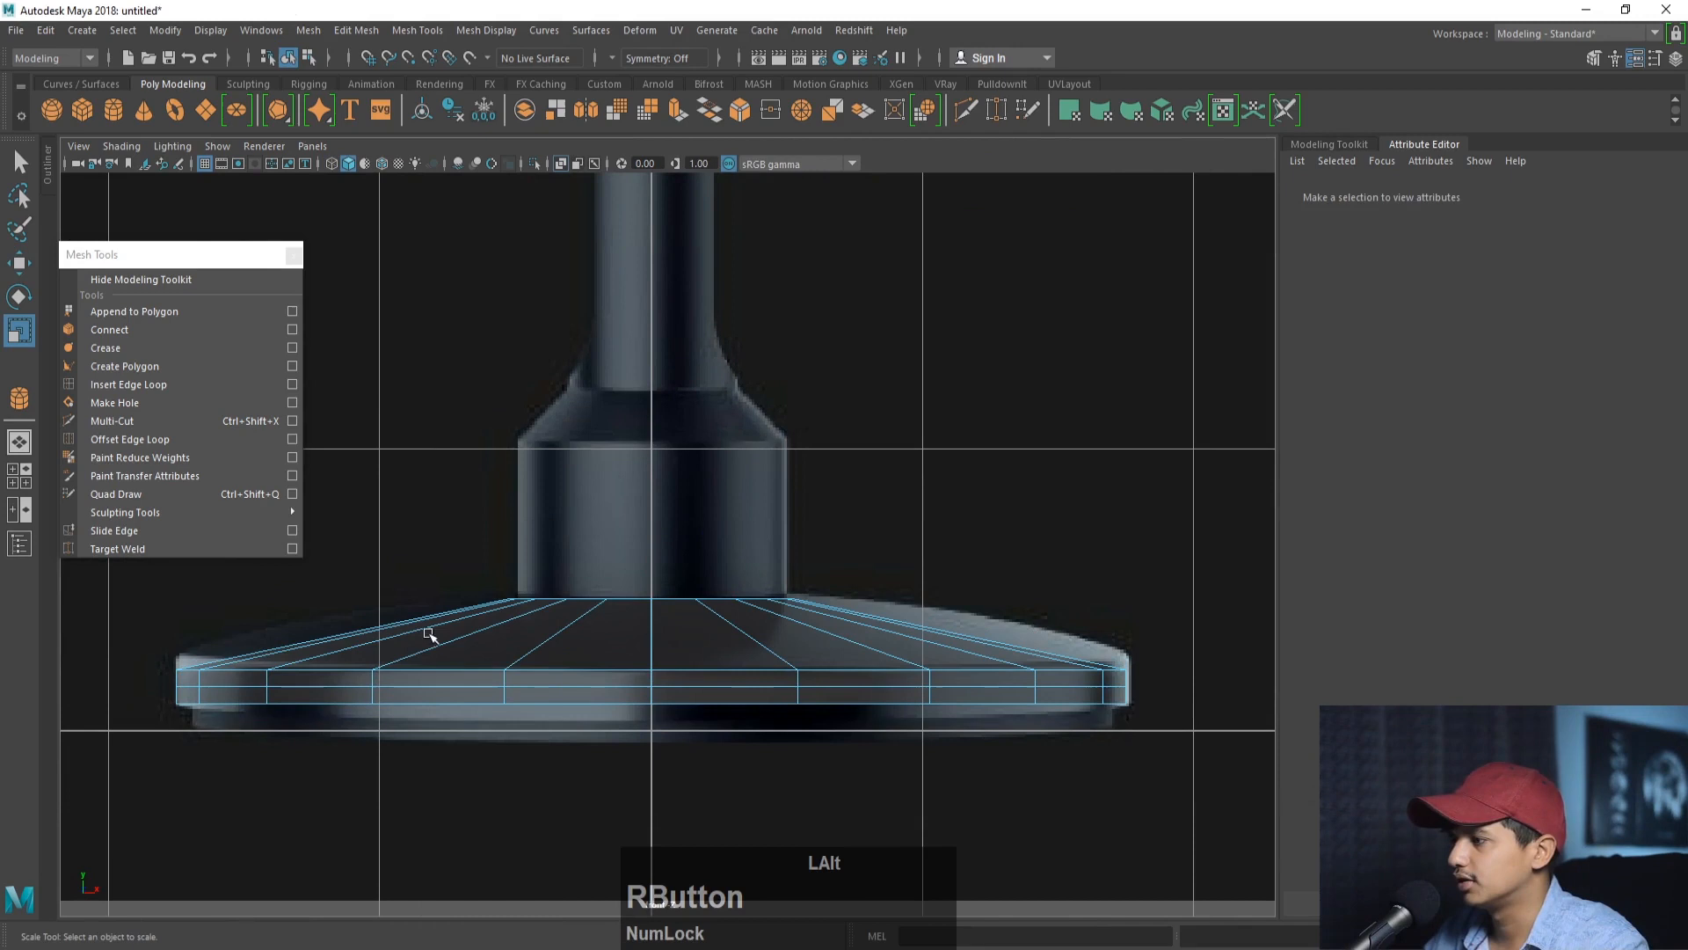
{"action": "double_click", "coordinate": [456, 670]}
{"action": "key", "text": "w"}
{"action": "left_click_drag", "start_coordinate": [651, 617], "coordinate": [657, 605]}
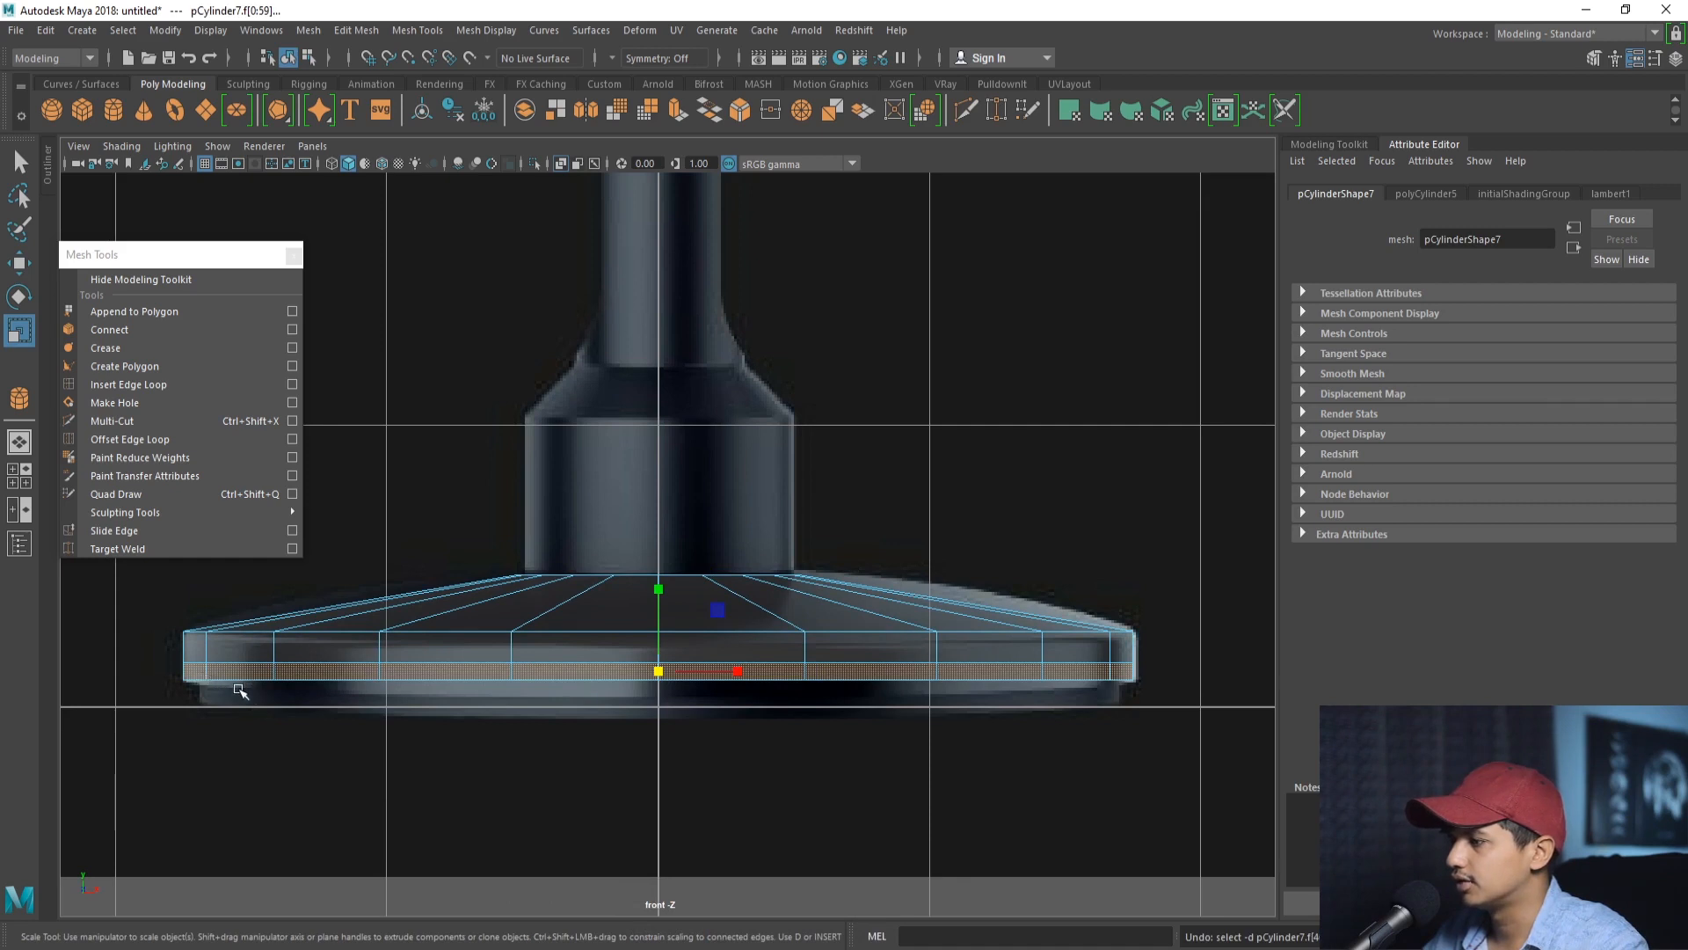
- Select only the base's bottom faces, extrude them slightly inward and lower them to form the reference's bottom lip
{"action": "double_click", "coordinate": [369, 671], "text": "ctrl"}
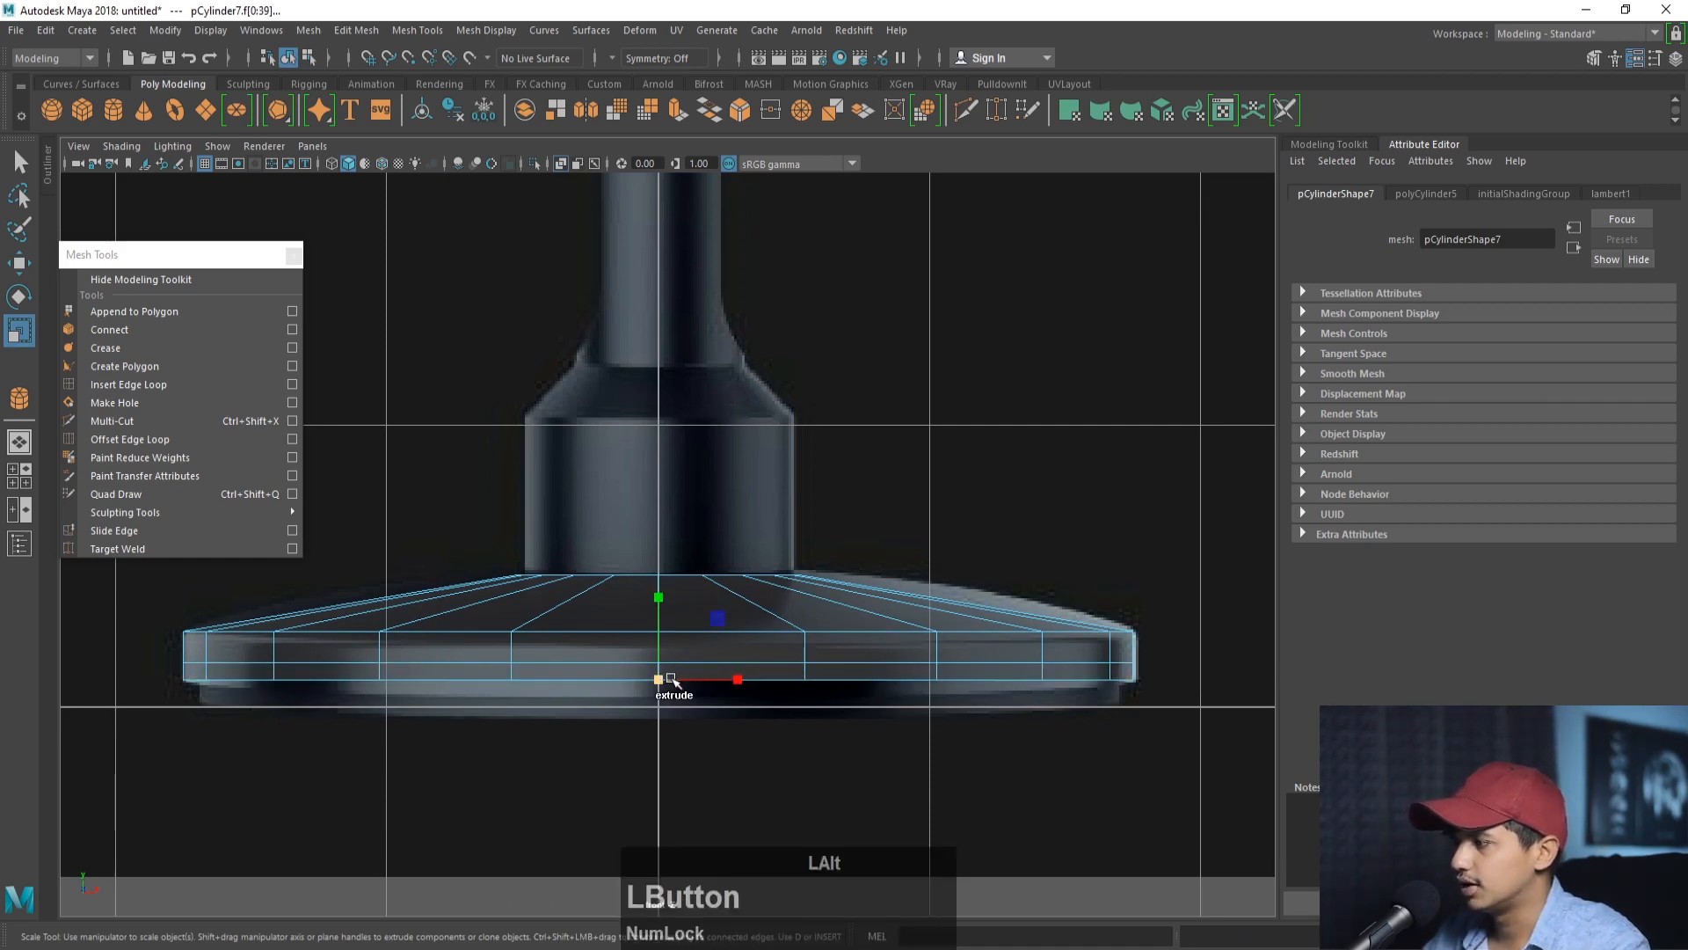
{"action": "left_click_drag", "start_coordinate": [674, 682], "coordinate": [637, 677]}
{"action": "key", "text": "w"}
{"action": "left_click_drag", "start_coordinate": [658, 619], "coordinate": [657, 642]}
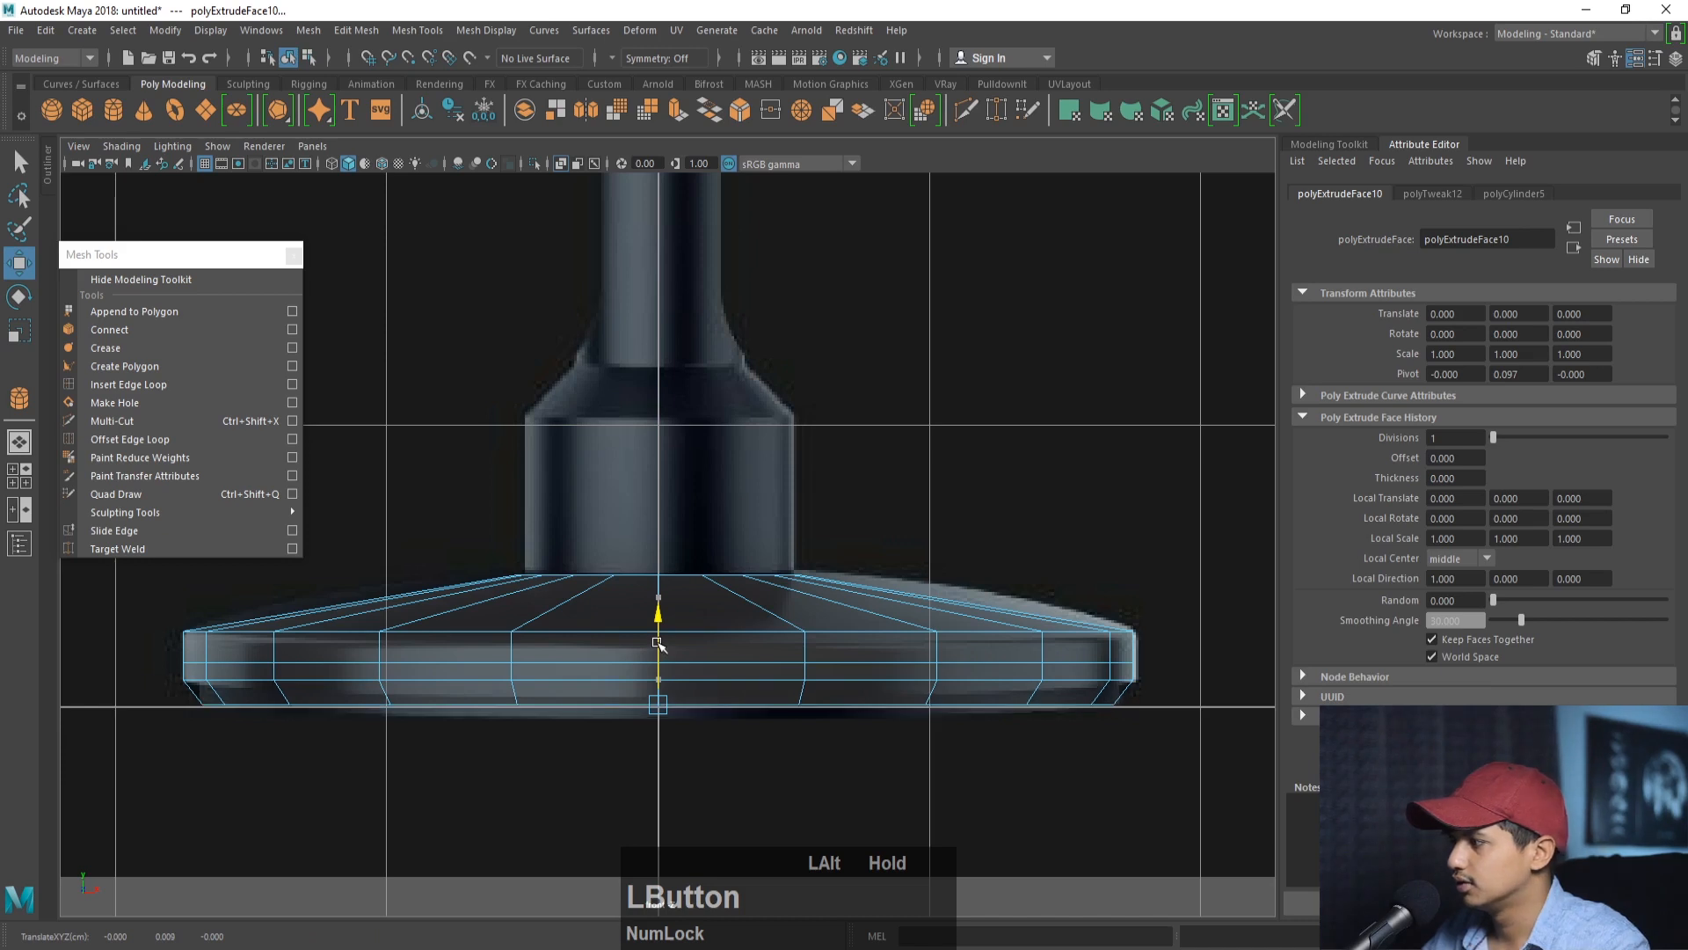
- Select the edge loop along the upper edge of the base's bottom lip and scale it in to the lip's width
{"action": "right_click", "coordinate": [211, 695]}
{"action": "right_click_drag", "start_coordinate": [204, 401], "coordinate": [211, 393]}
{"action": "double_click", "coordinate": [609, 679]}
{"action": "key", "text": "r"}
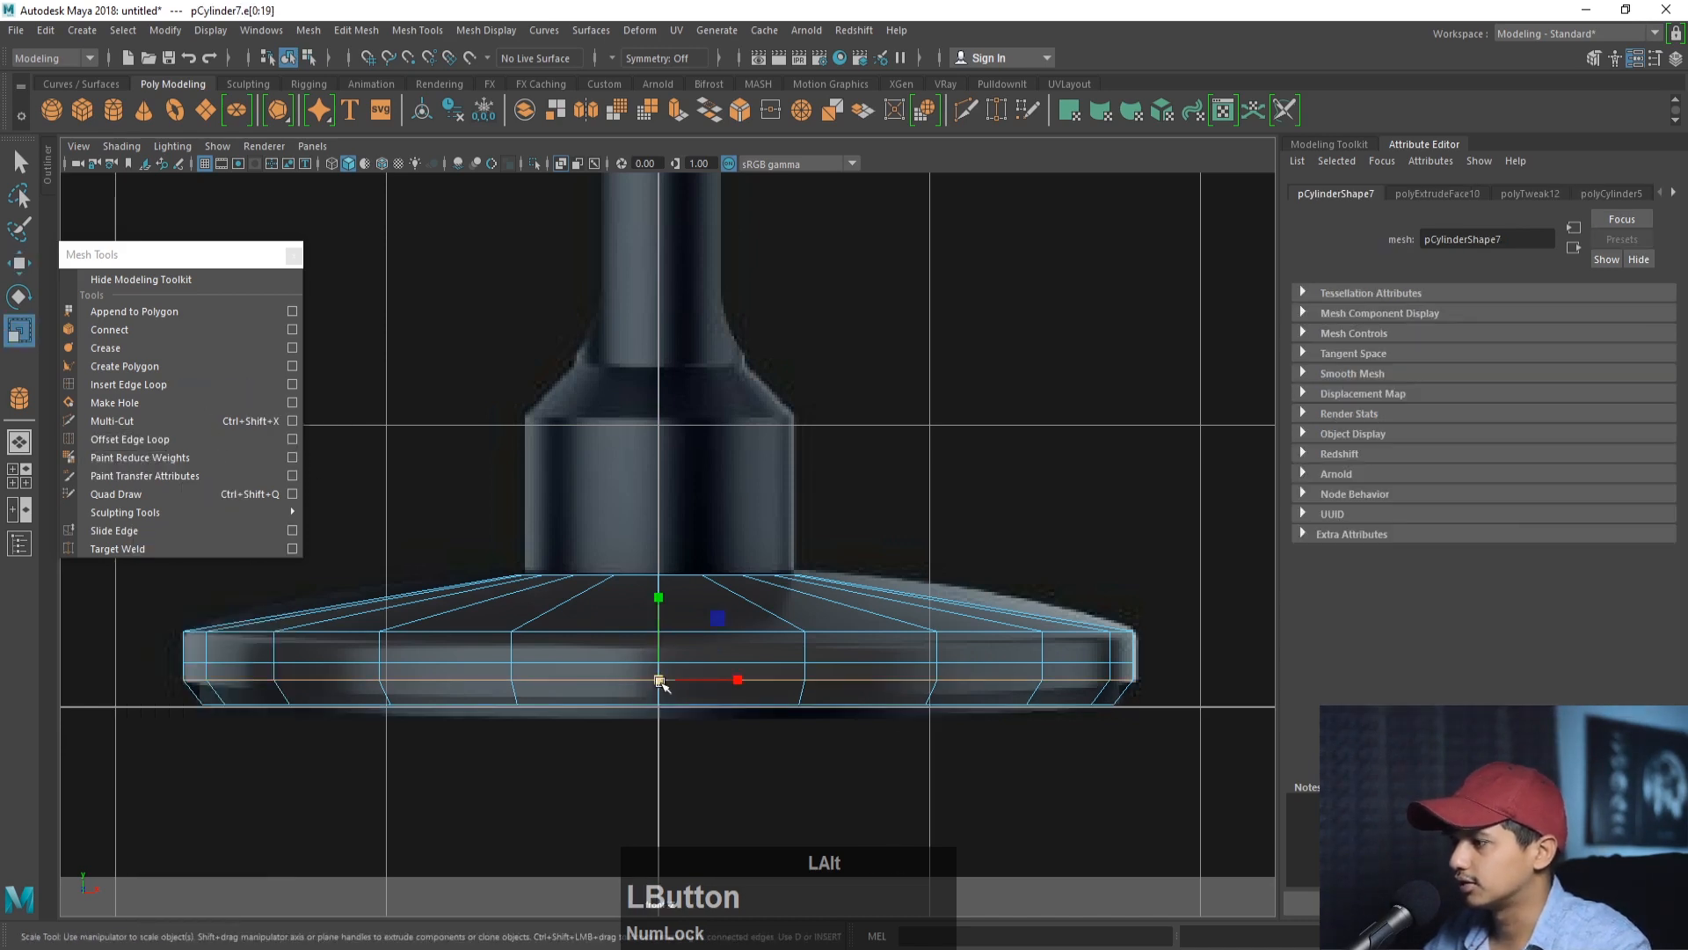
- Select the edge loop around the middle of the base's rim and lower it to the lip's upper edge, forming a sharp step
{"action": "left_click", "coordinate": [479, 659]}
{"action": "right_click_drag", "start_coordinate": [476, 666], "coordinate": [455, 392]}
{"action": "key", "text": "w"}
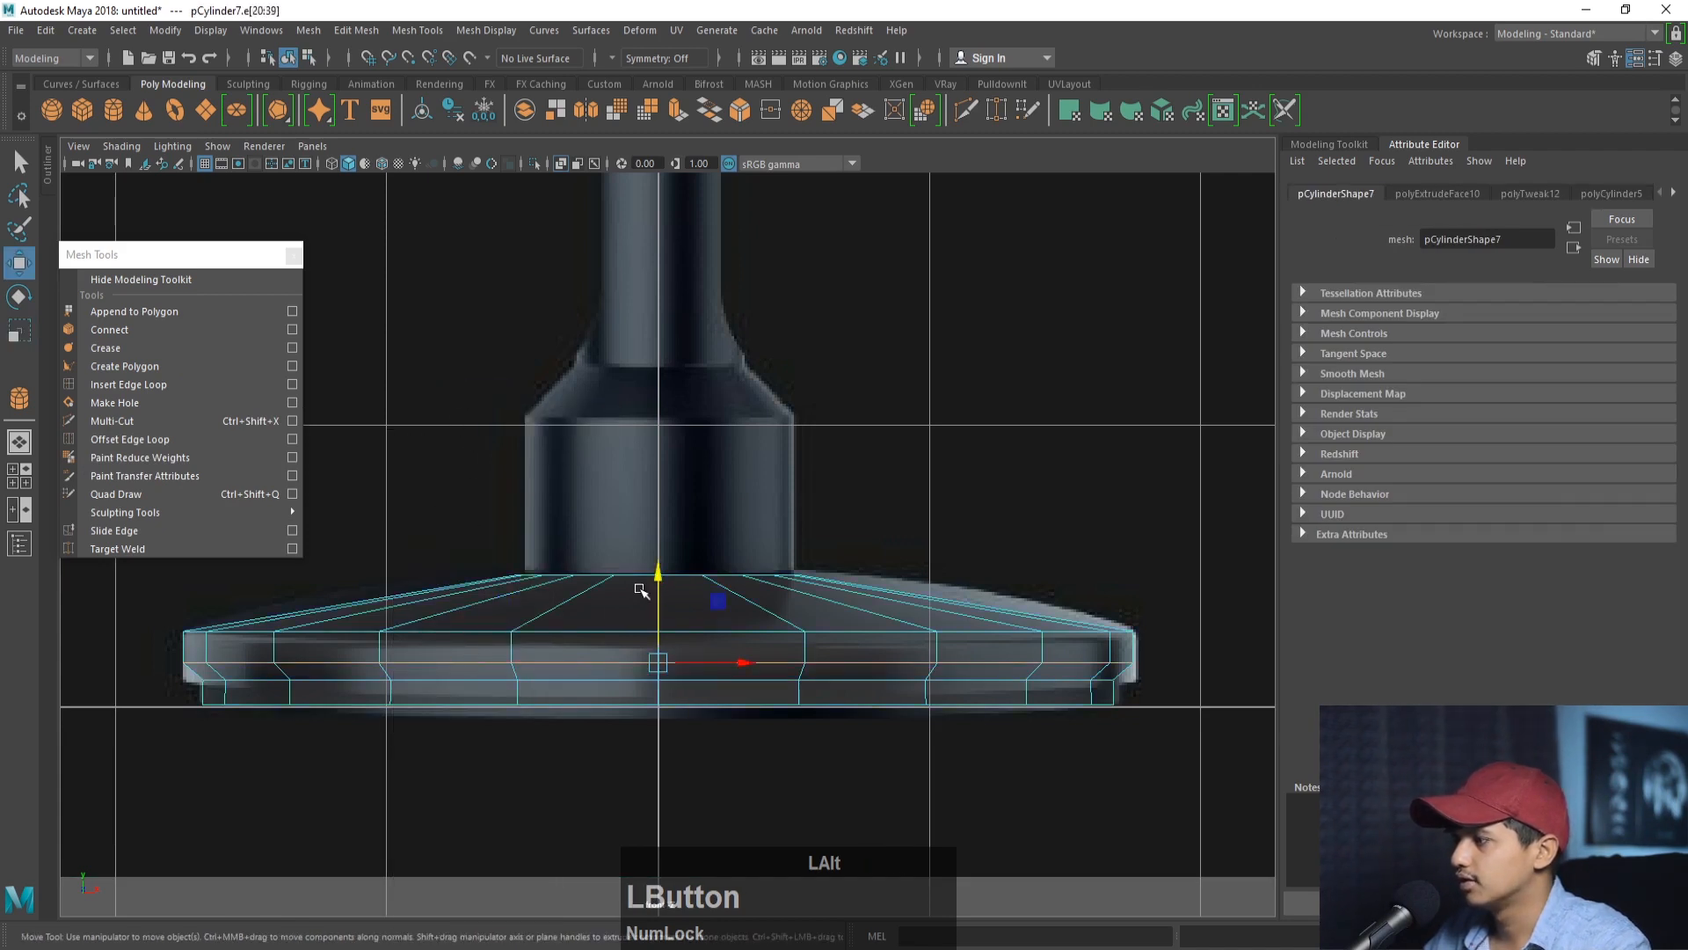
{"action": "left_click_drag", "start_coordinate": [655, 584], "coordinate": [661, 594]}
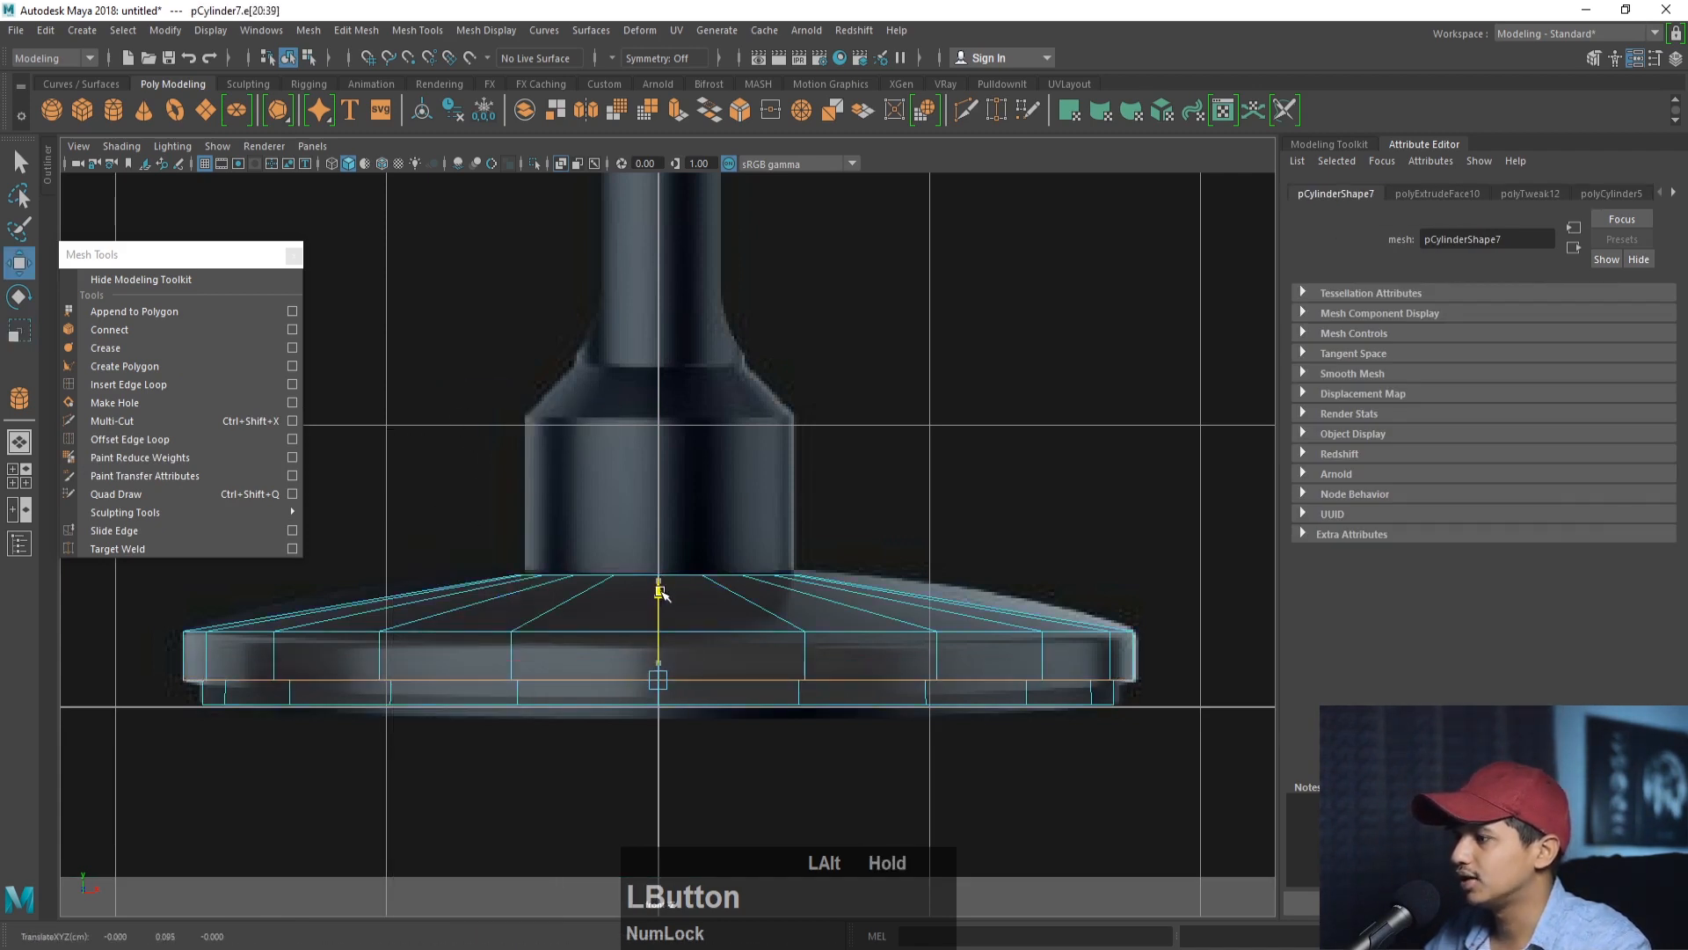
{"action": "right_click_drag", "start_coordinate": [629, 471], "coordinate": [698, 441]}
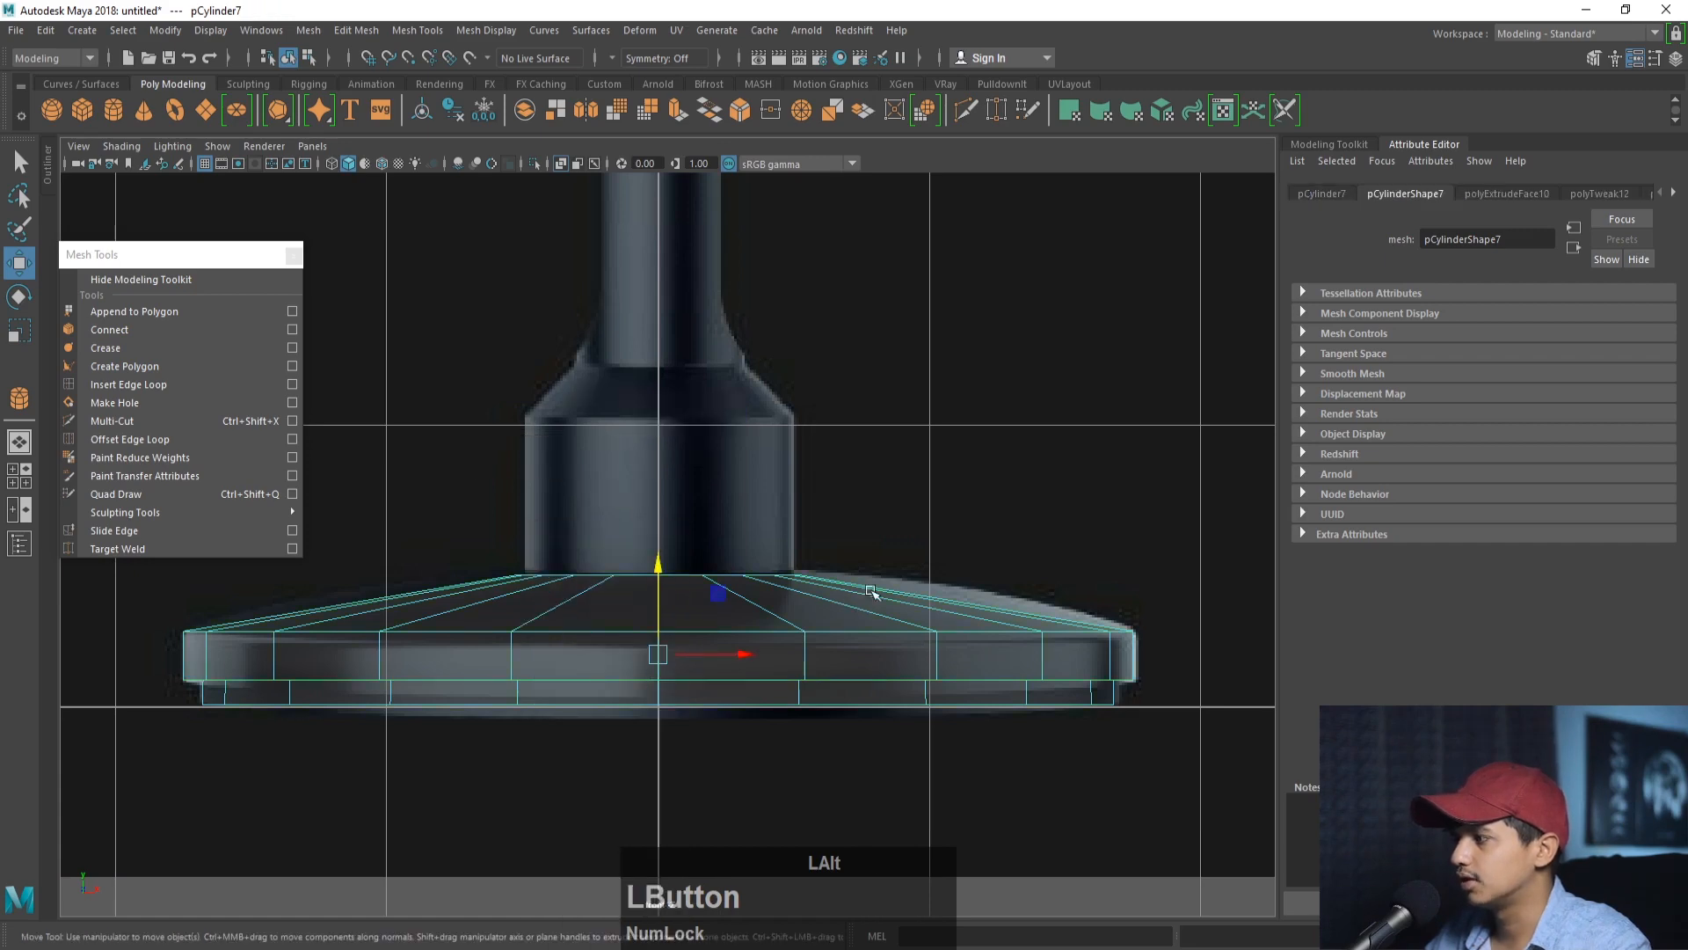
- Select all faces inside the small circular top of the base, including its outer ring
{"action": "key", "text": "space"}
{"action": "key", "text": "space"}
{"action": "left_click_drag", "start_coordinate": [979, 493], "coordinate": [978, 580], "text": "alt"}
{"action": "right_click_drag", "start_coordinate": [958, 598], "coordinate": [1046, 650], "text": "alt"}
{"action": "right_click_drag", "start_coordinate": [806, 441], "coordinate": [807, 493]}
{"action": "left_click", "coordinate": [769, 576]}
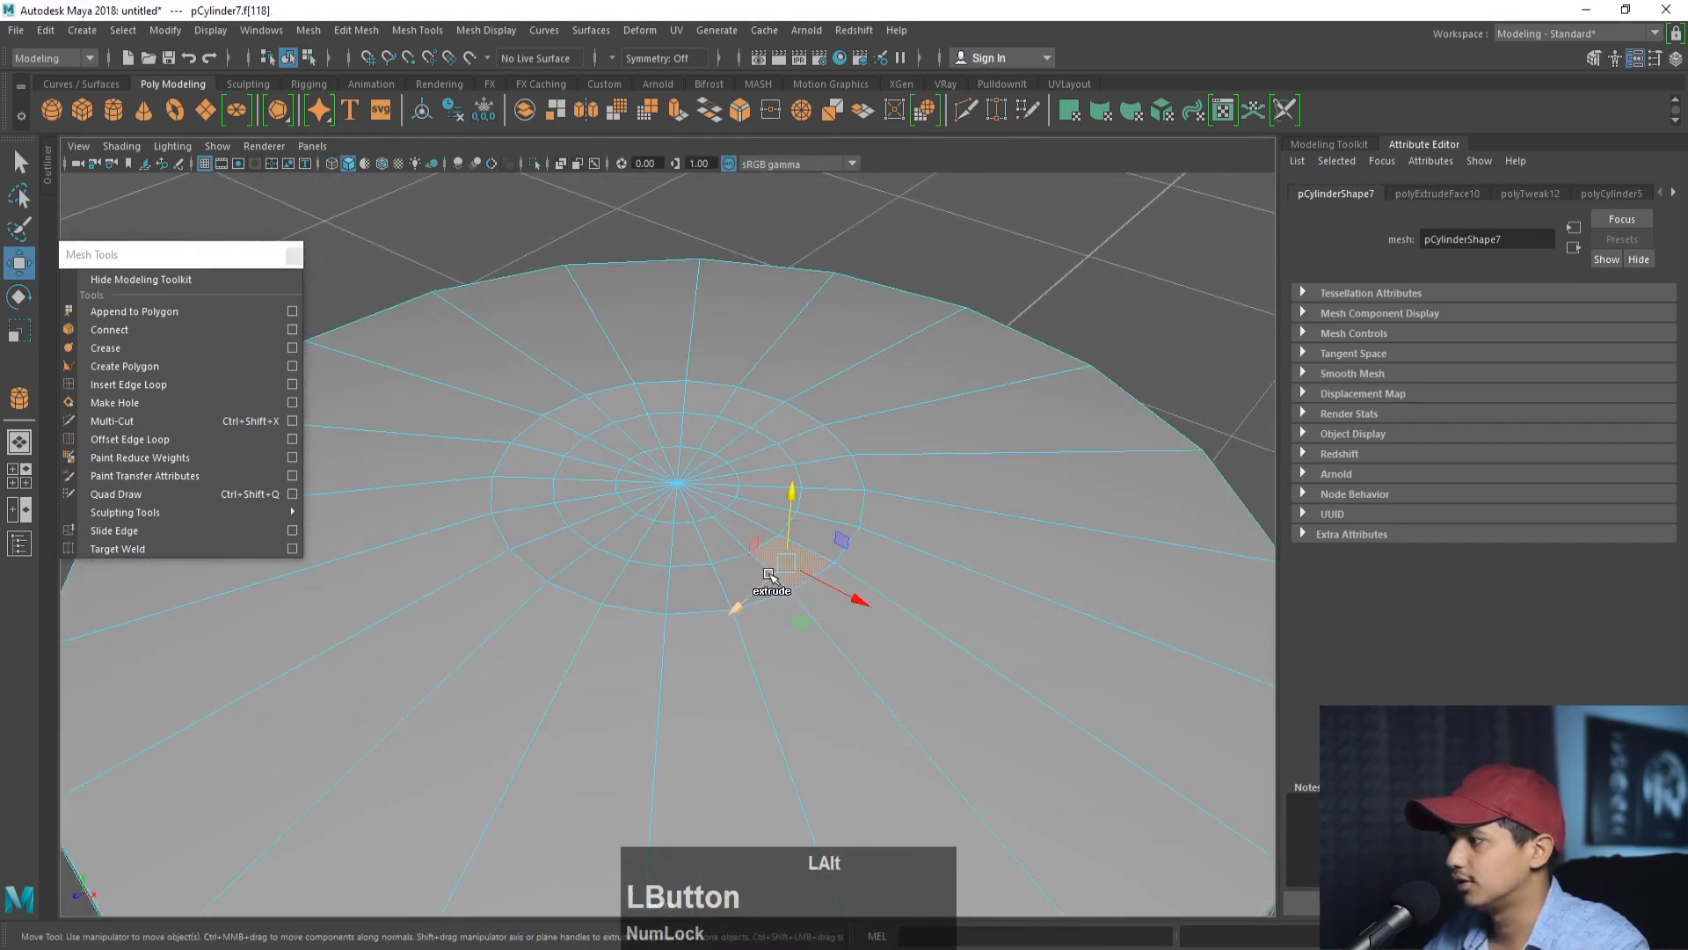
{"action": "left_click", "coordinate": [726, 535]}
{"action": "double_click", "coordinate": [688, 541], "text": "shift"}
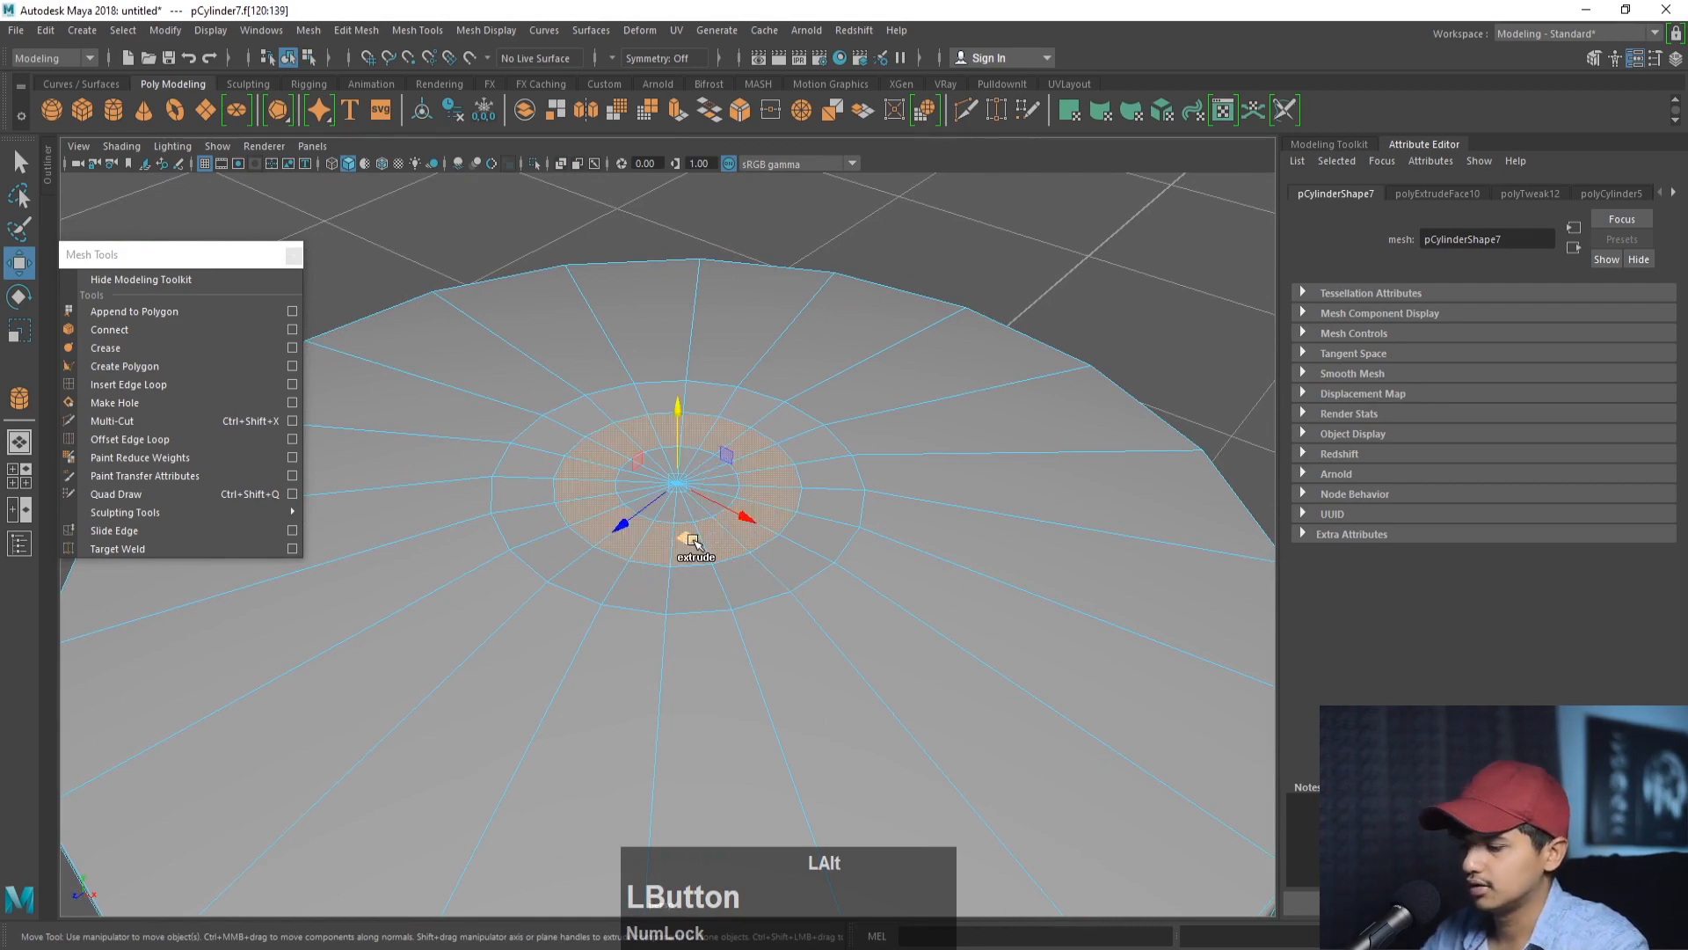
- Extrude the selected top faces straight up to the top of the reference's wide collar
{"action": "key", "text": "space"}
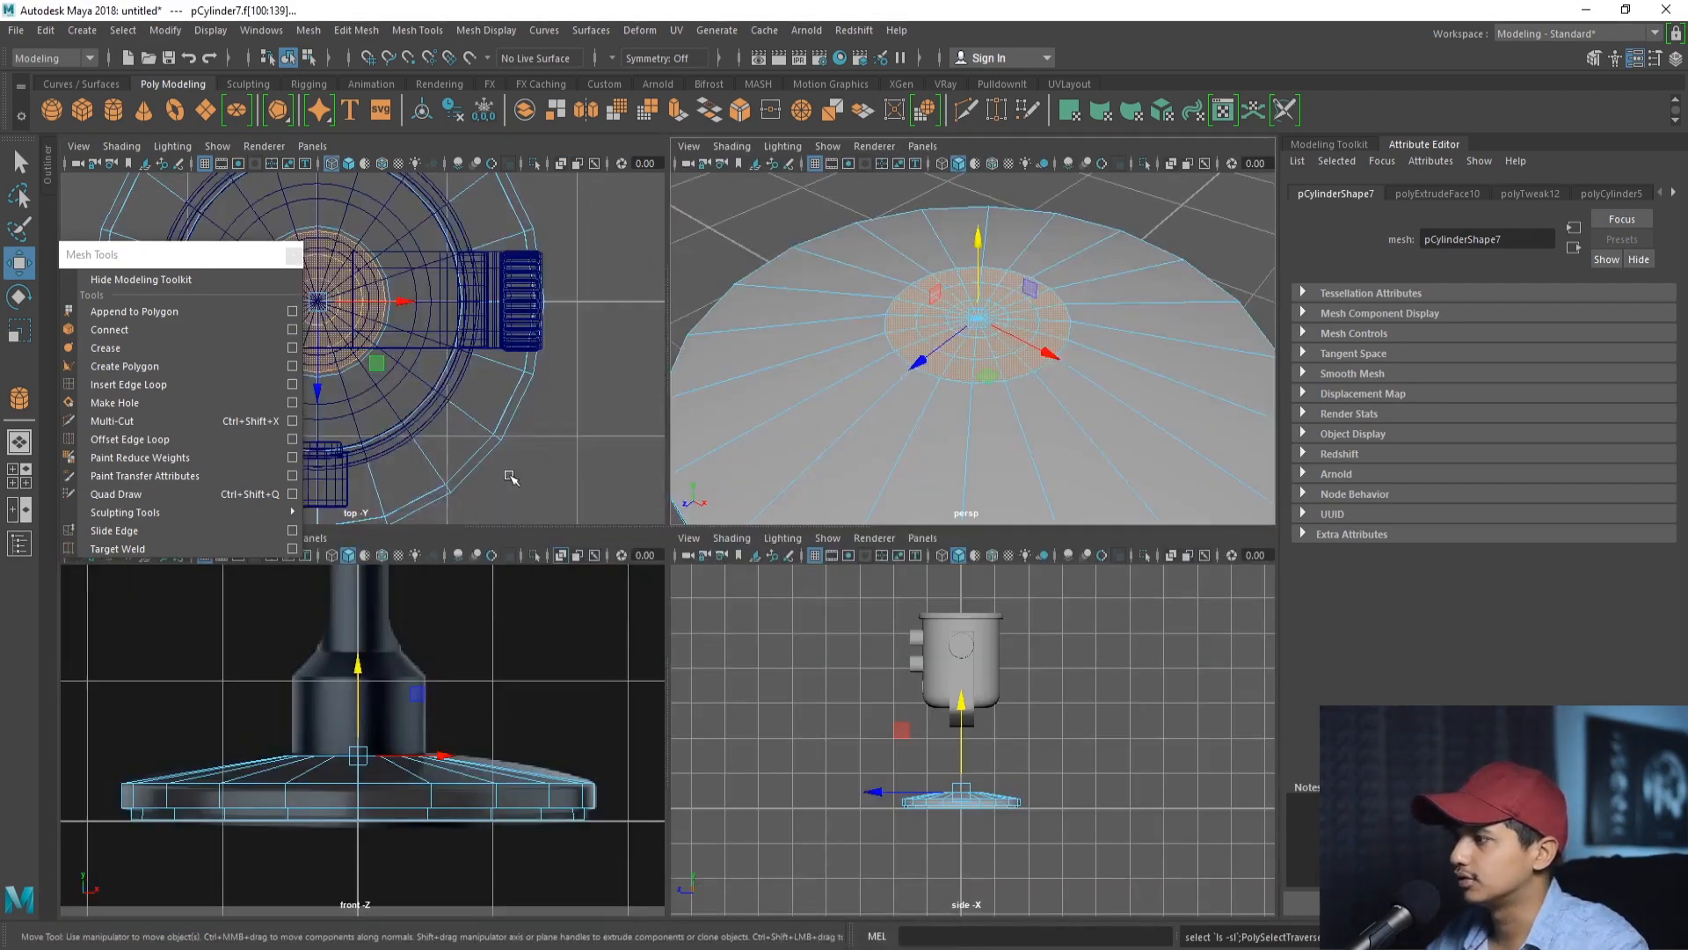
{"action": "key", "text": "space"}
{"action": "middle_click_drag", "start_coordinate": [488, 648], "coordinate": [502, 689], "text": "alt"}
{"action": "right_click_drag", "start_coordinate": [501, 689], "coordinate": [686, 613], "text": "alt"}
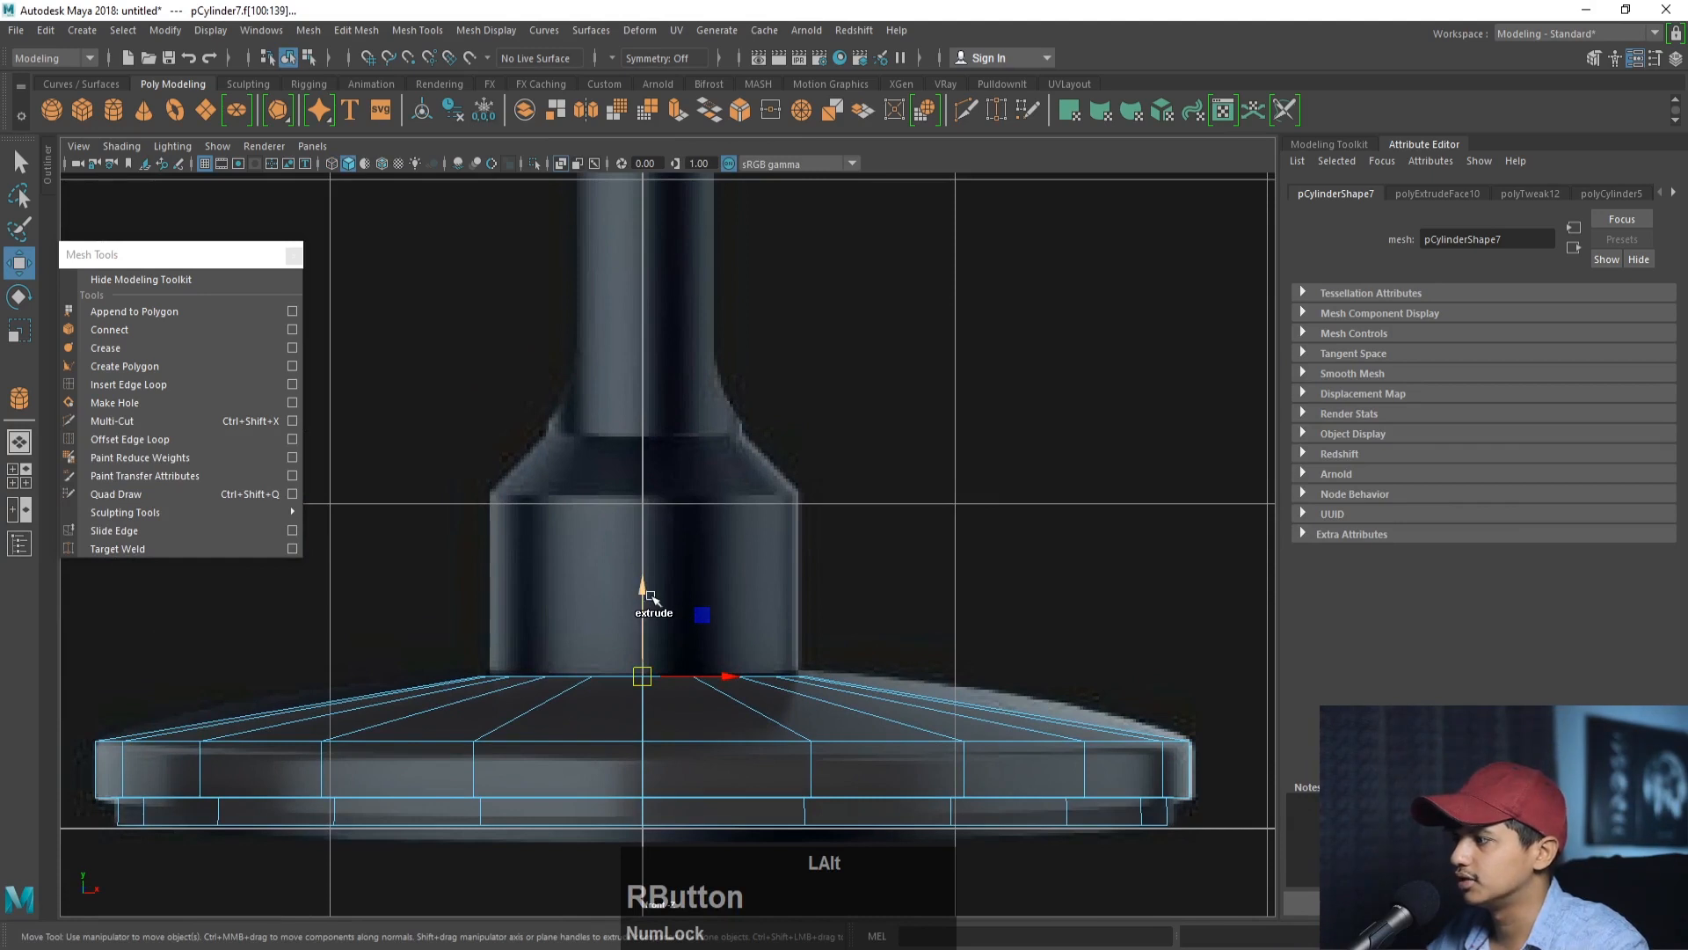
{"action": "left_click_drag", "start_coordinate": [652, 598], "coordinate": [670, 414], "text": "shift"}
- Extrude and scale in the collar's top to form the tapered shoulder, and extrude the narrow stem up to the mount bracket
{"action": "middle_click_drag", "start_coordinate": [671, 414], "coordinate": [668, 520], "text": "alt"}
{"action": "mouse_move", "coordinate": [646, 519]}
{"action": "left_mouse_down", "text": "shift"}
{"action": "mouse_move", "coordinate": [644, 452]}
{"action": "mouse_move", "coordinate": [655, 484]}
{"action": "mouse_move", "coordinate": [631, 514]}
{"action": "left_mouse_up", "text": "shift"}
{"action": "key", "text": "r"}
{"action": "middle_click_drag", "start_coordinate": [633, 512], "coordinate": [587, 621], "text": "alt"}
{"action": "key", "text": "w"}
{"action": "left_click_drag", "start_coordinate": [600, 587], "coordinate": [601, 237], "text": "shift"}
{"action": "key", "text": "F8"}
- Preview the stand in smooth mode and examine the stem, collar and base for edges that lose their shape
{"action": "key", "text": "space"}
{"action": "key", "text": "space"}
{"action": "middle_click_drag", "start_coordinate": [958, 387], "coordinate": [965, 660], "text": "alt"}
{"action": "key", "text": "3"}
{"action": "right_click_drag", "start_coordinate": [964, 577], "coordinate": [682, 451], "text": "alt"}
{"action": "left_click_drag", "start_coordinate": [682, 450], "coordinate": [661, 425], "text": "alt"}
{"action": "middle_click_drag", "start_coordinate": [661, 425], "coordinate": [670, 522], "text": "alt"}
{"action": "left_click", "coordinate": [863, 483]}
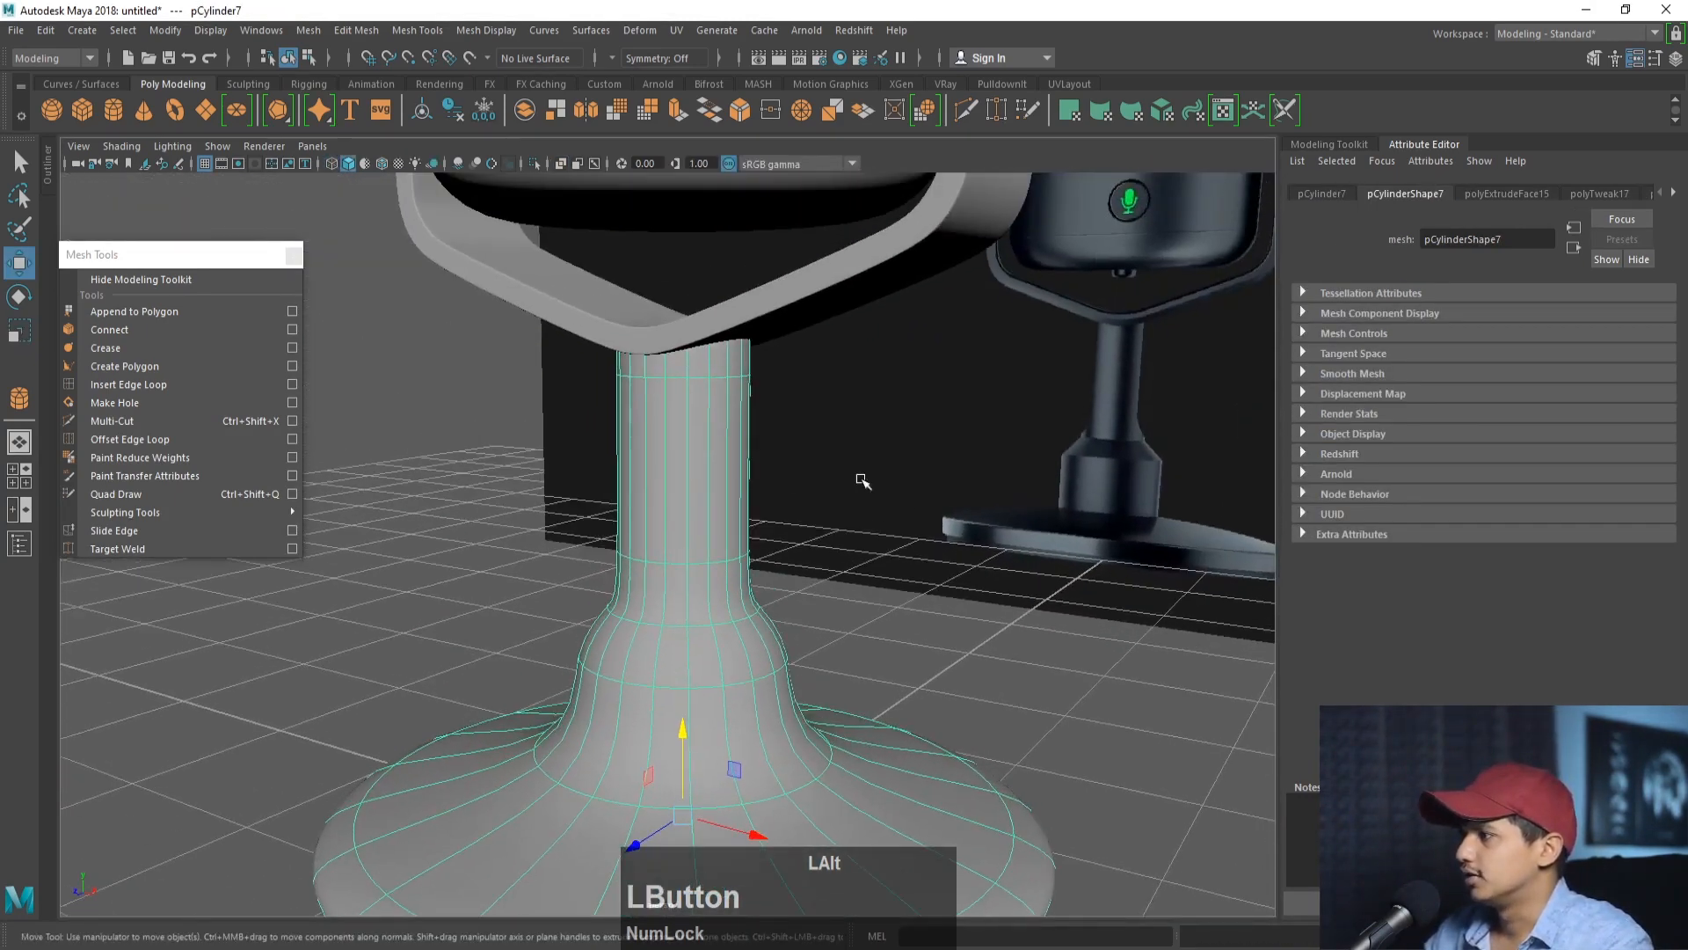
{"action": "left_click_drag", "start_coordinate": [862, 483], "coordinate": [810, 539], "text": "alt"}
{"action": "left_click", "coordinate": [719, 527]}
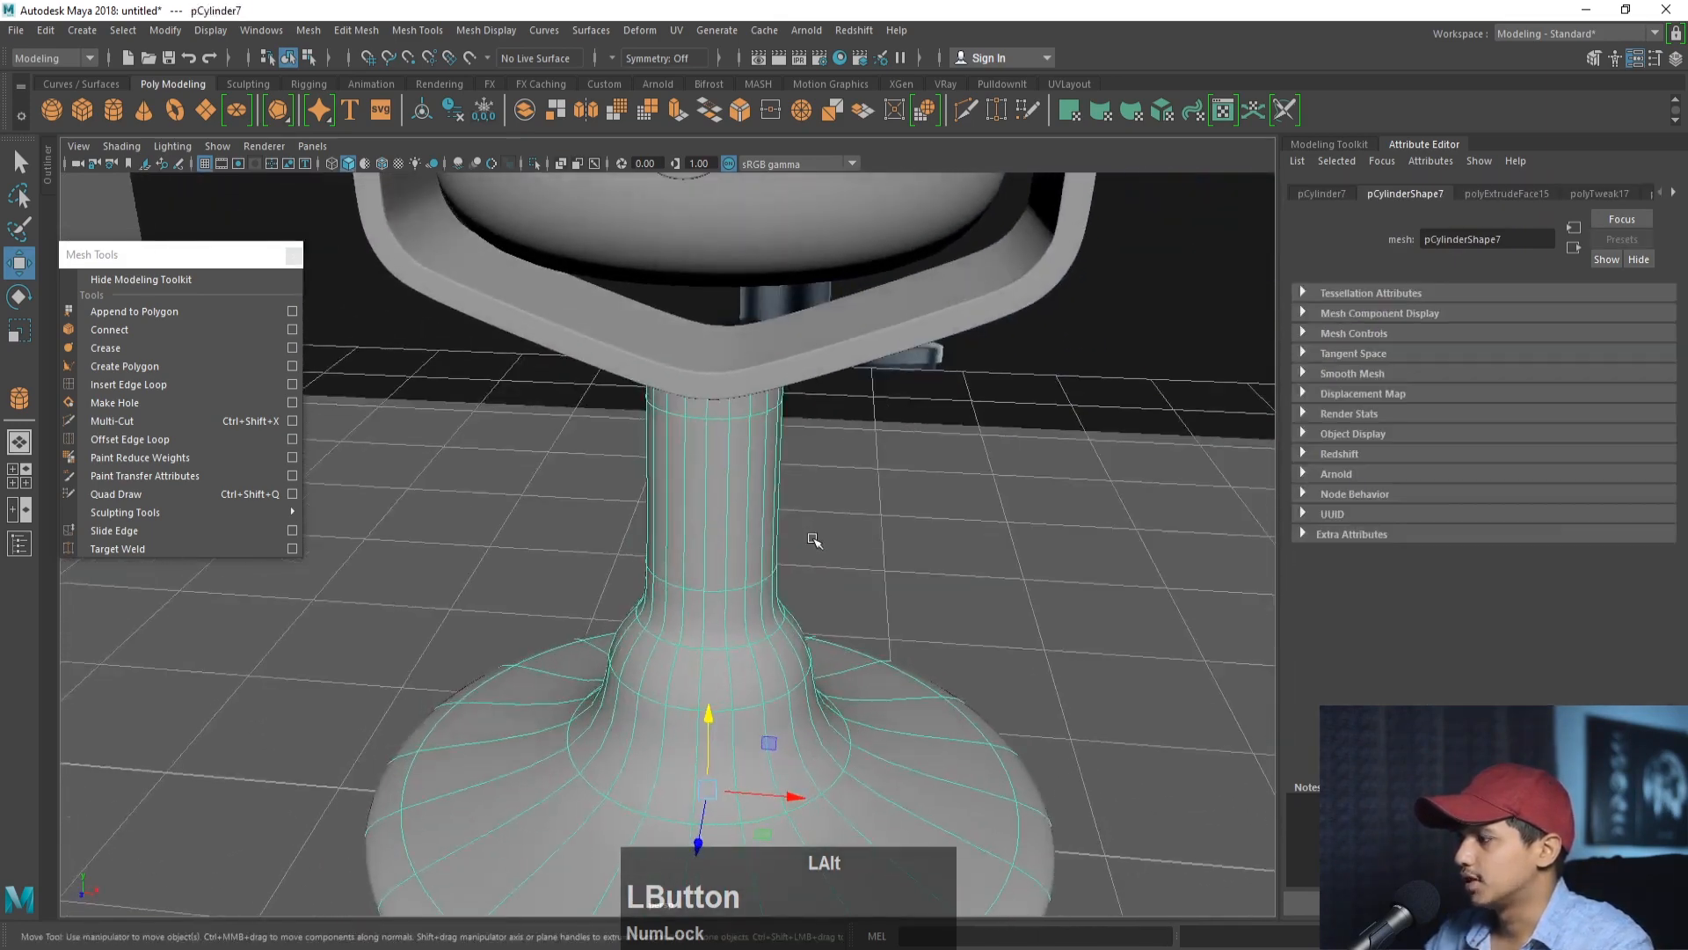
{"action": "key", "text": "1"}
- Insert supporting edge loops on the base near its outer rim, around the collar's foot and just below the collar's upper edge
{"action": "middle_click_drag", "start_coordinate": [810, 539], "coordinate": [795, 430], "text": "alt"}
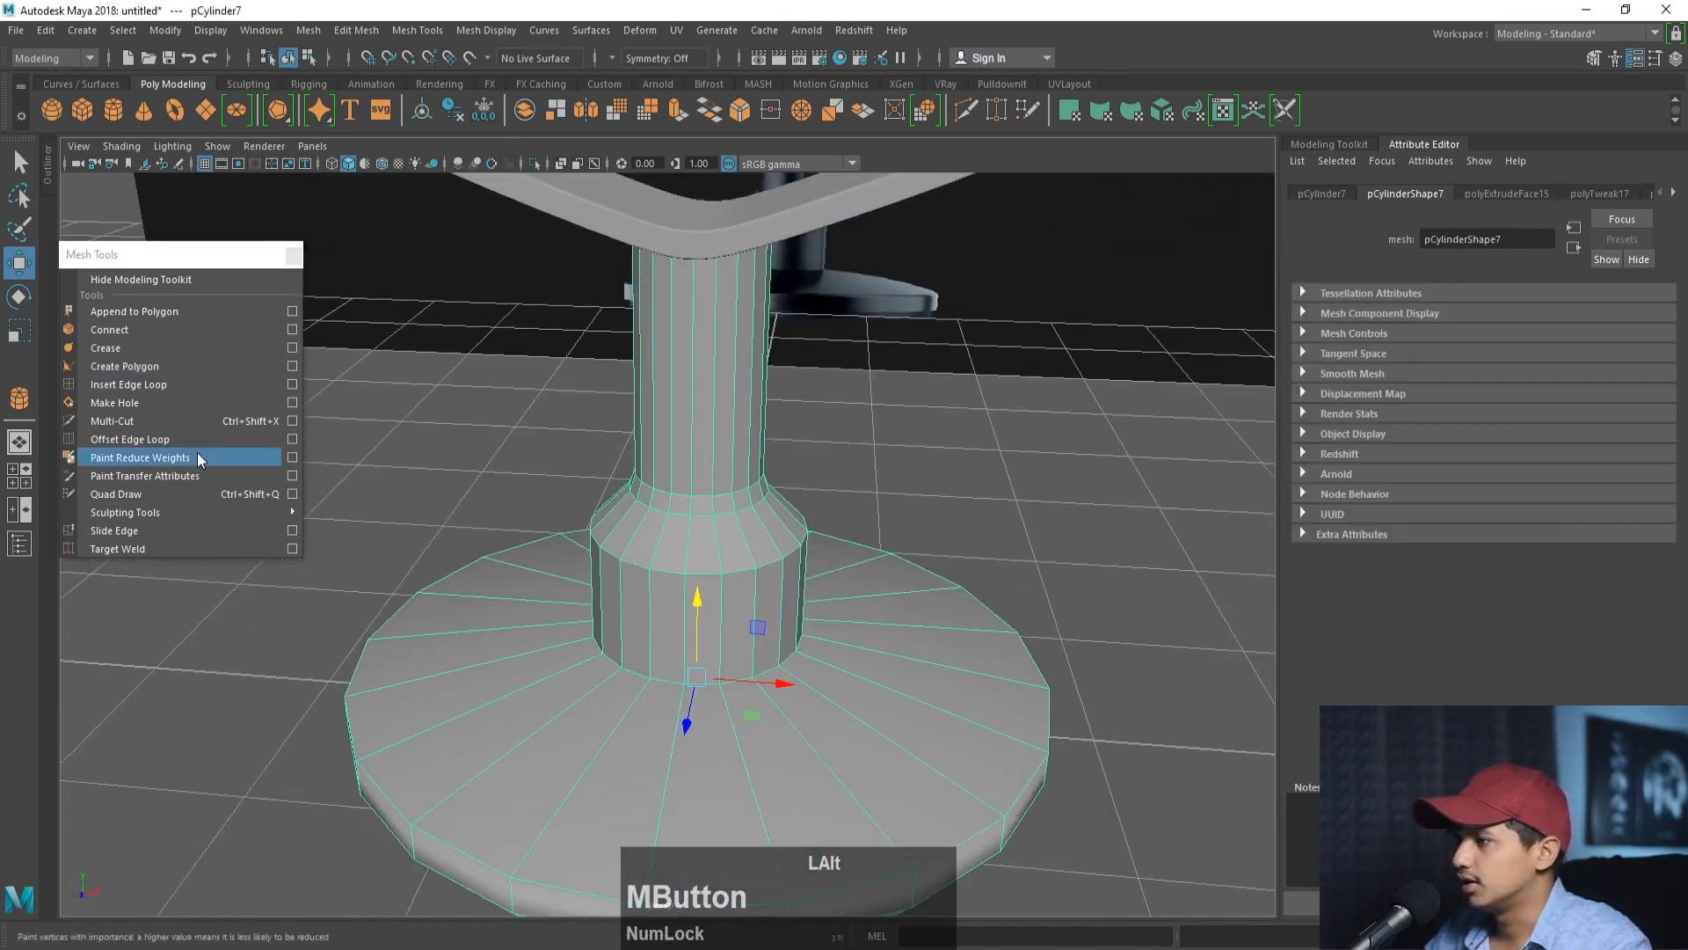
{"action": "left_click", "coordinate": [161, 384]}
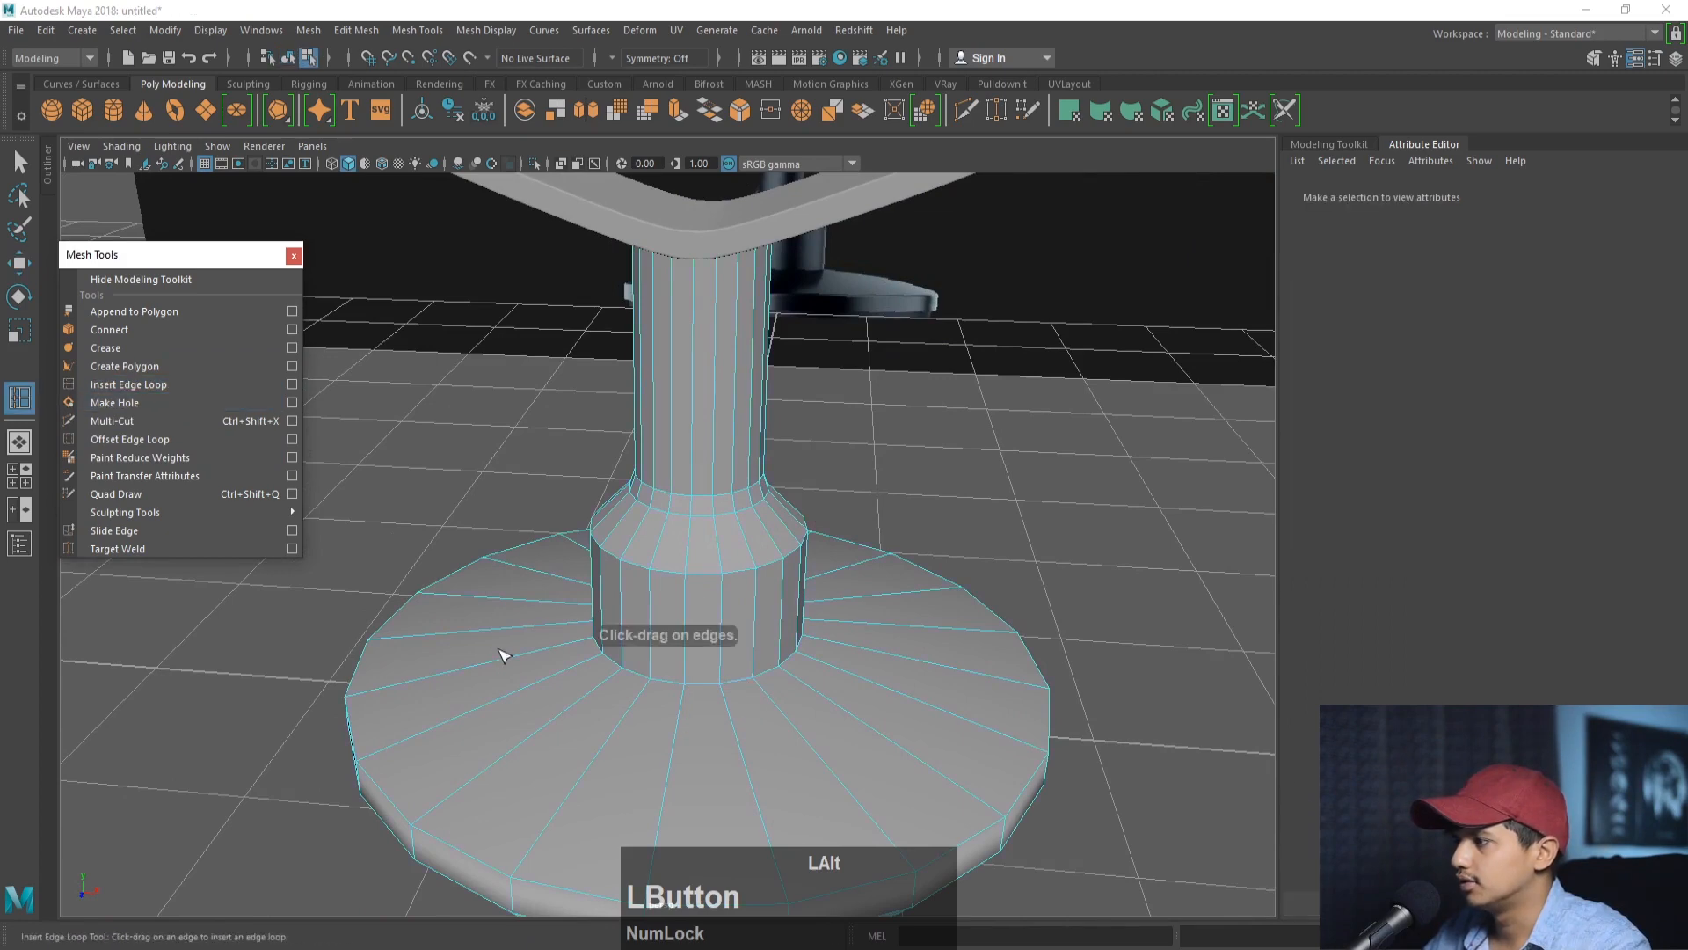
{"action": "left_click", "coordinate": [356, 697]}
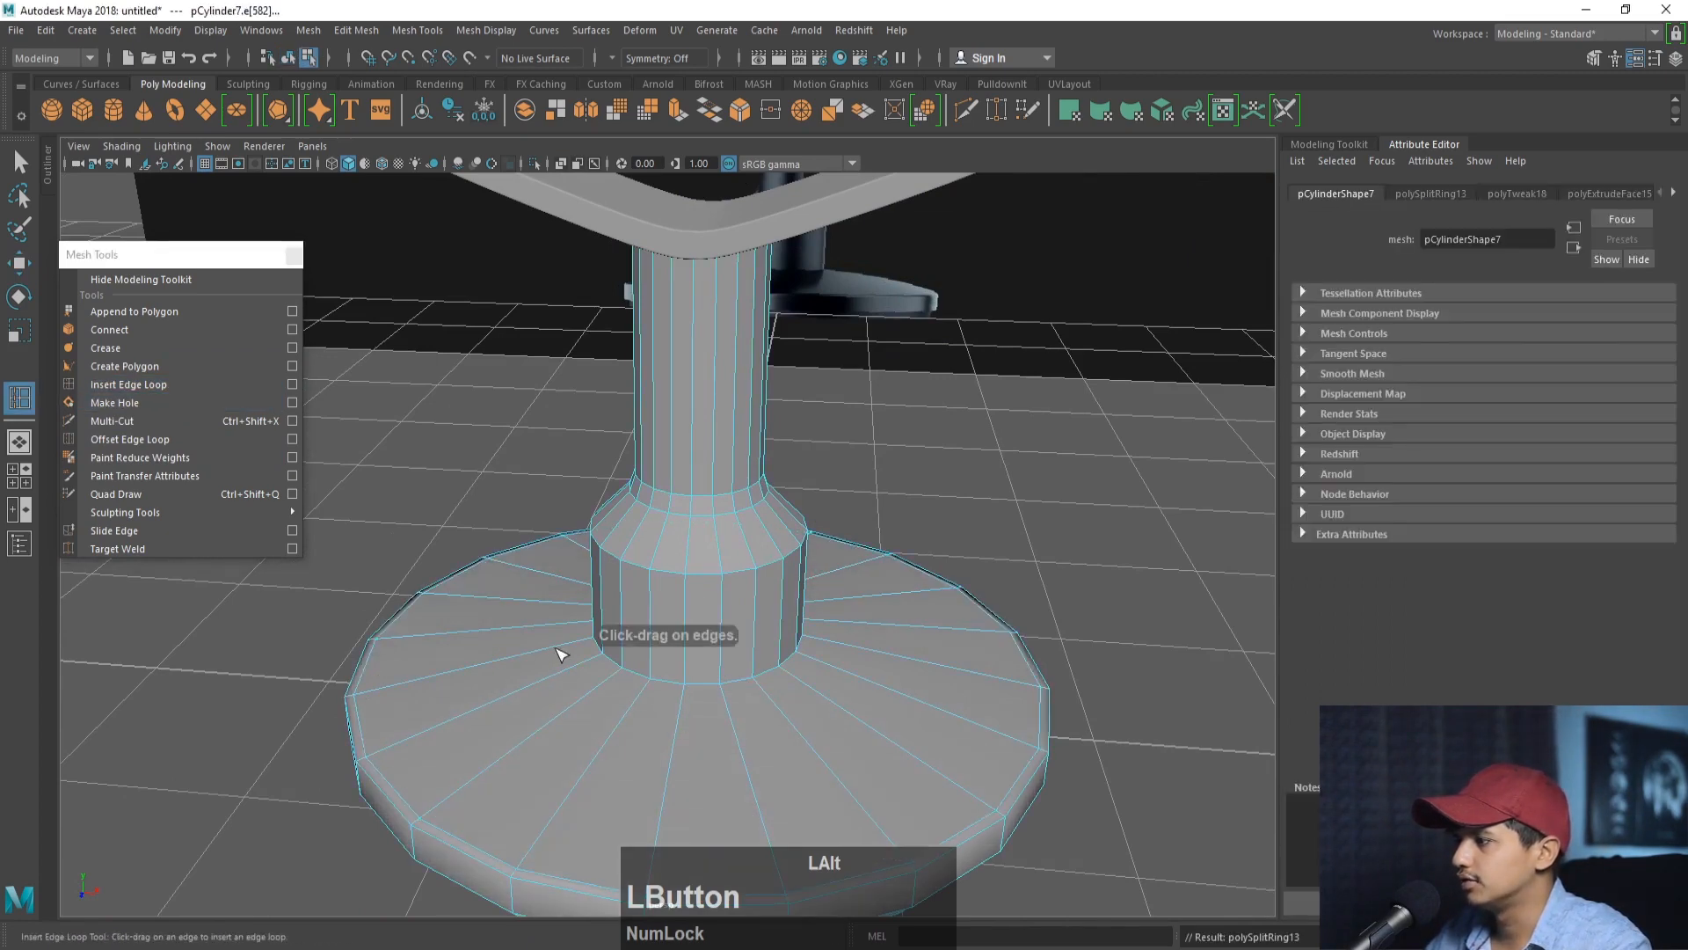
{"action": "left_click_drag", "start_coordinate": [587, 635], "coordinate": [593, 632]}
{"action": "left_click_drag", "start_coordinate": [603, 575], "coordinate": [604, 551]}
- Insert supporting edge loops just above the collar's lower edge and along its tapered shoulder
{"action": "left_click_drag", "start_coordinate": [604, 553], "coordinate": [603, 588], "text": "alt"}
{"action": "right_click_drag", "start_coordinate": [603, 587], "coordinate": [709, 678], "text": "alt"}
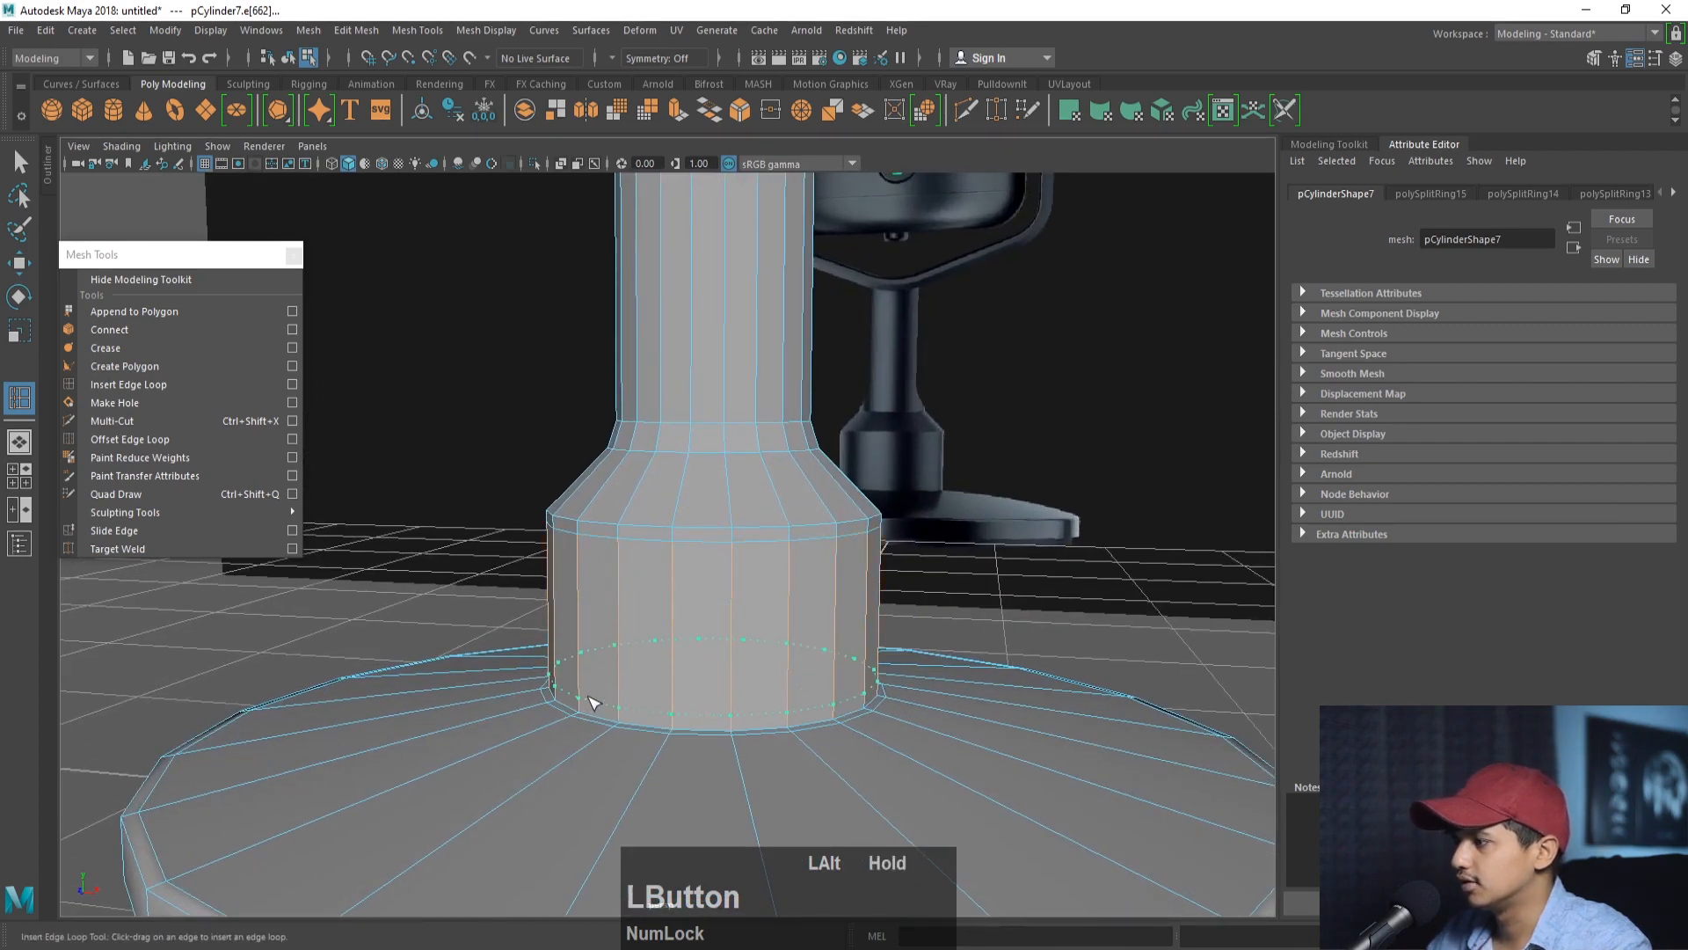
{"action": "left_click", "coordinate": [633, 524]}
{"action": "middle_click_drag", "start_coordinate": [626, 456], "coordinate": [748, 176], "text": "alt"}
- Insert supporting edge loops along the upper and lower edges of the base's rim and bottom lip, and deselect the mesh
{"action": "left_click", "coordinate": [721, 509]}
{"action": "right_click_drag", "start_coordinate": [545, 494], "coordinate": [573, 494], "text": "alt"}
{"action": "left_click", "coordinate": [558, 454]}
{"action": "left_click", "coordinate": [559, 528]}
{"action": "left_click", "coordinate": [572, 552]}
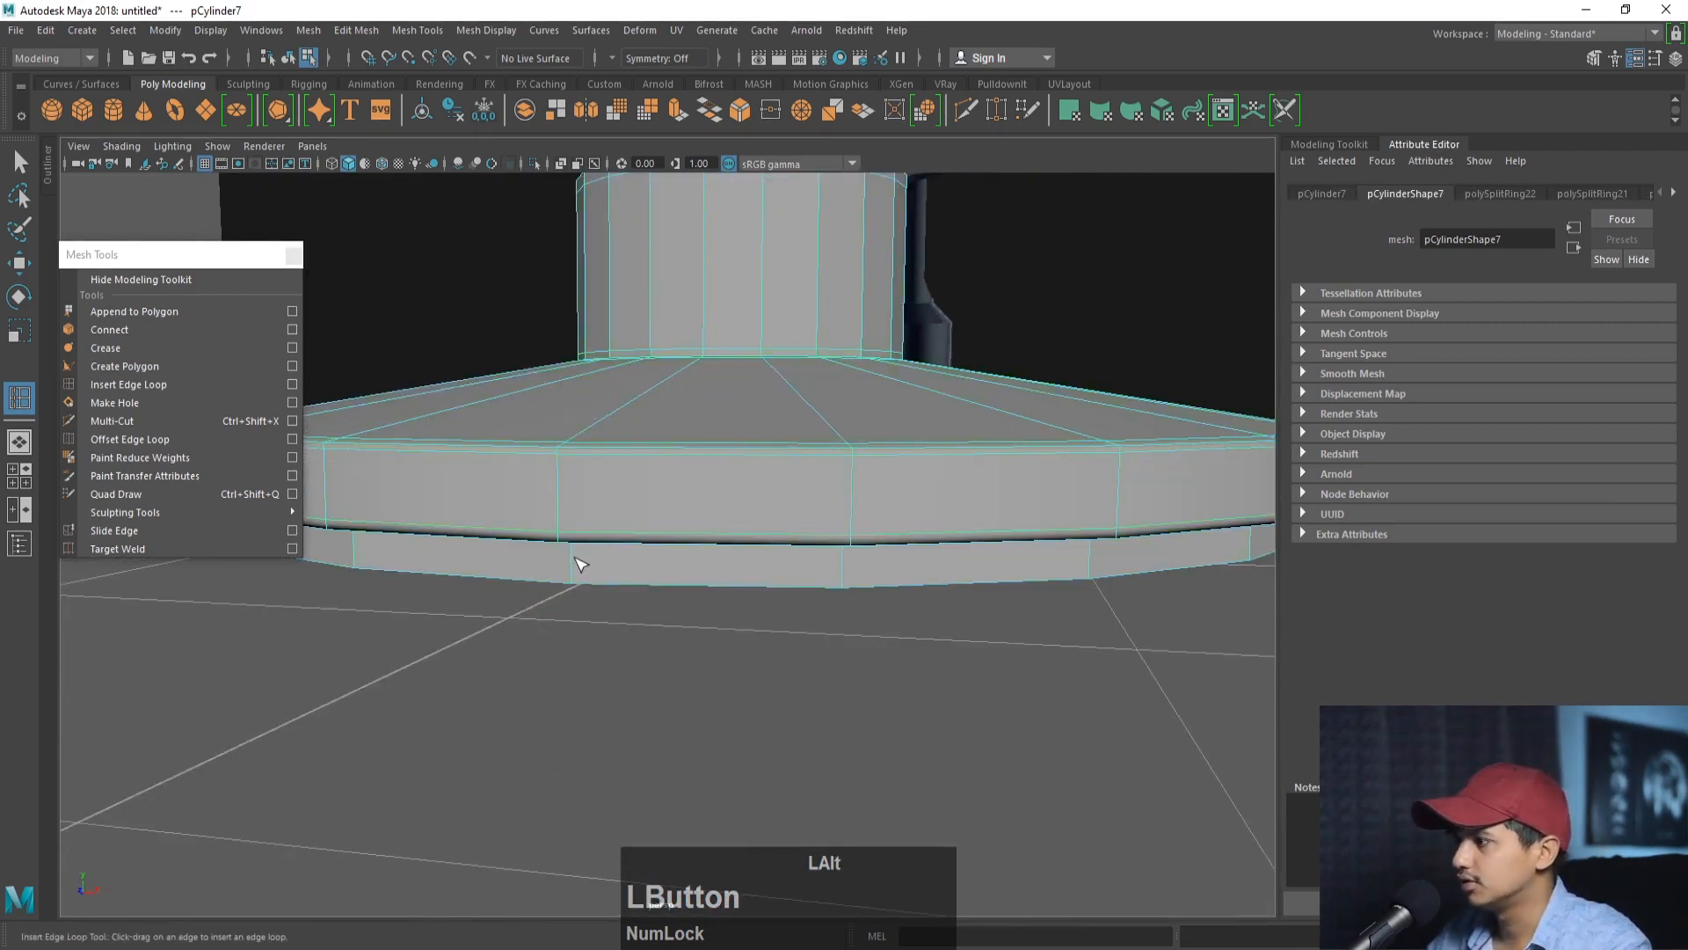
{"action": "left_click", "coordinate": [574, 568]}
{"action": "left_click", "coordinate": [19, 161]}
{"action": "right_click_drag", "start_coordinate": [655, 655], "coordinate": [708, 605]}
{"action": "left_click", "coordinate": [709, 606]}
- Examine the assembled body, bracket and stand from several angles against the reference image
{"action": "scroll", "coordinate": [616, 519], "scroll_direction": "down", "scroll_amount": 5}
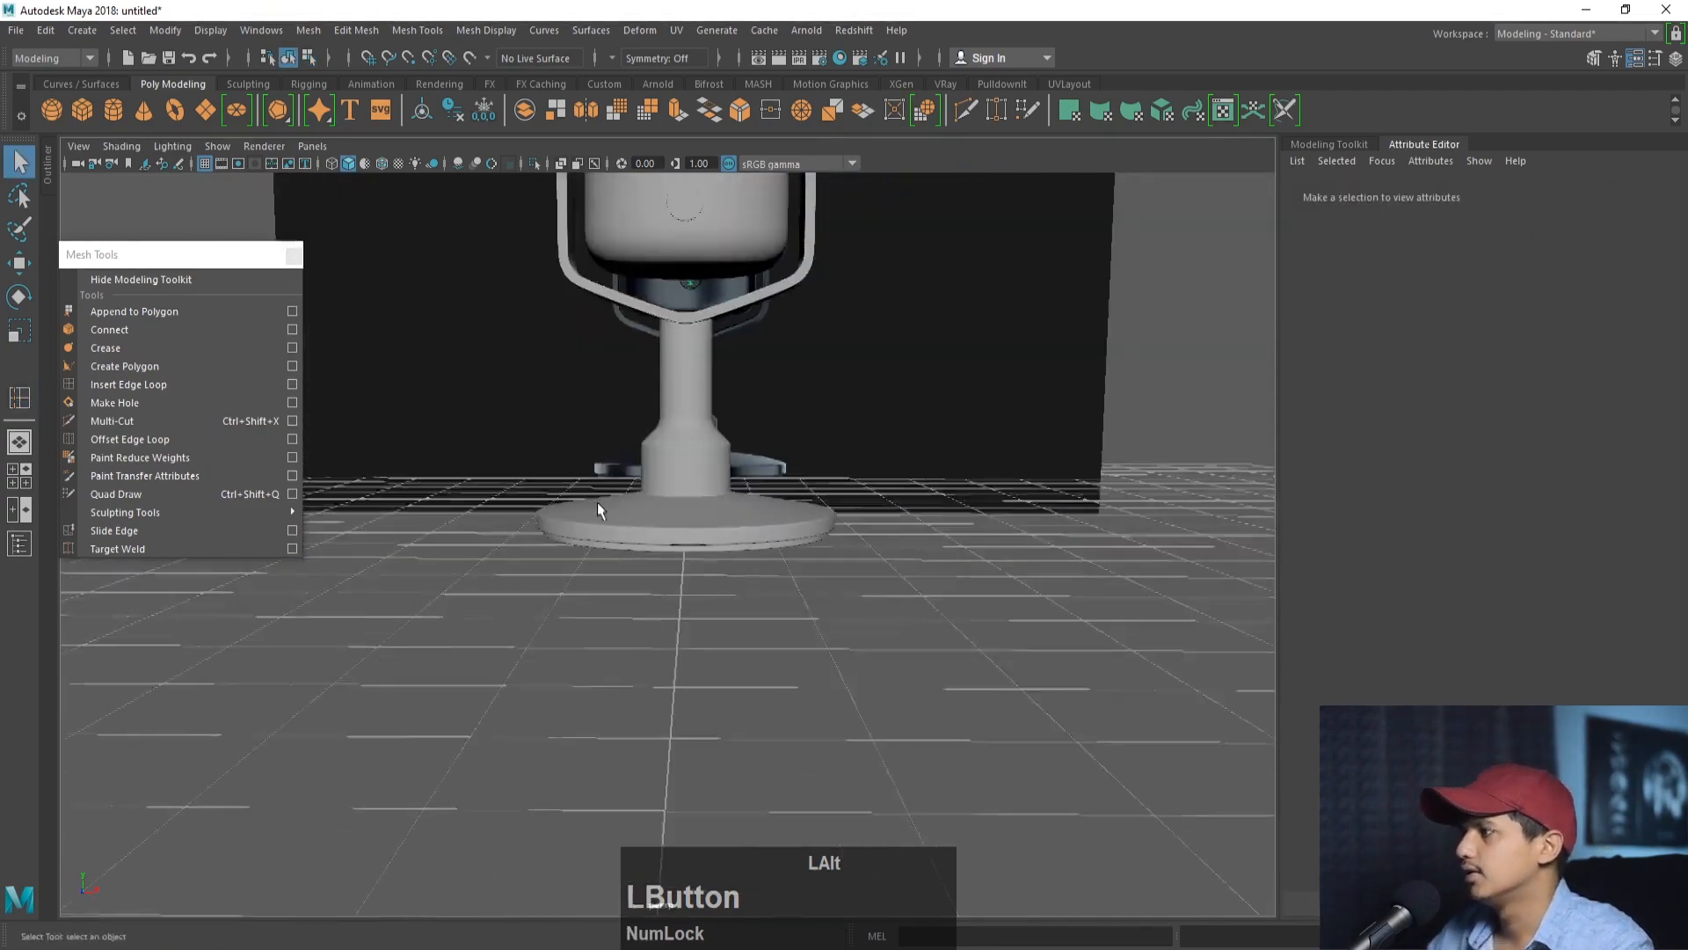
{"action": "middle_click_drag", "start_coordinate": [598, 503], "coordinate": [580, 638], "text": "alt"}
{"action": "left_click_drag", "start_coordinate": [563, 637], "coordinate": [641, 655], "text": "alt"}
{"action": "middle_click_drag", "start_coordinate": [643, 620], "coordinate": [656, 664], "text": "alt"}
{"action": "left_click_drag", "start_coordinate": [656, 665], "coordinate": [543, 651], "text": "alt"}
{"action": "right_click_drag", "start_coordinate": [543, 652], "coordinate": [606, 642], "text": "alt"}
{"action": "middle_click_drag", "start_coordinate": [620, 422], "coordinate": [607, 497], "text": "alt"}
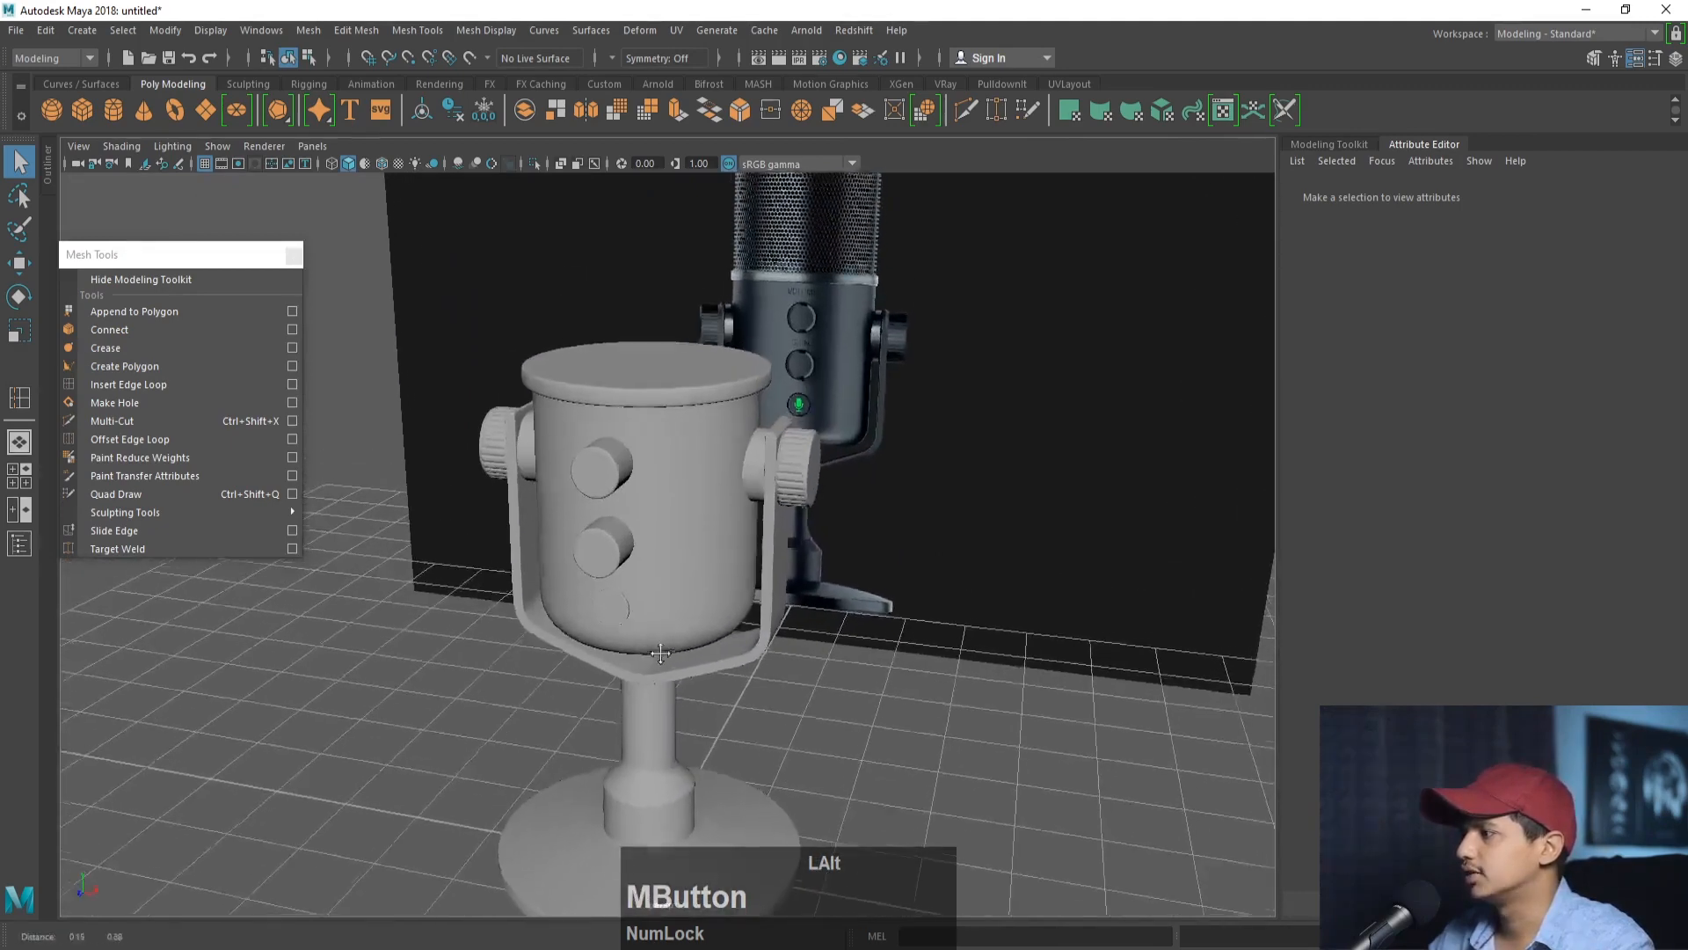
{"action": "left_click_drag", "start_coordinate": [633, 462], "coordinate": [647, 514], "text": "alt"}
{"action": "right_click_drag", "start_coordinate": [646, 514], "coordinate": [568, 404], "text": "alt"}
{"action": "middle_click_drag", "start_coordinate": [568, 405], "coordinate": [563, 513], "text": "alt"}
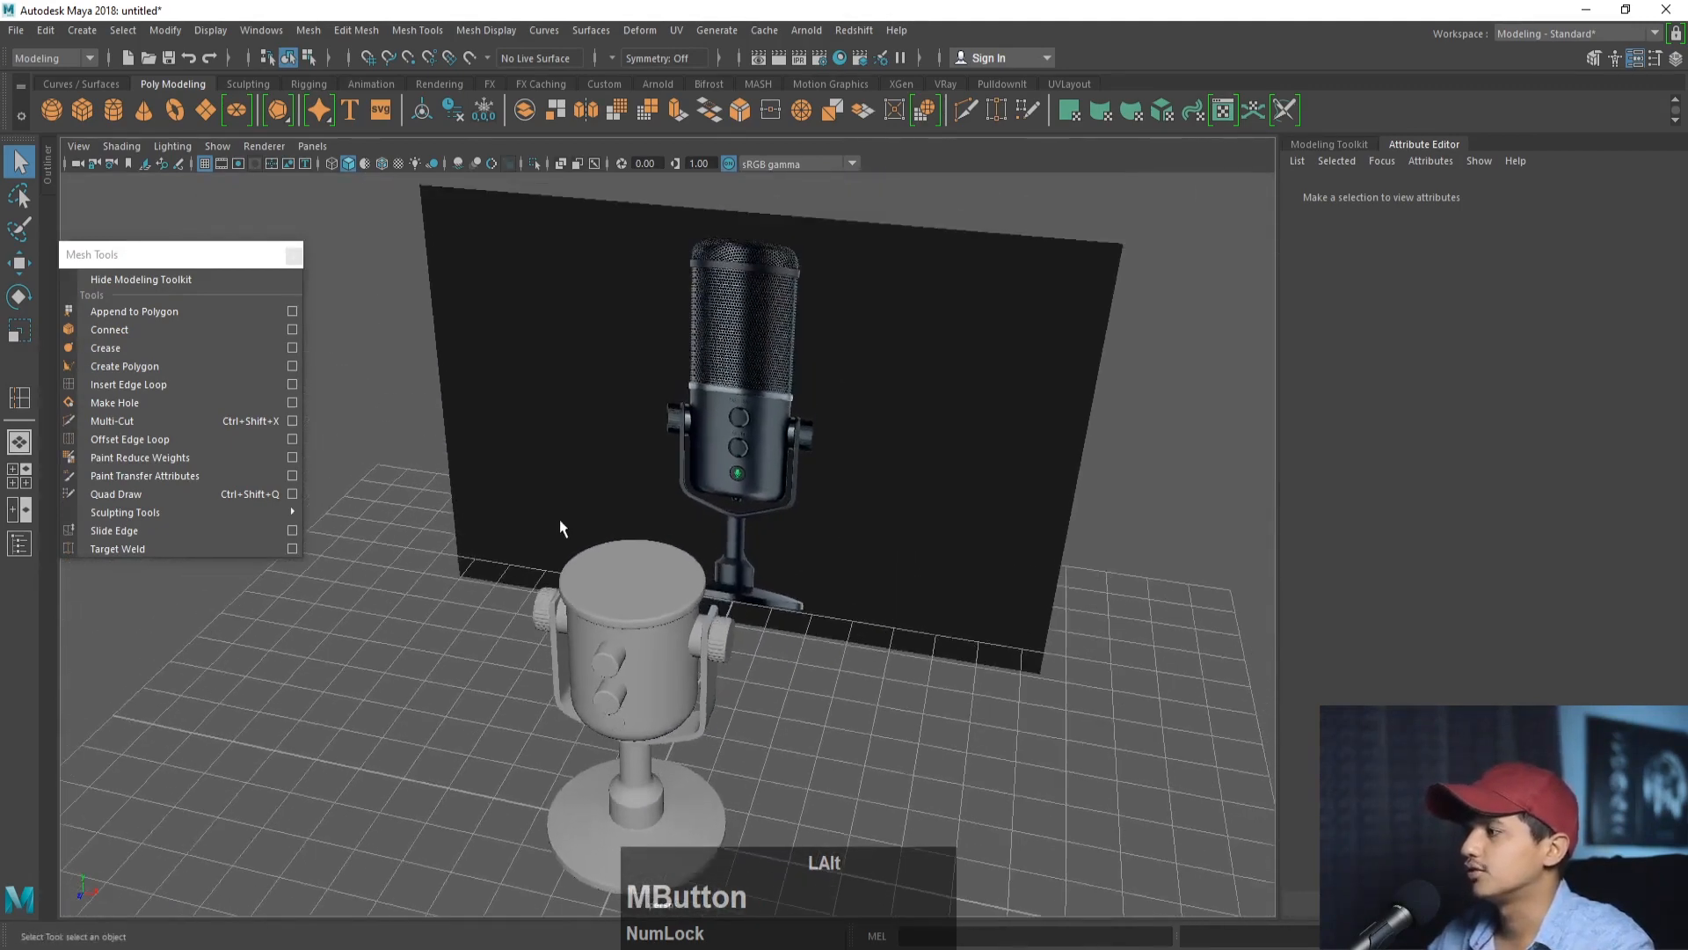
{"action": "left_click_drag", "start_coordinate": [563, 514], "coordinate": [623, 561], "text": "alt"}
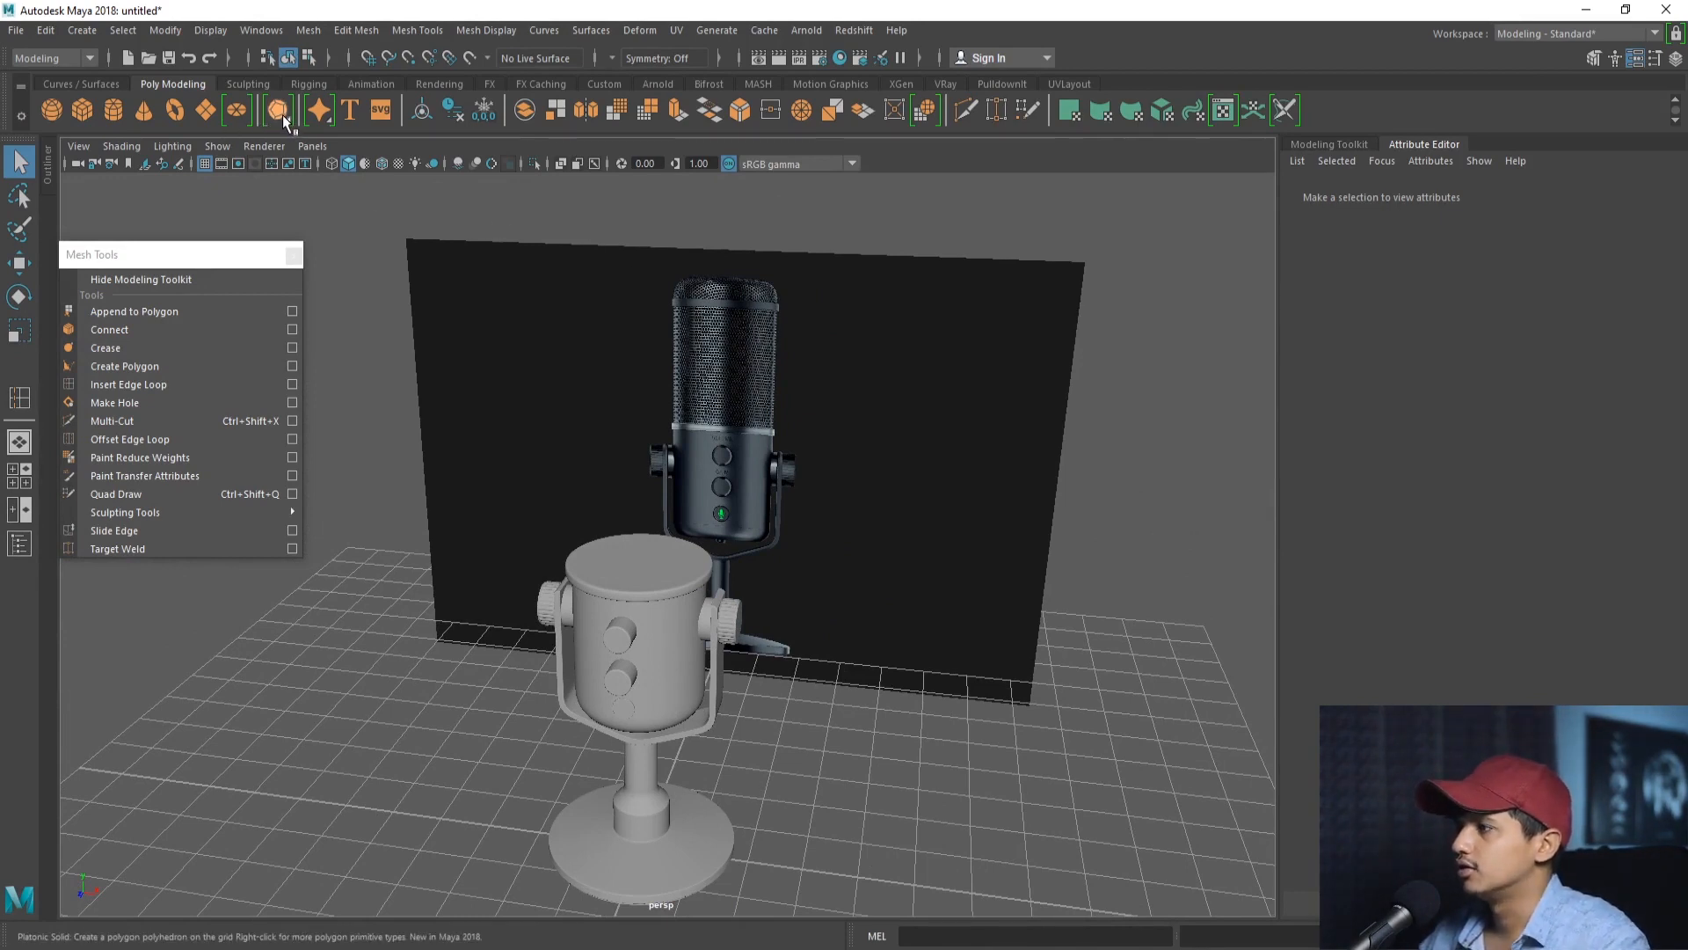
- Create a polygon pipe in the top view, snapped to the microphone's center
{"action": "right_click_drag", "start_coordinate": [282, 114], "coordinate": [334, 230]}
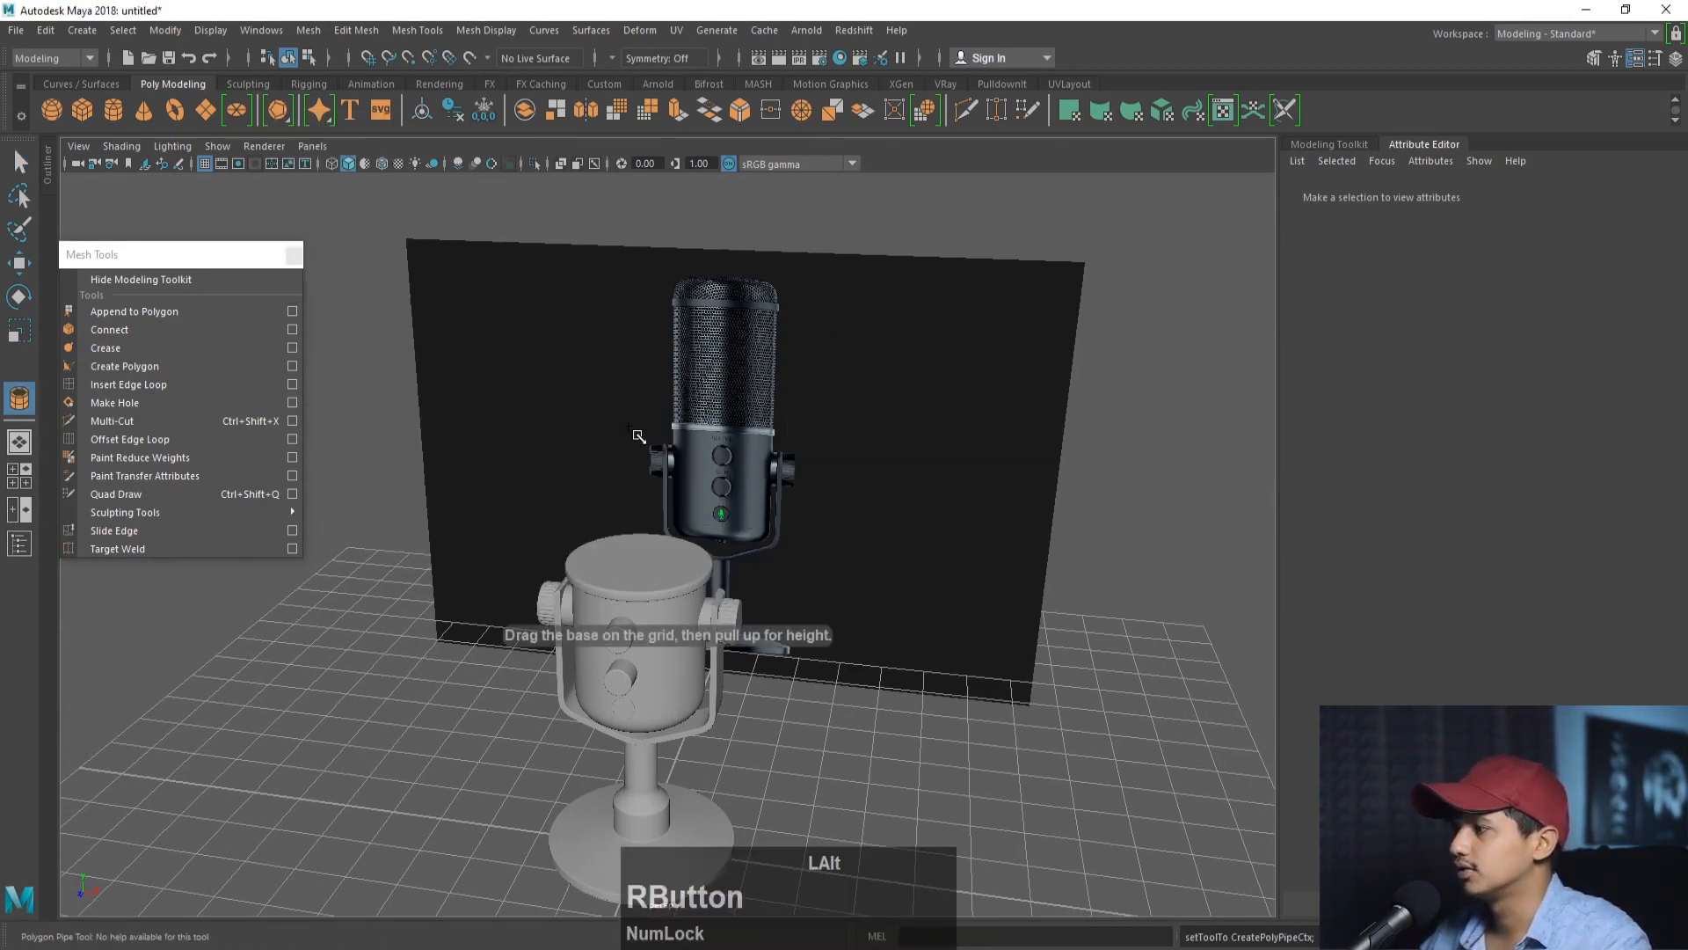
{"action": "key", "text": "space"}
{"action": "key", "text": "space"}
{"action": "middle_click_drag", "start_coordinate": [573, 395], "coordinate": [690, 451], "text": "alt"}
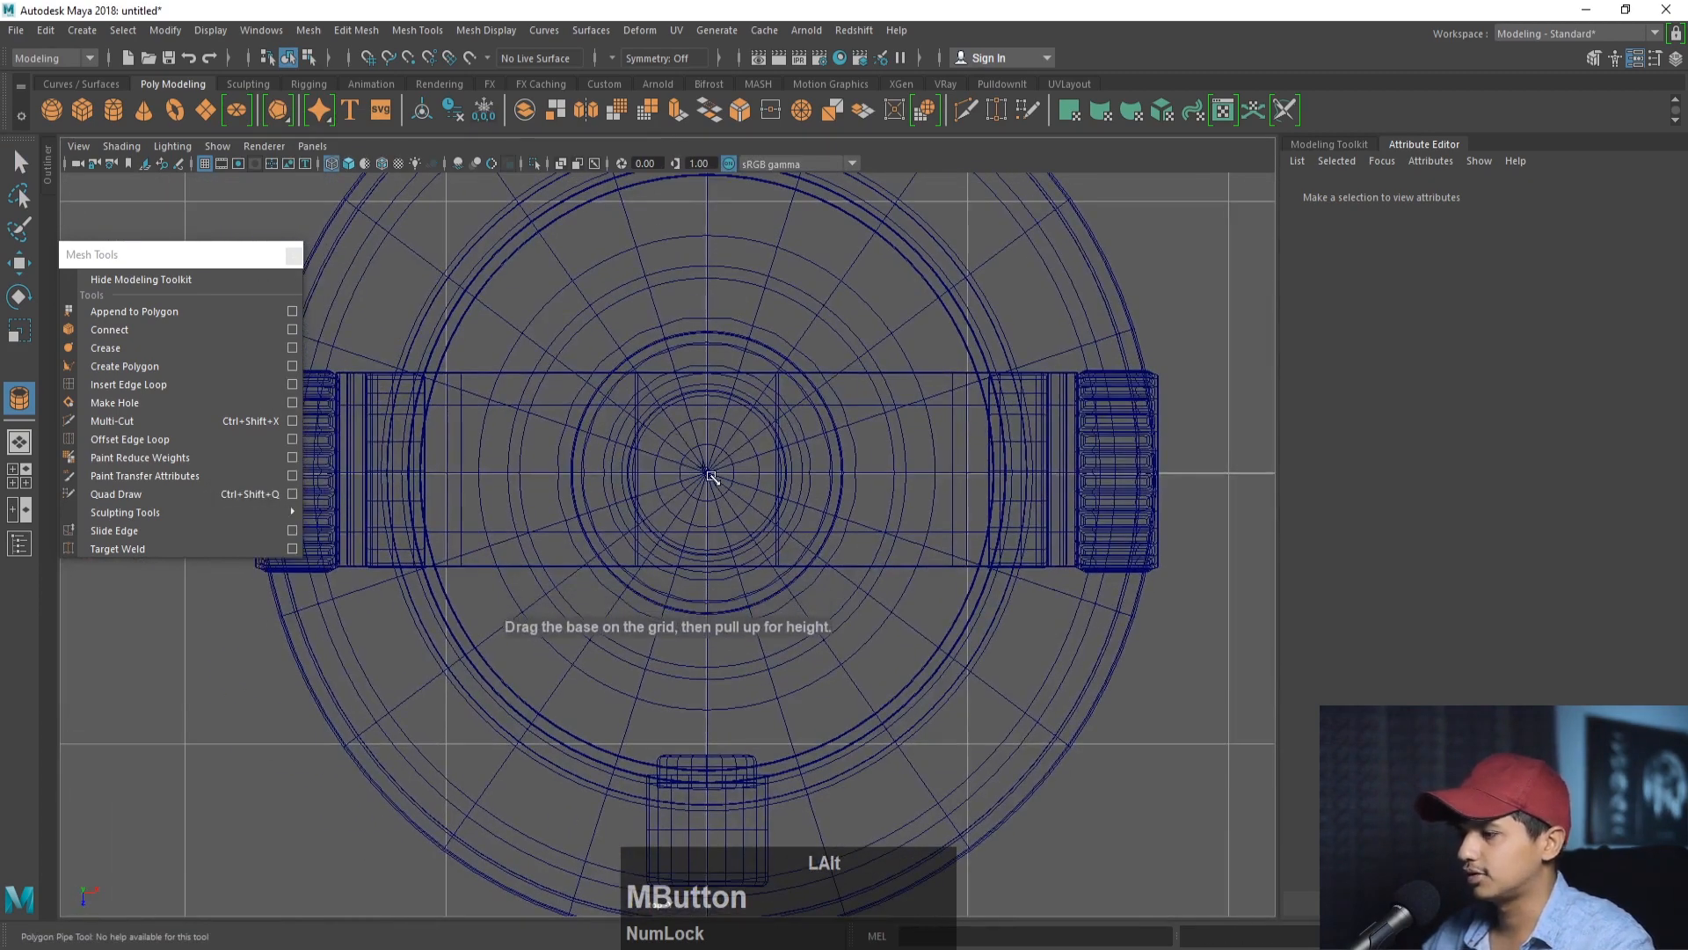
{"action": "key", "text": "x"}
{"action": "left_click_drag", "start_coordinate": [711, 480], "coordinate": [1013, 518]}
- Raise the pipe in the front view to the upper band of the reference's mesh grille
{"action": "key", "text": "space"}
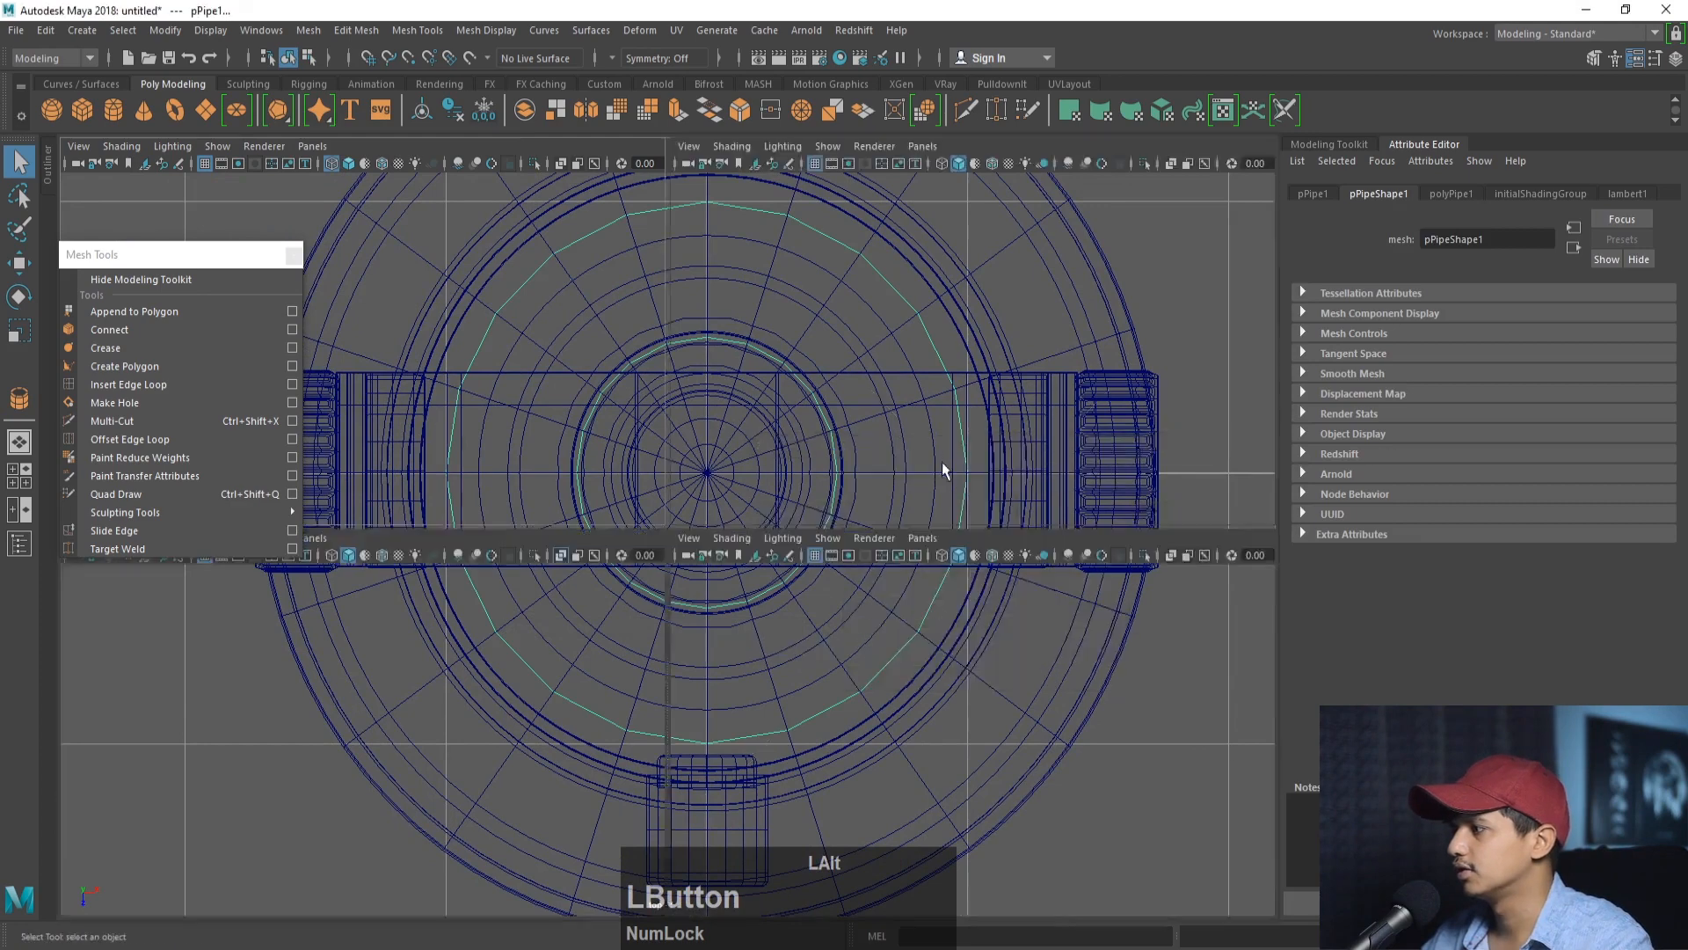
{"action": "key", "text": "space"}
{"action": "key", "text": "w"}
{"action": "right_click_drag", "start_coordinate": [616, 562], "coordinate": [780, 407], "text": "alt"}
{"action": "middle_click_drag", "start_coordinate": [1175, 195], "coordinate": [1280, 427], "text": "alt"}
- Set the pipe's radius to 1.190 and height to 0.310, and align it vertically with the reference's upper band
{"action": "left_click", "coordinate": [1452, 194]}
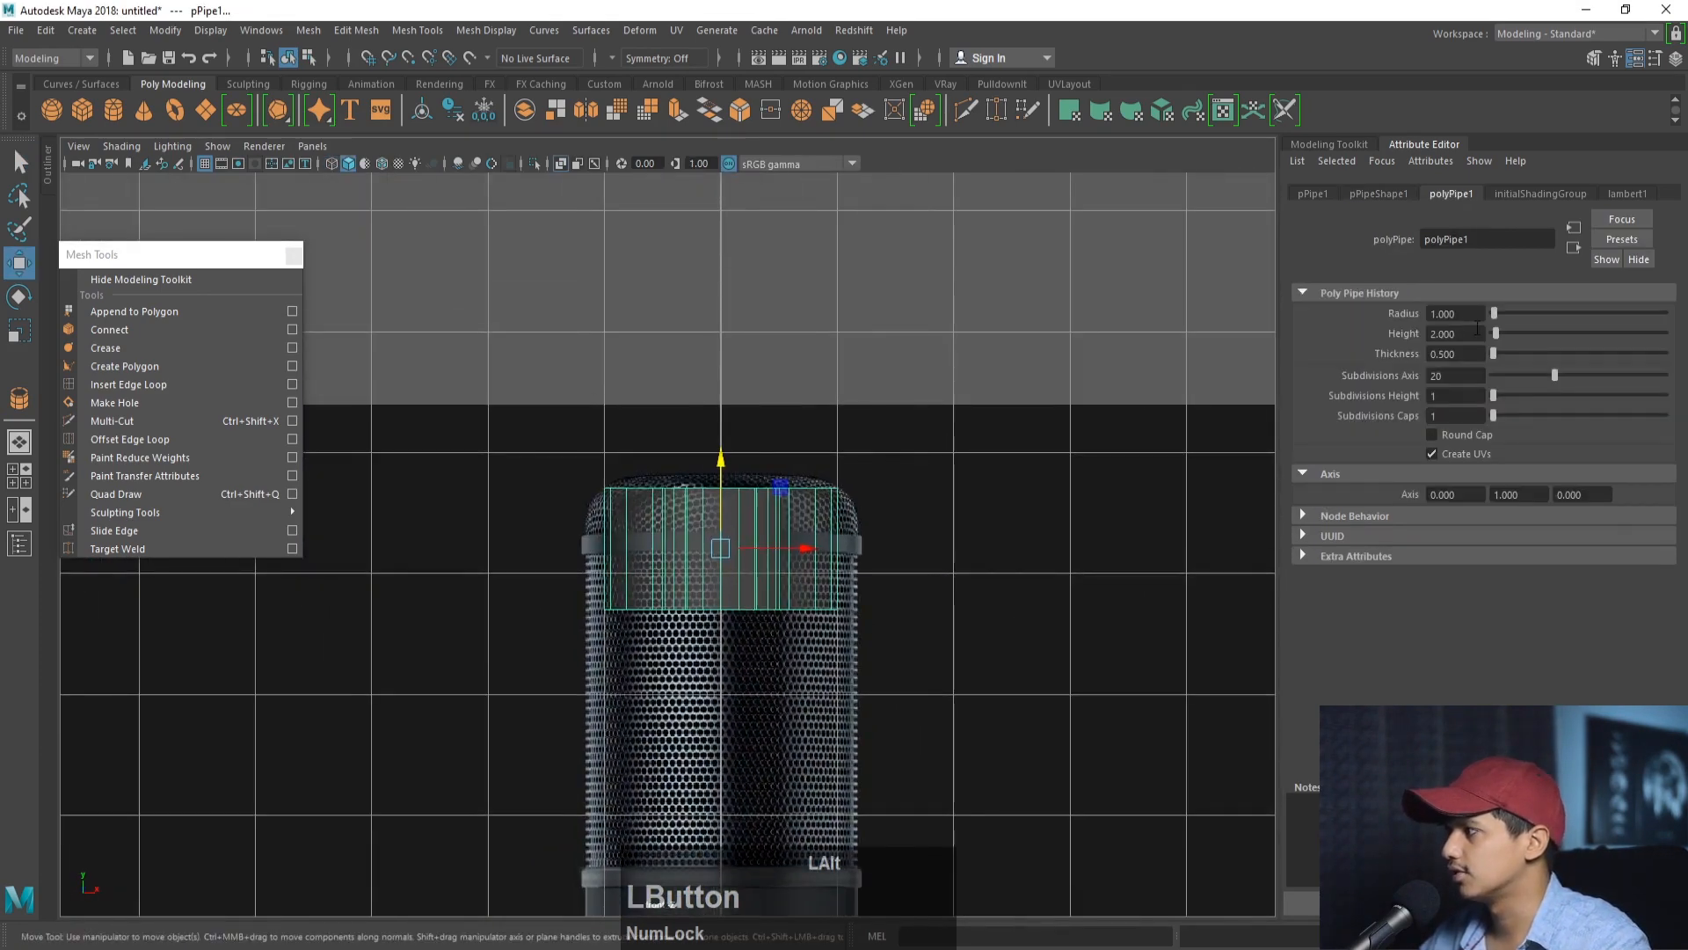
{"action": "left_click_drag", "start_coordinate": [1477, 317], "coordinate": [1326, 357], "text": "ctrl"}
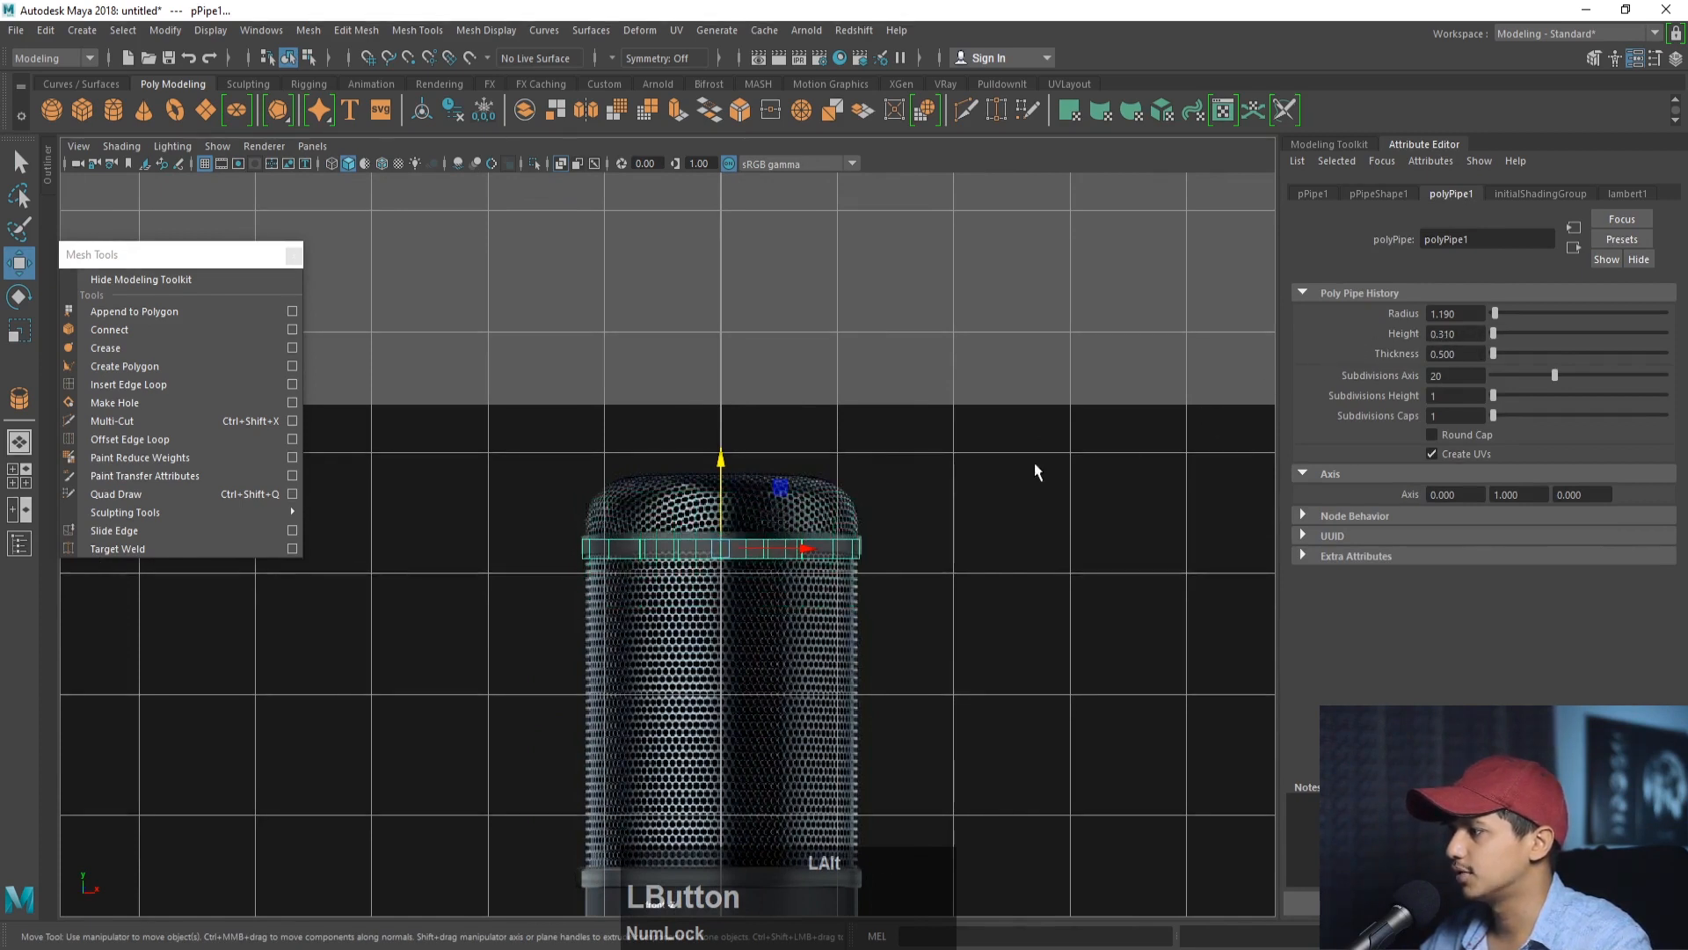
{"action": "key", "text": "q"}
{"action": "key", "text": "w"}
{"action": "left_click_drag", "start_coordinate": [723, 504], "coordinate": [723, 499]}
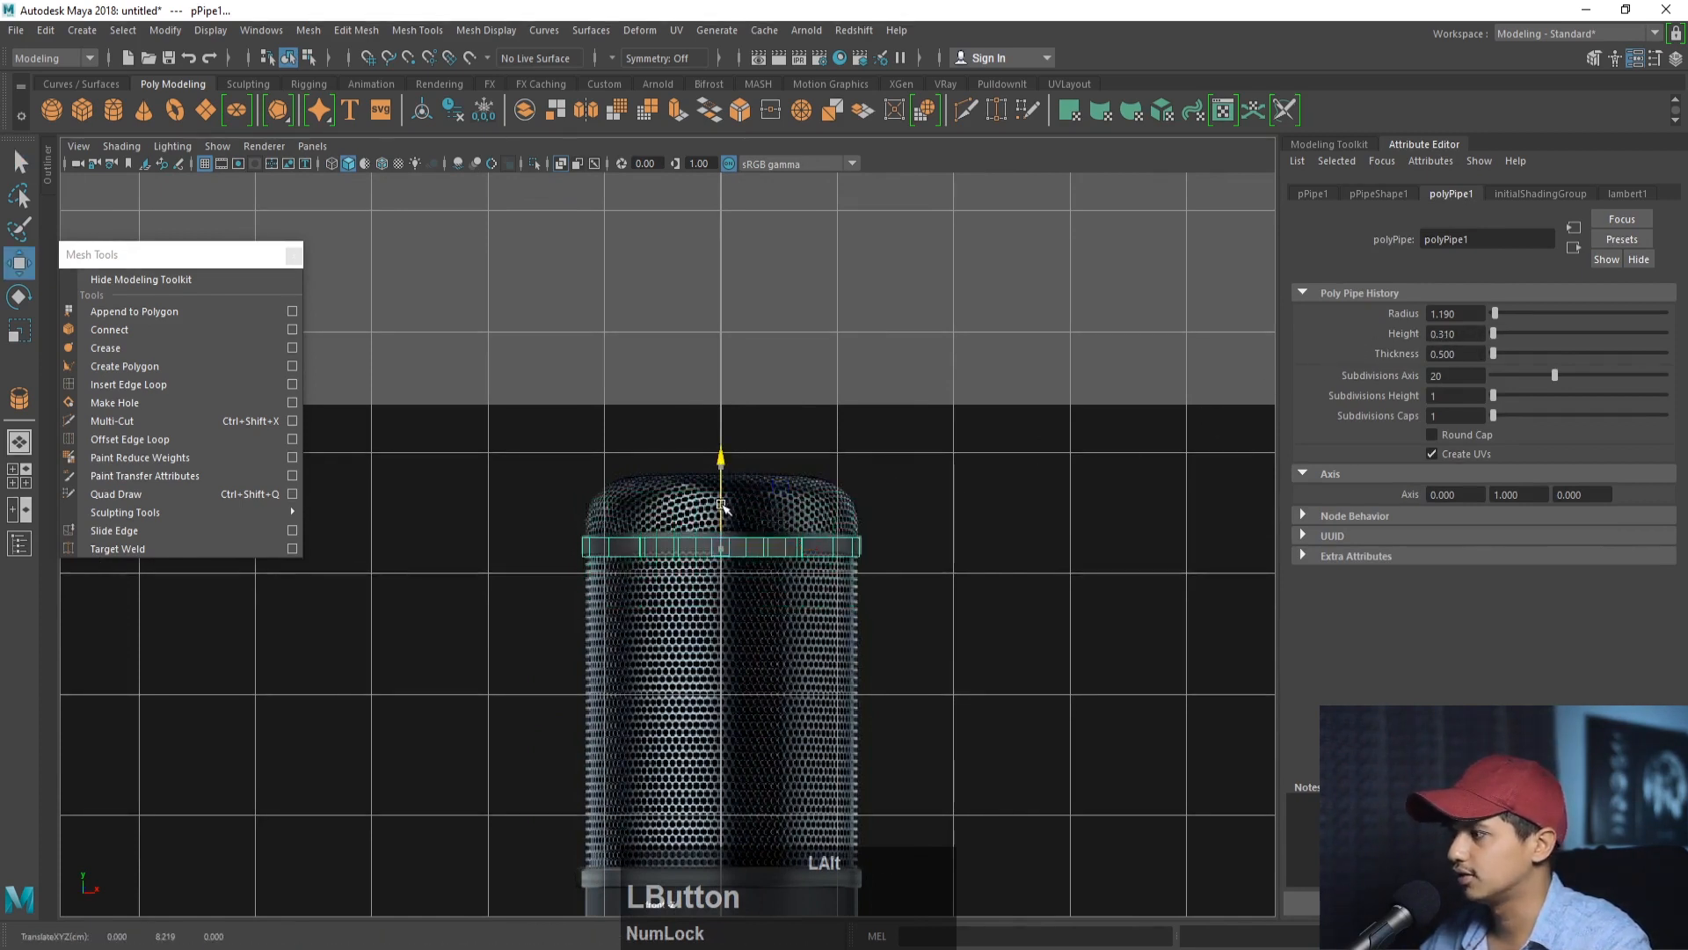
- Set the pipe's thickness to 0.120 and both its height and cap subdivisions to 3
{"action": "key", "text": "space"}
{"action": "key", "text": "space"}
{"action": "left_click_drag", "start_coordinate": [796, 362], "coordinate": [787, 444], "text": "alt"}
{"action": "right_click_drag", "start_coordinate": [787, 444], "coordinate": [914, 472], "text": "alt"}
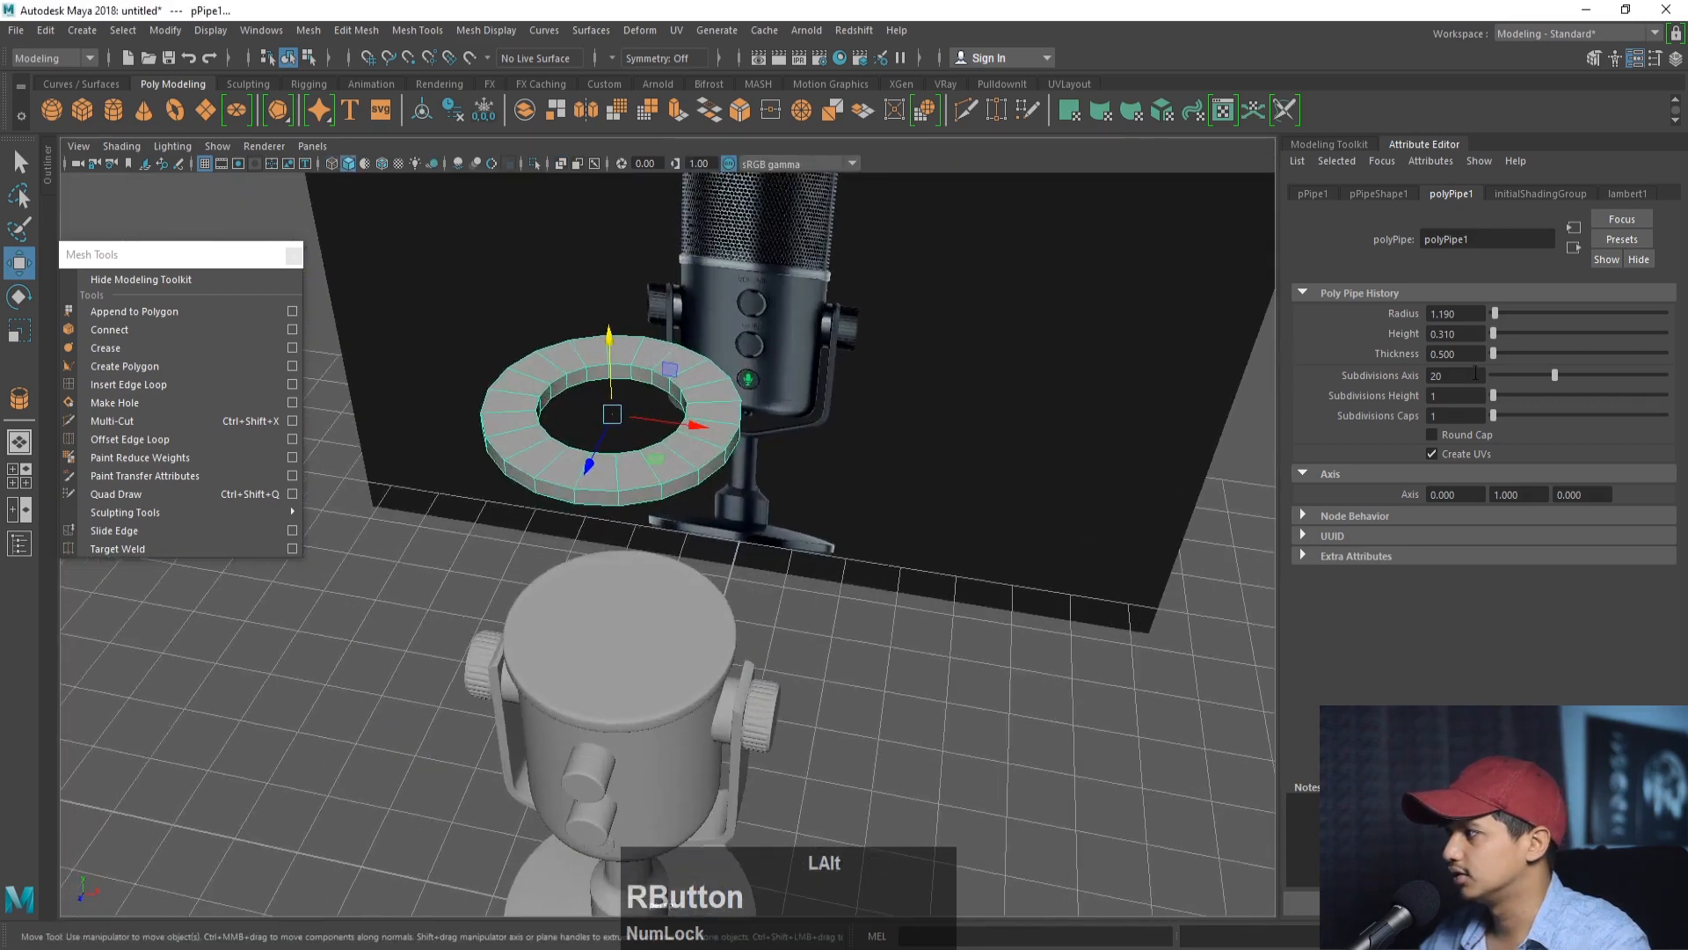
{"action": "left_click_drag", "start_coordinate": [1475, 362], "coordinate": [1403, 423], "text": "ctrl"}
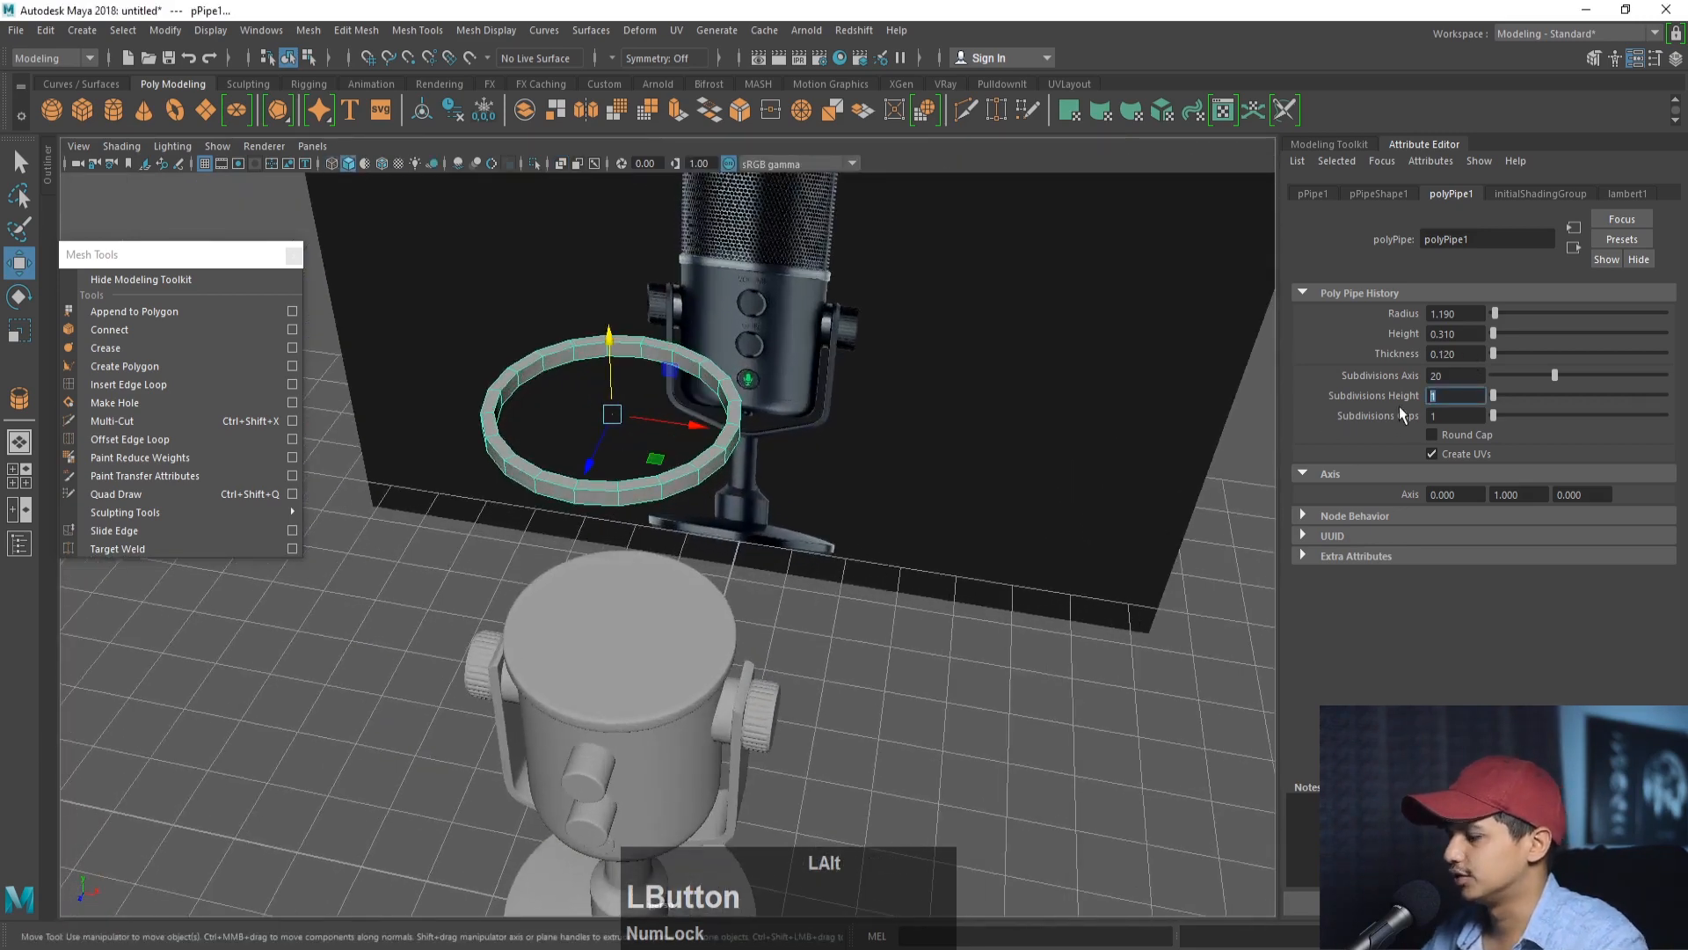
{"action": "type", "text": "3"}
{"action": "key", "text": "Tab"}
{"action": "type", "text": "3"}
{"action": "key", "text": "Return"}
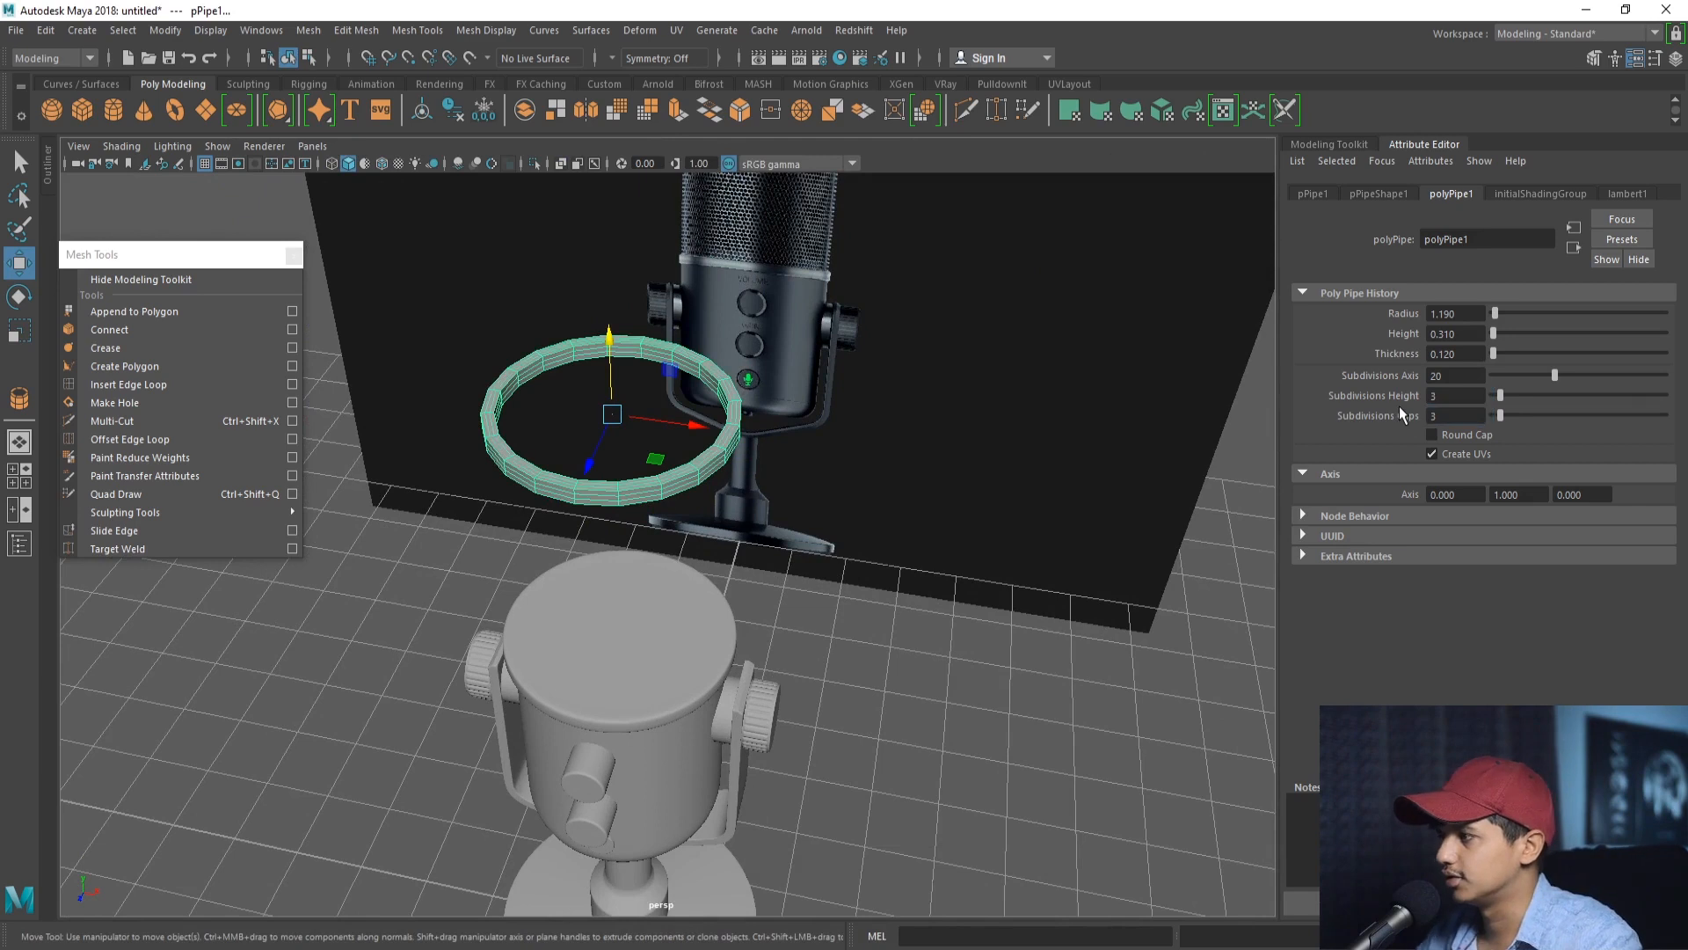
{"action": "right_click", "coordinate": [699, 468]}
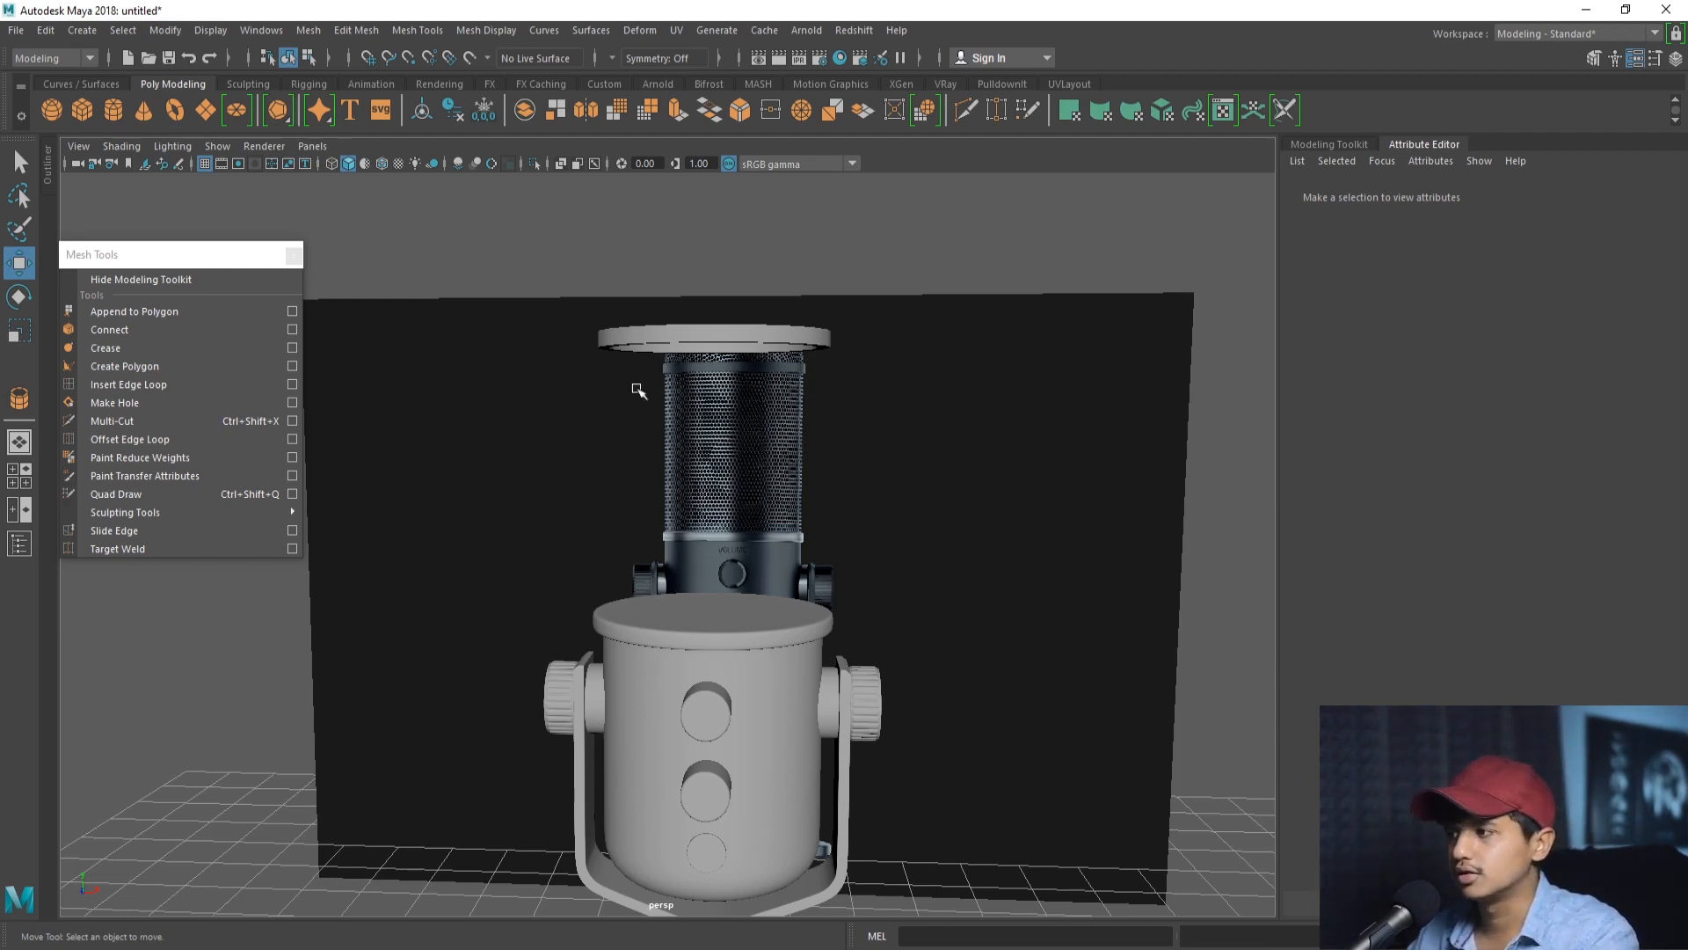
- Create a small pipe in the front view above the reference microphone, with a radius of about 0.141 and height of about 1.282
{"action": "right_click", "coordinate": [278, 110]}
{"action": "left_click", "coordinate": [335, 244]}
{"action": "key", "text": "space"}
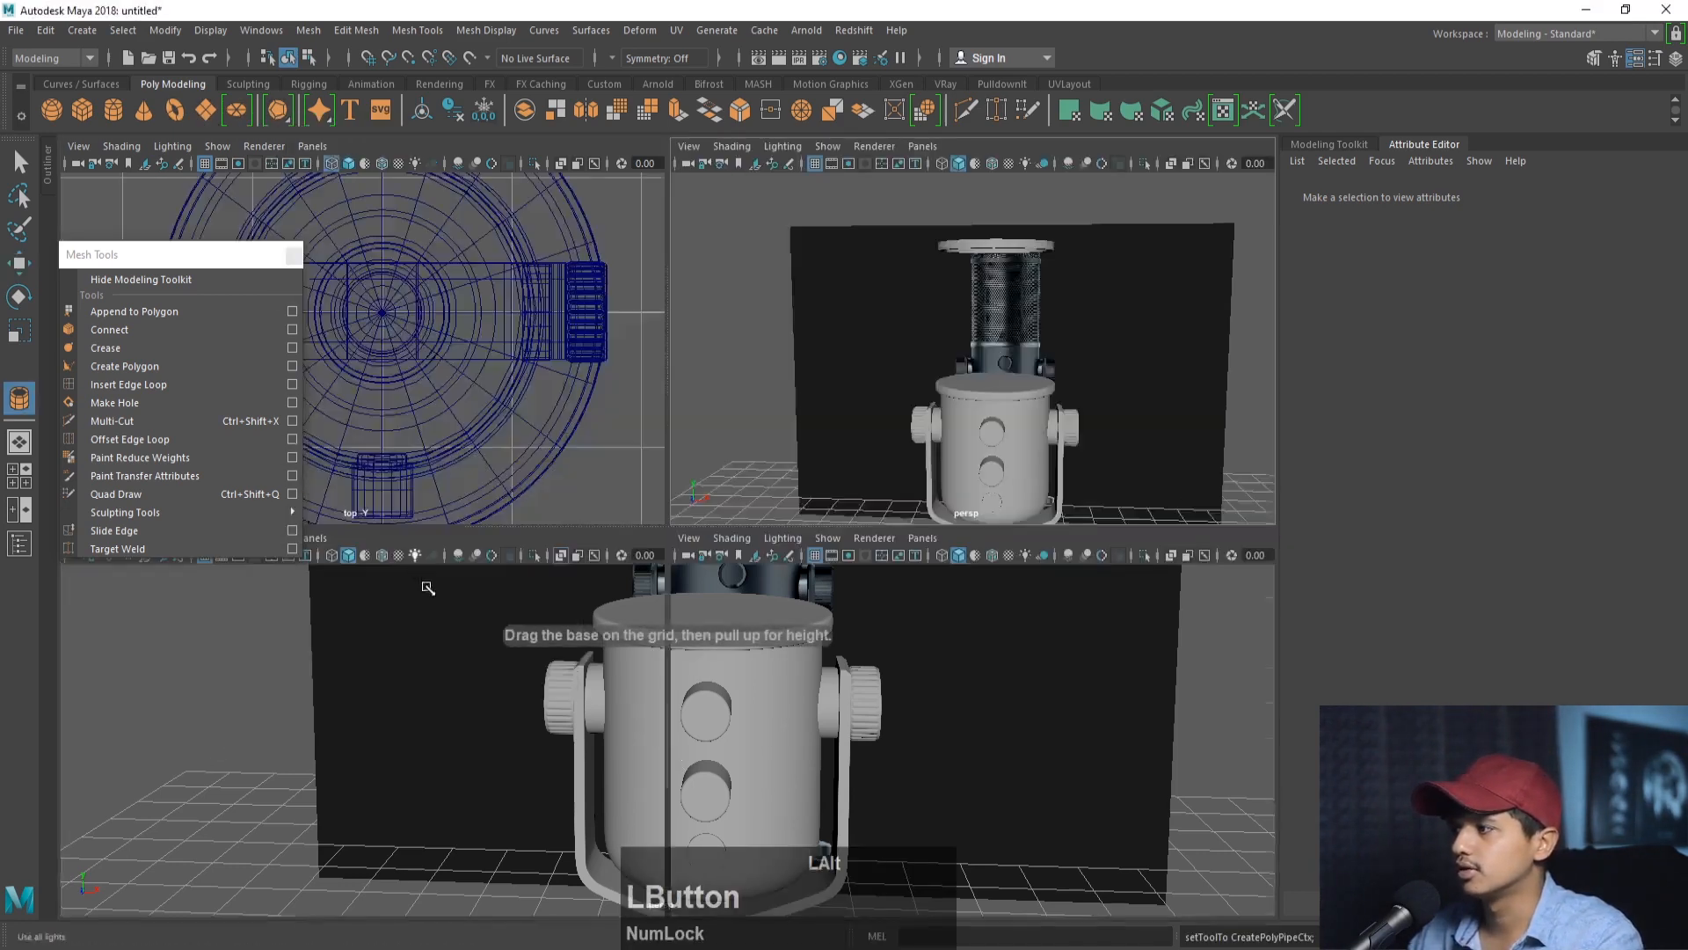
{"action": "key", "text": "space"}
{"action": "middle_click_drag", "start_coordinate": [340, 641], "coordinate": [481, 533], "text": "alt"}
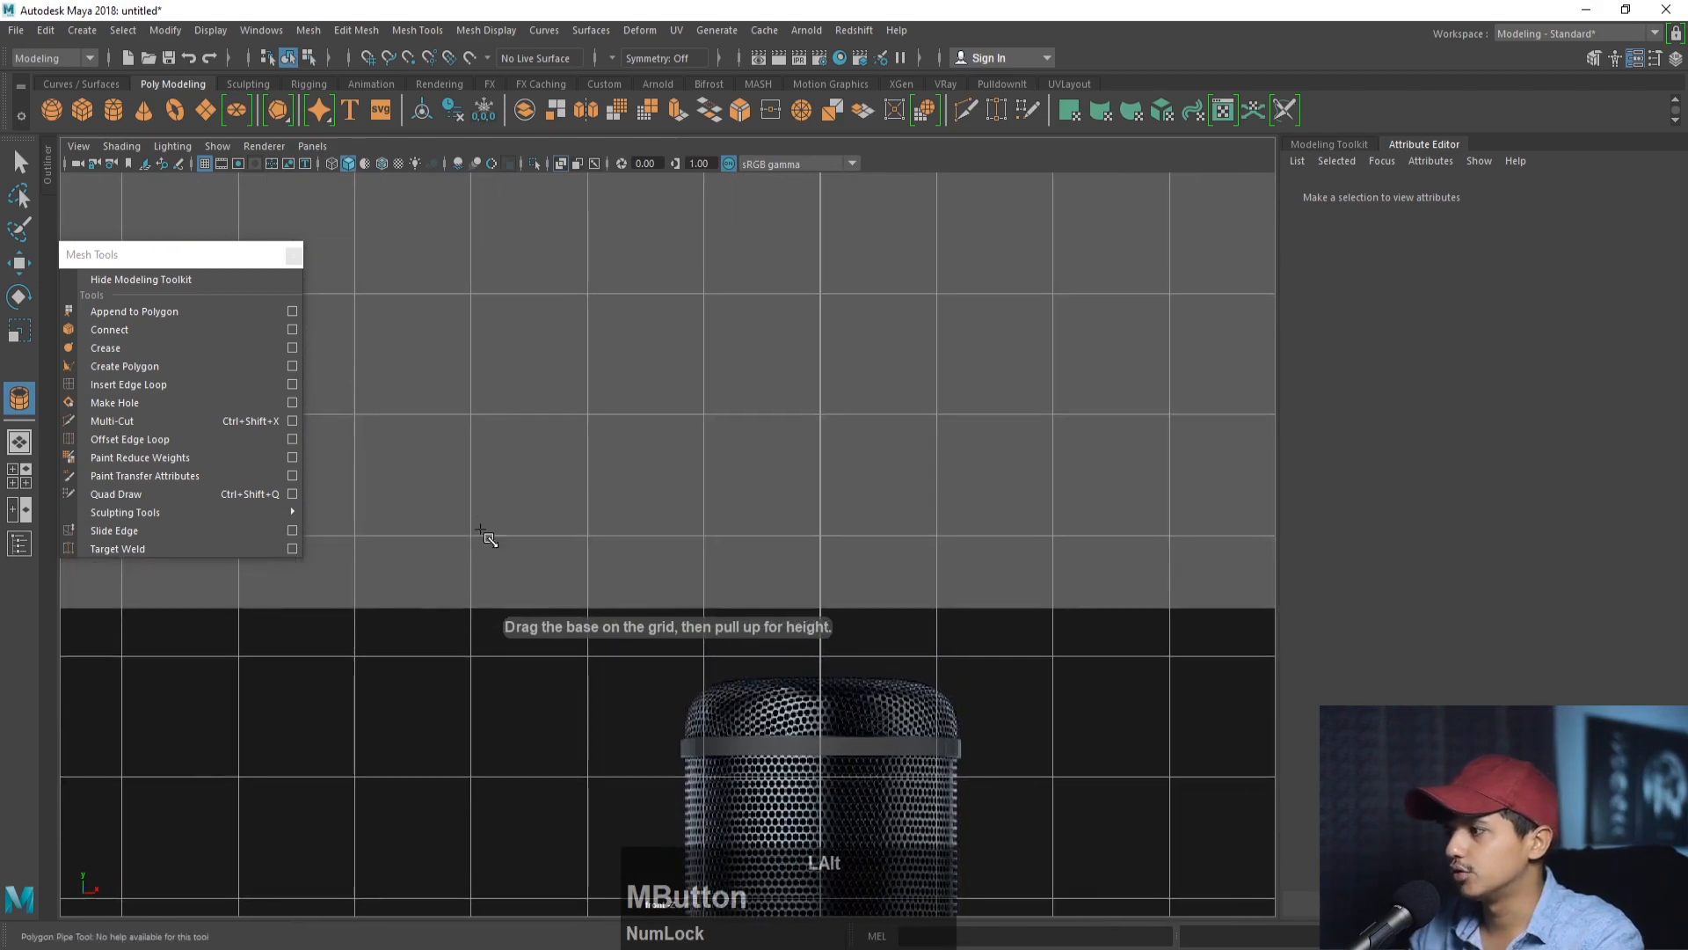
{"action": "mouse_move", "coordinate": [472, 414]}
{"action": "left_mouse_down"}
{"action": "mouse_move", "coordinate": [503, 429]}
{"action": "mouse_move", "coordinate": [487, 419]}
{"action": "left_mouse_up"}
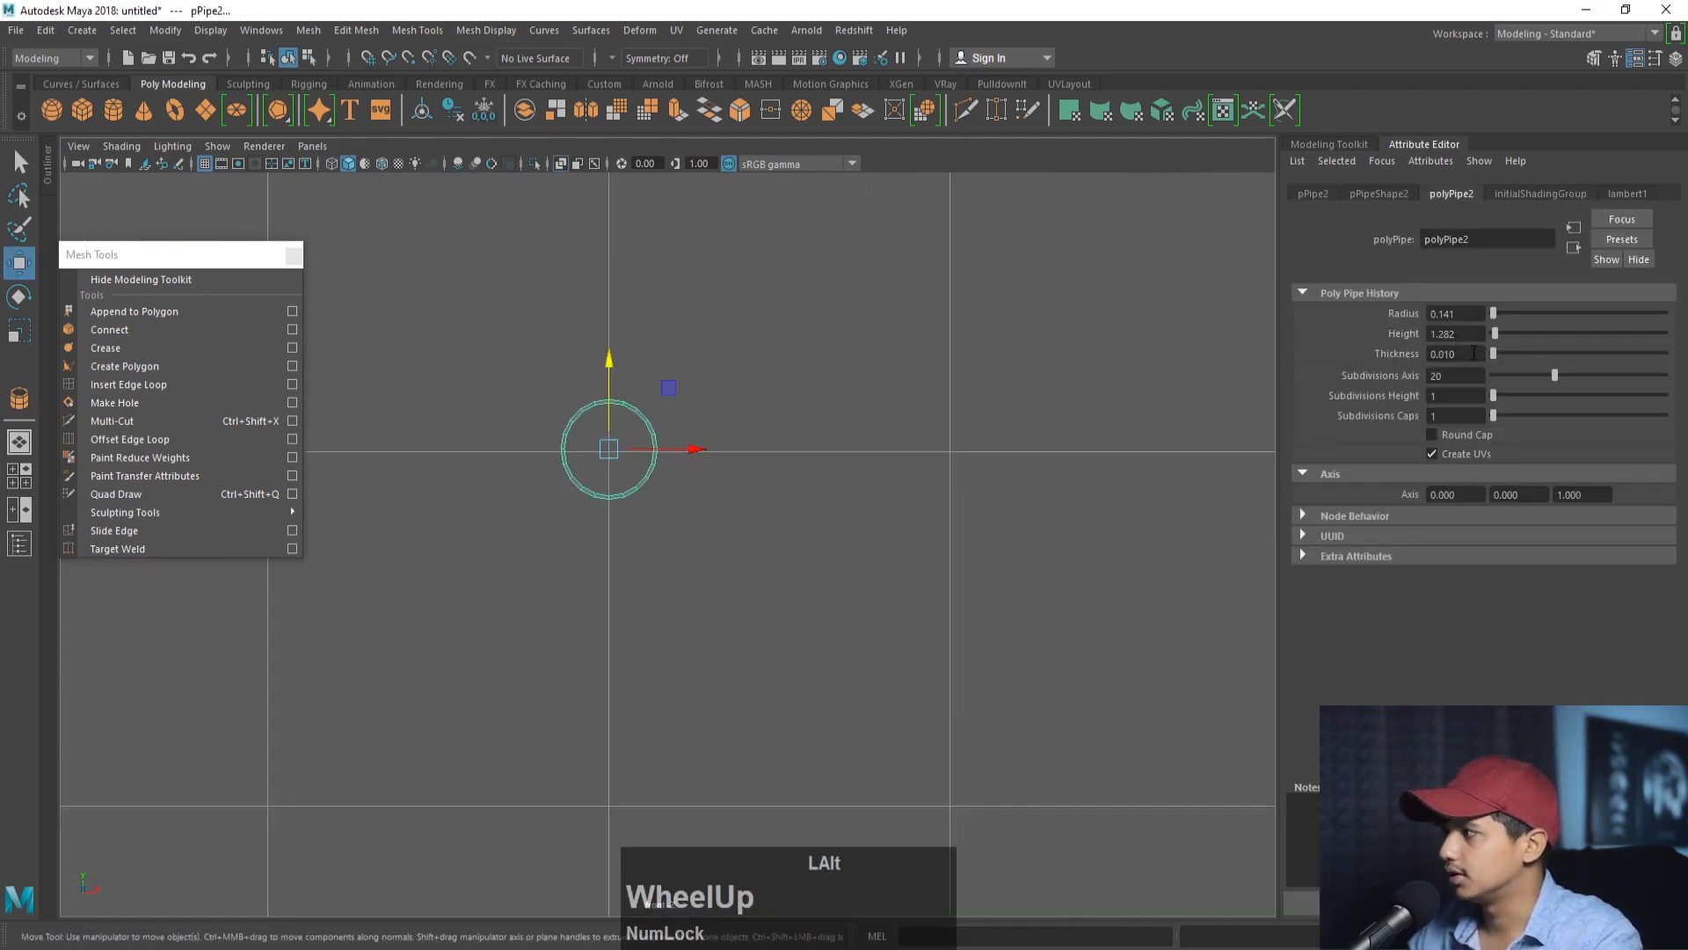
- Set the small pipe's thickness to 0.030 and its axis subdivisions to 6 to make a hexagonal ring
{"action": "mouse_move", "coordinate": [1474, 352]}
{"action": "left_mouse_down"}
{"action": "mouse_move", "coordinate": [1451, 353]}
{"action": "mouse_move", "coordinate": [1487, 369]}
{"action": "left_mouse_up"}
{"action": "left_click", "coordinate": [1446, 378]}
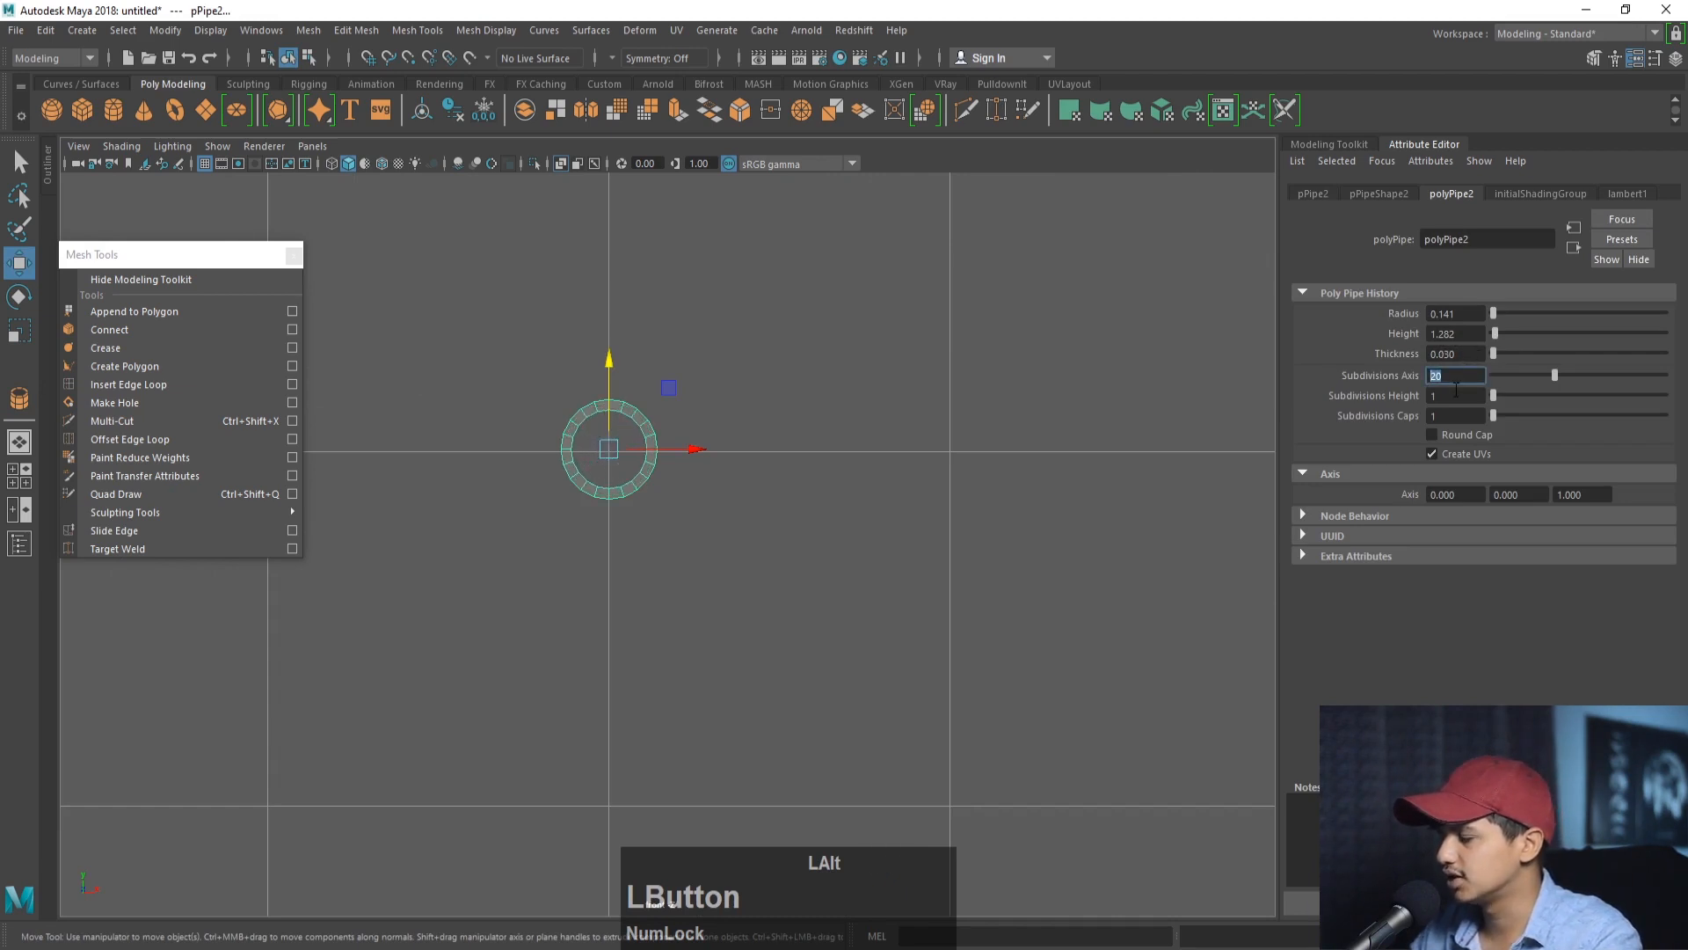
{"action": "type", "text": "6"}
{"action": "key", "text": "Return"}
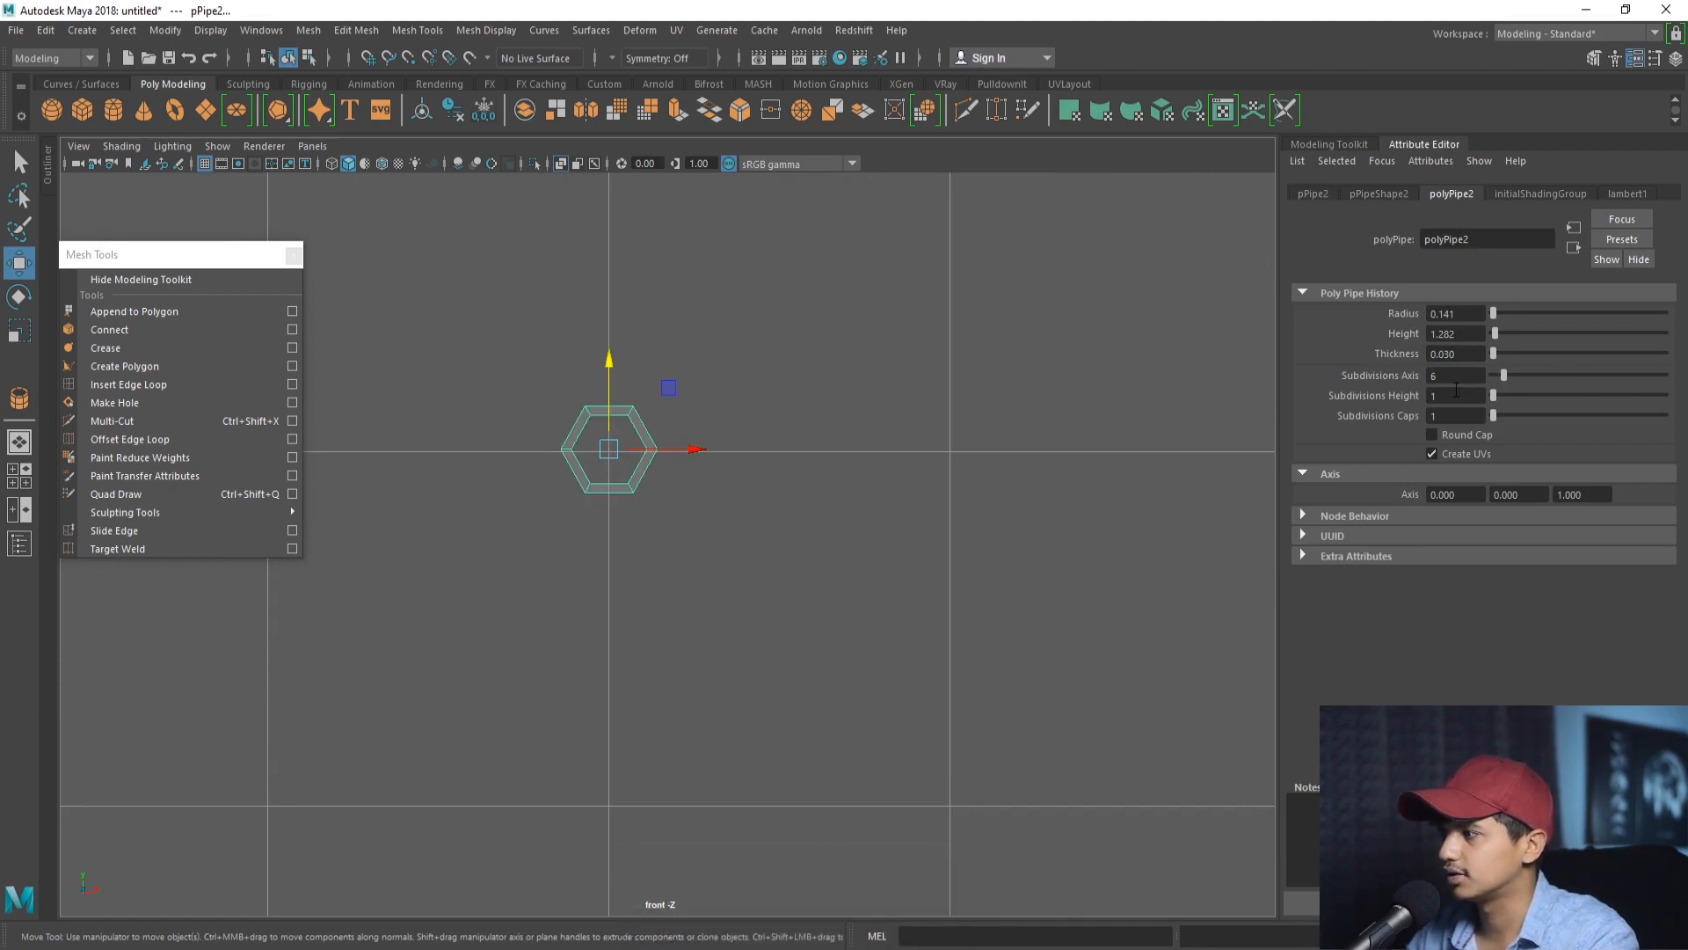
{"action": "right_click_drag", "start_coordinate": [796, 458], "coordinate": [870, 444], "text": "alt"}
{"action": "middle_click_drag", "start_coordinate": [758, 363], "coordinate": [819, 477], "text": "alt"}
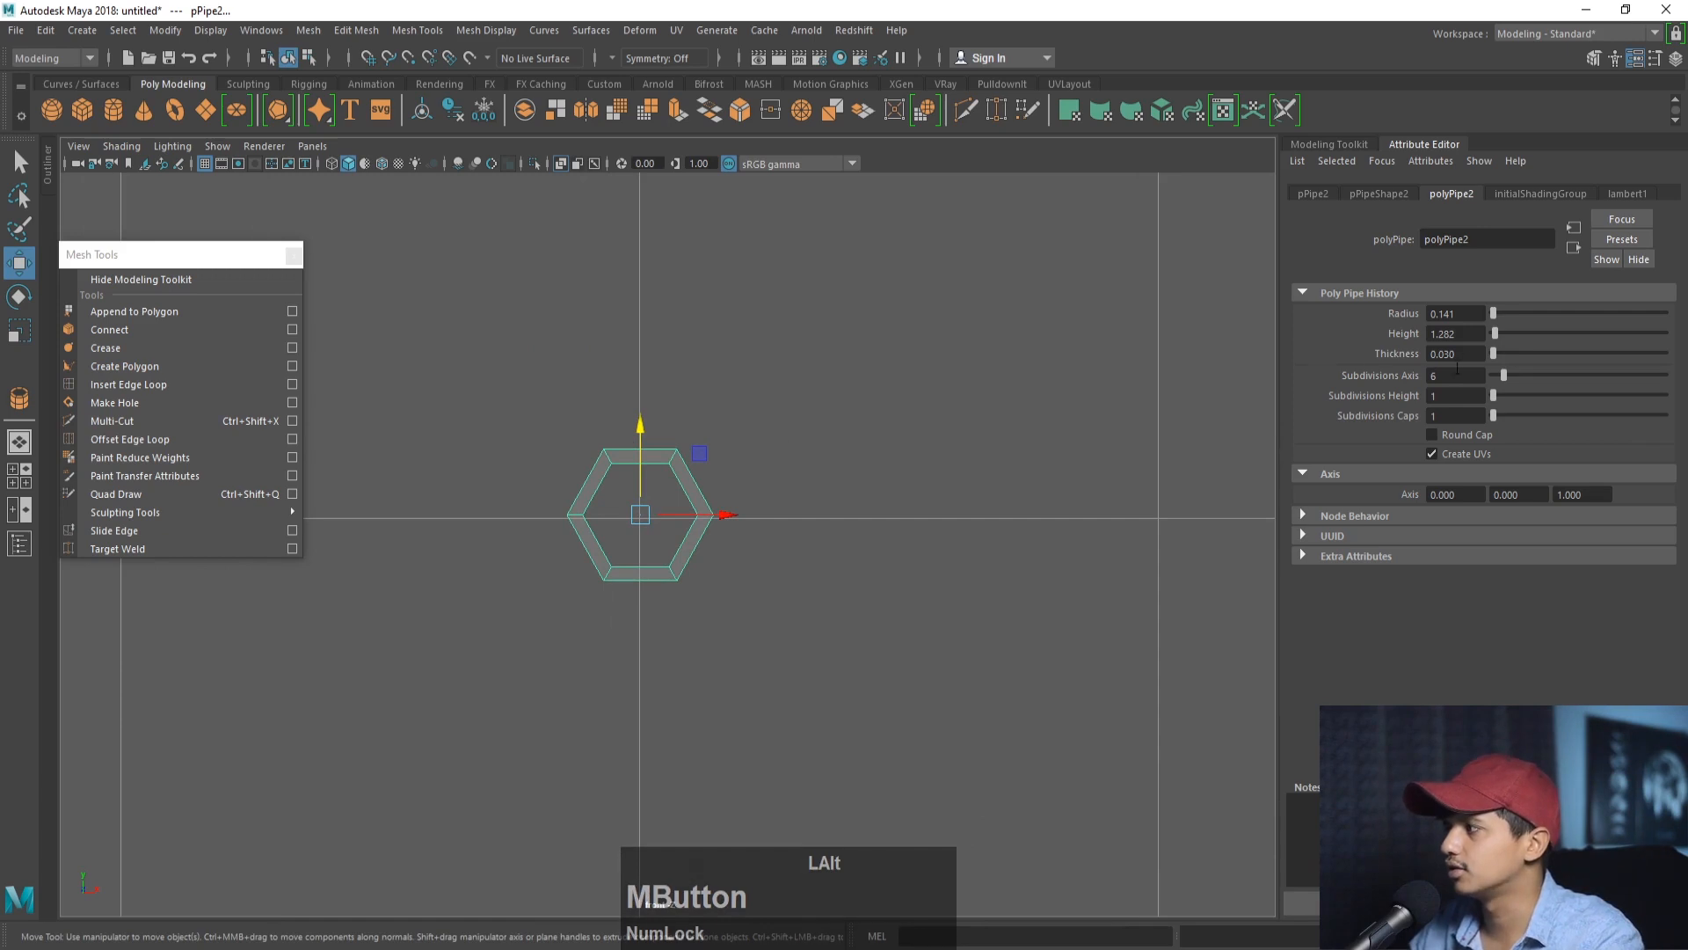
- Delete the back and side geometry of the hexagonal pipe in the top view, keeping only the flat front ring
{"action": "key", "text": "space"}
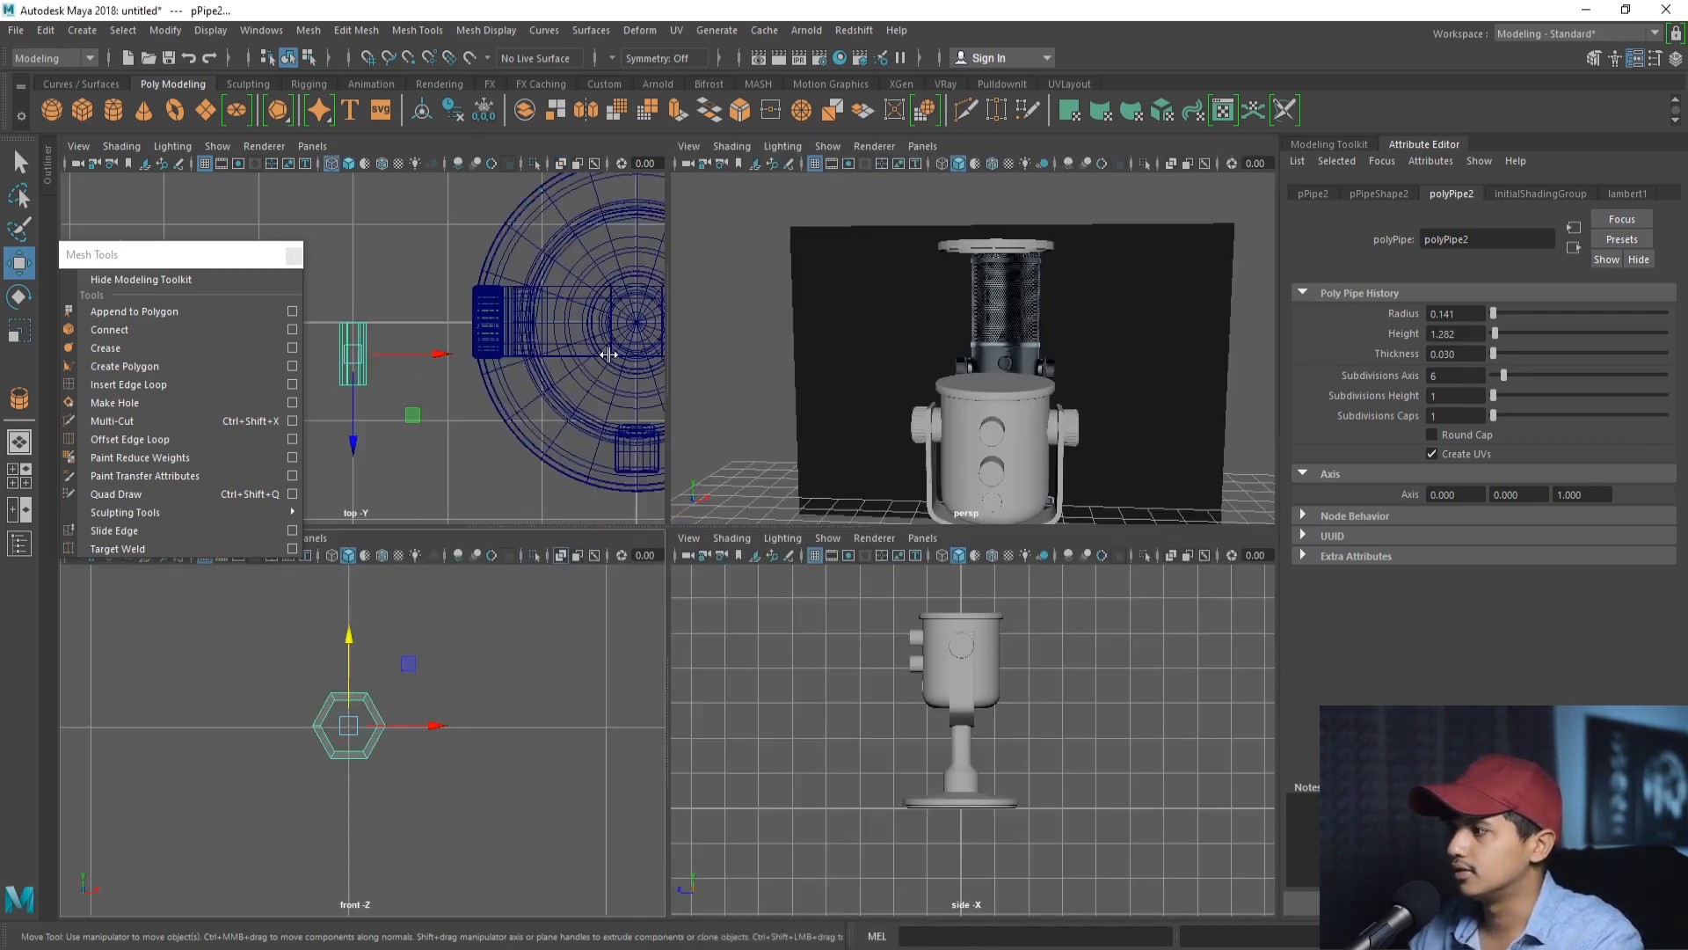
{"action": "key", "text": "space"}
{"action": "right_click_drag", "start_coordinate": [650, 497], "coordinate": [651, 489]}
{"action": "left_click_drag", "start_coordinate": [572, 444], "coordinate": [729, 564]}
{"action": "key", "text": "Delete"}
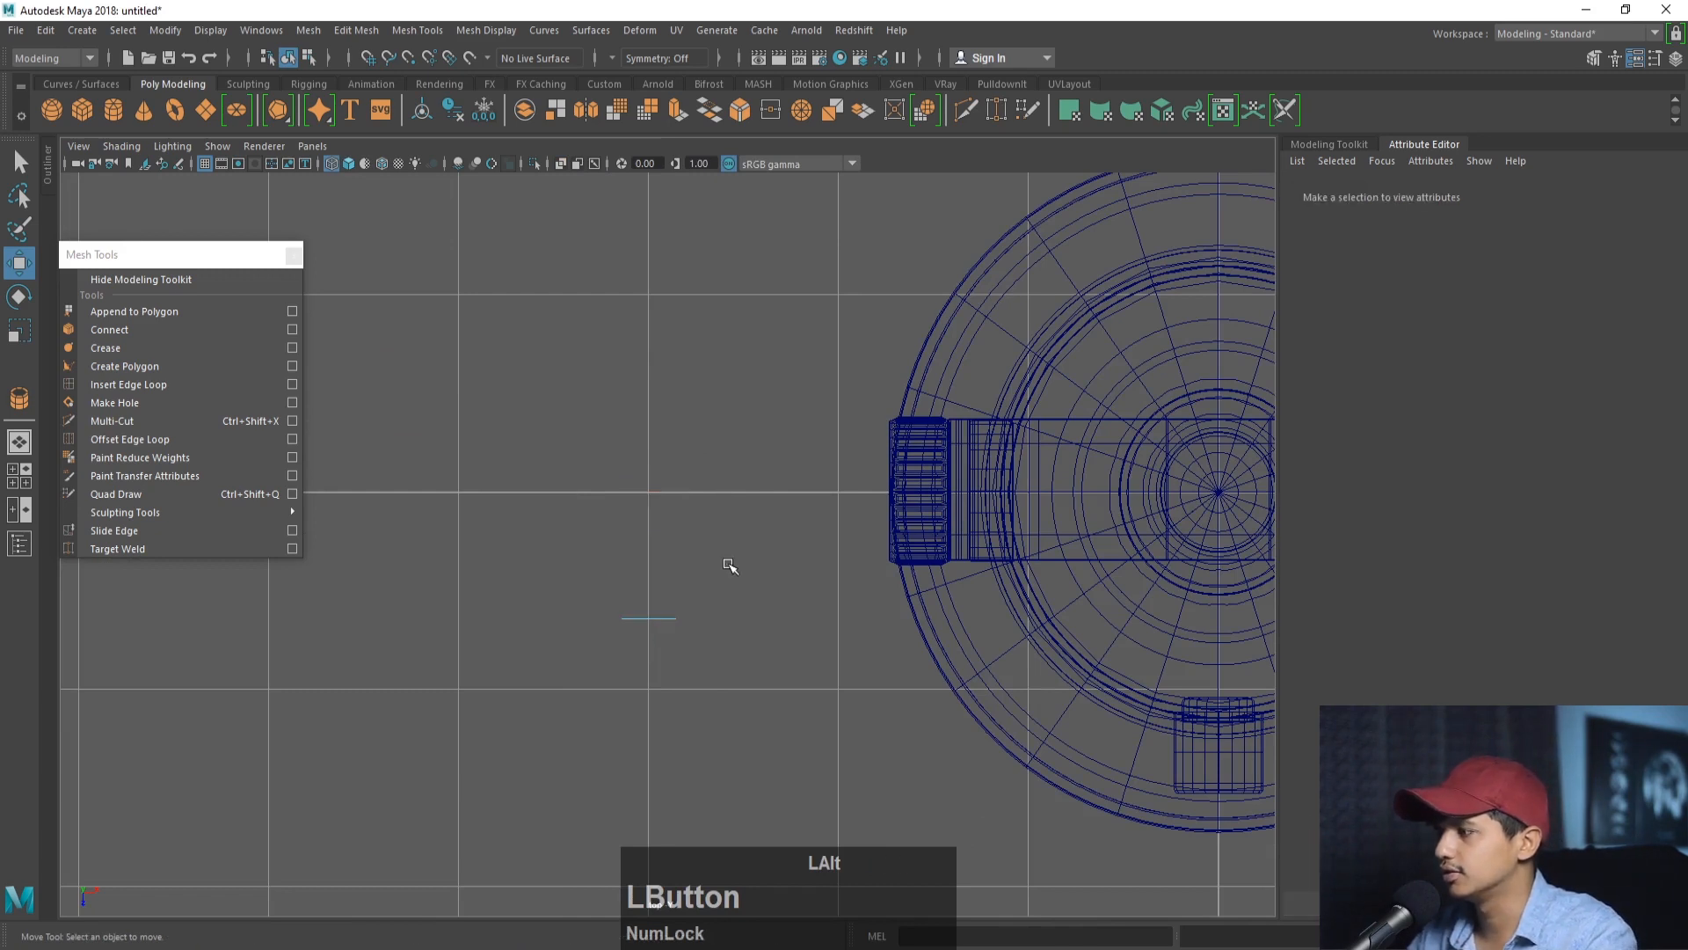
{"action": "right_click_drag", "start_coordinate": [648, 615], "coordinate": [763, 409]}
{"action": "left_click", "coordinate": [666, 615]}
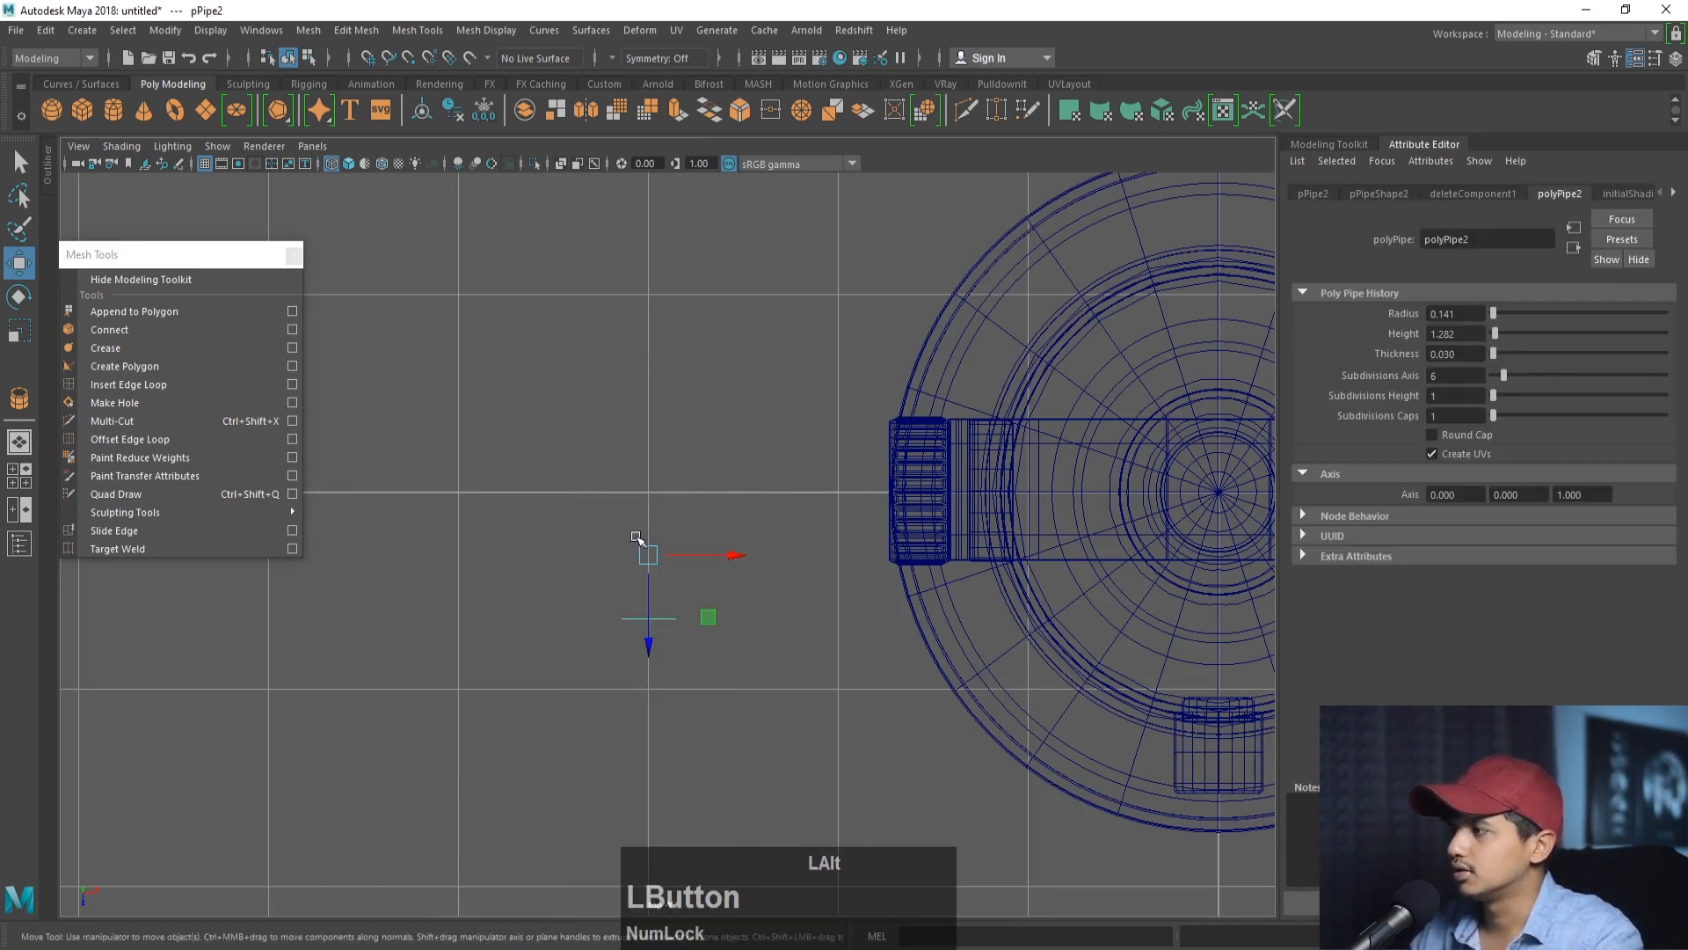
- Duplicate the flat hexagonal ring in the front view and place the copy beside the original along X
{"action": "key", "text": "space"}
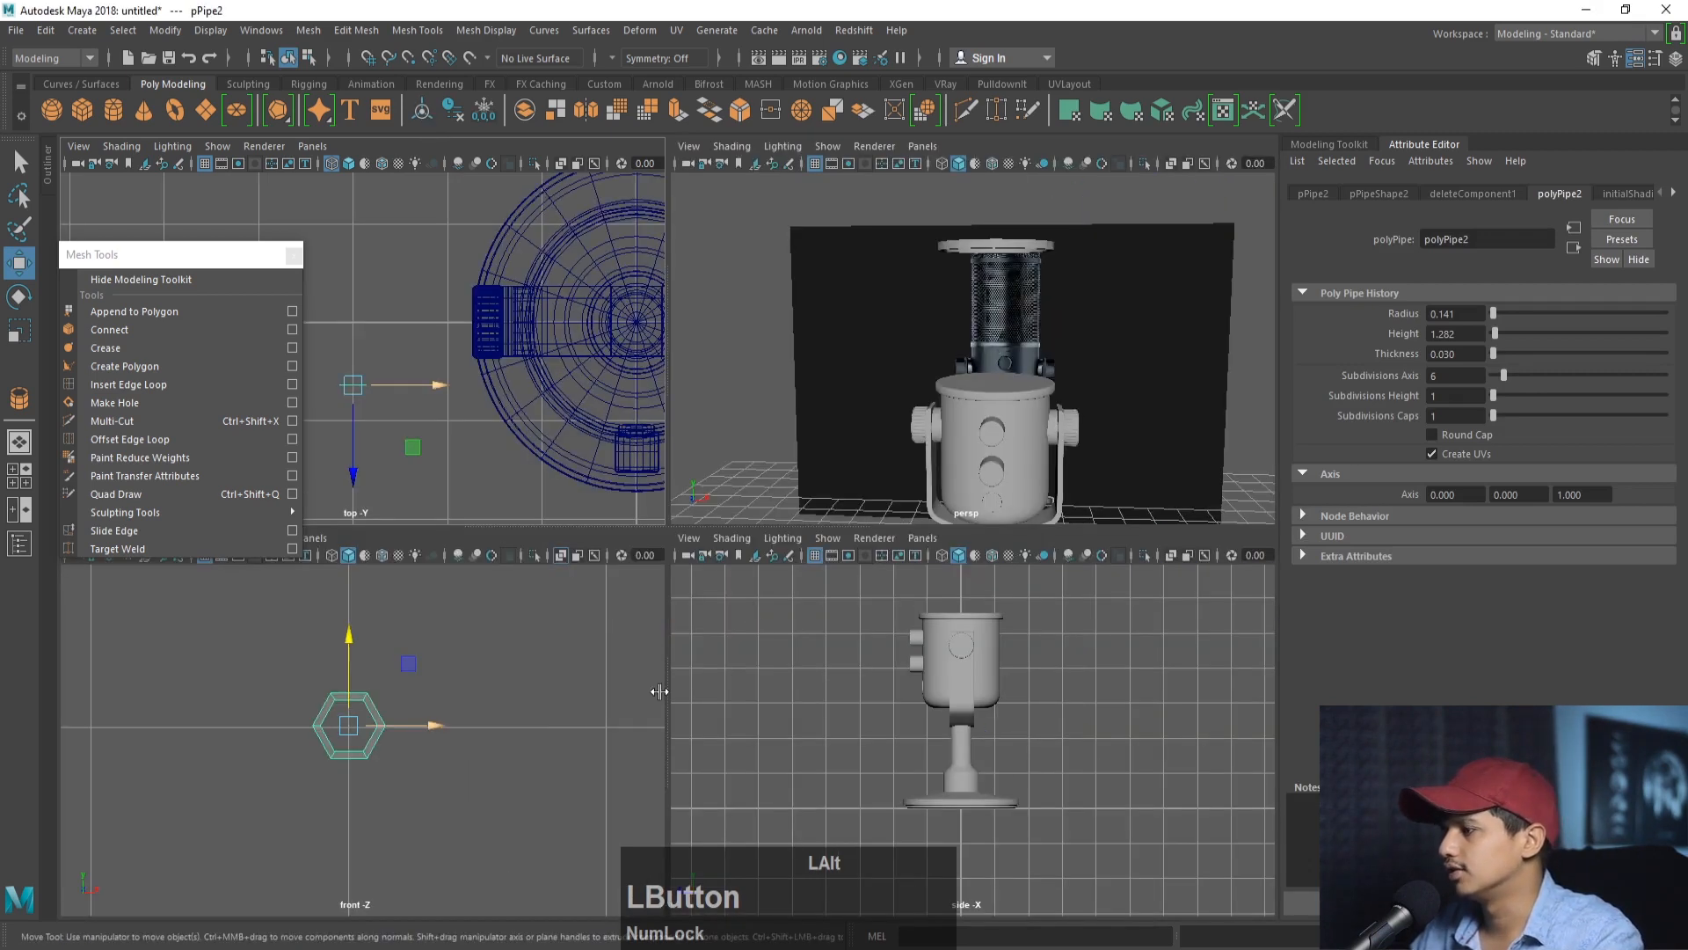
{"action": "key", "text": "space"}
{"action": "right_click_drag", "start_coordinate": [615, 629], "coordinate": [620, 547], "text": "alt"}
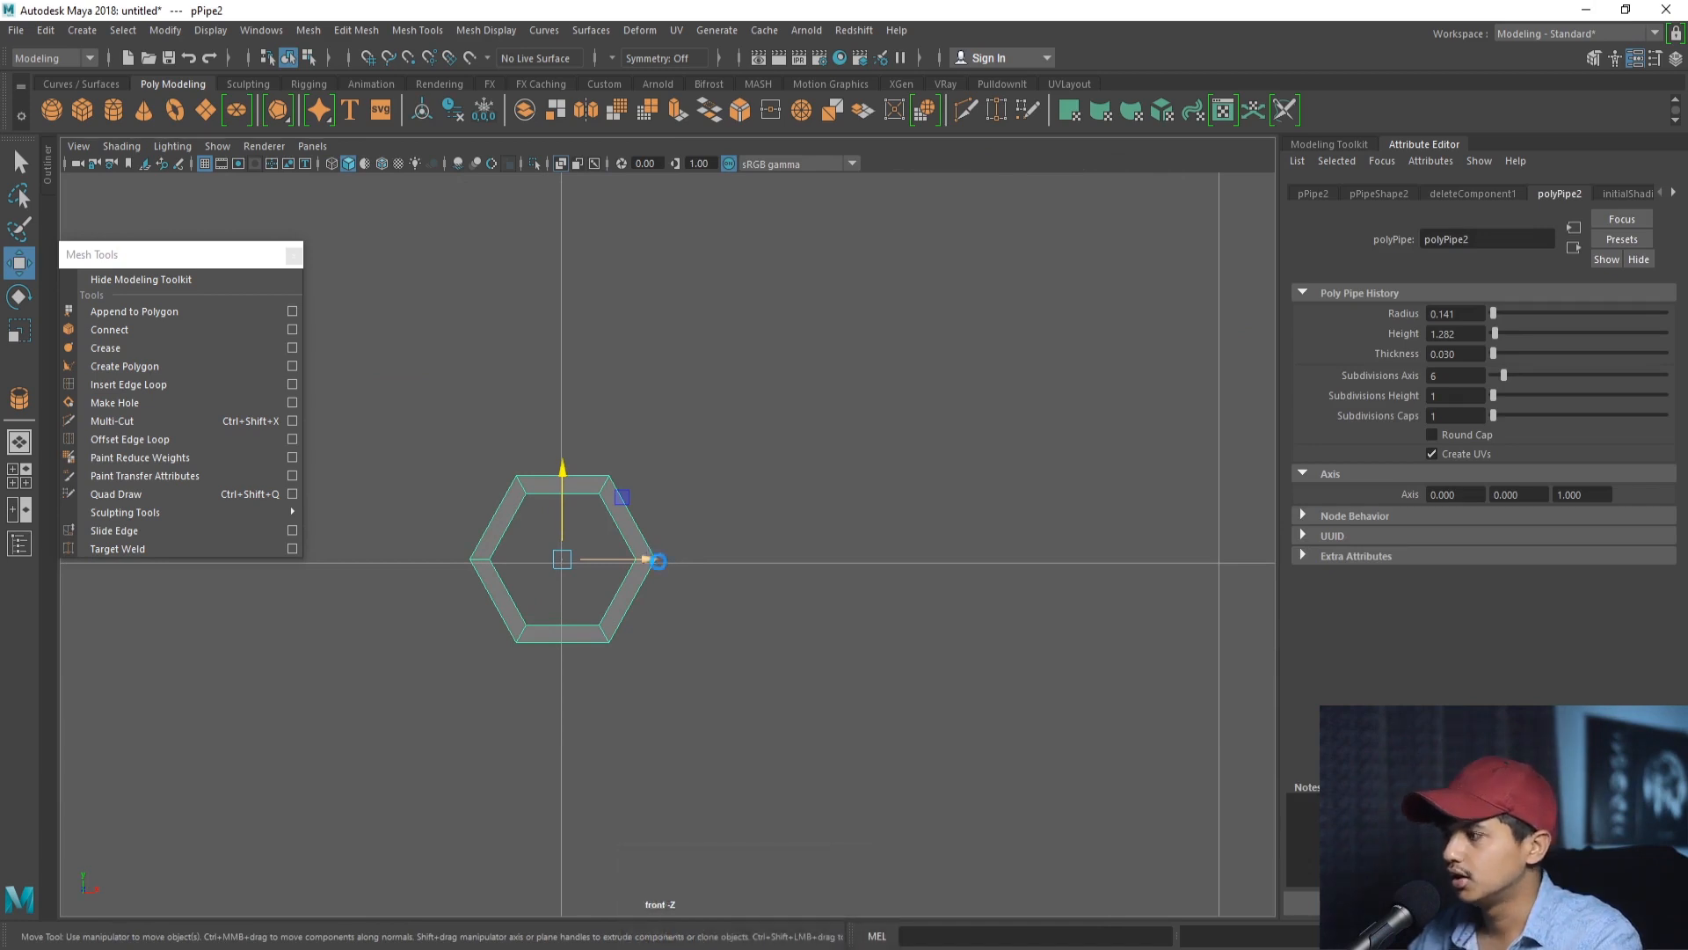
{"action": "key", "text": "ctrl+d"}
{"action": "left_click_drag", "start_coordinate": [651, 557], "coordinate": [854, 556]}
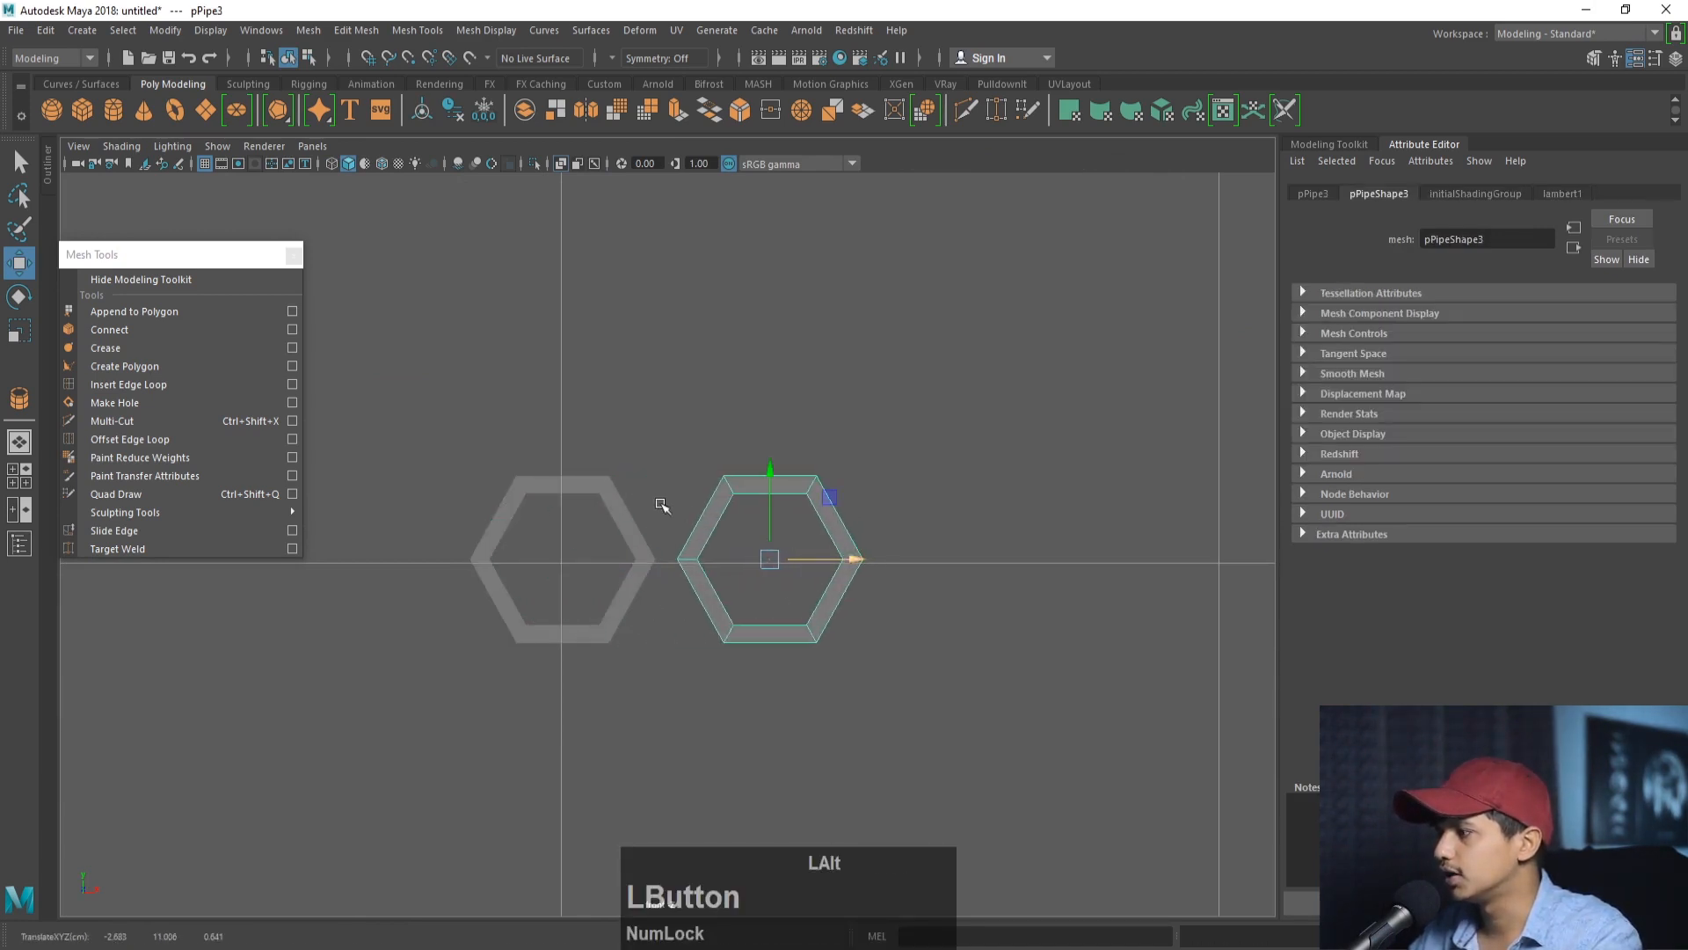
{"action": "right_click_drag", "start_coordinate": [660, 501], "coordinate": [847, 577], "text": "alt"}
{"action": "middle_click_drag", "start_coordinate": [847, 577], "coordinate": [842, 595], "text": "alt"}
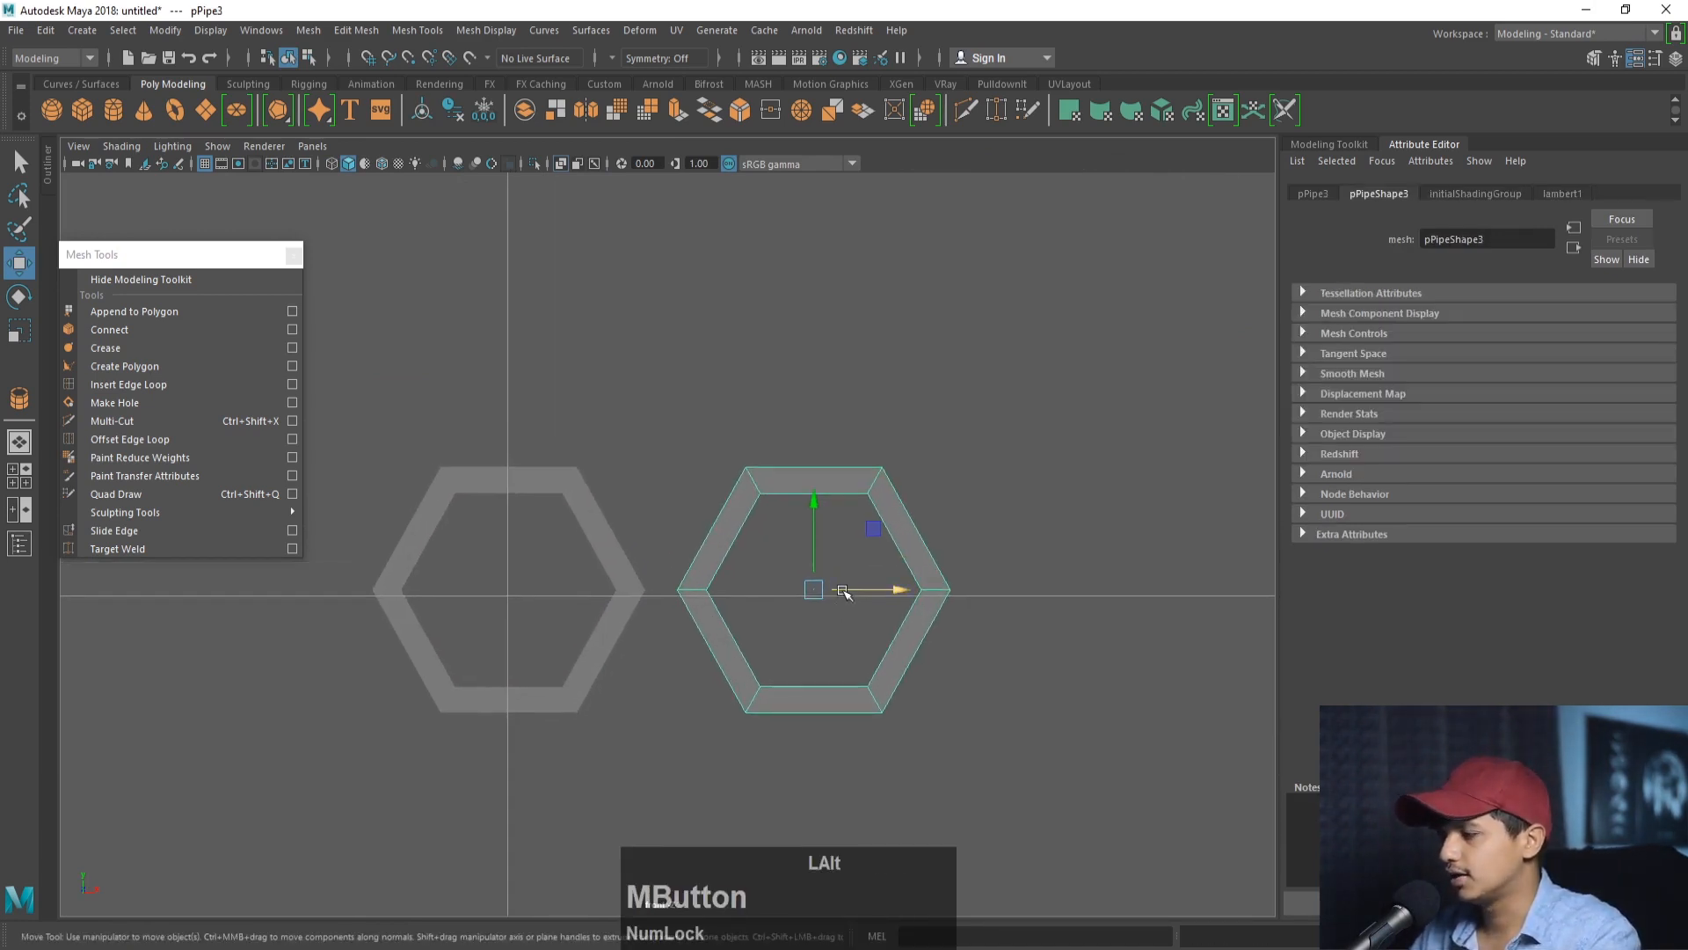
- Move the copy's pivot to its corner and vertex-snap it against the original hexagon's upper-right edge
{"action": "key", "text": "d"}
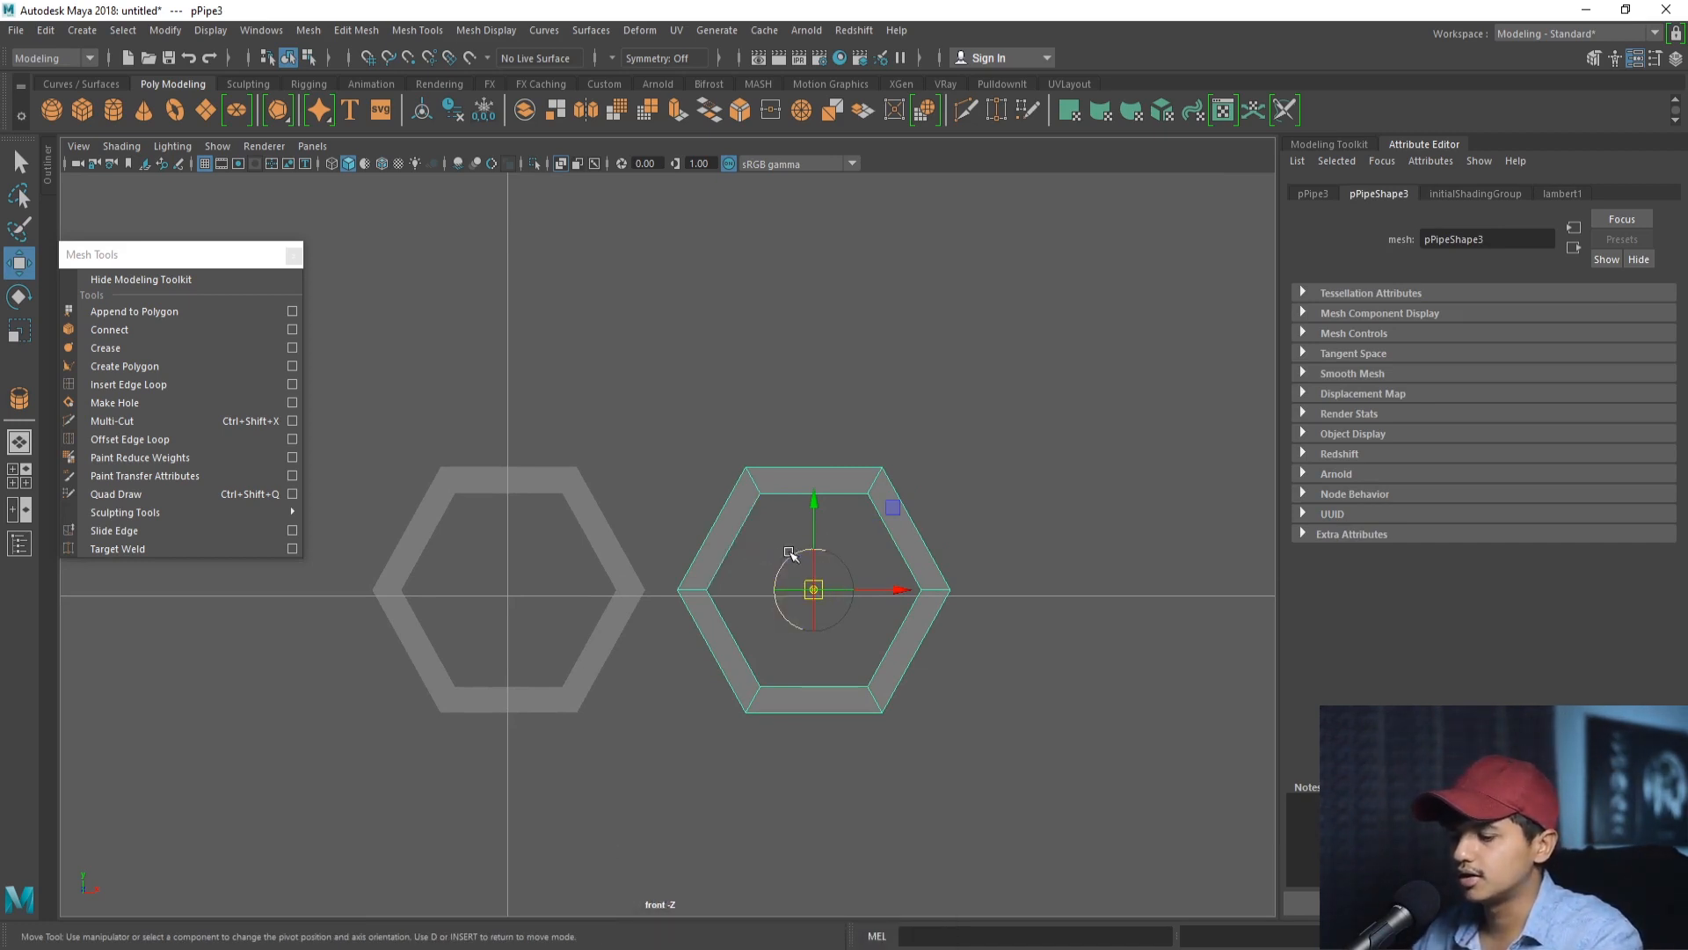
{"action": "key", "text": "v"}
{"action": "left_click_drag", "start_coordinate": [885, 590], "coordinate": [658, 507]}
{"action": "key", "text": "v"}
- Combine the two adjoining hexagonal rings into a single mesh
{"action": "left_click", "coordinate": [604, 549], "text": "shift"}
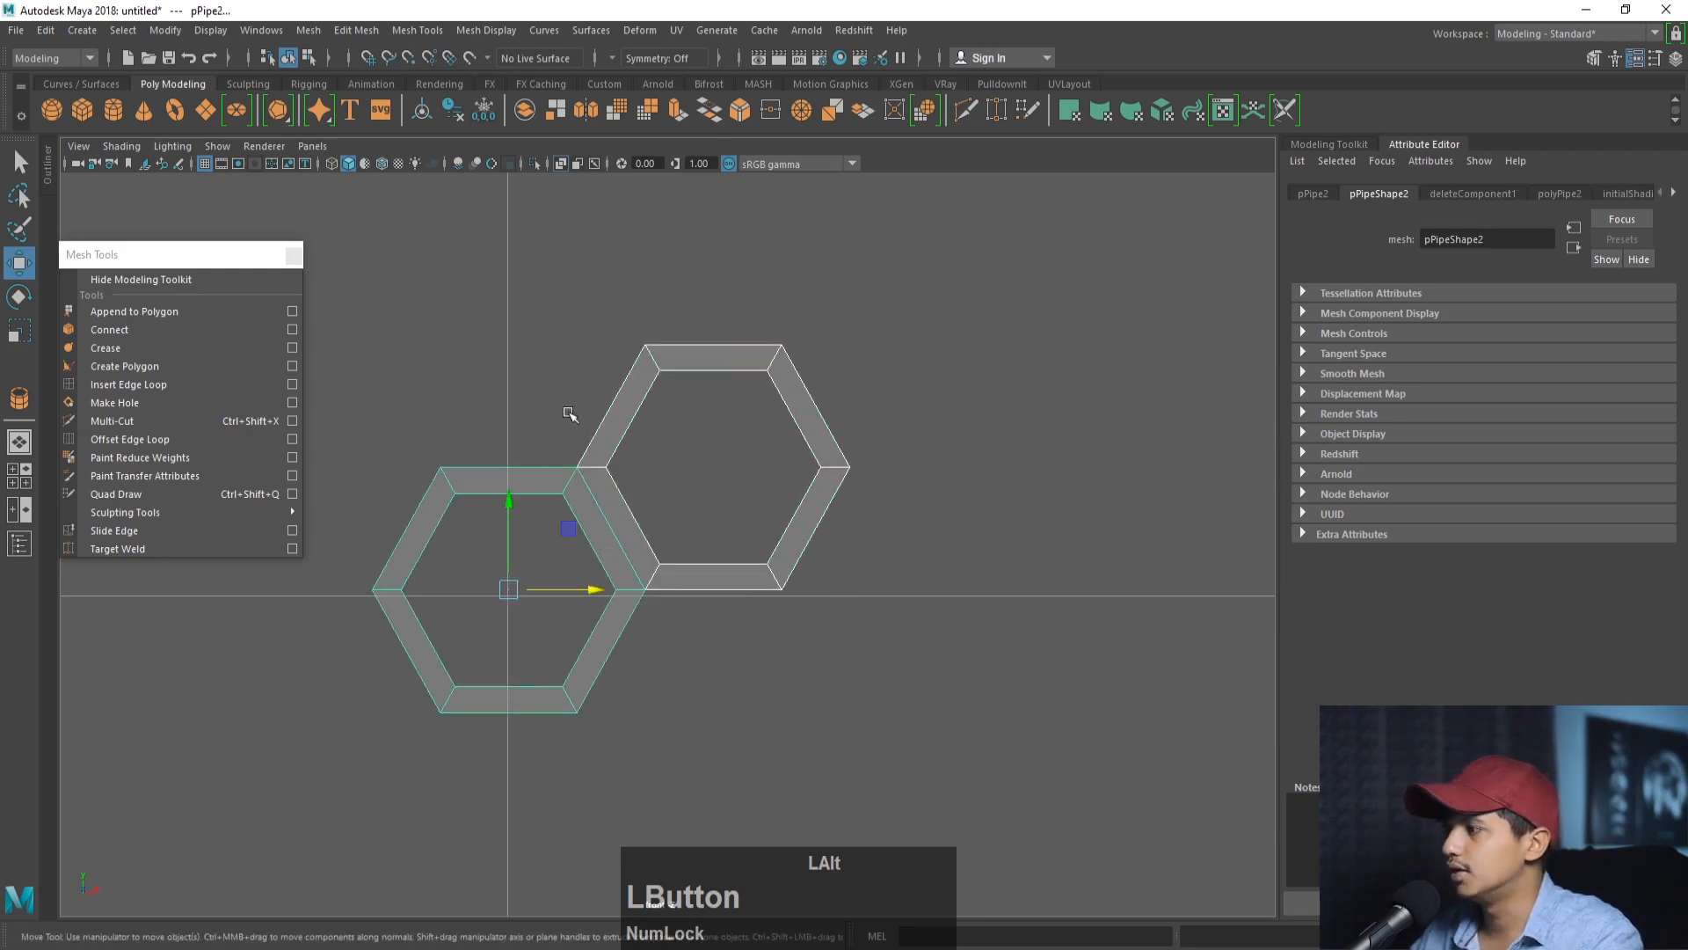
{"action": "right_click_drag", "start_coordinate": [671, 457], "coordinate": [615, 528], "text": "alt"}
{"action": "middle_click_drag", "start_coordinate": [615, 528], "coordinate": [549, 378], "text": "alt"}
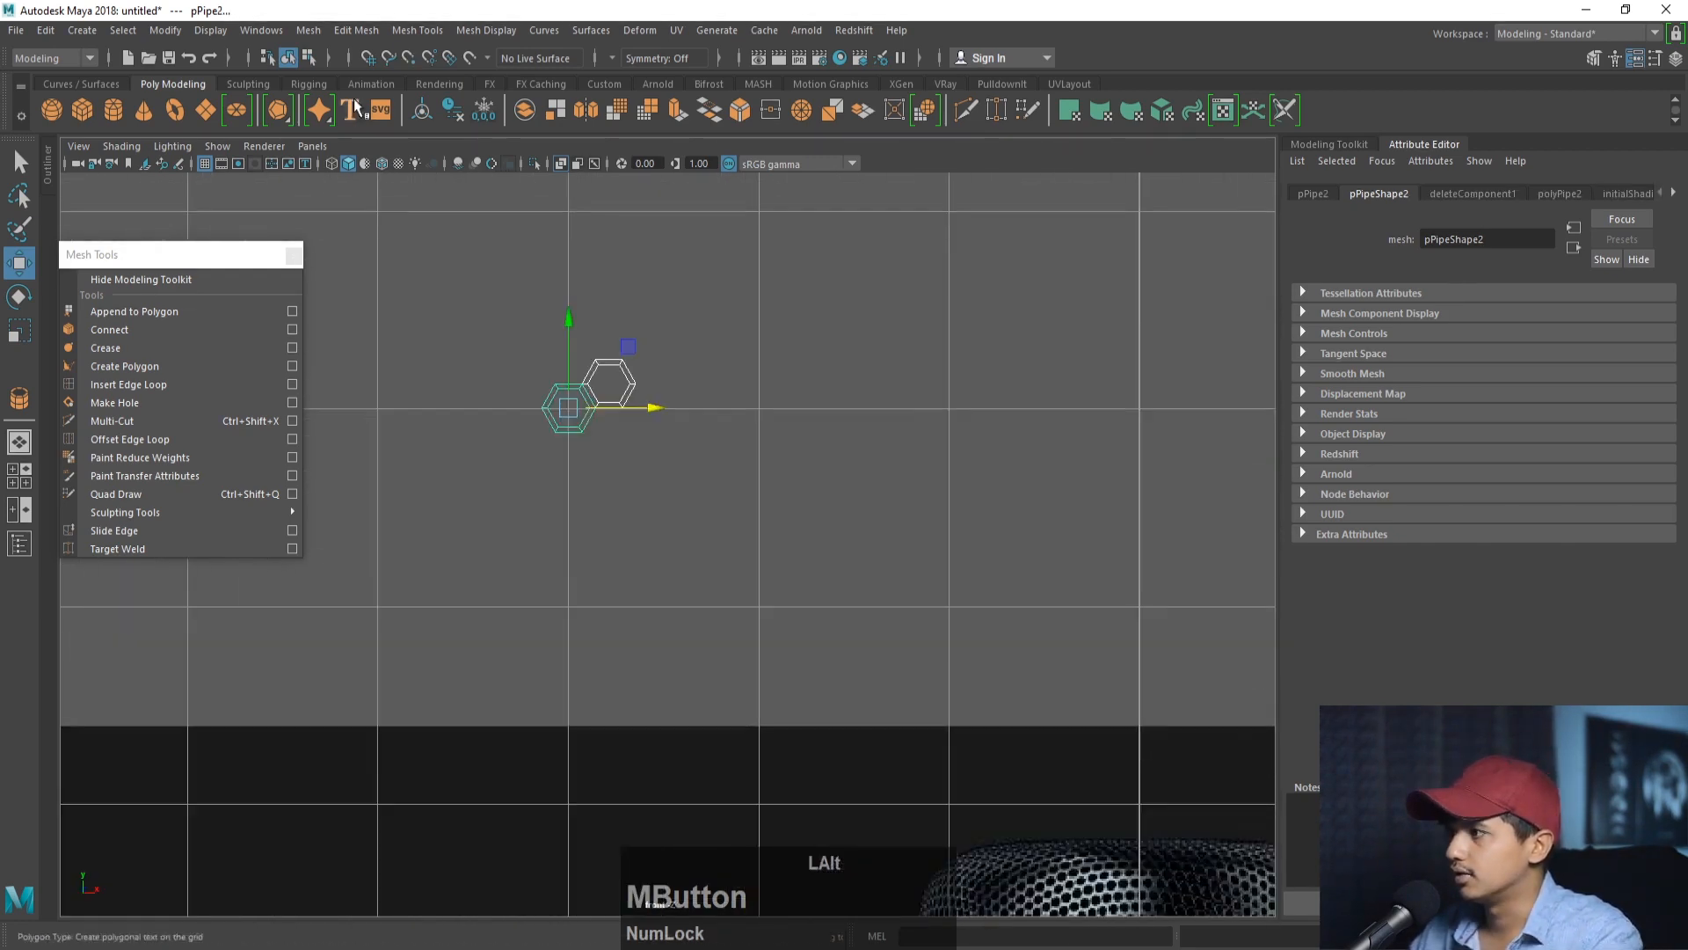
{"action": "left_click", "coordinate": [309, 30]}
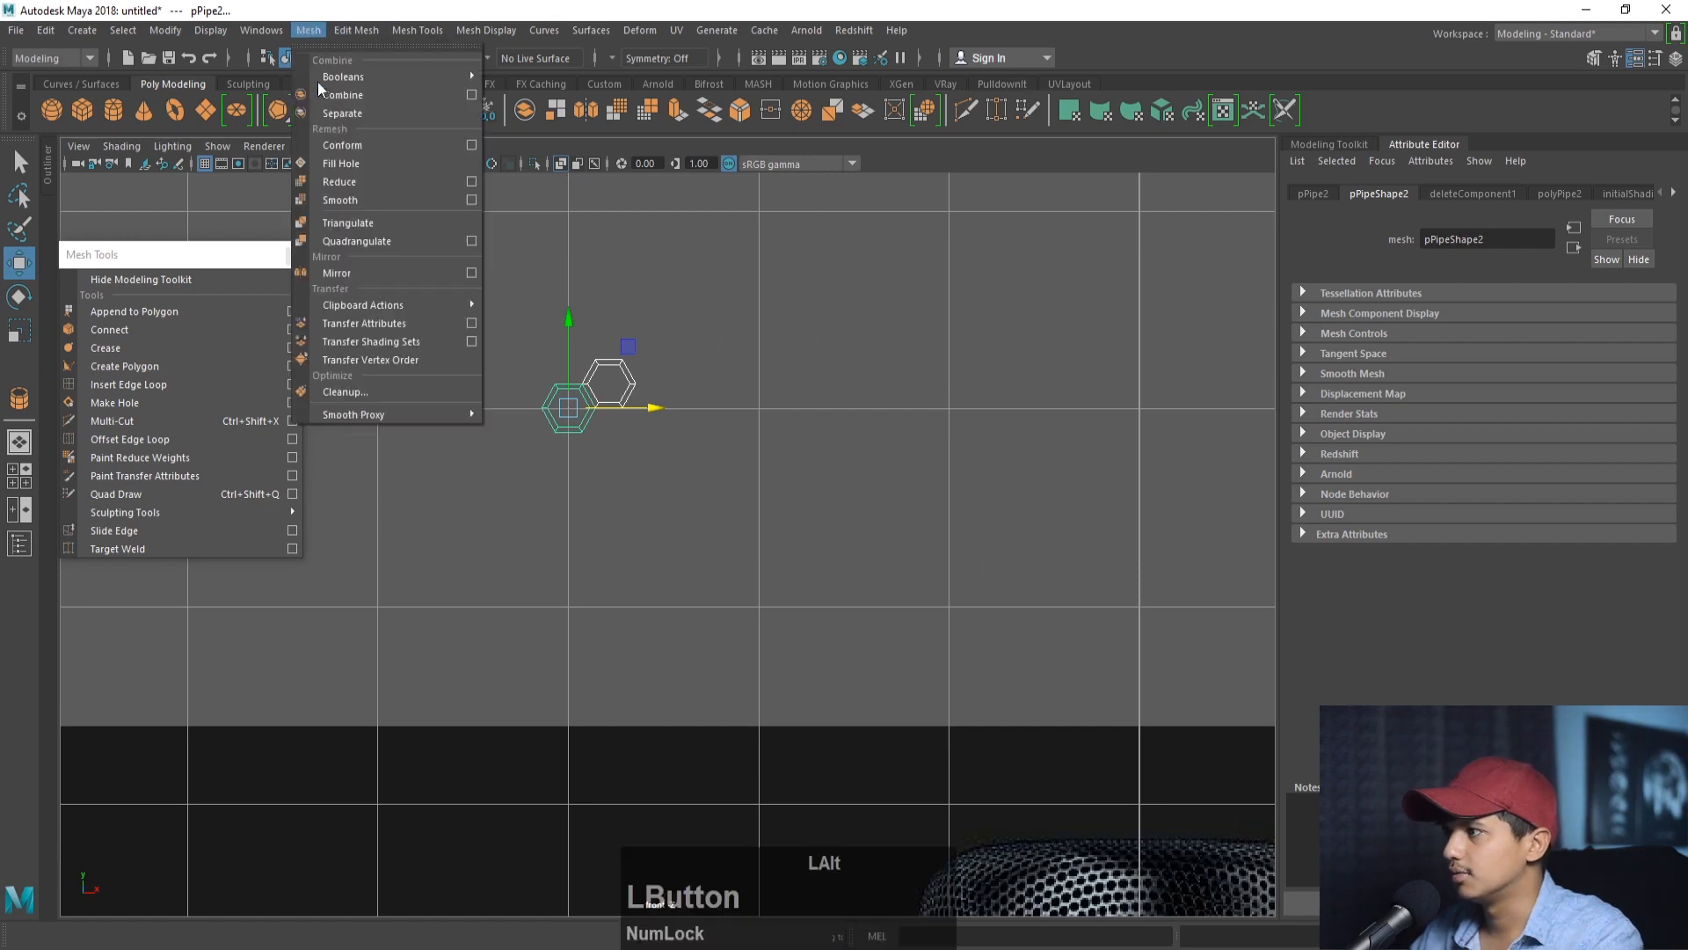
{"action": "left_click", "coordinate": [339, 112]}
- Merge all vertices of the combined hexagon pair and check the joined edge in smooth preview
{"action": "right_click_drag", "start_coordinate": [565, 381], "coordinate": [483, 381]}
{"action": "left_click_drag", "start_coordinate": [484, 328], "coordinate": [820, 481]}
{"action": "left_click", "coordinate": [349, 30]}
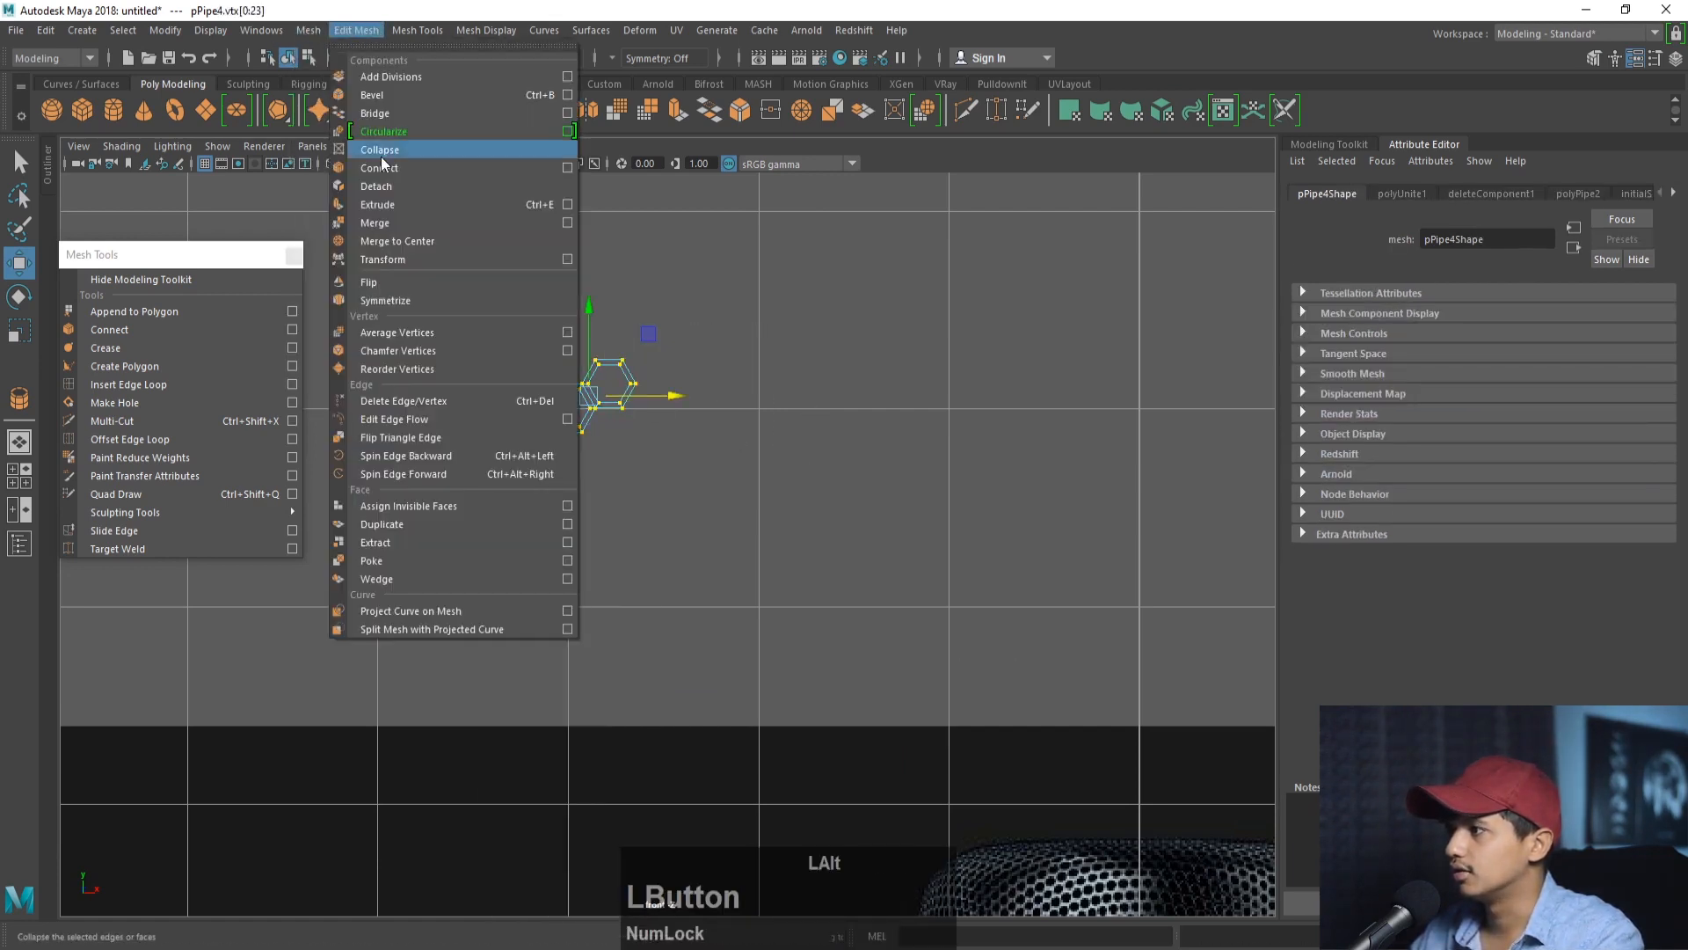
{"action": "left_click", "coordinate": [424, 222]}
{"action": "right_click_drag", "start_coordinate": [546, 352], "coordinate": [587, 301], "text": "alt"}
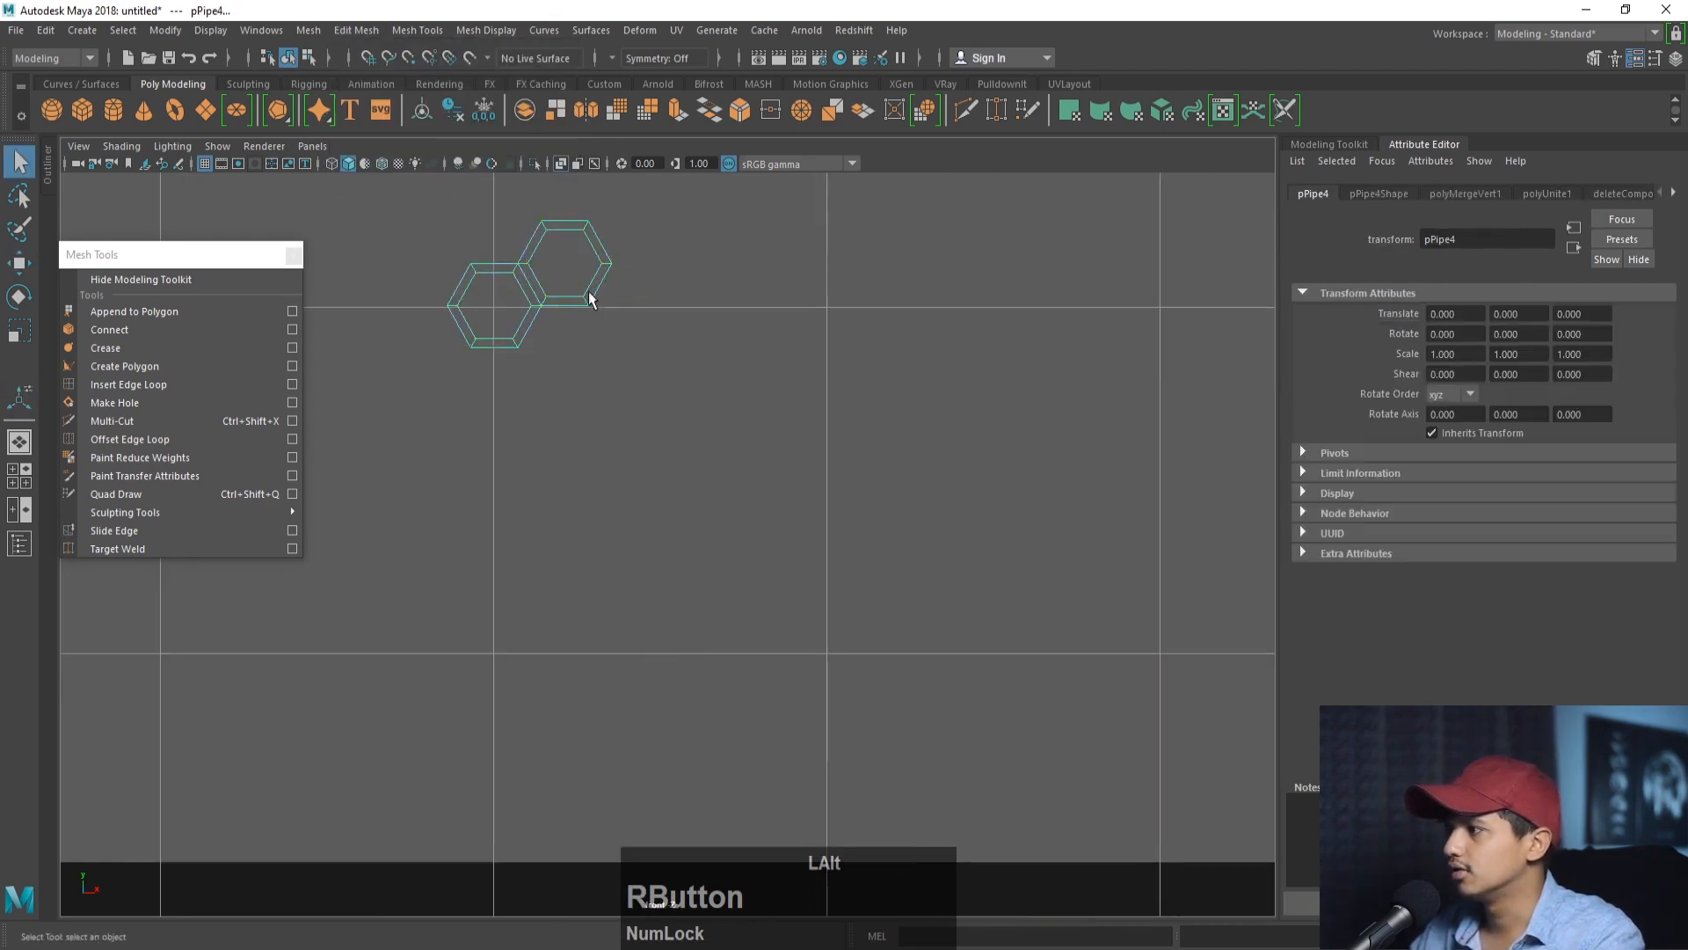
{"action": "left_click", "coordinate": [589, 299]}
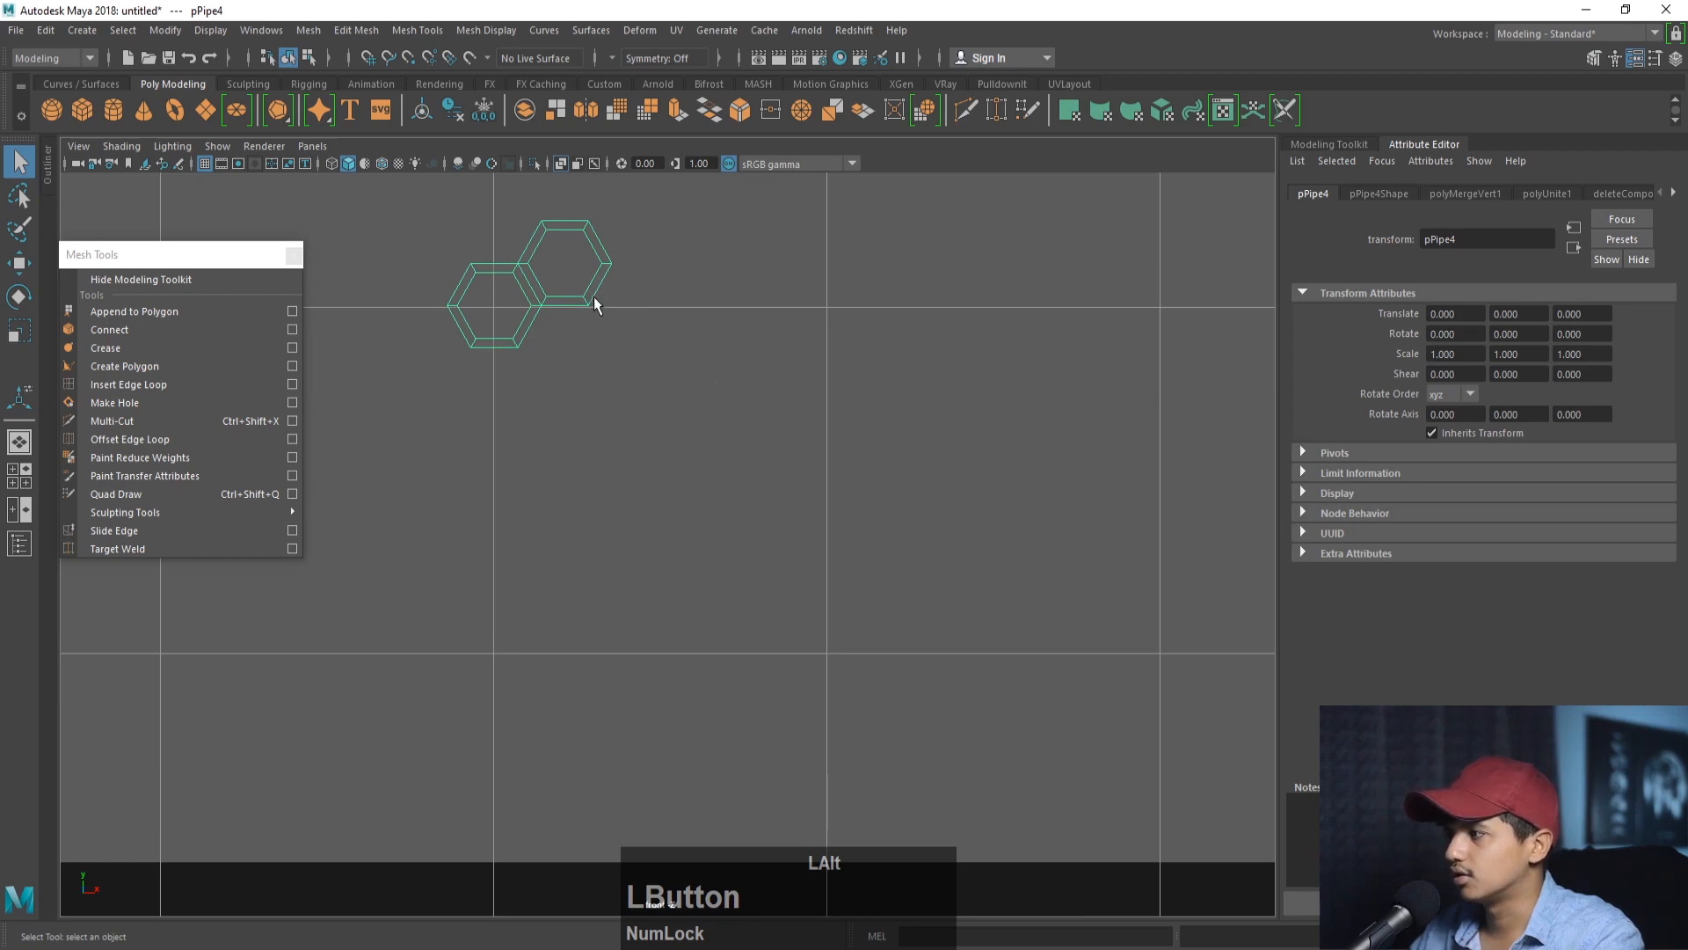
{"action": "middle_click_drag", "start_coordinate": [594, 298], "coordinate": [640, 352], "text": "alt"}
{"action": "key", "text": "3"}
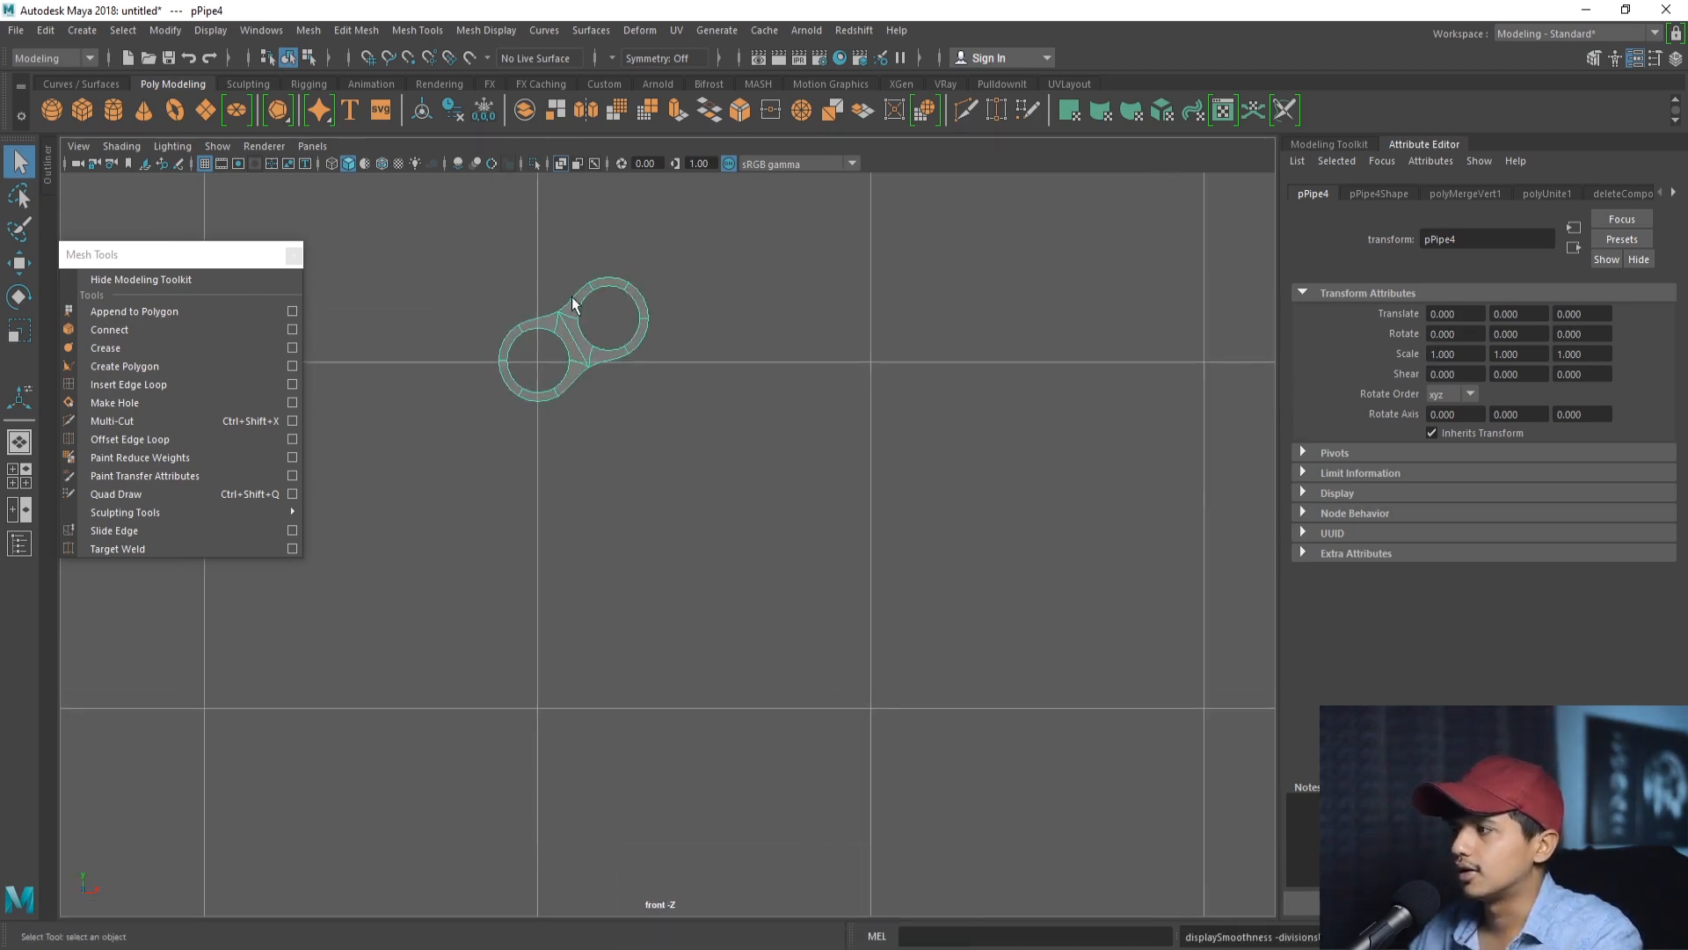
{"action": "key", "text": "1"}
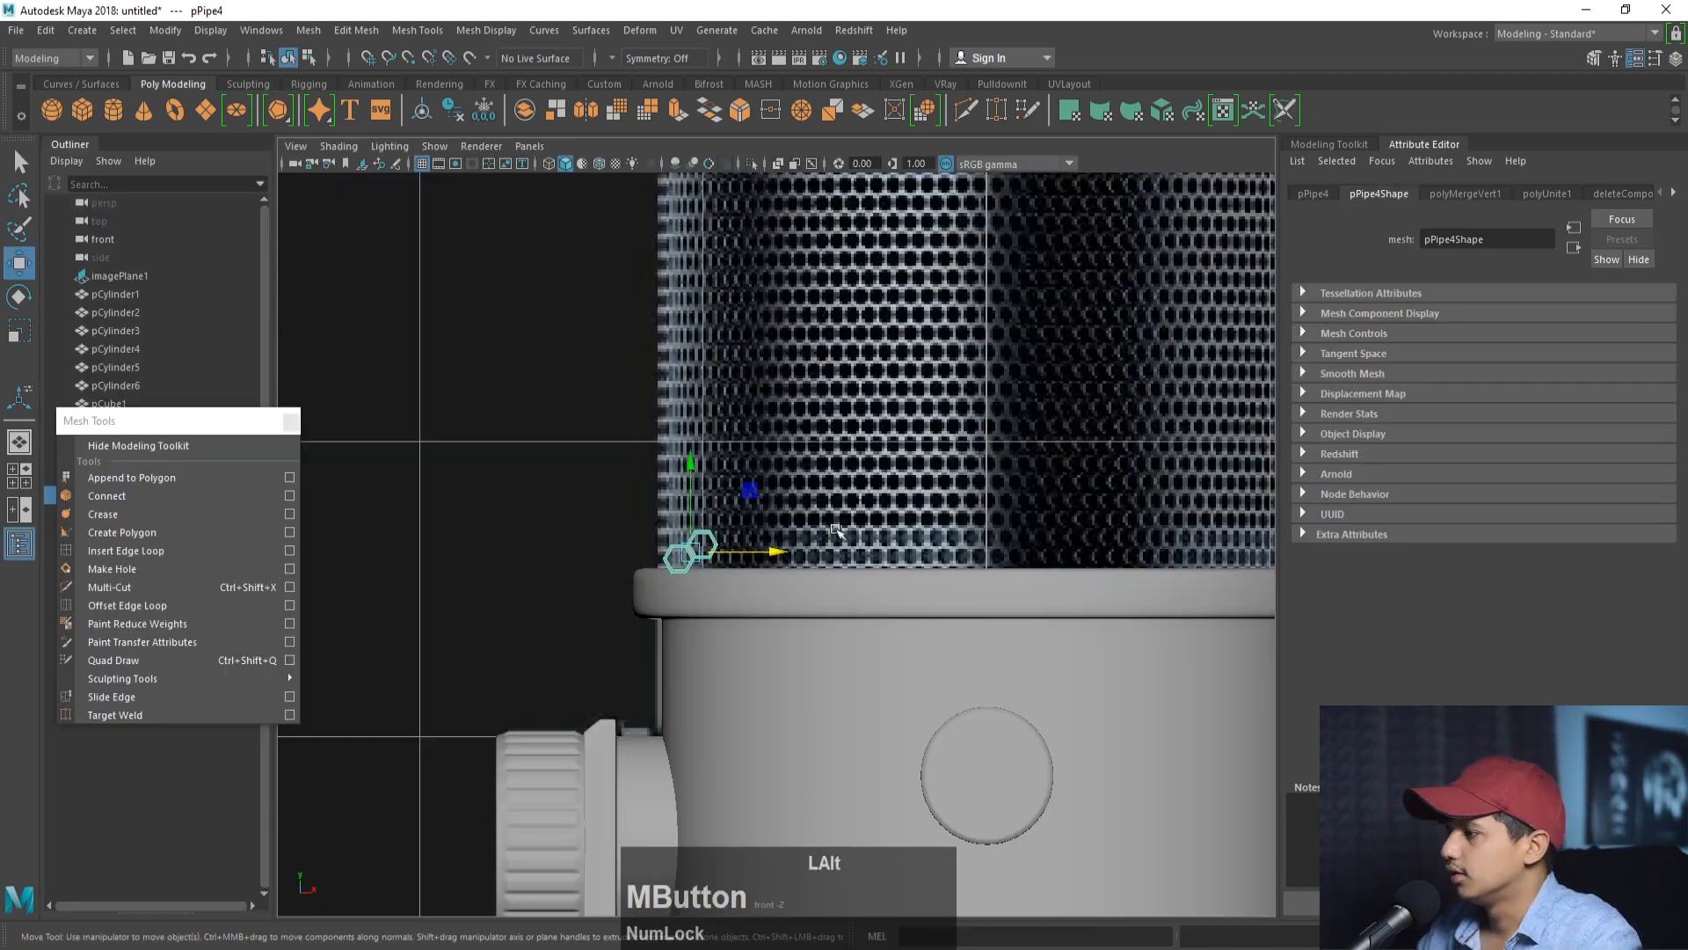
- Scale the hexagon pair down slightly after comparing it with the reference grille's mesh pattern
{"action": "middle_click_drag", "start_coordinate": [903, 500], "coordinate": [762, 484], "text": "alt"}
{"action": "right_click_drag", "start_coordinate": [762, 483], "coordinate": [804, 514], "text": "alt"}
{"action": "middle_click_drag", "start_coordinate": [804, 514], "coordinate": [804, 533], "text": "alt"}
{"action": "right_click_drag", "start_coordinate": [804, 533], "coordinate": [665, 545], "text": "alt"}
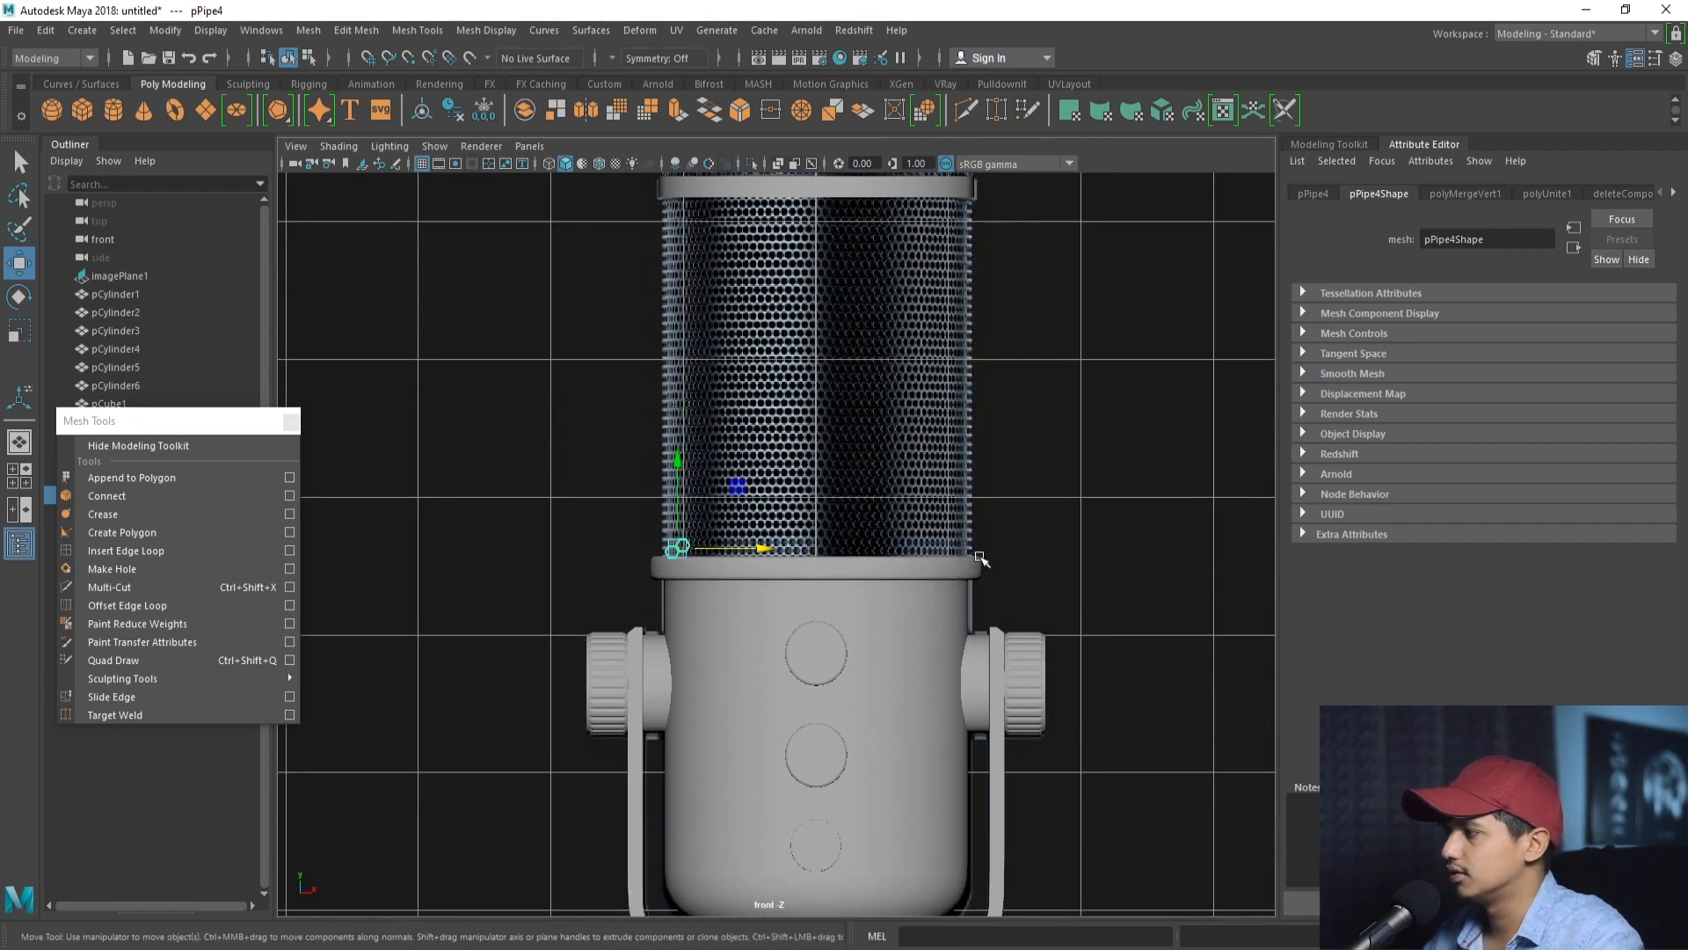
{"action": "middle_click_drag", "start_coordinate": [961, 556], "coordinate": [892, 574], "text": "alt"}
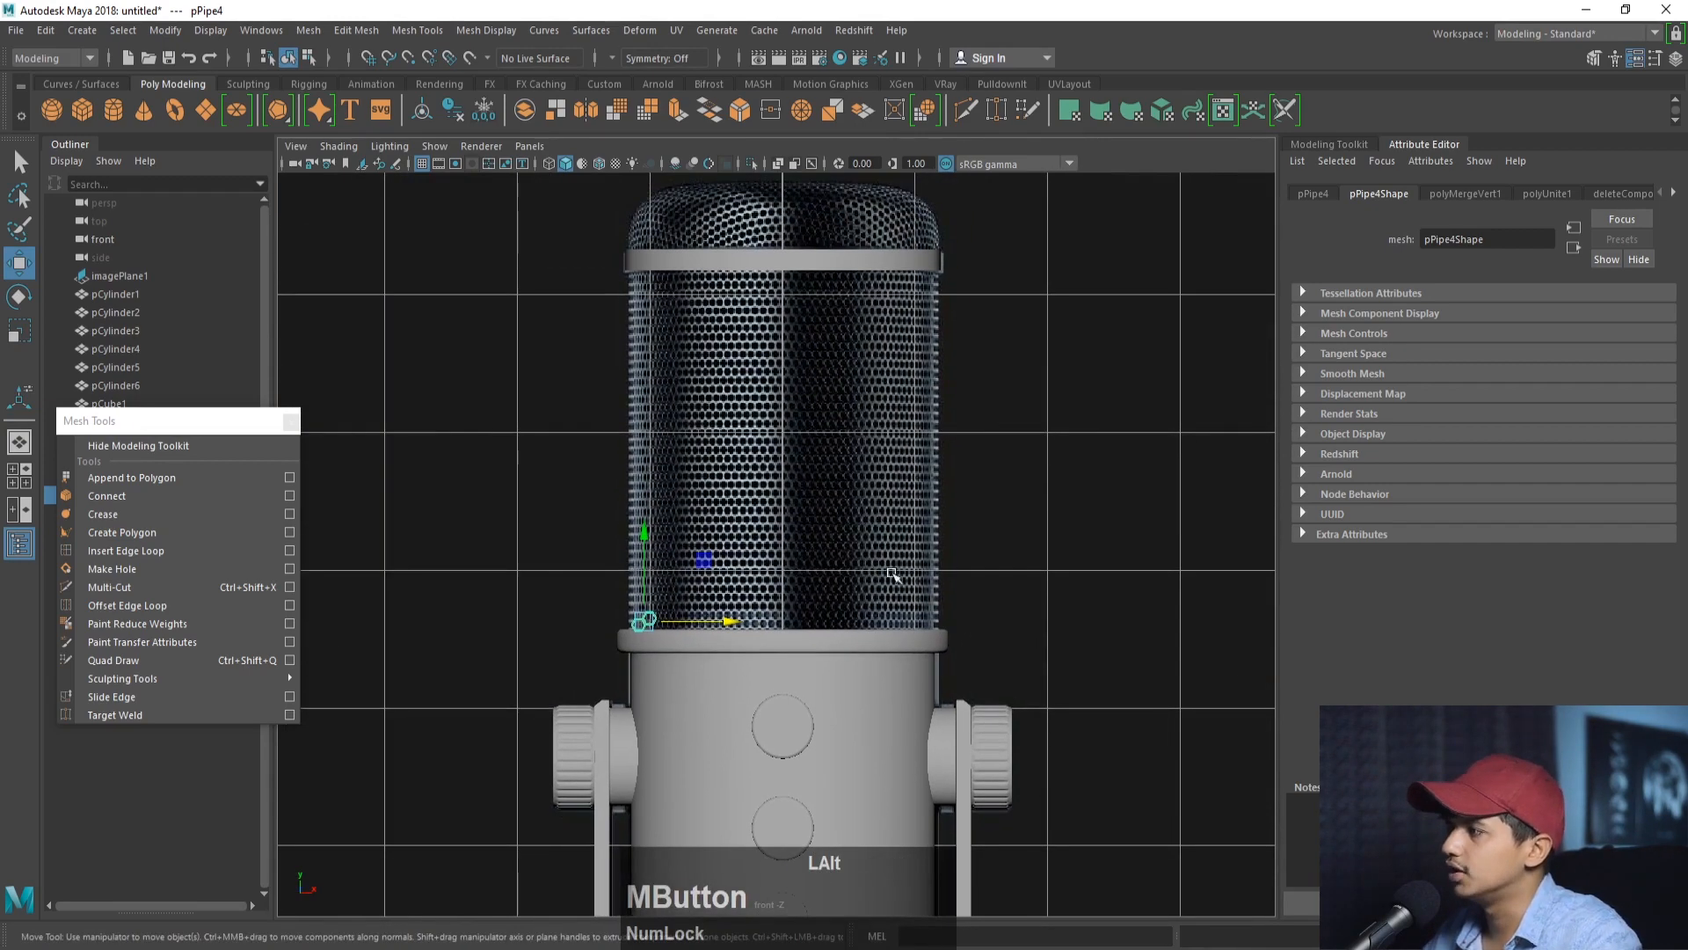
{"action": "right_click_drag", "start_coordinate": [984, 422], "coordinate": [923, 456], "text": "alt"}
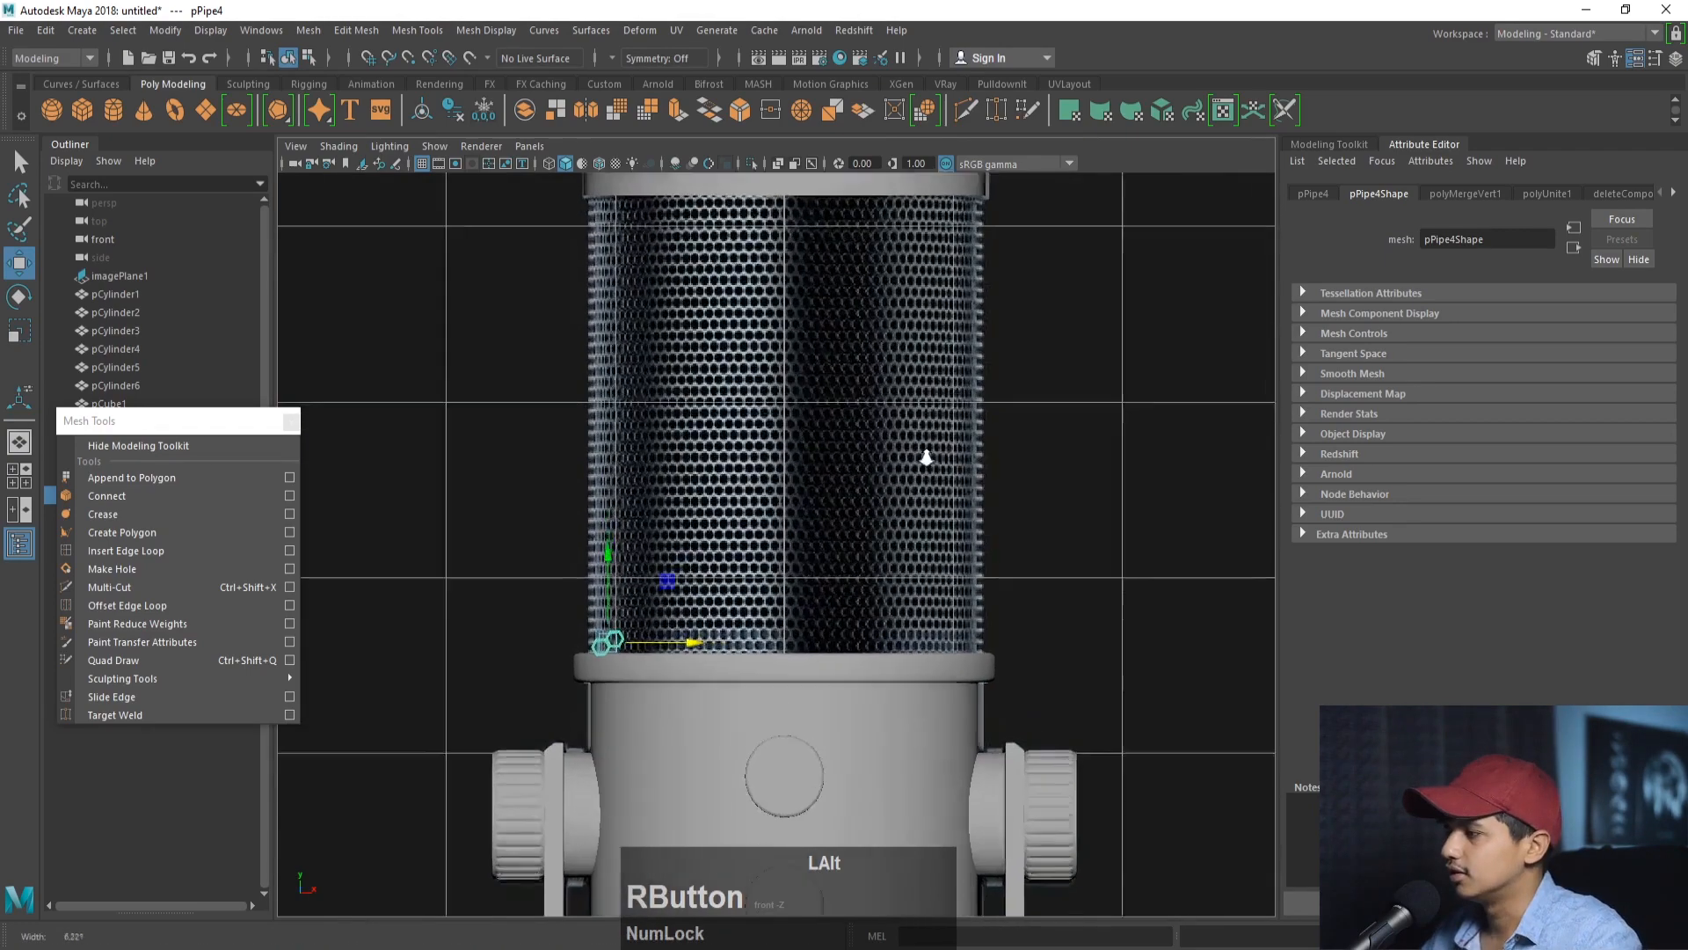
{"action": "middle_click_drag", "start_coordinate": [923, 457], "coordinate": [1006, 357], "text": "alt"}
{"action": "right_click_drag", "start_coordinate": [1006, 358], "coordinate": [967, 510], "text": "alt"}
{"action": "middle_click_drag", "start_coordinate": [967, 510], "coordinate": [1009, 483], "text": "alt"}
{"action": "key", "text": "r"}
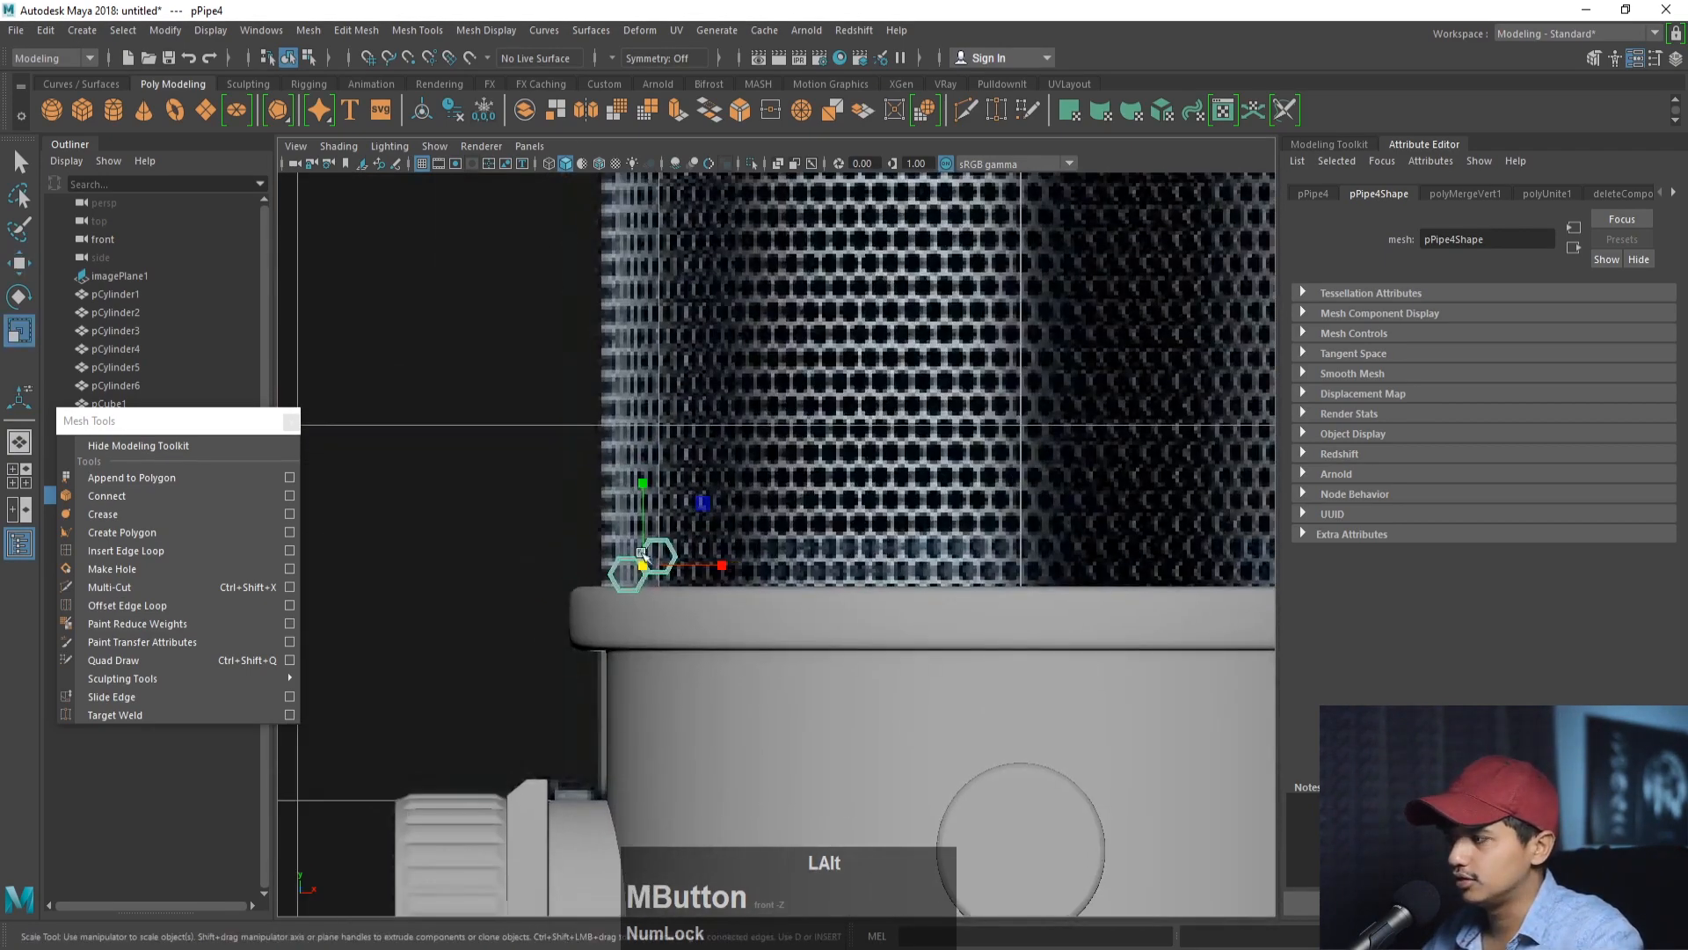
{"action": "left_click_drag", "start_coordinate": [649, 562], "coordinate": [637, 563]}
- Move the hexagon pair to the lower-left corner of the reference grille, resting just above the body's rim
{"action": "right_click_drag", "start_coordinate": [640, 563], "coordinate": [869, 604], "text": "alt"}
{"action": "middle_click_drag", "start_coordinate": [869, 604], "coordinate": [1070, 613], "text": "alt"}
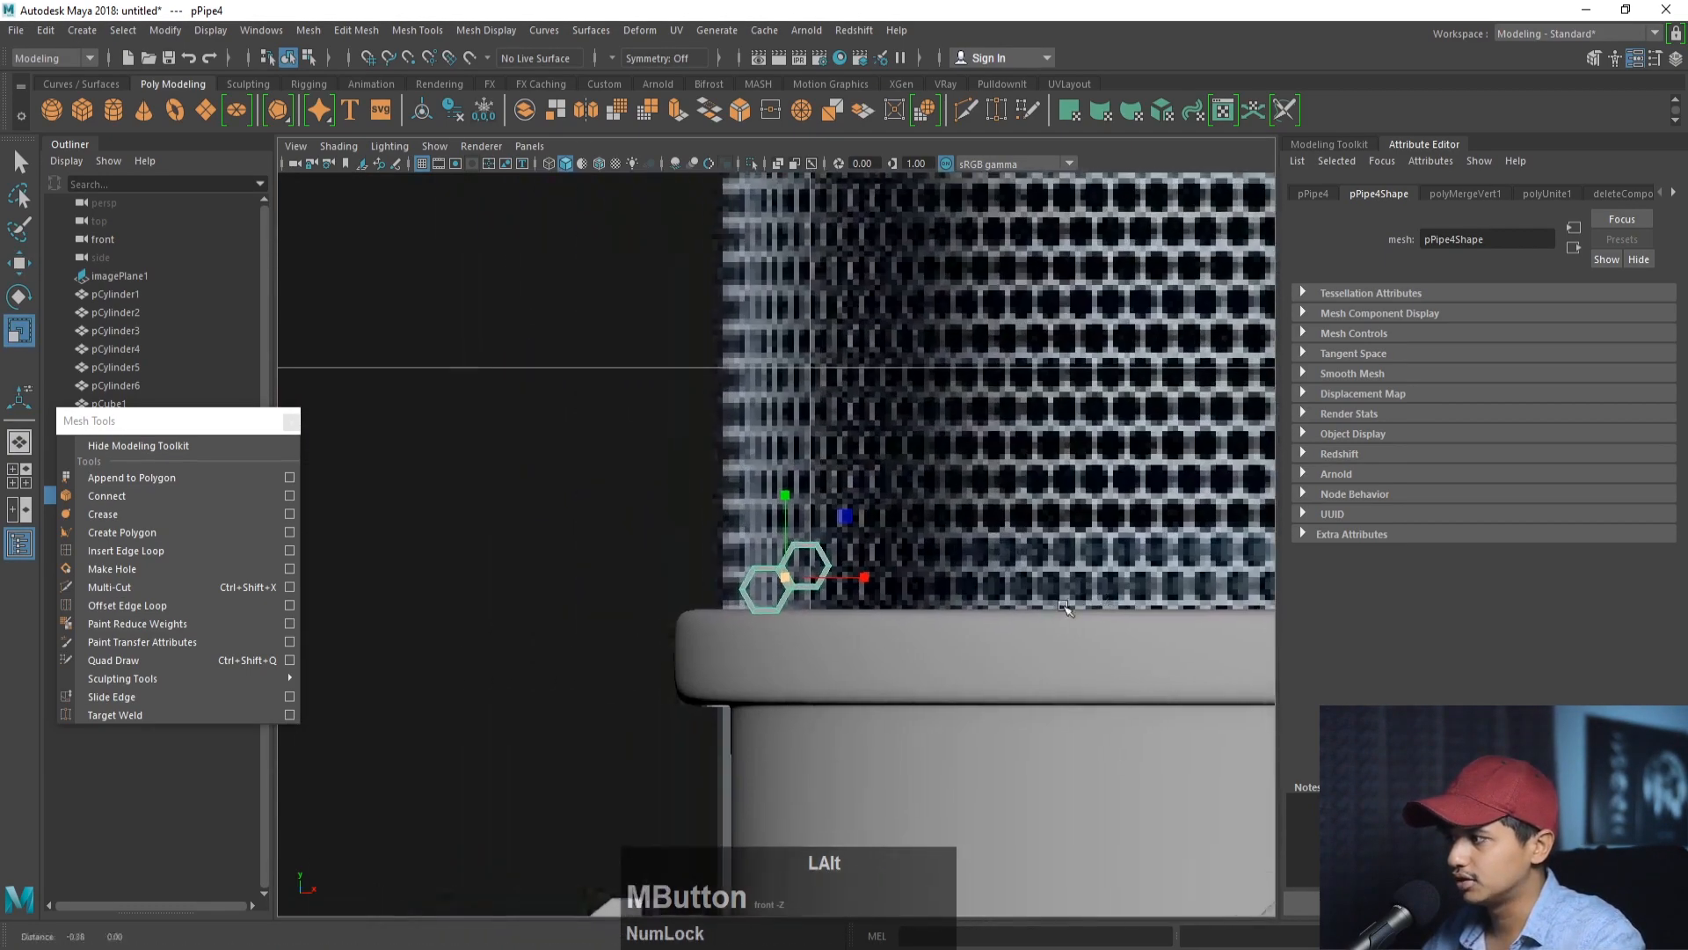
{"action": "right_click_drag", "start_coordinate": [1070, 614], "coordinate": [1126, 649], "text": "alt"}
{"action": "middle_click_drag", "start_coordinate": [1126, 649], "coordinate": [1011, 648], "text": "alt"}
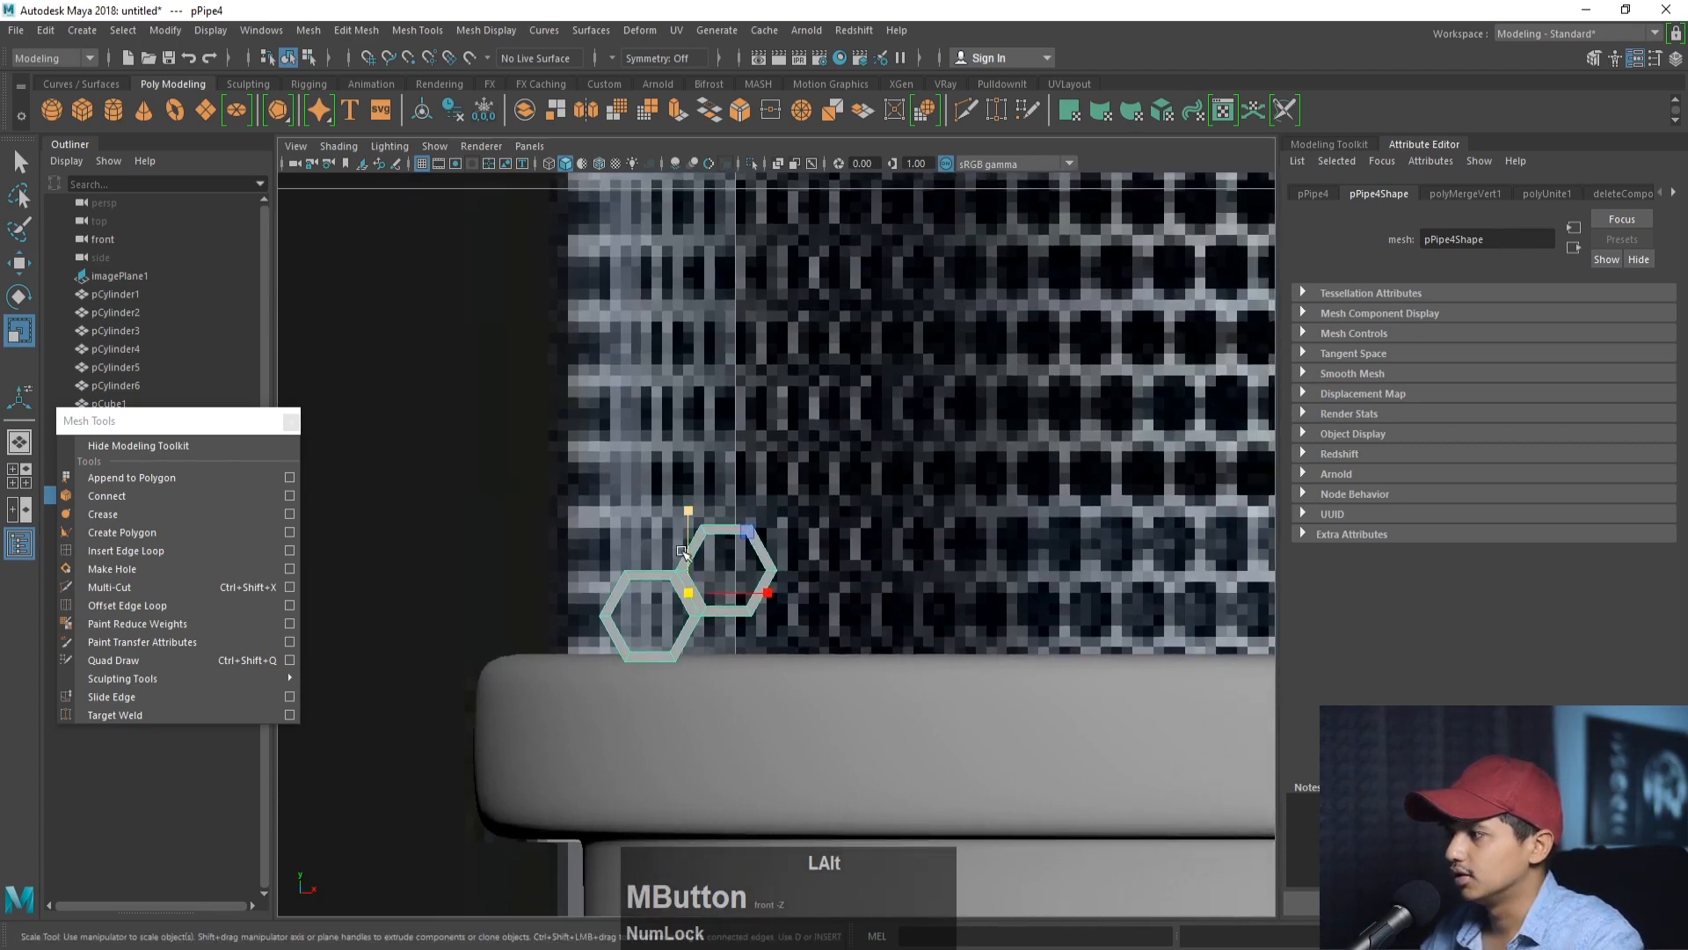
{"action": "key", "text": "w"}
{"action": "left_click_drag", "start_coordinate": [689, 506], "coordinate": [690, 496]}
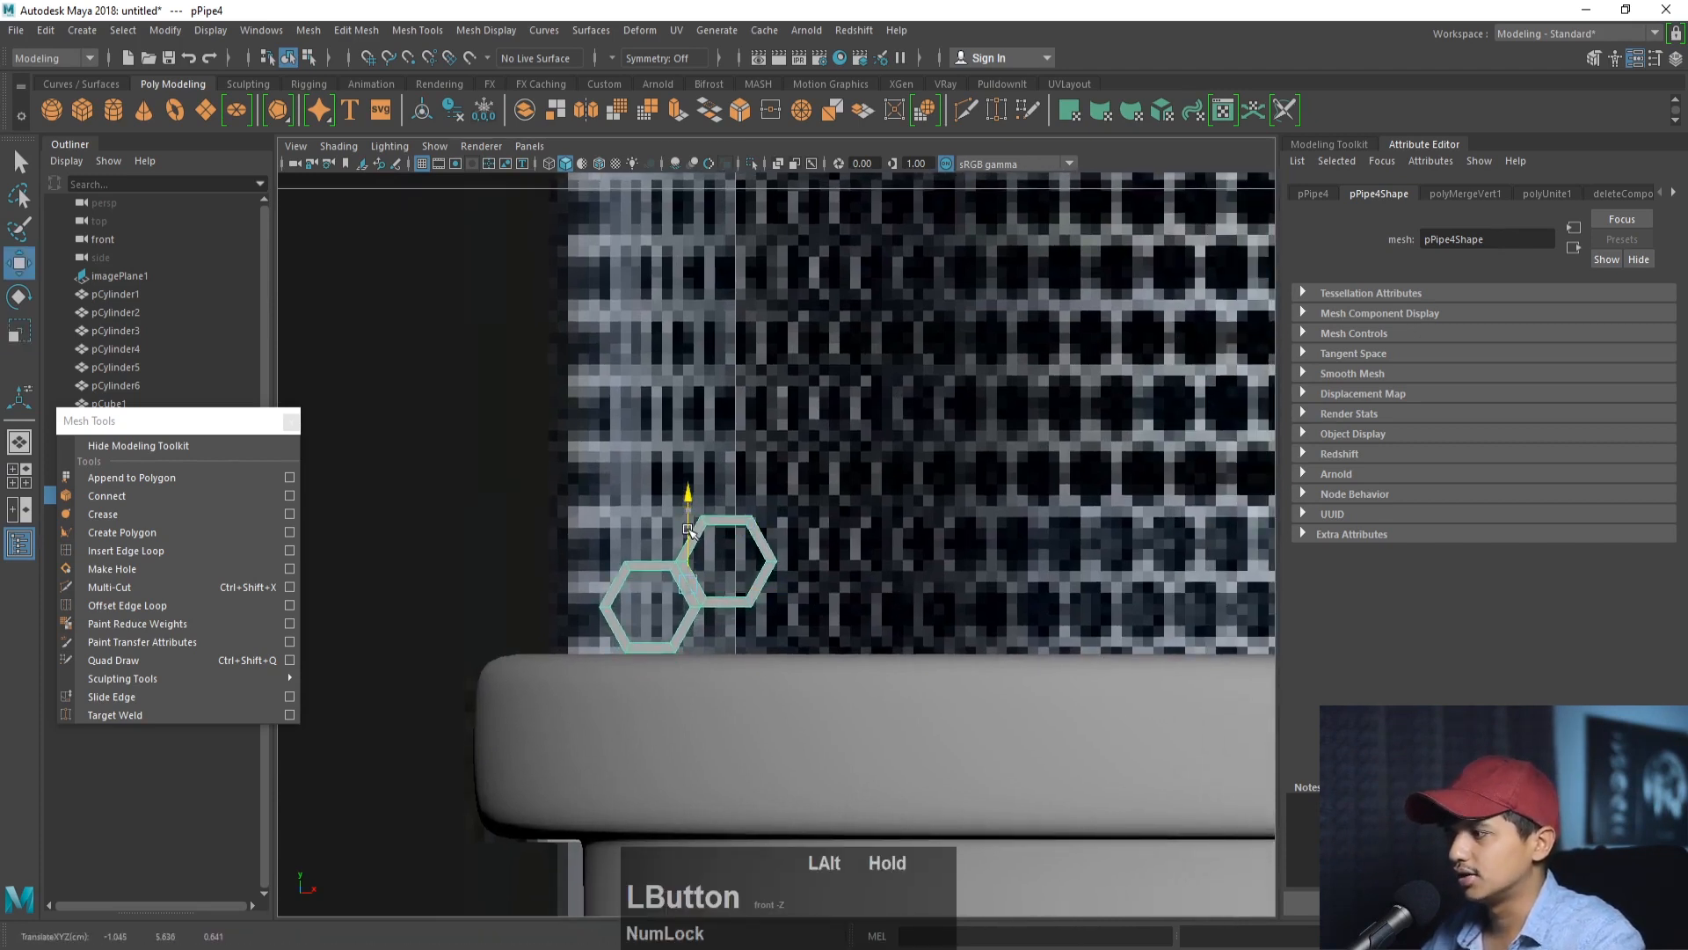
{"action": "left_click_drag", "start_coordinate": [763, 585], "coordinate": [725, 586]}
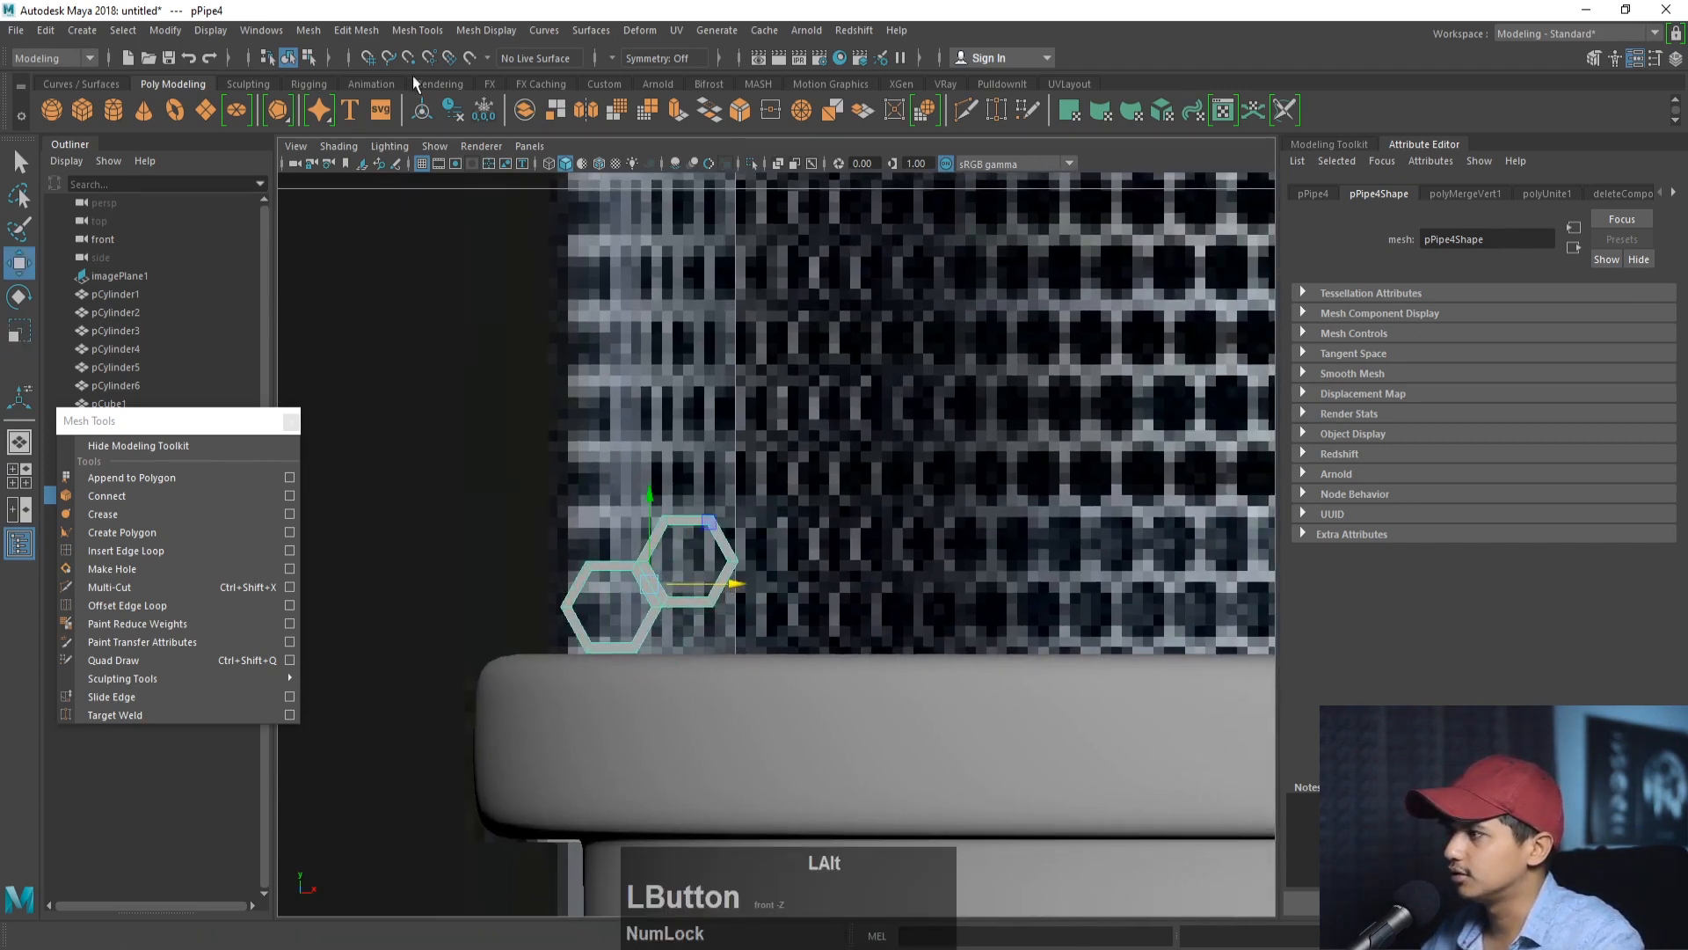
- Freeze the hexagon pair's transformations, delete its history, and place a duplicate about 0.148 units along X
{"action": "left_click", "coordinate": [483, 110]}
{"action": "left_click", "coordinate": [453, 107]}
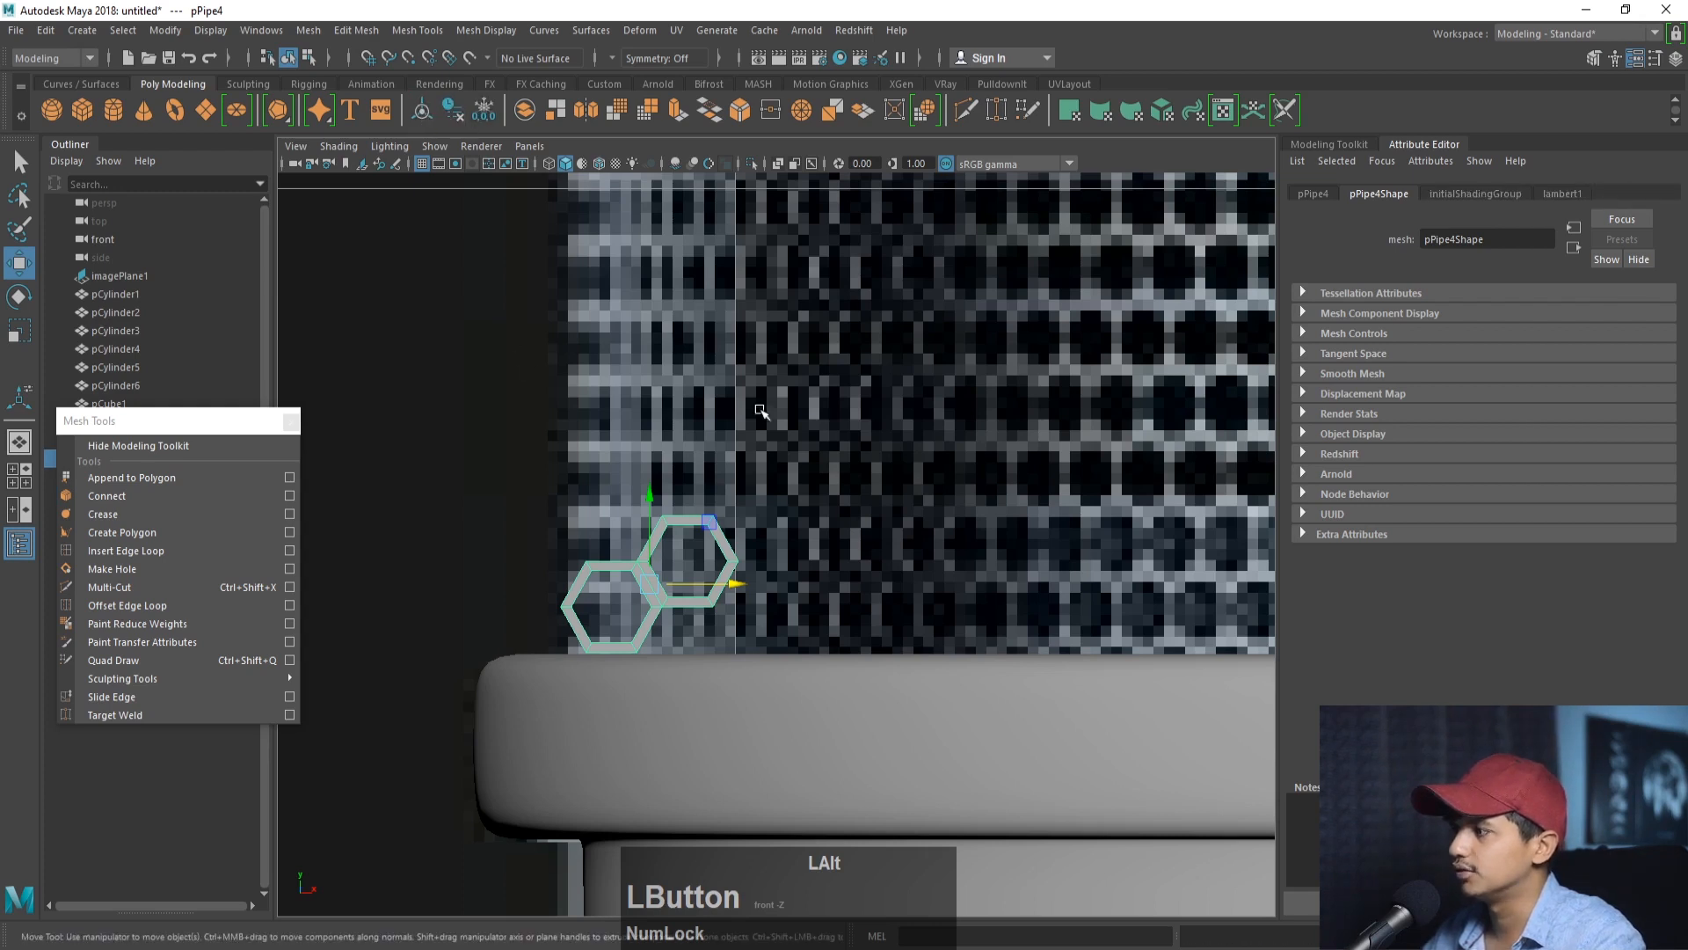
{"action": "key", "text": "ctrl+d"}
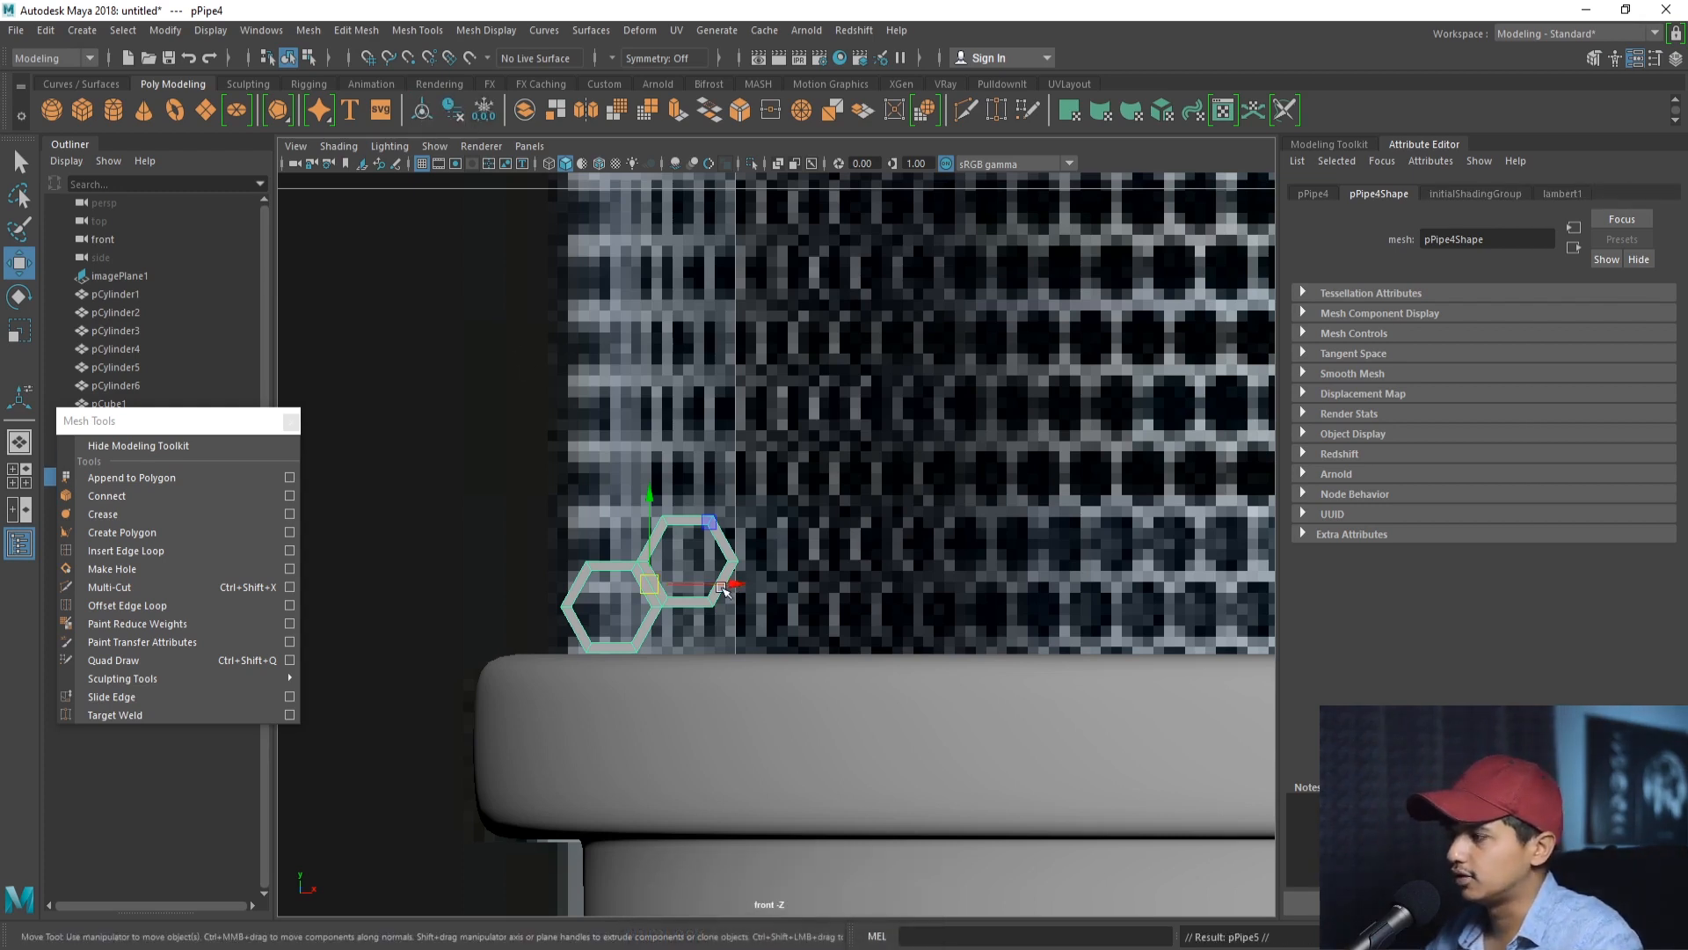
{"action": "left_click_drag", "start_coordinate": [723, 587], "coordinate": [876, 584]}
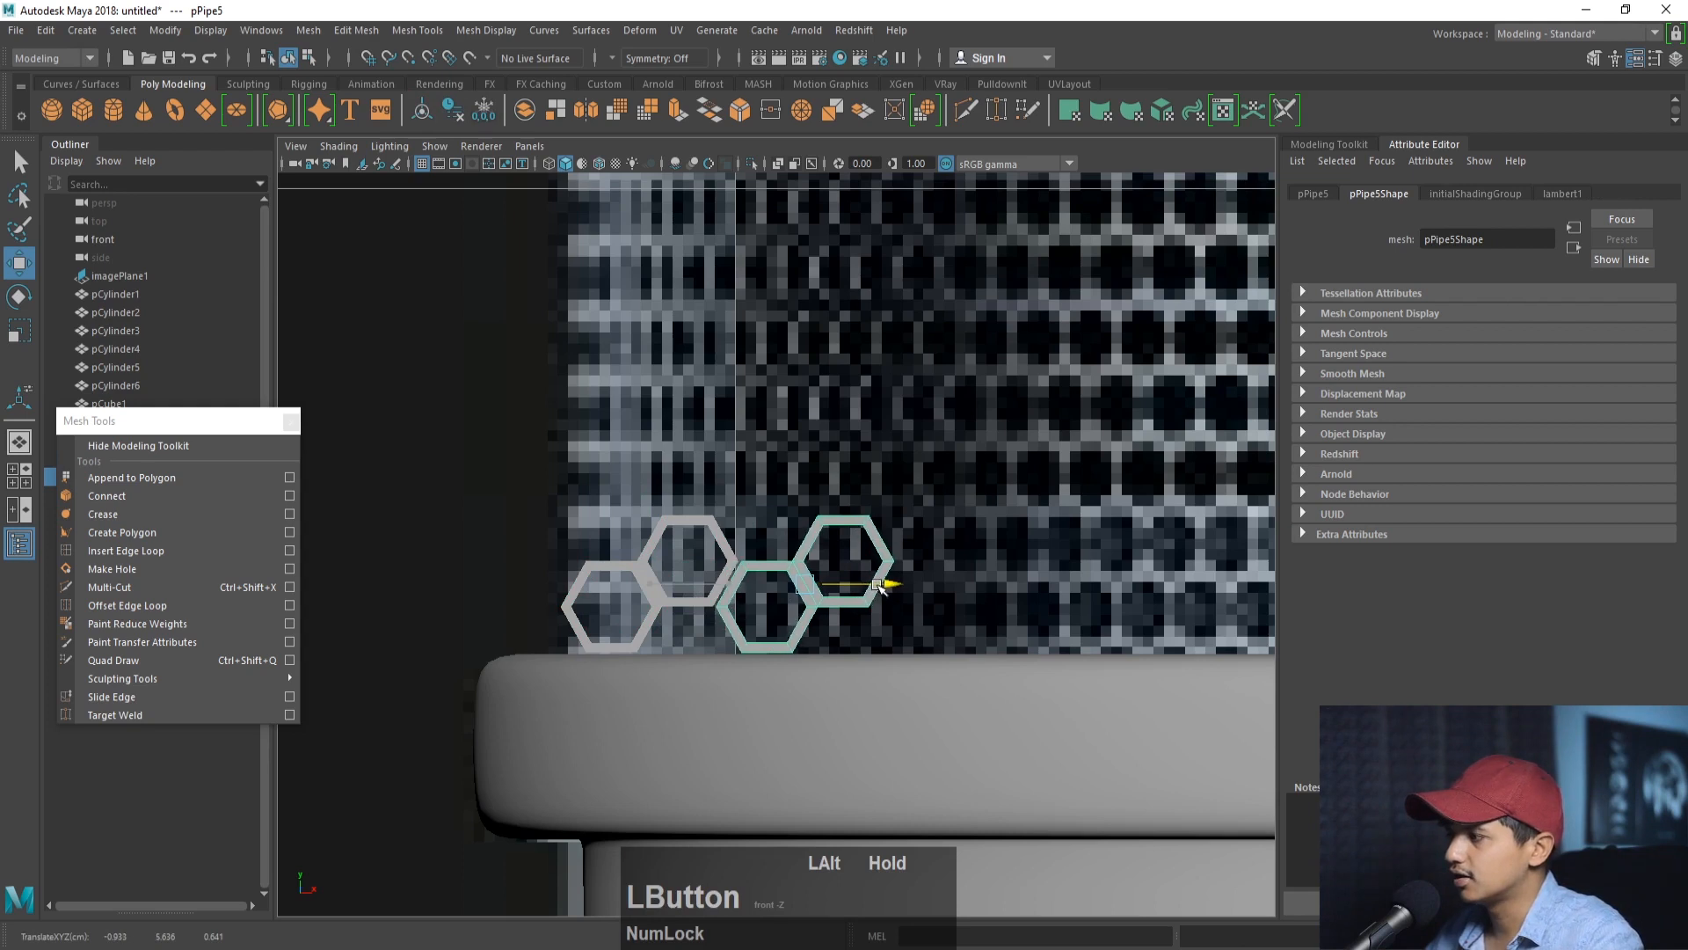
{"action": "left_click", "coordinate": [1319, 194]}
- Snap the duplicated pair's pivot to its upper-left corner and align the pair edge to edge with the first pair
{"action": "right_click_drag", "start_coordinate": [730, 536], "coordinate": [1055, 638], "text": "alt"}
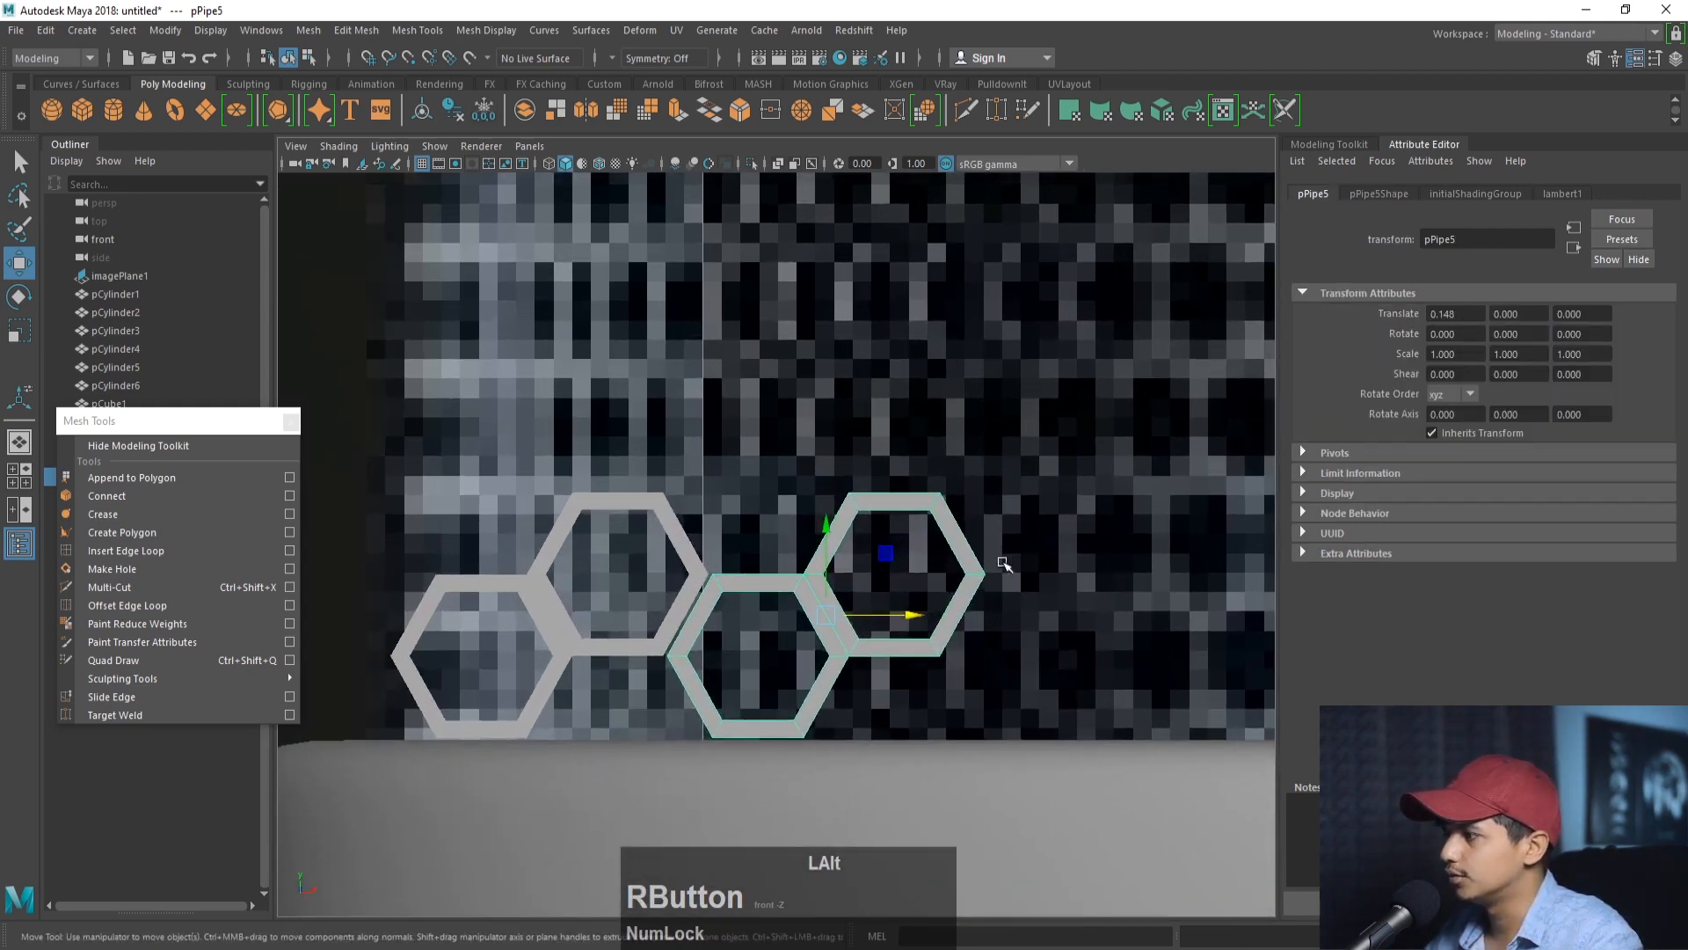
{"action": "mouse_move", "coordinate": [651, 617]}
{"action": "right_mouse_down", "text": "alt"}
{"action": "mouse_move", "coordinate": [621, 557]}
{"action": "mouse_move", "coordinate": [661, 601]}
{"action": "right_mouse_up", "text": "alt"}
{"action": "middle_click_drag", "start_coordinate": [746, 556], "coordinate": [799, 542], "text": "alt"}
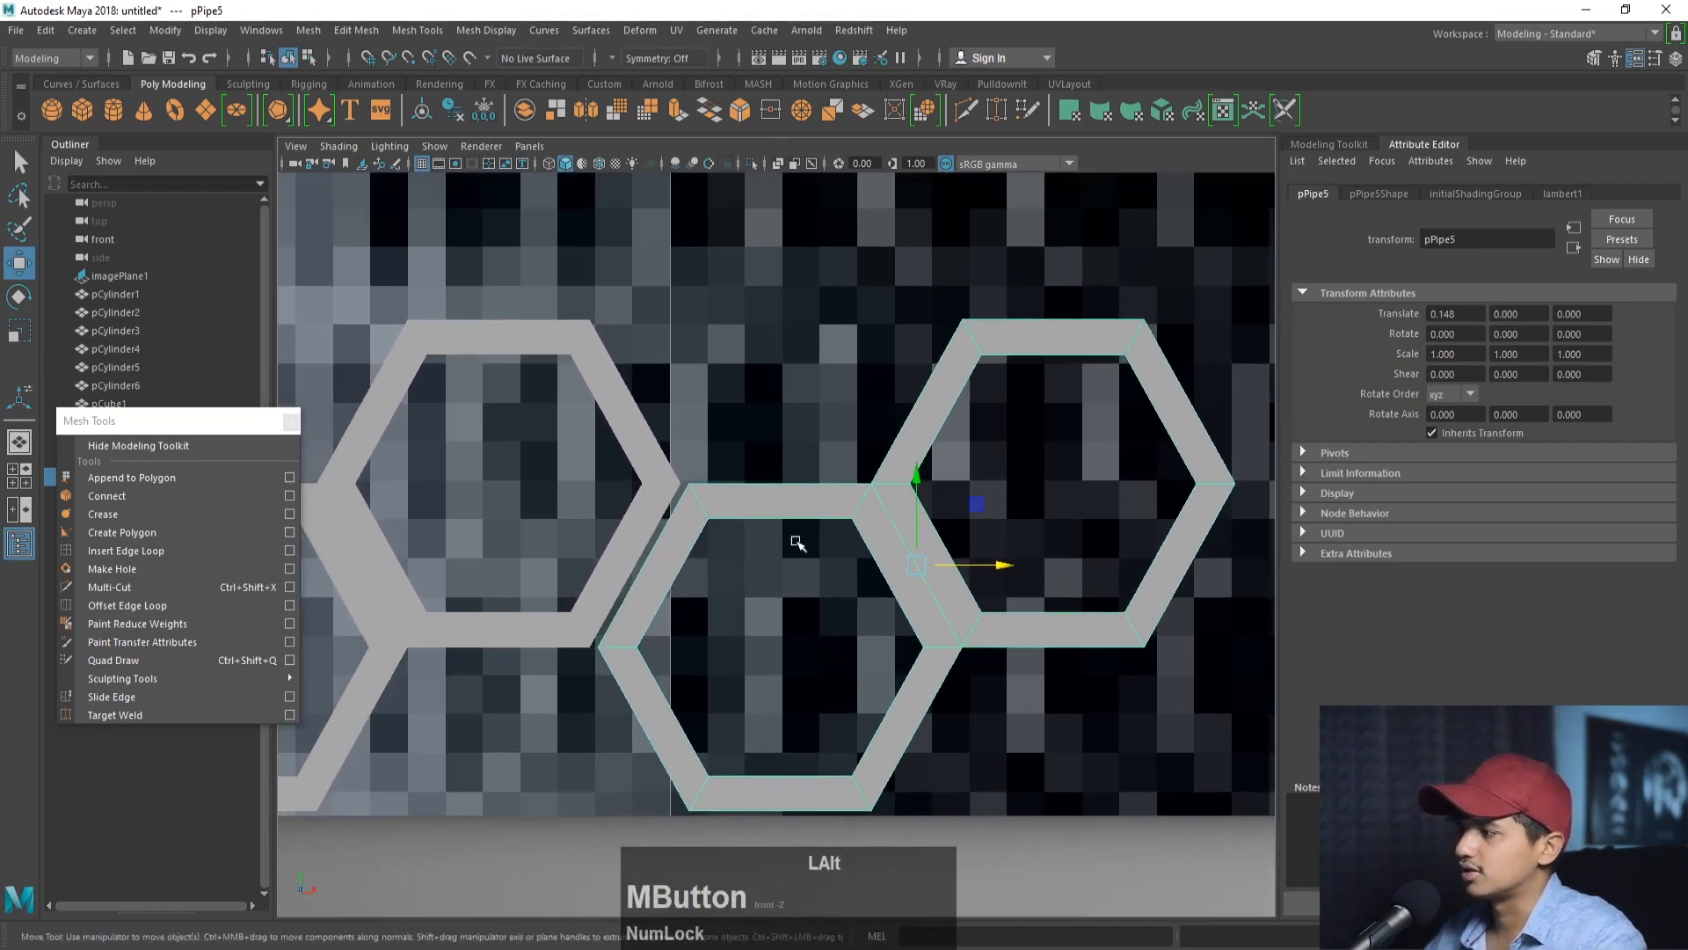
{"action": "right_click_drag", "start_coordinate": [799, 542], "coordinate": [1117, 608], "text": "alt"}
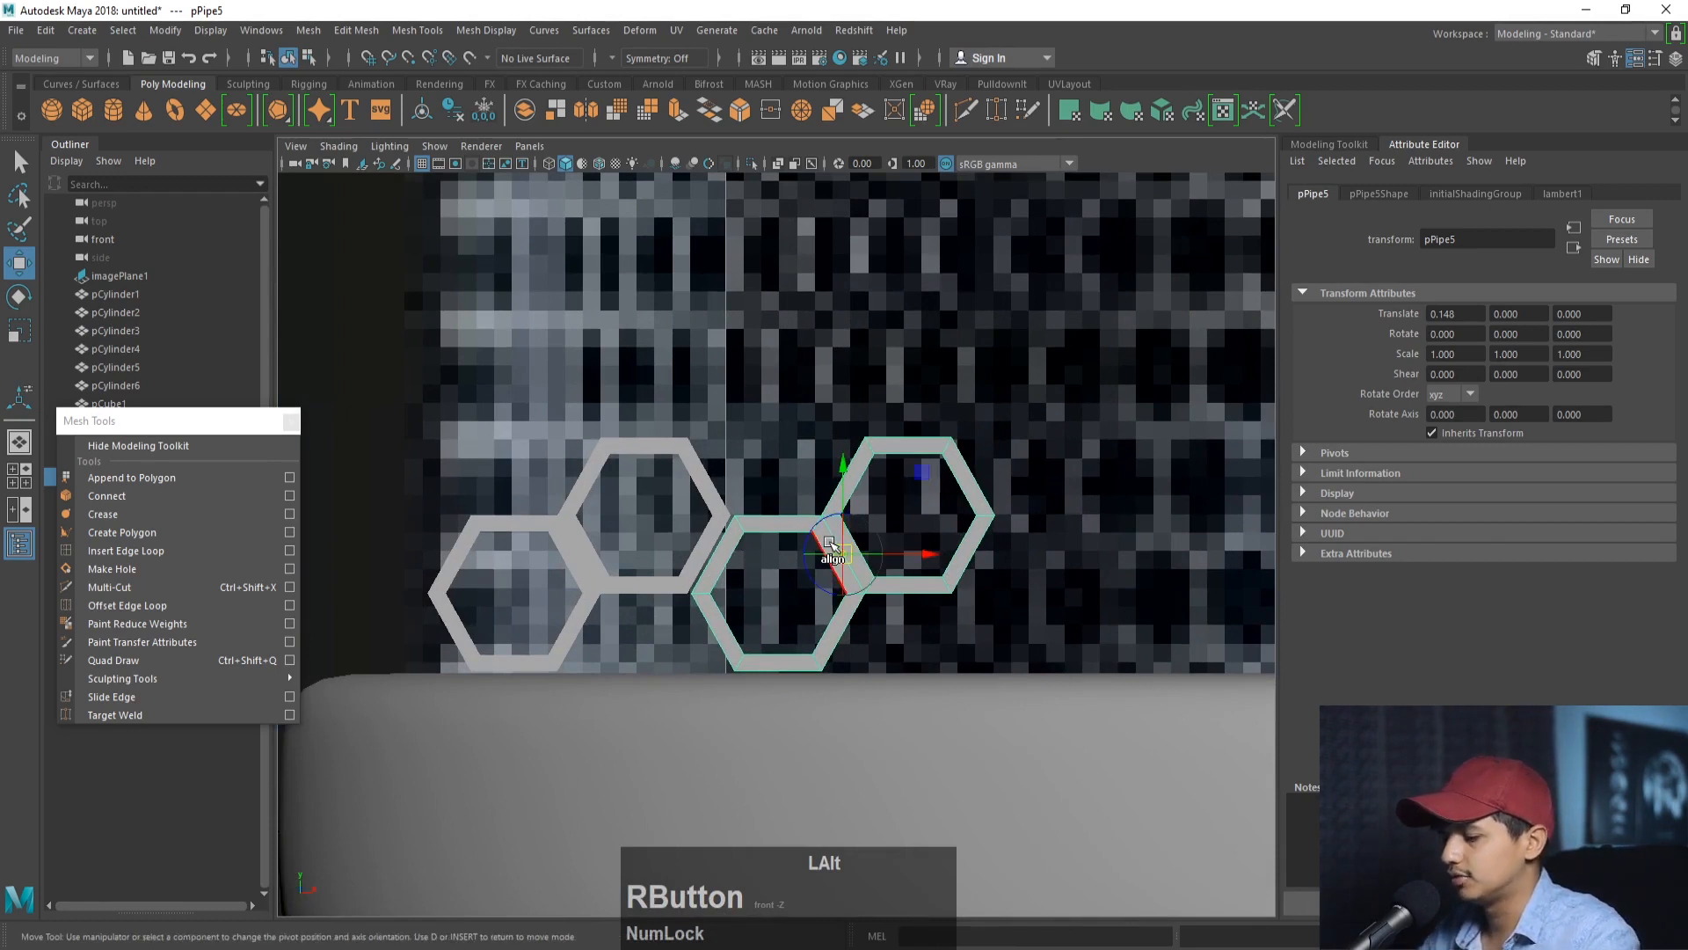
{"action": "key", "text": "d"}
{"action": "key", "text": "v"}
{"action": "left_click_drag", "start_coordinate": [917, 552], "coordinate": [756, 510]}
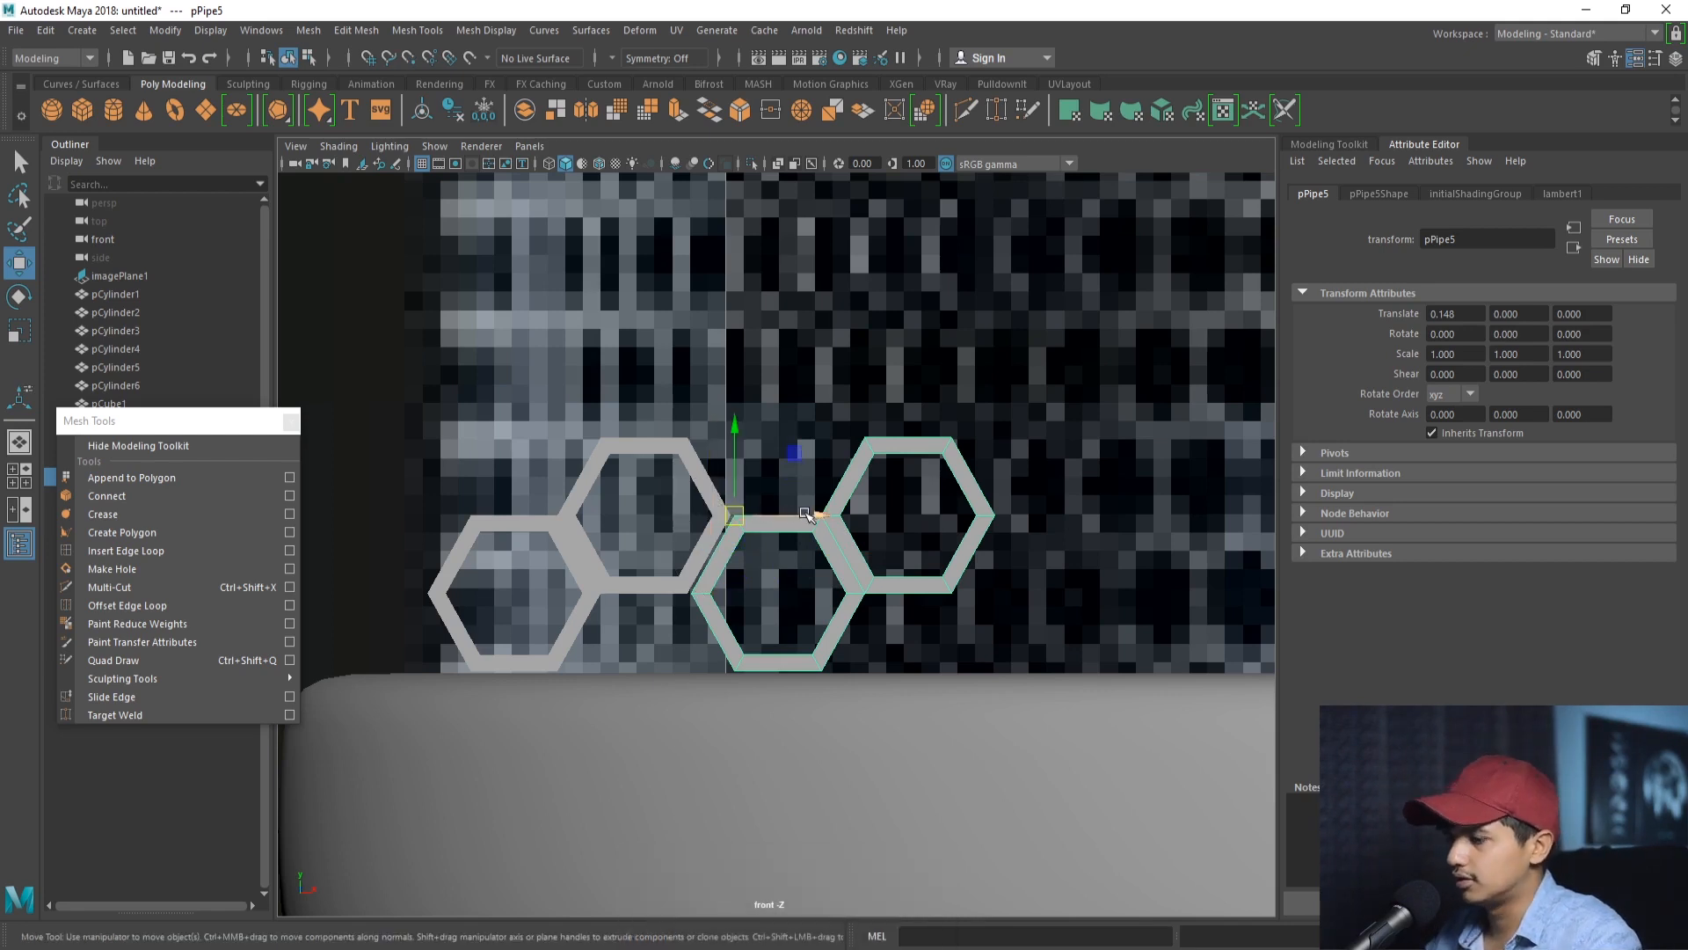
{"action": "key", "text": "v"}
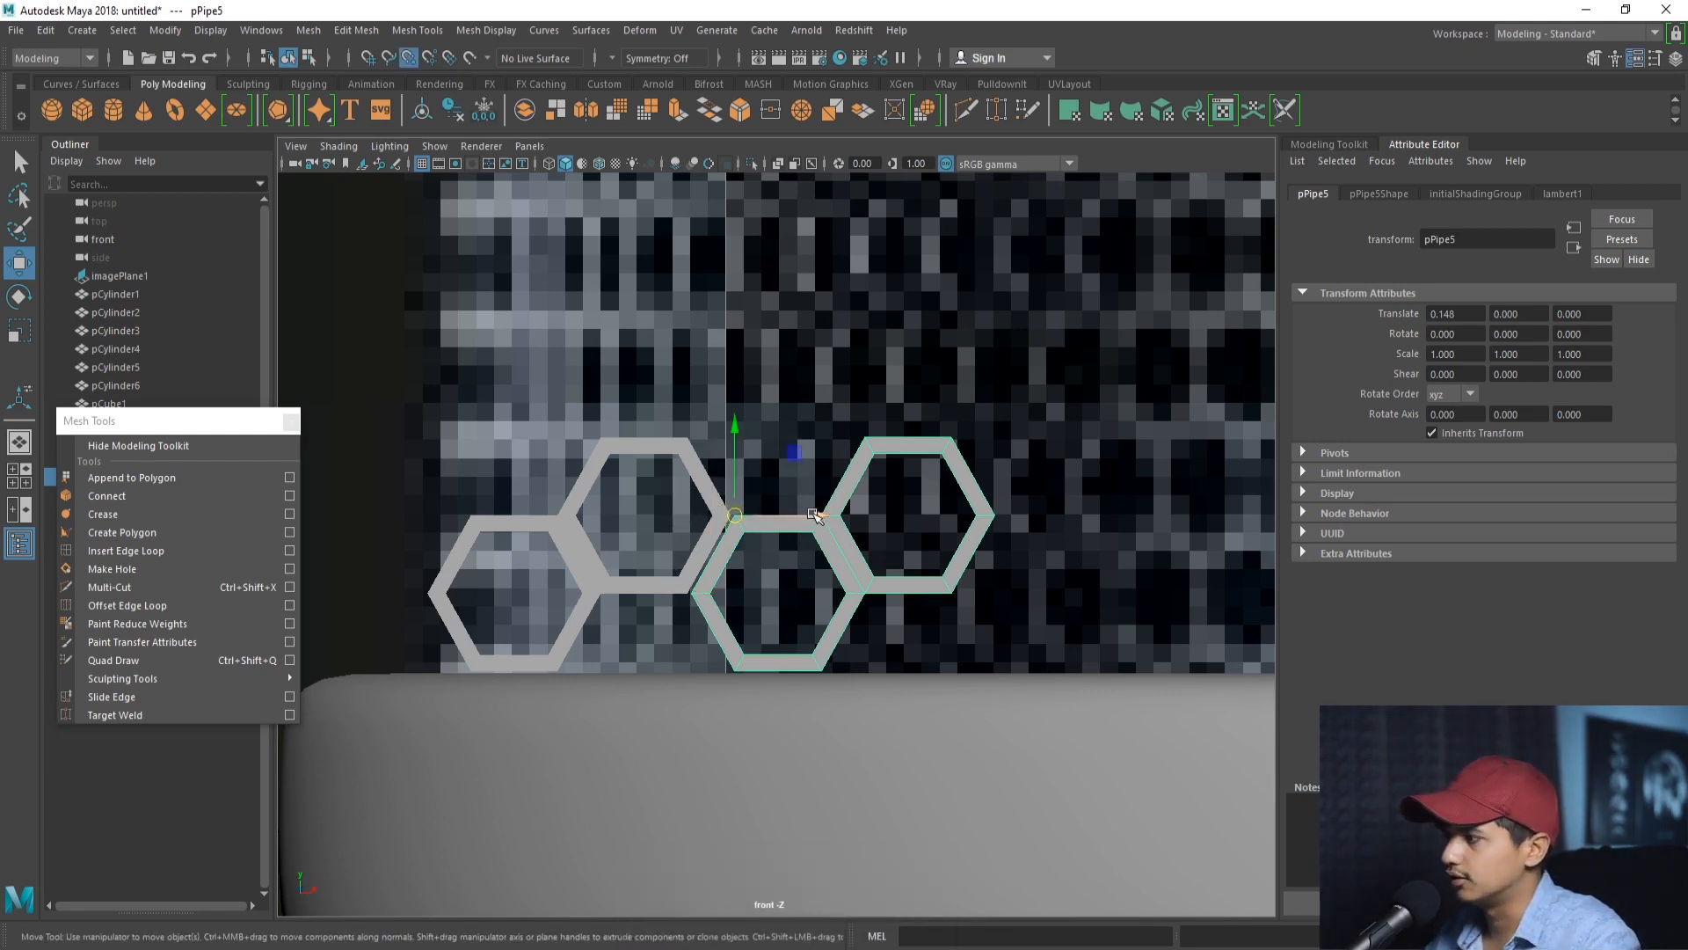
{"action": "left_click_drag", "start_coordinate": [835, 519], "coordinate": [708, 554]}
- Reset the Duplicate Special options and set the X translation to 0.146 for copying the second hexagon pair
{"action": "left_click", "coordinate": [1482, 314]}
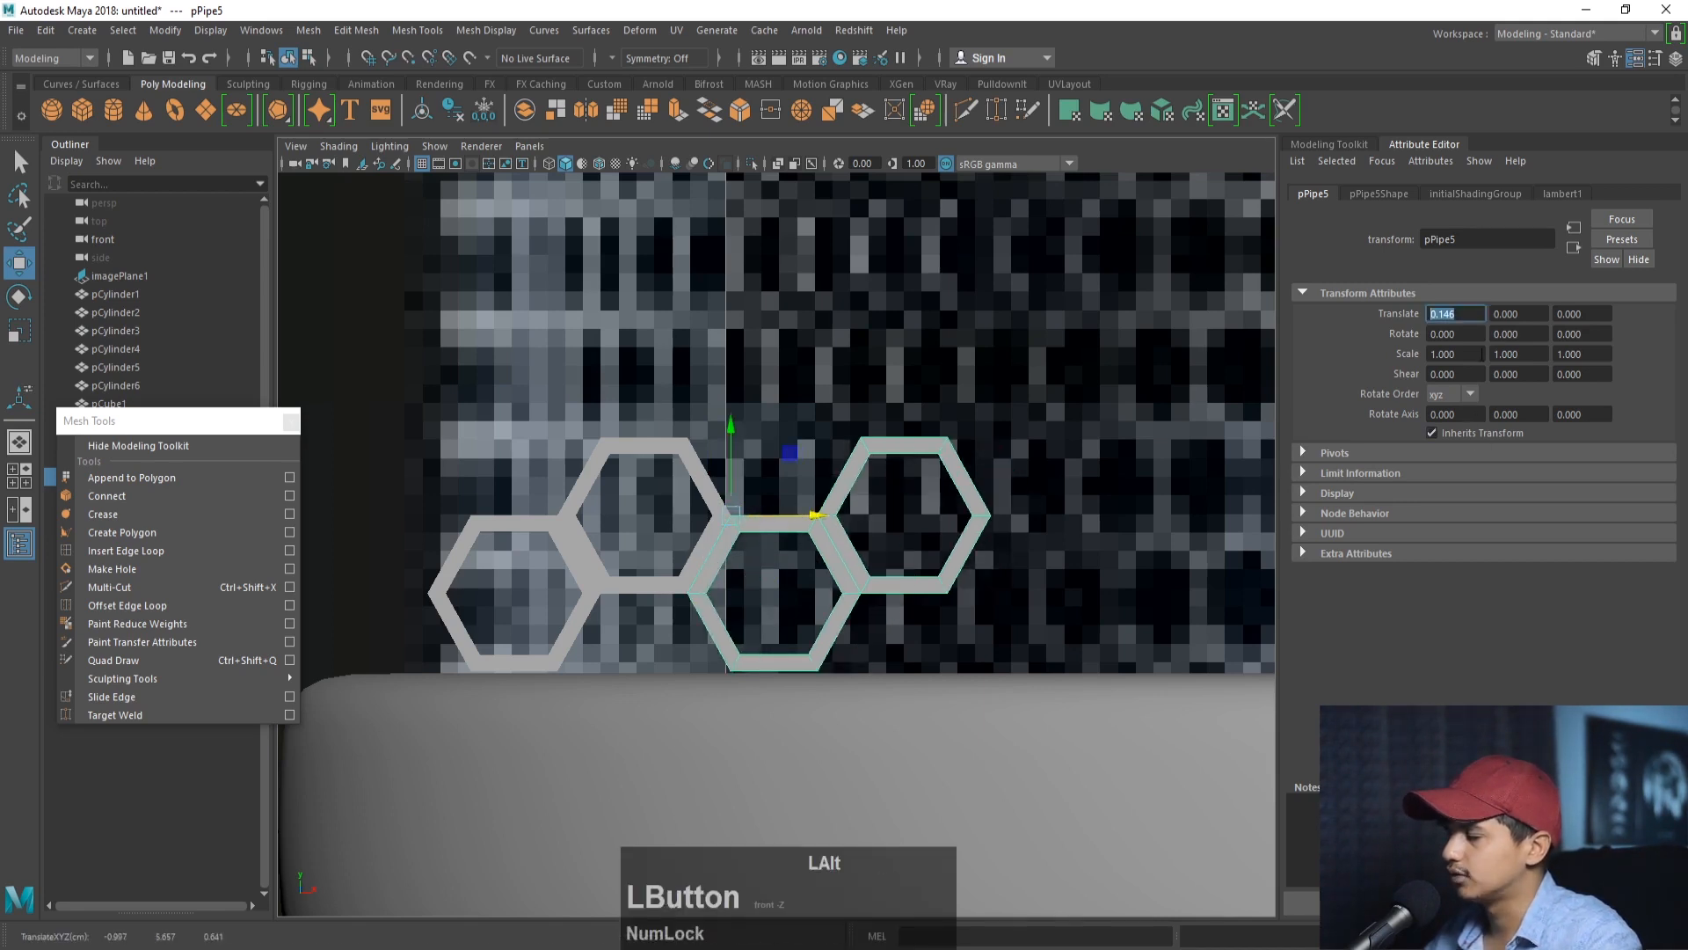
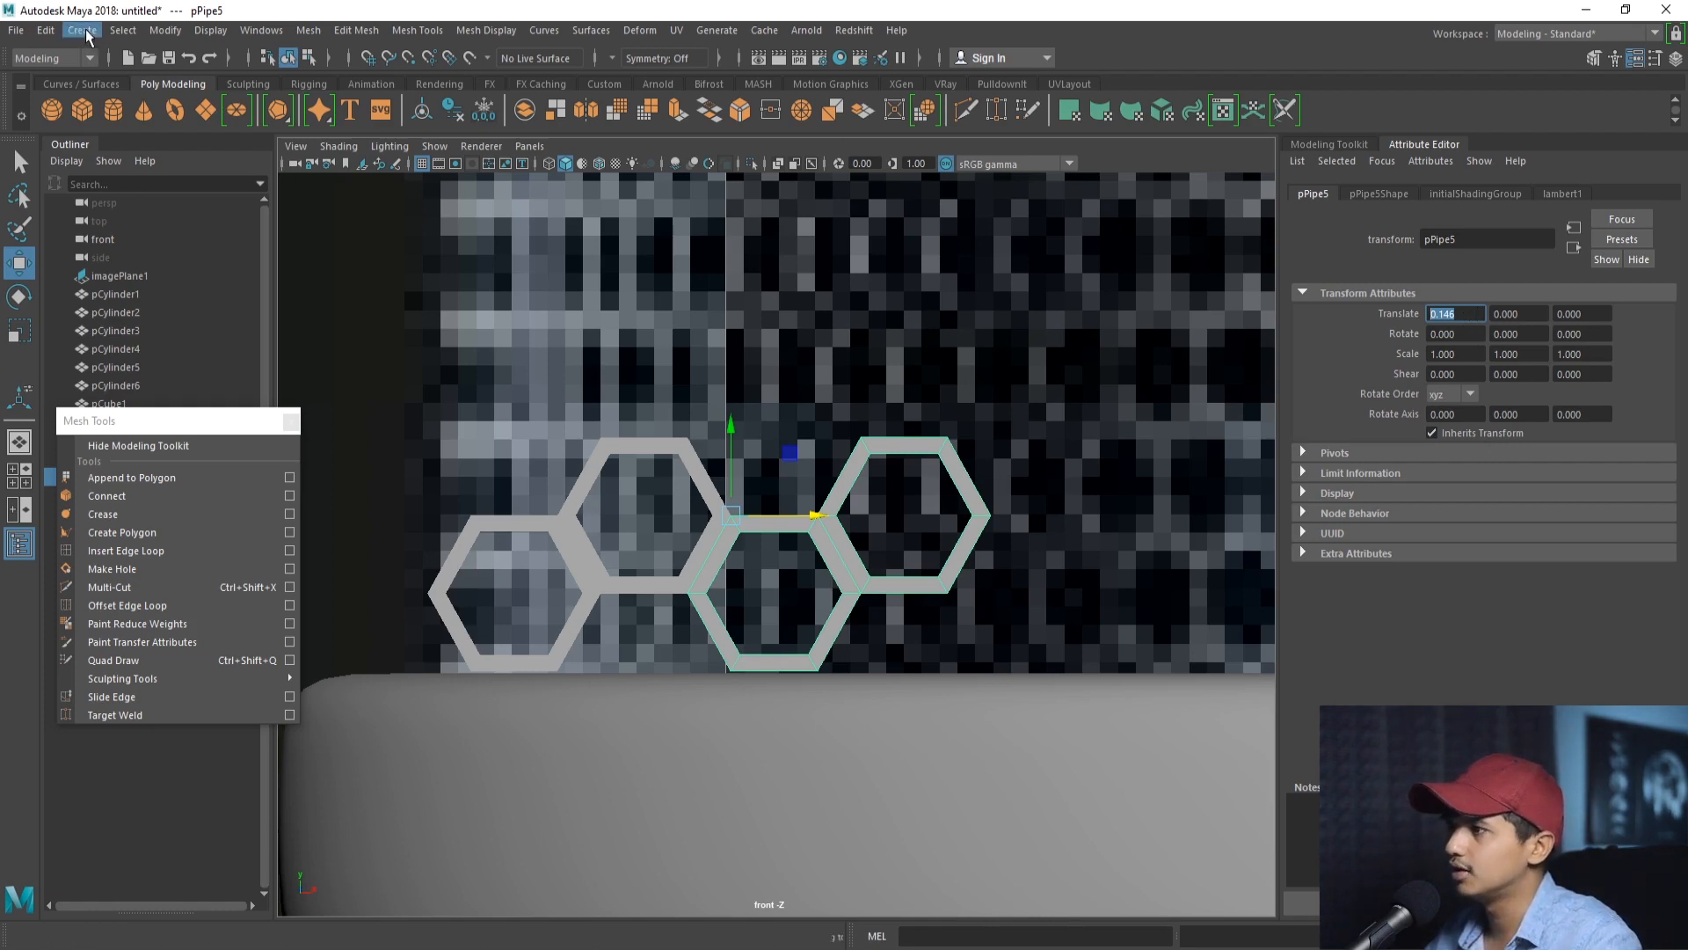
{"action": "left_click", "coordinate": [45, 30]}
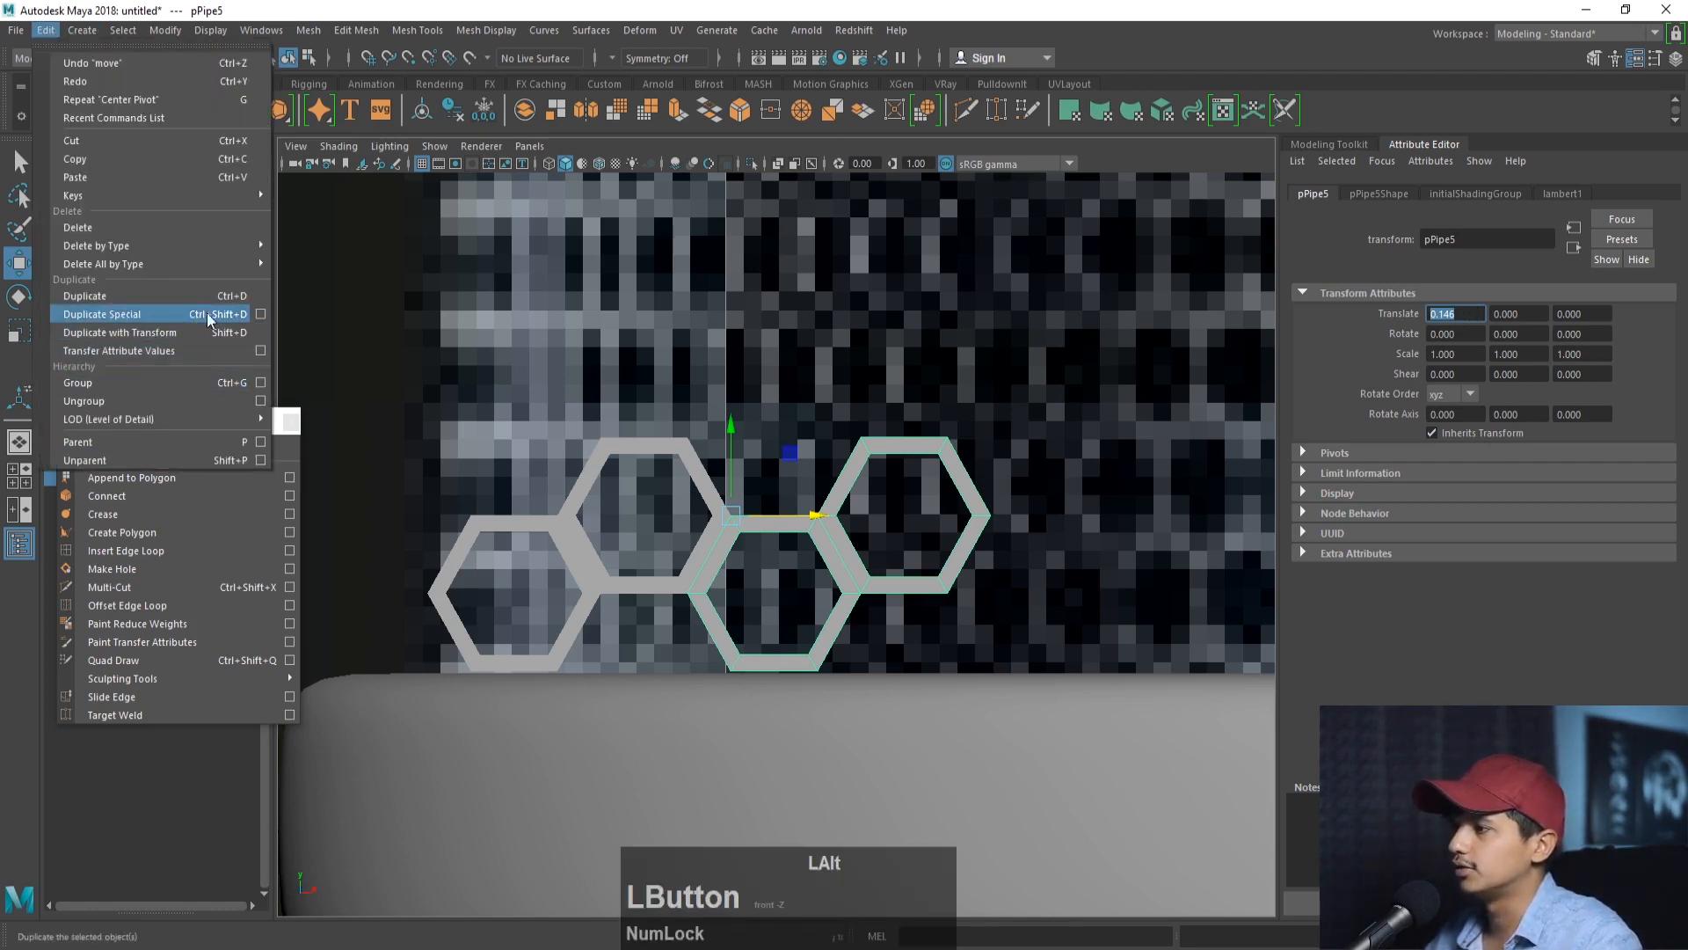
{"action": "left_click", "coordinate": [261, 314]}
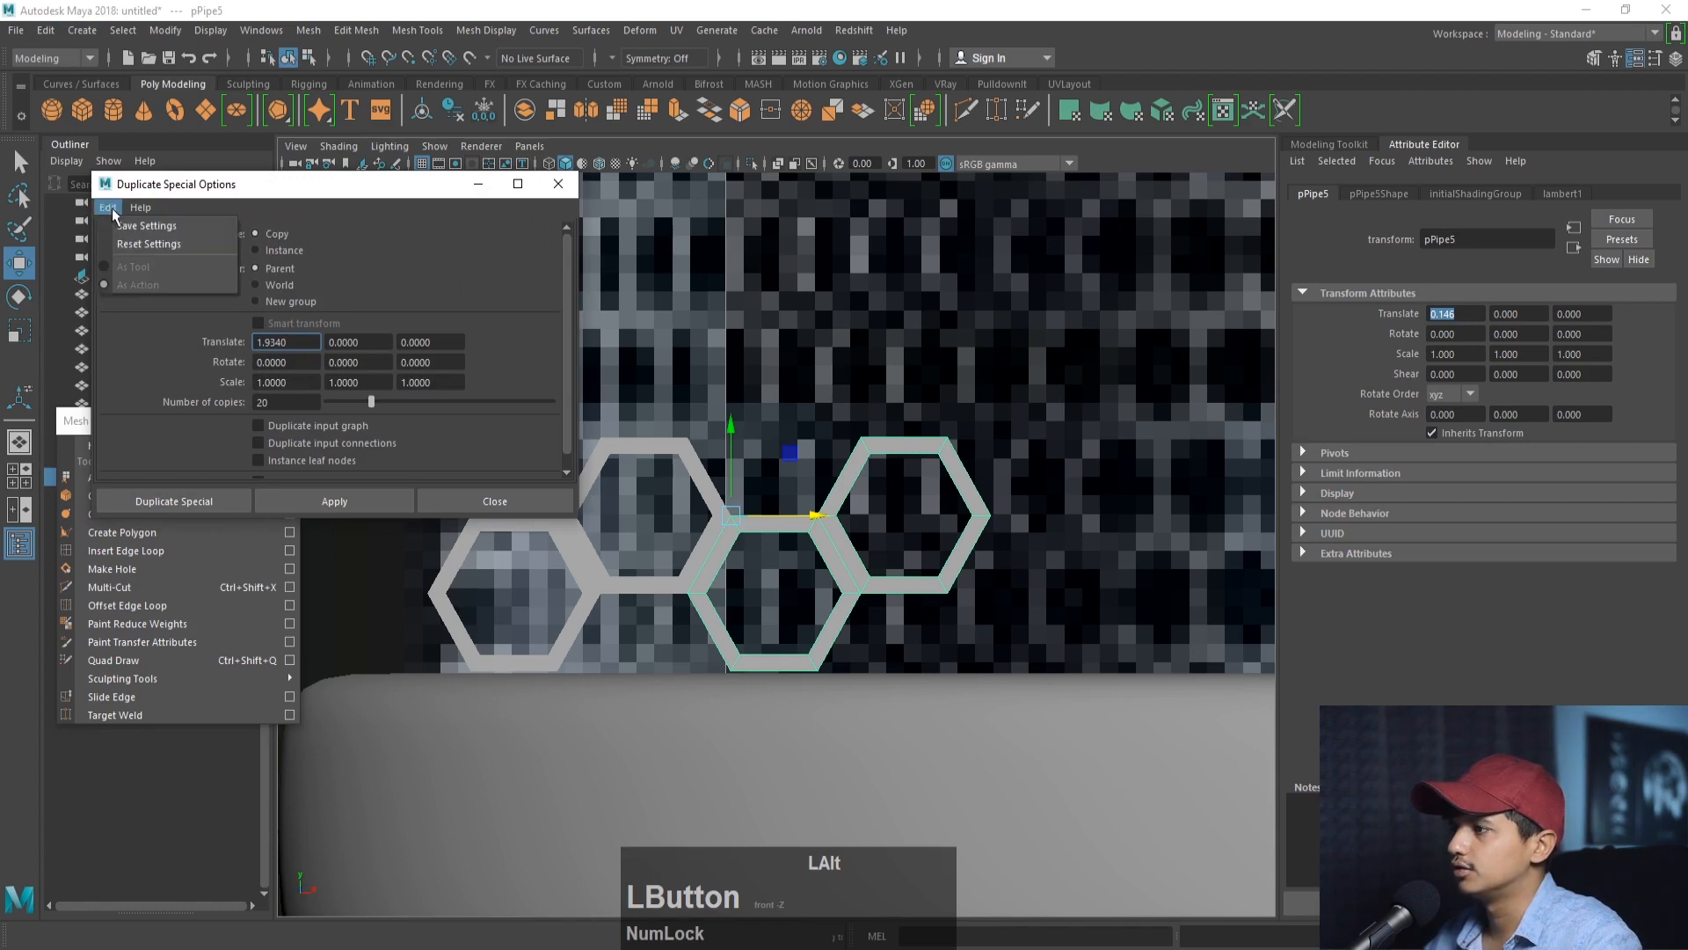
{"action": "left_click", "coordinate": [145, 244]}
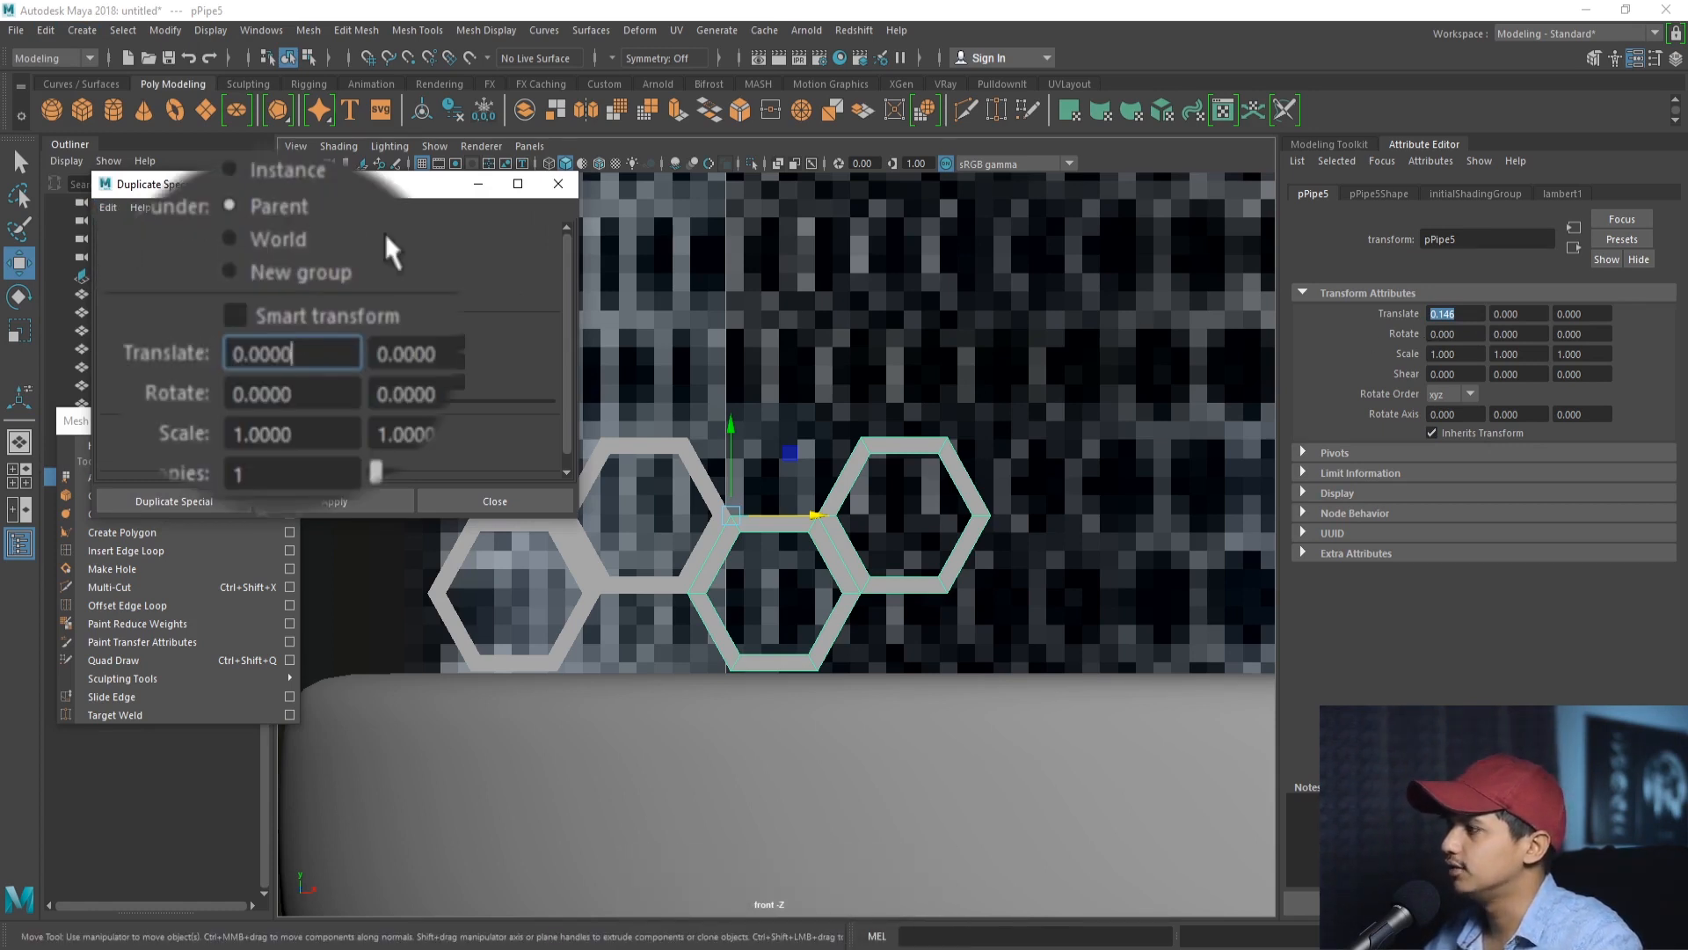
{"action": "double_click", "coordinate": [323, 354]}
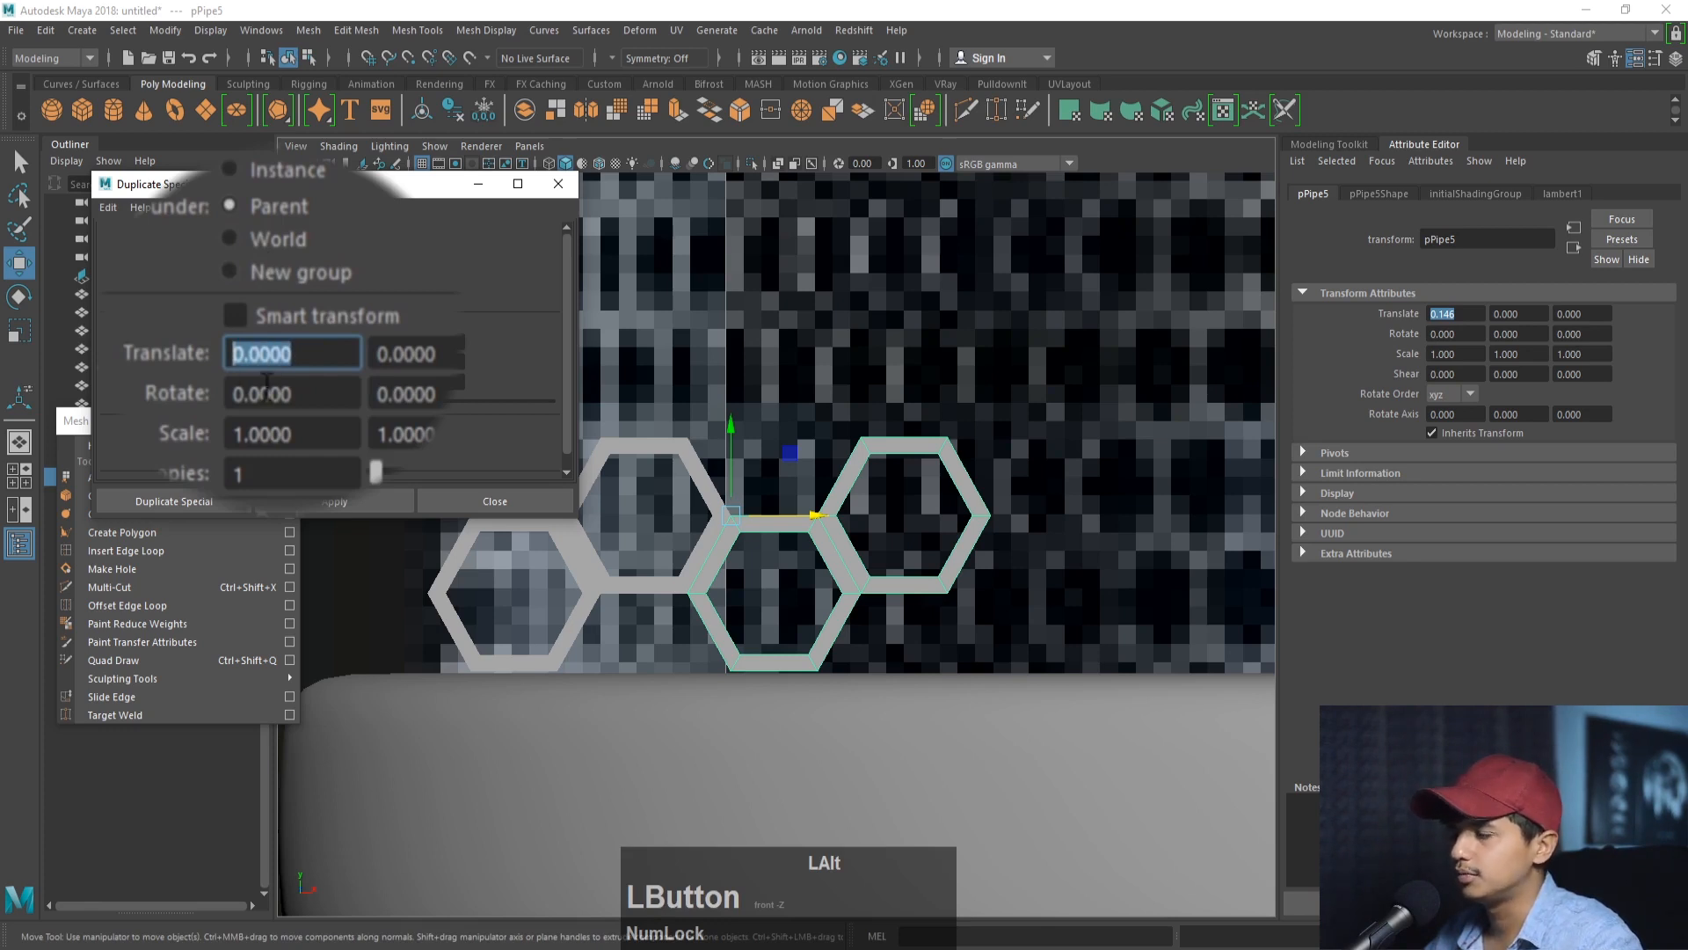
{"action": "type", "text": "0.146"}
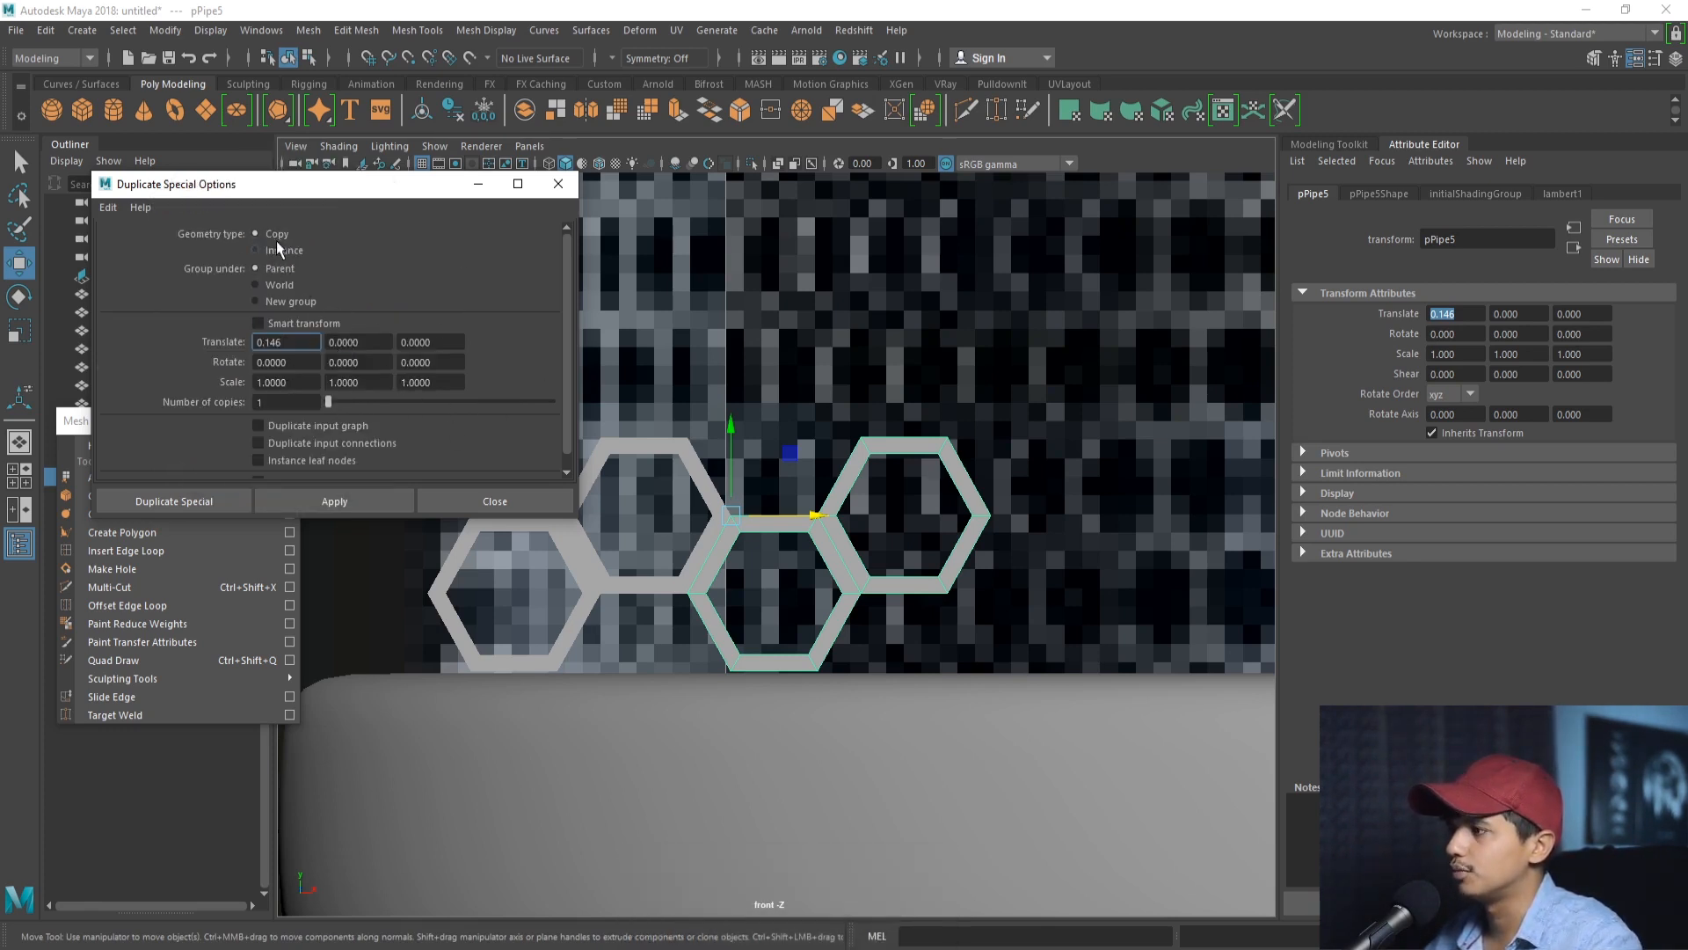
- Set the number of copies to 20 and duplicate the hexagon pair into a row along the grille's base
{"action": "double_click", "coordinate": [290, 402]}
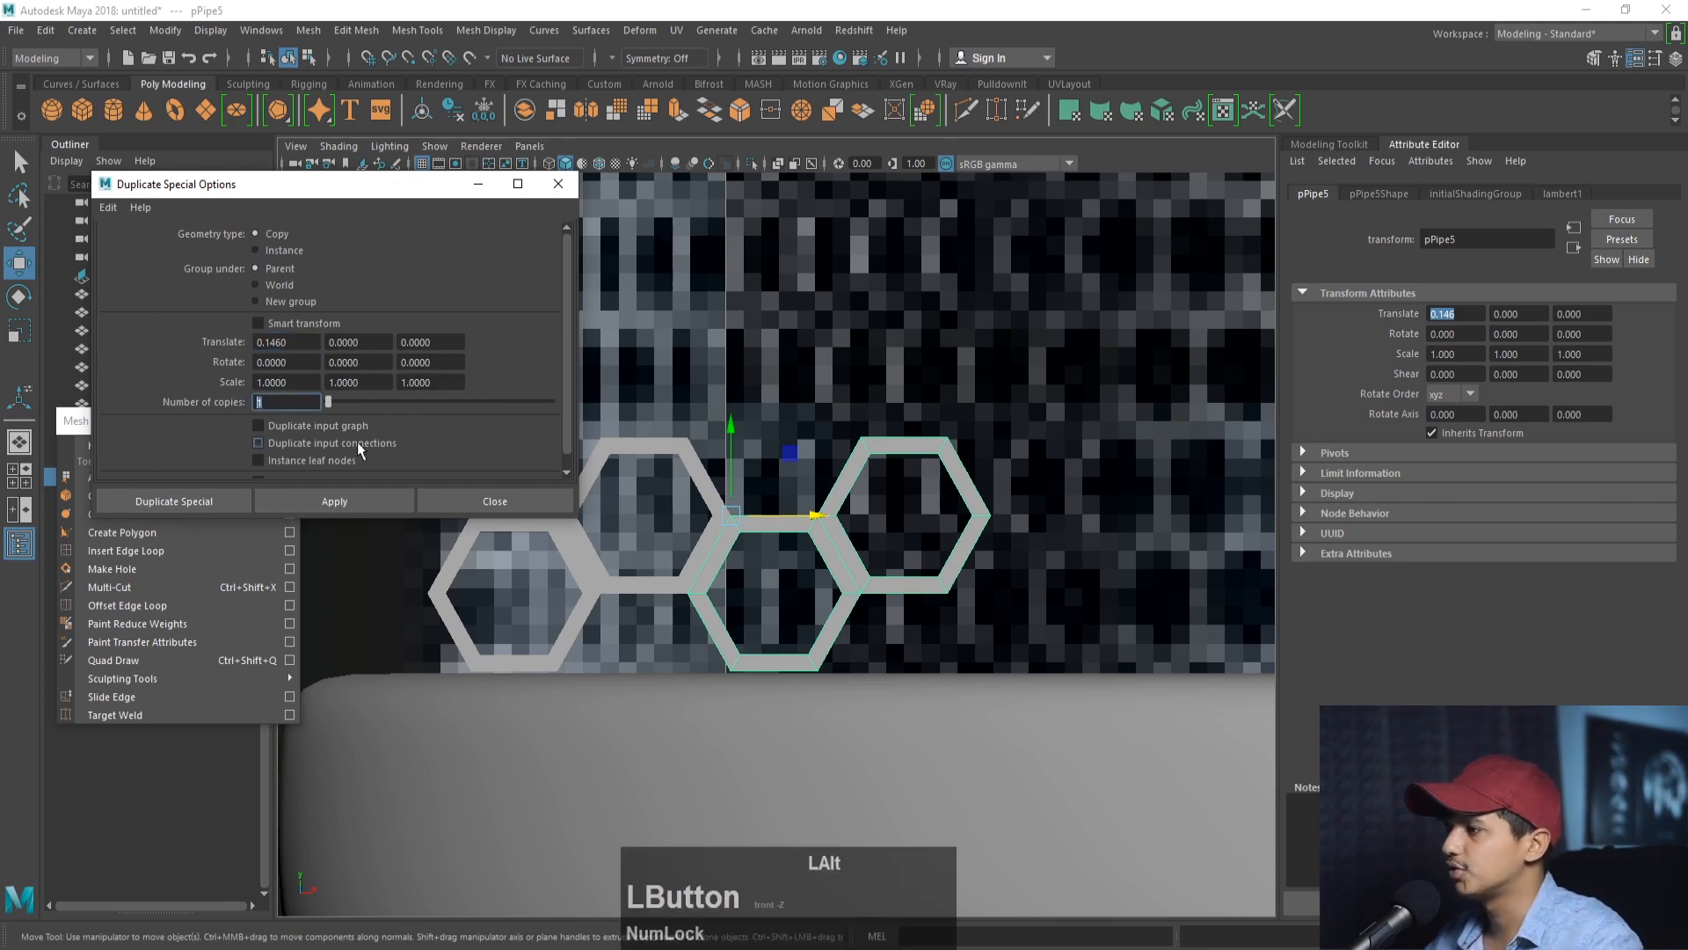
{"action": "right_click_drag", "start_coordinate": [872, 536], "coordinate": [677, 497], "text": "alt"}
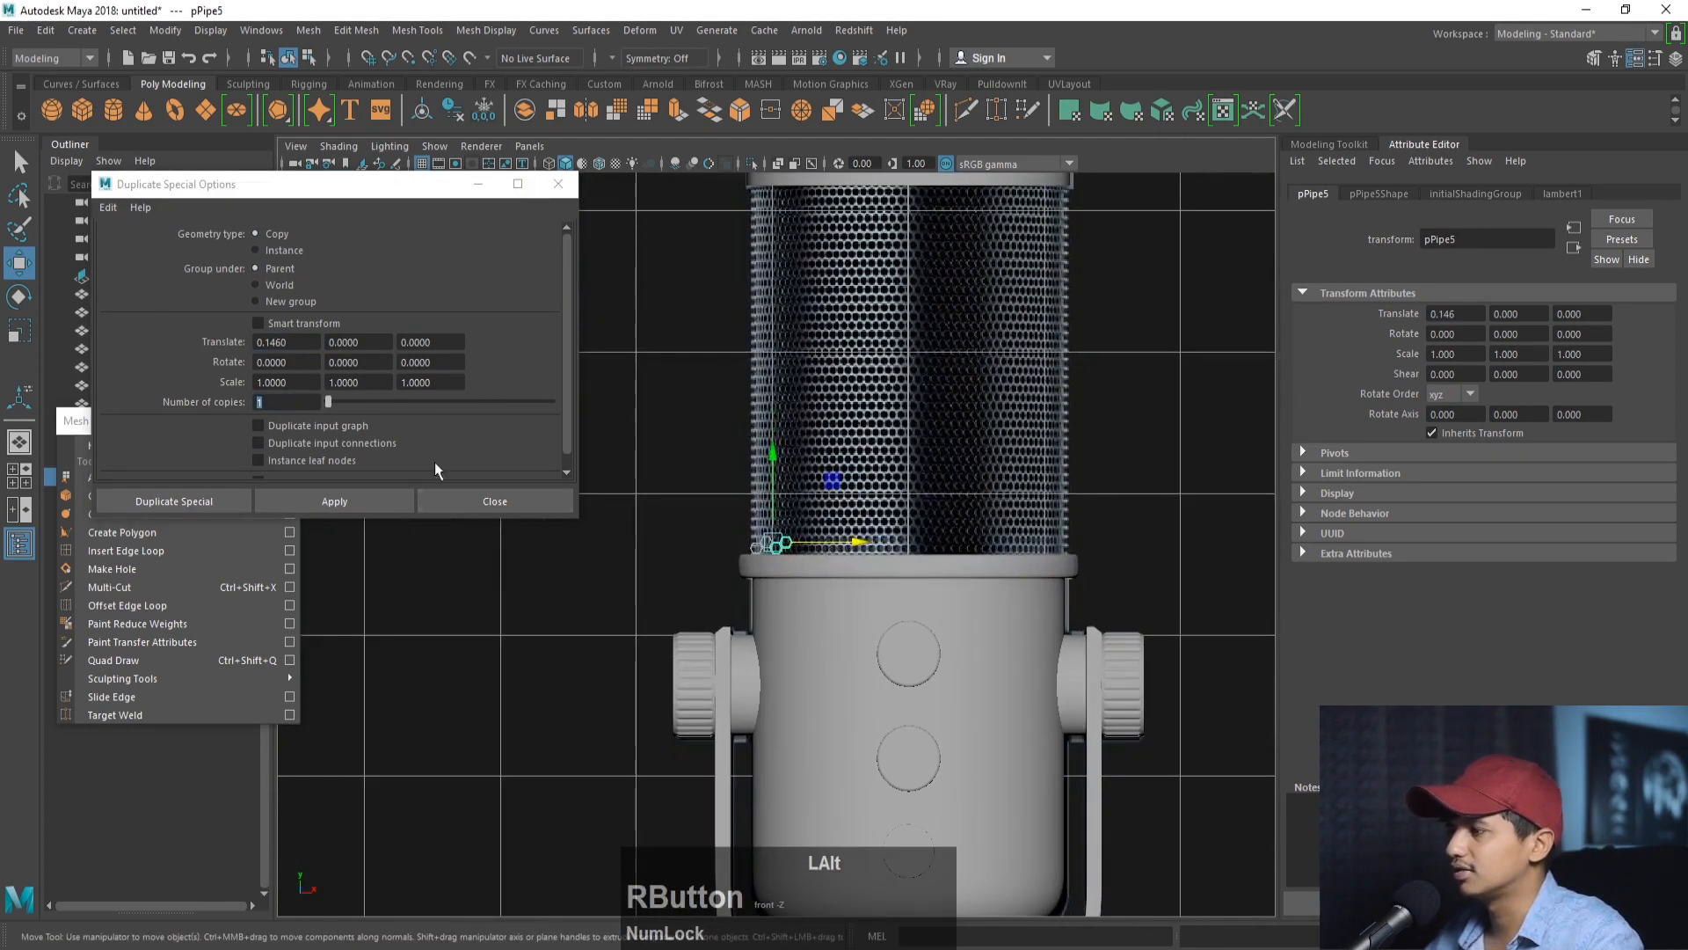
{"action": "left_click", "coordinate": [296, 403]}
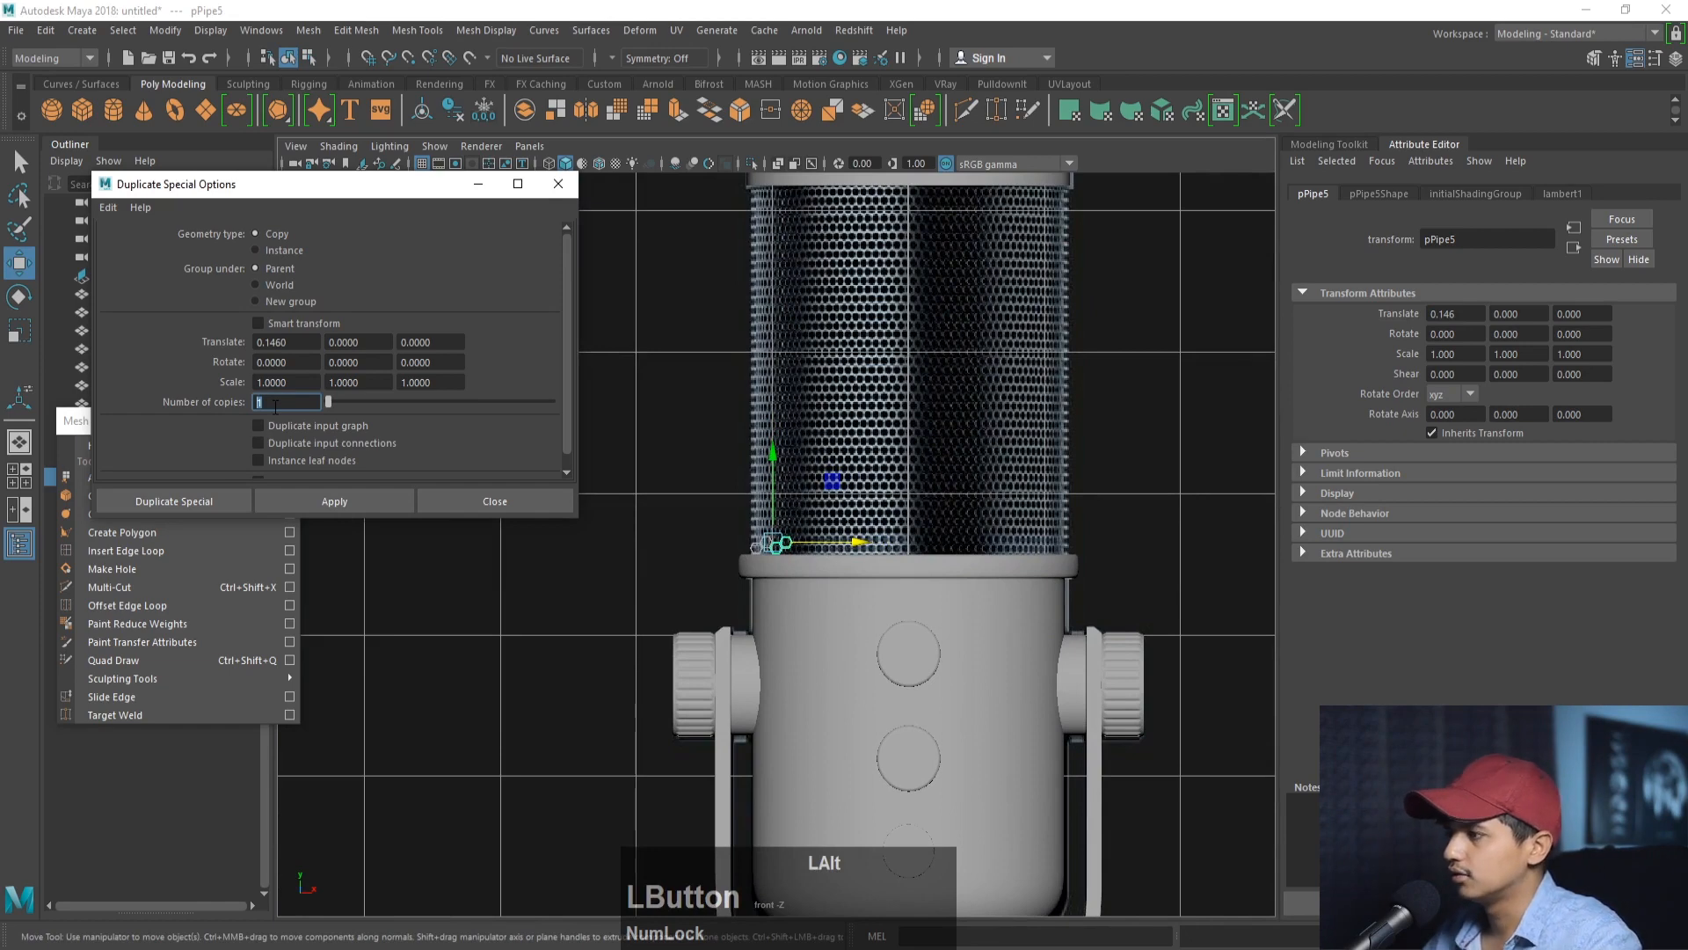
{"action": "type", "text": "20"}
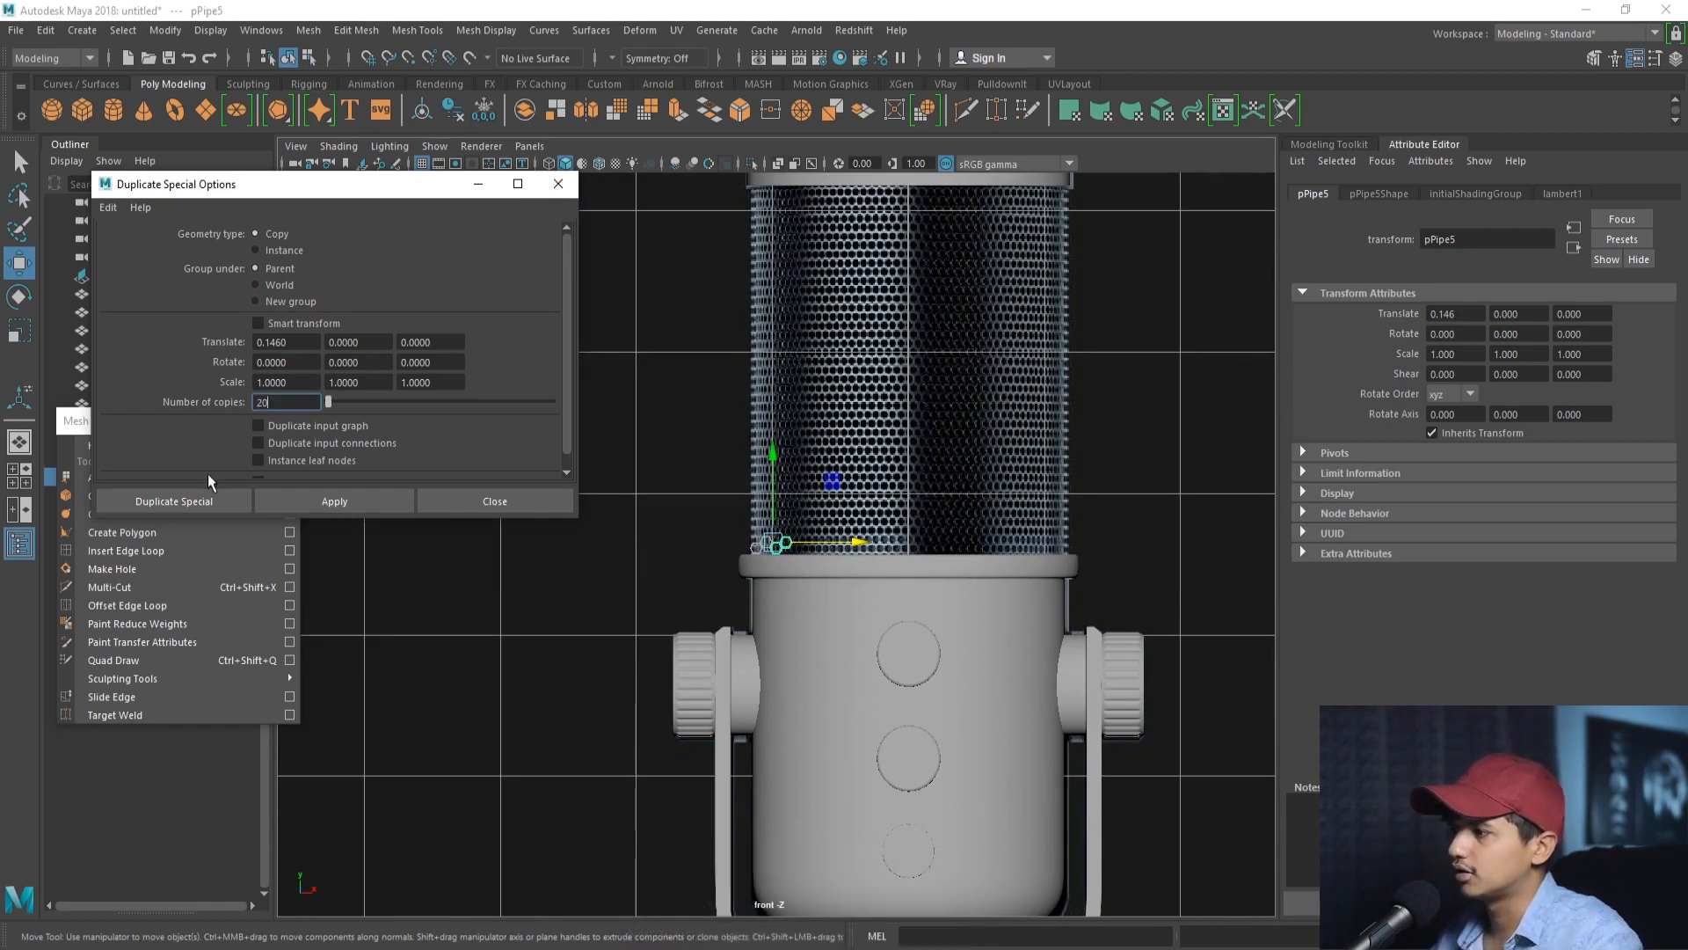
{"action": "left_click", "coordinate": [197, 498]}
- Select all the hexagon pairs in the row and combine them into a single mesh
{"action": "middle_click_drag", "start_coordinate": [701, 573], "coordinate": [583, 581], "text": "alt"}
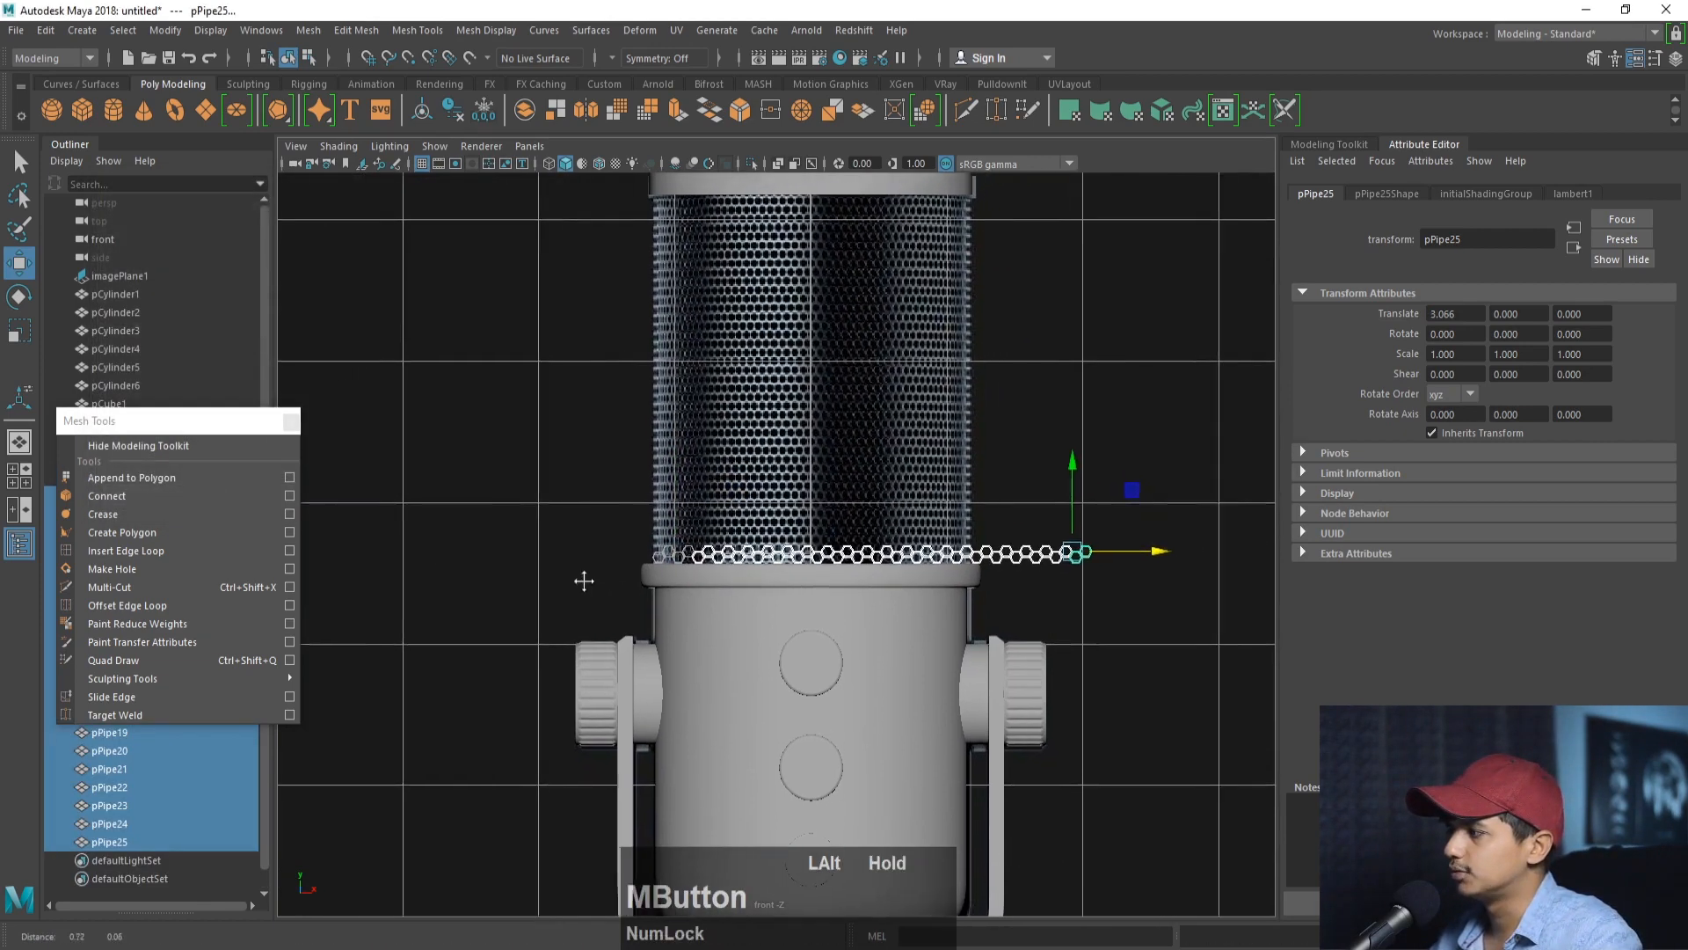
{"action": "right_click_drag", "start_coordinate": [583, 581], "coordinate": [767, 670], "text": "alt"}
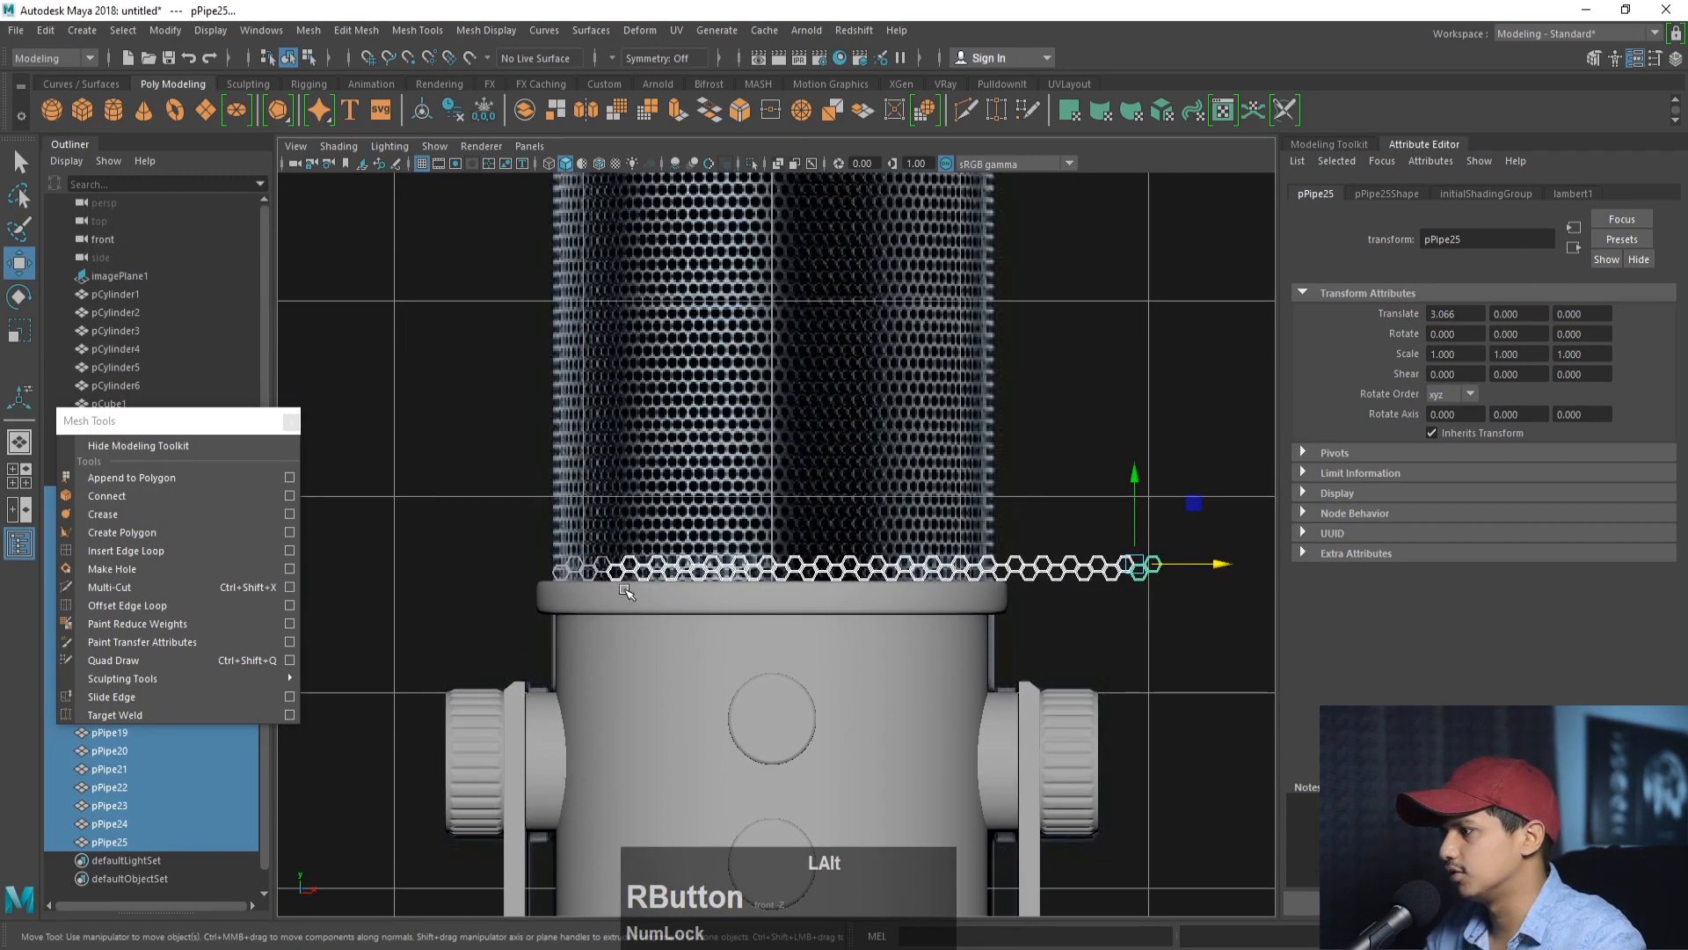
{"action": "left_click", "coordinate": [560, 554], "text": "alt"}
{"action": "right_click_drag", "start_coordinate": [539, 541], "coordinate": [608, 548], "text": "alt"}
{"action": "middle_click_drag", "start_coordinate": [607, 548], "coordinate": [592, 542], "text": "alt"}
{"action": "mouse_move", "coordinate": [591, 543]}
{"action": "right_mouse_down", "text": "alt"}
{"action": "mouse_move", "coordinate": [589, 498]}
{"action": "mouse_move", "coordinate": [584, 512]}
{"action": "right_mouse_up", "text": "alt"}
{"action": "left_click_drag", "start_coordinate": [582, 512], "coordinate": [1046, 559]}
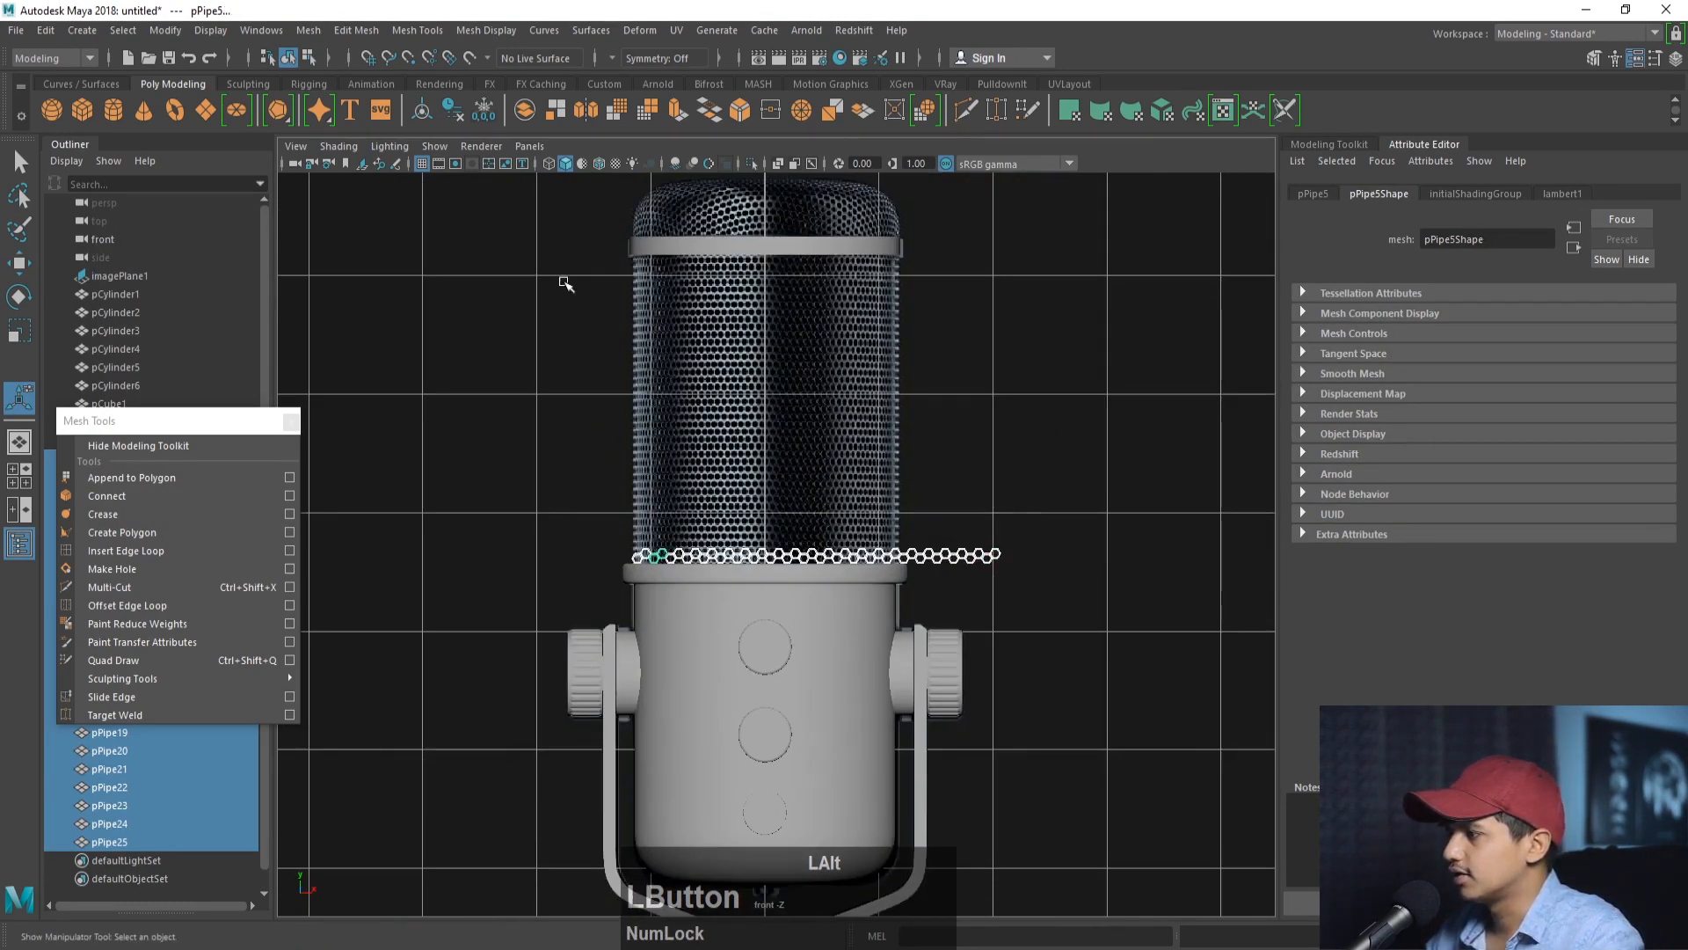
{"action": "left_click", "coordinate": [309, 30]}
{"action": "left_click", "coordinate": [342, 95]}
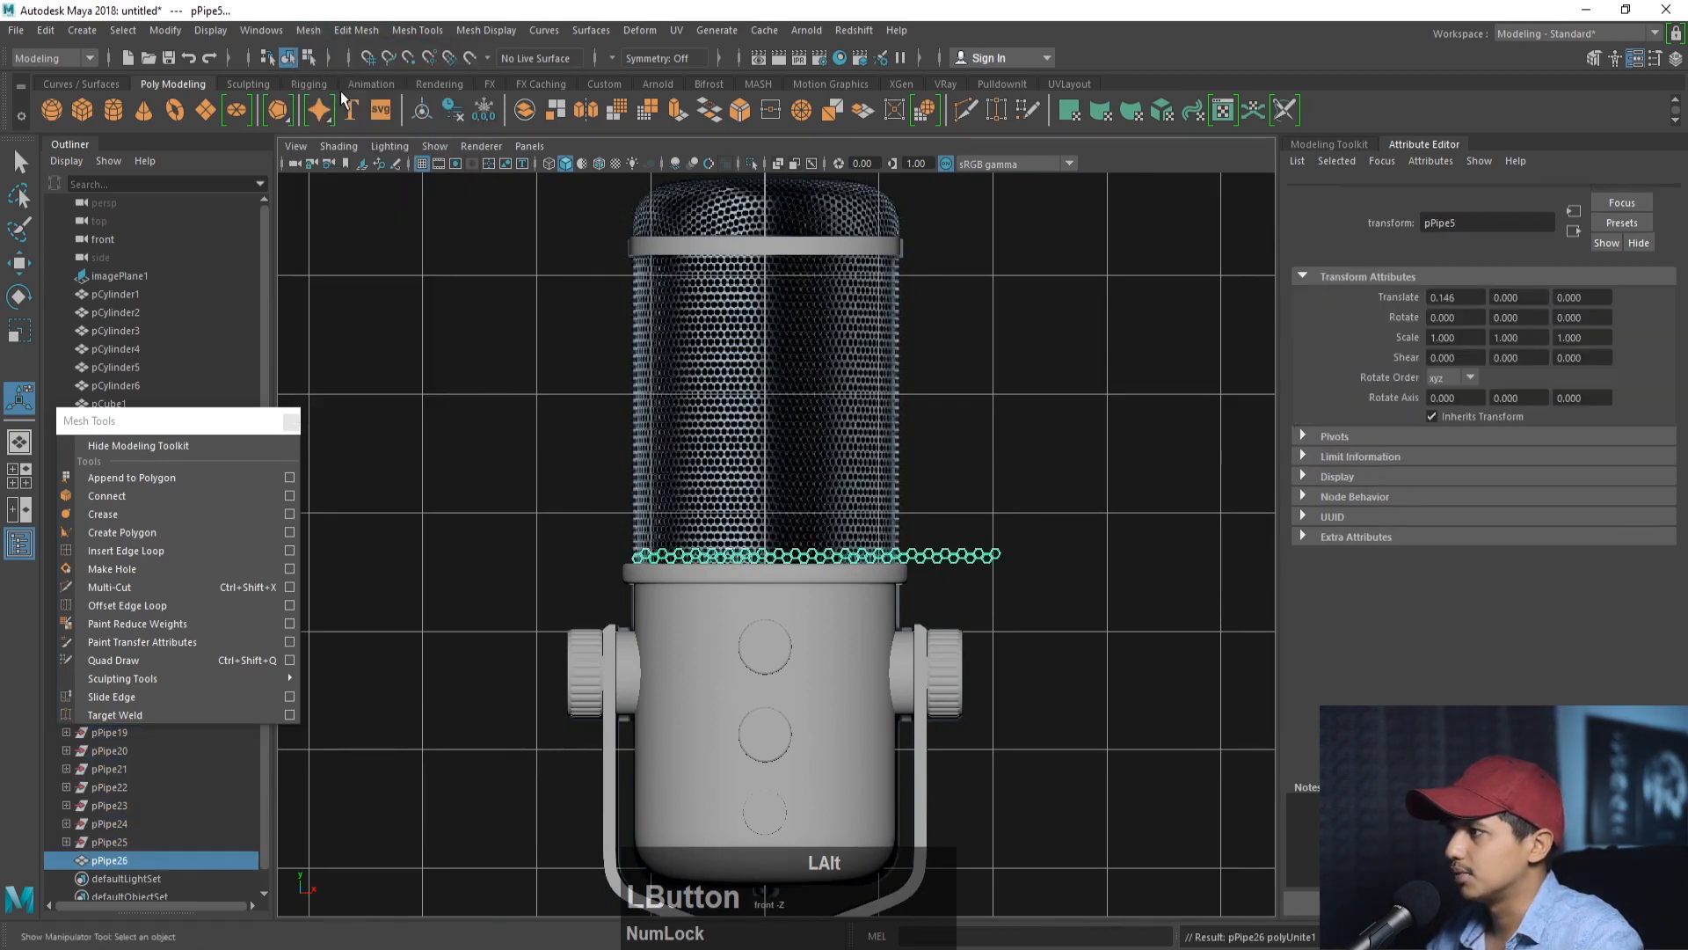
- Merge all vertices of the combined hexagon strip and return to object selection
{"action": "right_click_drag", "start_coordinate": [731, 442], "coordinate": [652, 437]}
{"action": "left_click_drag", "start_coordinate": [557, 465], "coordinate": [1067, 591]}
{"action": "left_click", "coordinate": [357, 30]}
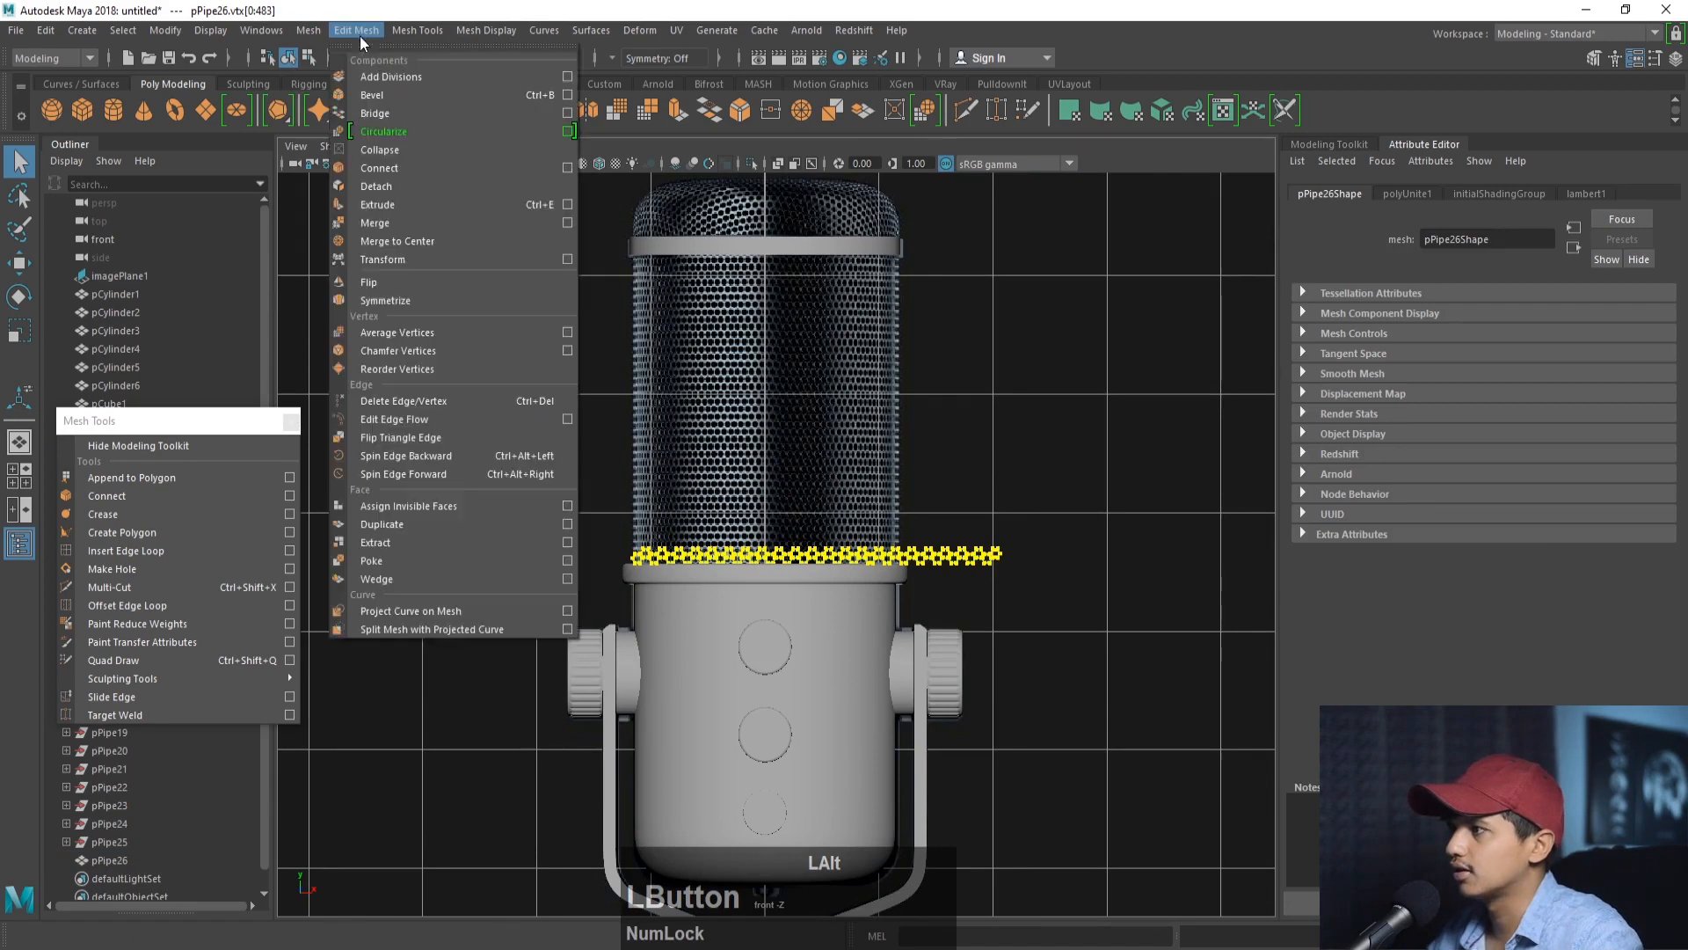
{"action": "left_click", "coordinate": [385, 225]}
{"action": "right_click_drag", "start_coordinate": [413, 299], "coordinate": [871, 592], "text": "alt"}
{"action": "right_click_drag", "start_coordinate": [823, 441], "coordinate": [906, 414]}
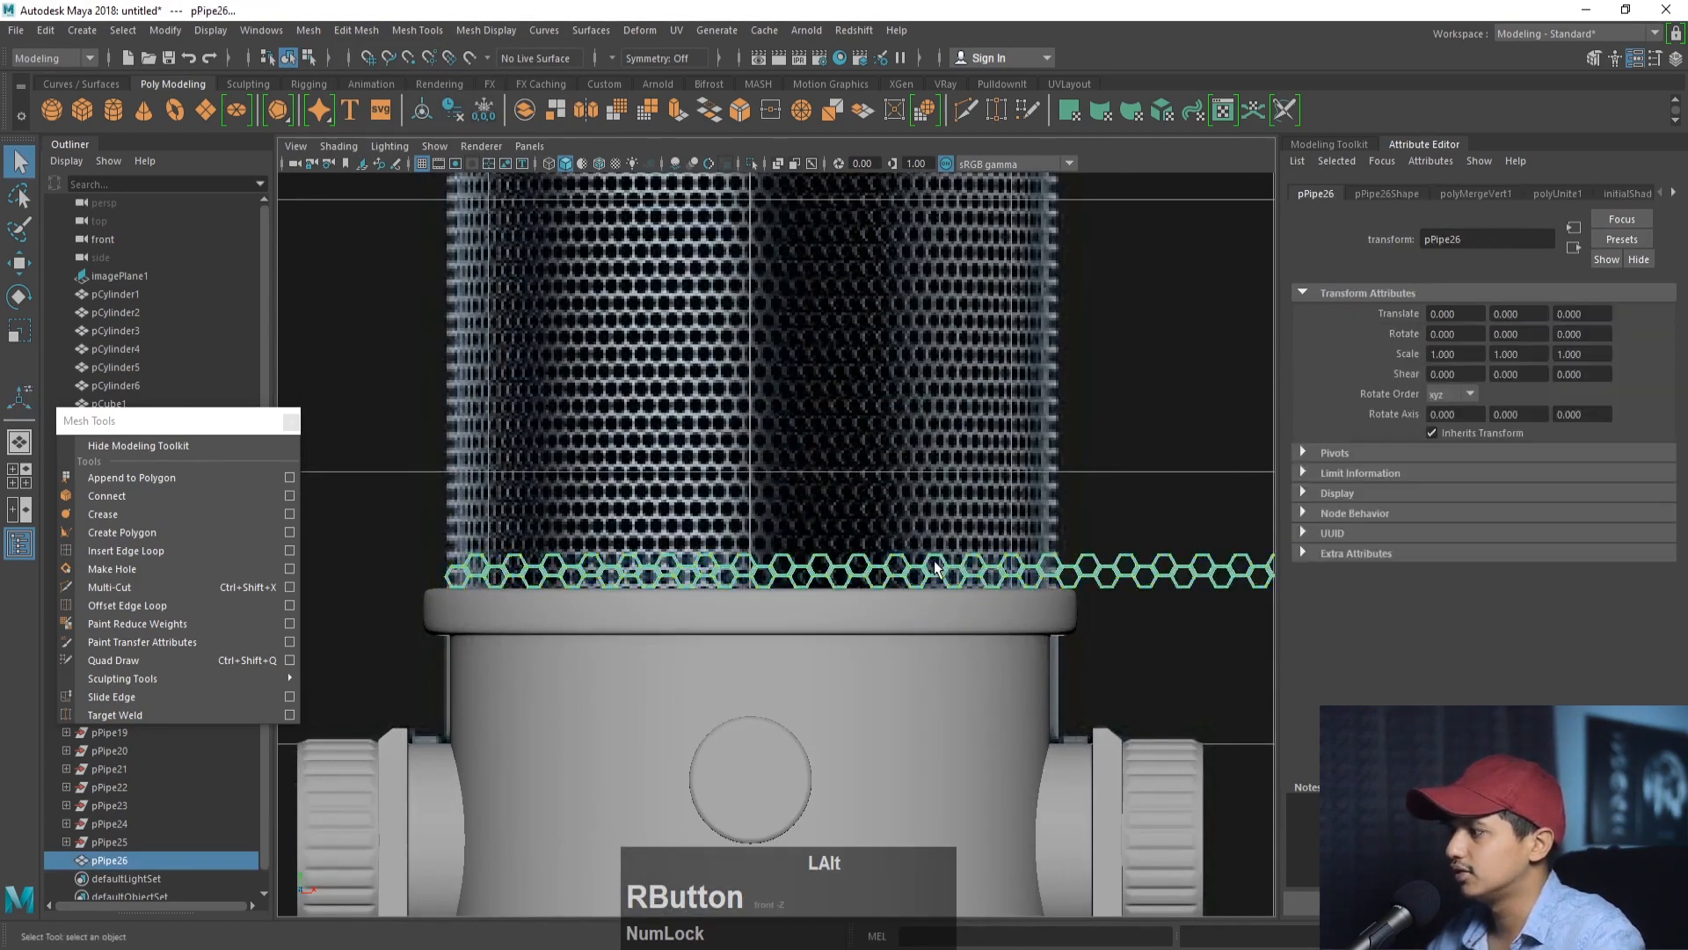
{"action": "left_click", "coordinate": [1041, 491]}
{"action": "middle_click_drag", "start_coordinate": [1055, 492], "coordinate": [992, 506], "text": "alt"}
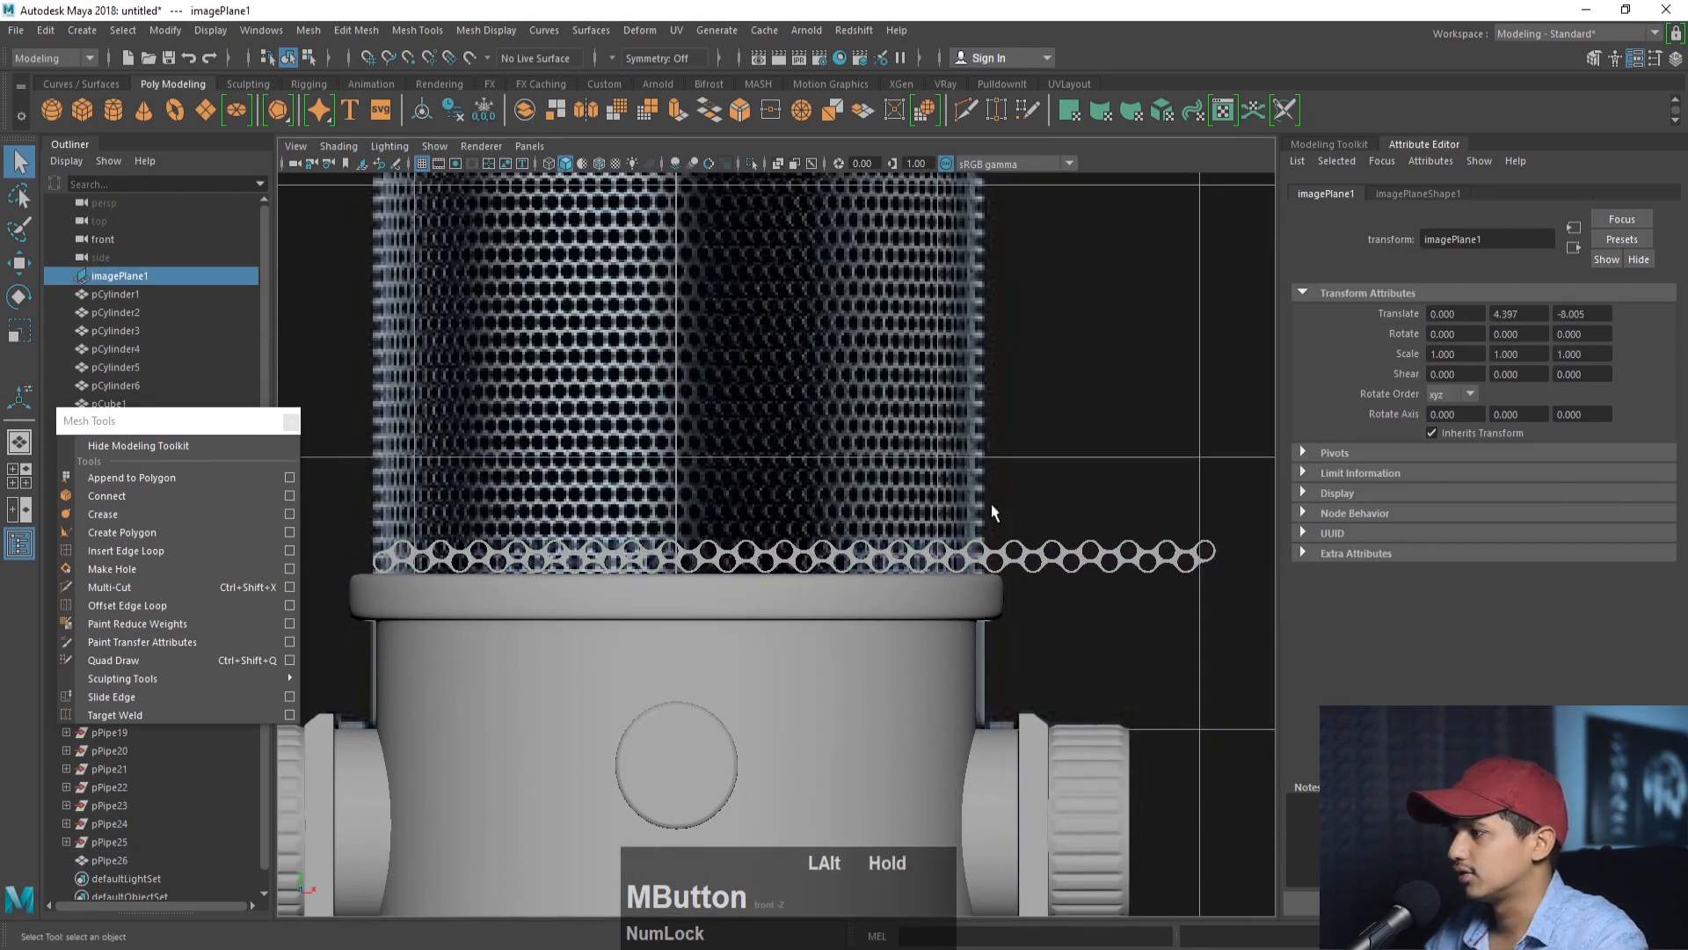
- Move the hexagon strip along X to center it over the microphone, and place a duplicate about 0.118 units above it
{"action": "left_click", "coordinate": [1003, 560]}
{"action": "key", "text": "w"}
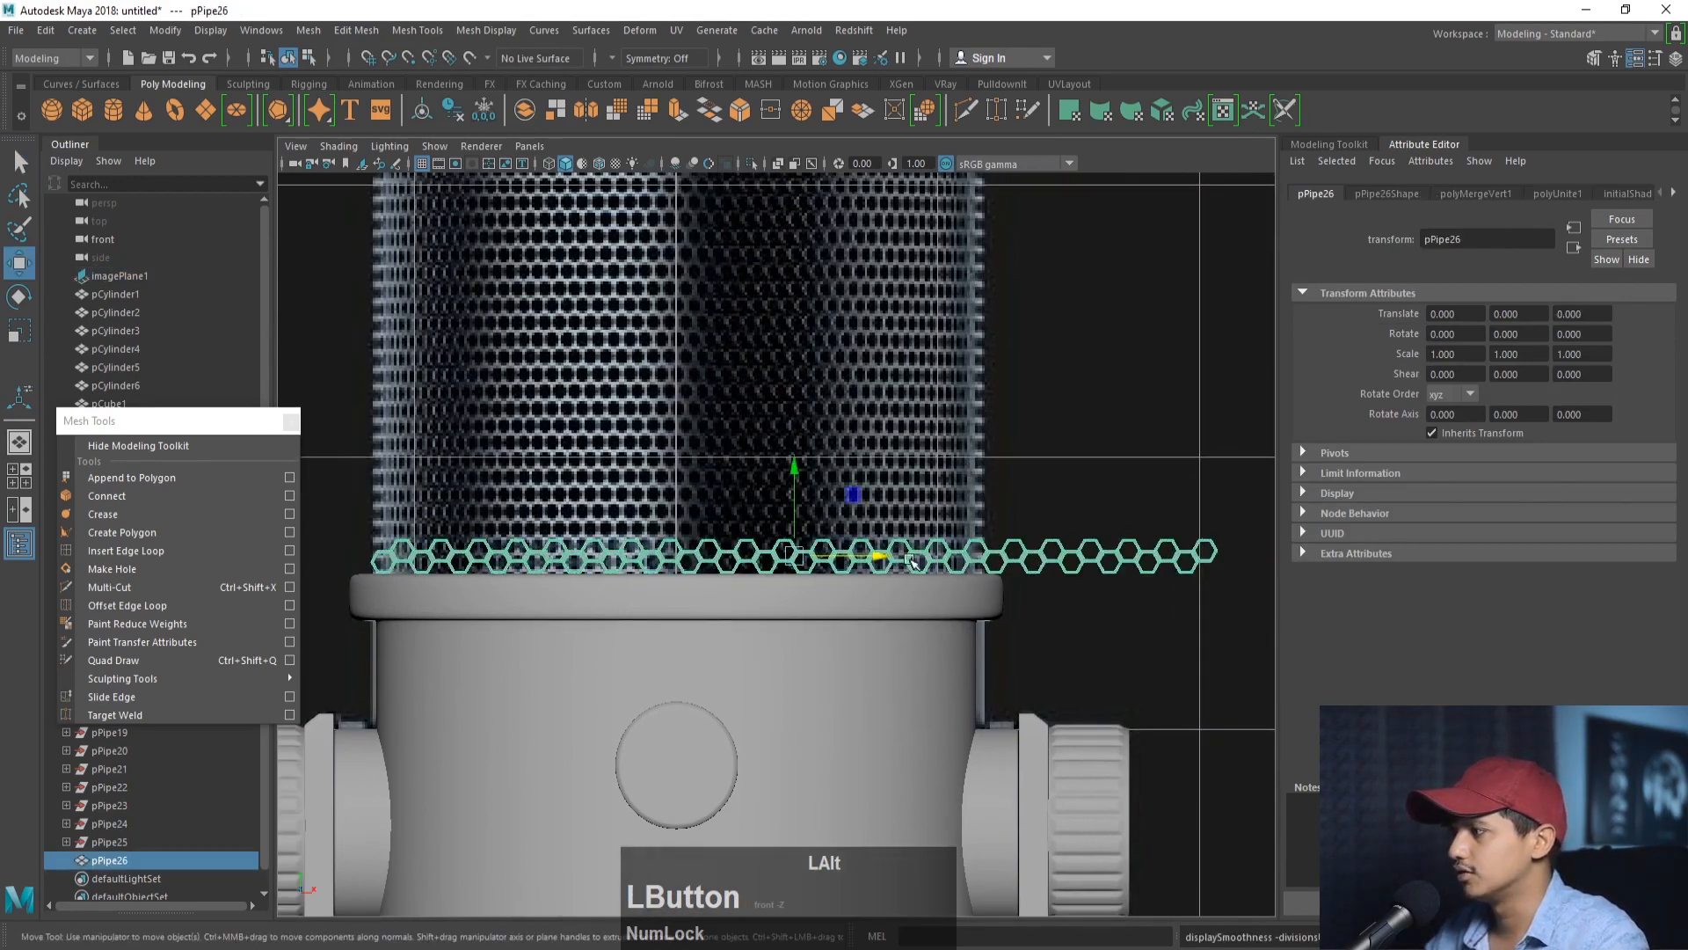
{"action": "left_click_drag", "start_coordinate": [888, 557], "coordinate": [793, 559]}
{"action": "right_click_drag", "start_coordinate": [793, 560], "coordinate": [732, 549], "text": "alt"}
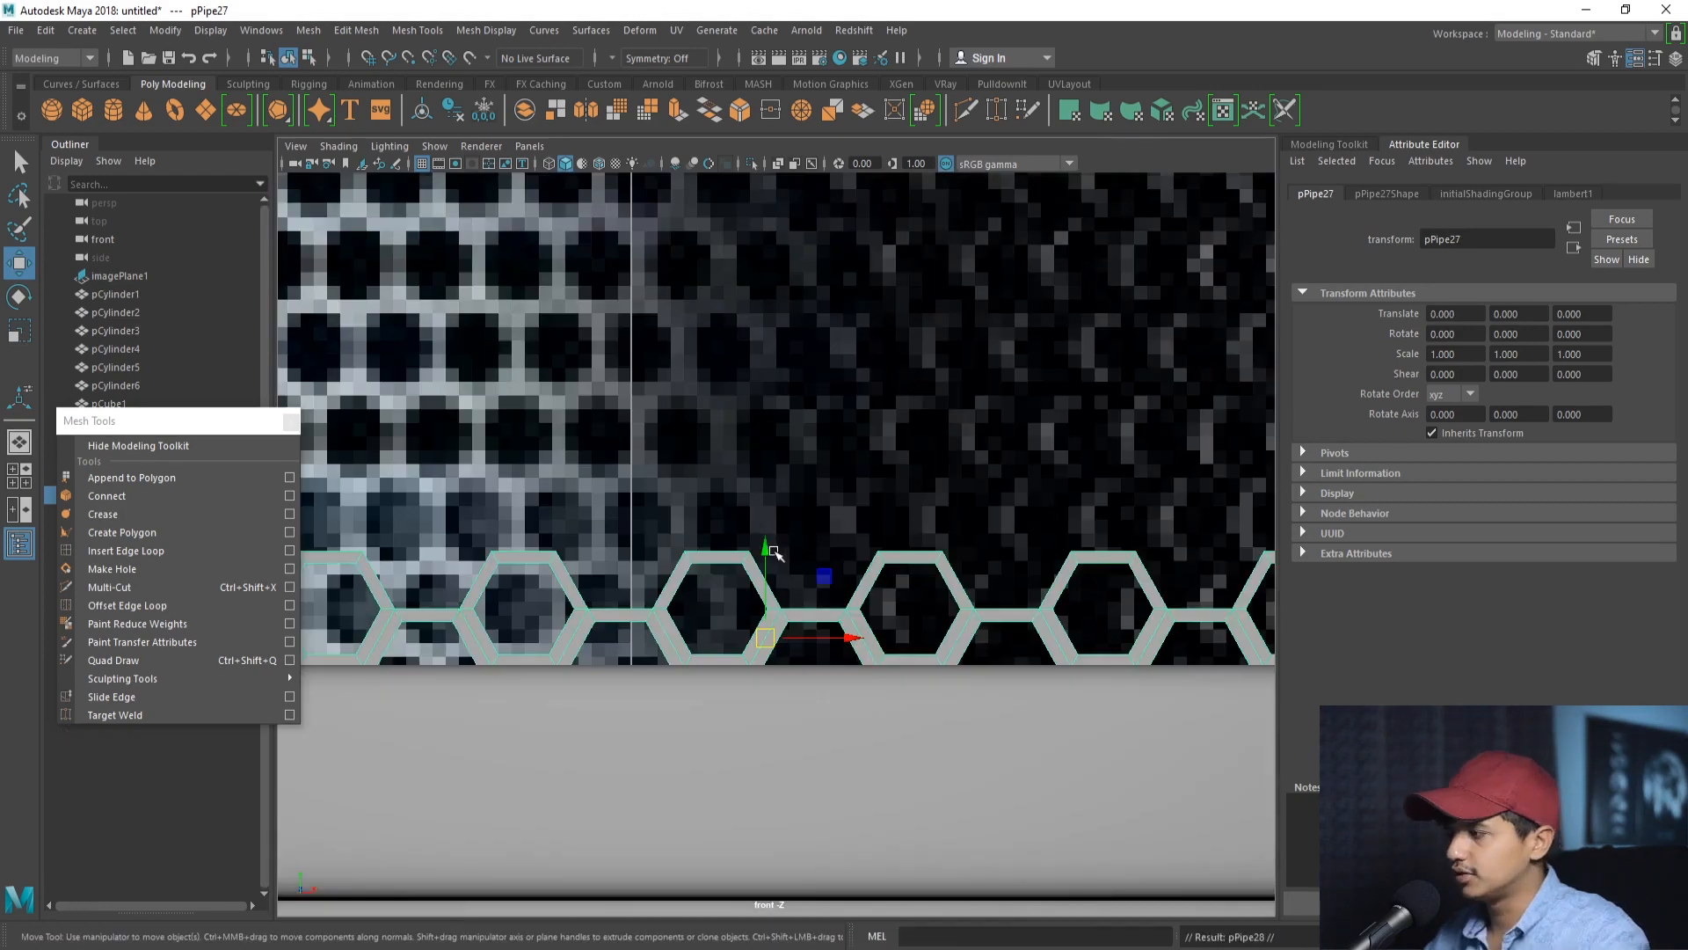
{"action": "left_click_drag", "start_coordinate": [772, 544], "coordinate": [783, 393]}
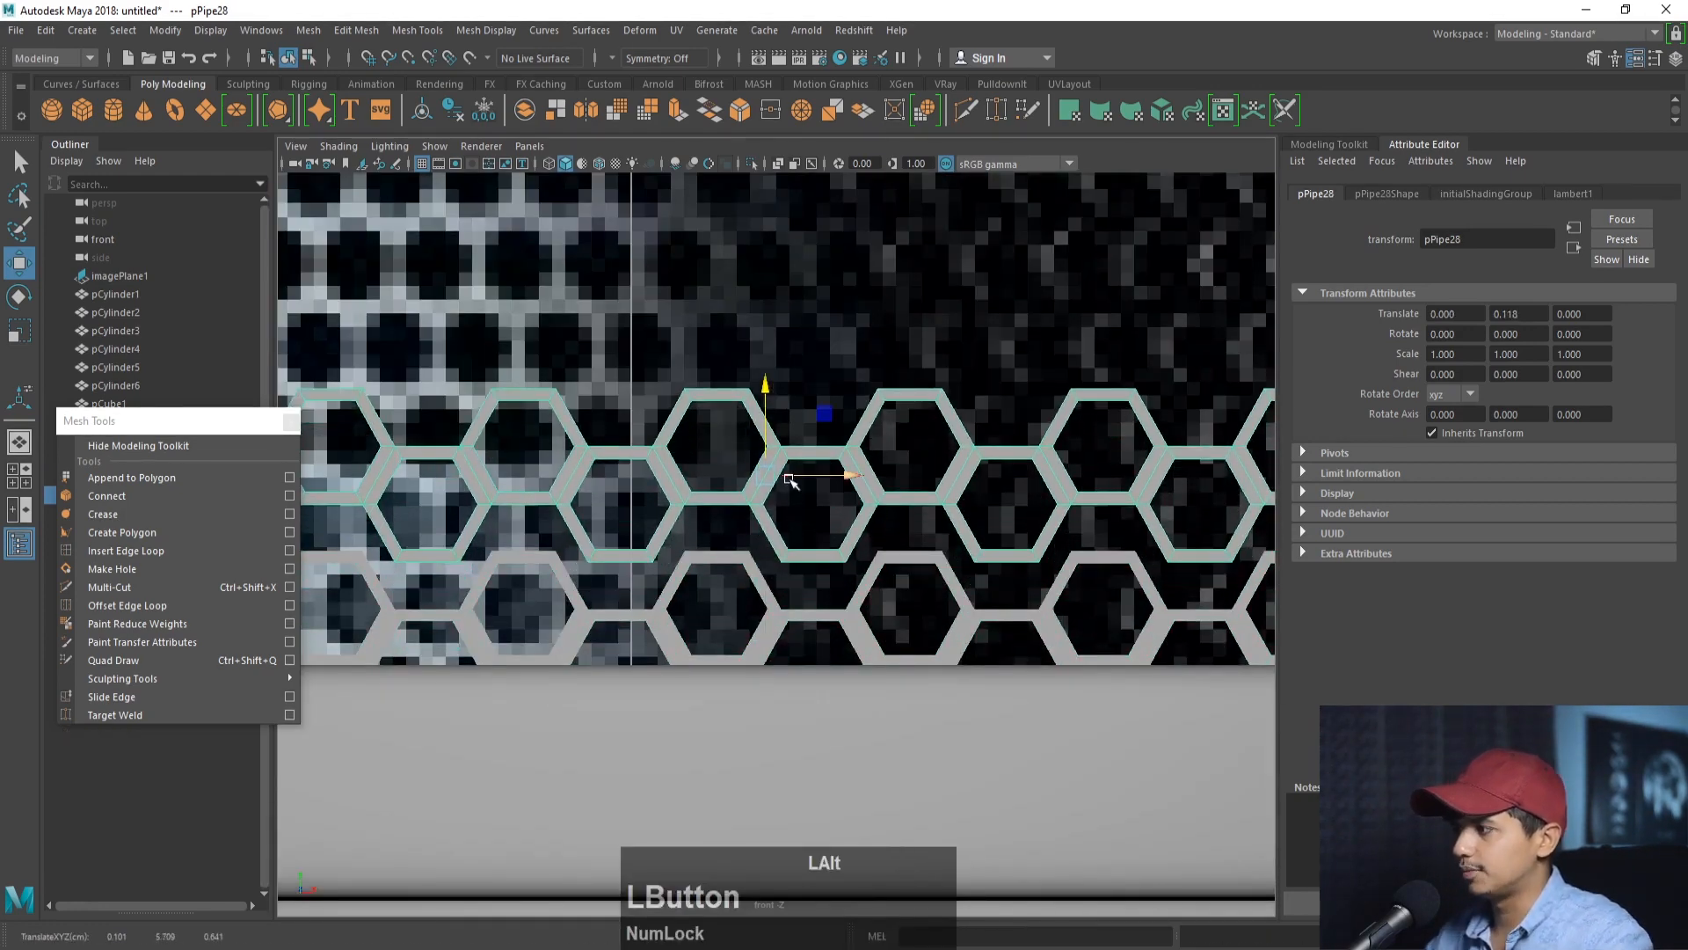
- Snap the duplicate strip's pivot to a lower hexagon corner and lower it to 0.084 along Y, edge to edge with the original
{"action": "key", "text": "d"}
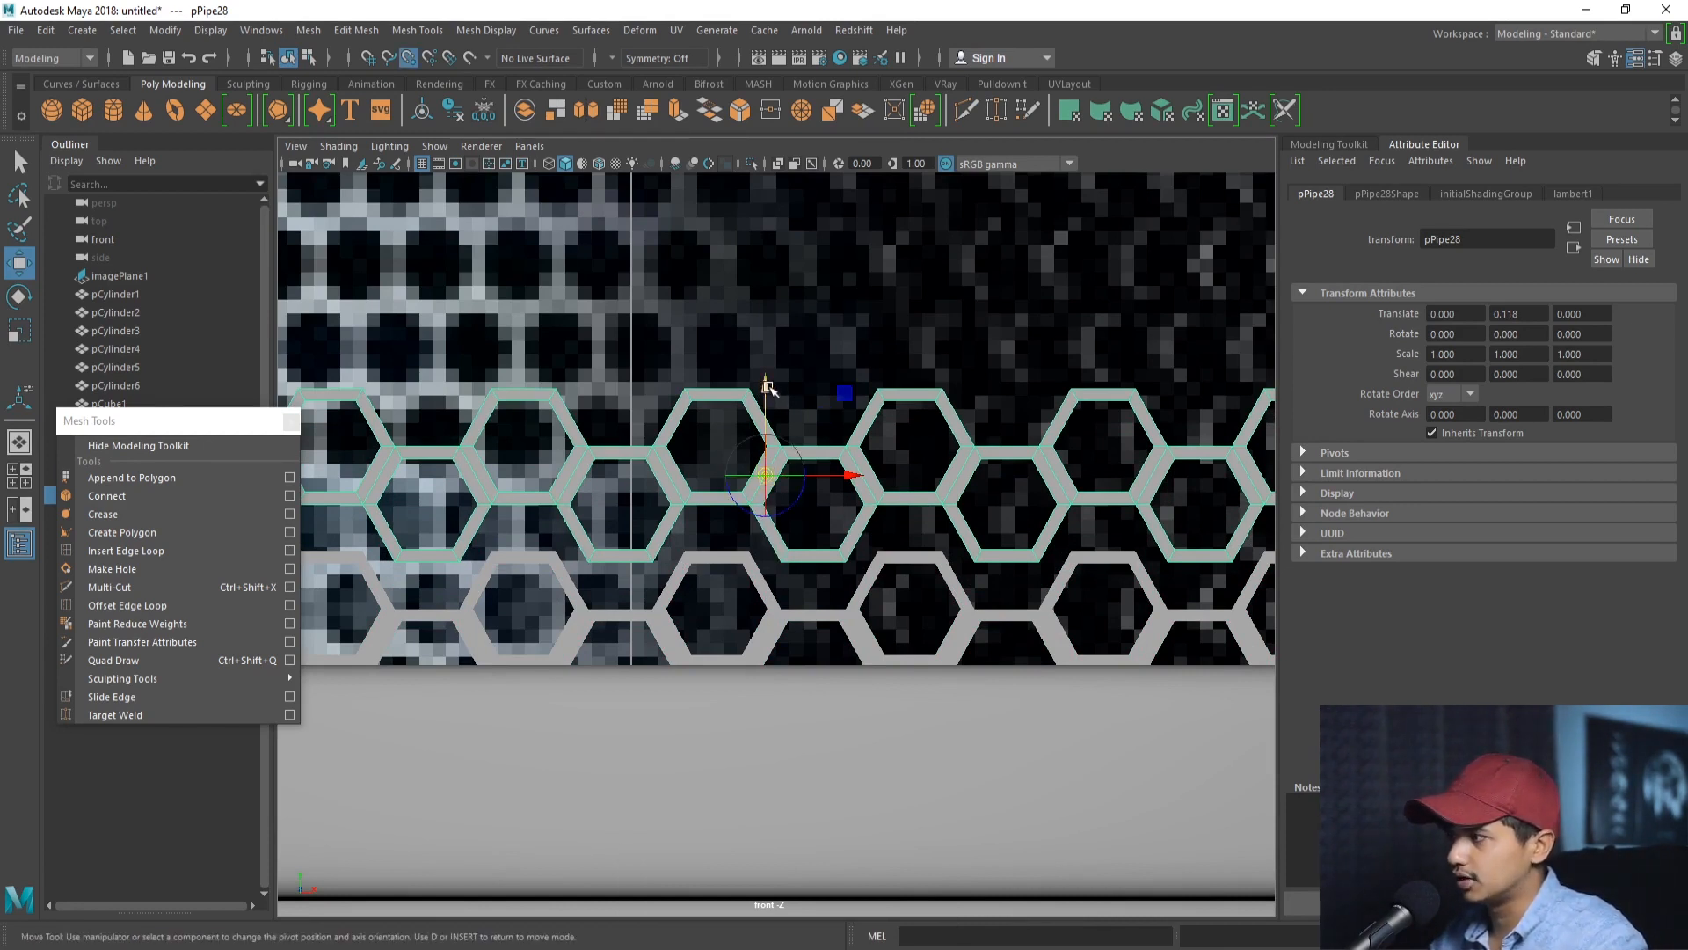
{"action": "left_click_drag", "start_coordinate": [768, 387], "coordinate": [800, 562]}
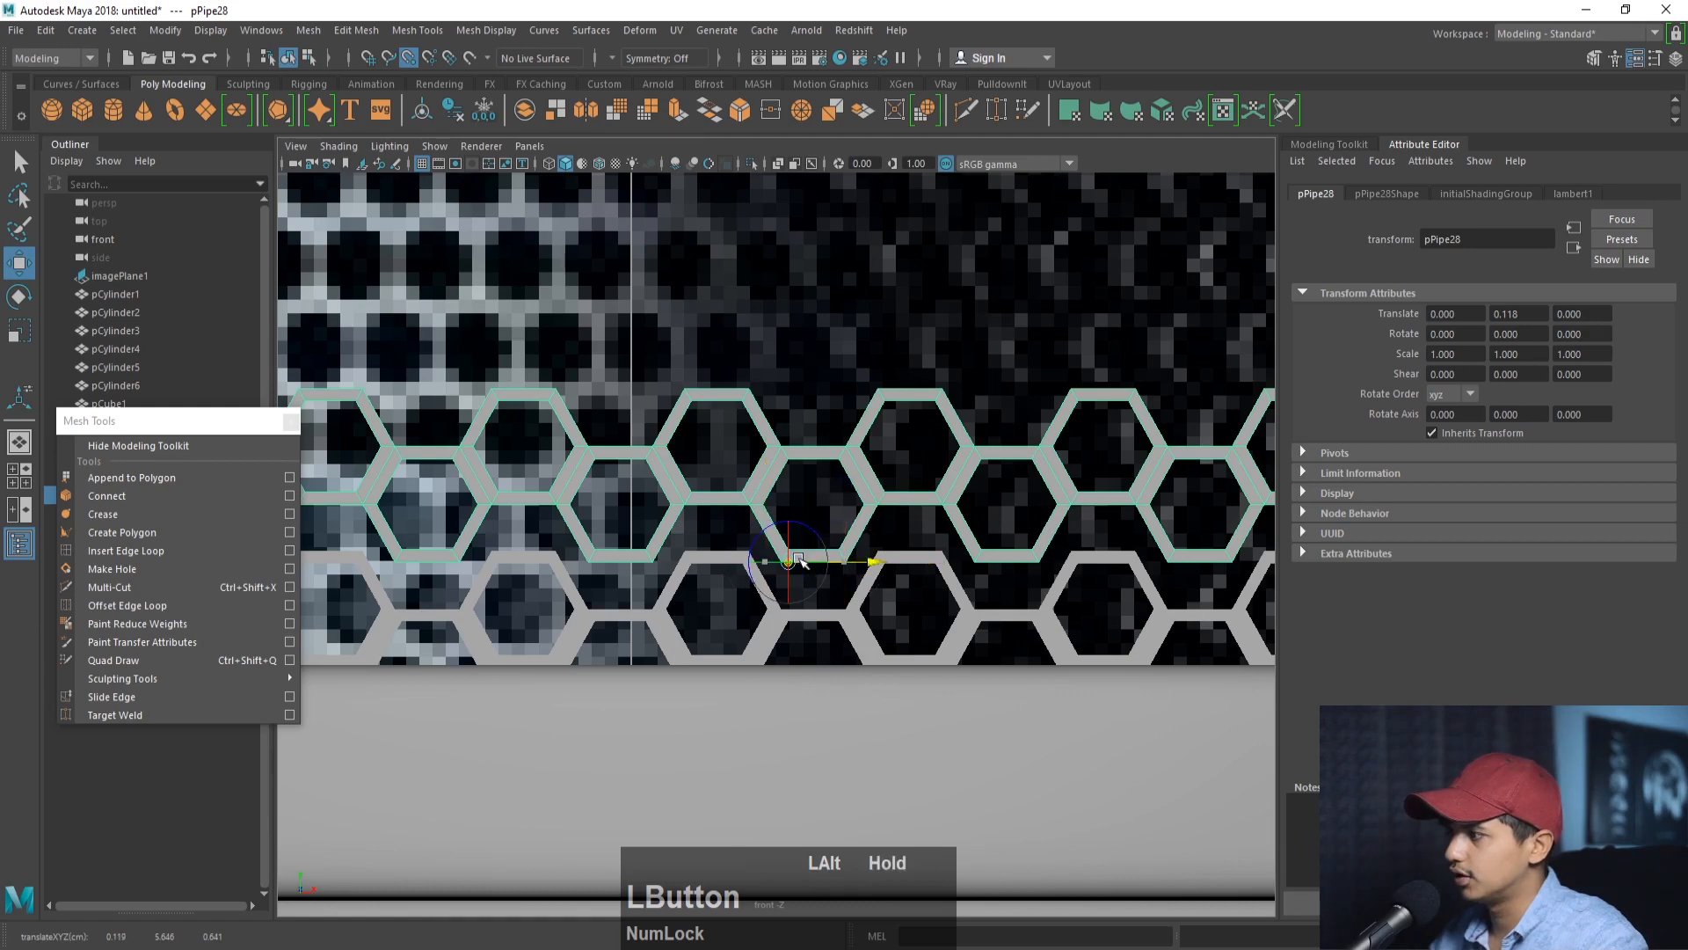
{"action": "right_click_drag", "start_coordinate": [795, 563], "coordinate": [1011, 647], "text": "alt"}
{"action": "key", "text": "Insert"}
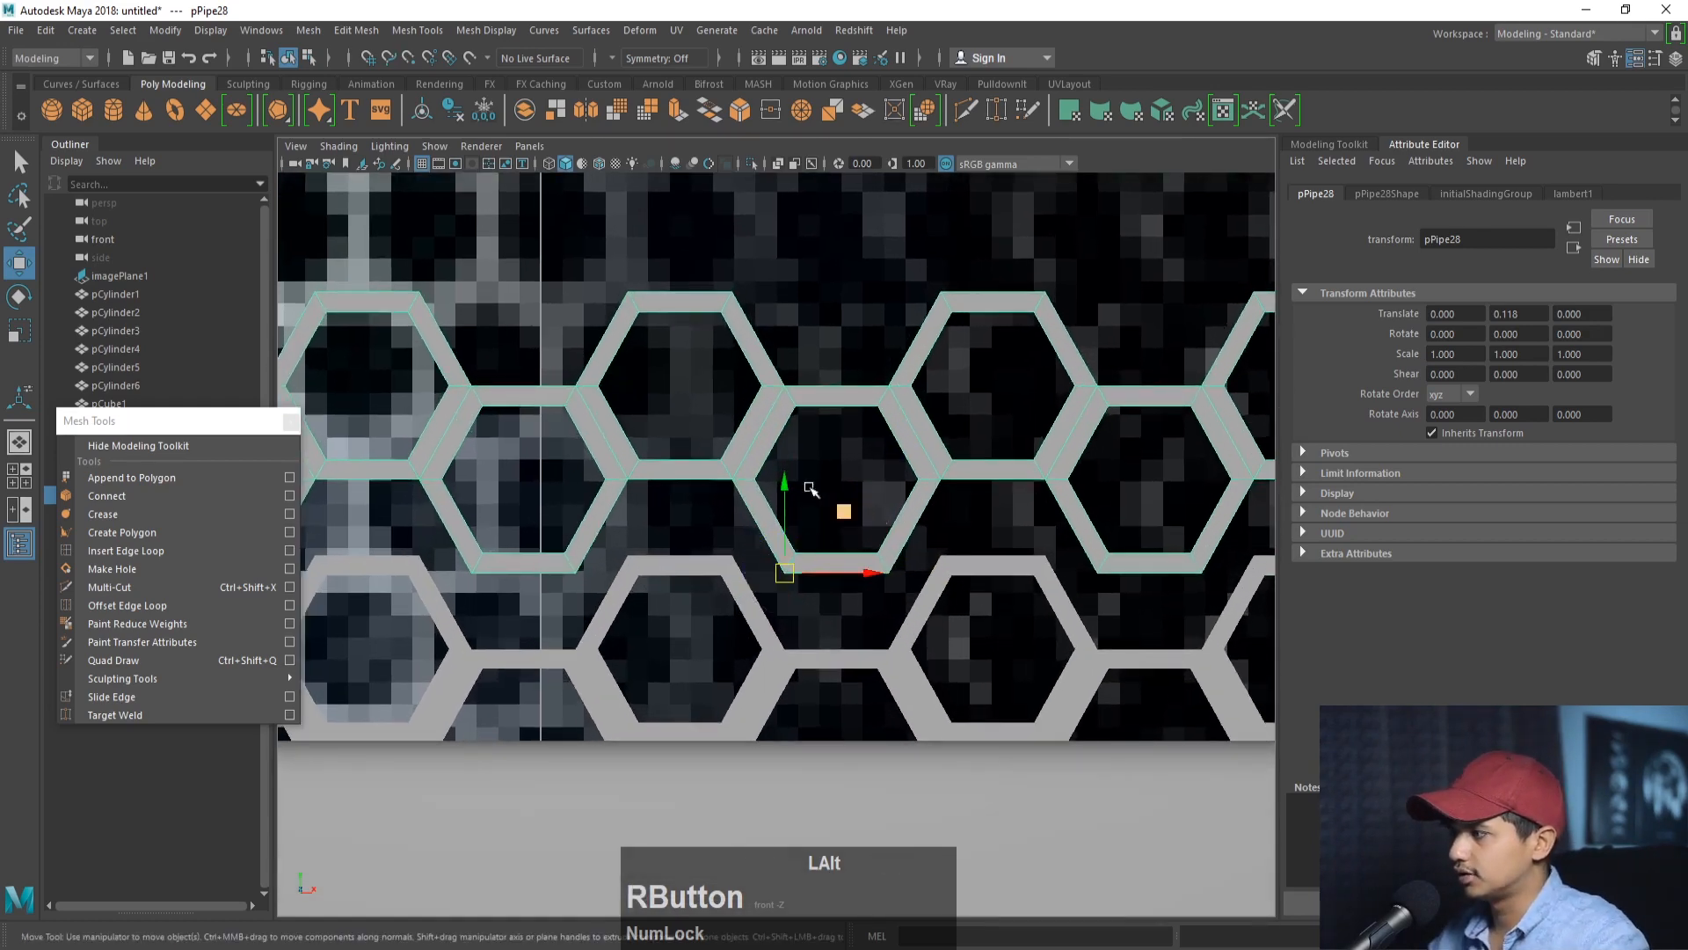
{"action": "left_click_drag", "start_coordinate": [783, 482], "coordinate": [799, 635]}
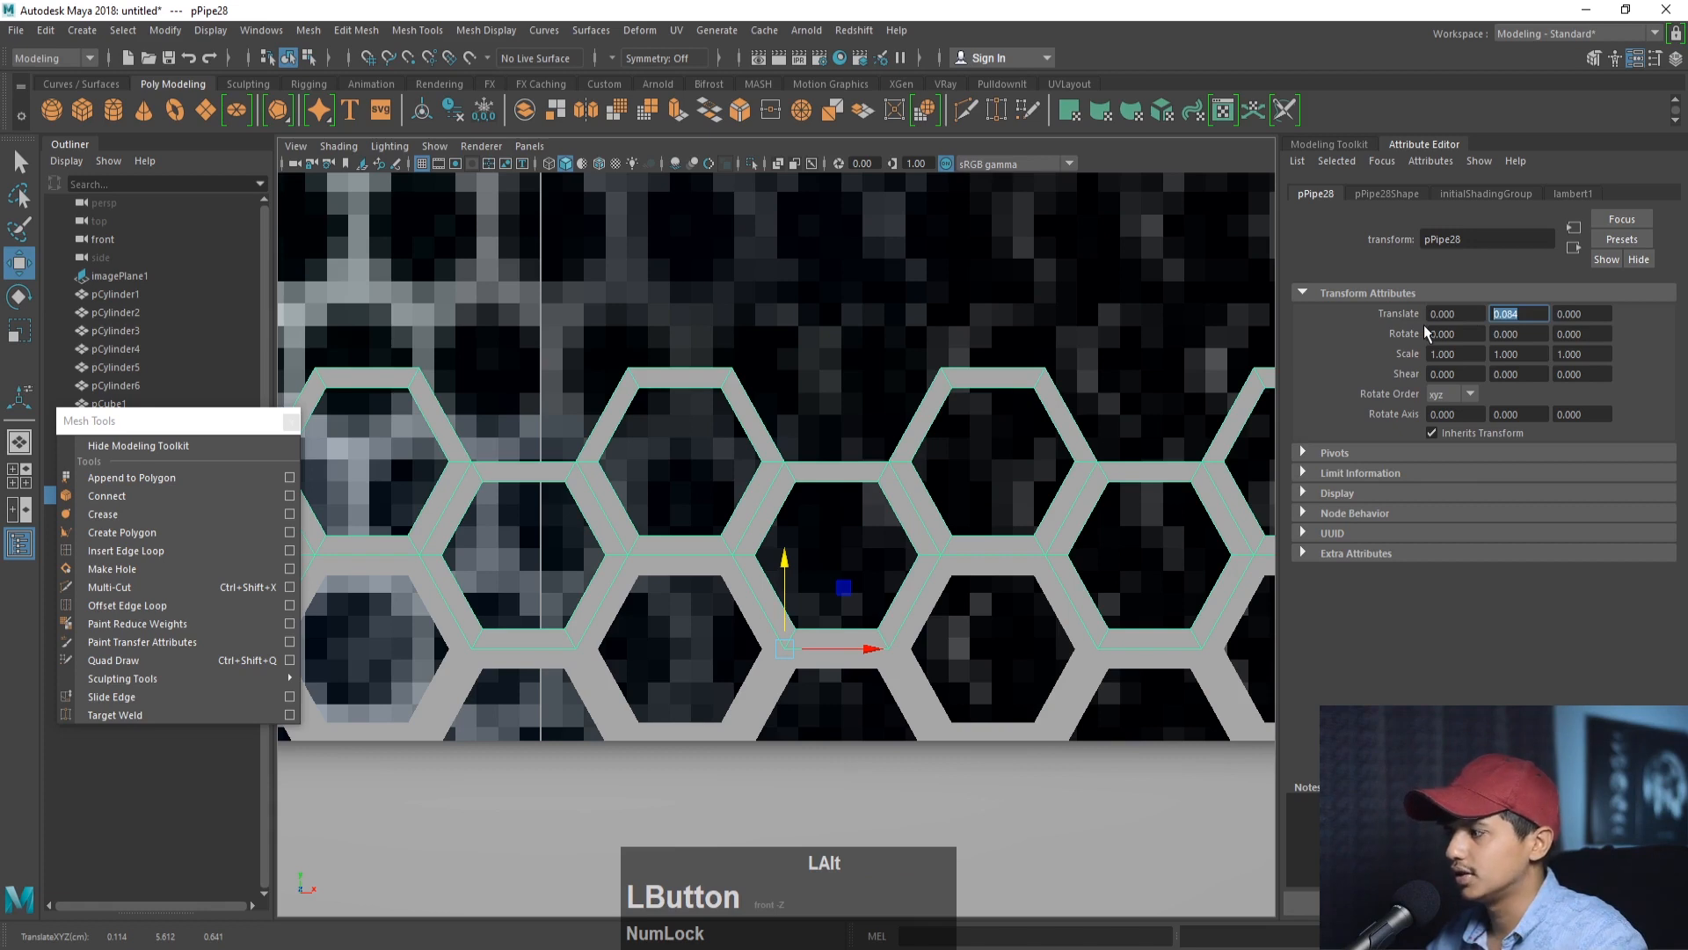
- Use Duplicate Special to make 50 copies of the raised strip with translation 0 in X and 0.084 in Y
{"action": "left_click", "coordinate": [46, 30]}
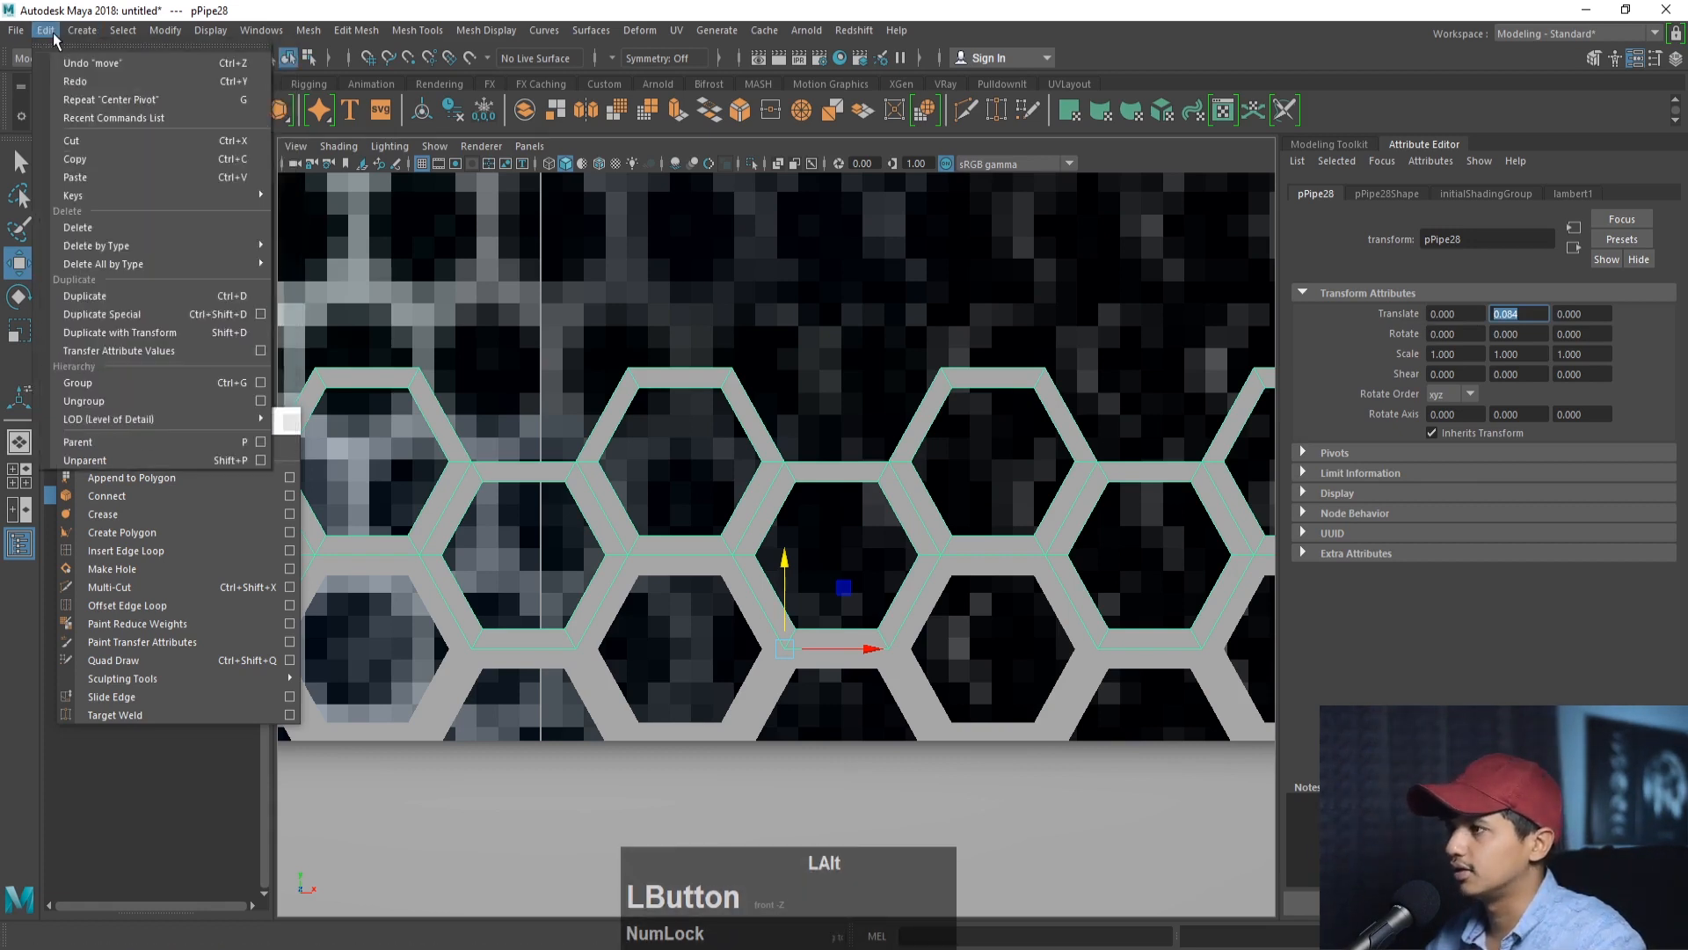
{"action": "left_click", "coordinate": [259, 314]}
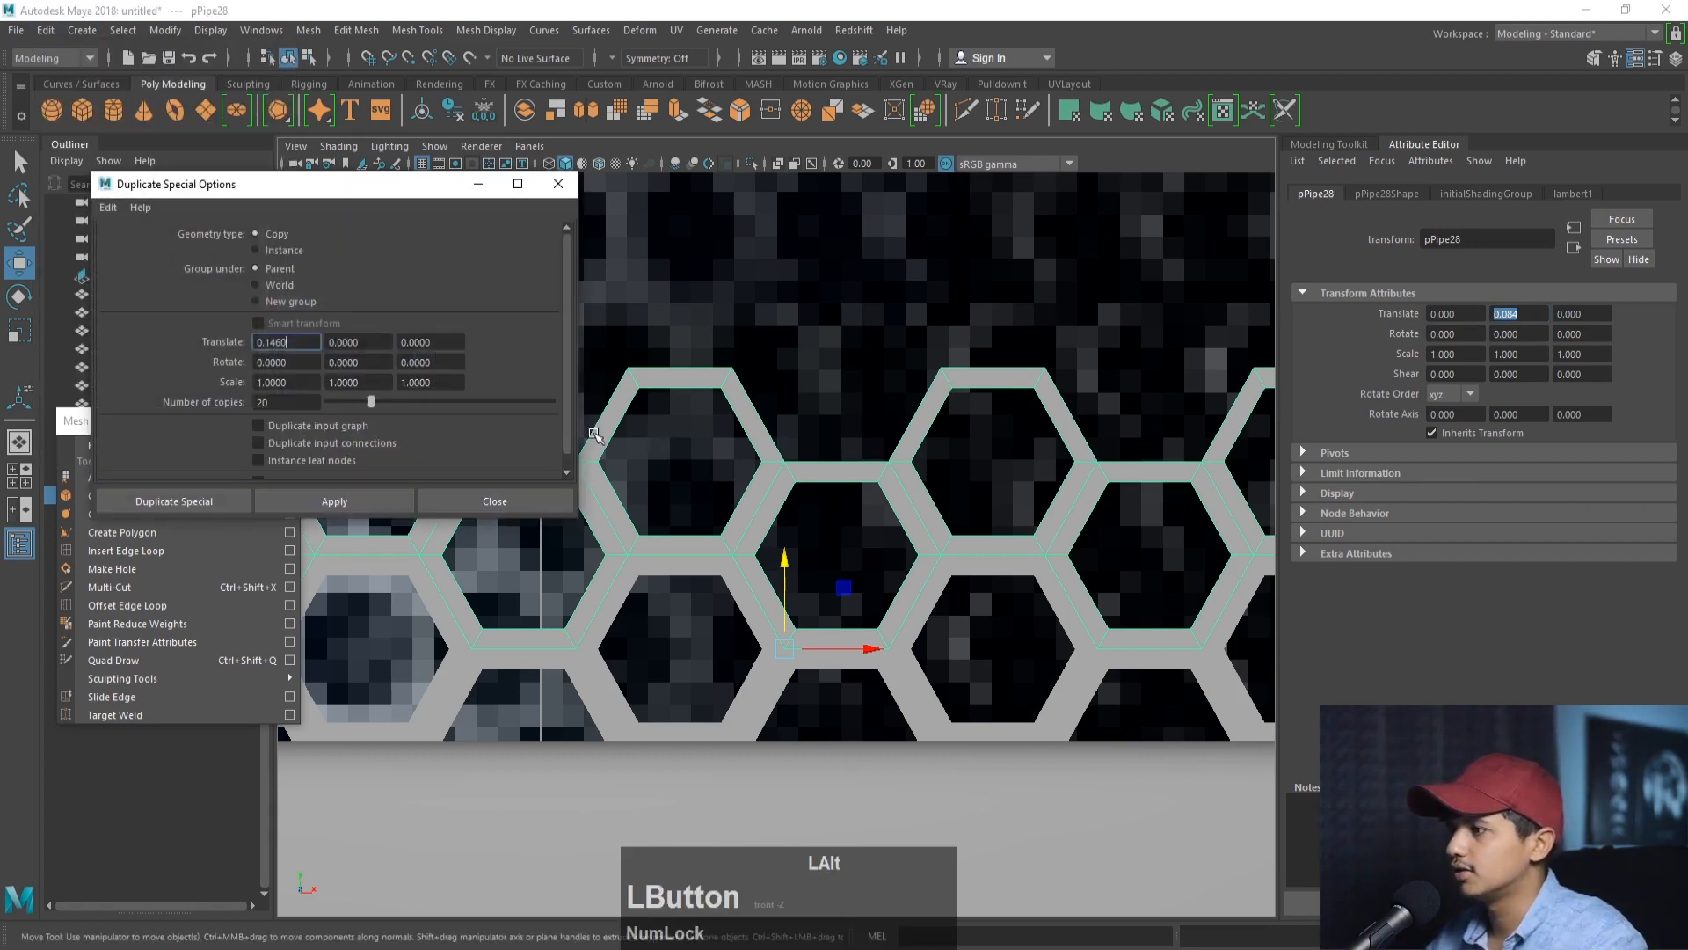
{"action": "left_click", "coordinate": [383, 342]}
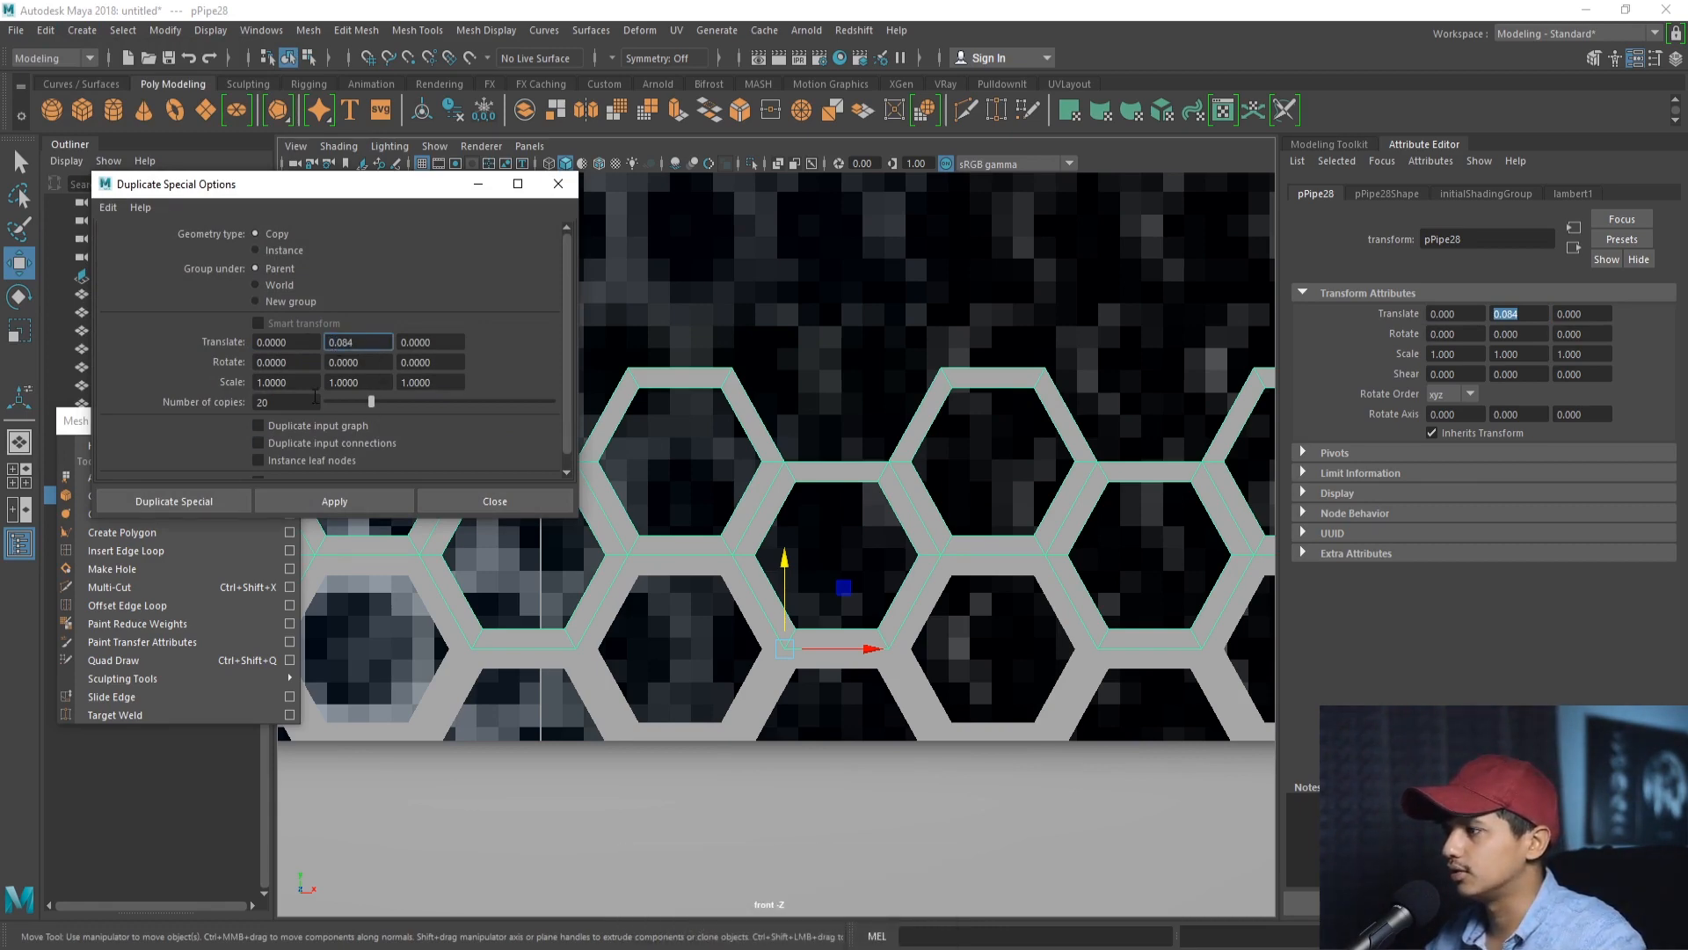
{"action": "right_click_drag", "start_coordinate": [857, 479], "coordinate": [693, 464], "text": "alt"}
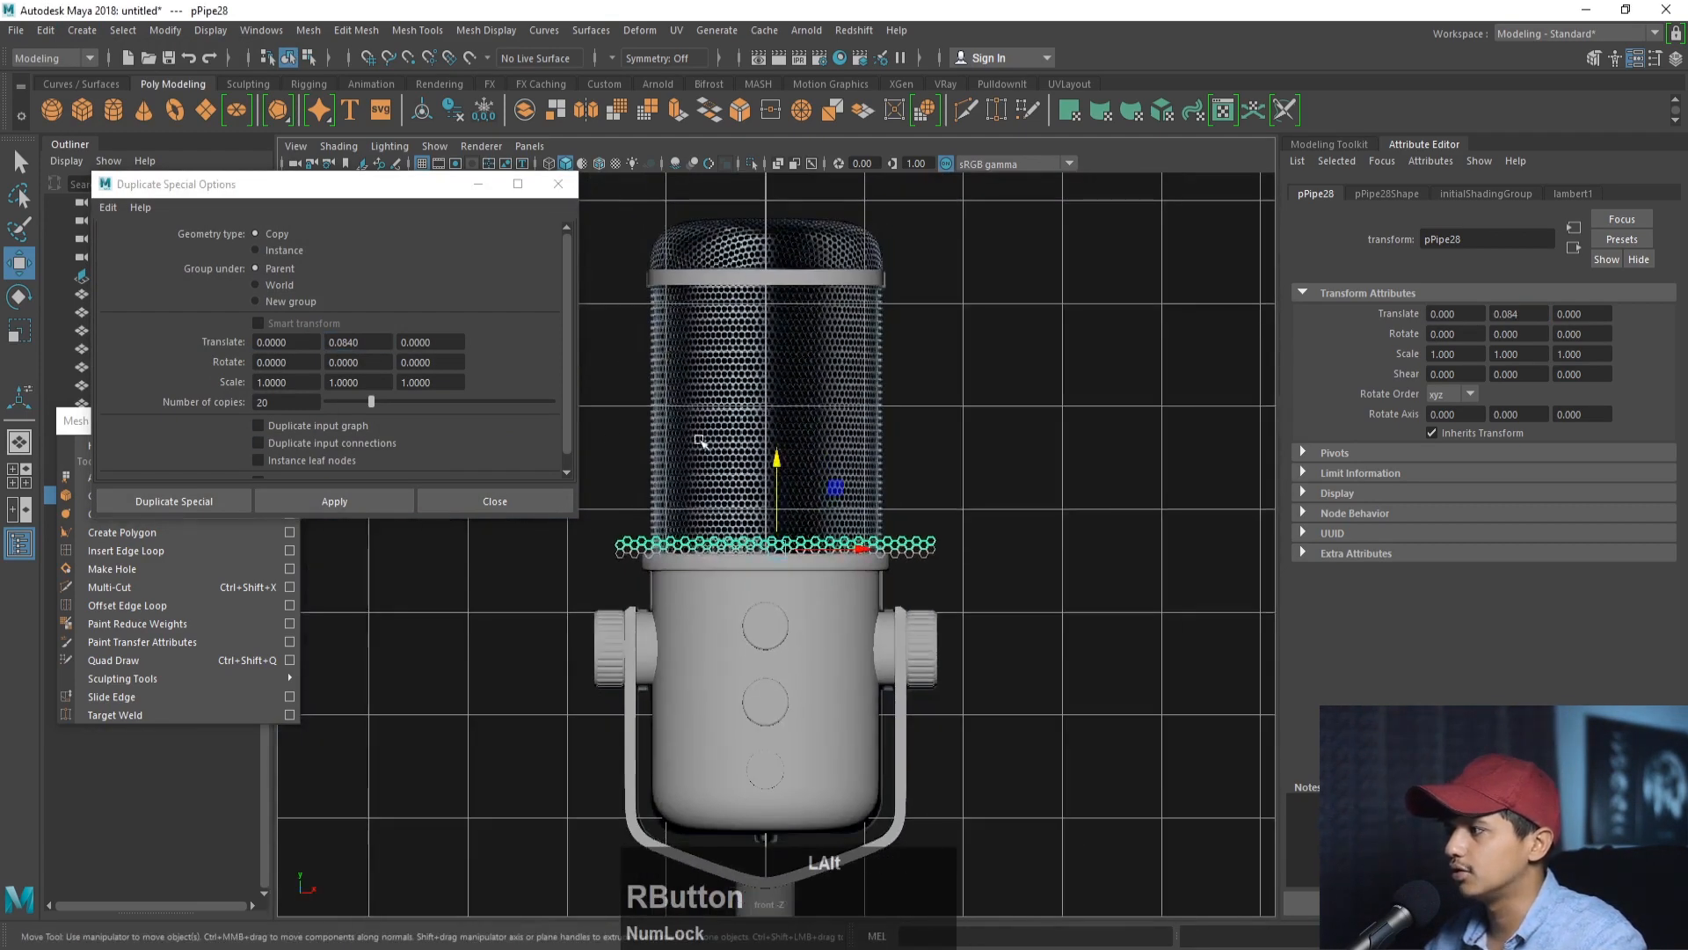
{"action": "left_click", "coordinate": [288, 402]}
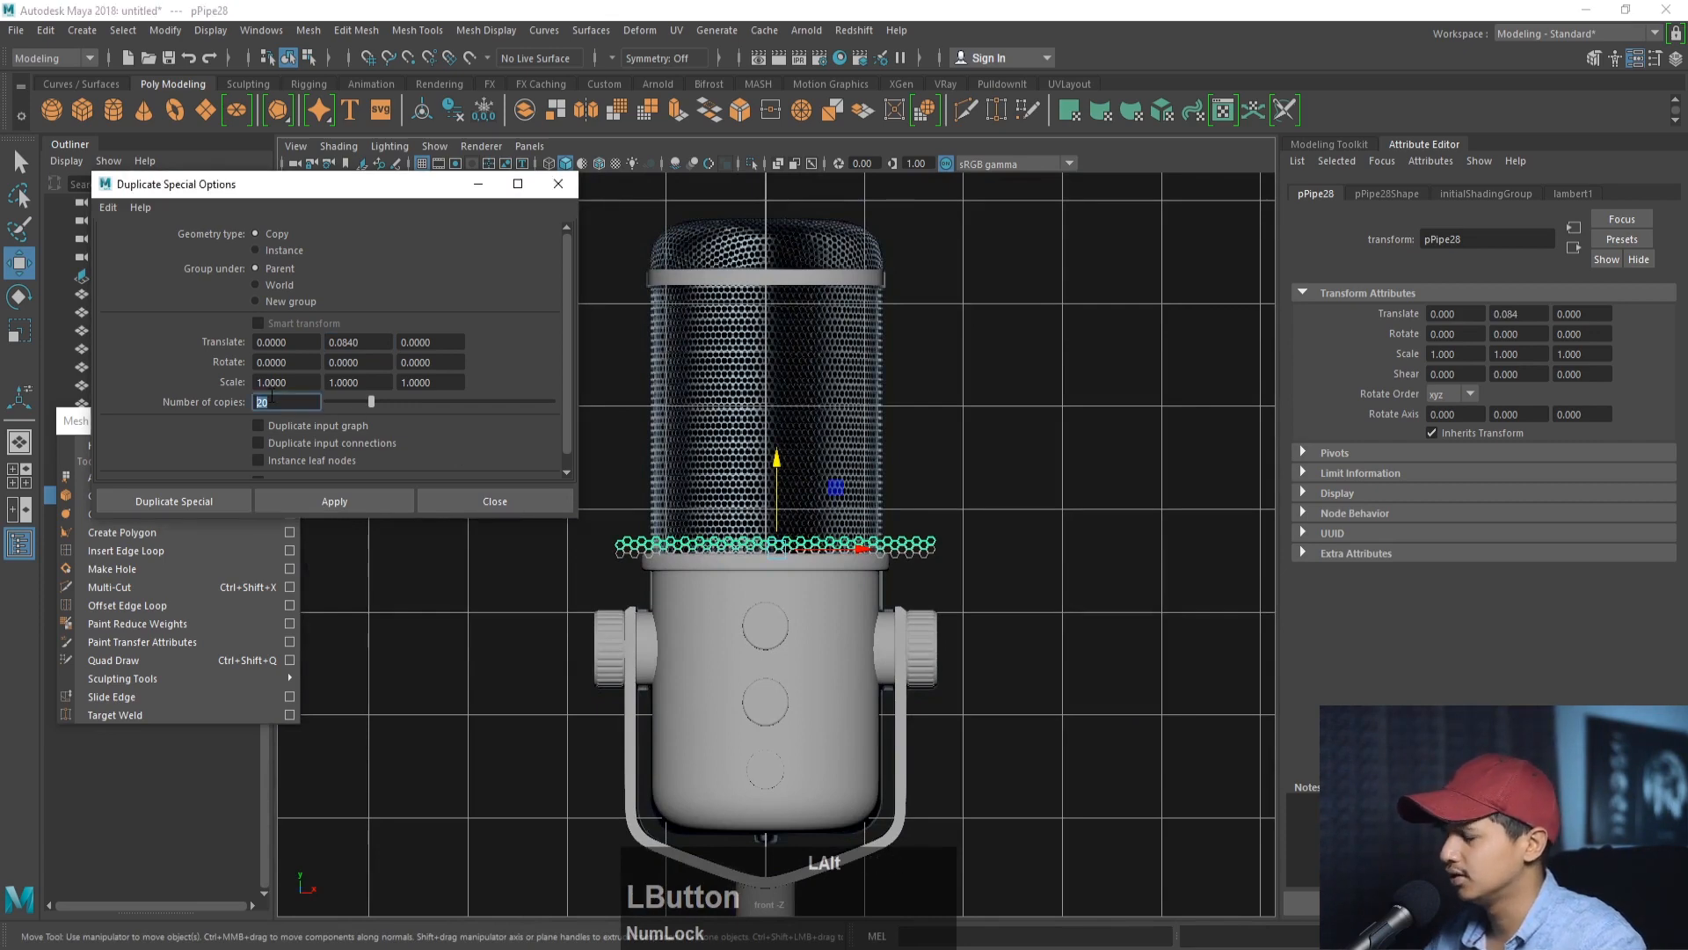
{"action": "key", "text": "Return"}
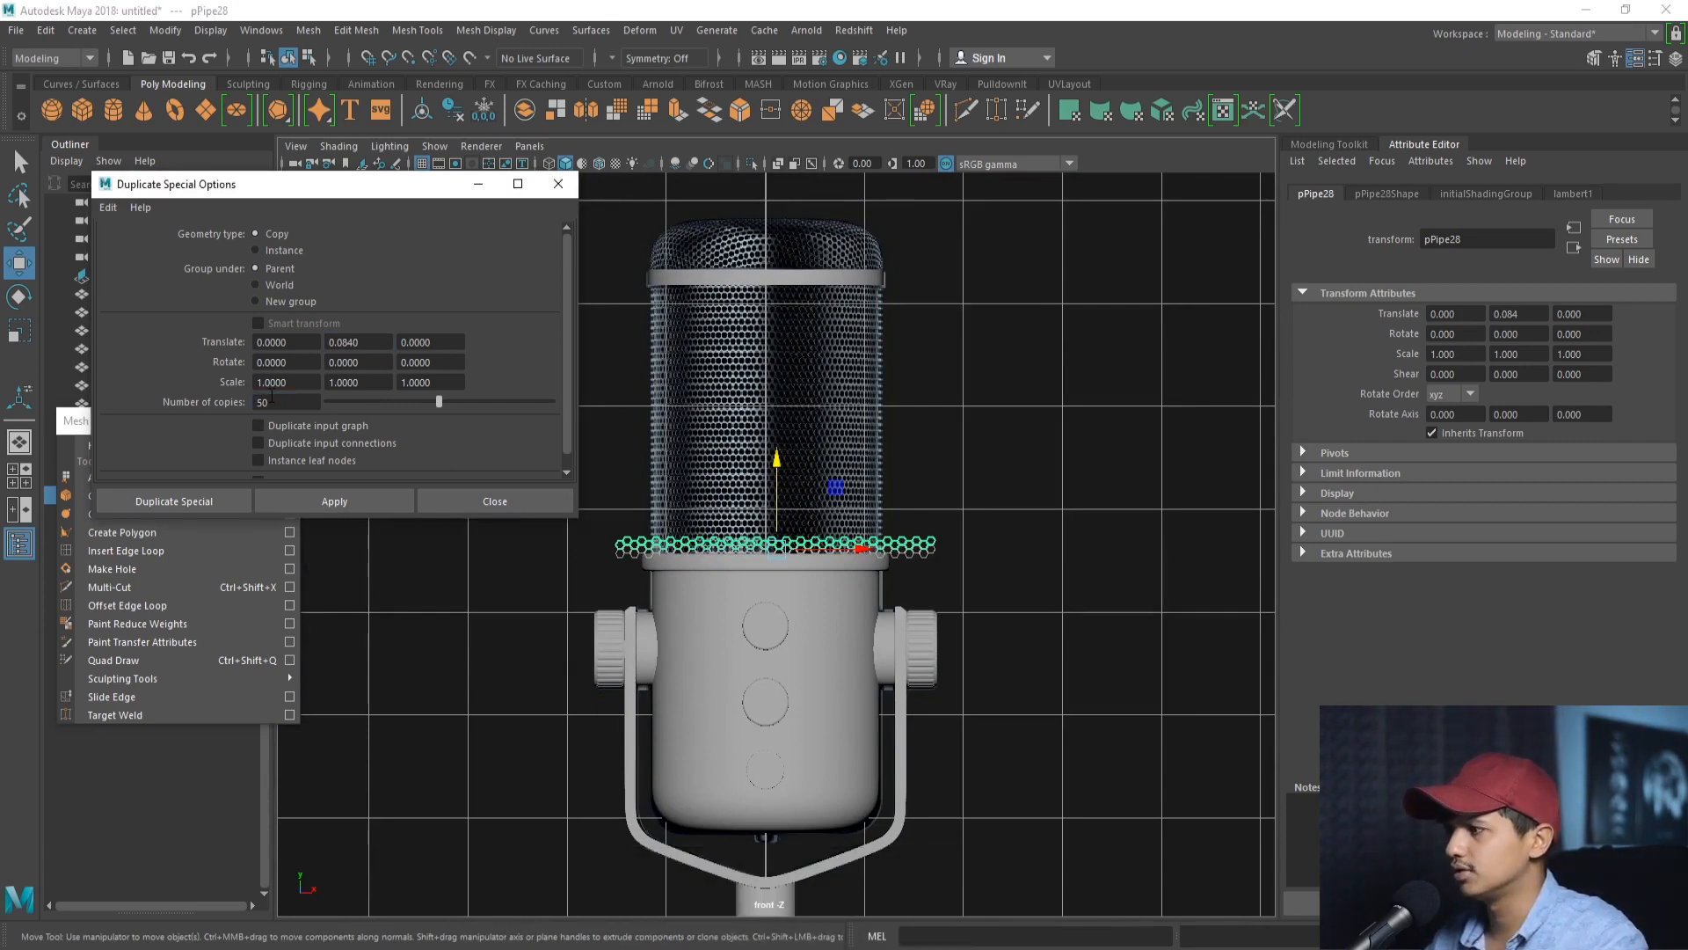
{"action": "left_click", "coordinate": [224, 501]}
- Delete the excess hexagon strips extending above the grille's upper band
{"action": "middle_click_drag", "start_coordinate": [528, 490], "coordinate": [534, 672], "text": "alt"}
{"action": "right_click_drag", "start_coordinate": [534, 672], "coordinate": [580, 604], "text": "alt"}
{"action": "middle_click_drag", "start_coordinate": [580, 604], "coordinate": [554, 535], "text": "alt"}
{"action": "right_click_drag", "start_coordinate": [554, 535], "coordinate": [818, 668], "text": "alt"}
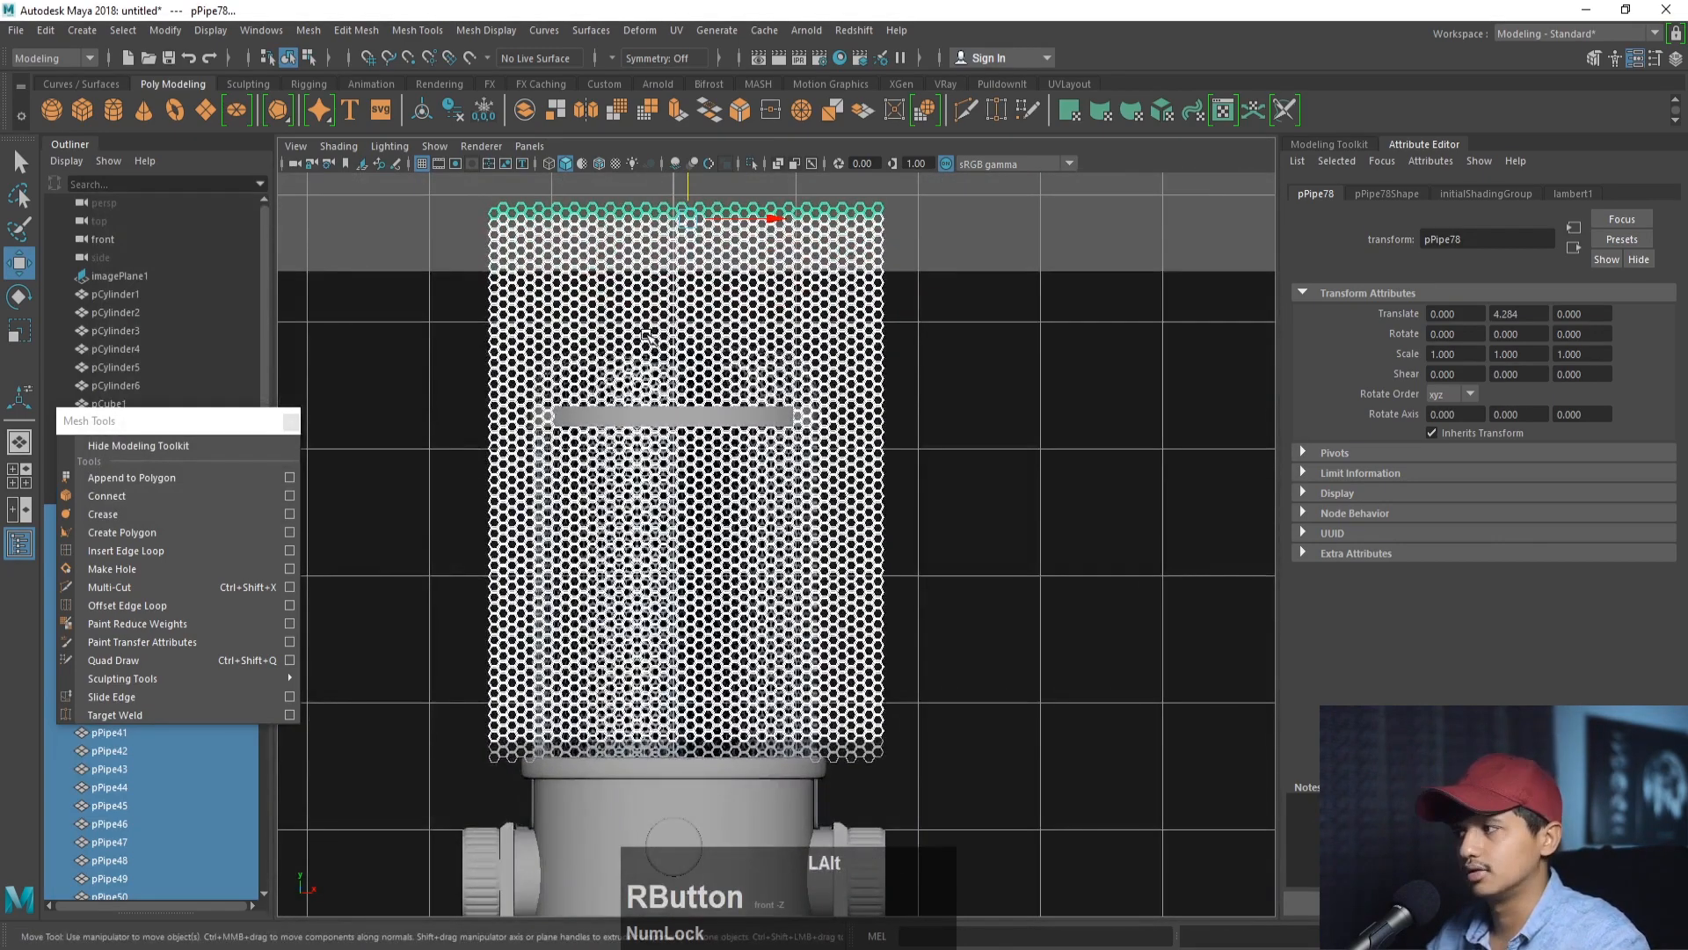
{"action": "left_click_drag", "start_coordinate": [447, 181], "coordinate": [937, 397]}
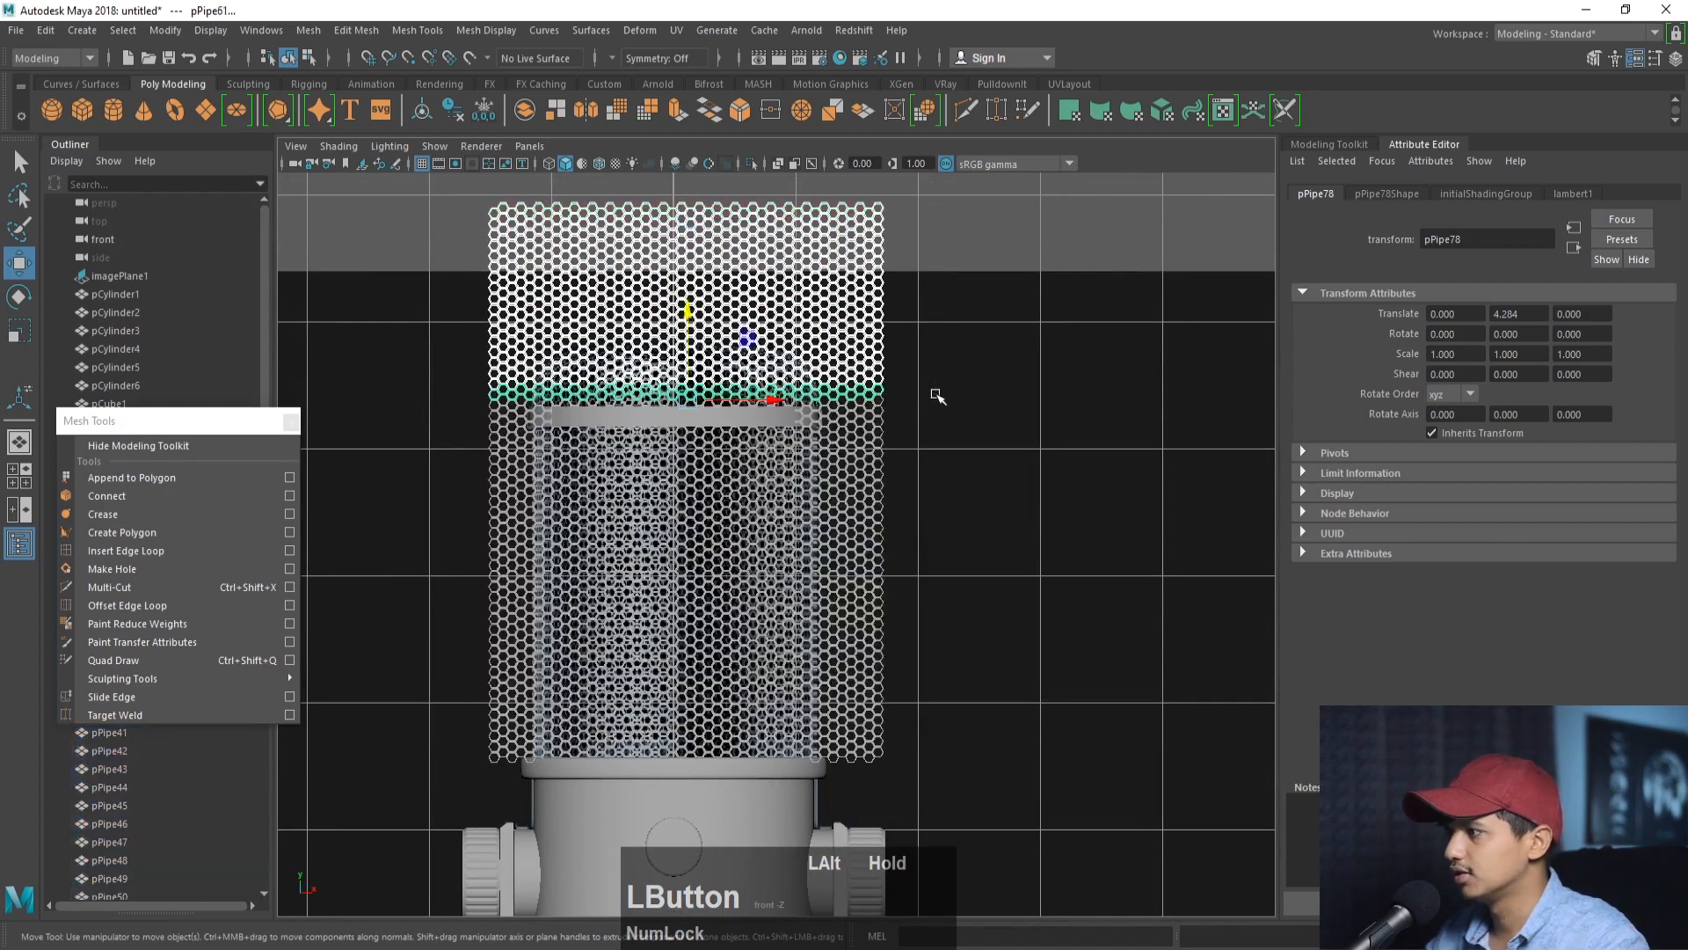
{"action": "key", "text": "Delete"}
- Select all the remaining hexagon strips and combine them into one mesh
{"action": "left_click_drag", "start_coordinate": [435, 376], "coordinate": [1025, 758]}
{"action": "left_click", "coordinate": [309, 30]}
{"action": "left_click", "coordinate": [342, 95]}
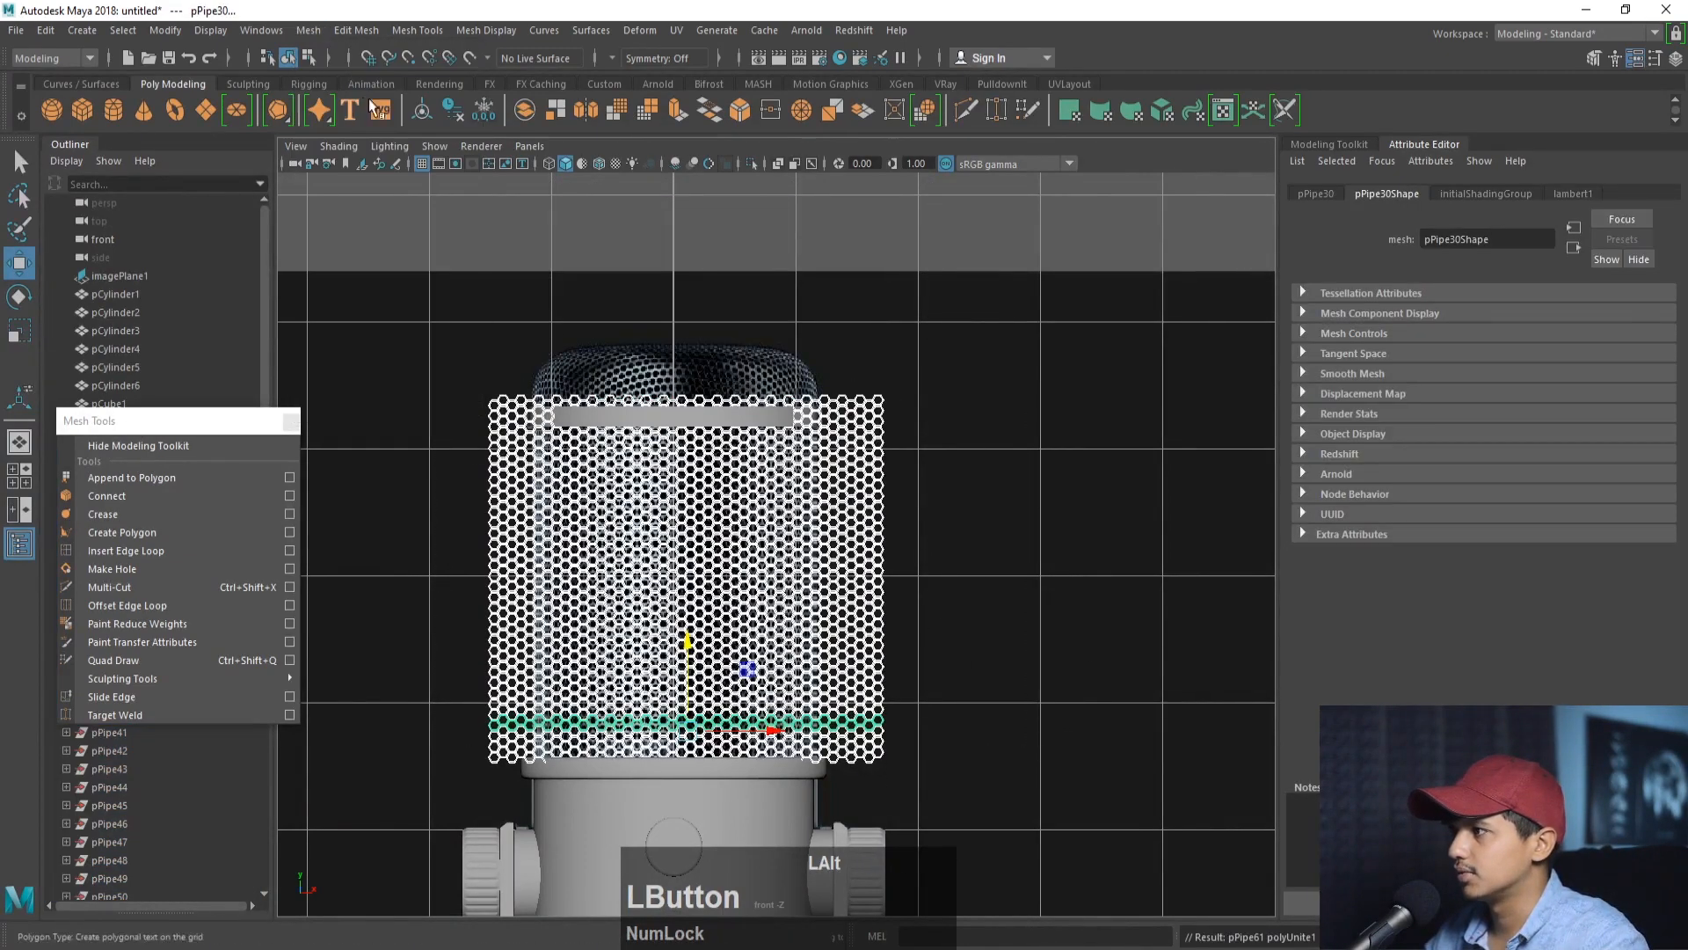
- Merge all vertices of the combined hexagon mesh with a distance threshold of 0.01 and return to object selection
{"action": "right_click_drag", "start_coordinate": [574, 500], "coordinate": [493, 444]}
{"action": "left_click_drag", "start_coordinate": [434, 328], "coordinate": [976, 811]}
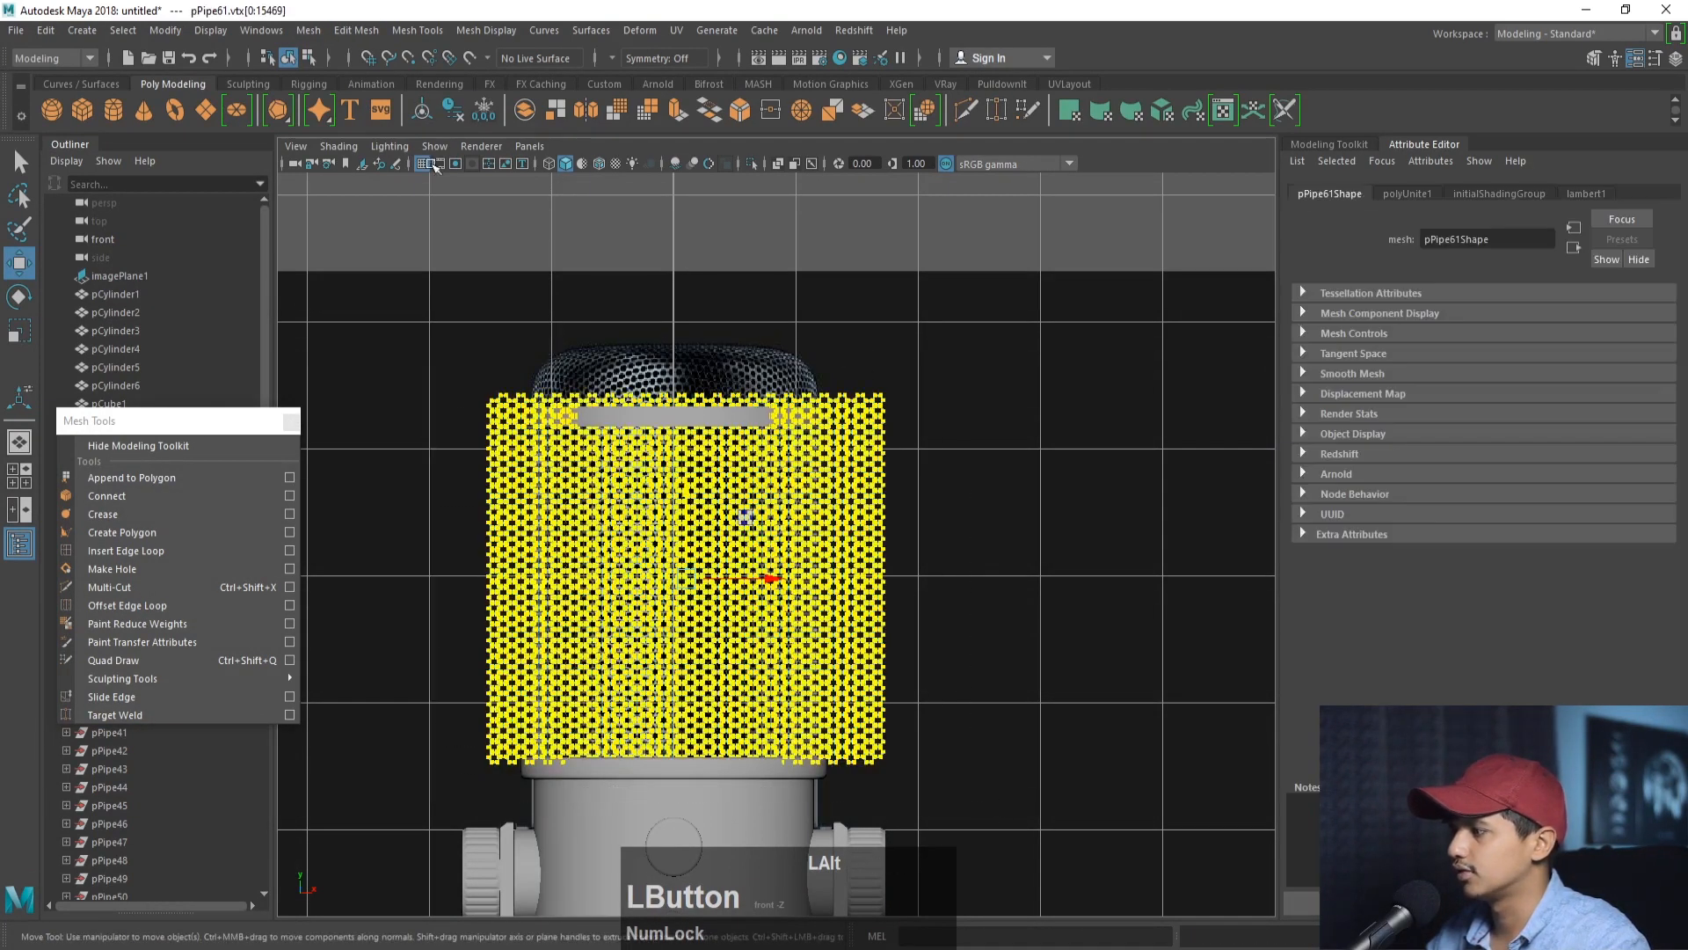
{"action": "left_click", "coordinate": [346, 29]}
{"action": "left_click", "coordinate": [401, 224]}
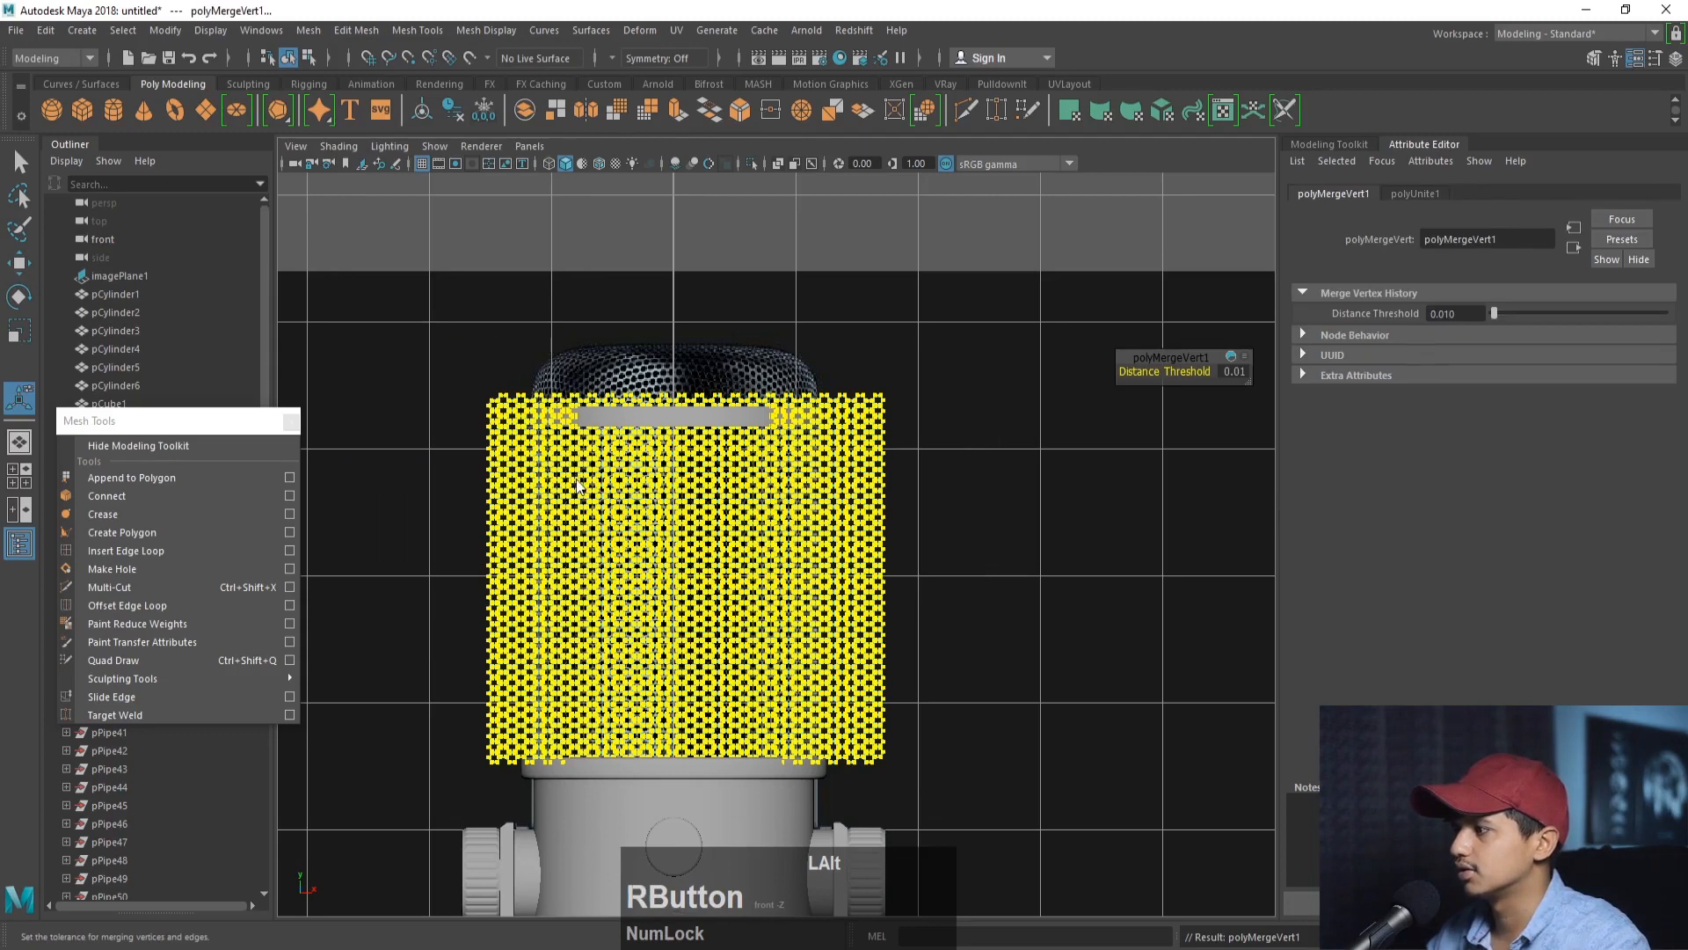
{"action": "right_click_drag", "start_coordinate": [576, 462], "coordinate": [565, 499]}
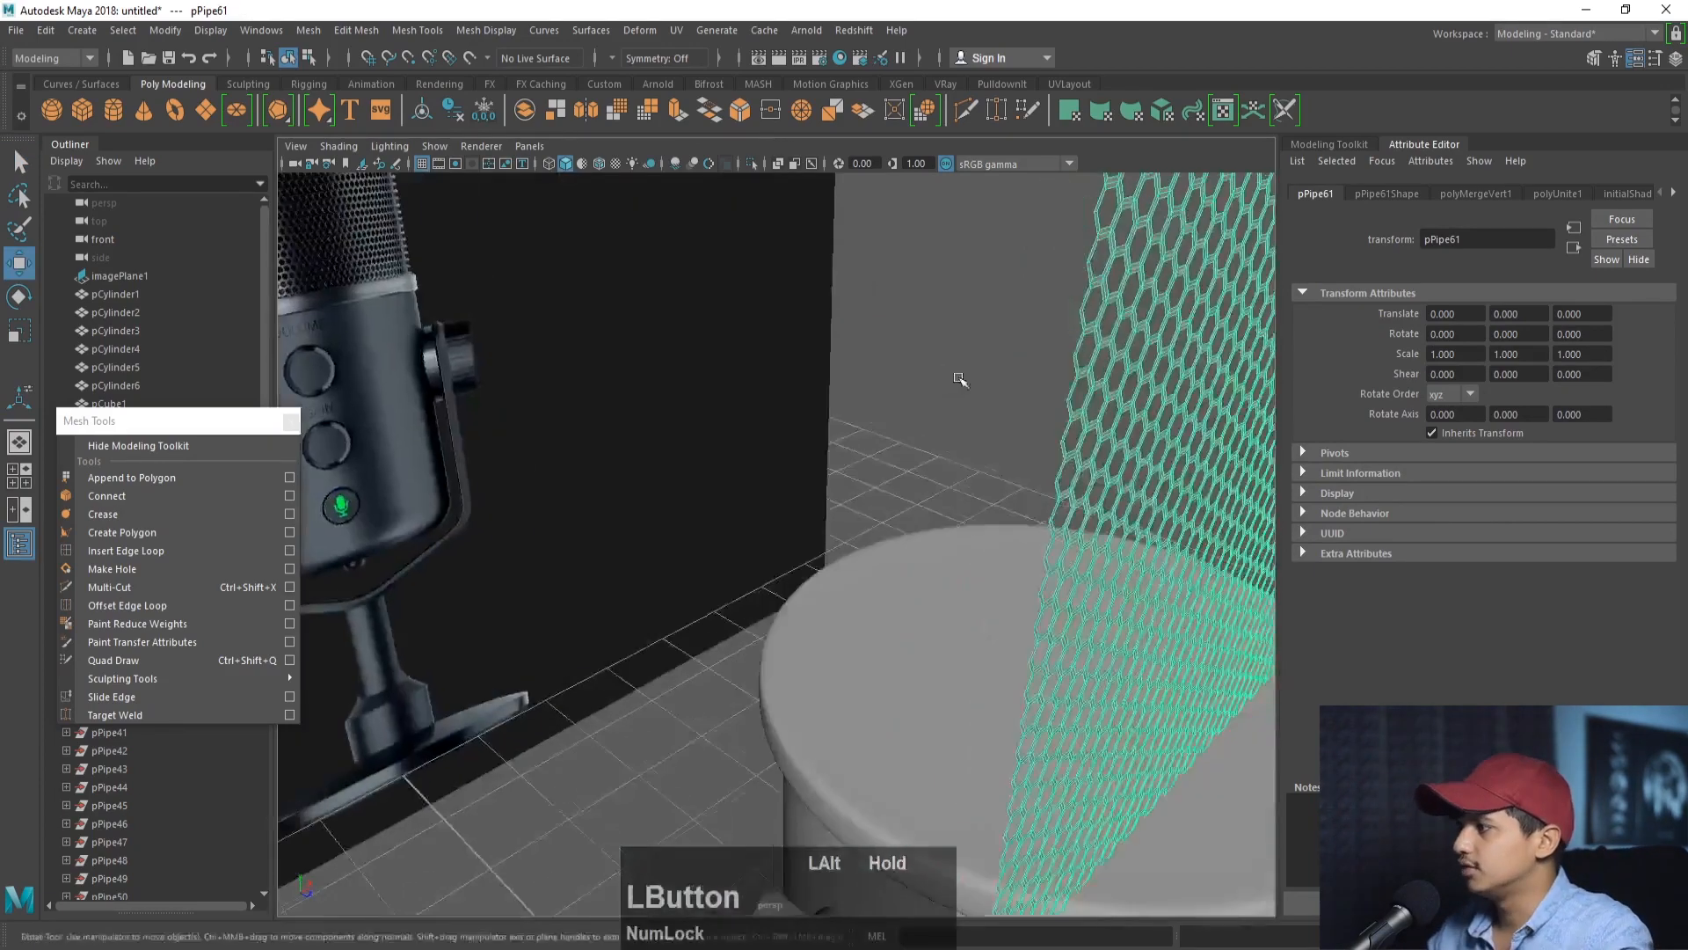
- Move the merged hexagon sheet forward along Z to 0.609, in front of the microphone
{"action": "right_click_drag", "start_coordinate": [961, 377], "coordinate": [836, 366], "text": "alt"}
{"action": "middle_click_drag", "start_coordinate": [836, 366], "coordinate": [595, 414], "text": "alt"}
{"action": "left_click_drag", "start_coordinate": [791, 471], "coordinate": [842, 538], "text": "alt"}
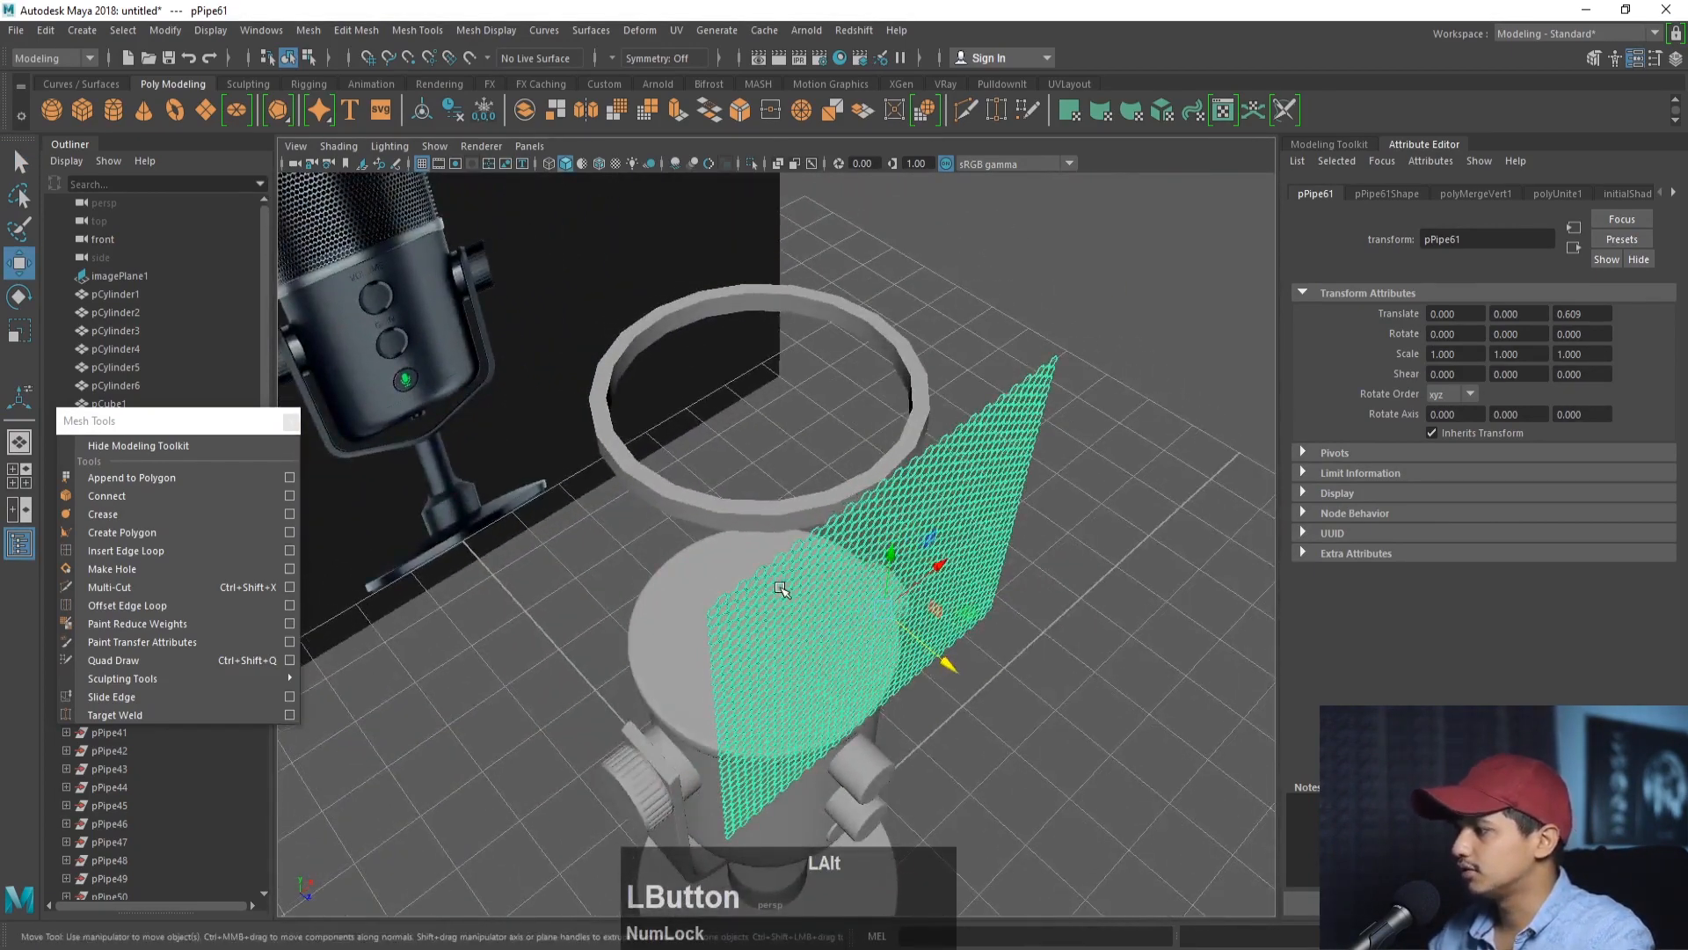
{"action": "left_click_drag", "start_coordinate": [783, 458], "coordinate": [744, 413], "text": "alt"}
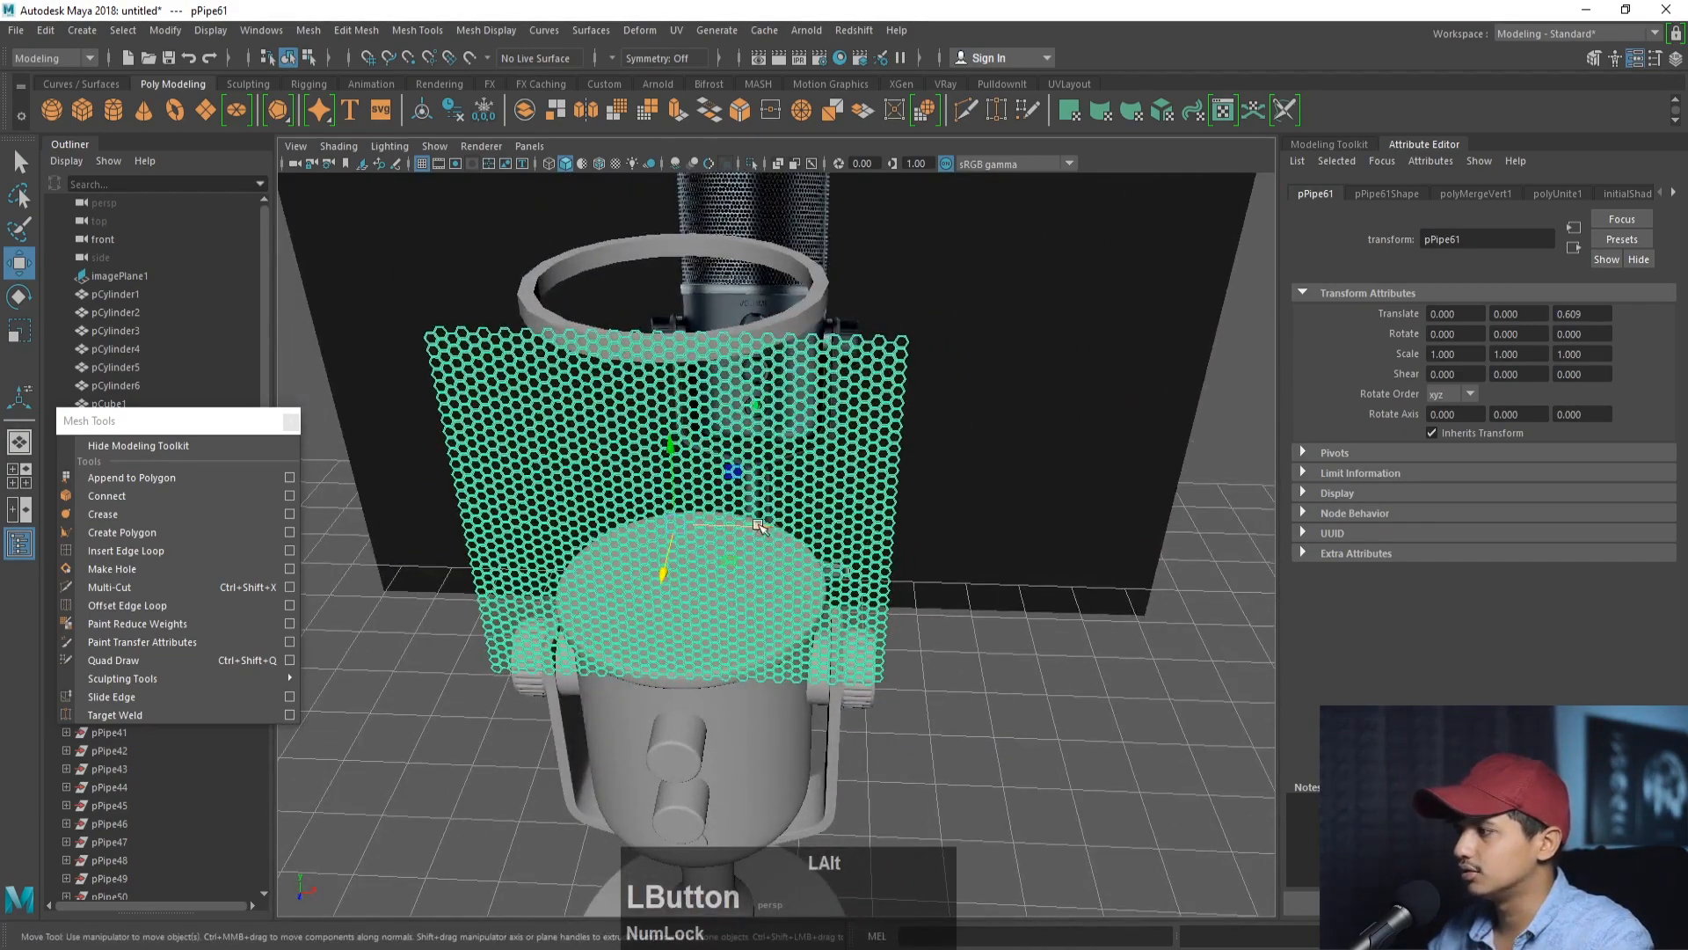
- Duplicate the hexagon sheet and move the copy along X to 3.223, beside the original
{"action": "key", "text": "ctrl+d"}
{"action": "left_click_drag", "start_coordinate": [758, 524], "coordinate": [1201, 535]}
{"action": "left_click_drag", "start_coordinate": [858, 528], "coordinate": [847, 457], "text": "alt"}
{"action": "middle_click_drag", "start_coordinate": [847, 457], "coordinate": [851, 518], "text": "alt"}
{"action": "right_click_drag", "start_coordinate": [851, 519], "coordinate": [706, 374], "text": "alt"}
{"action": "left_click_drag", "start_coordinate": [716, 323], "coordinate": [704, 384], "text": "alt"}
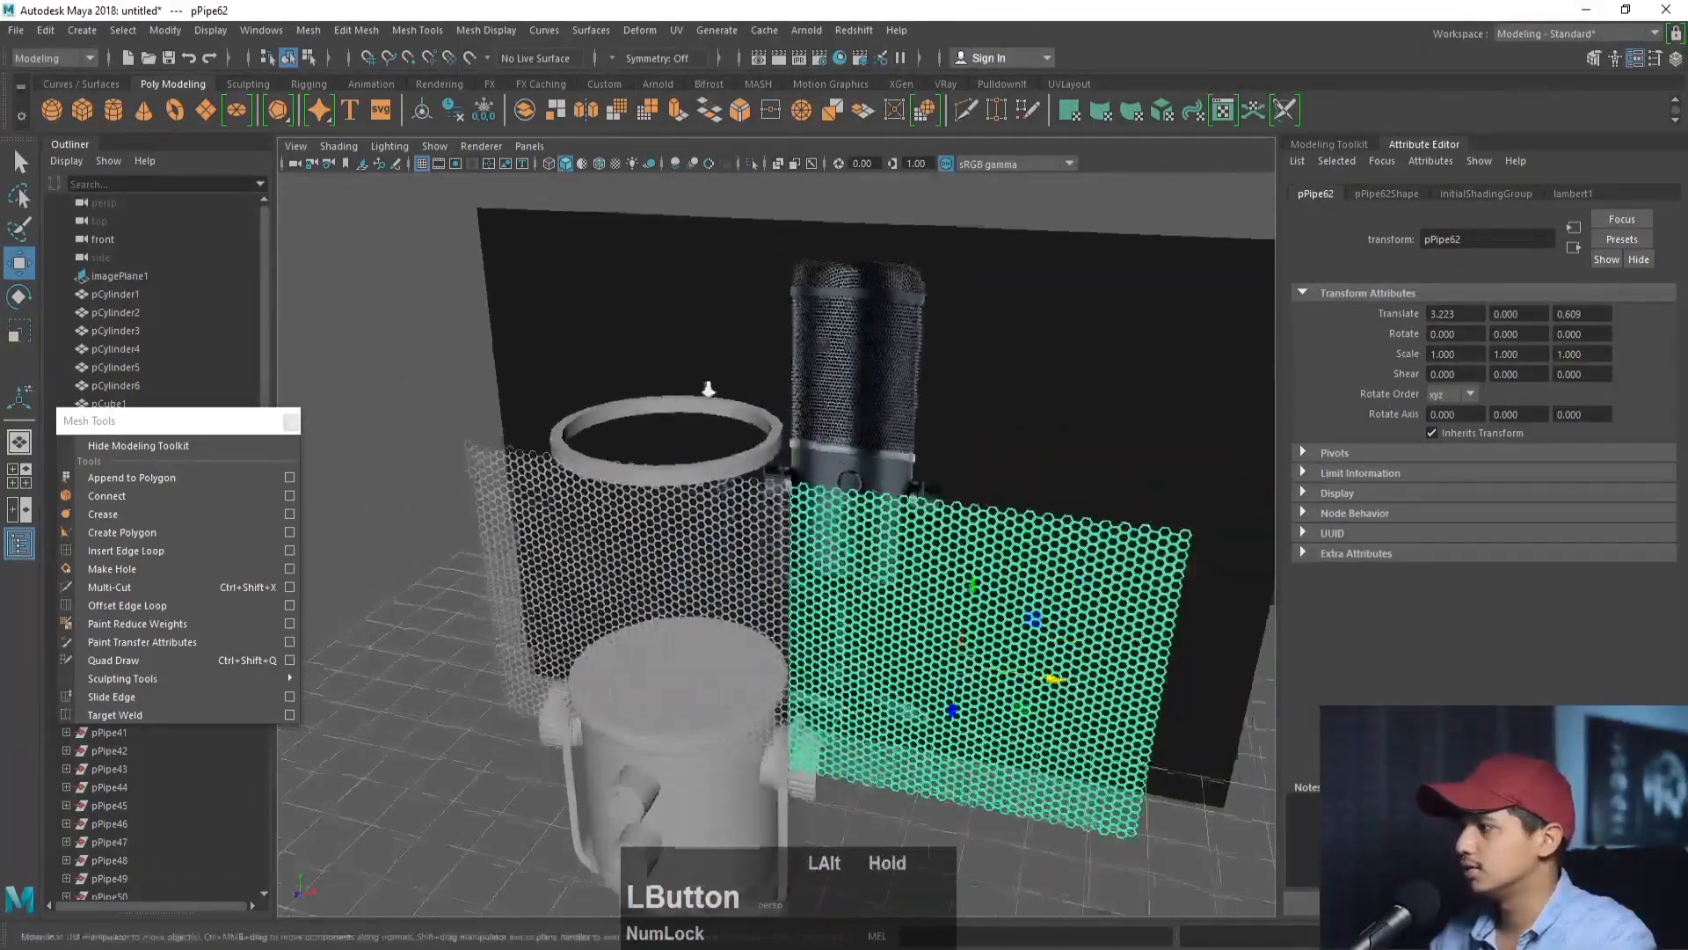
{"action": "middle_click_drag", "start_coordinate": [705, 384], "coordinate": [690, 445], "text": "alt"}
{"action": "right_click_drag", "start_coordinate": [689, 445], "coordinate": [677, 454], "text": "alt"}
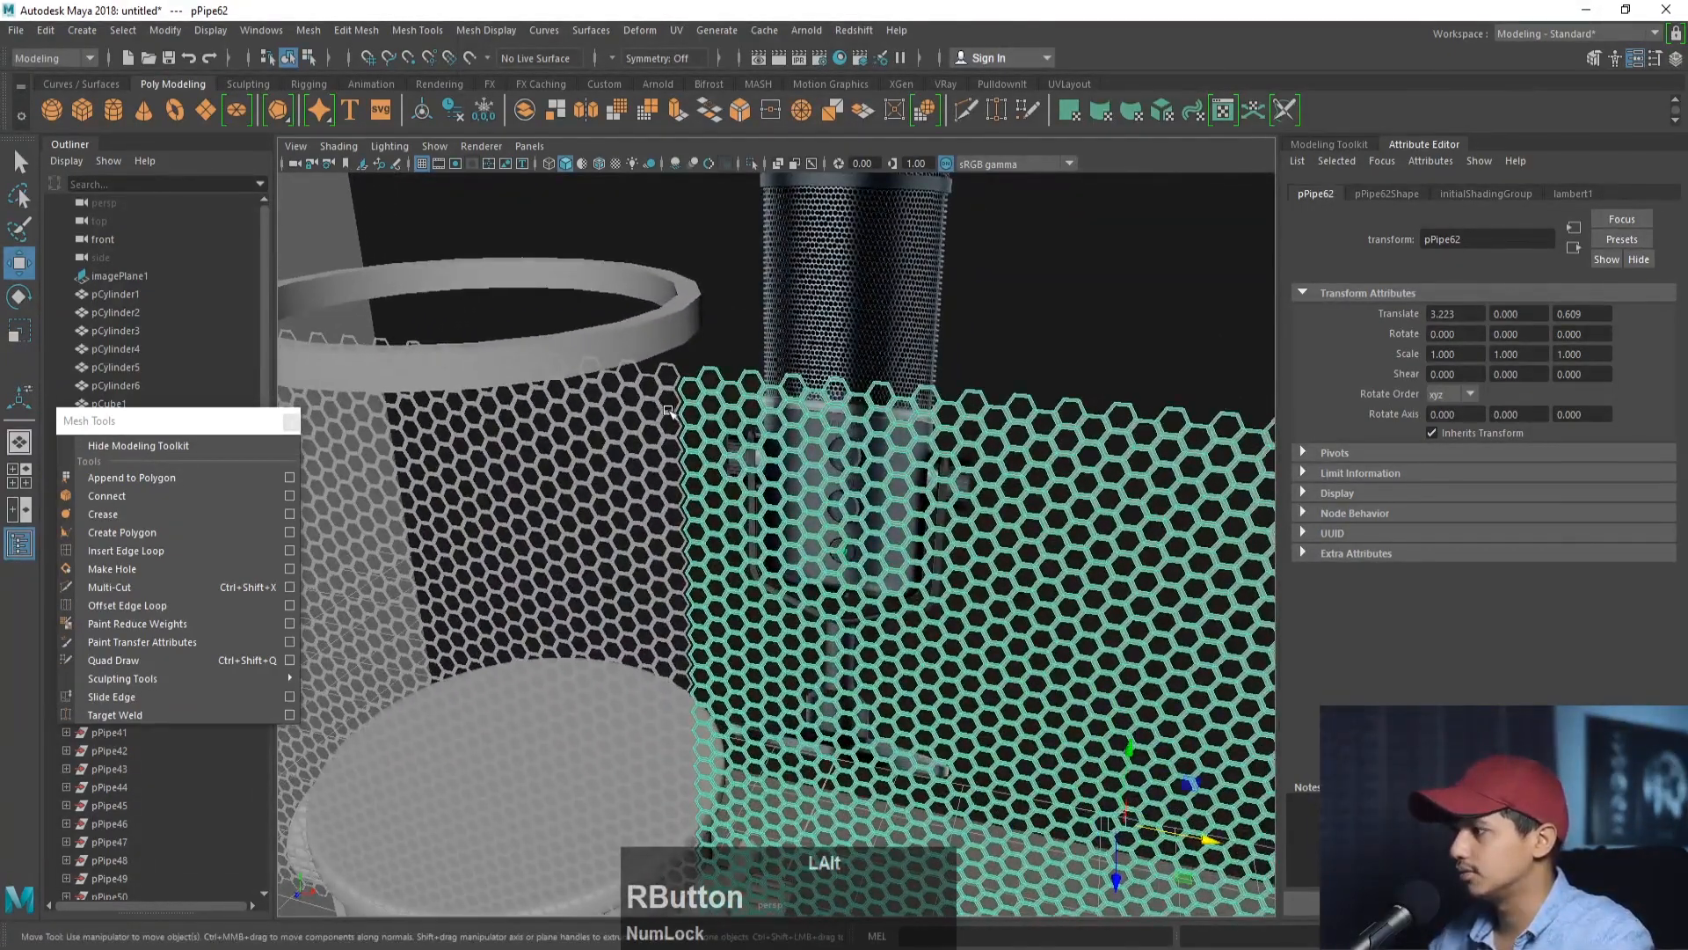
- Start adjusting the duplicate sheet's pivot to fit its side edge against the original sheet
{"action": "middle_click_drag", "start_coordinate": [754, 491], "coordinate": [747, 510], "text": "alt"}
{"action": "left_click_drag", "start_coordinate": [747, 510], "coordinate": [740, 526], "text": "alt"}
{"action": "right_click_drag", "start_coordinate": [740, 526], "coordinate": [754, 508], "text": "alt"}
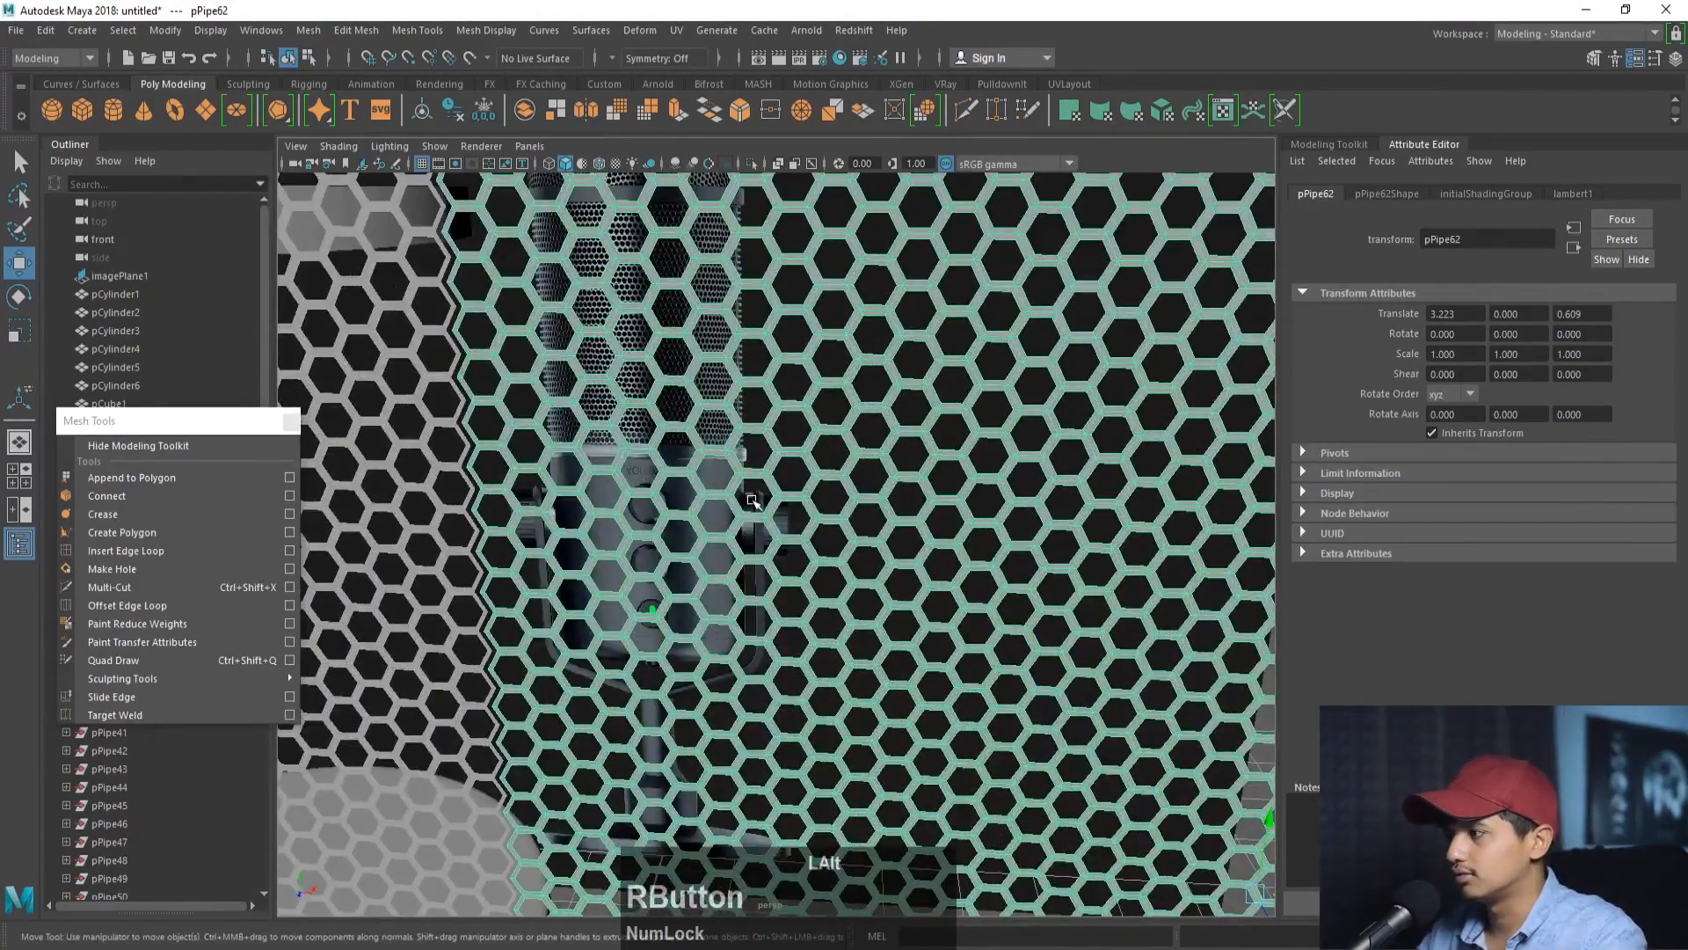
{"action": "key", "text": "d"}
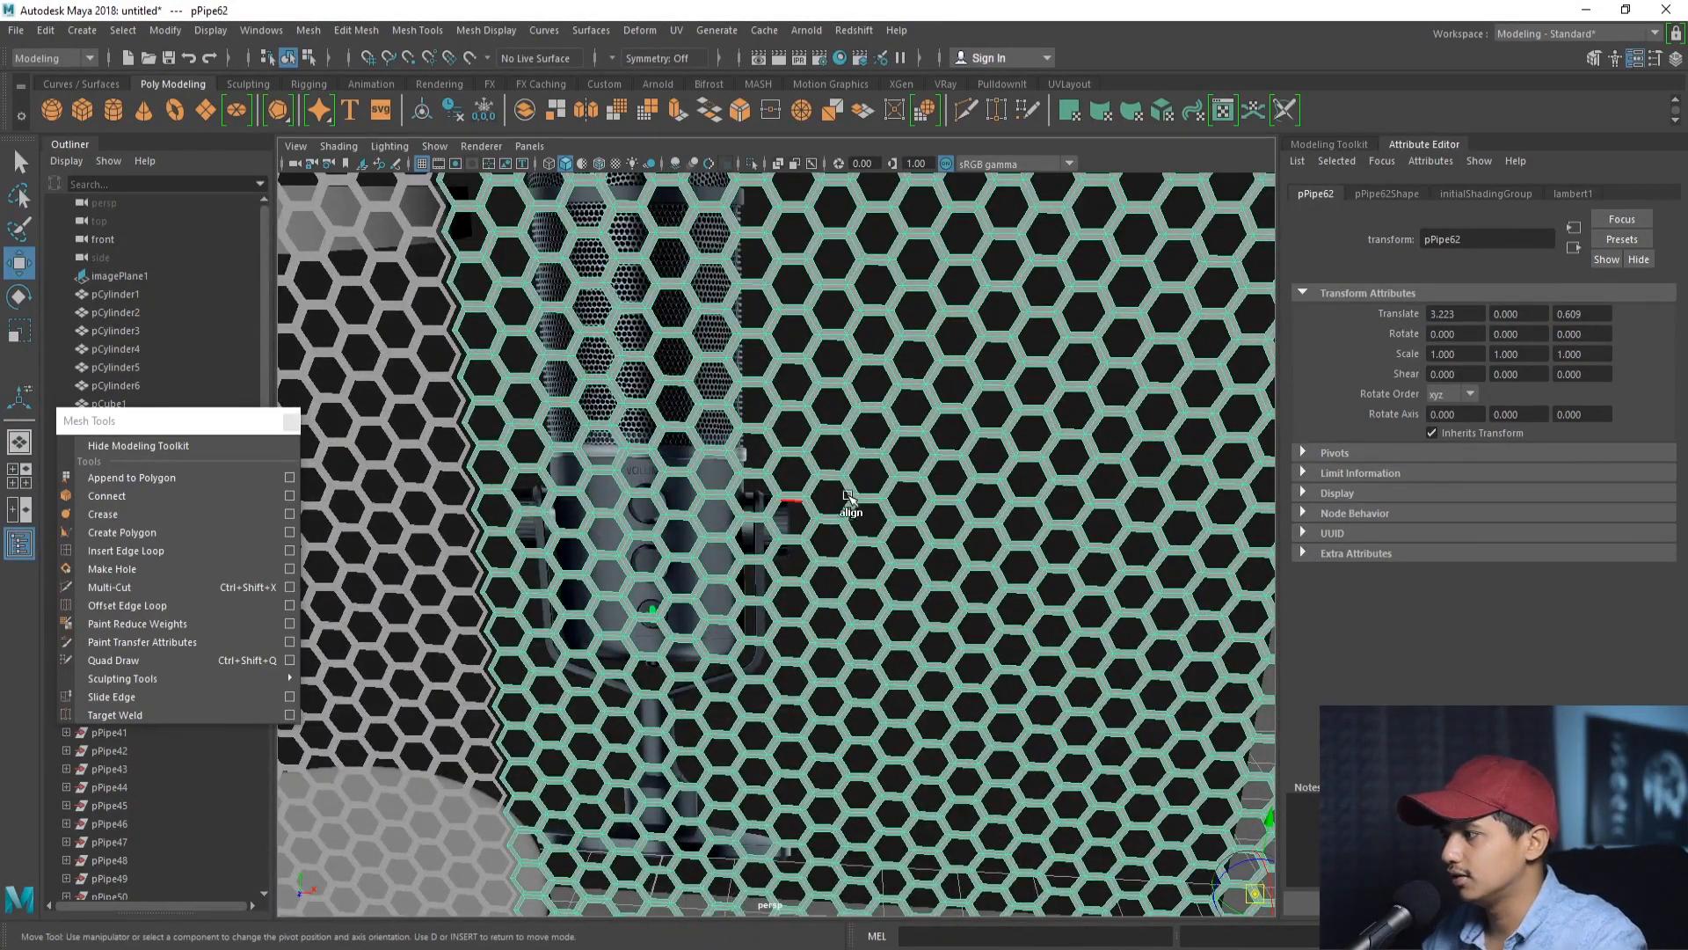
- Combine the two hexagon sheets into one wide sheet and position it at X -1.395, Z -0.145
{"action": "right_click_drag", "start_coordinate": [851, 503], "coordinate": [782, 503], "text": "alt"}
{"action": "middle_click_drag", "start_coordinate": [782, 503], "coordinate": [721, 413], "text": "alt"}
{"action": "left_click_drag", "start_coordinate": [1012, 527], "coordinate": [1059, 561], "text": "alt"}
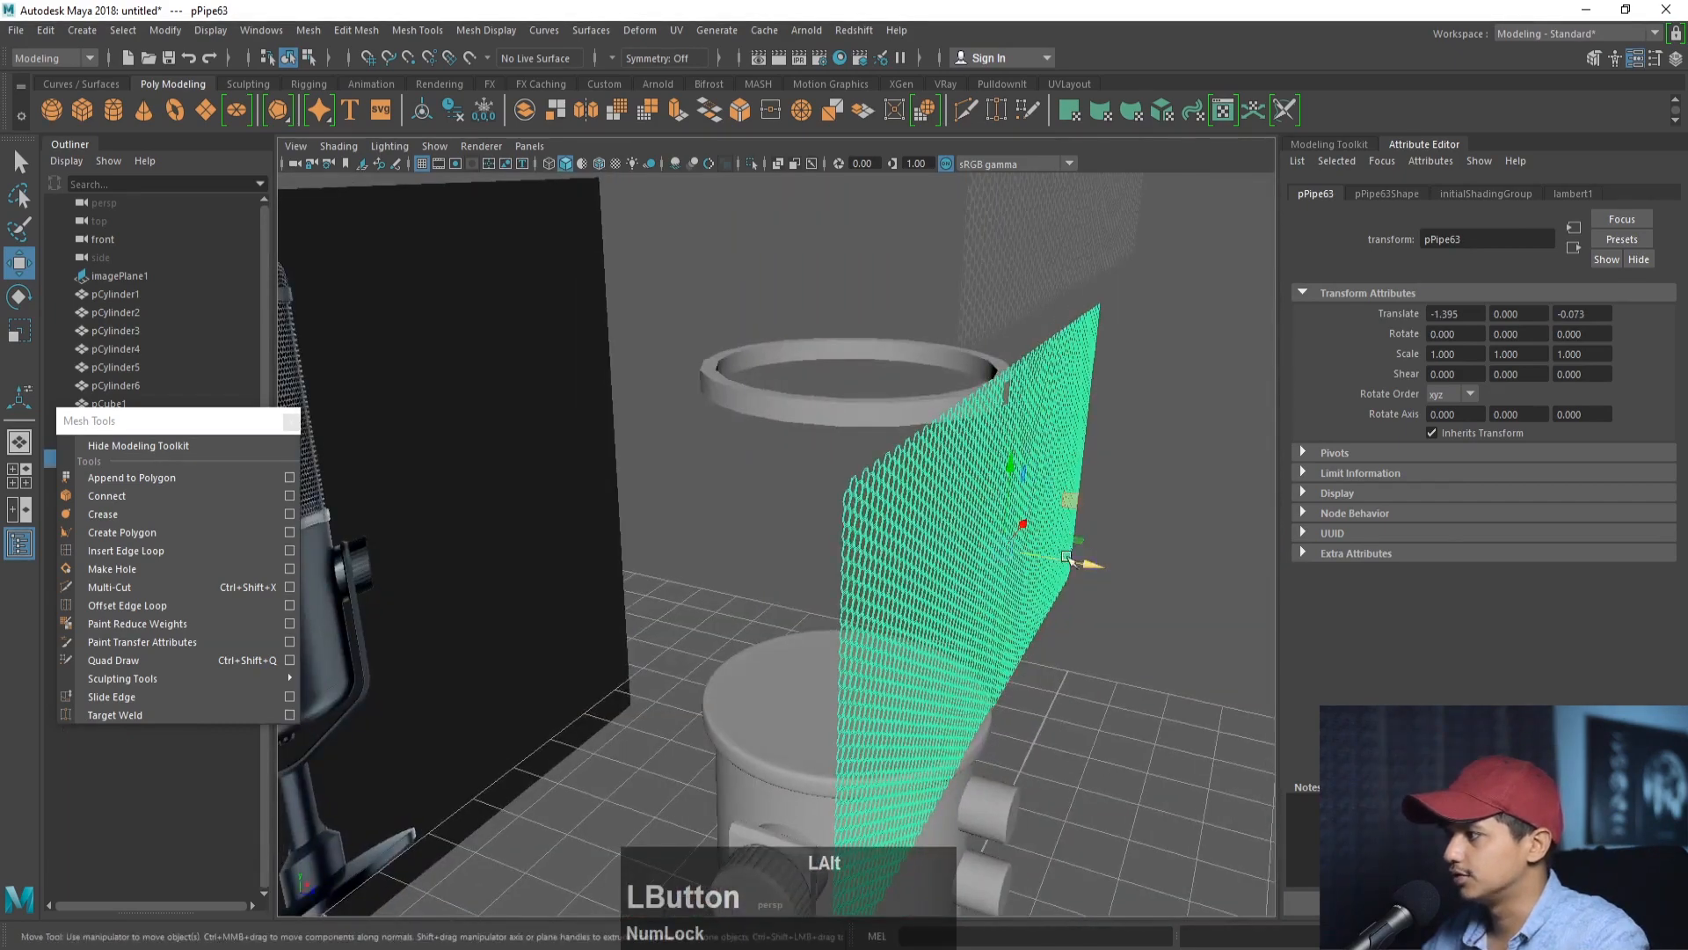
{"action": "left_click_drag", "start_coordinate": [1059, 562], "coordinate": [1165, 429], "text": "alt"}
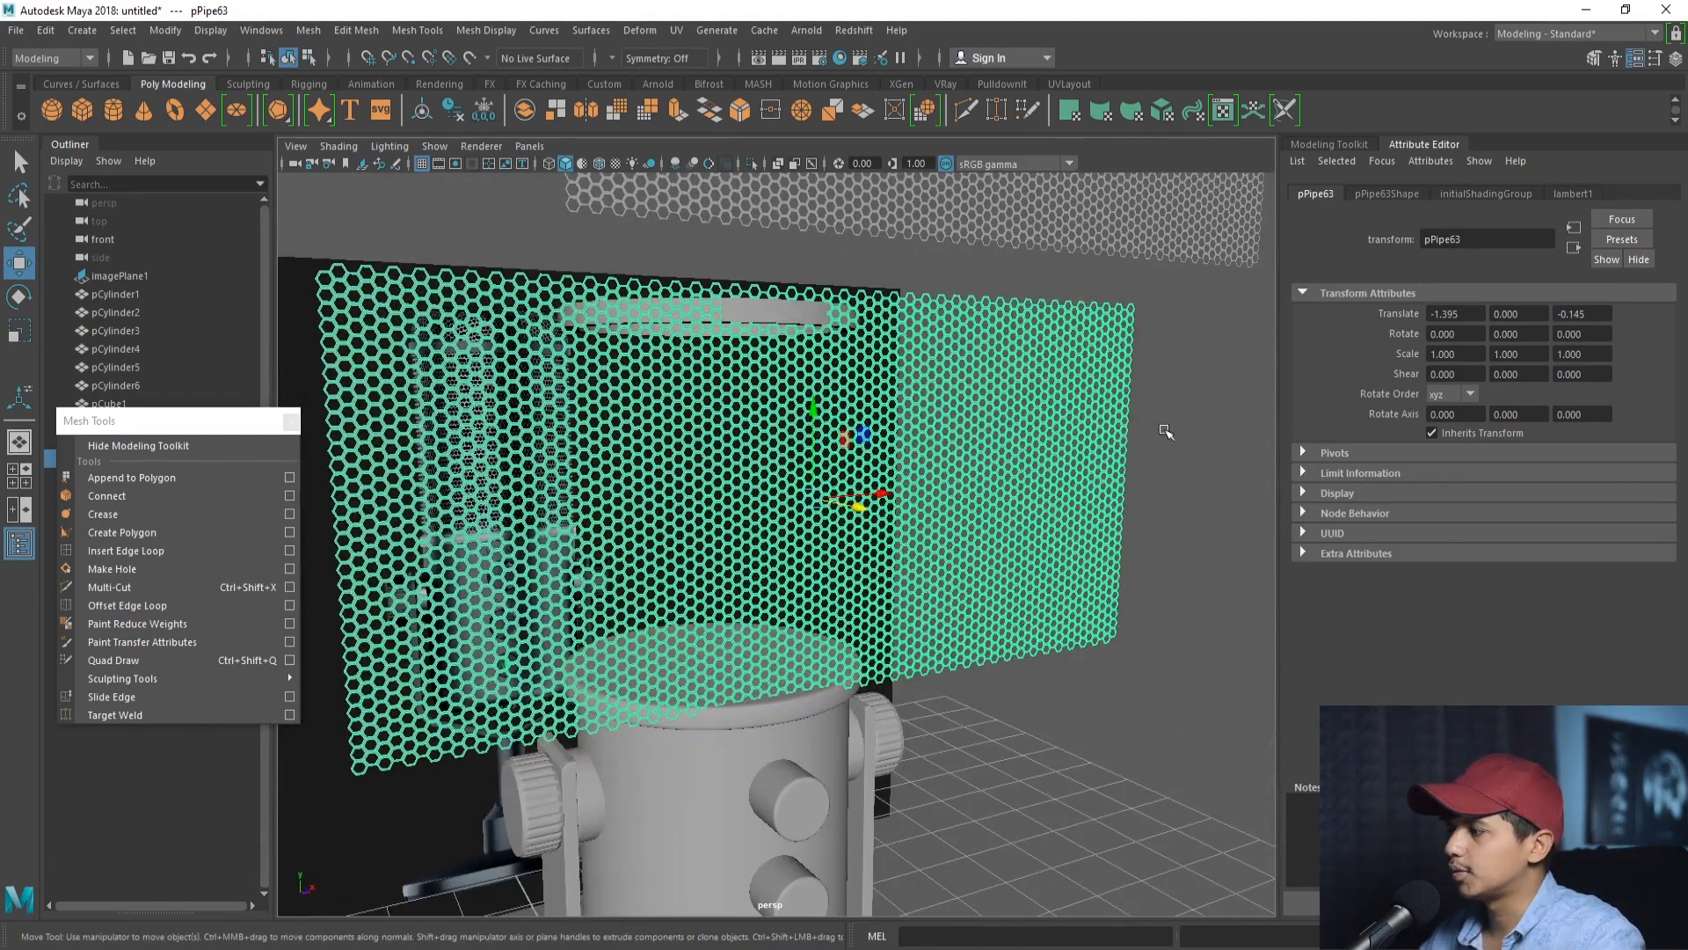
- Apply a nonlinear Bend deformer to the wide hexagon sheet with a curvature of about 11.1
{"action": "left_click", "coordinate": [629, 30]}
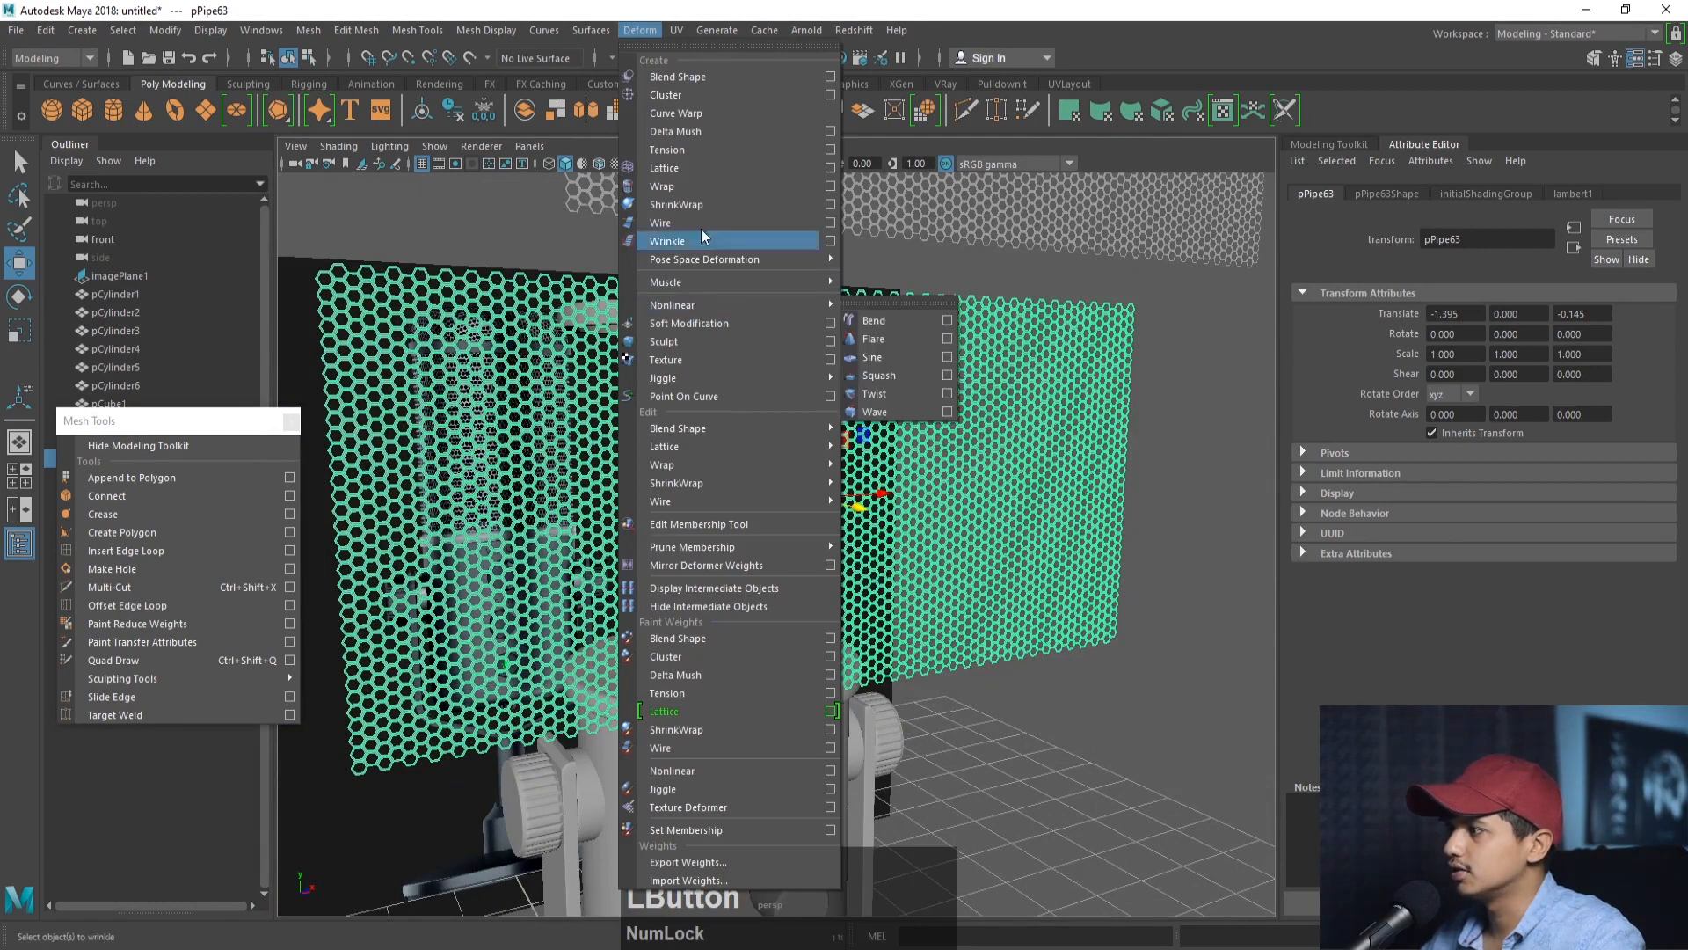
{"action": "mouse_move", "coordinate": [673, 305]}
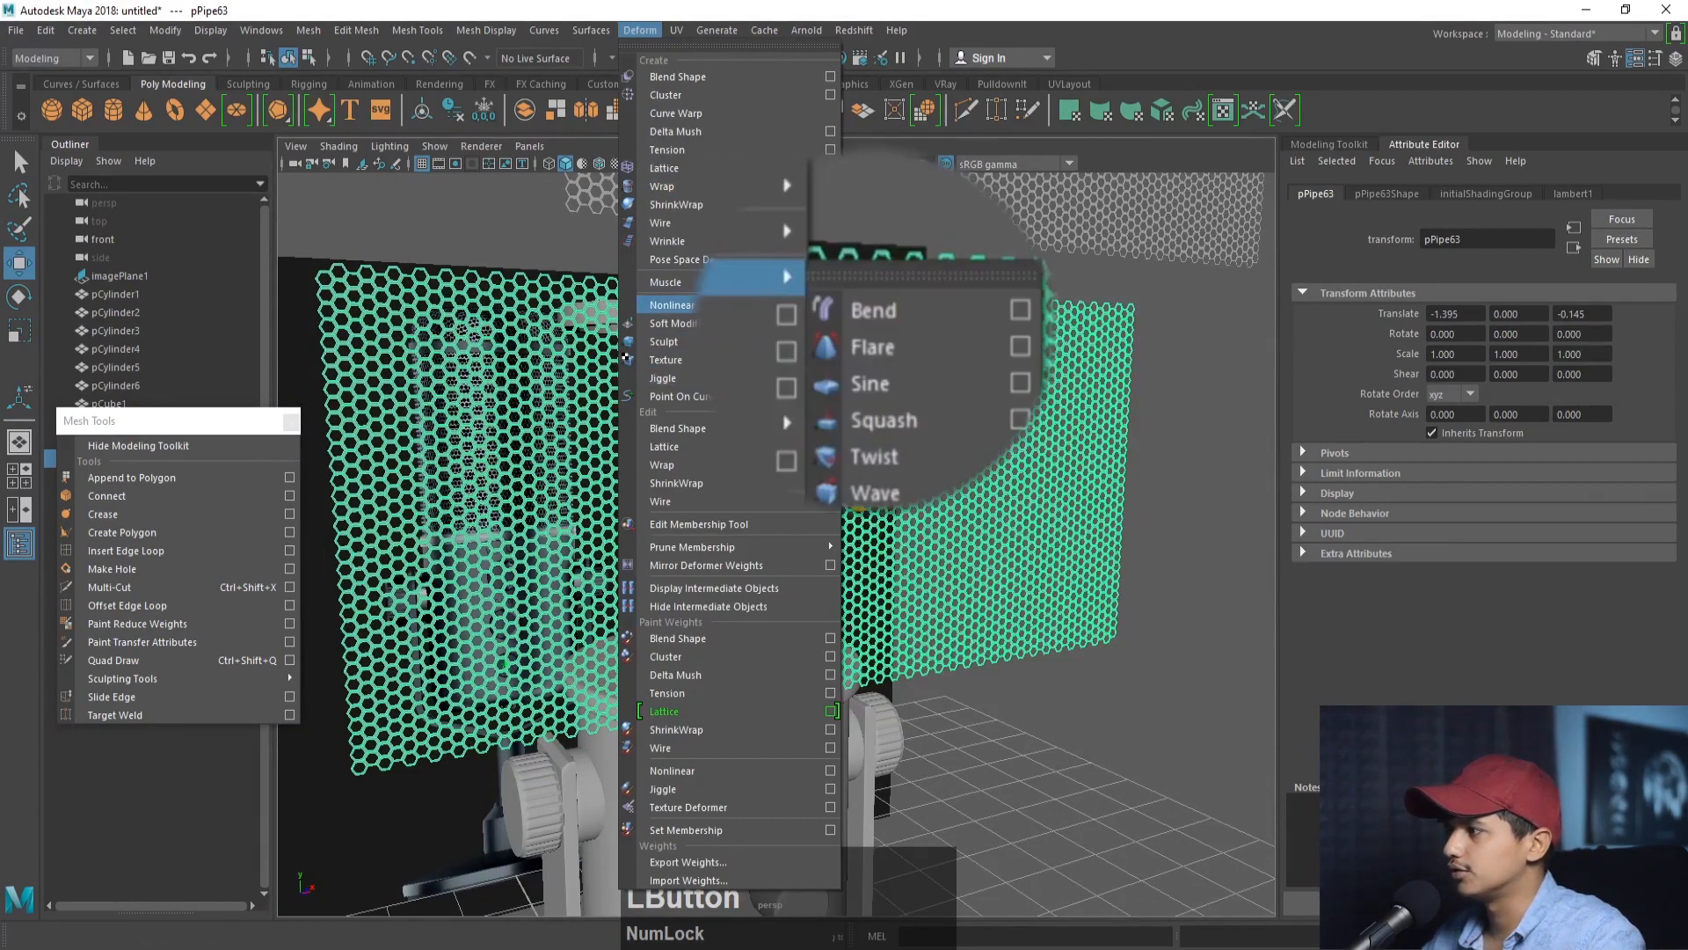
{"action": "left_click", "coordinate": [868, 320]}
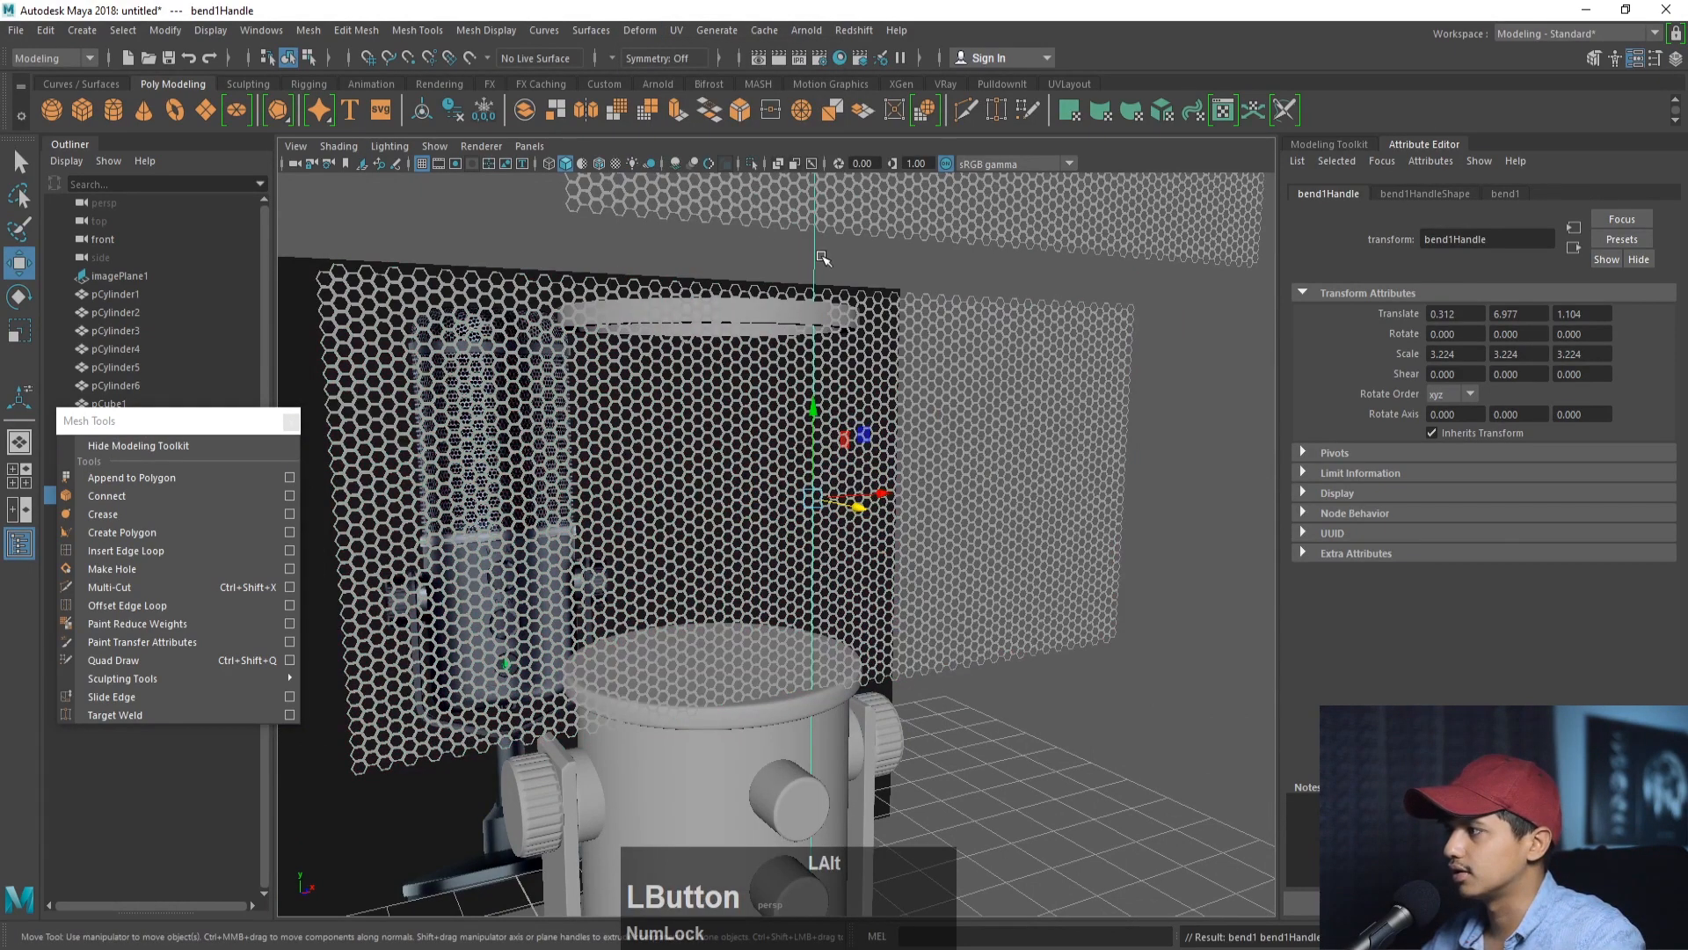
{"action": "left_click", "coordinate": [1506, 194]}
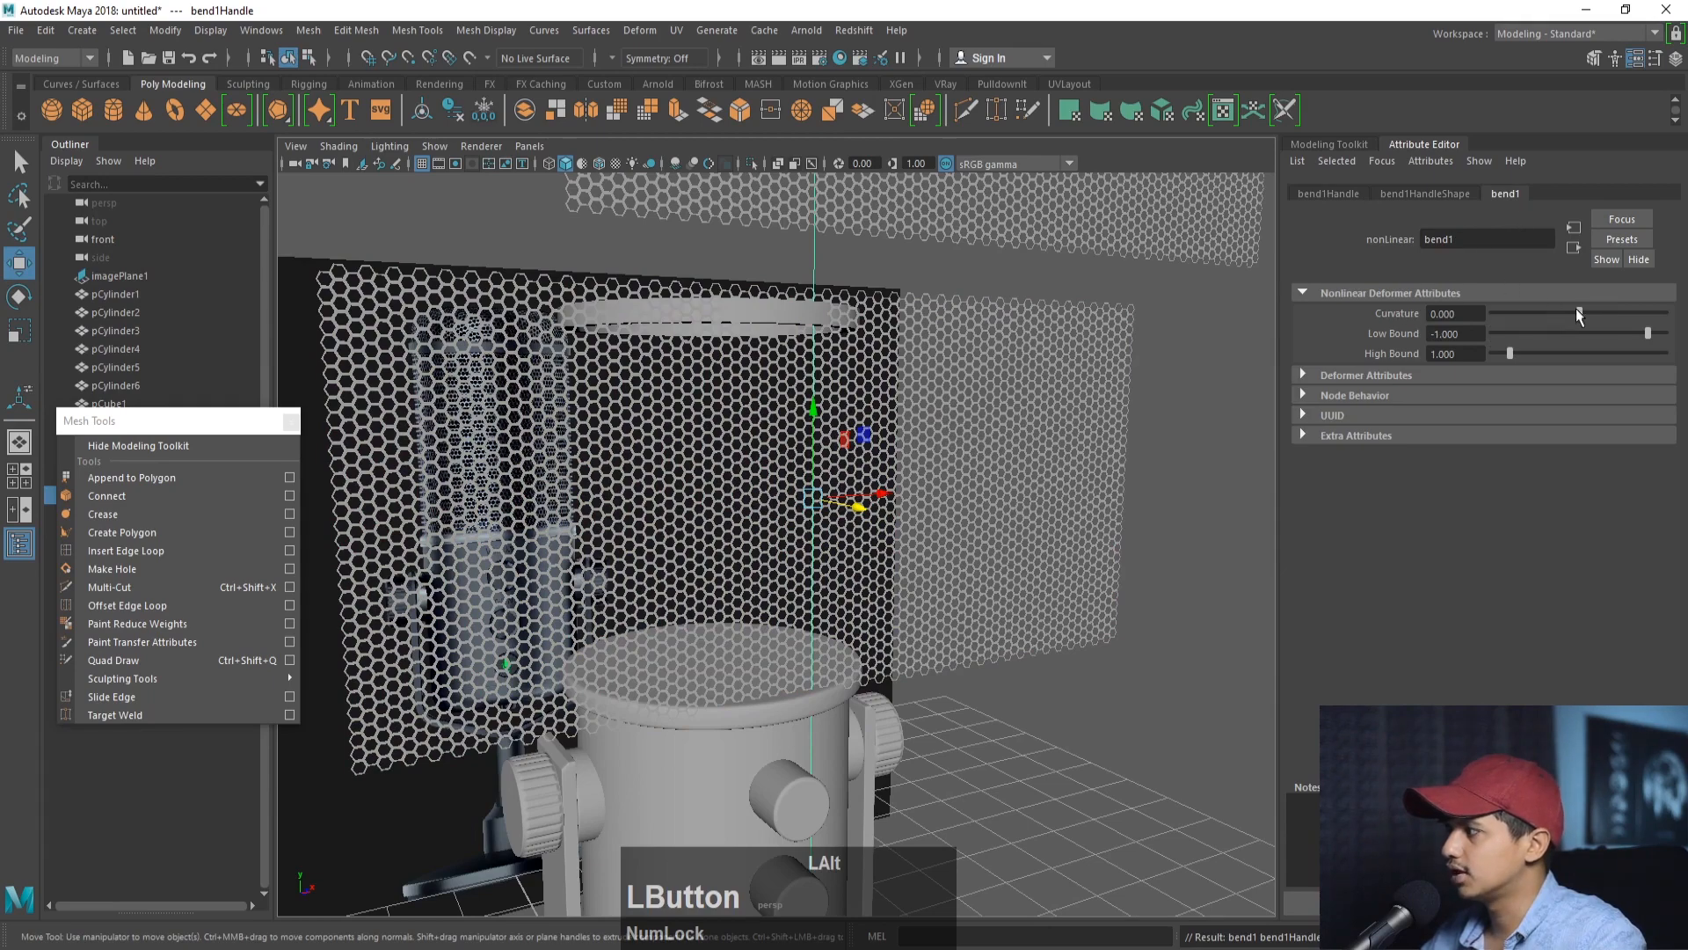
{"action": "left_click_drag", "start_coordinate": [1579, 313], "coordinate": [1584, 313]}
- Rotate the bend handle to 90 degrees in Y and -90 degrees in Z
{"action": "key", "text": "e"}
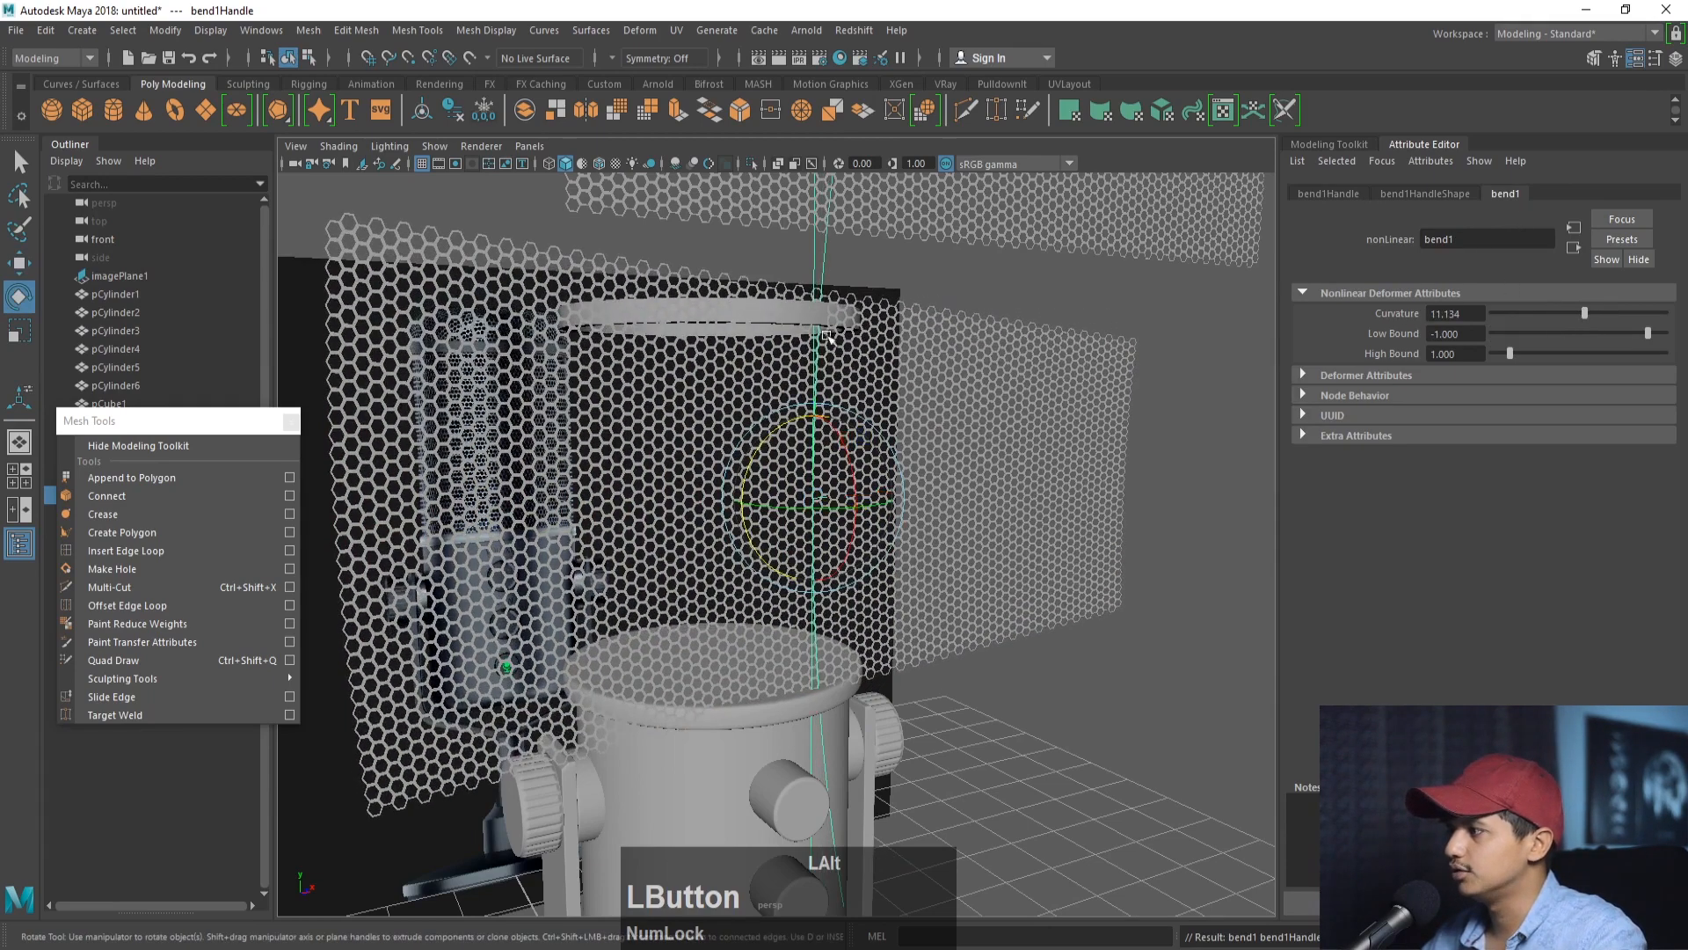
{"action": "left_click_drag", "start_coordinate": [775, 430], "coordinate": [918, 450]}
{"action": "left_click", "coordinate": [1329, 193]}
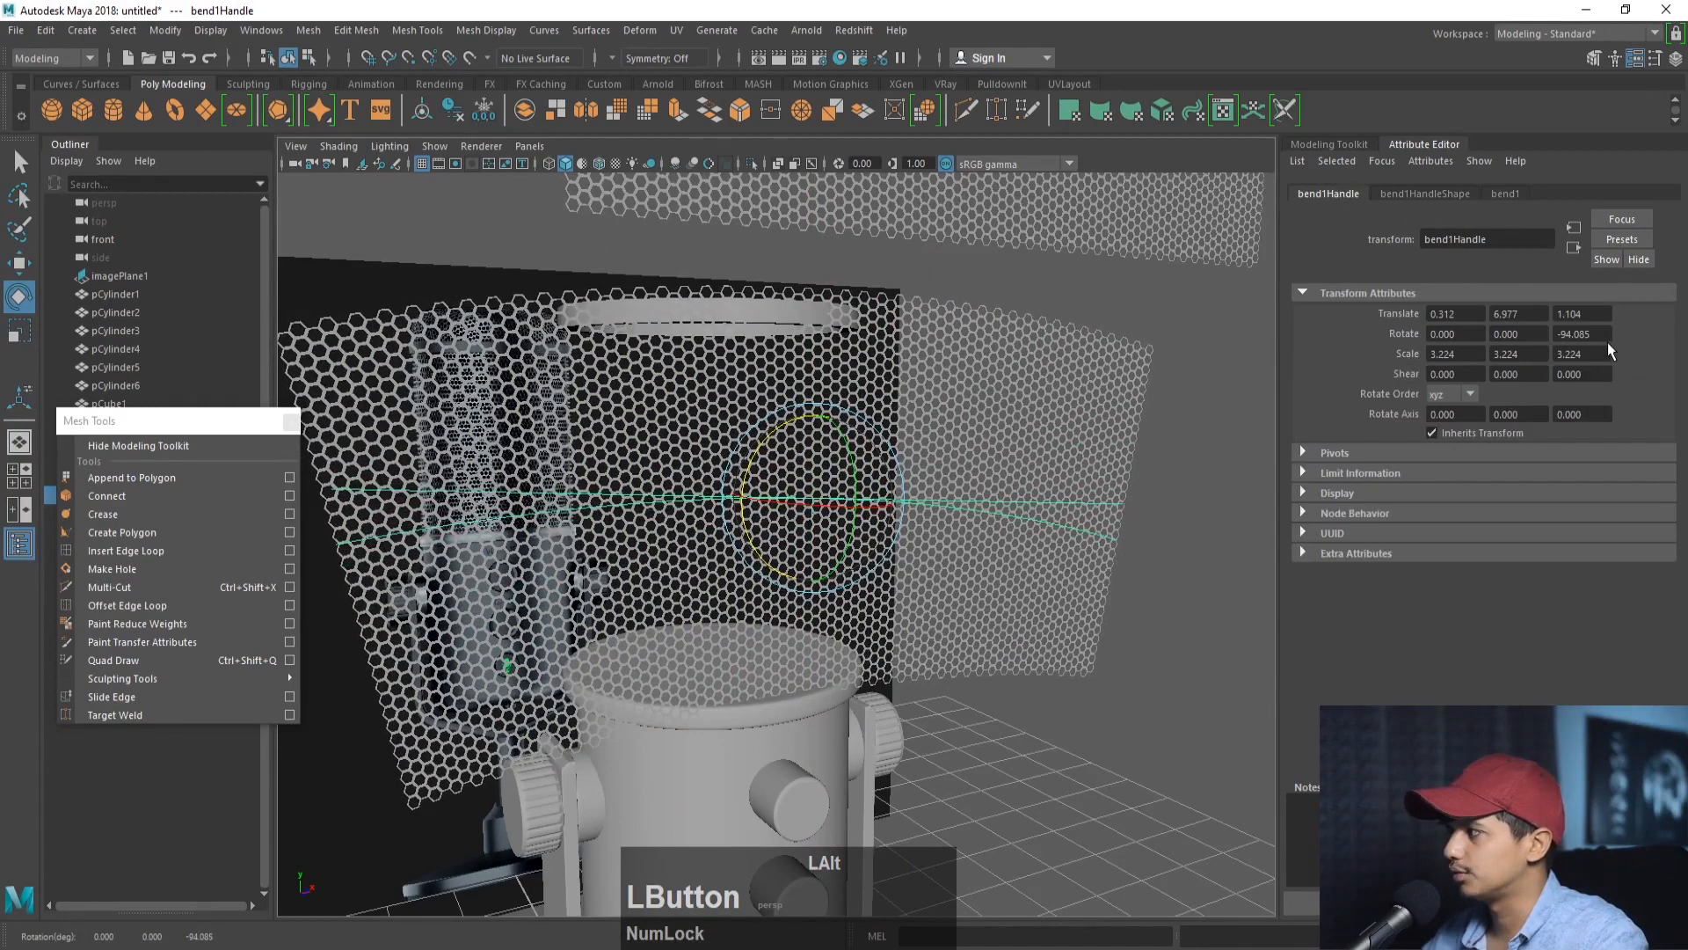
{"action": "type", "text": "-90"}
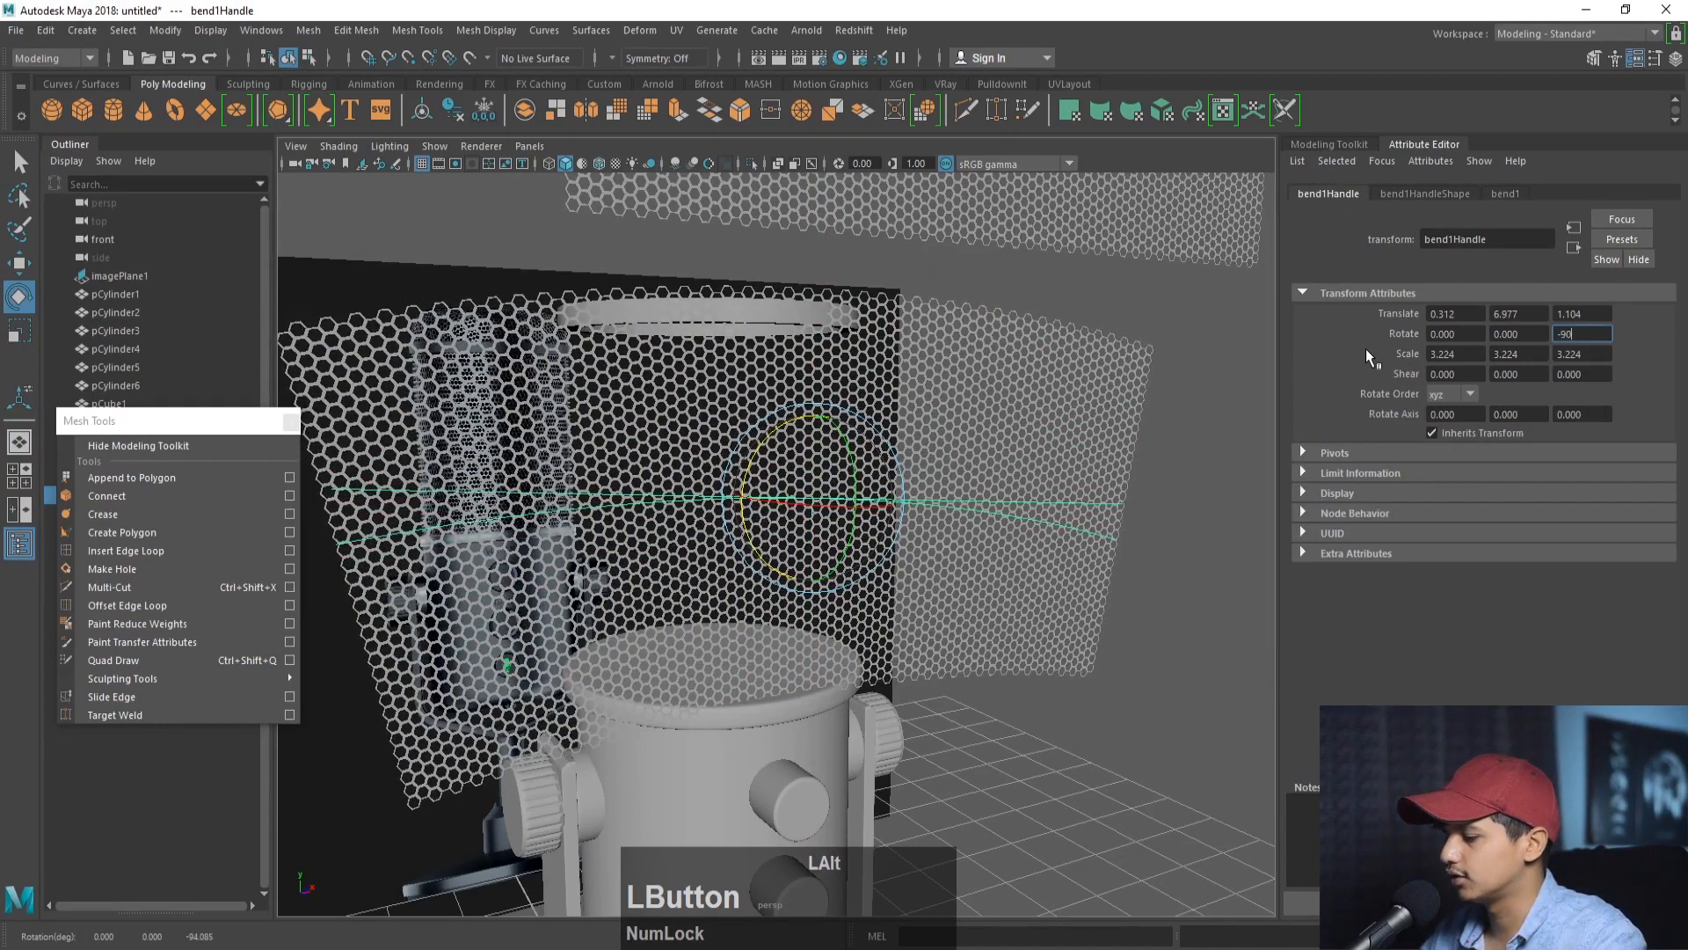
{"action": "key", "text": "Return"}
{"action": "left_click", "coordinate": [1505, 333]}
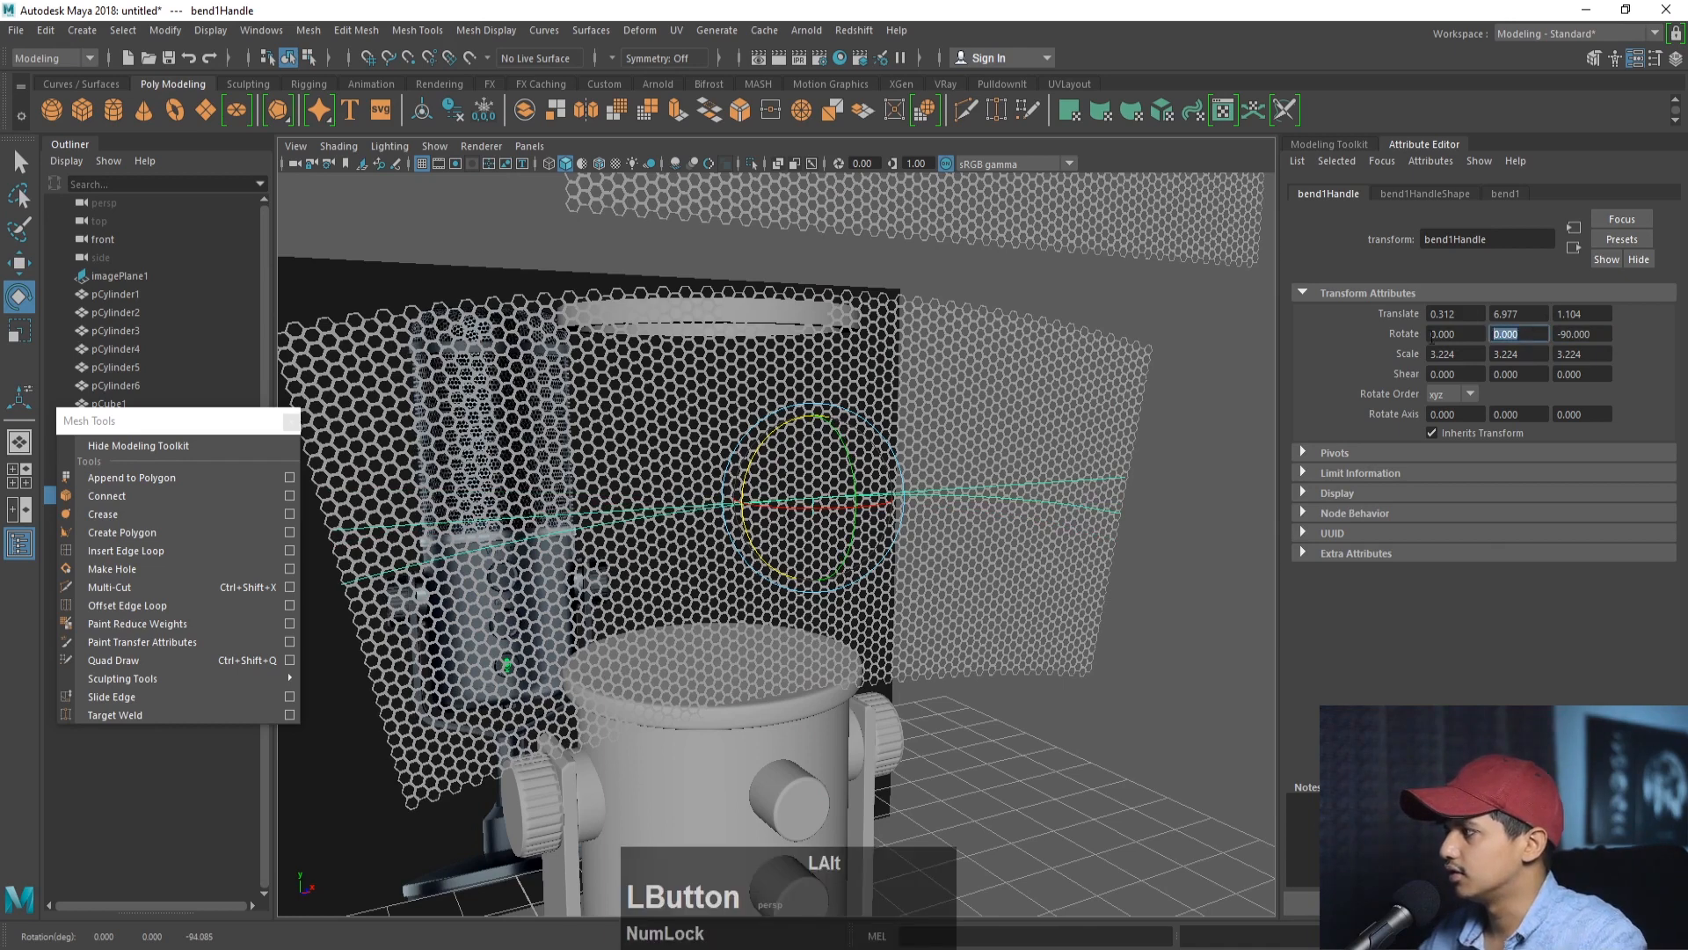
{"action": "key", "text": "Return"}
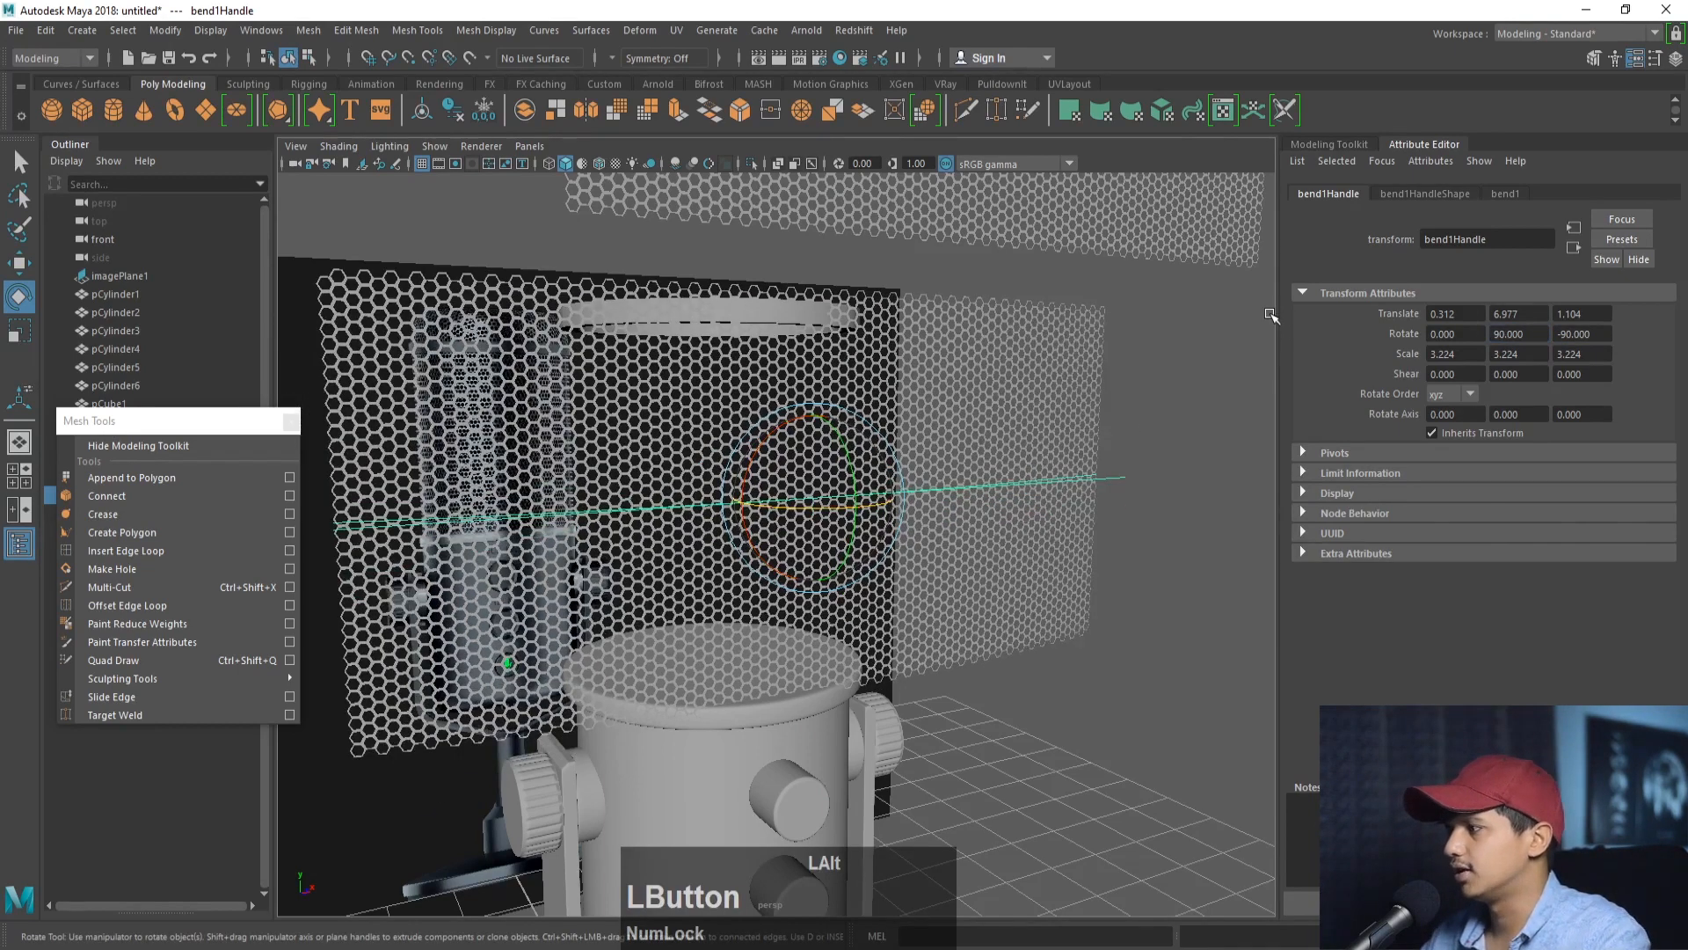
- Set the bend curvature to 180 to roll the hexagon sheet into a closed tube
{"action": "left_click", "coordinate": [1501, 192]}
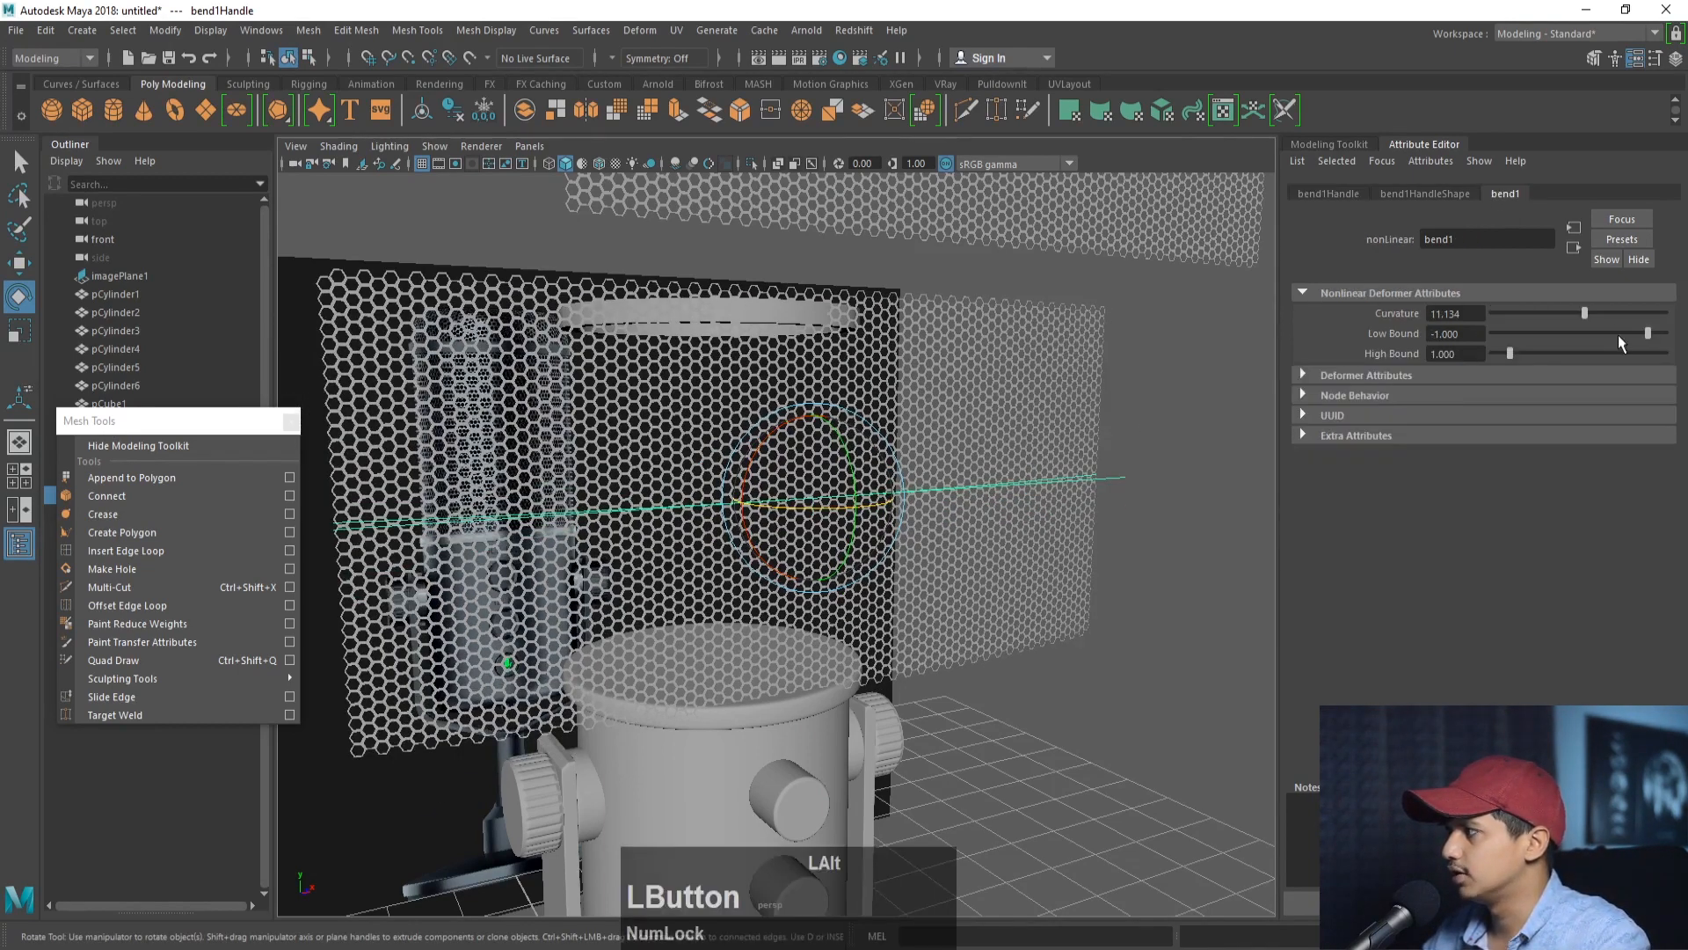
{"action": "left_click_drag", "start_coordinate": [1598, 318], "coordinate": [1668, 317]}
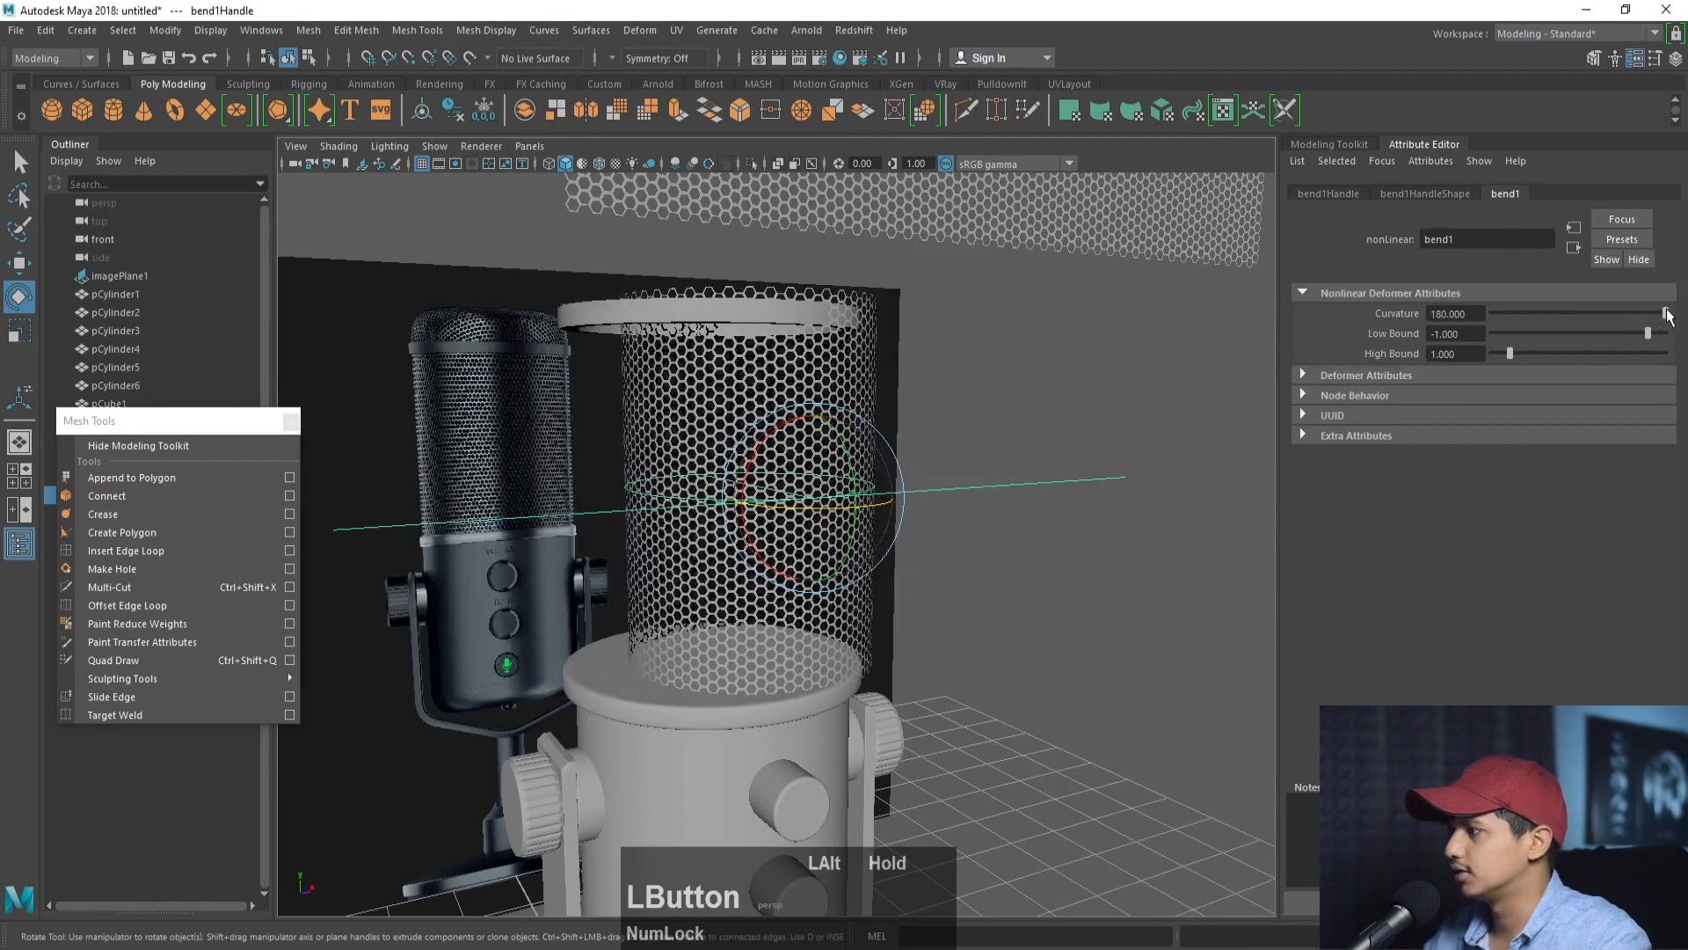
{"action": "left_click_drag", "start_coordinate": [1080, 375], "coordinate": [1052, 430], "text": "alt"}
{"action": "right_click_drag", "start_coordinate": [1052, 429], "coordinate": [1109, 444], "text": "alt"}
{"action": "left_click_drag", "start_coordinate": [1110, 444], "coordinate": [1189, 472], "text": "alt"}
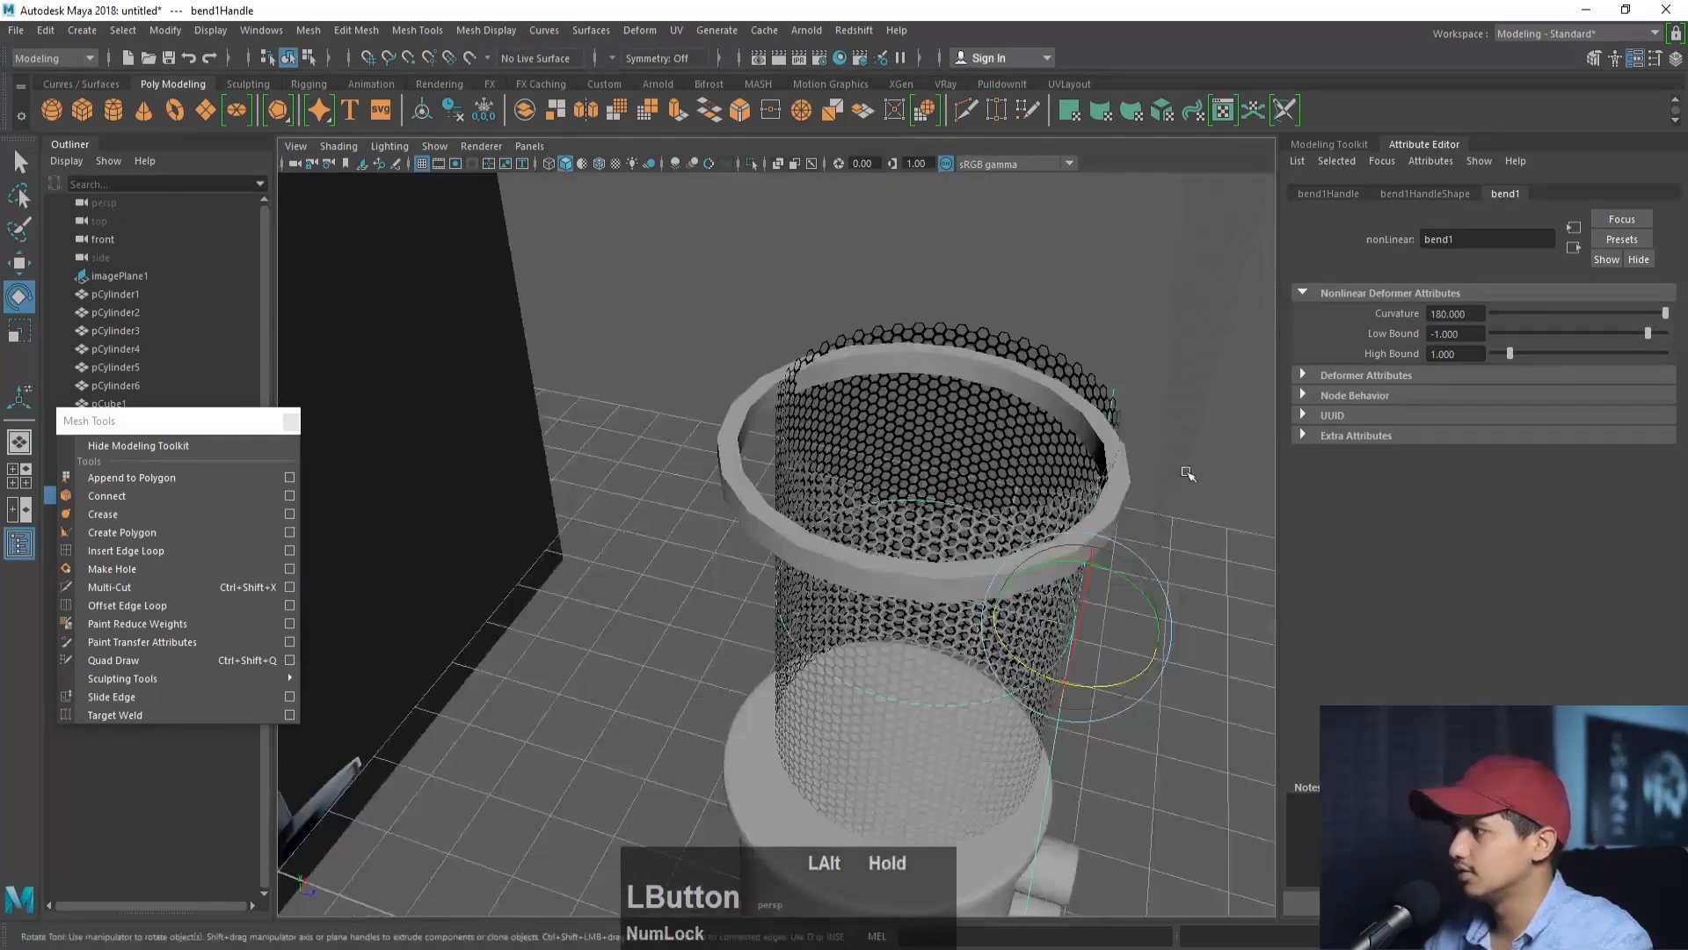
- Centre the rolled tube and its bend handle inside the grille's upper ring, and delete the tube's construction history
{"action": "key", "text": "w"}
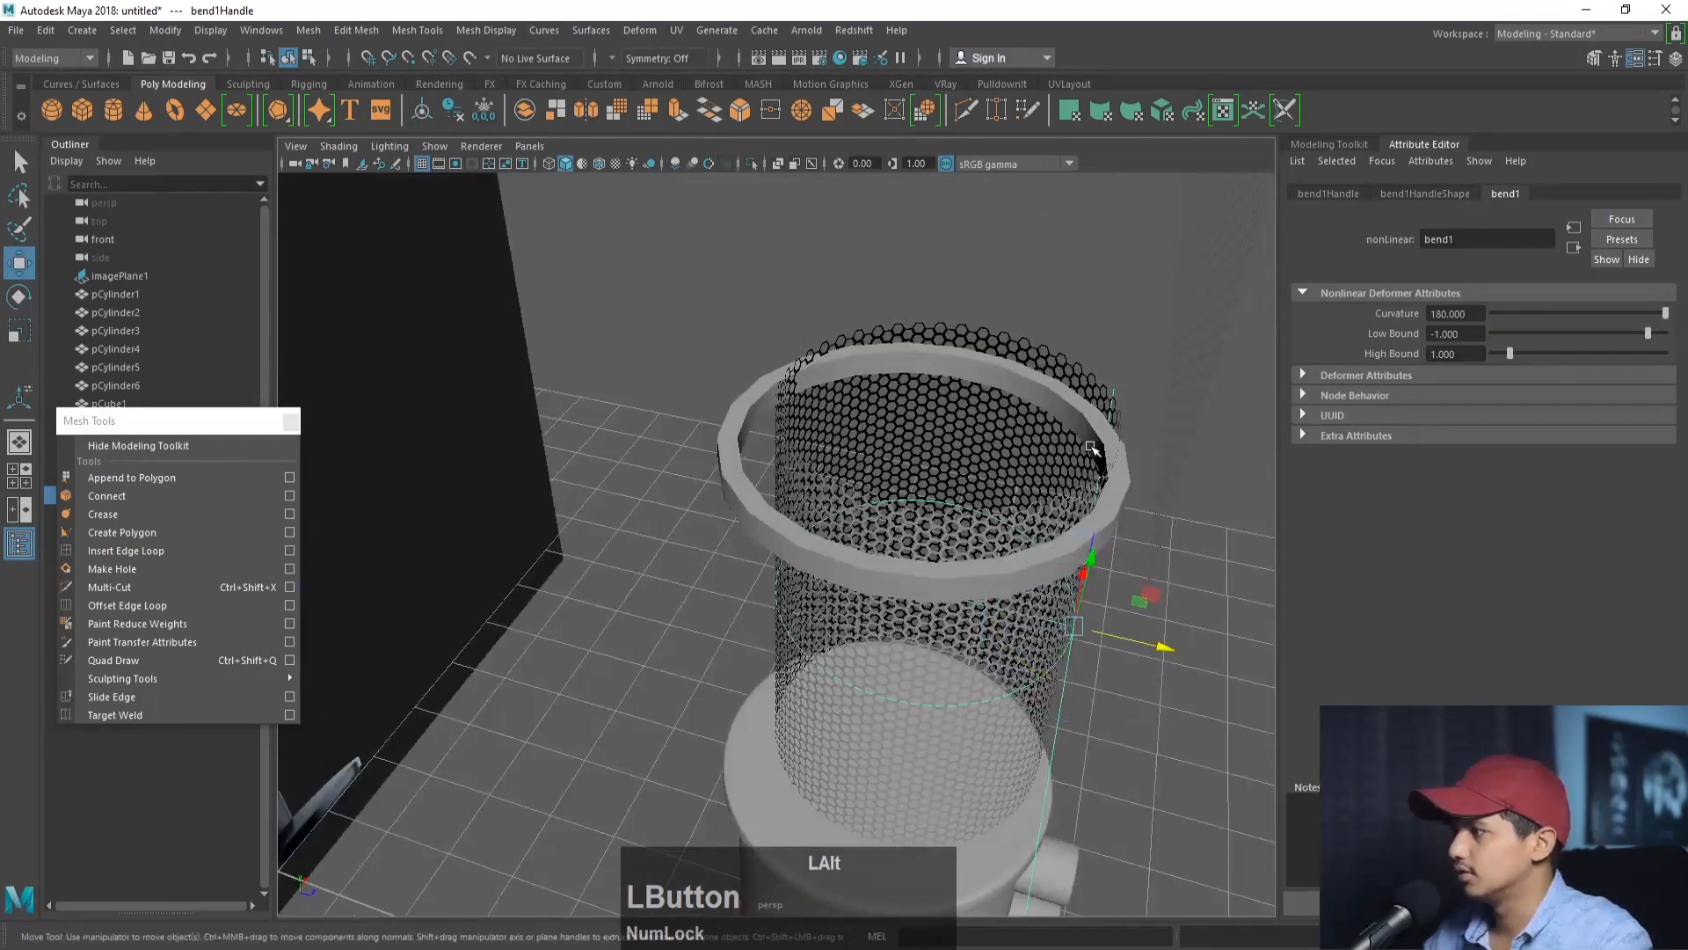
{"action": "left_click", "coordinate": [983, 526]}
{"action": "left_click_drag", "start_coordinate": [1070, 646], "coordinate": [1024, 637], "text": "alt"}
{"action": "middle_click_drag", "start_coordinate": [1023, 637], "coordinate": [910, 600], "text": "alt"}
{"action": "left_click_drag", "start_coordinate": [910, 599], "coordinate": [936, 640], "text": "alt"}
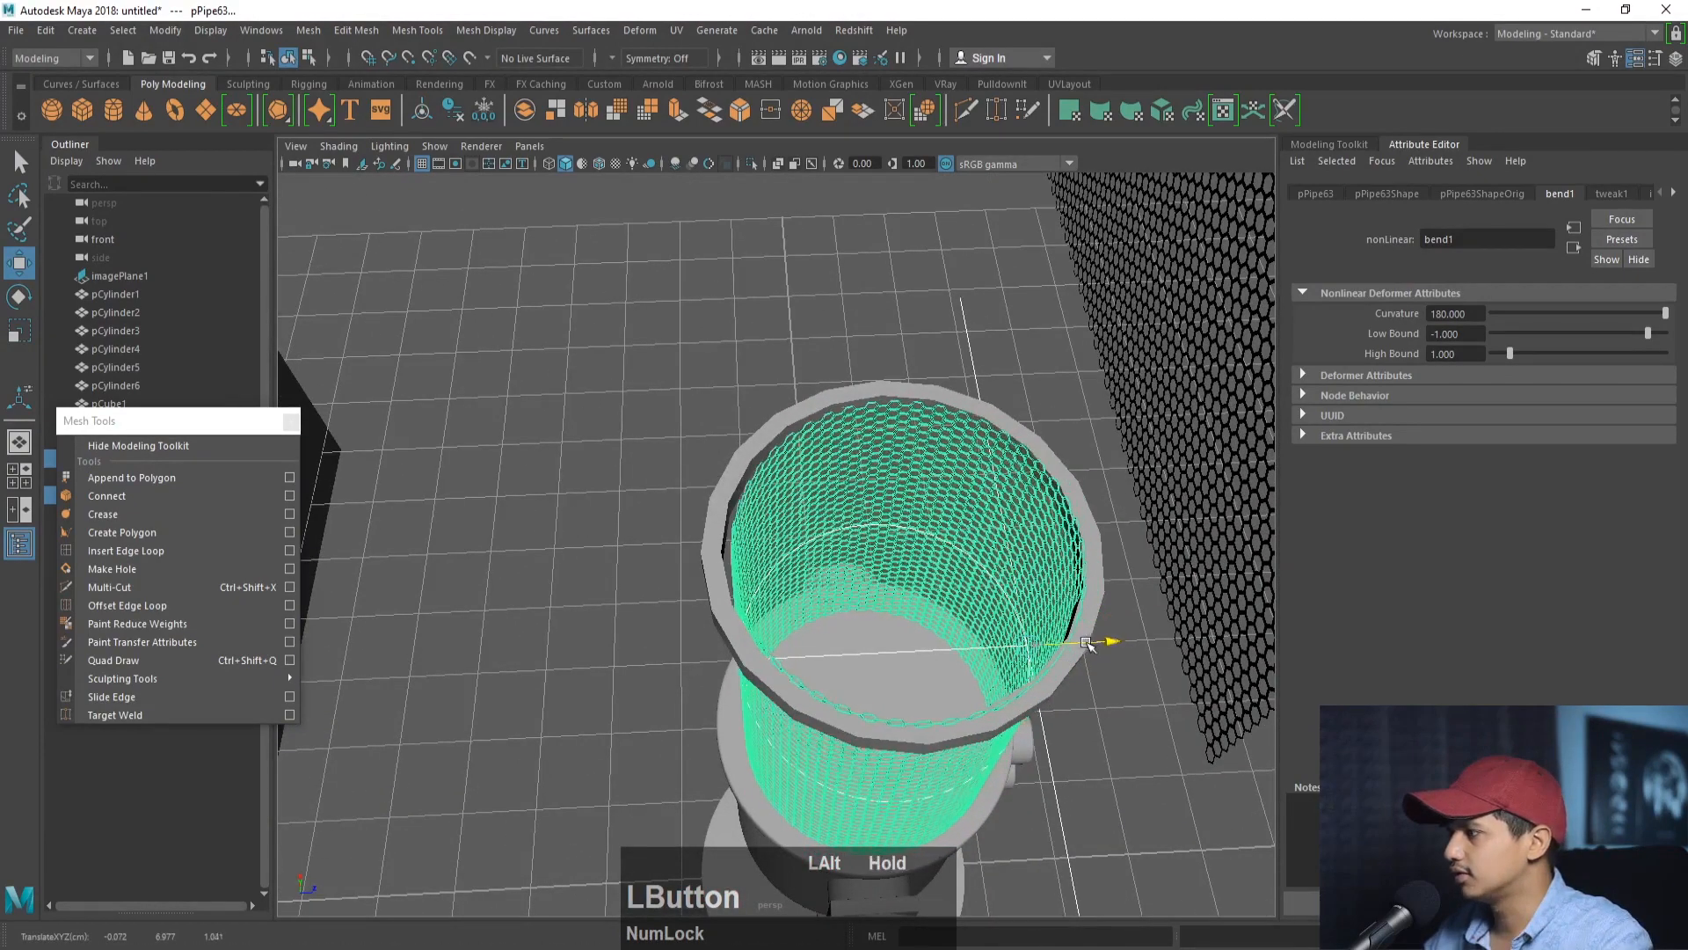
{"action": "left_click_drag", "start_coordinate": [1010, 573], "coordinate": [1022, 562], "text": "alt"}
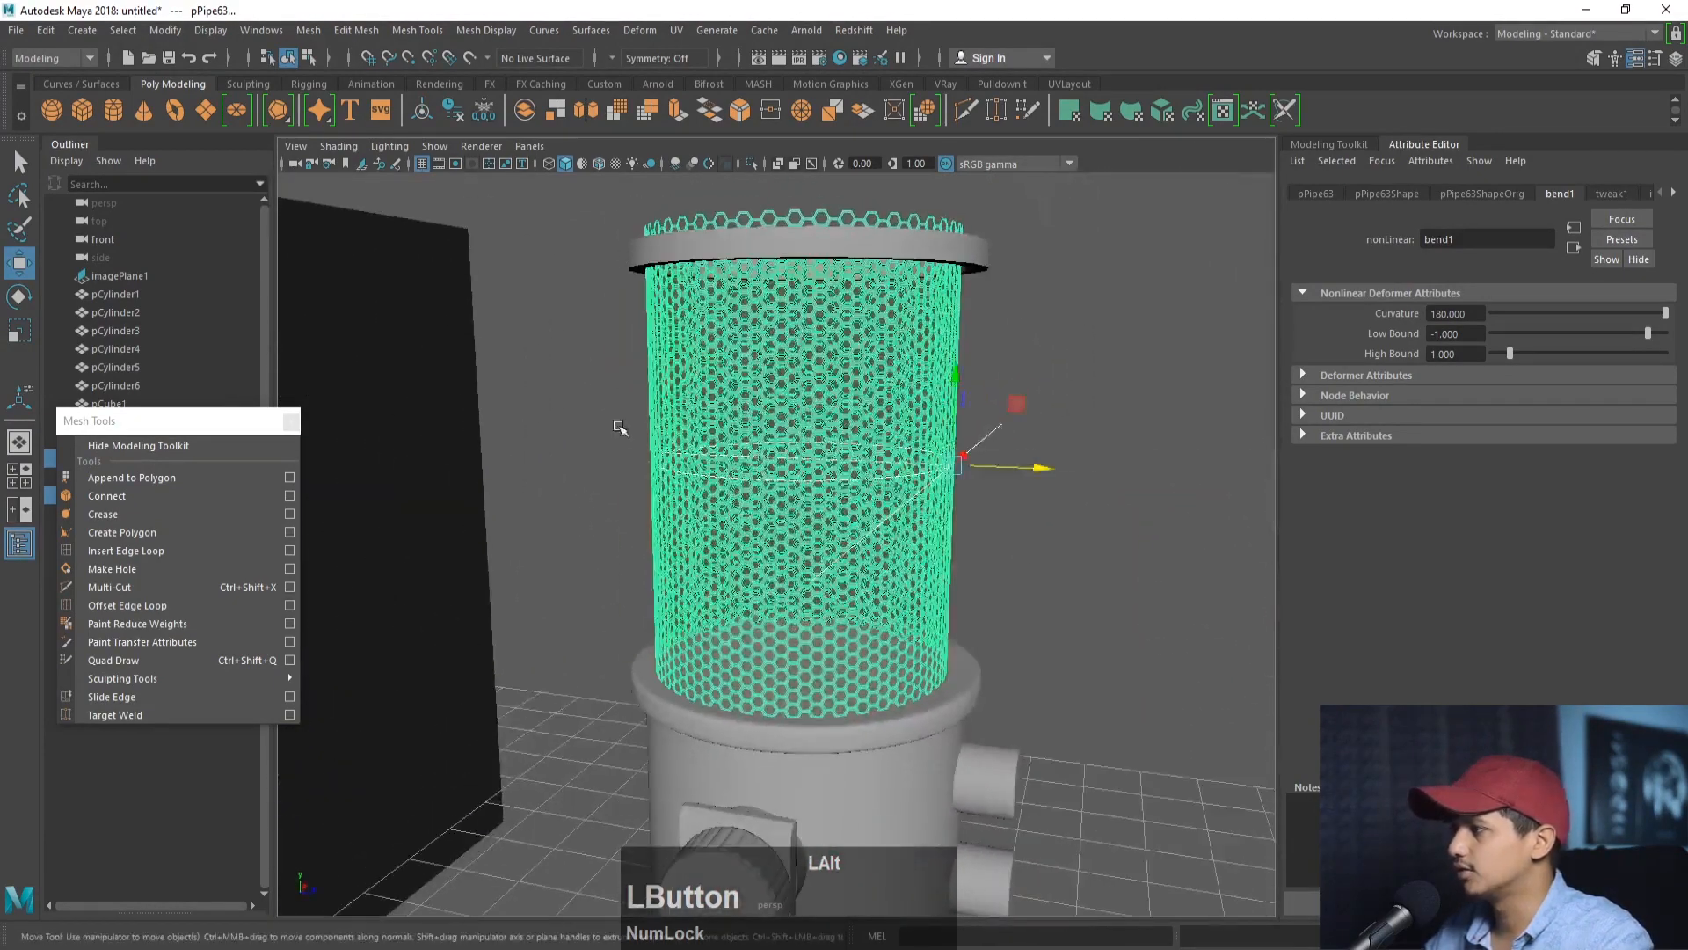
{"action": "left_click_drag", "start_coordinate": [619, 428], "coordinate": [1193, 540]}
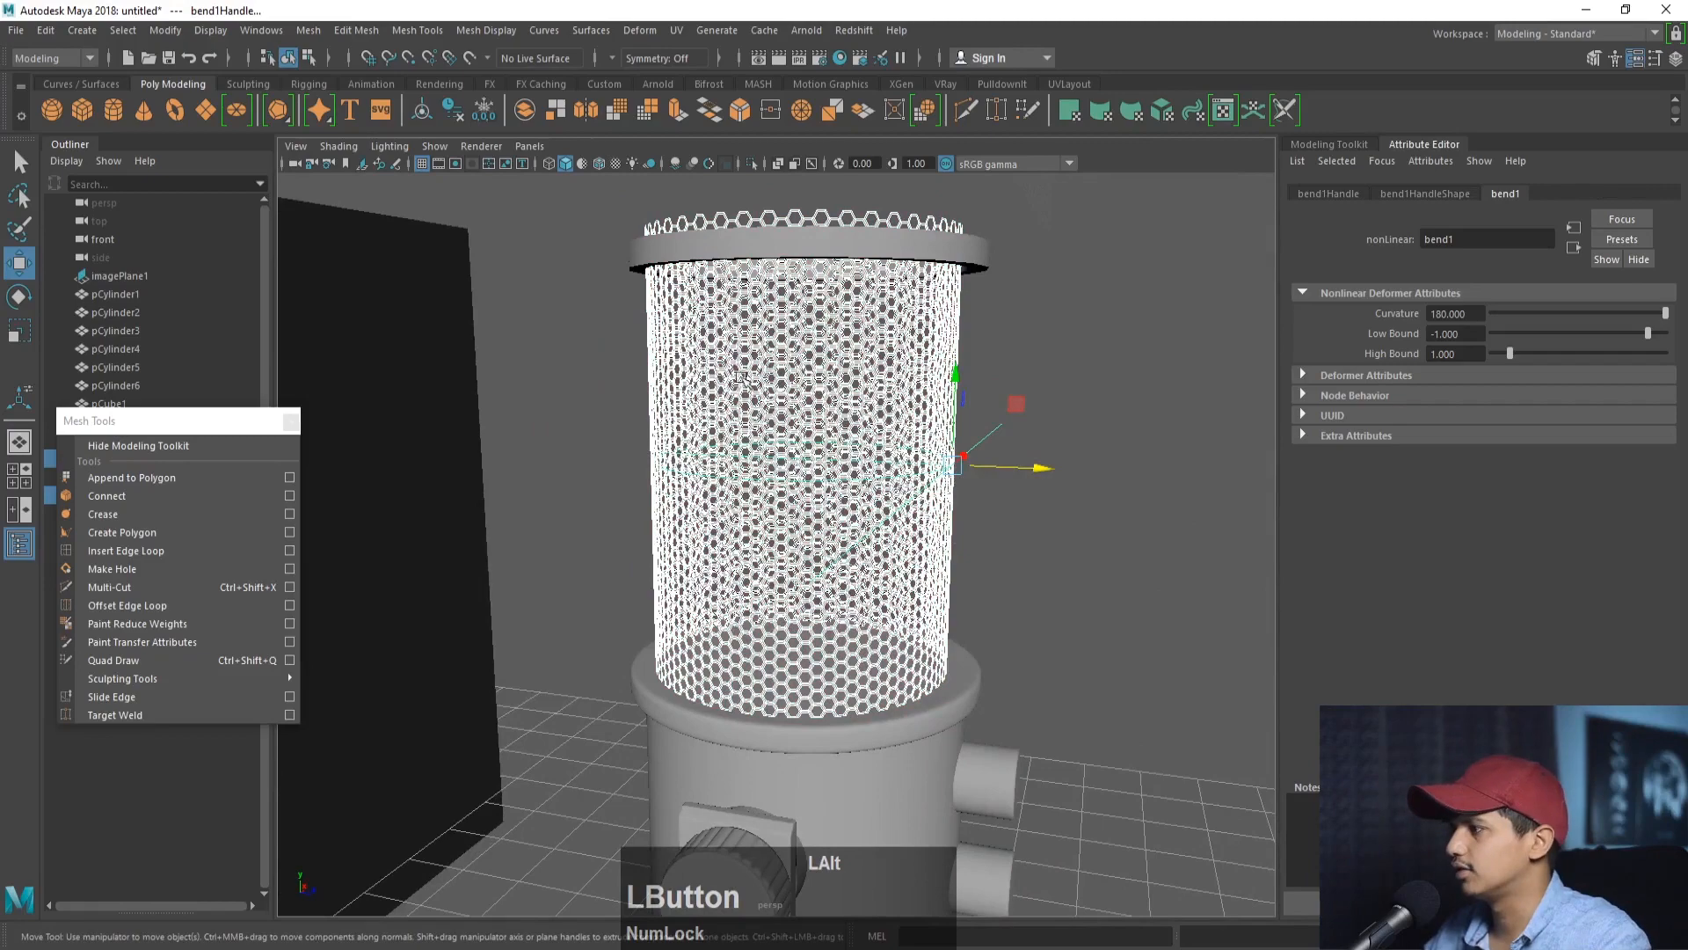
{"action": "left_click", "coordinate": [452, 111]}
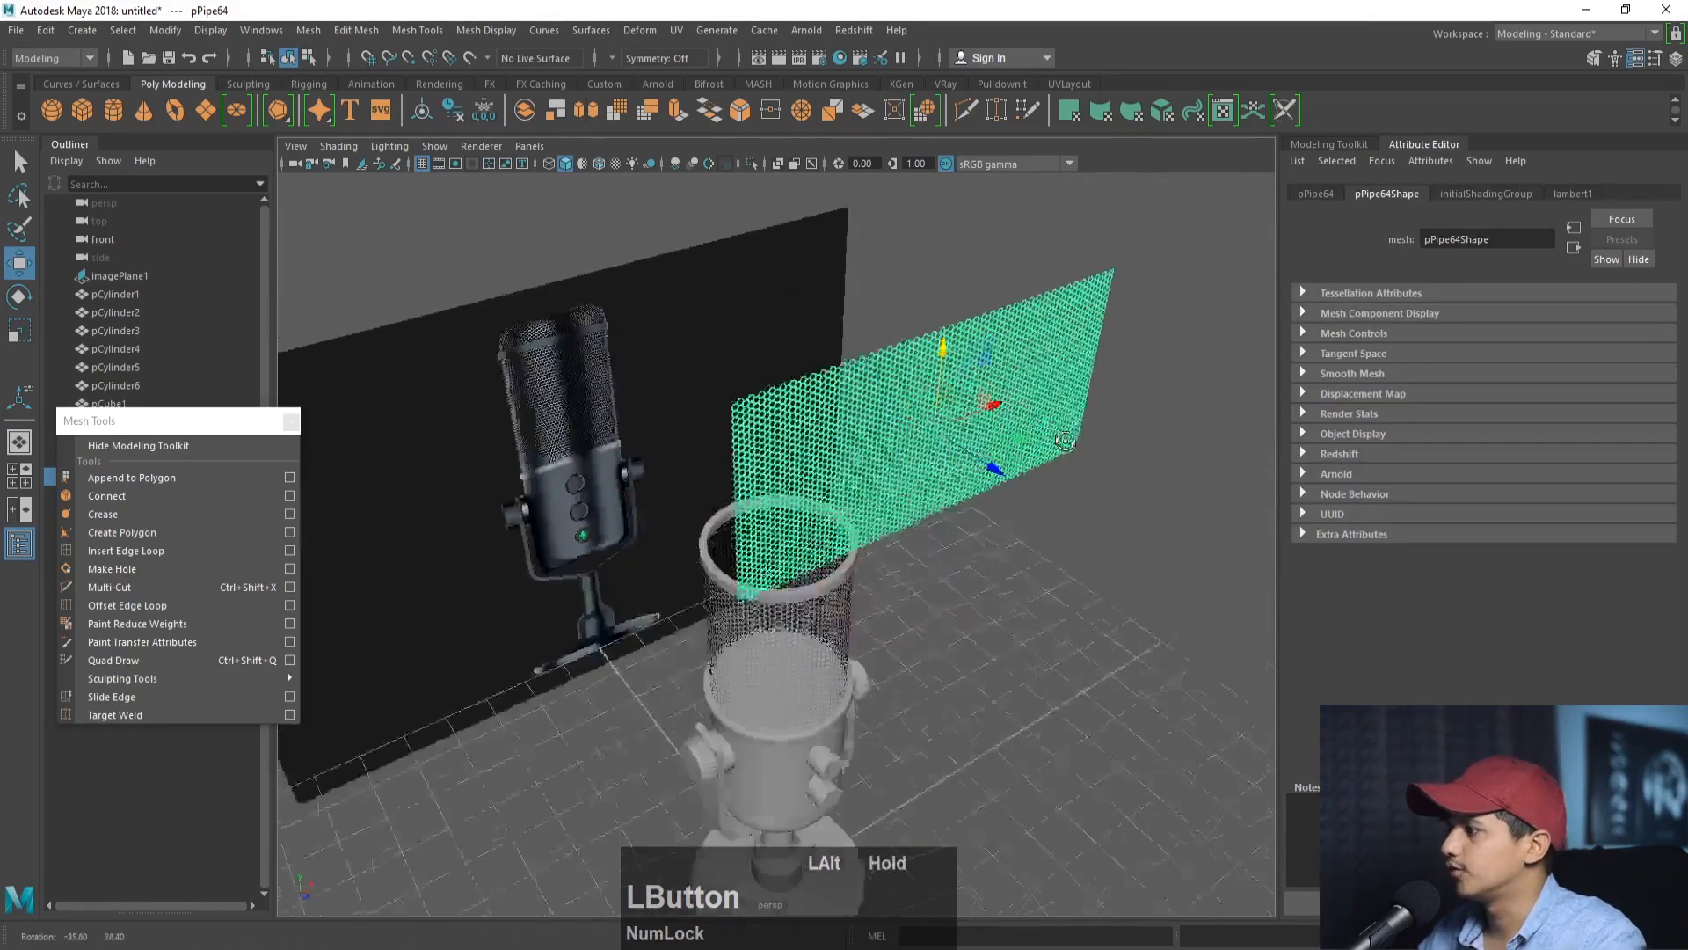
- Rotate the spare flat hexagon sheet to -90 degrees in X so that it lies horizontal
{"action": "left_click_drag", "start_coordinate": [981, 436], "coordinate": [1123, 443], "text": "alt"}
{"action": "key", "text": "e"}
{"action": "left_click_drag", "start_coordinate": [1044, 388], "coordinate": [981, 368]}
{"action": "middle_click_drag", "start_coordinate": [982, 367], "coordinate": [818, 387], "text": "alt"}
{"action": "left_click", "coordinate": [1314, 197]}
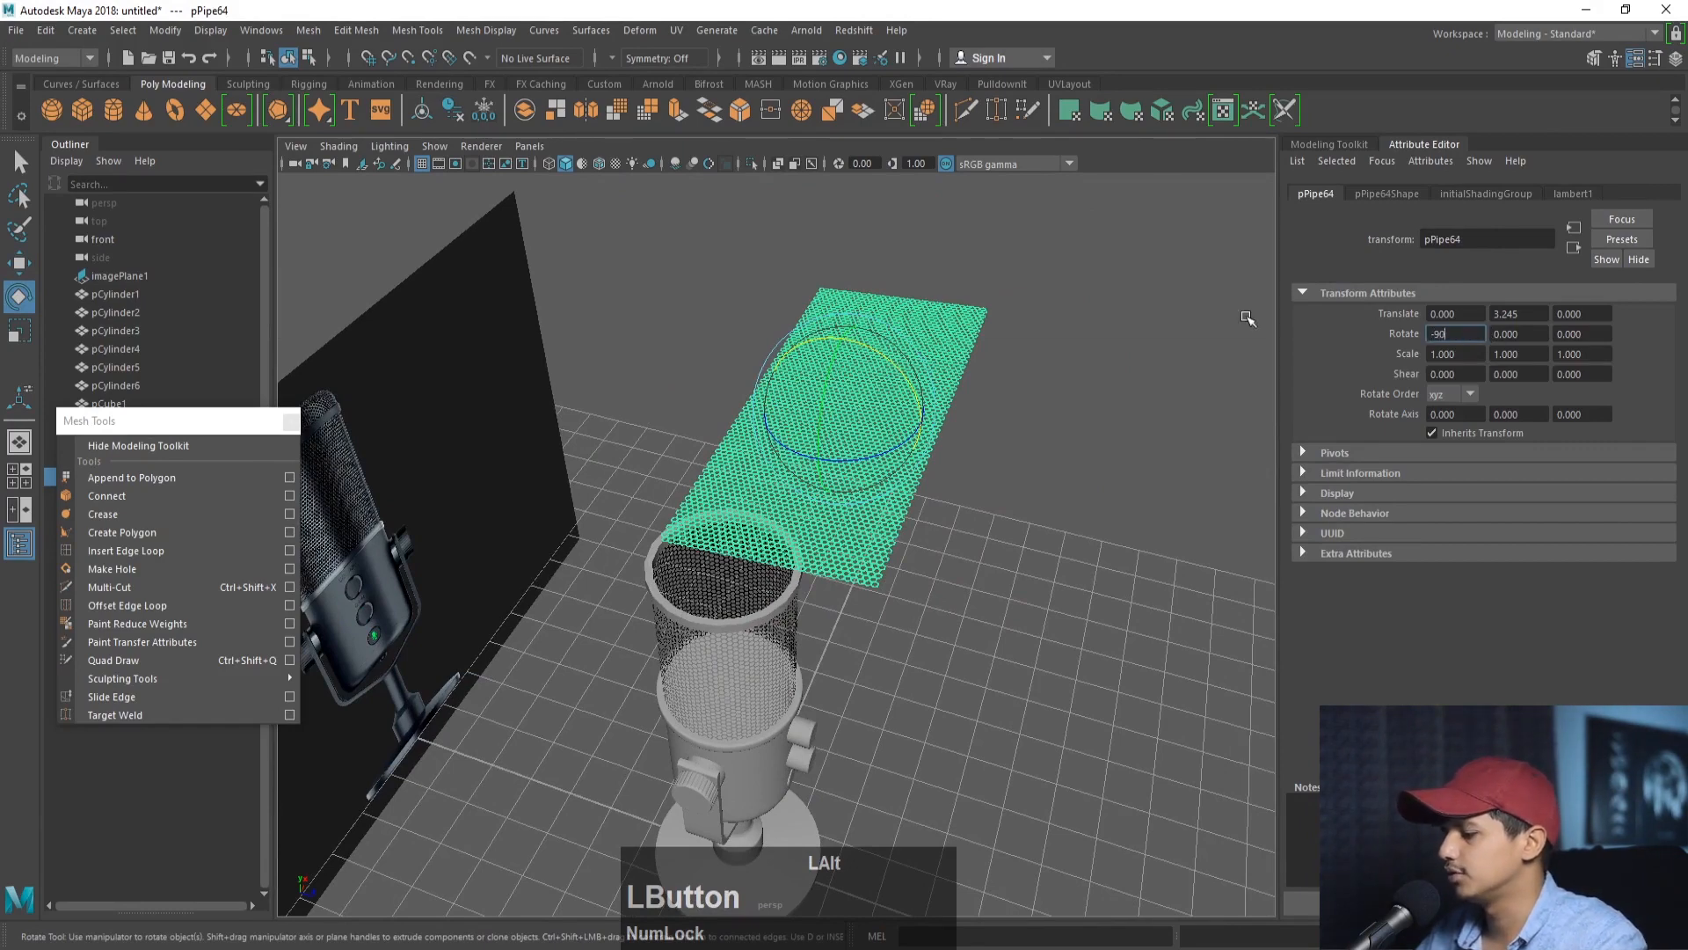
{"action": "key", "text": "Return"}
- Move the horizontal hexagon sheet roughly over the microphone, to about X -2.802 and Z -0.915
{"action": "key", "text": "w"}
{"action": "left_click_drag", "start_coordinate": [884, 391], "coordinate": [827, 495]}
{"action": "left_click_drag", "start_coordinate": [862, 558], "coordinate": [846, 422]}
- Snap the horizontal sheet to the grid origin in the top view, centring it on the microphone's axis
{"action": "key", "text": "space"}
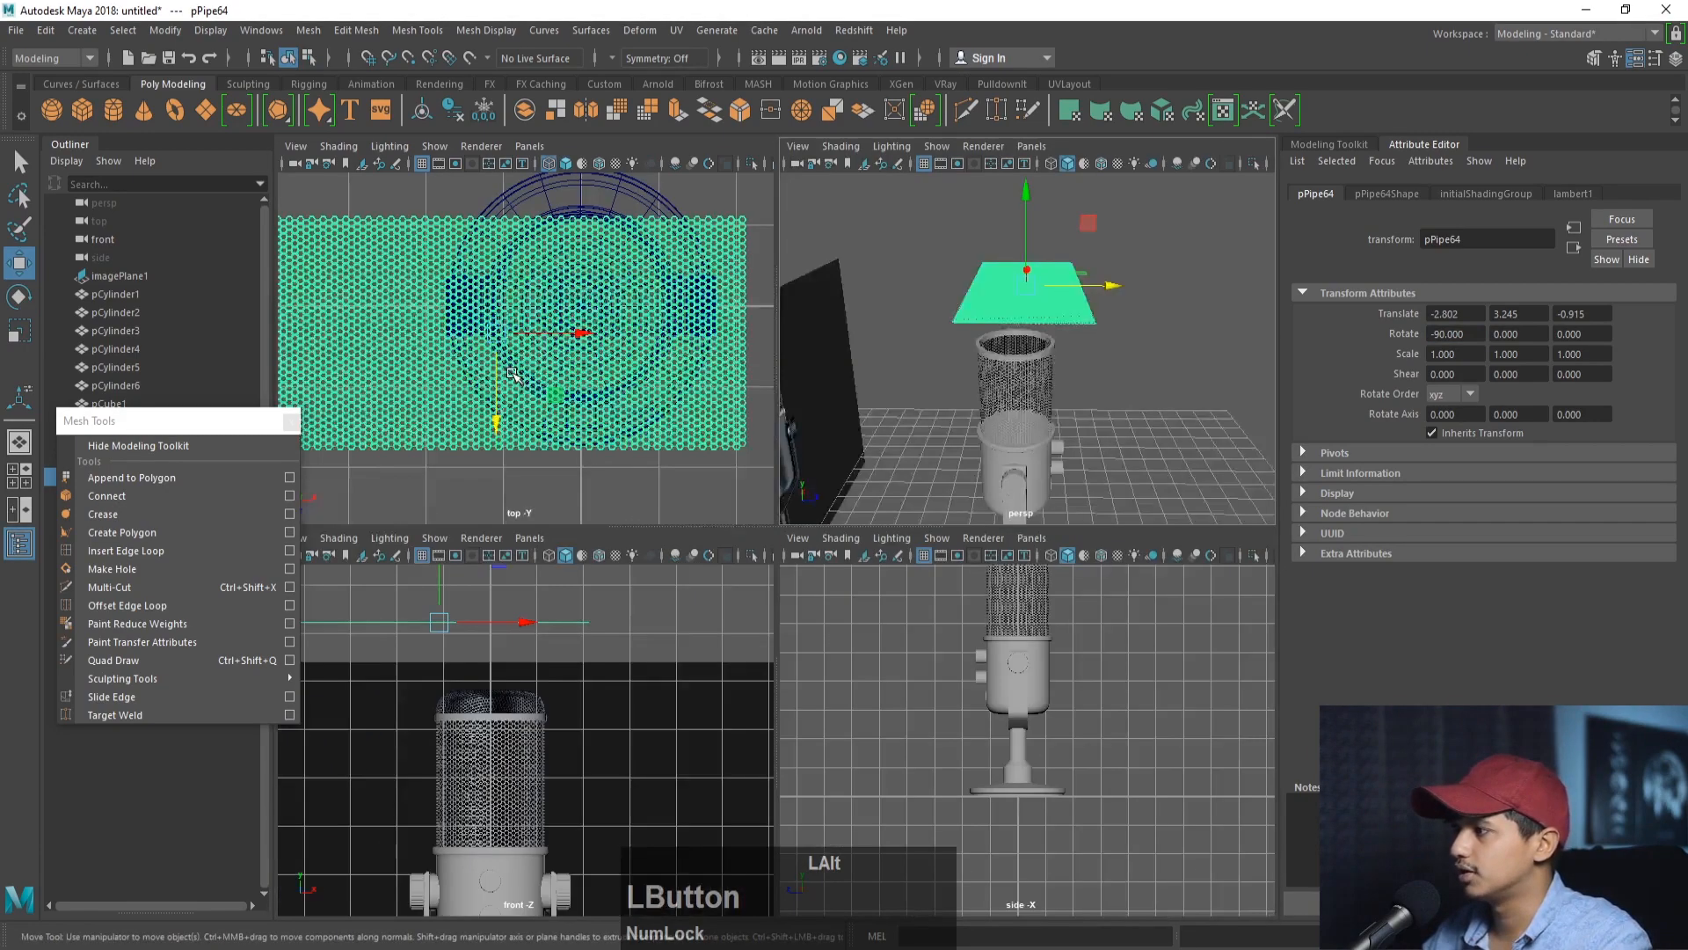
{"action": "key", "text": "space"}
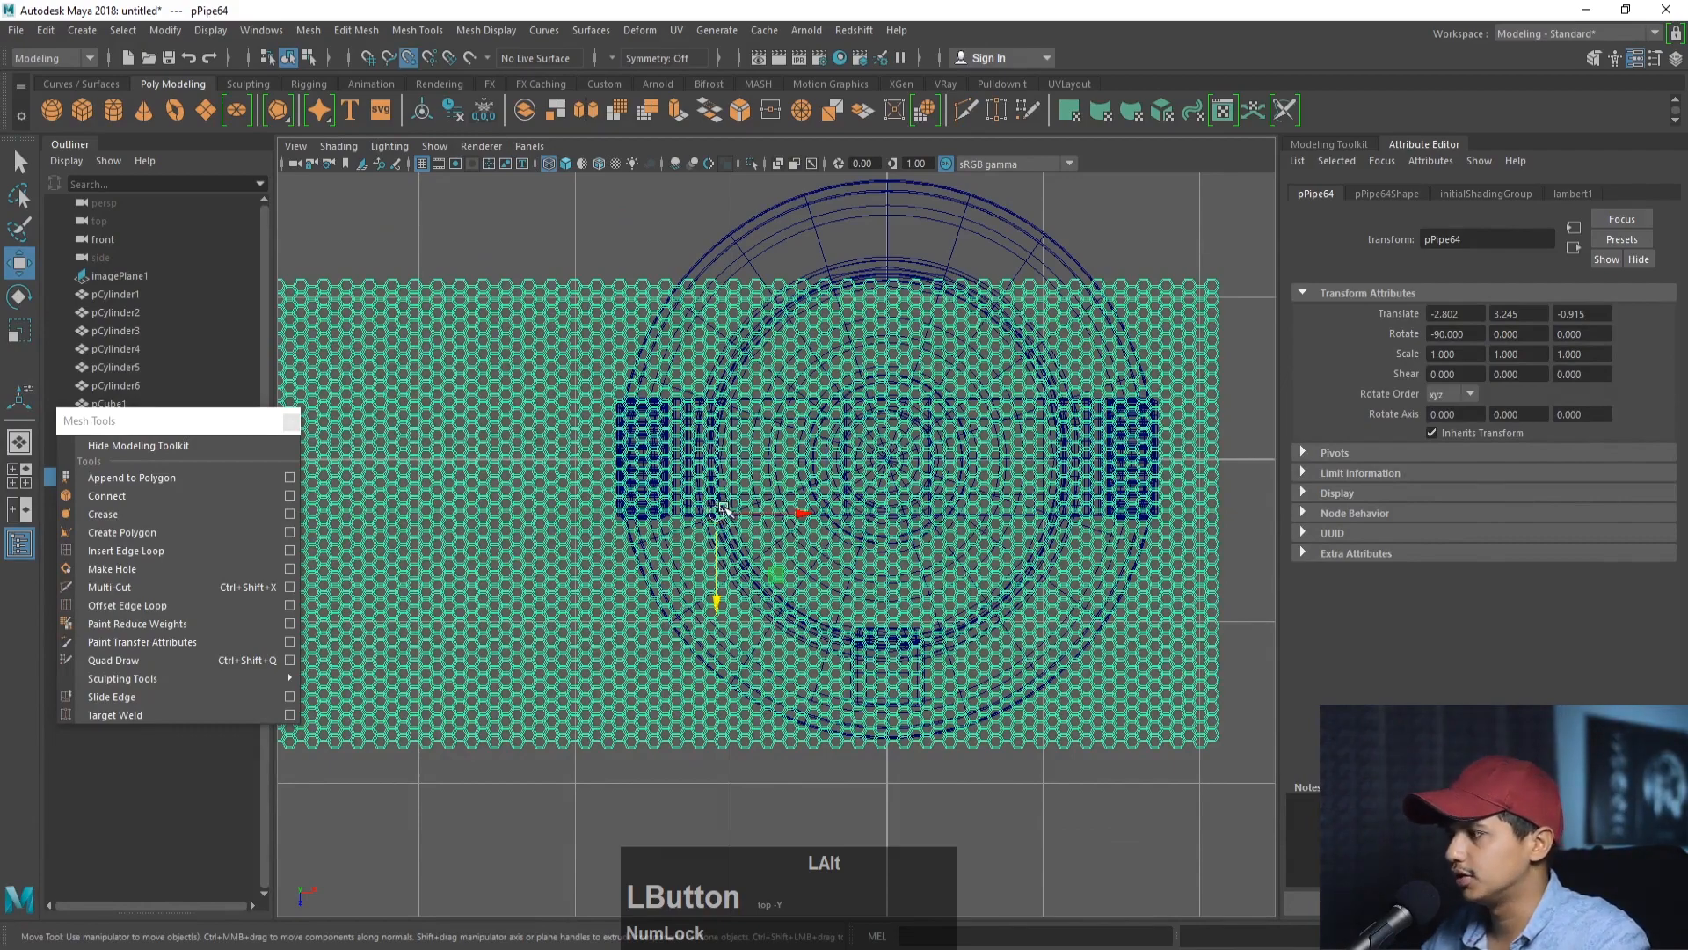
{"action": "left_click_drag", "start_coordinate": [721, 508], "coordinate": [890, 457]}
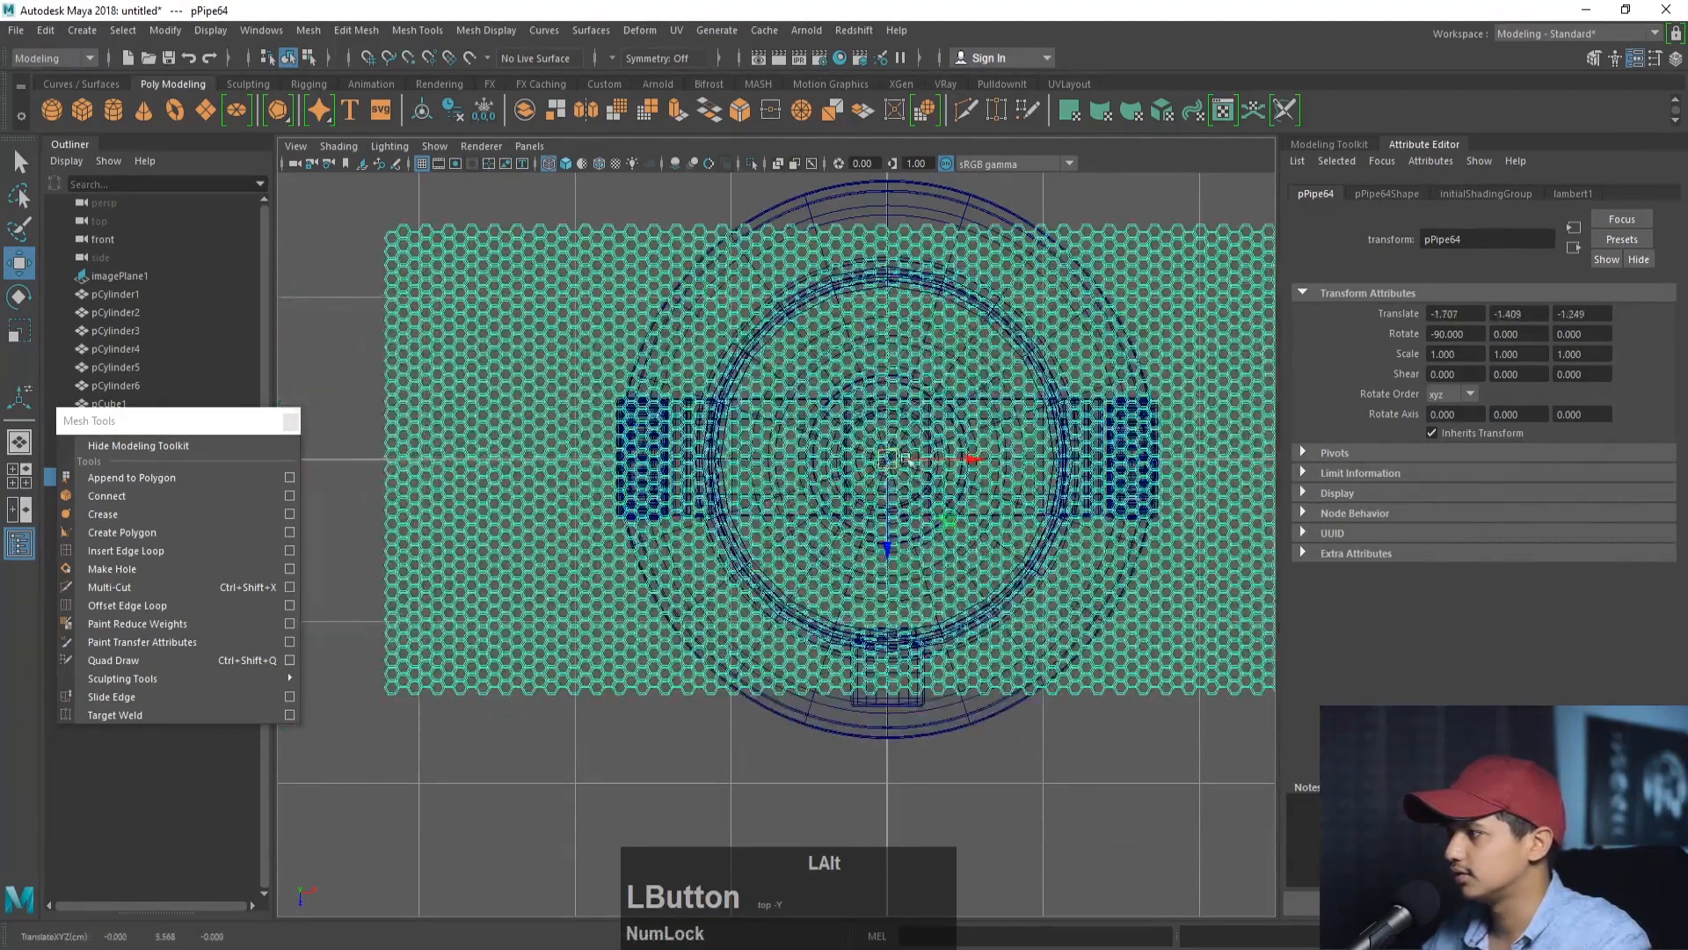
- Raise the horizontal sheet in the perspective view to Y 1.758, just above the grille's upper ring
{"action": "key", "text": "space"}
{"action": "key", "text": "space"}
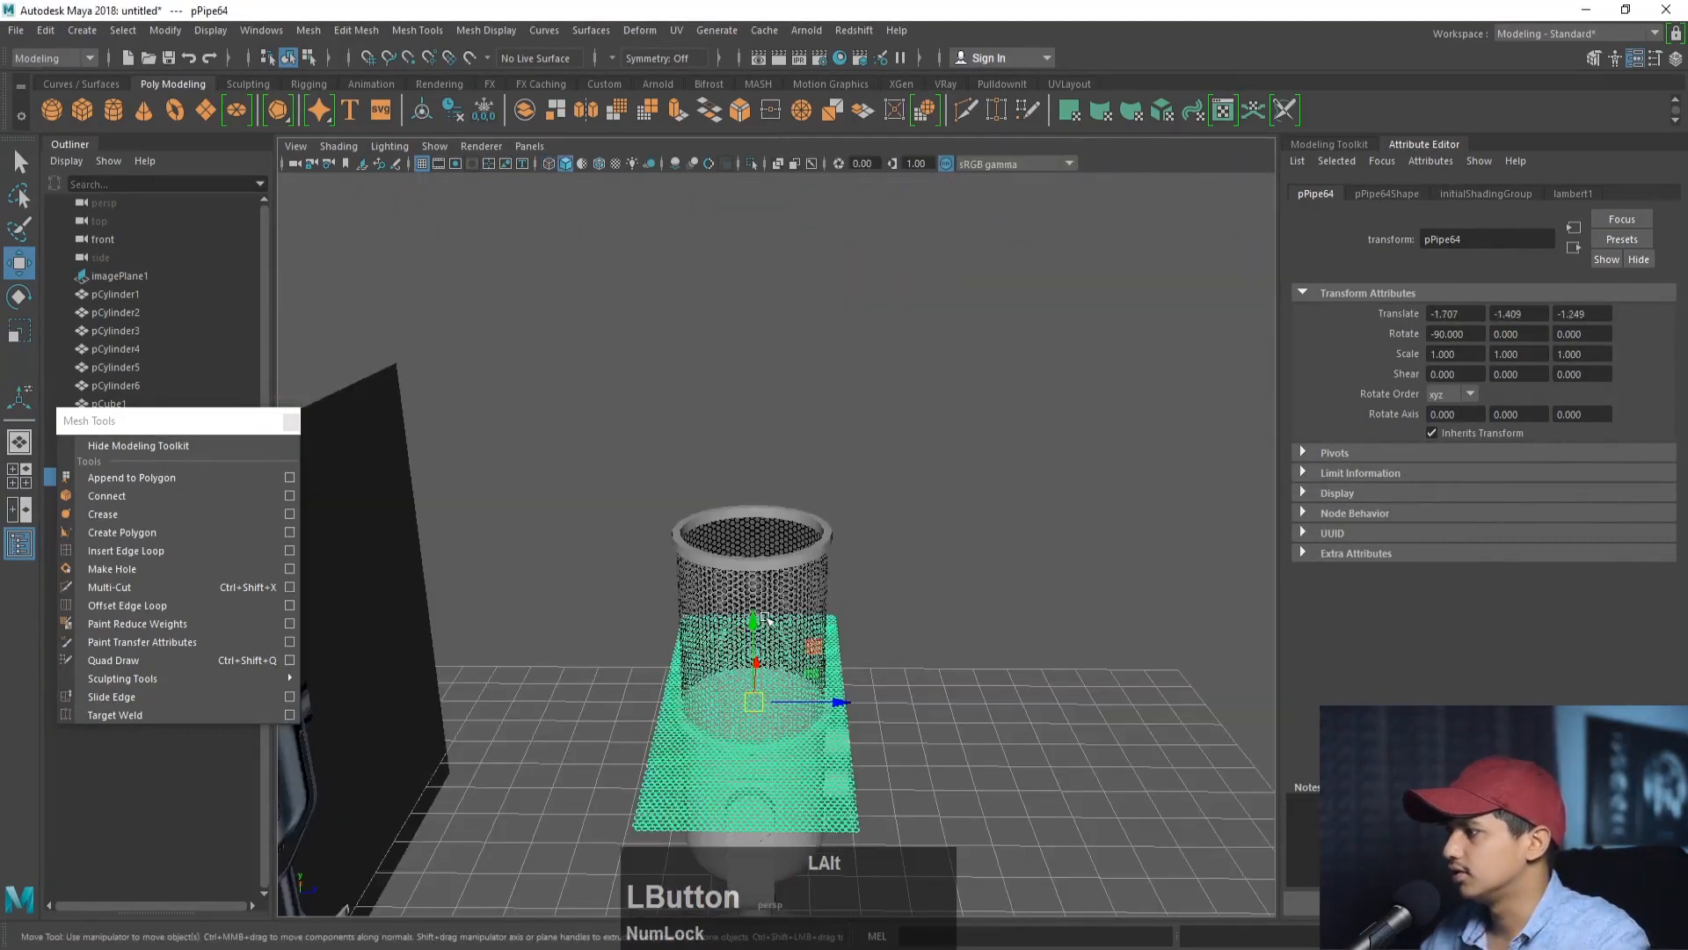
{"action": "left_click_drag", "start_coordinate": [767, 620], "coordinate": [767, 422]}
{"action": "left_click_drag", "start_coordinate": [767, 422], "coordinate": [639, 368], "text": "alt"}
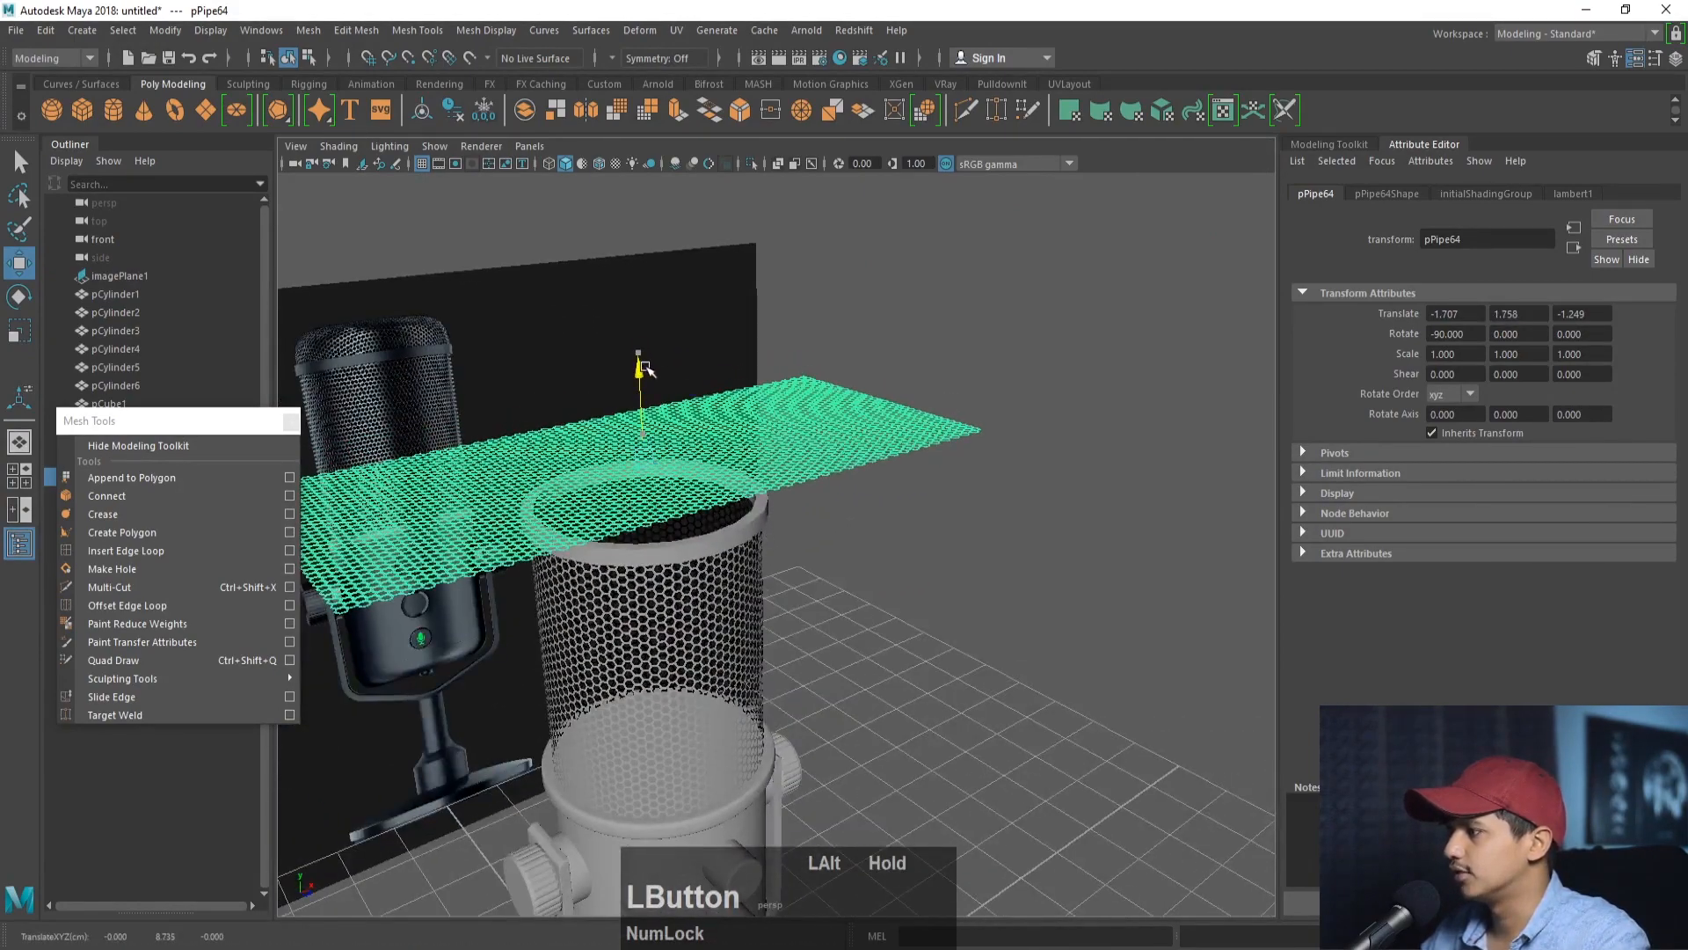
- Apply a nonlinear Wave deformer to the horizontal hexagon sheet and rotate its handle to 0 degrees in X
{"action": "left_click", "coordinate": [640, 29]}
{"action": "mouse_move", "coordinate": [687, 252]}
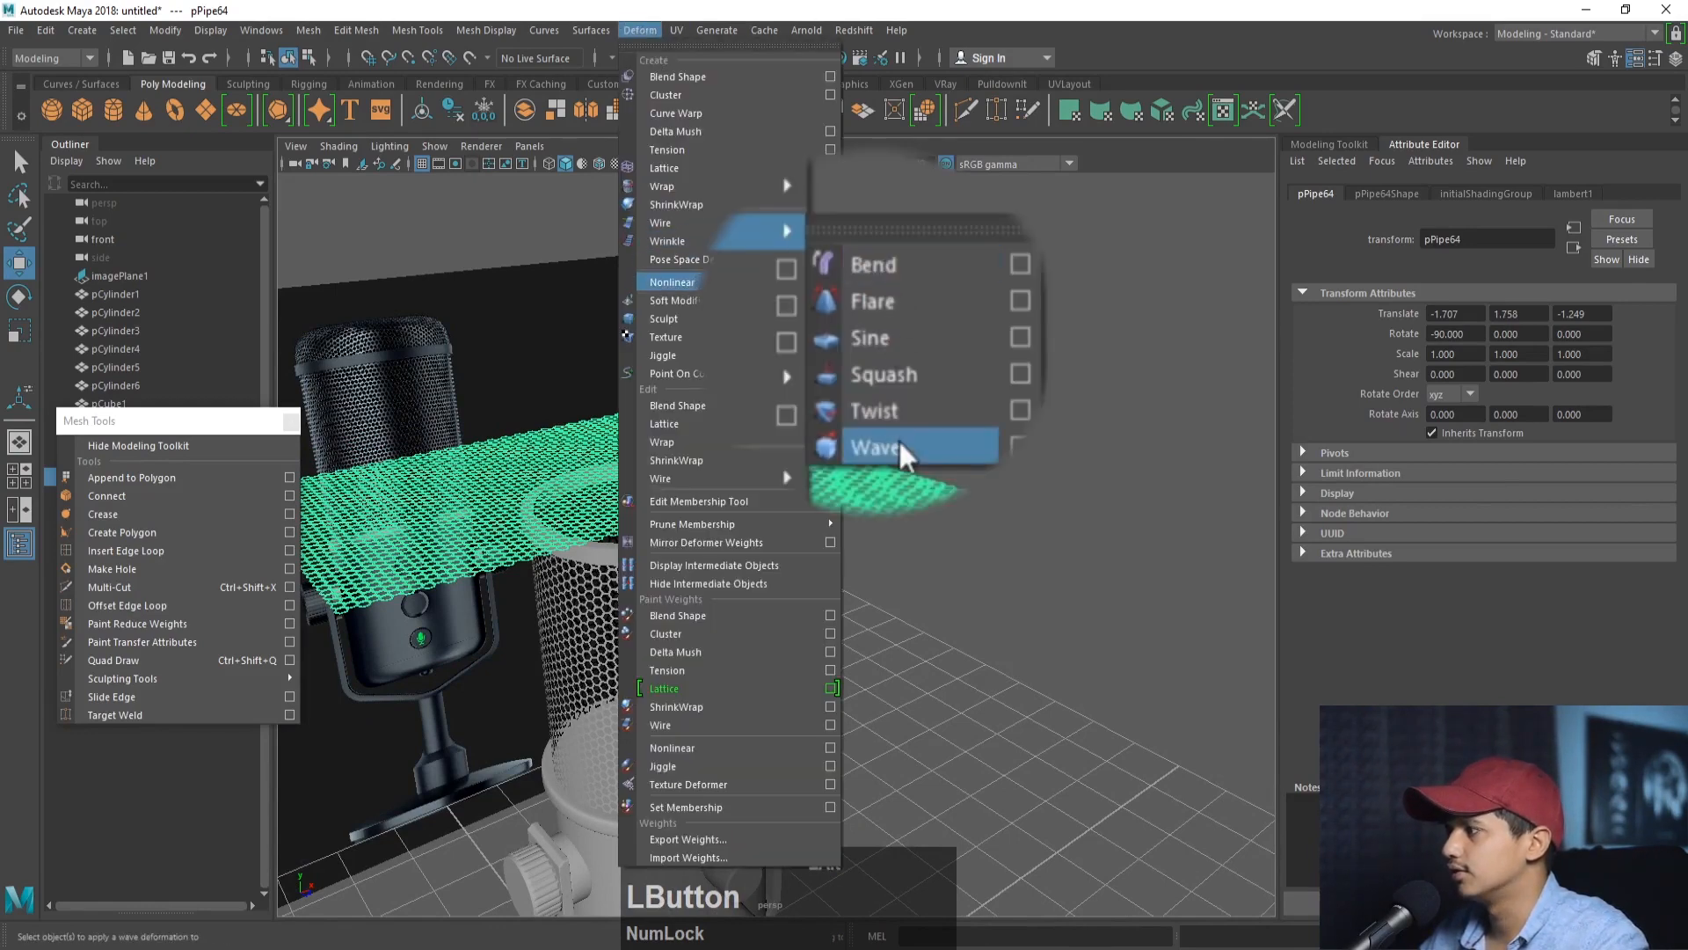
{"action": "left_click", "coordinate": [900, 441]}
{"action": "left_click_drag", "start_coordinate": [899, 441], "coordinate": [795, 318], "text": "alt"}
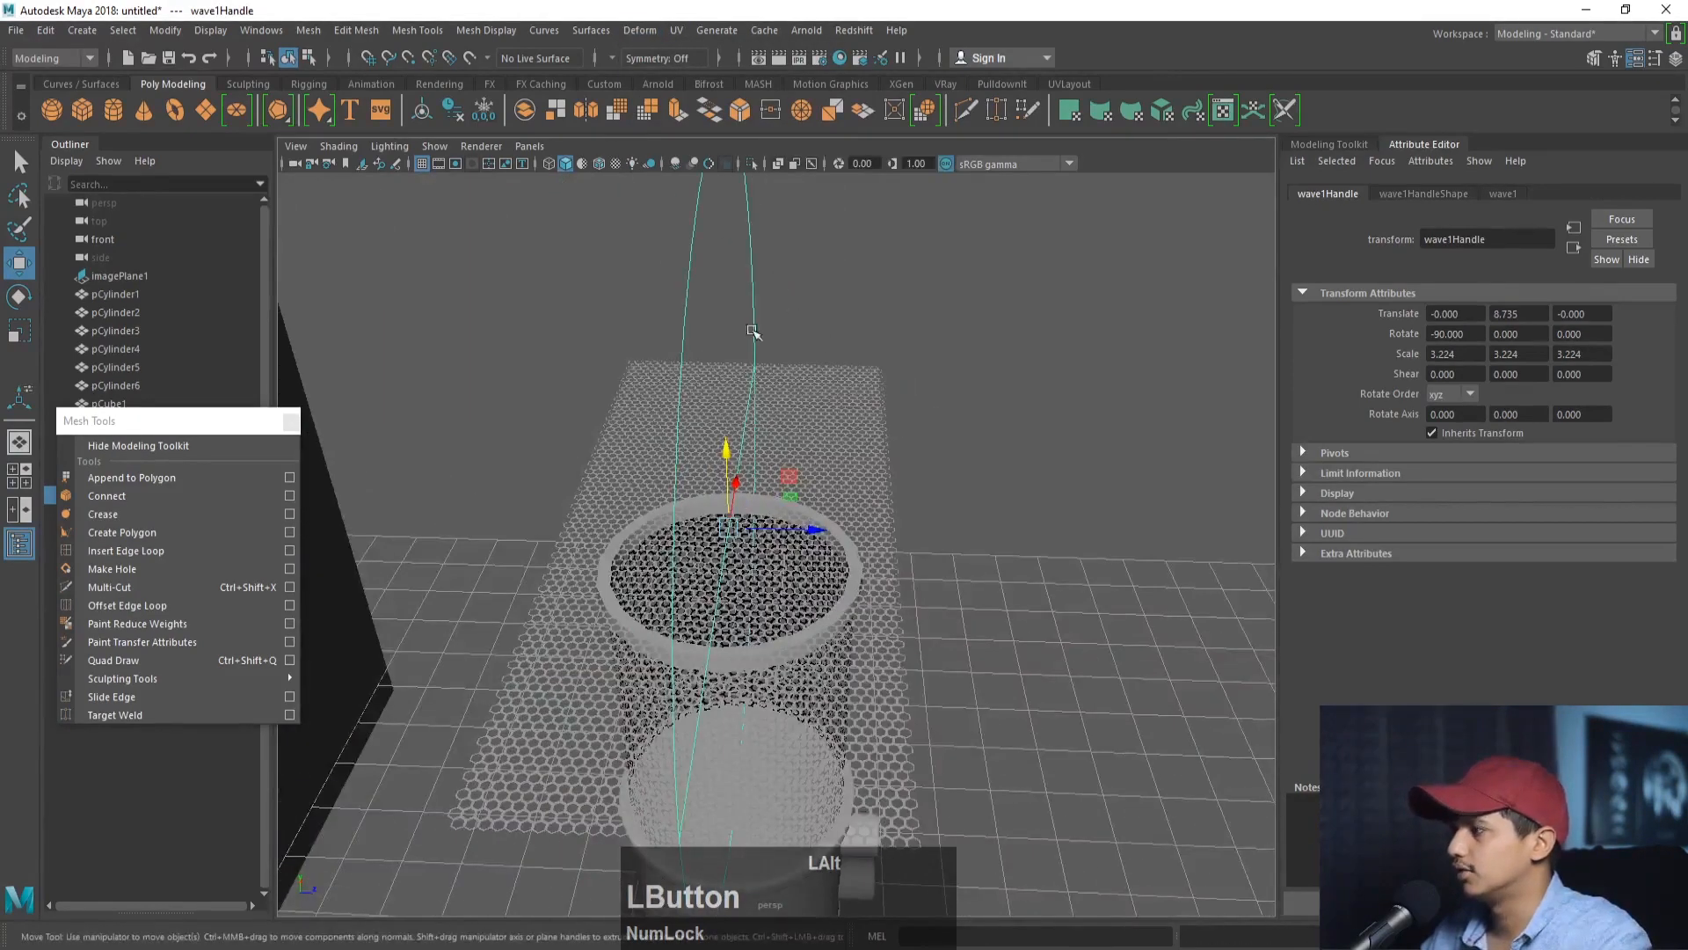
{"action": "key", "text": "e"}
{"action": "left_click_drag", "start_coordinate": [767, 450], "coordinate": [1412, 435]}
{"action": "right_click_drag", "start_coordinate": [896, 528], "coordinate": [1020, 524], "text": "alt"}
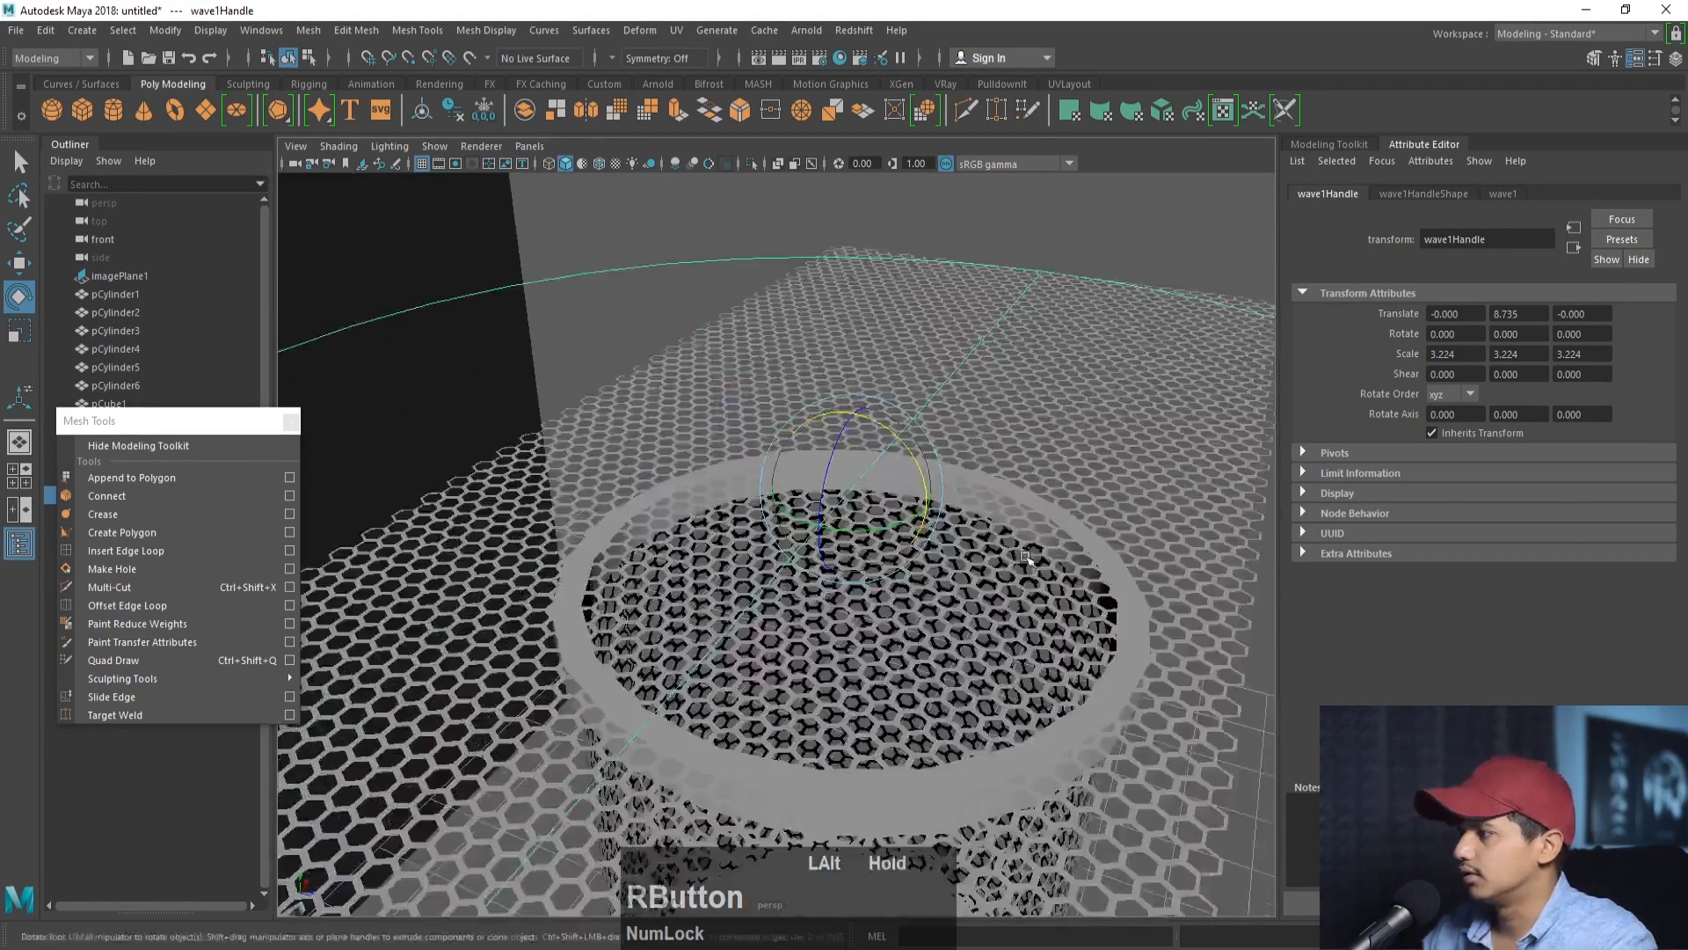
{"action": "middle_click_drag", "start_coordinate": [1020, 523], "coordinate": [993, 532], "text": "alt"}
{"action": "left_click_drag", "start_coordinate": [993, 532], "coordinate": [1029, 546], "text": "alt"}
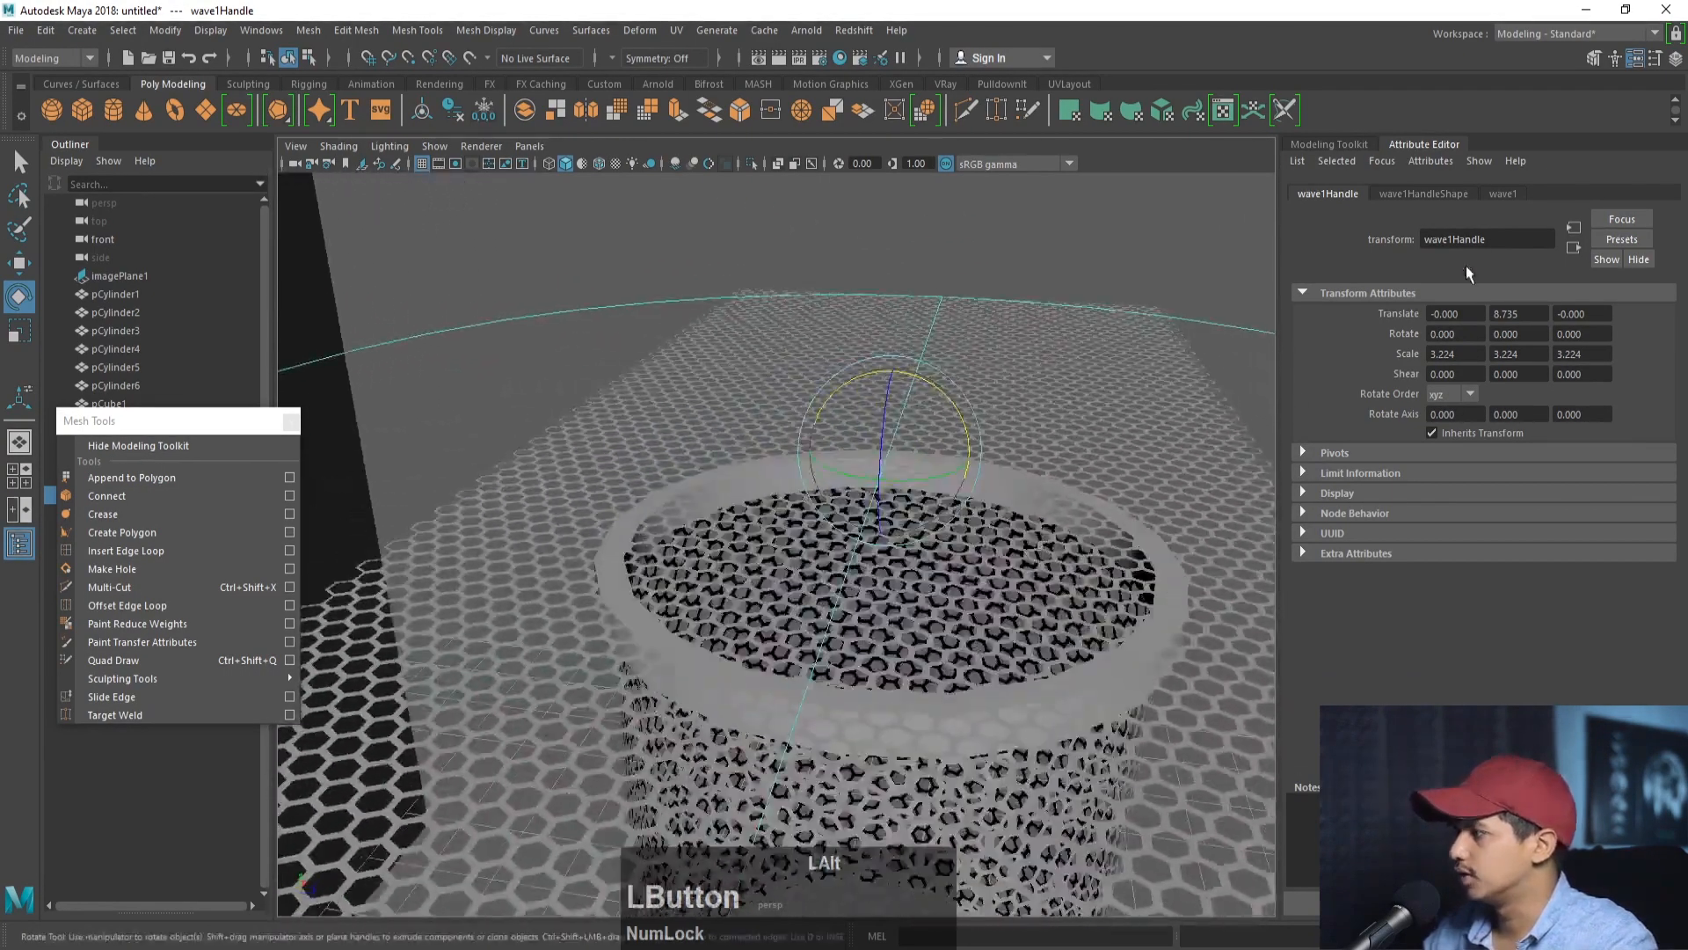
- Form a dome with the Wave deformer: amplitude 0.450, wavelength 1.440, offset -0.010, min radius 0.220, max radius 0.380
{"action": "left_click", "coordinate": [1504, 193]}
{"action": "right_click_drag", "start_coordinate": [1084, 442], "coordinate": [1006, 426], "text": "alt"}
{"action": "left_click_drag", "start_coordinate": [1005, 425], "coordinate": [1073, 417], "text": "alt"}
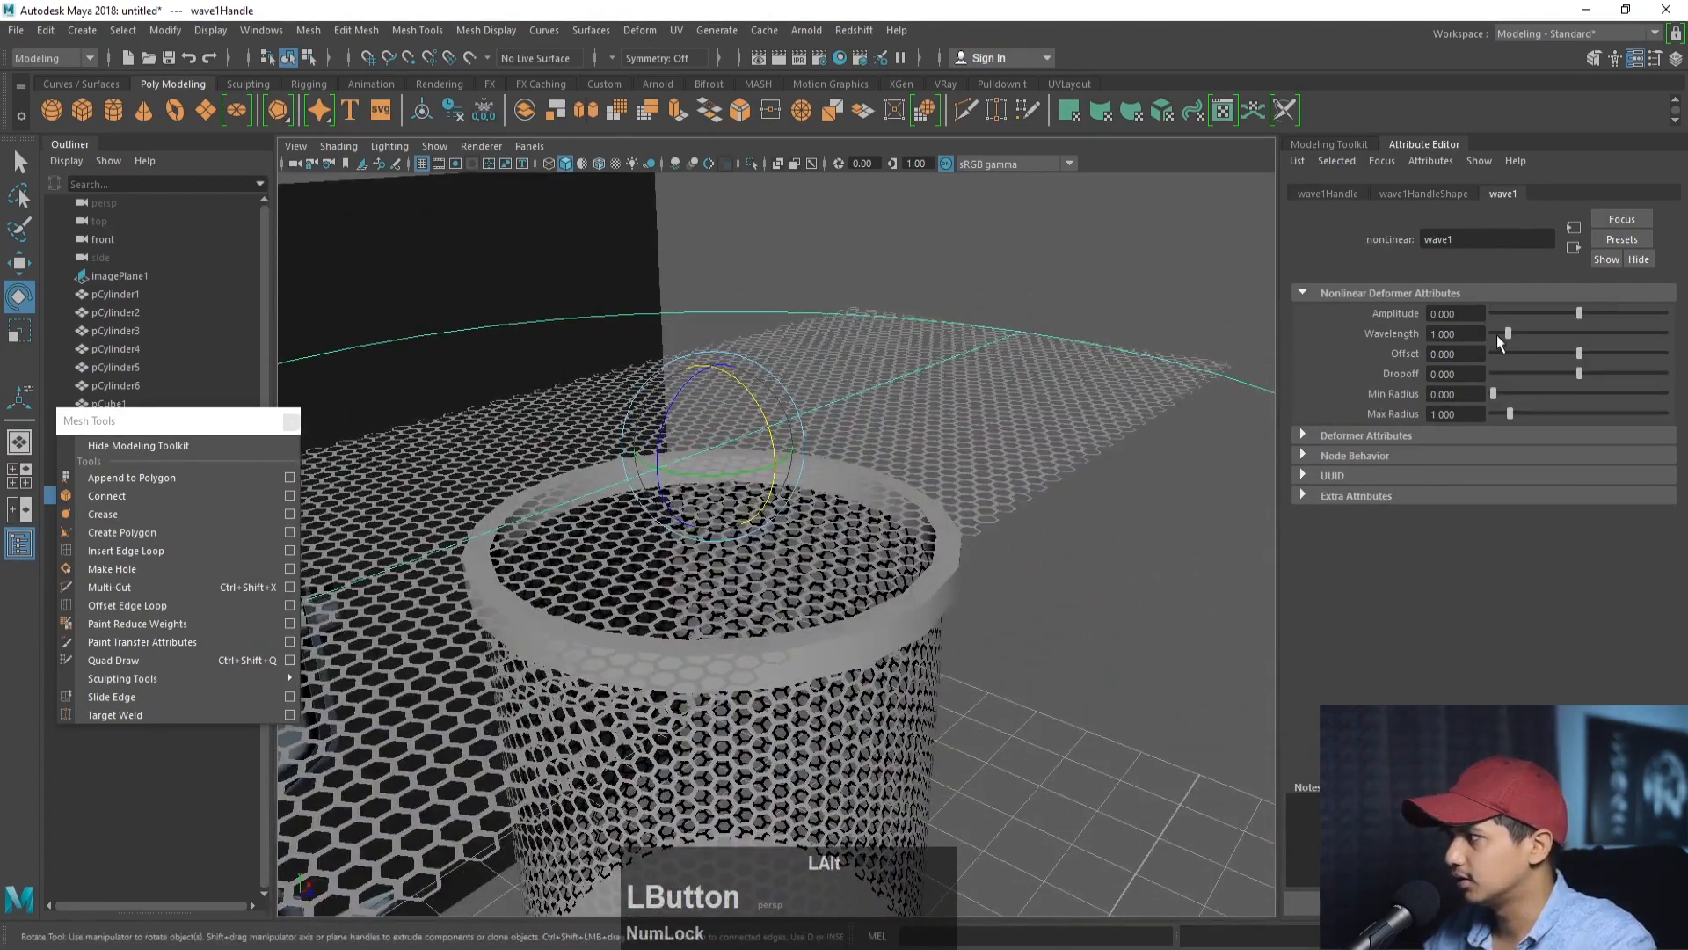
{"action": "left_click_drag", "start_coordinate": [1474, 317], "coordinate": [1486, 320]}
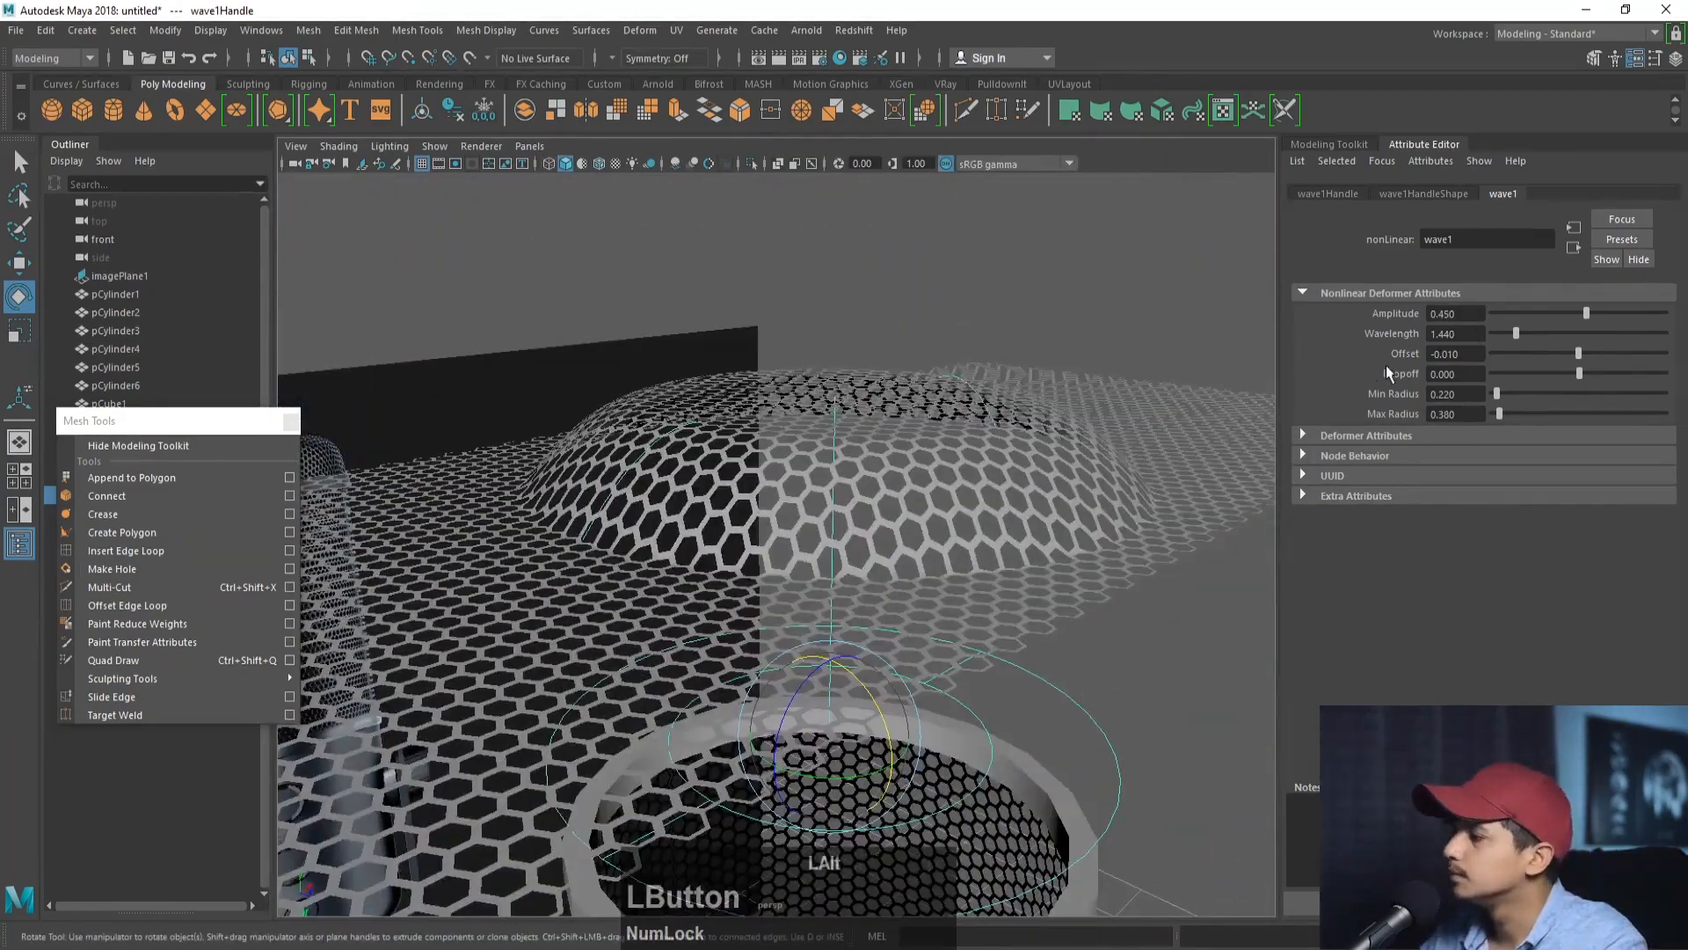
- Delete the domed hexagon sheet's construction history and isolate it in the view
{"action": "left_click", "coordinate": [1061, 607]}
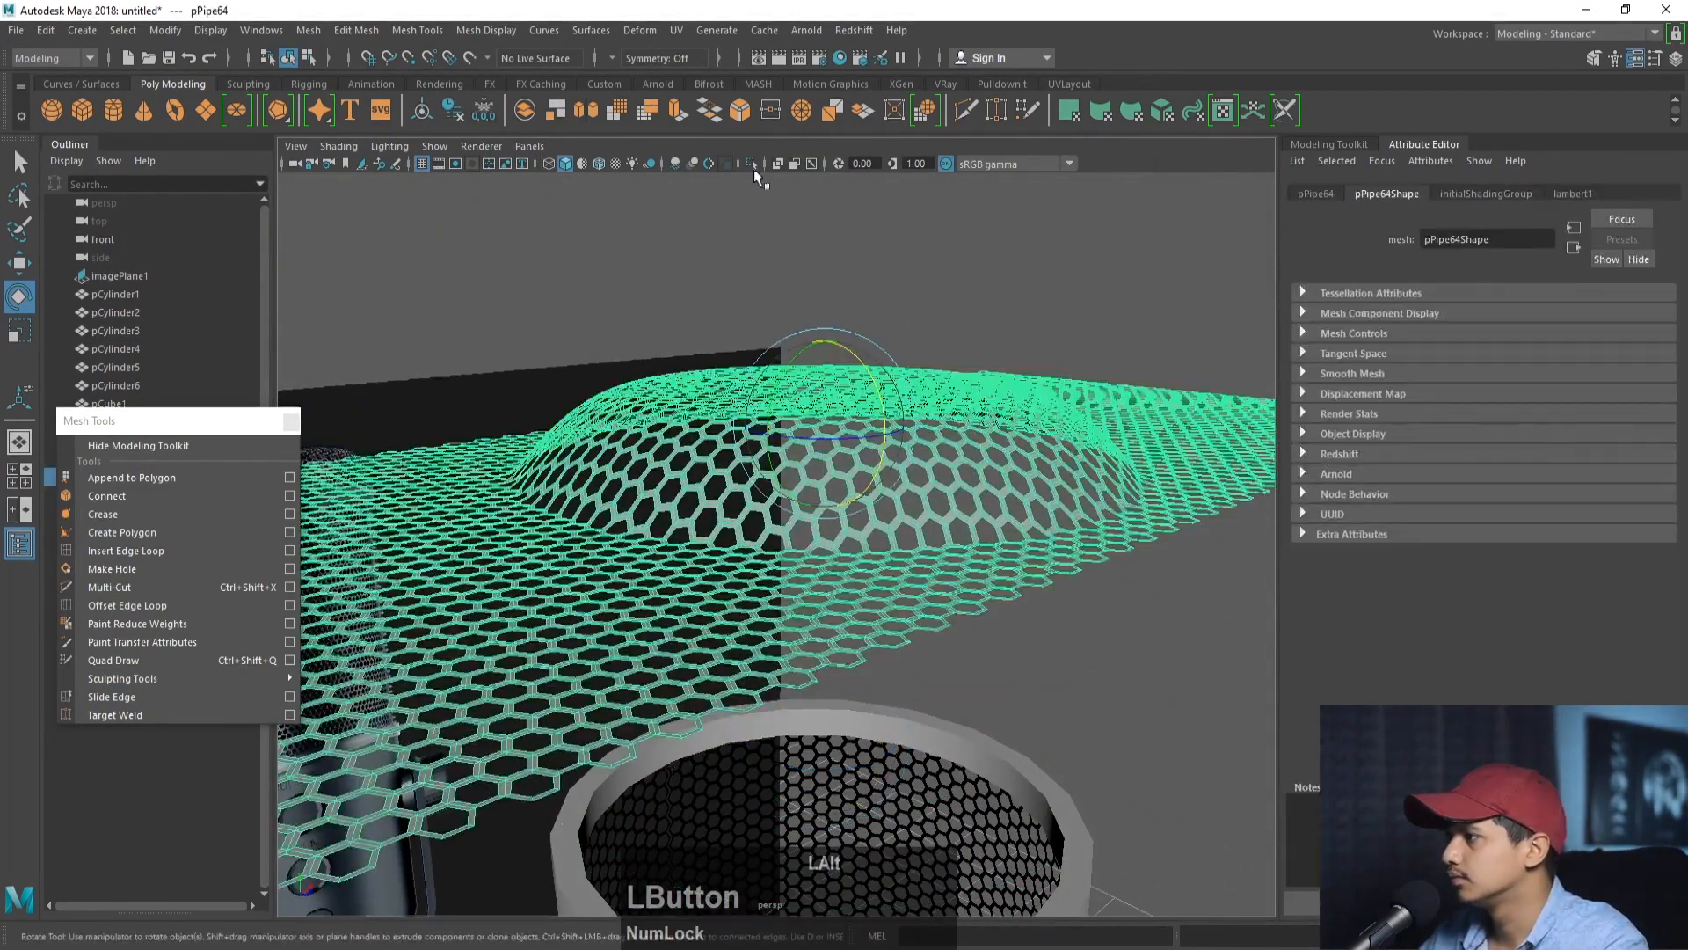
{"action": "left_click_drag", "start_coordinate": [1061, 607], "coordinate": [967, 488], "text": "alt"}
{"action": "left_click", "coordinate": [1036, 366]}
- Trim the hexagon sheet down to its circular dome and lower it onto the grille's upper ring, at about Y 0.091
{"action": "left_click_drag", "start_coordinate": [1037, 365], "coordinate": [770, 427], "text": "alt"}
{"action": "right_click_drag", "start_coordinate": [771, 427], "coordinate": [737, 503], "text": "alt"}
{"action": "left_click_drag", "start_coordinate": [736, 503], "coordinate": [1055, 608], "text": "alt"}
{"action": "middle_click_drag", "start_coordinate": [1051, 373], "coordinate": [983, 339], "text": "alt"}
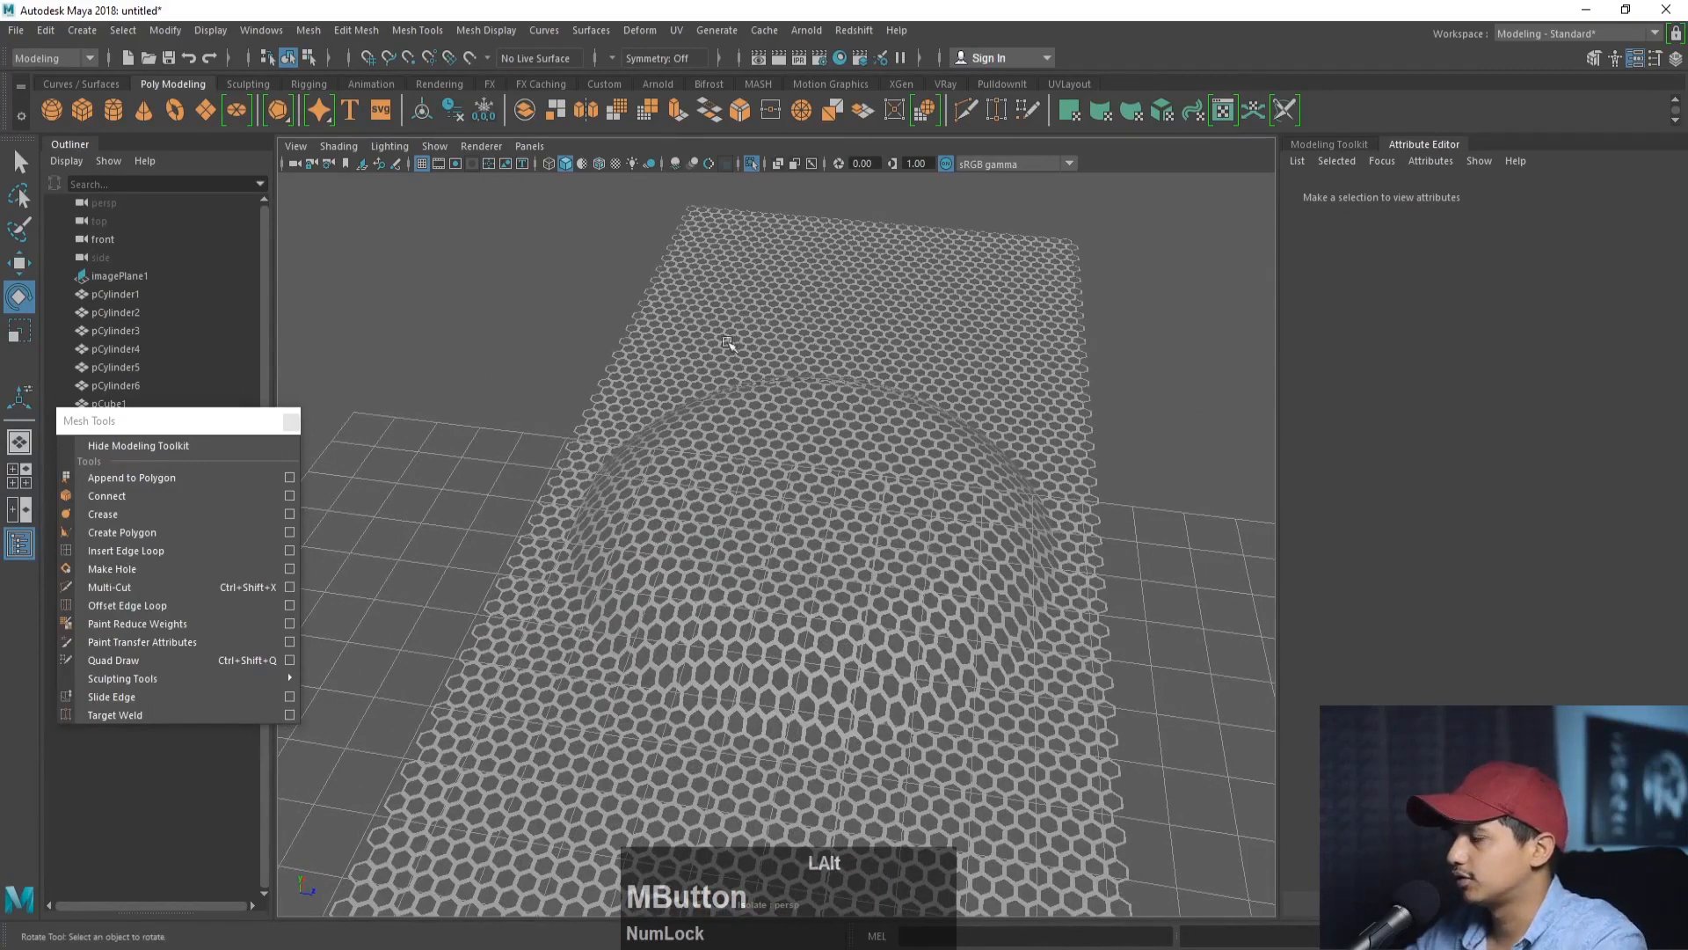
{"action": "right_click_drag", "start_coordinate": [918, 313], "coordinate": [926, 365]}
{"action": "right_click_drag", "start_coordinate": [925, 365], "coordinate": [925, 365]}
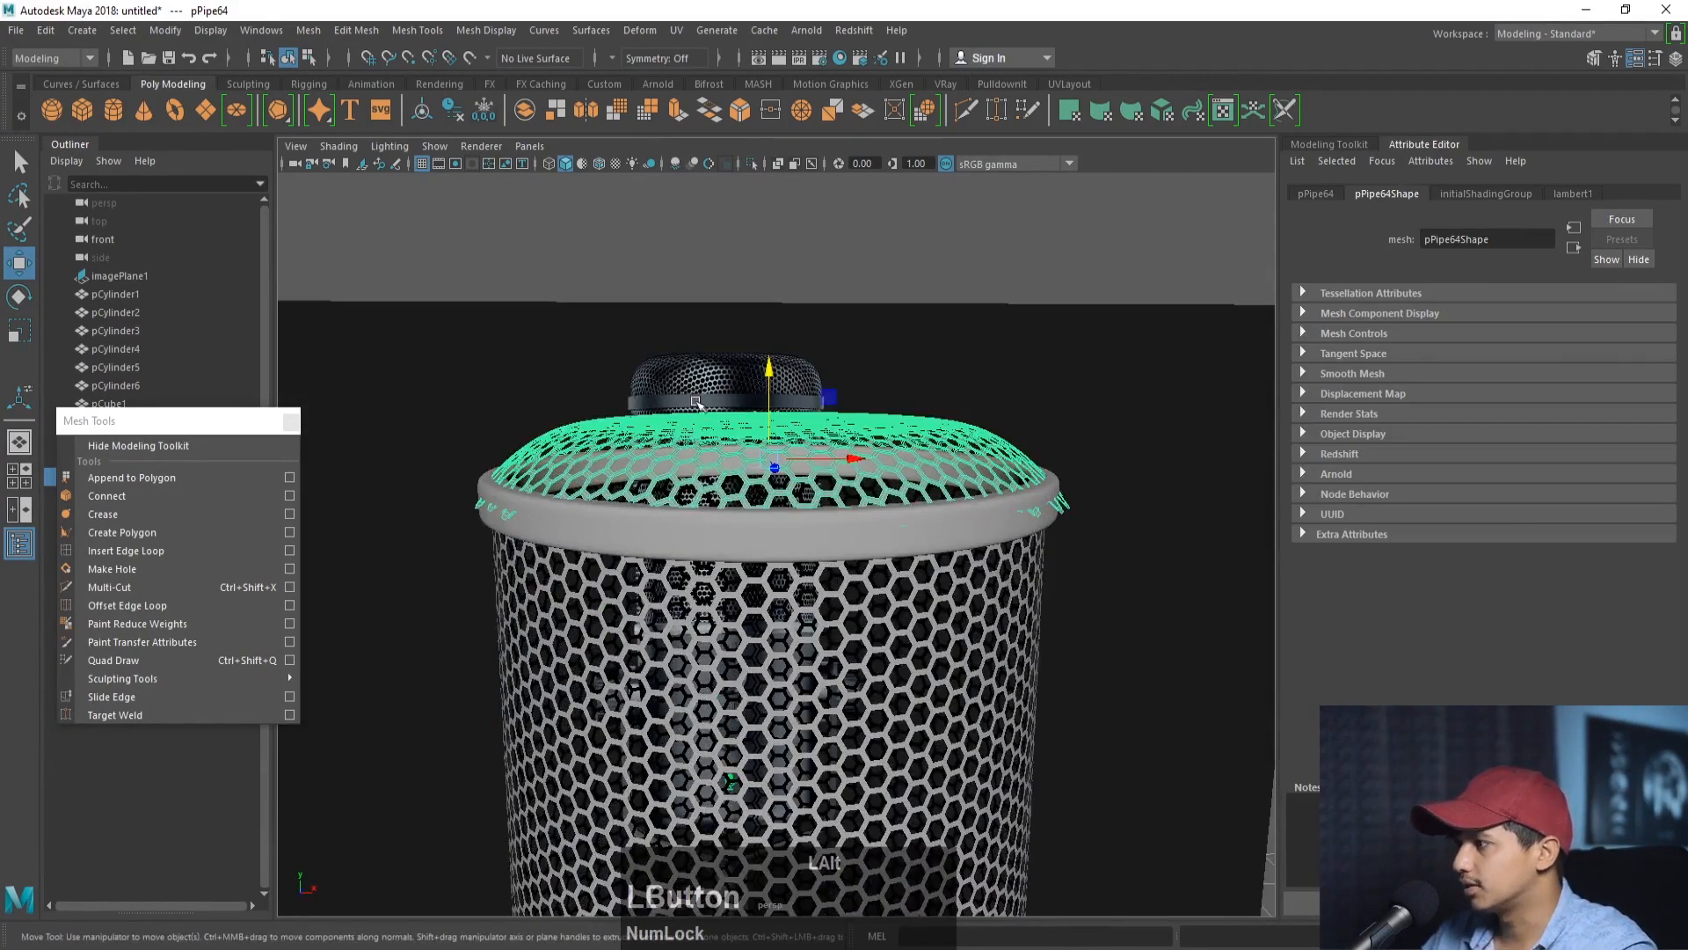
- Add a lattice with 4 S, 5 T and 4 U divisions to the dome and adjust its lower rows of points
{"action": "left_click", "coordinate": [642, 29]}
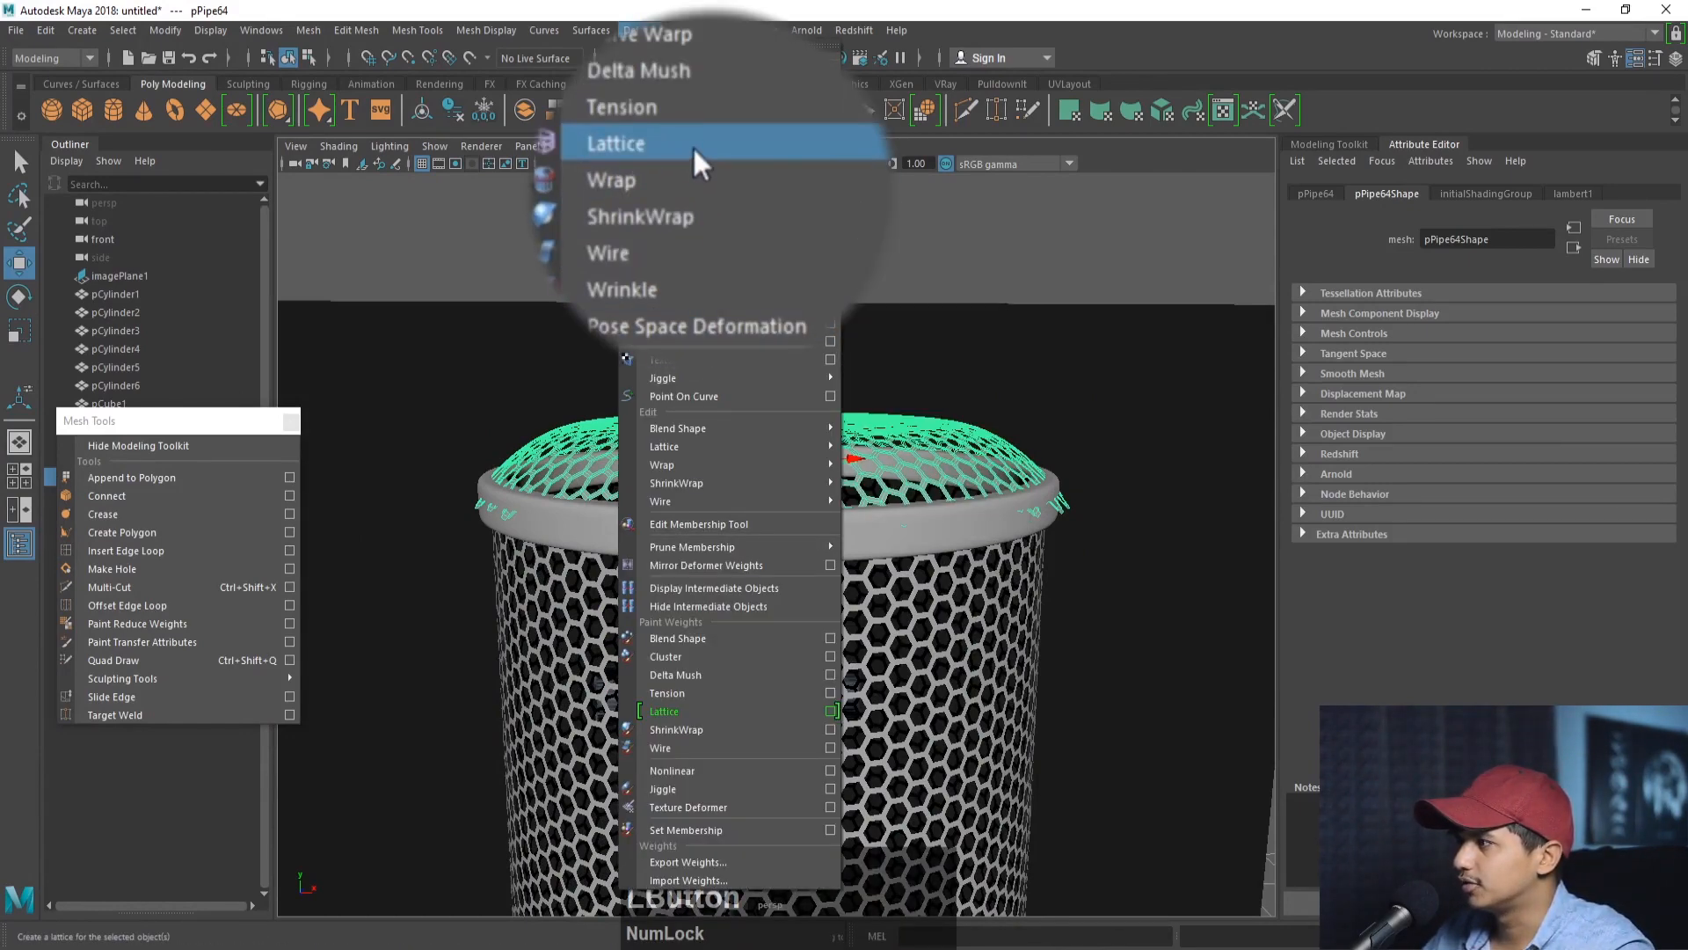
{"action": "left_click", "coordinate": [702, 214]}
{"action": "left_click_drag", "start_coordinate": [562, 493], "coordinate": [652, 494], "text": "alt"}
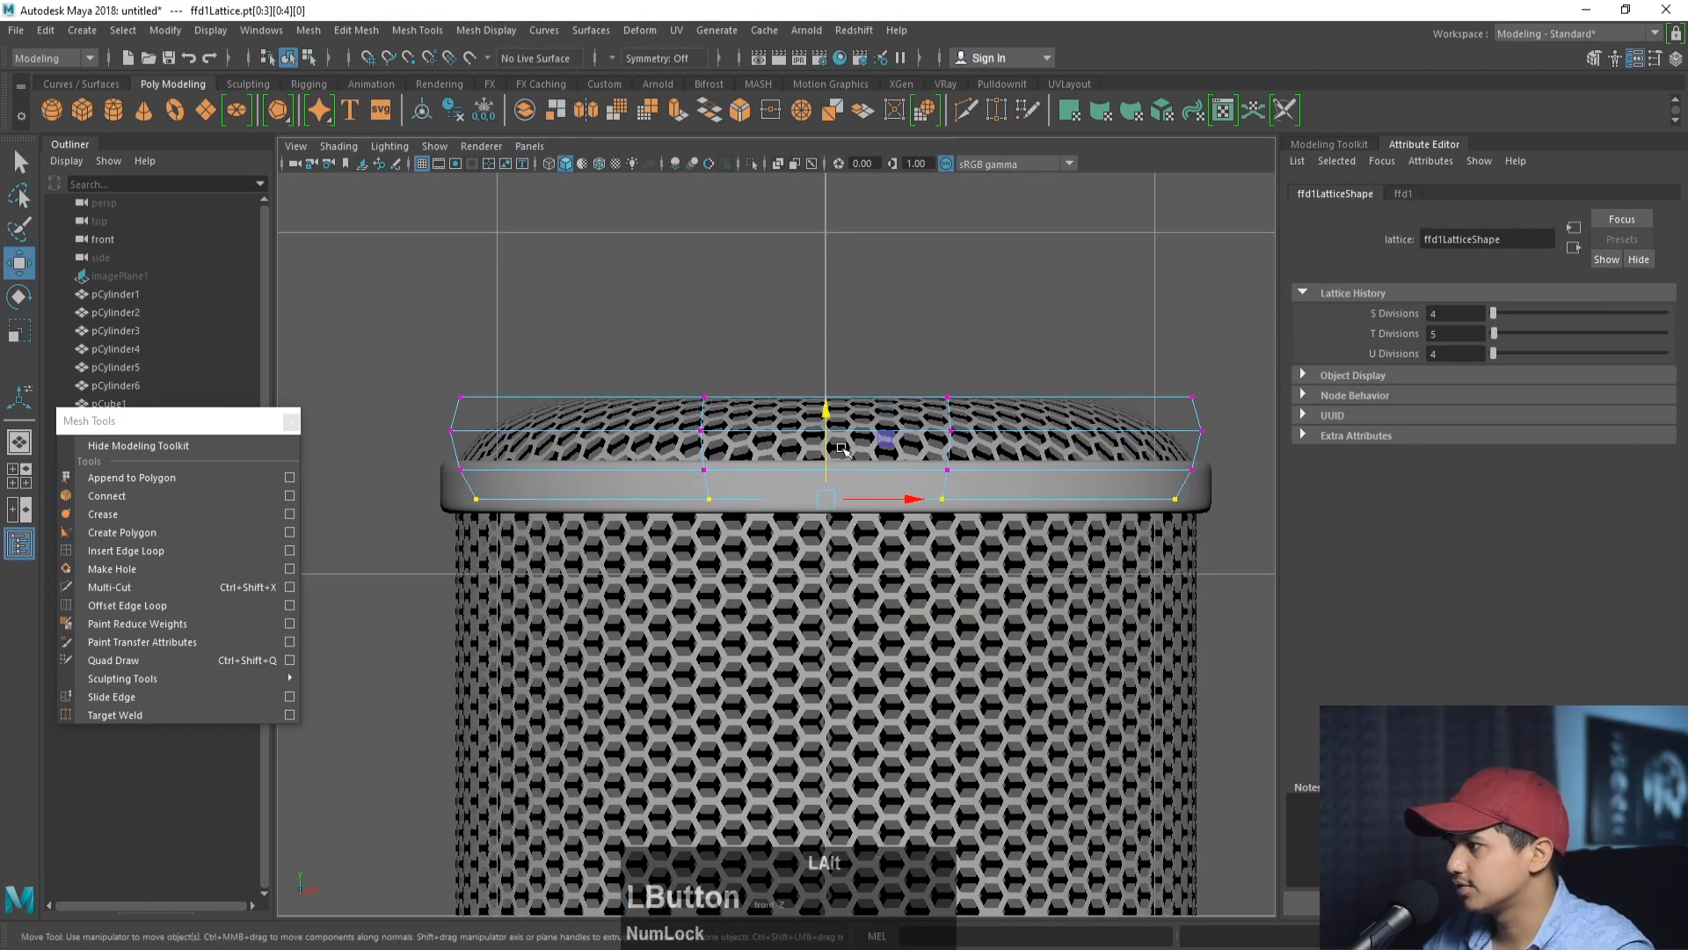
- Scale the lattice's uppermost row of points in the front view to refine the dome's curvature
{"action": "left_click_drag", "start_coordinate": [440, 373], "coordinate": [1214, 422]}
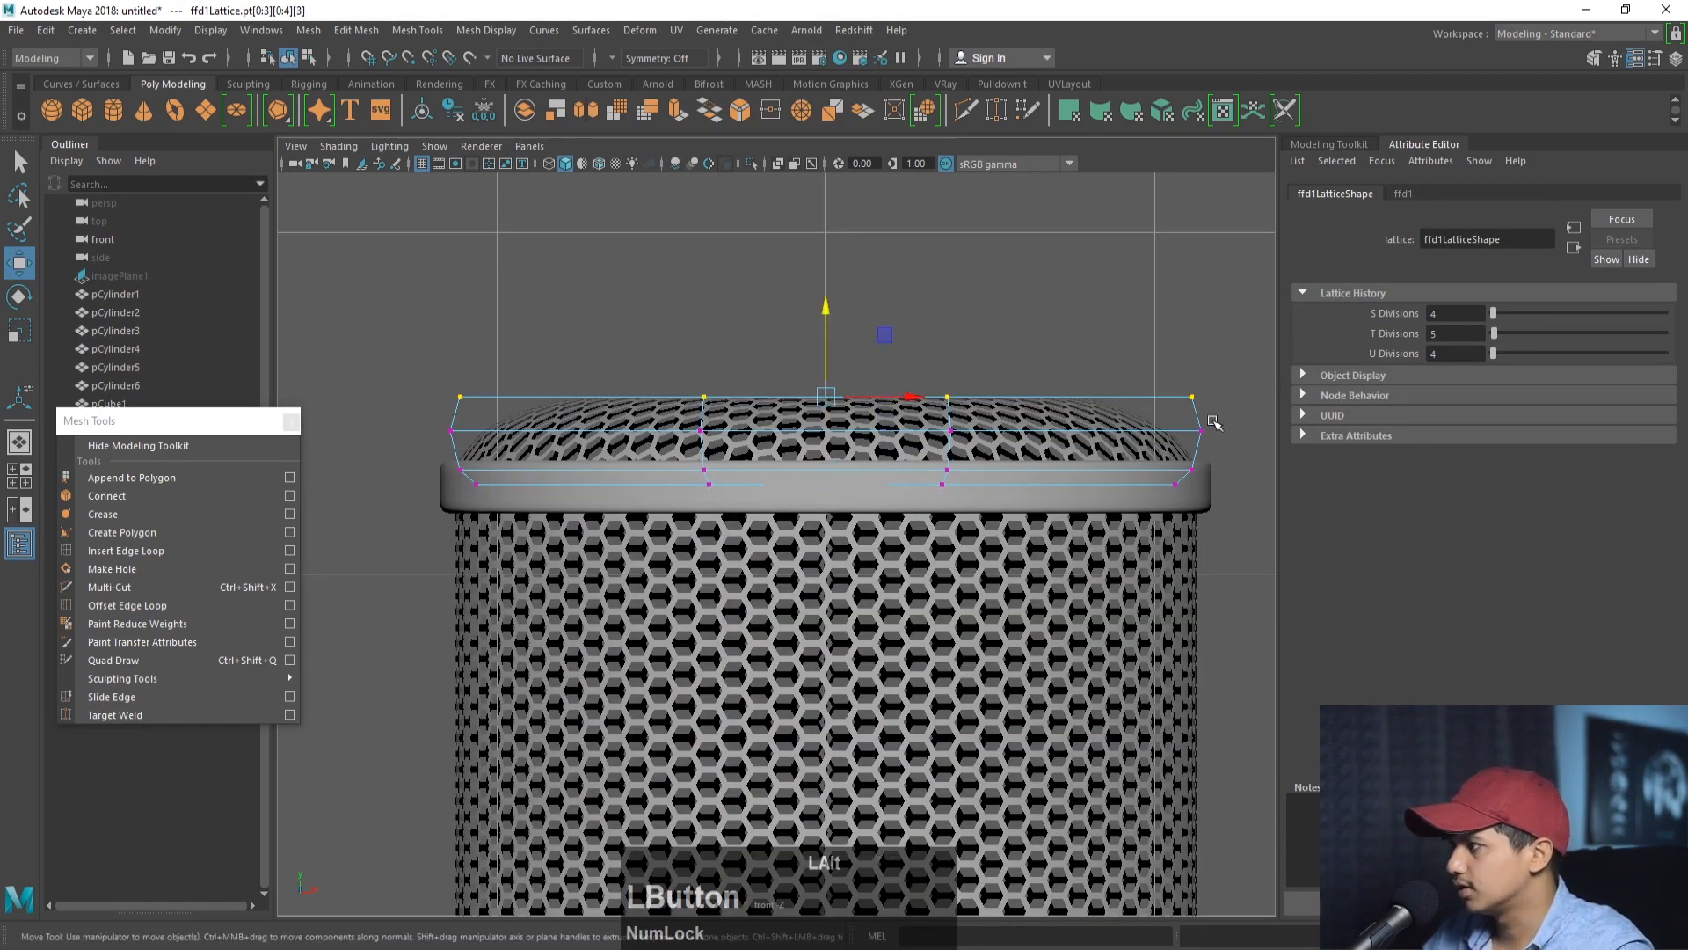
{"action": "key", "text": "r"}
{"action": "key", "text": "space"}
{"action": "key", "text": "space"}
{"action": "left_click_drag", "start_coordinate": [976, 422], "coordinate": [1072, 447], "text": "alt"}
- Bake the lattice shape into the dome by deleting its construction history, and deselect it to inspect the cap
{"action": "key", "text": "F8"}
{"action": "left_click", "coordinate": [796, 448]}
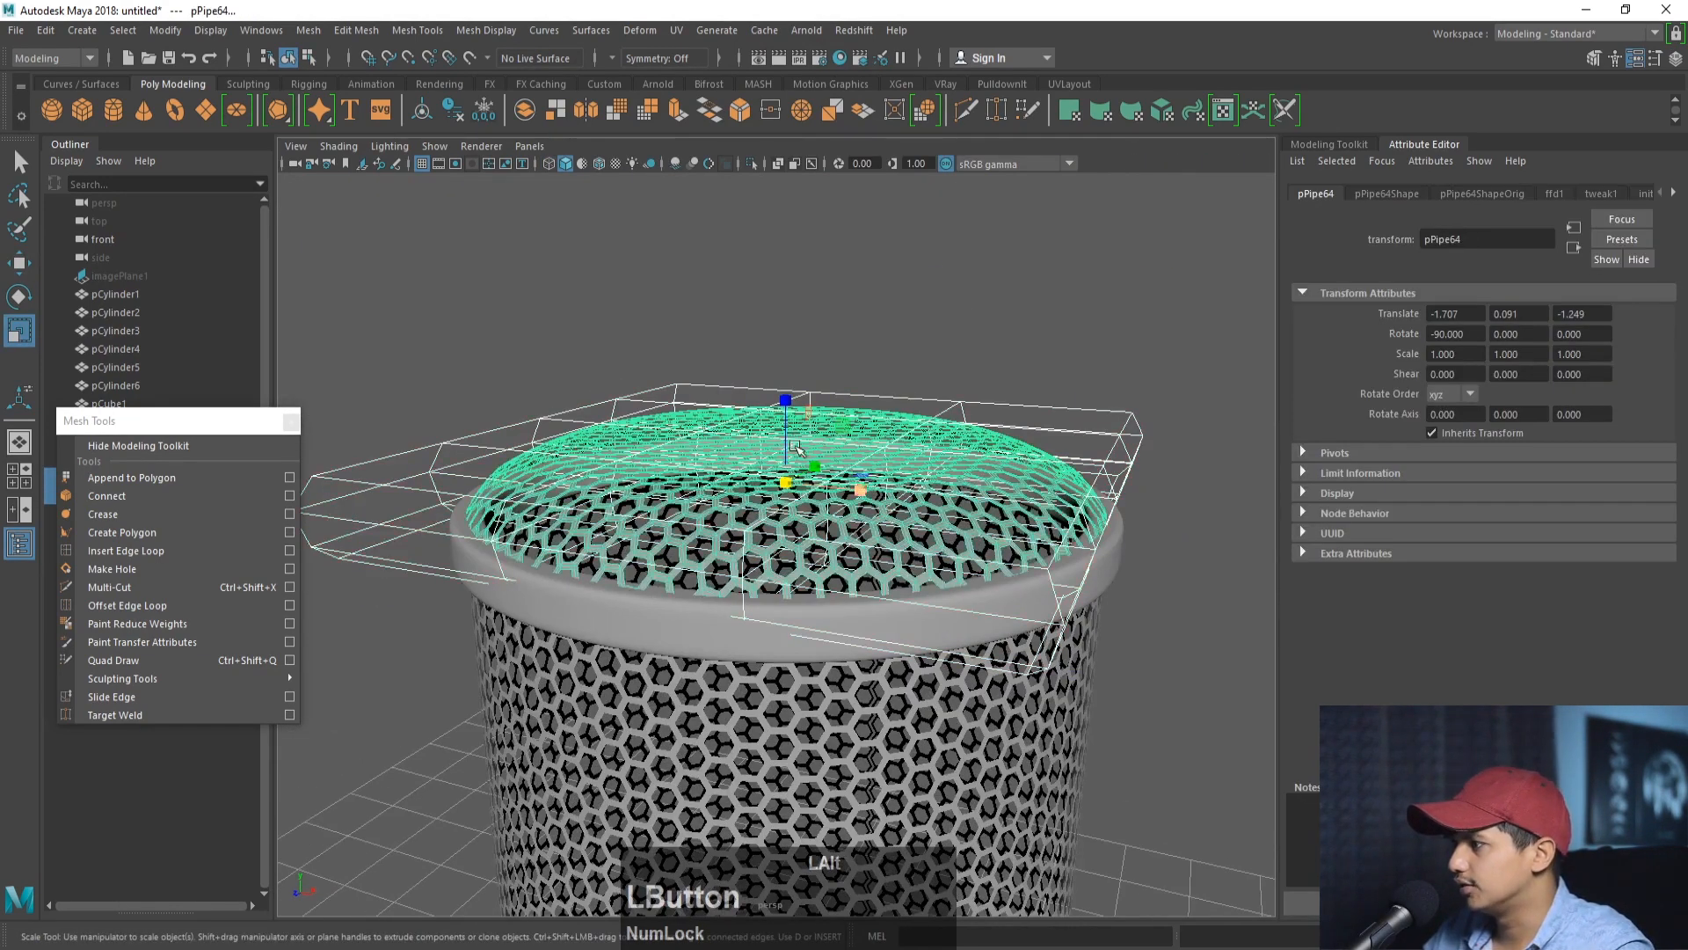
{"action": "left_click", "coordinate": [460, 115]}
{"action": "left_click", "coordinate": [922, 341]}
{"action": "left_click_drag", "start_coordinate": [1010, 390], "coordinate": [950, 389], "text": "alt"}
{"action": "right_click_drag", "start_coordinate": [949, 389], "coordinate": [955, 387], "text": "alt"}
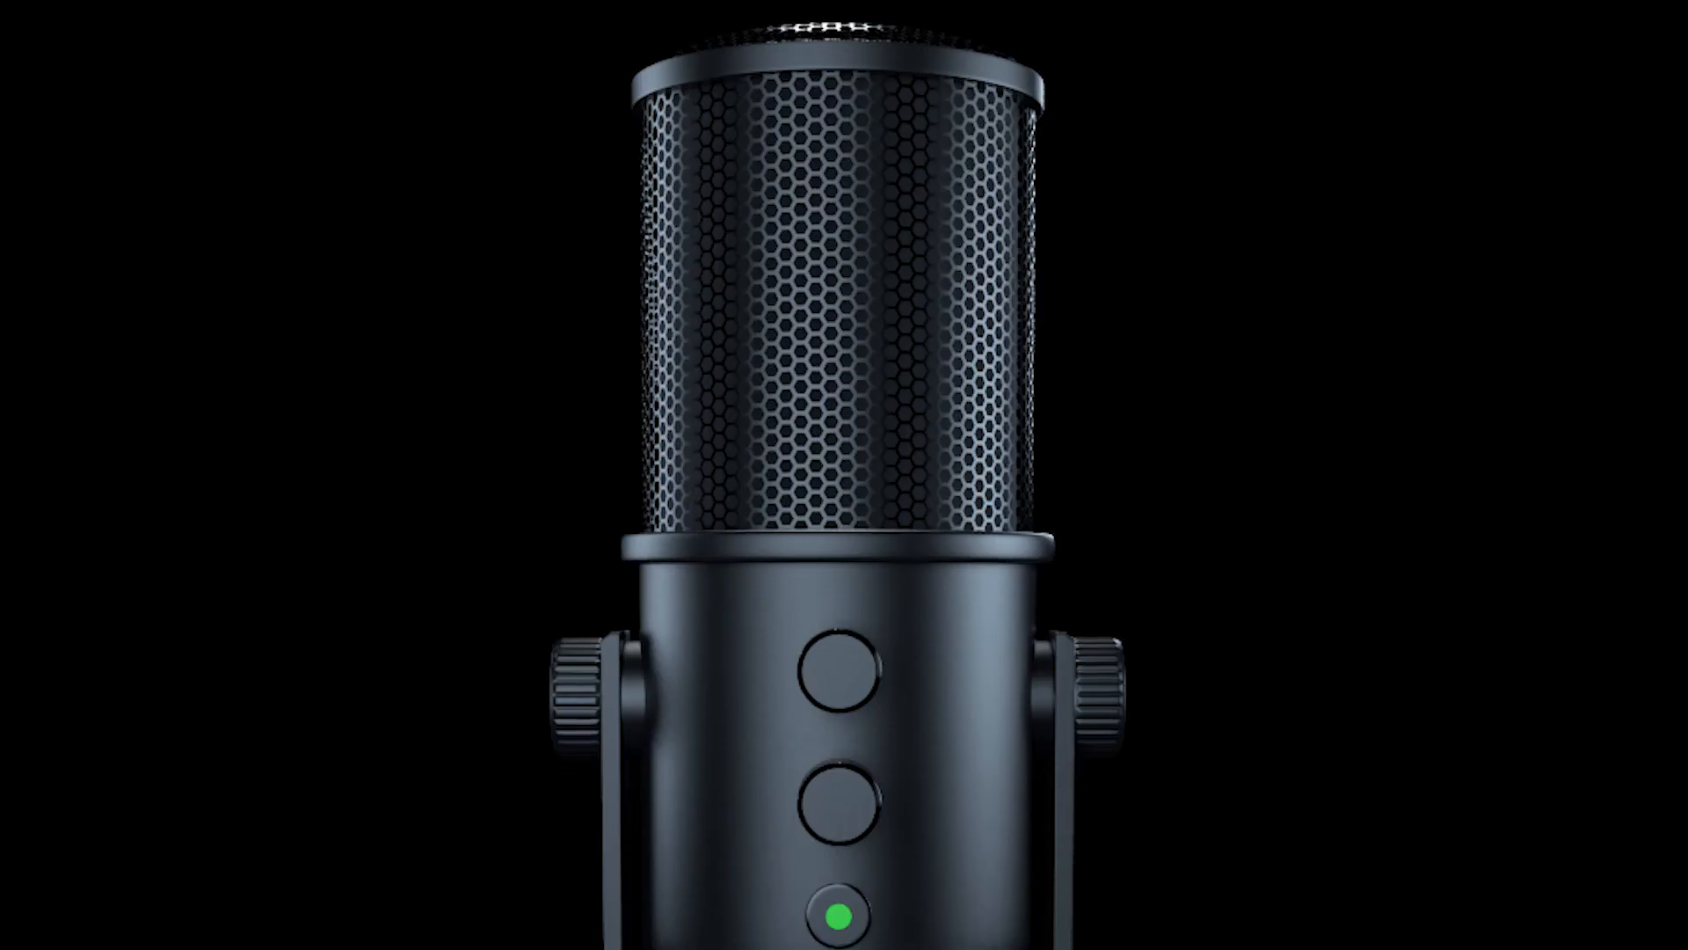